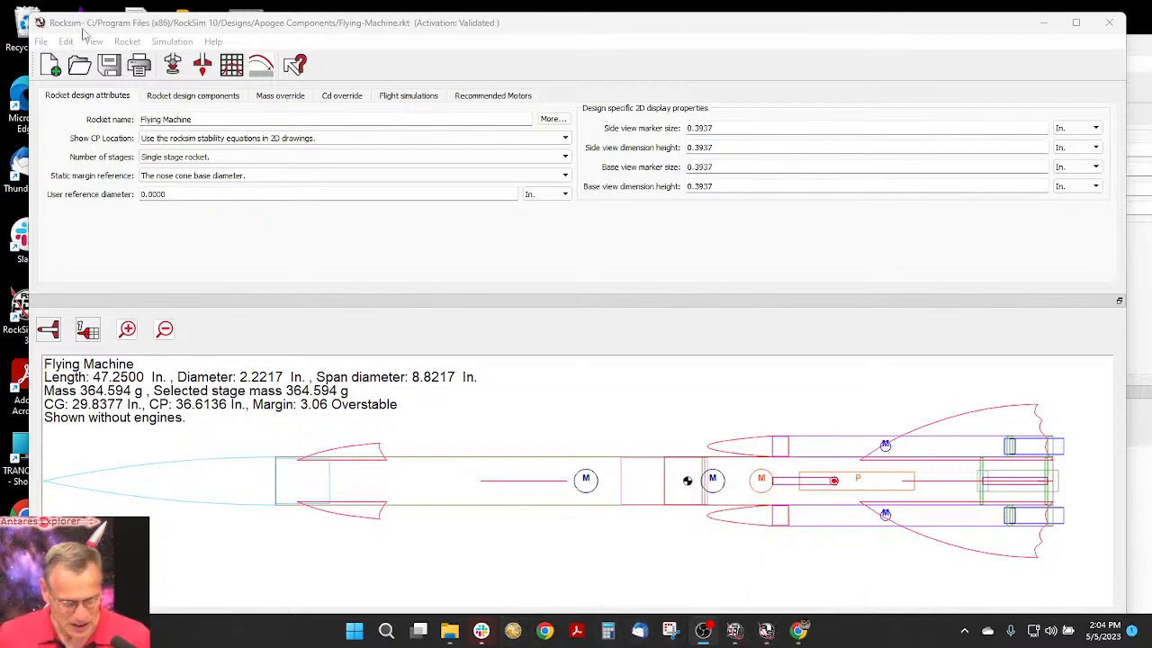
- Open Microsoft Edge from the desktop and choose not to change the browser settings in its prompt
left_click_drag(83, 26, 211, 41)
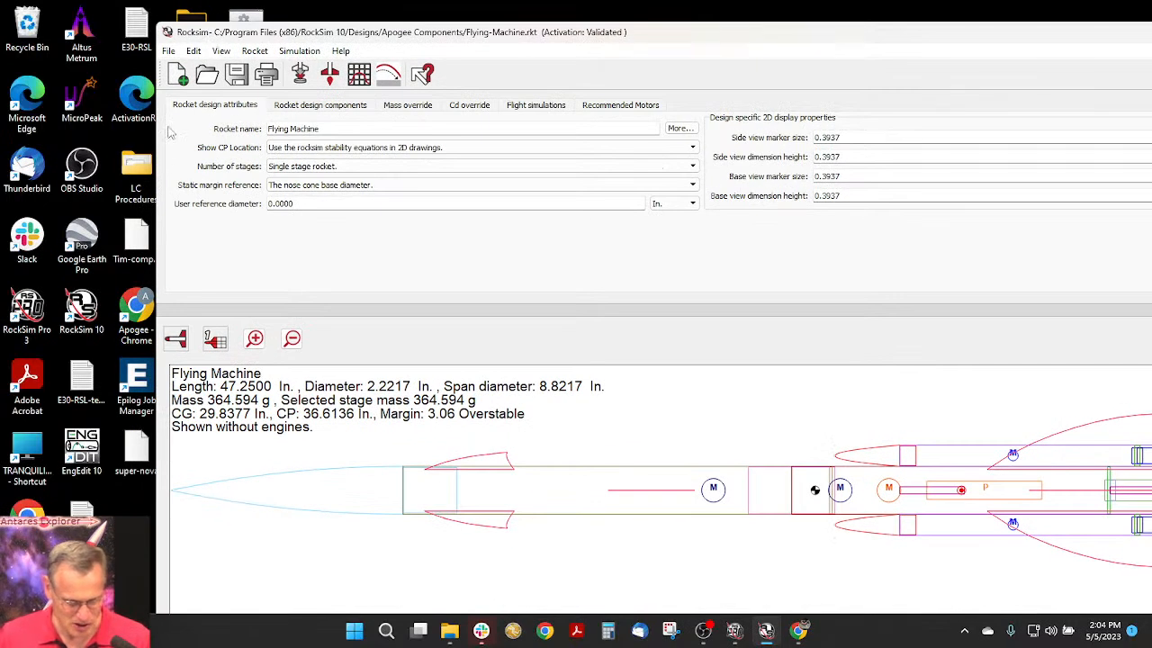
double_click(27, 108)
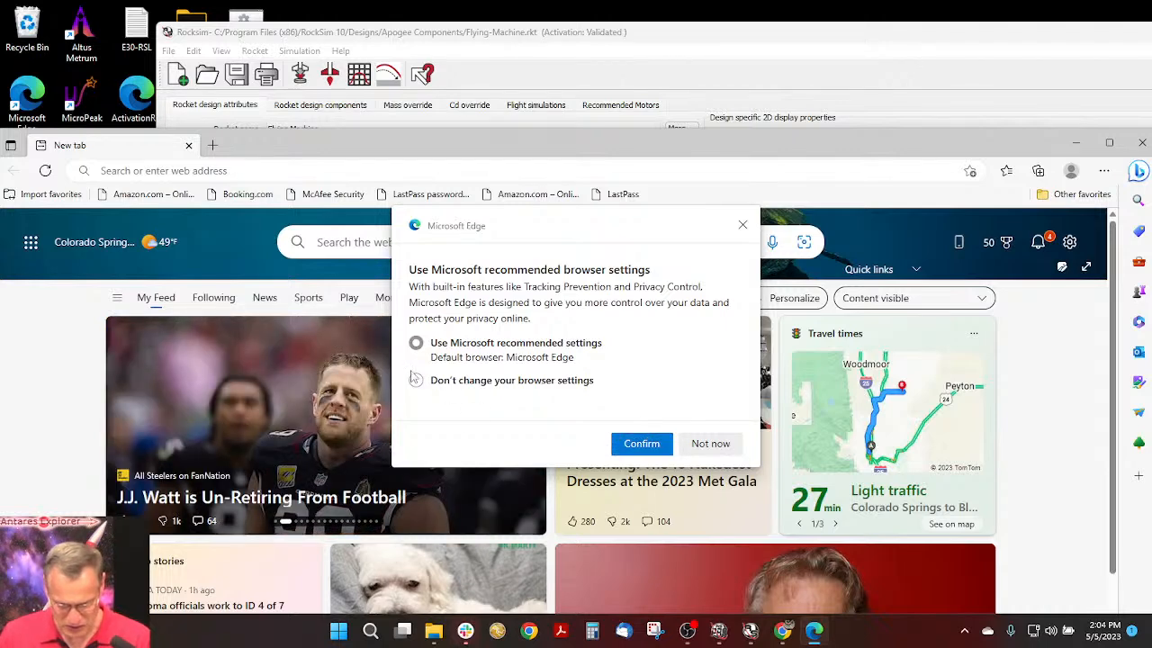
left_click(415, 379)
left_click(641, 444)
- Go to apogeerockets.com, maximize the browser window and dismiss the newsletter sign-up ad
left_click(353, 240)
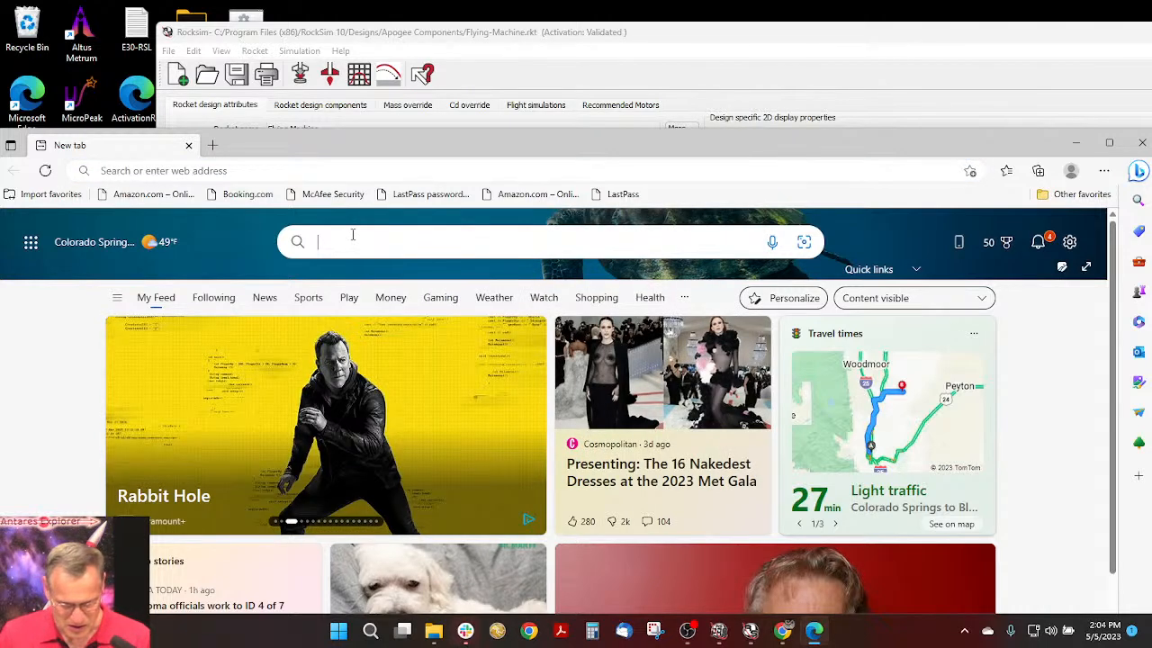
left_click(267, 162)
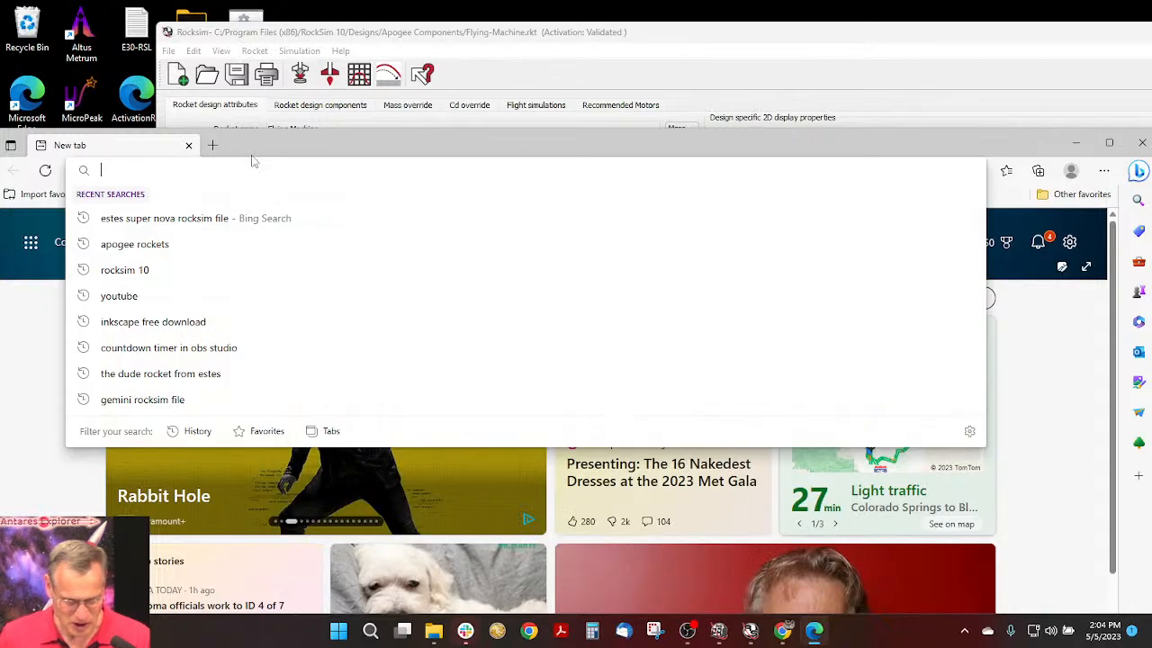
type("apo")
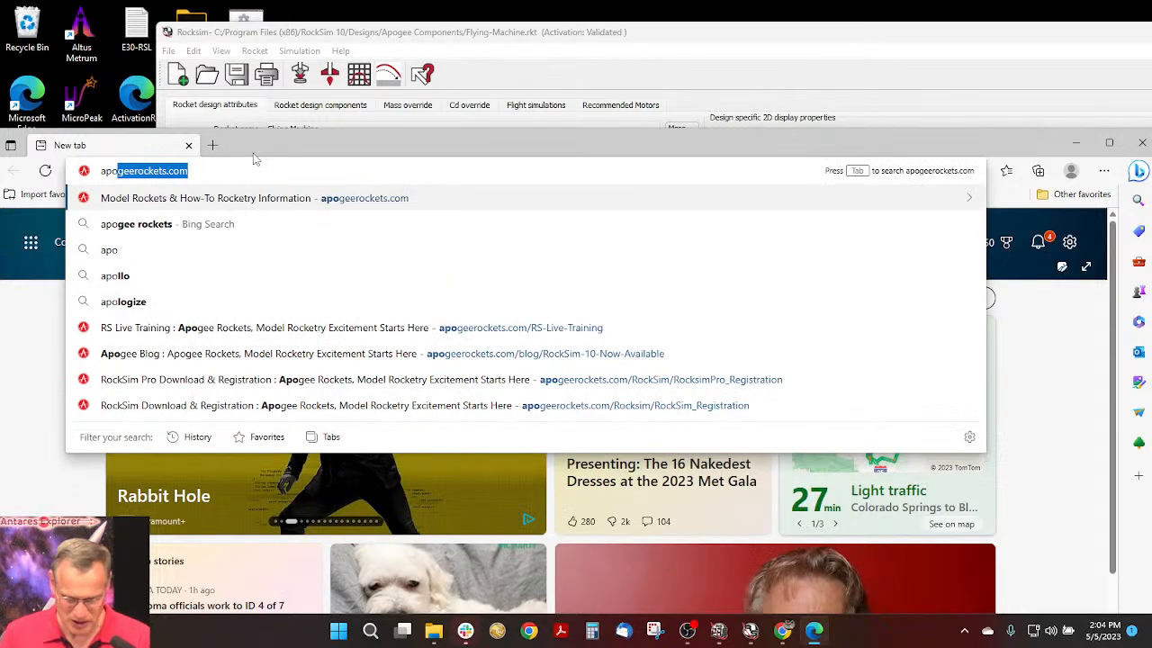
key("Return")
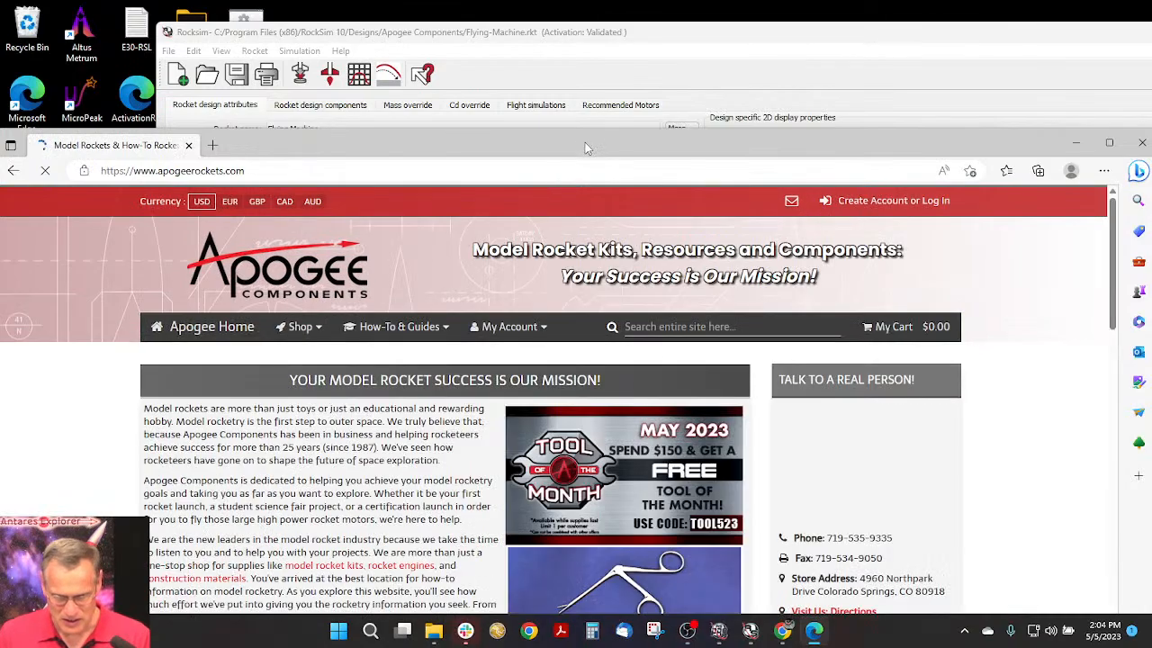
left_click_drag(585, 147, 610, 9)
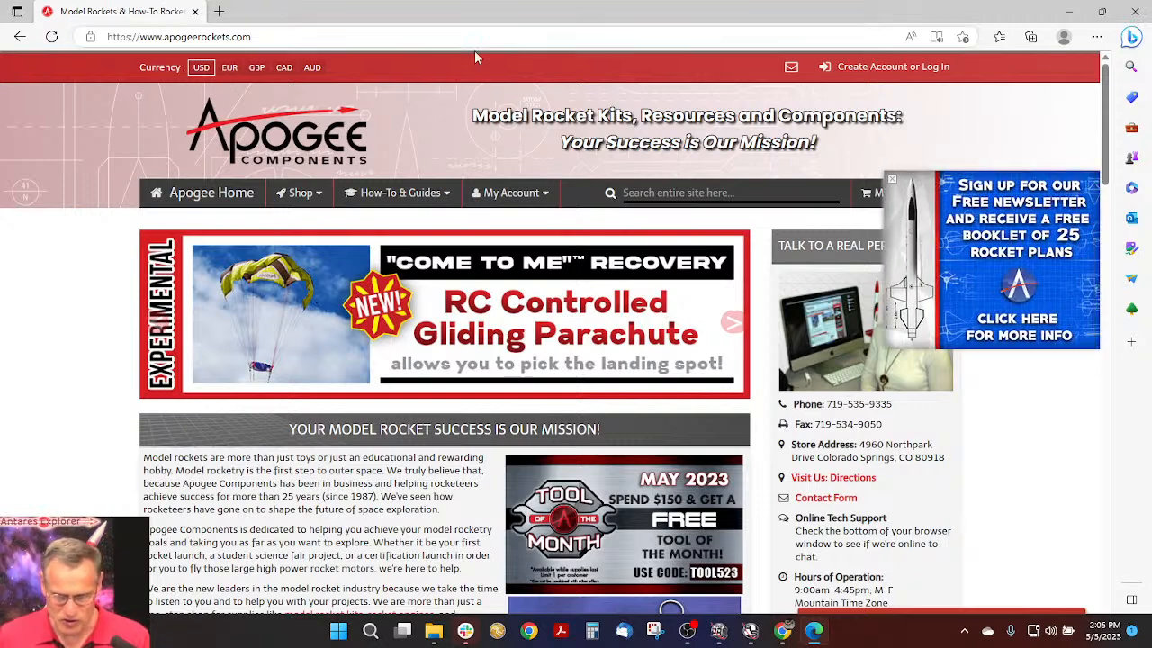
left_click(891, 180)
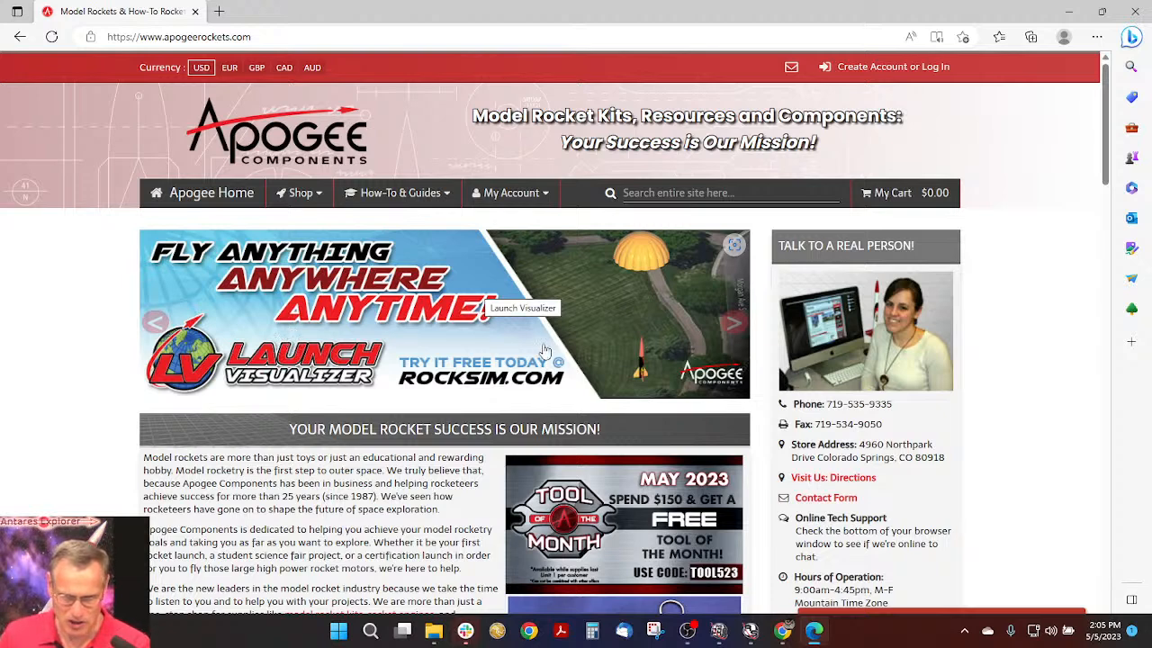
- Open the RockSim live training page from the Apogee home page and look through the archived episodes
left_click(733, 326)
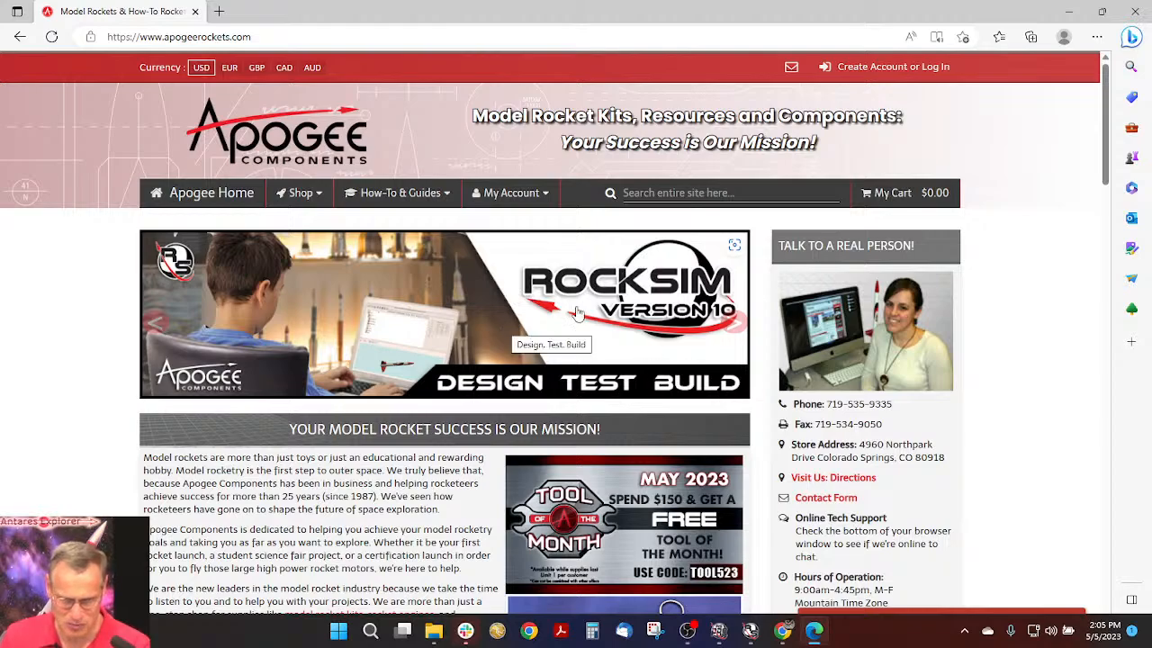
scroll(450, 342, "down", 5)
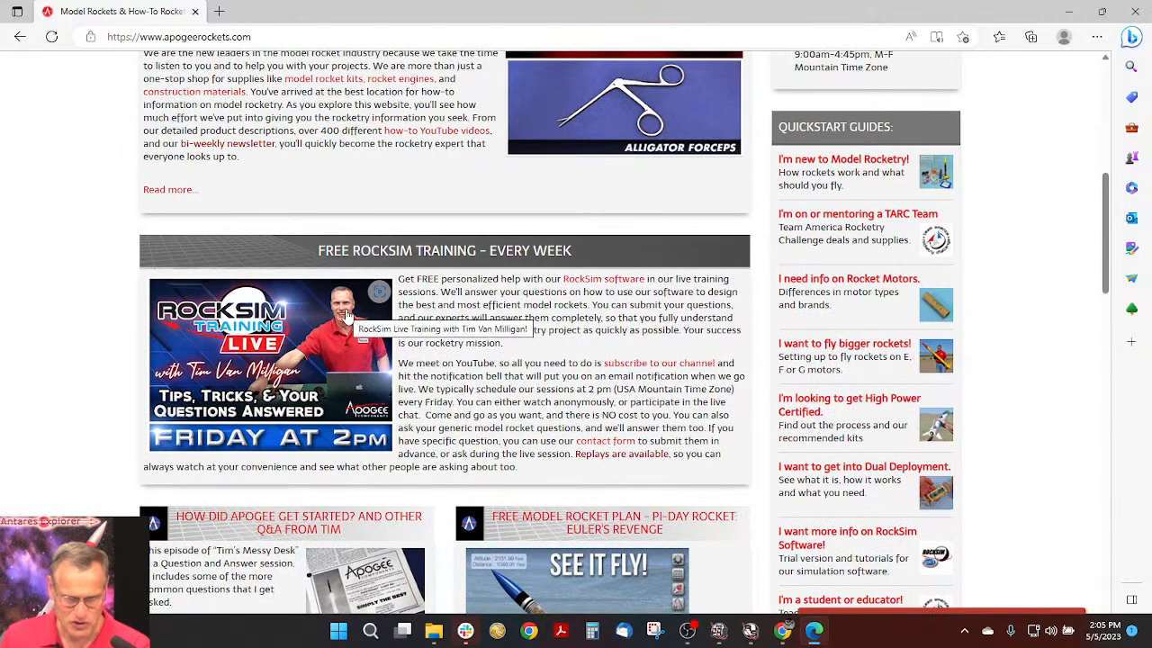
left_click(244, 335)
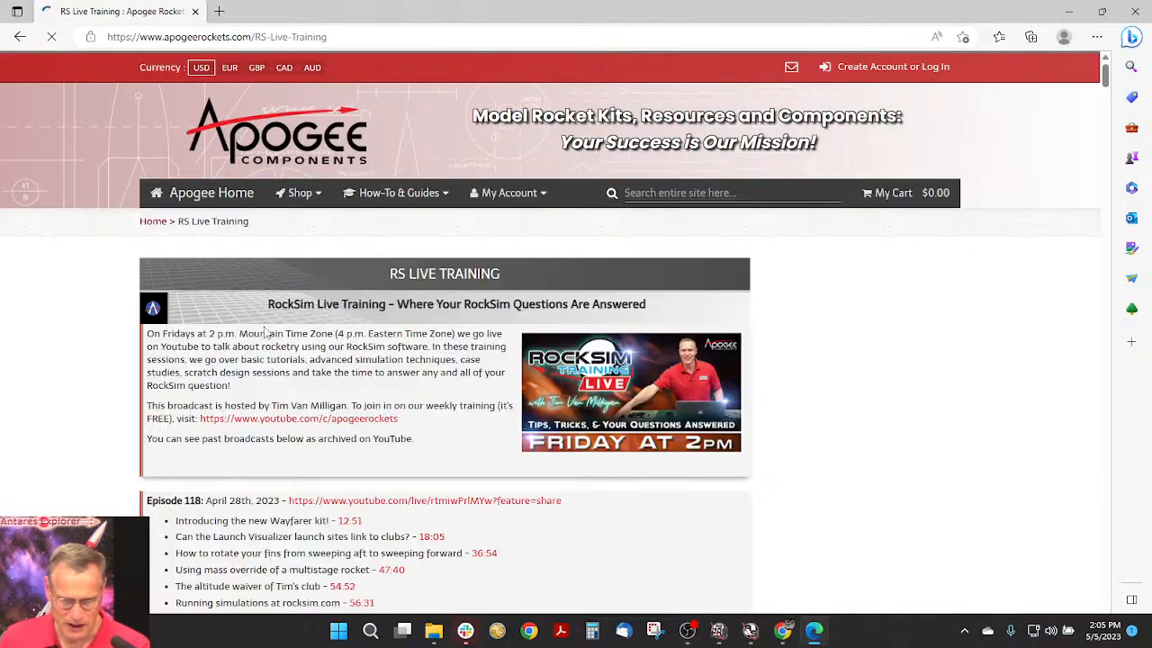
scroll(385, 333, "down", 3)
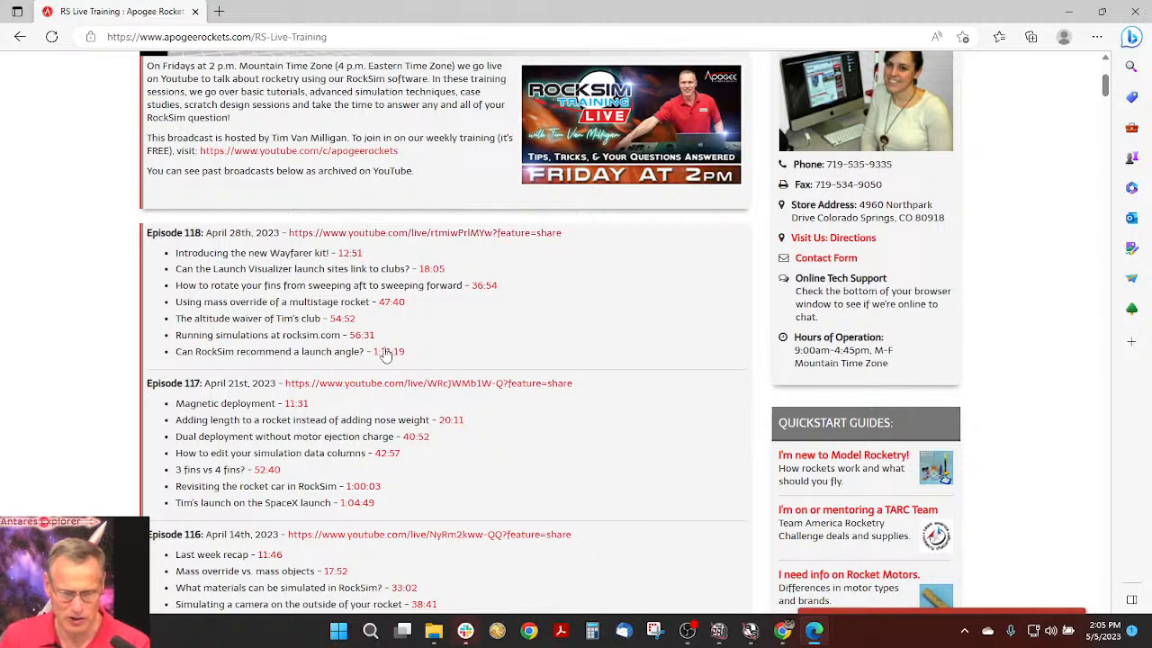
- Display the Software resources offered under How-To & Guides on the Apogee site
scroll(450, 257, "up", 1)
scroll(451, 253, "up", 3)
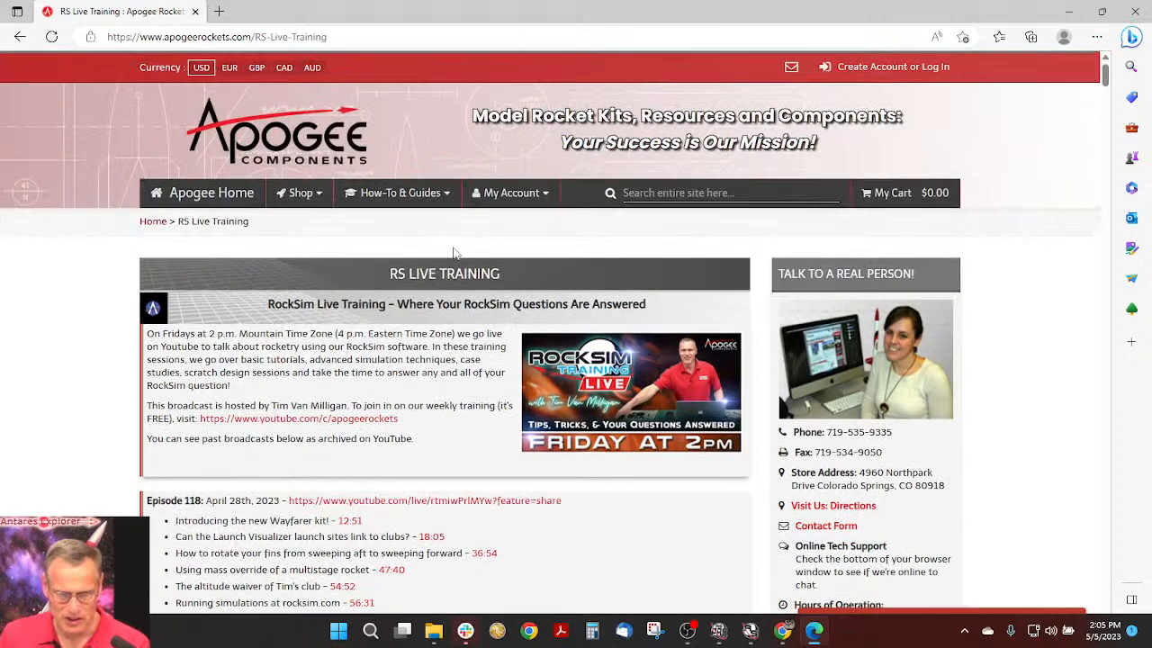
left_click(399, 198)
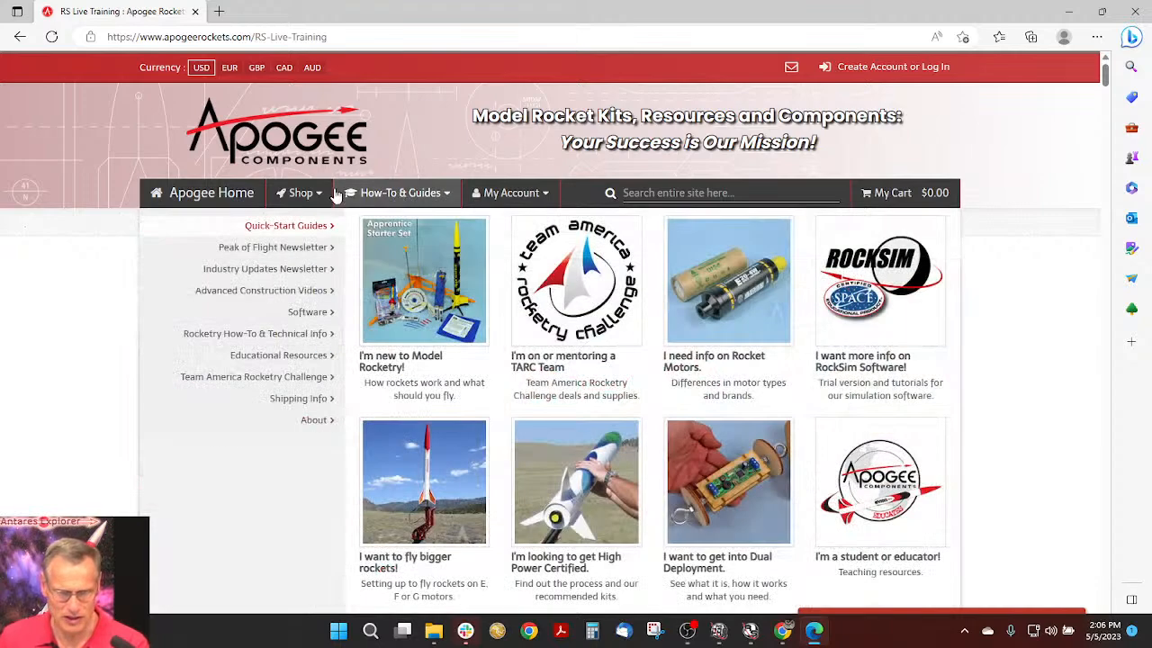
mouse_move(314, 319)
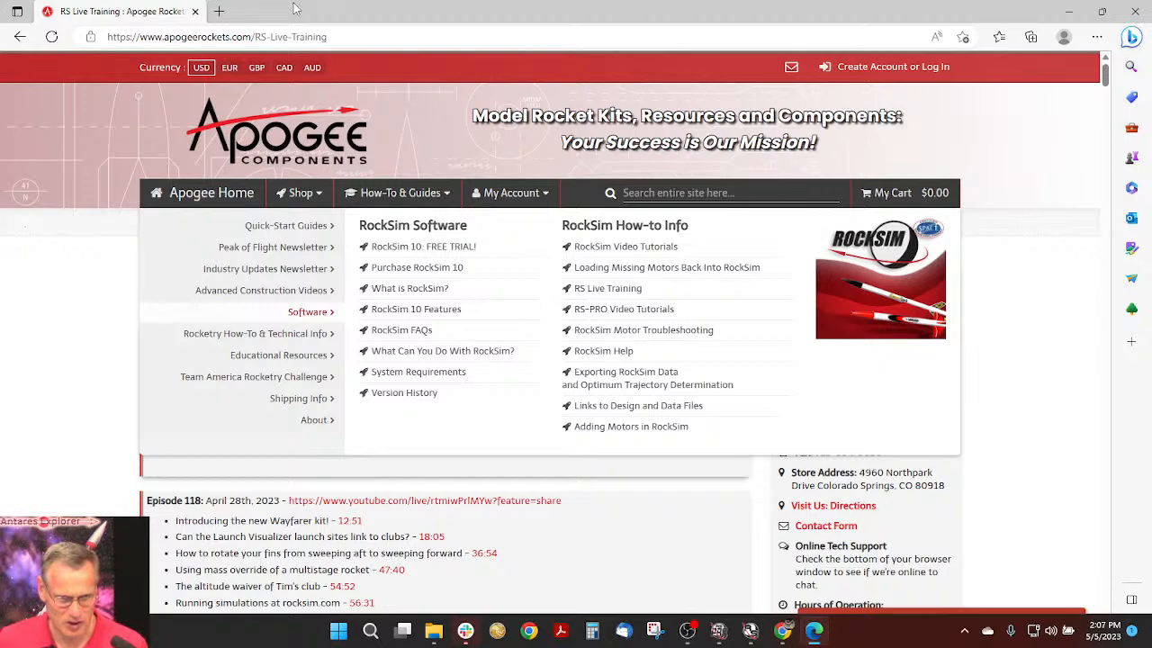
- Switch back to RockSim with the Flying Machine design and move its window fully into view
left_click_drag(298, 8, 316, 92)
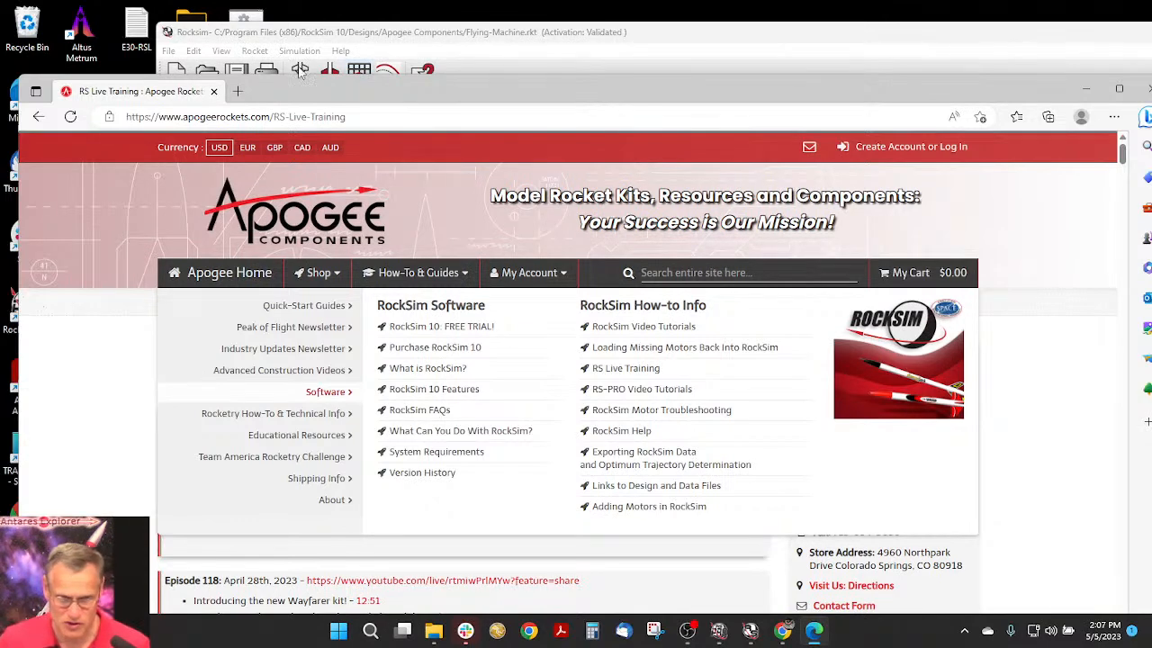
left_click(349, 34)
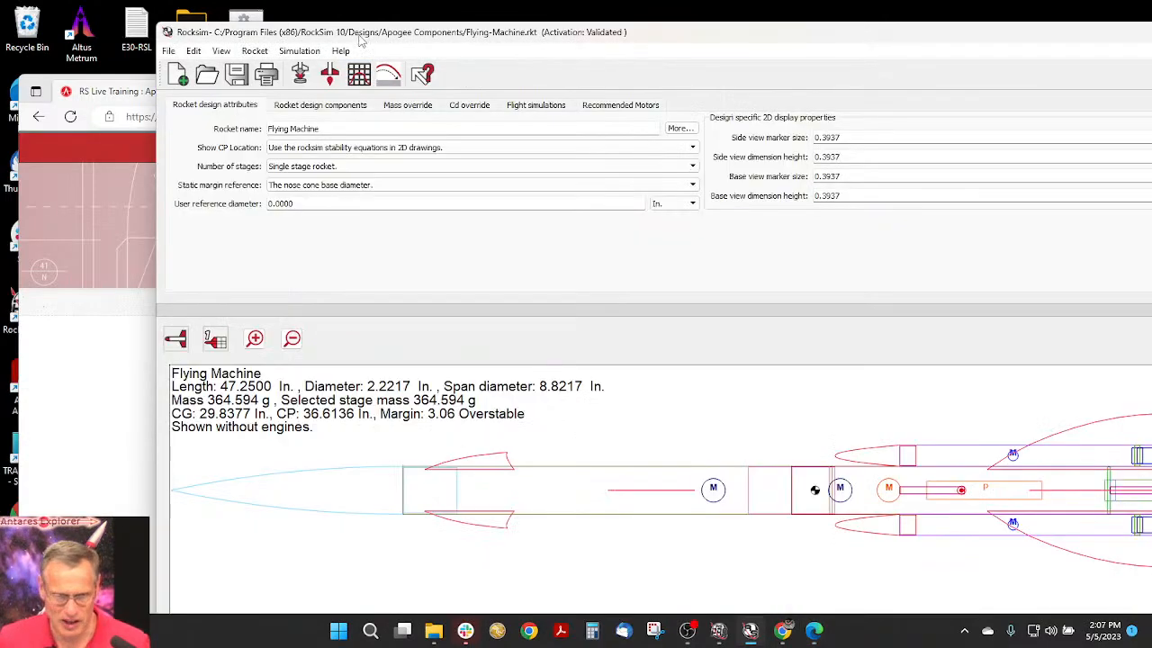
left_click_drag(349, 34, 257, 22)
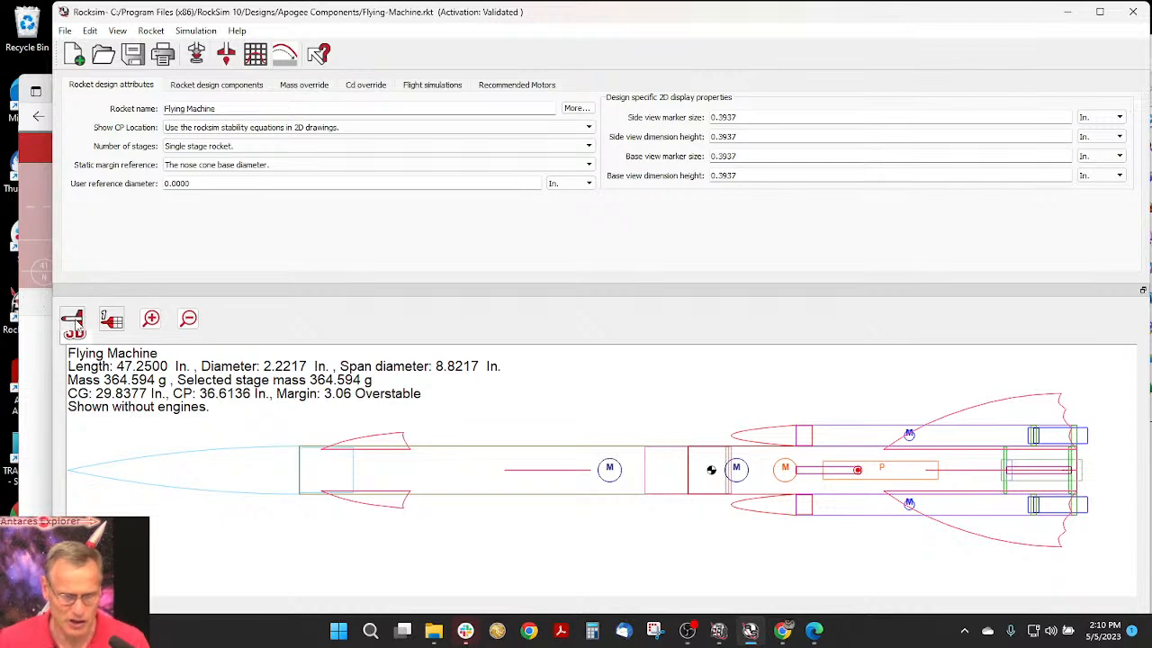
- Show the Flying Machine in 3D and examine its fins, pods and internal parts from several angles
left_click(73, 320)
left_click(74, 414)
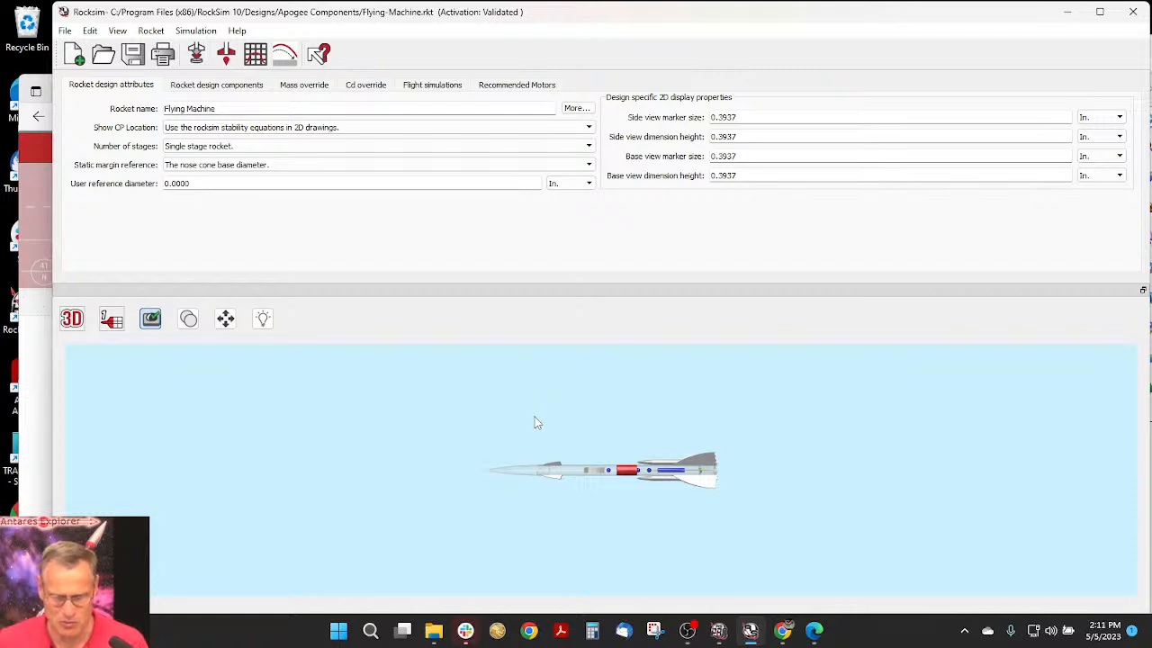
scroll(536, 422, "up", 5)
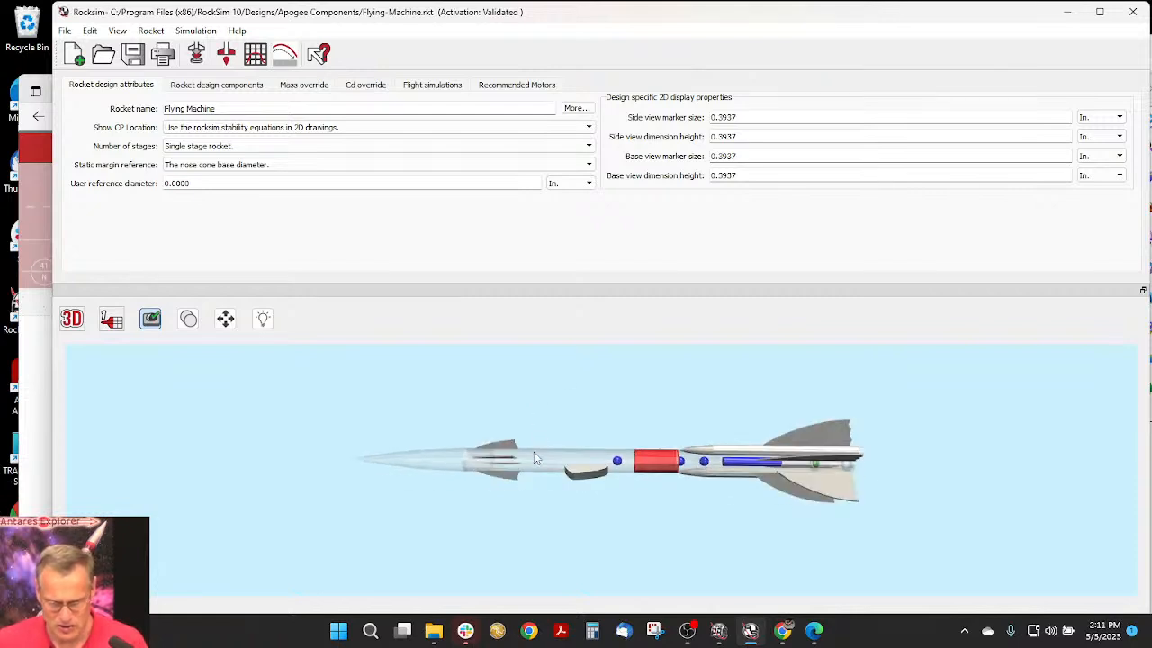
left_click_drag(534, 457, 655, 440)
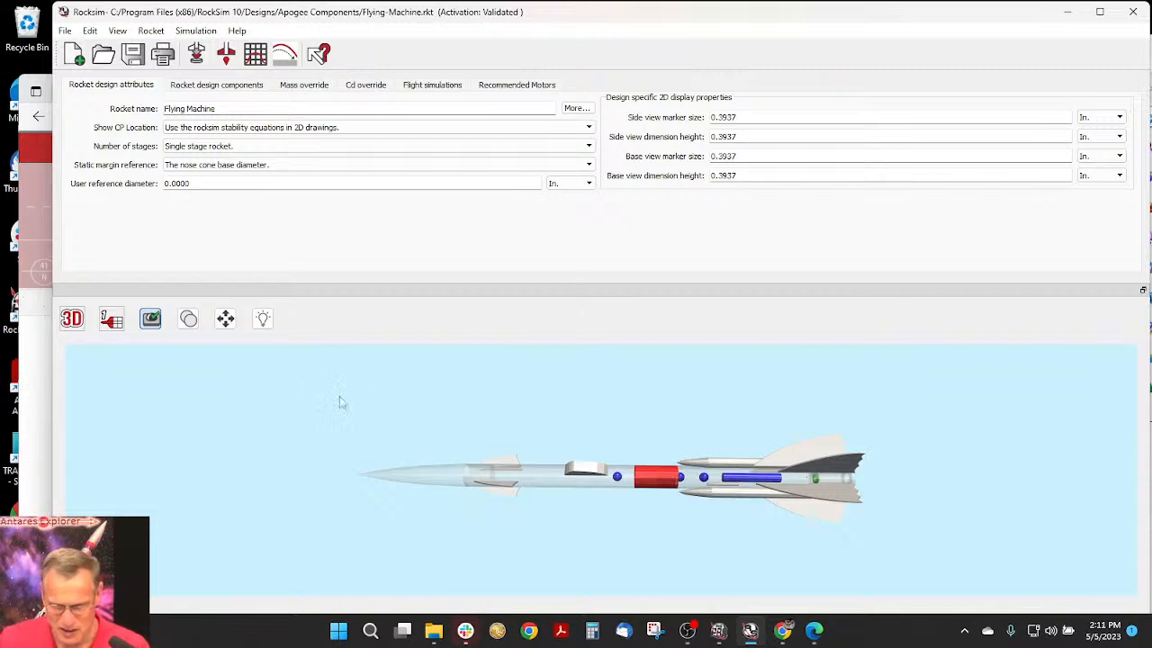
left_click_drag(341, 404, 681, 422)
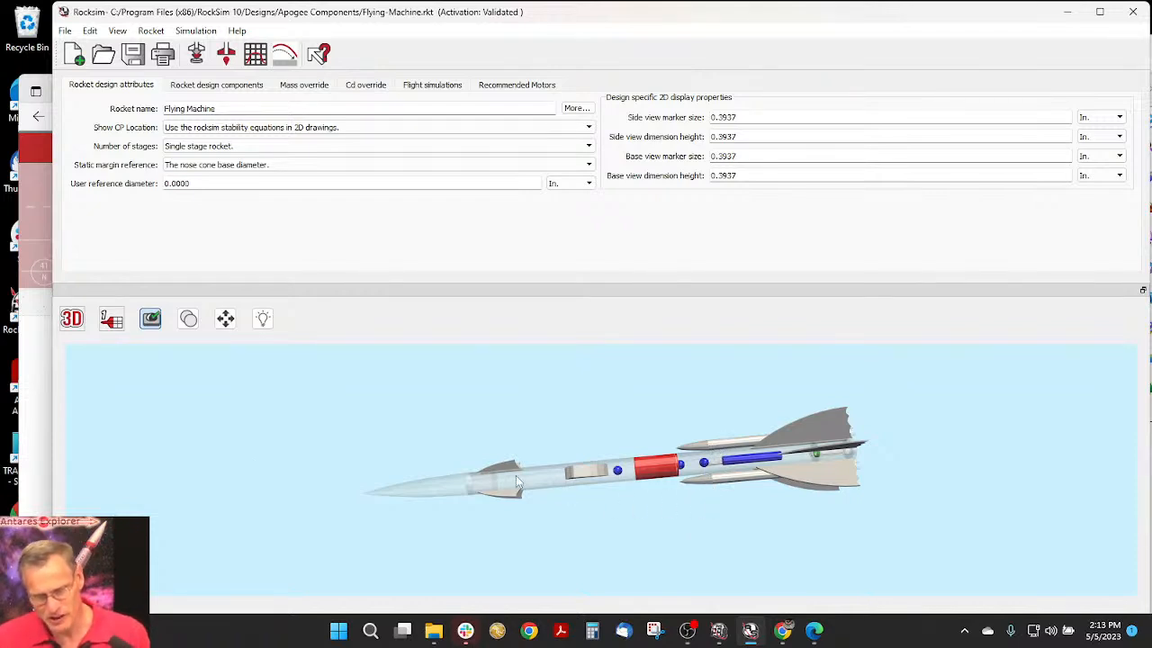
left_click_drag(607, 522, 646, 486)
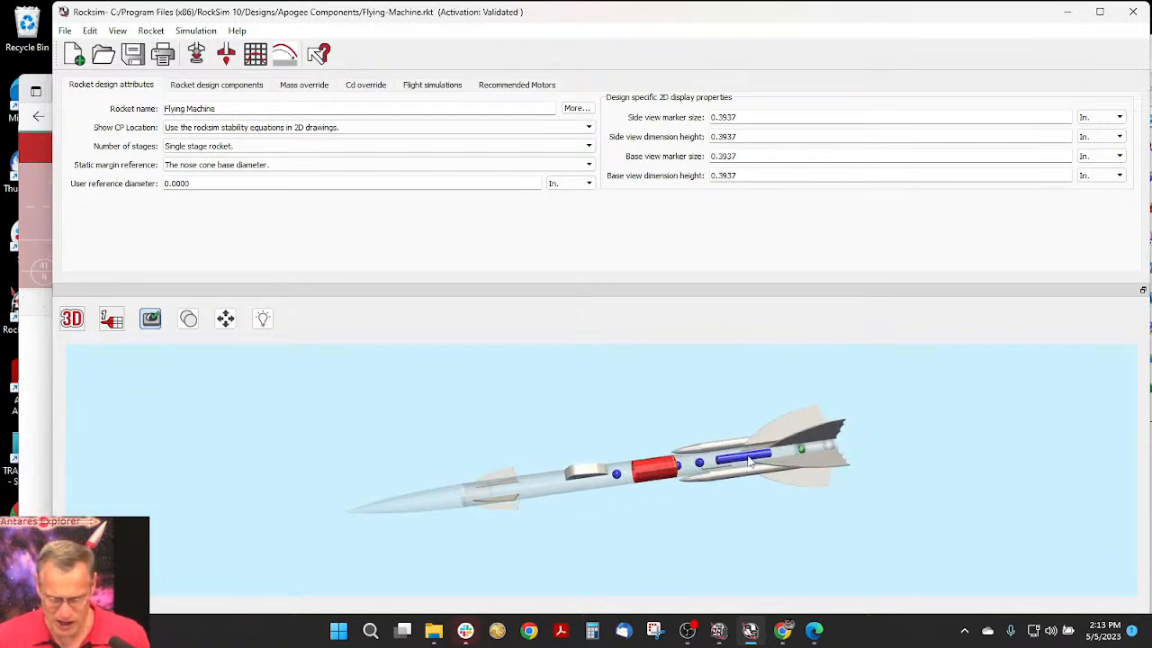
scroll(748, 460, "up", 5)
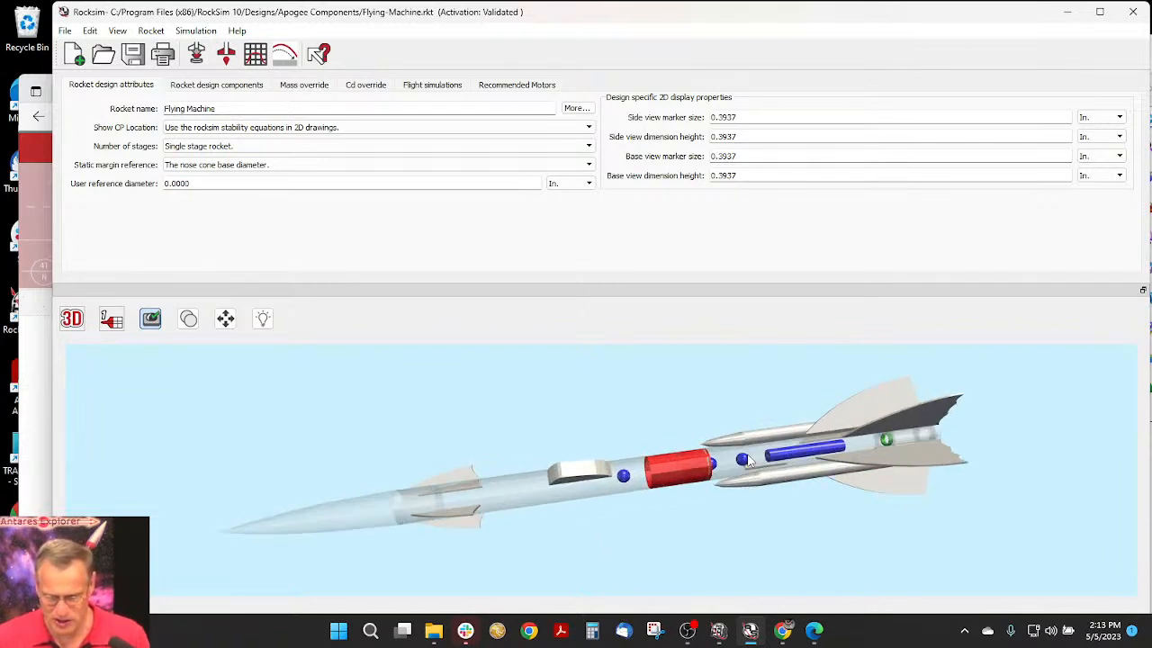
scroll(880, 455, "up", 1)
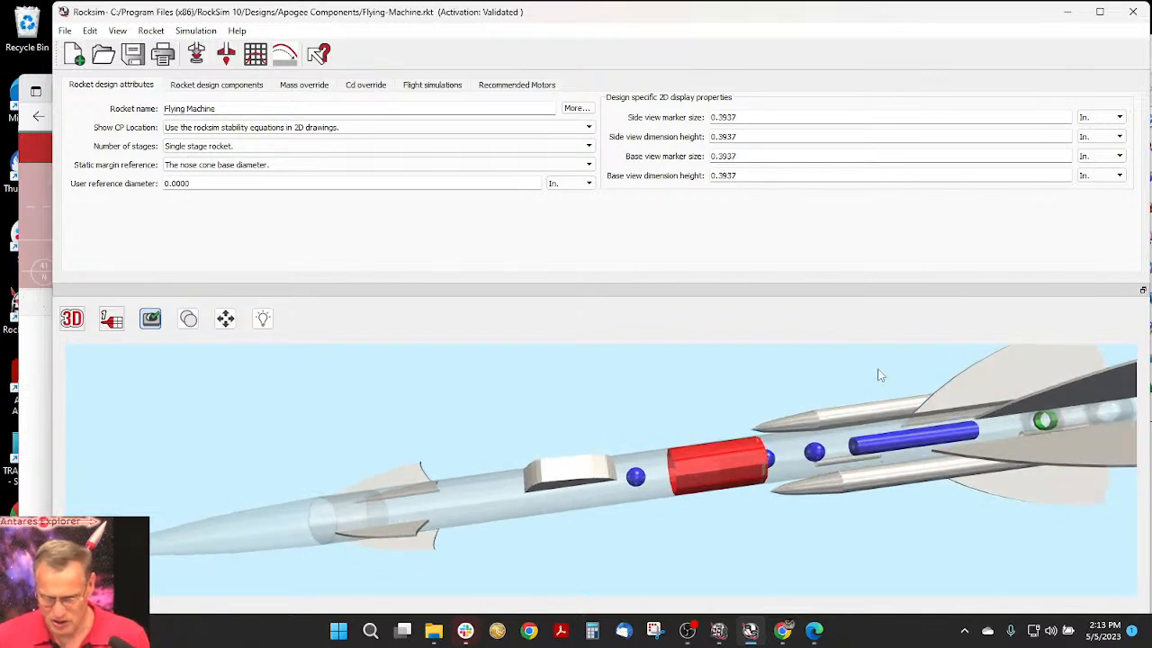
left_click(896, 445)
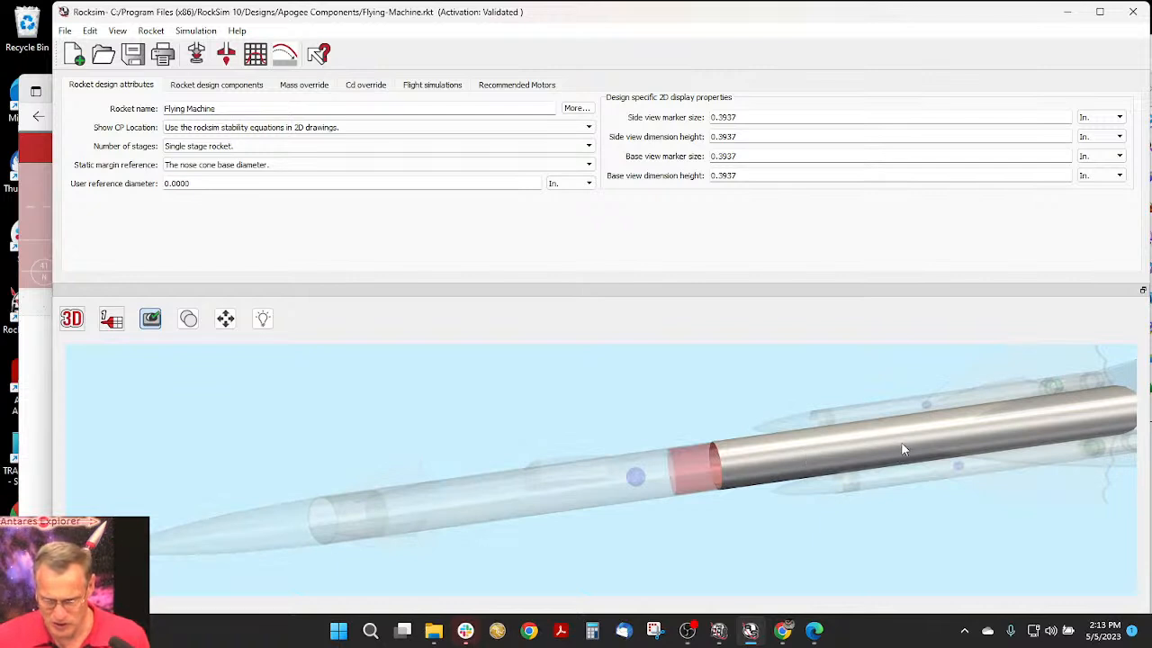
- Return to the 2D side view, open the parachute's properties and enlarge the dialog
left_click(67, 318)
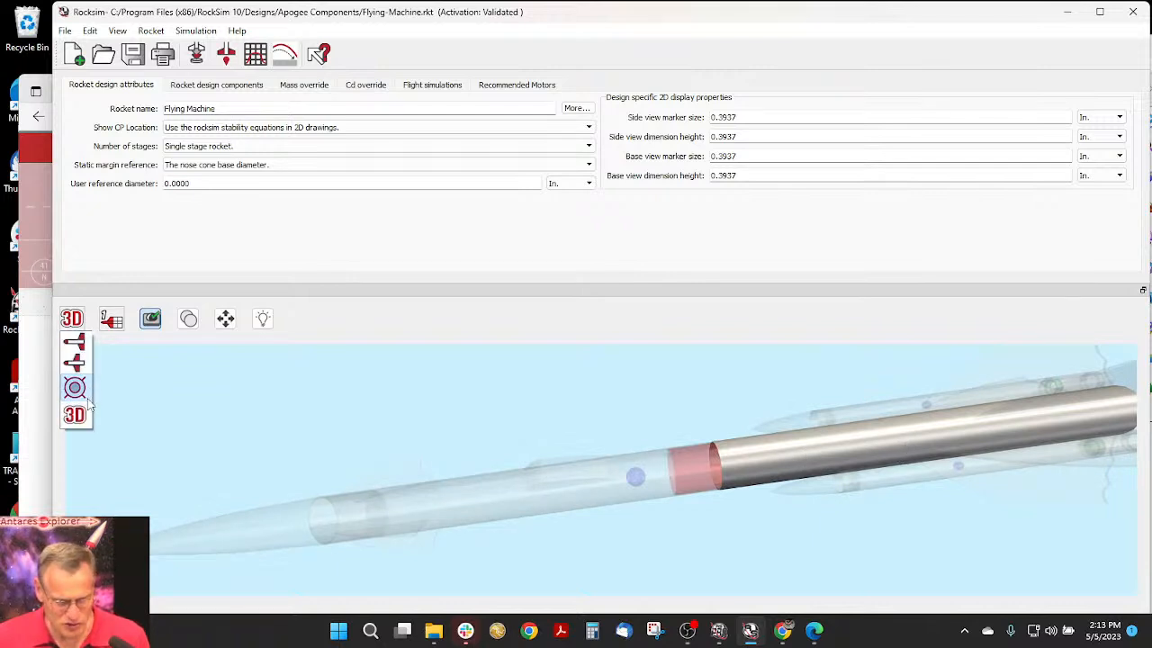
left_click(73, 342)
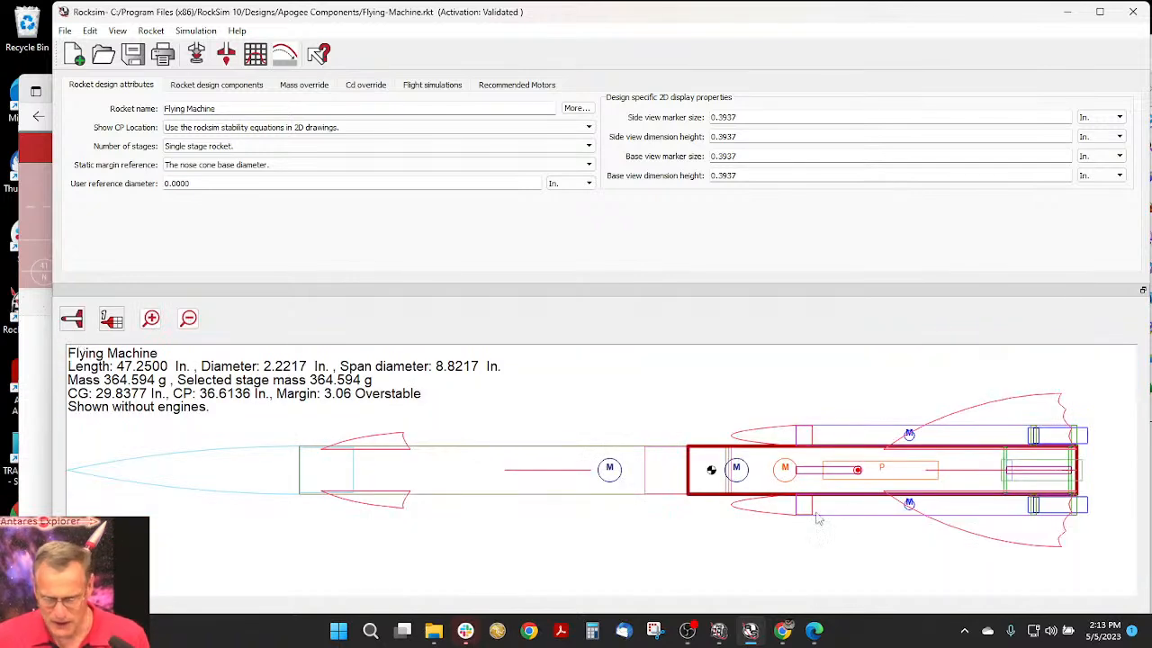
left_click(895, 479)
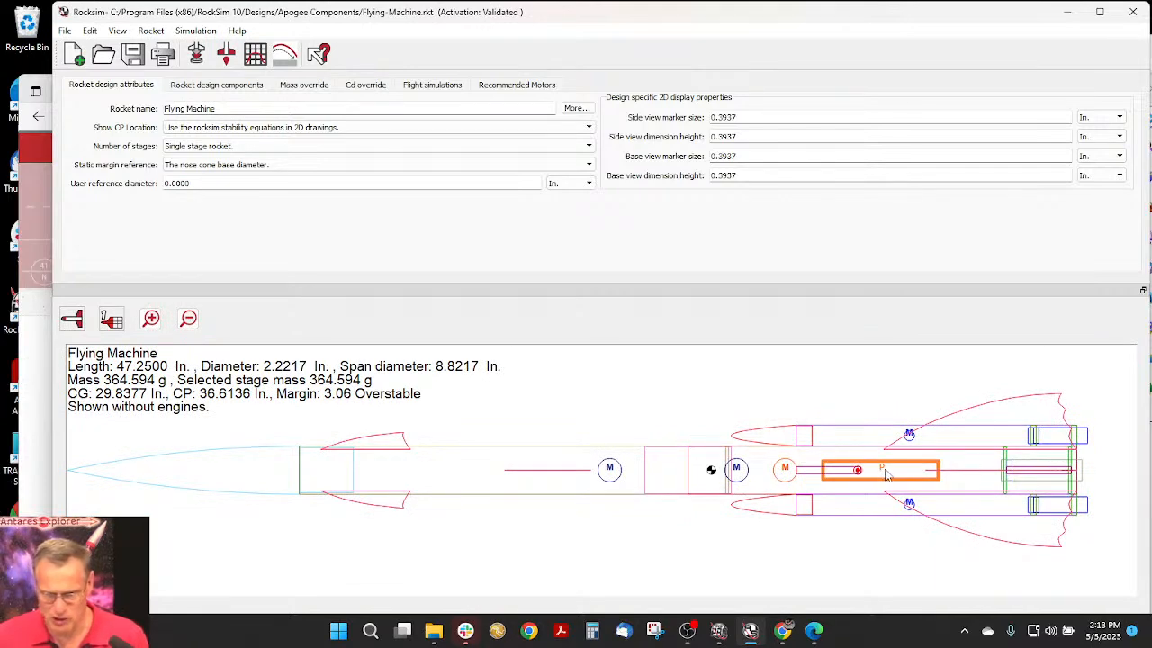
double_click(886, 474)
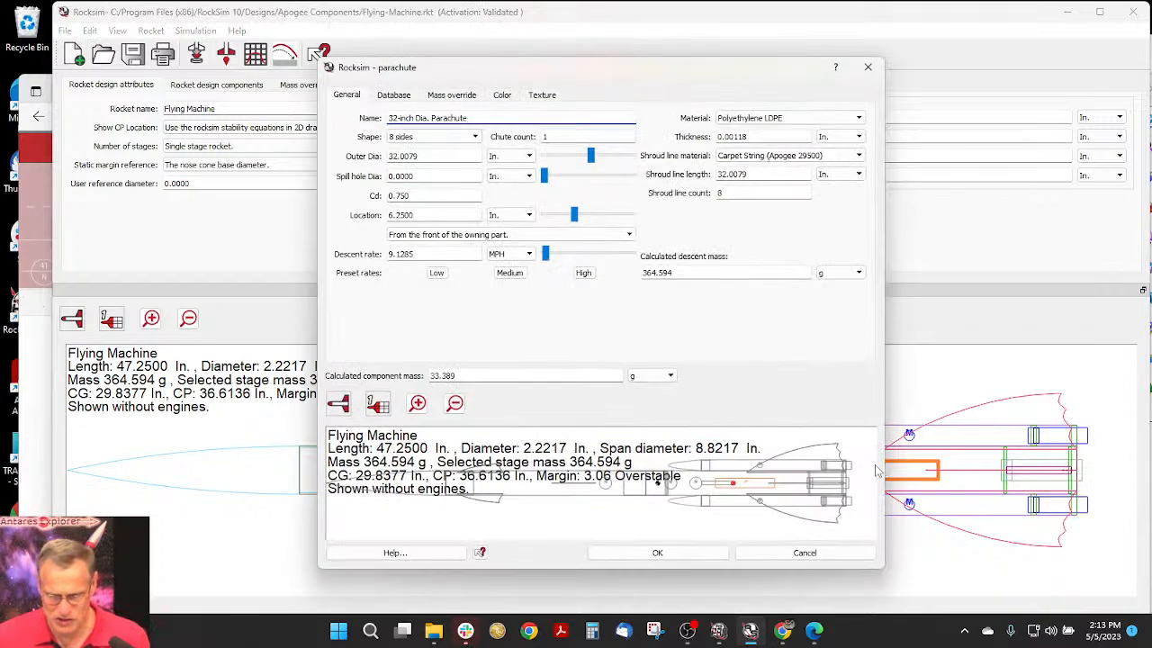
left_click_drag(320, 59, 210, 7)
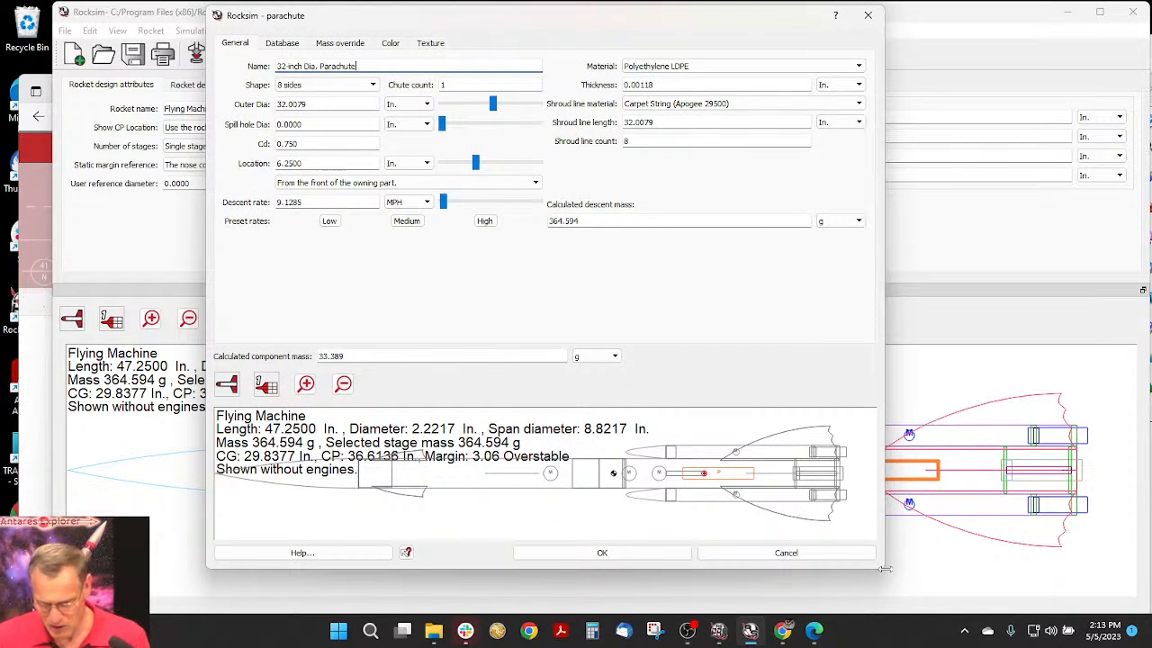
left_click_drag(884, 568, 1096, 601)
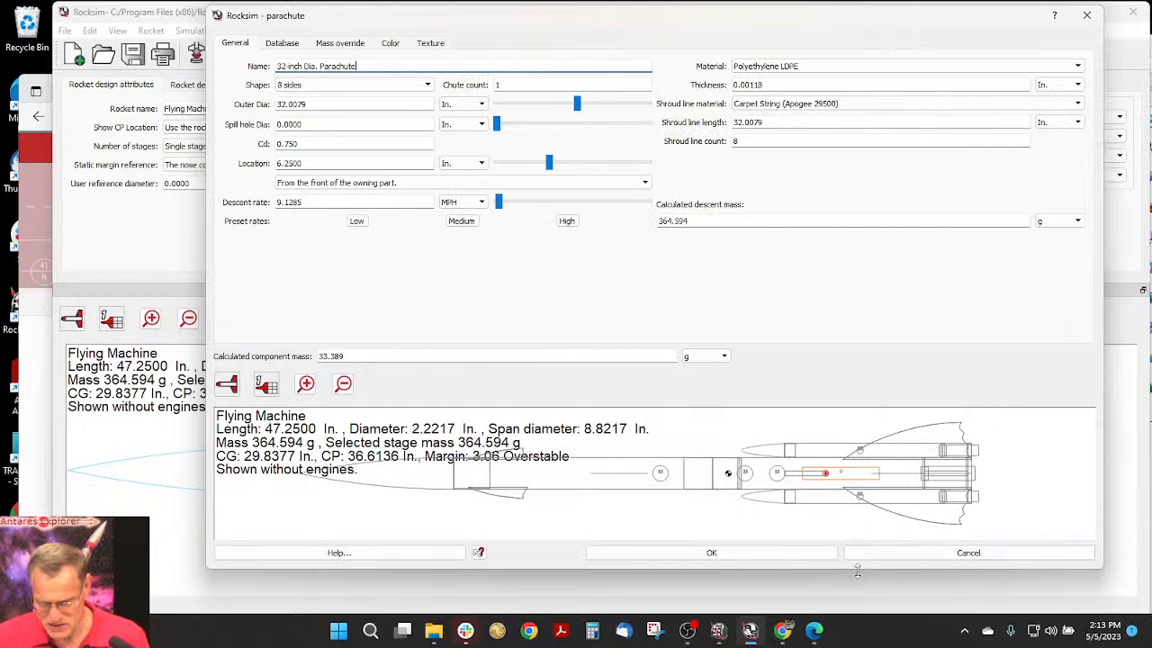
left_click_drag(851, 569, 852, 613)
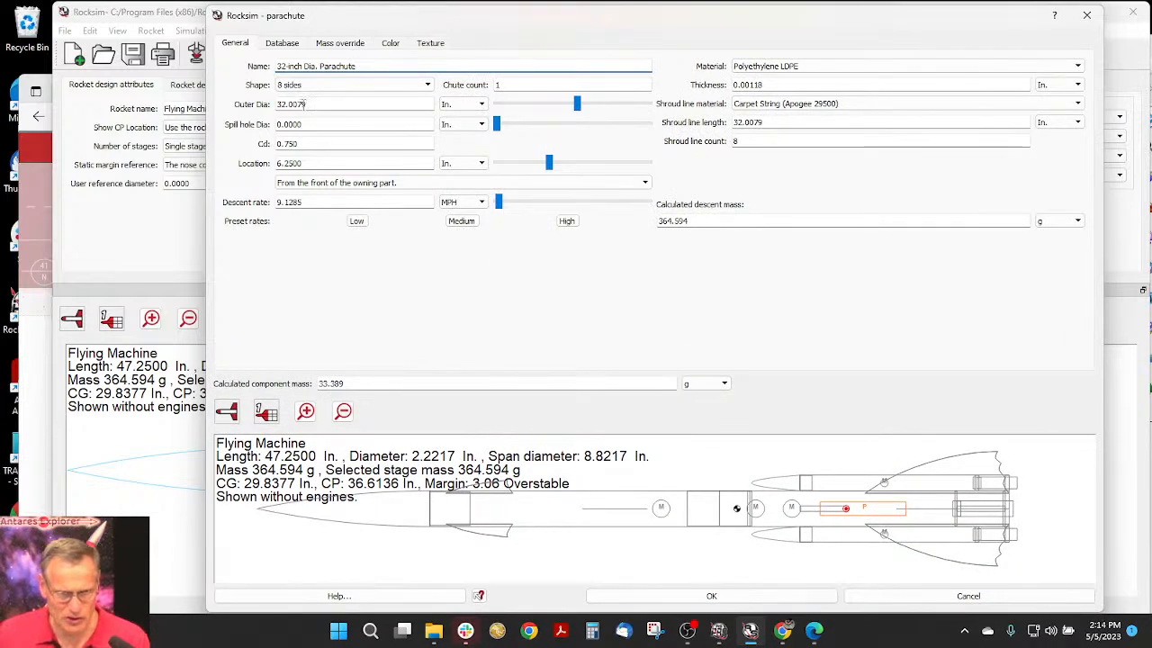
- Set the parachute's outer diameter to 32.0 in
left_click_drag(308, 104, 291, 104)
key("BackSpace")
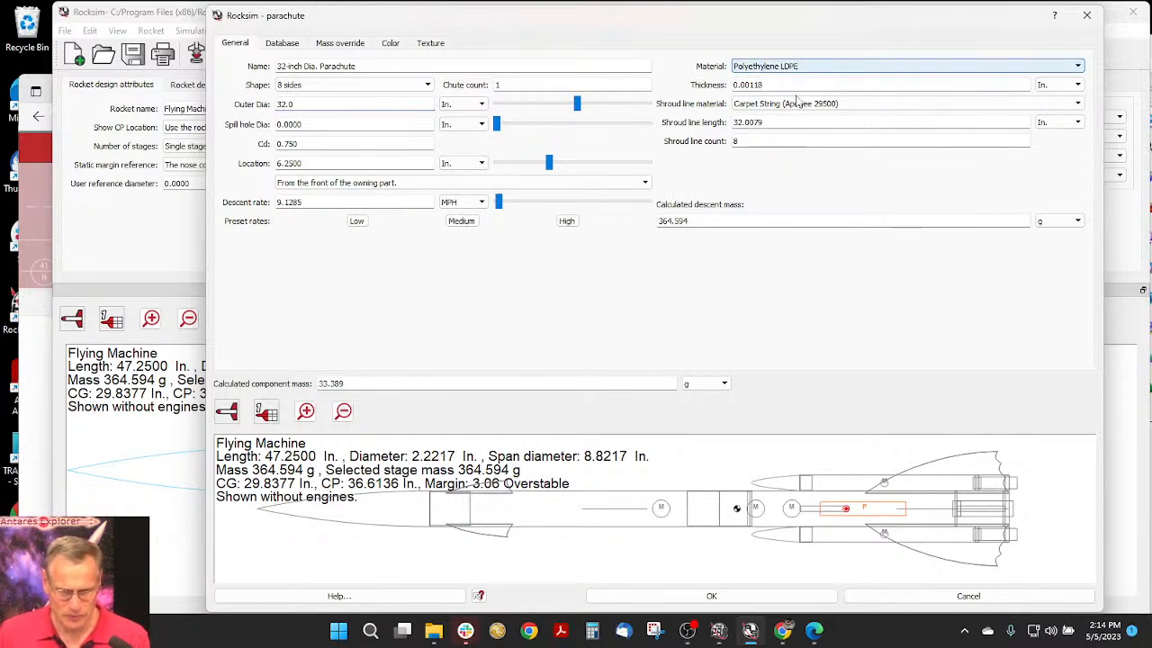
- Set the parachute's diffuse 3D color to orange (#ffaa00) and save the parachute's changes
left_click(388, 44)
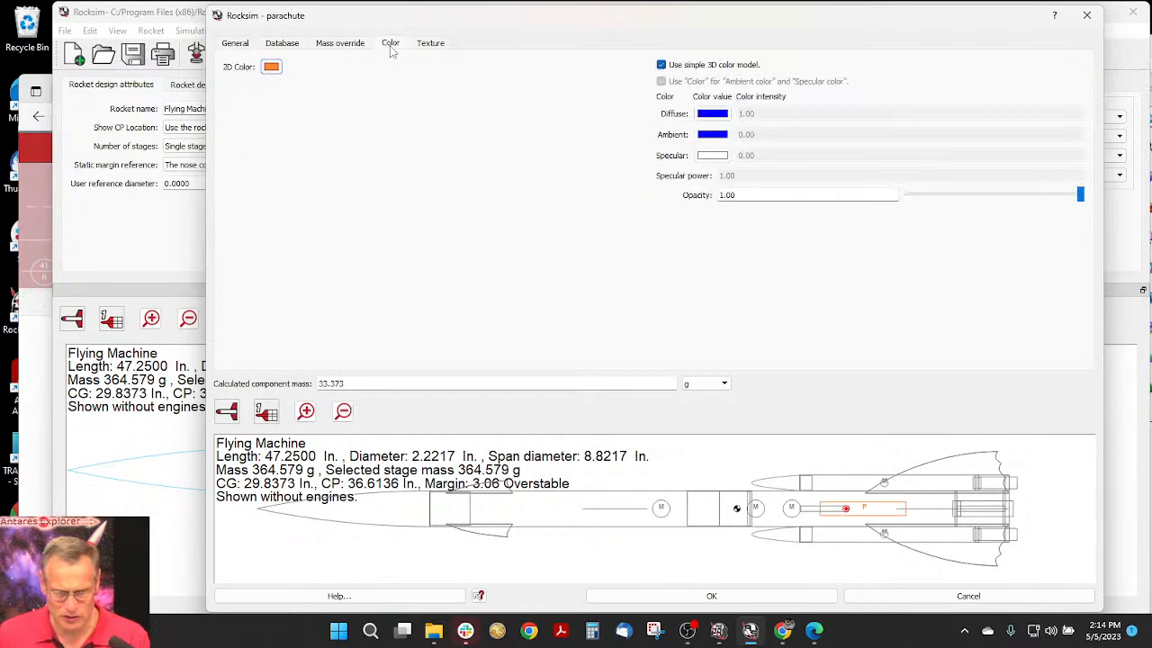
left_click(720, 115)
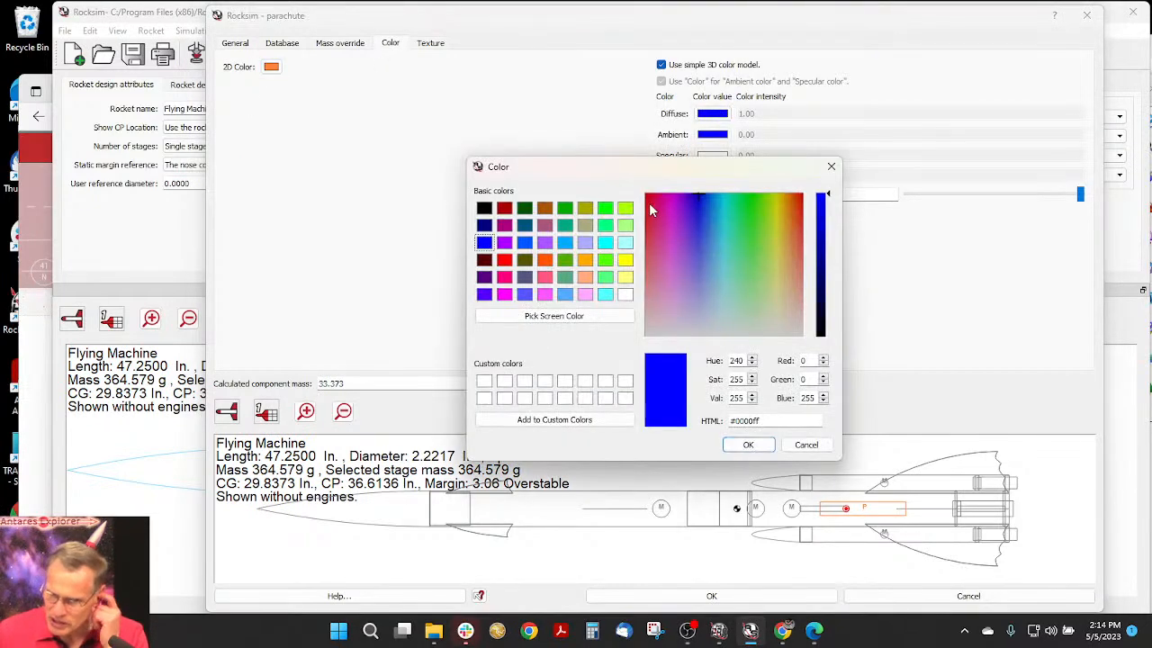
left_click(585, 259)
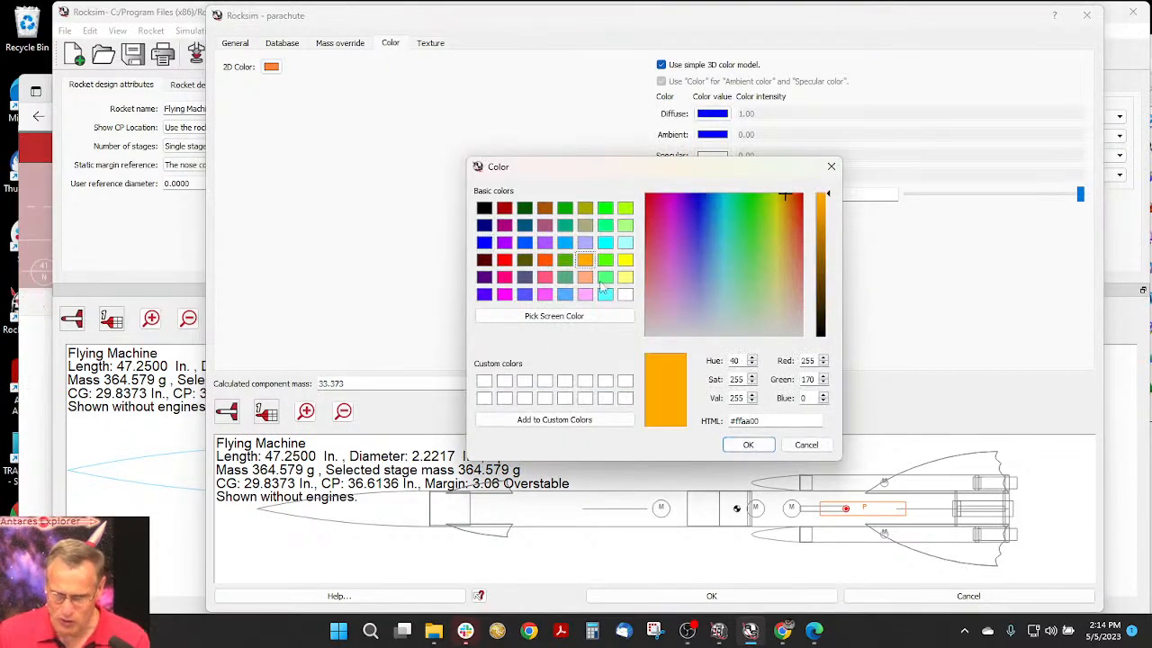
left_click(751, 446)
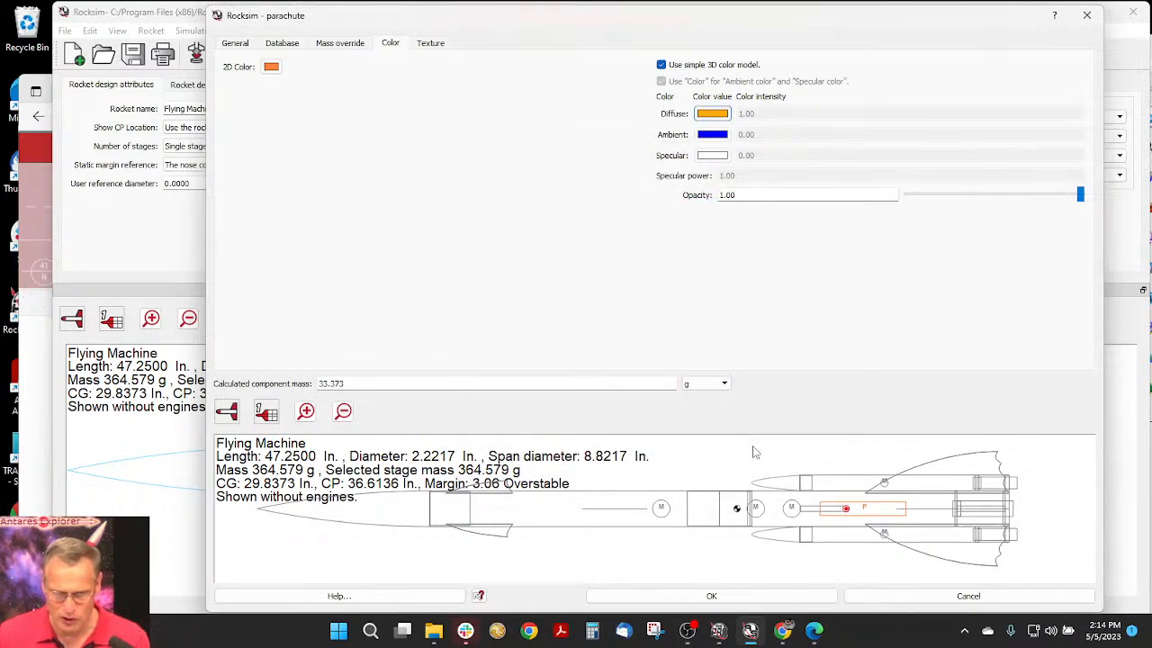
left_click(754, 599)
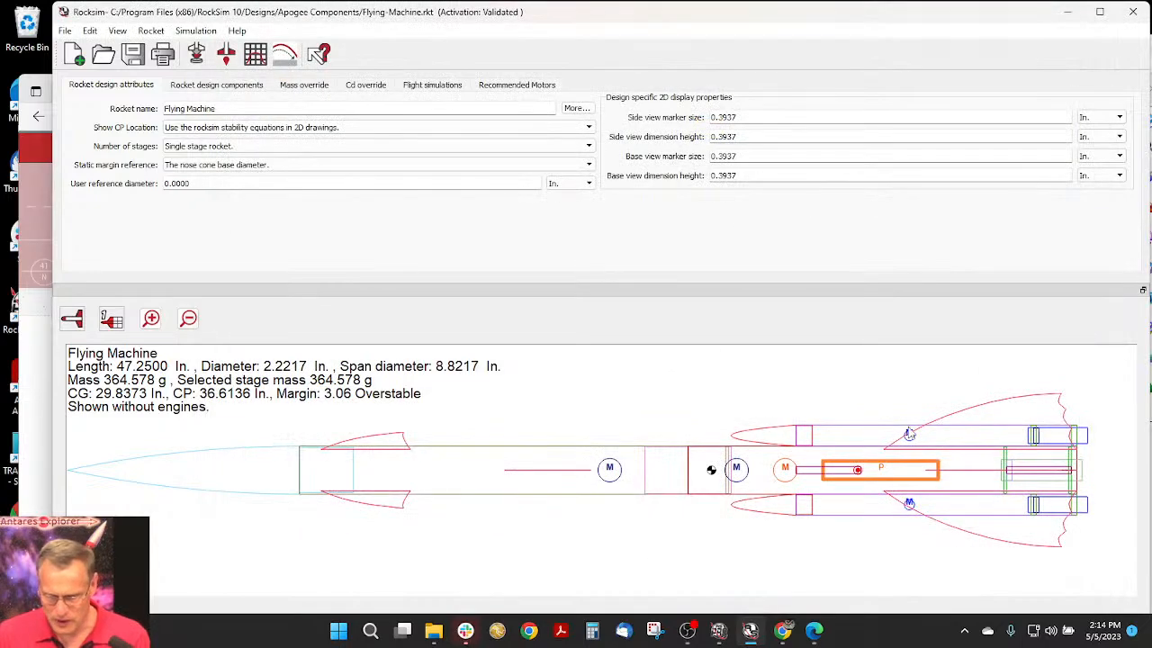
double_click(838, 434)
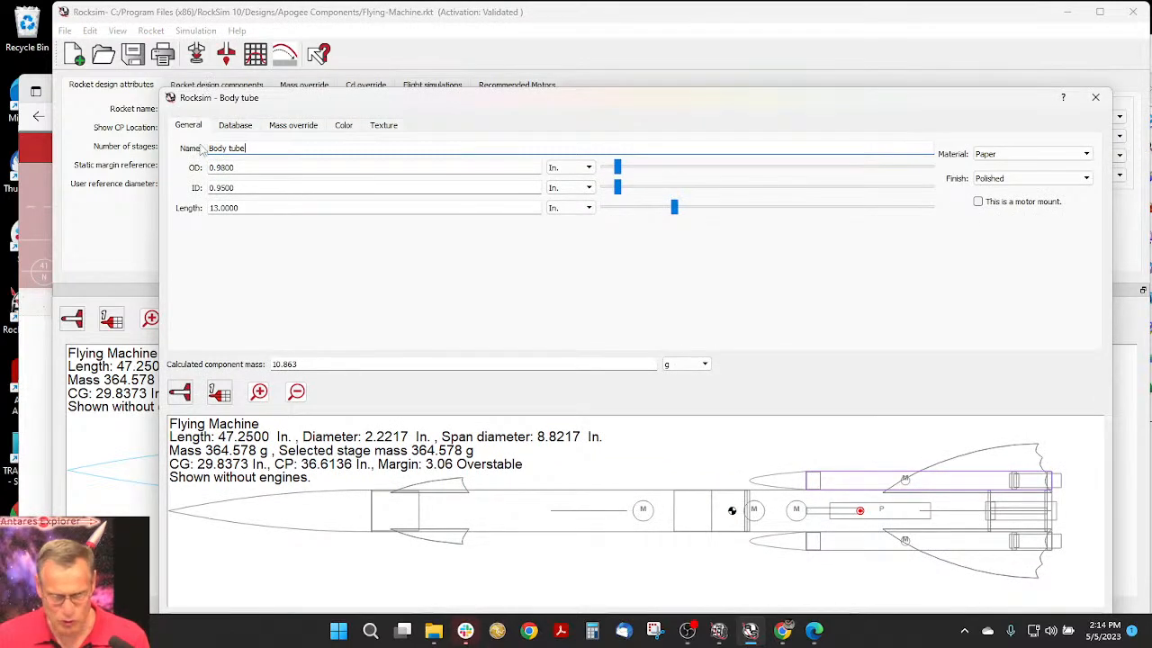
left_click_drag(290, 106, 258, 43)
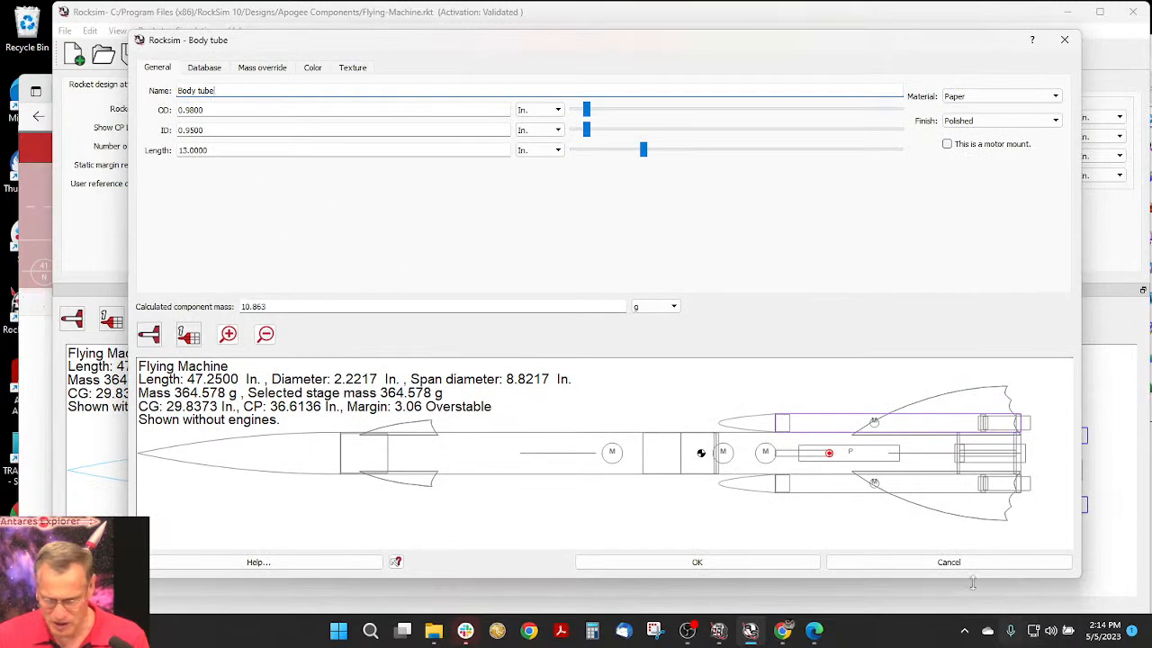
left_click(879, 571)
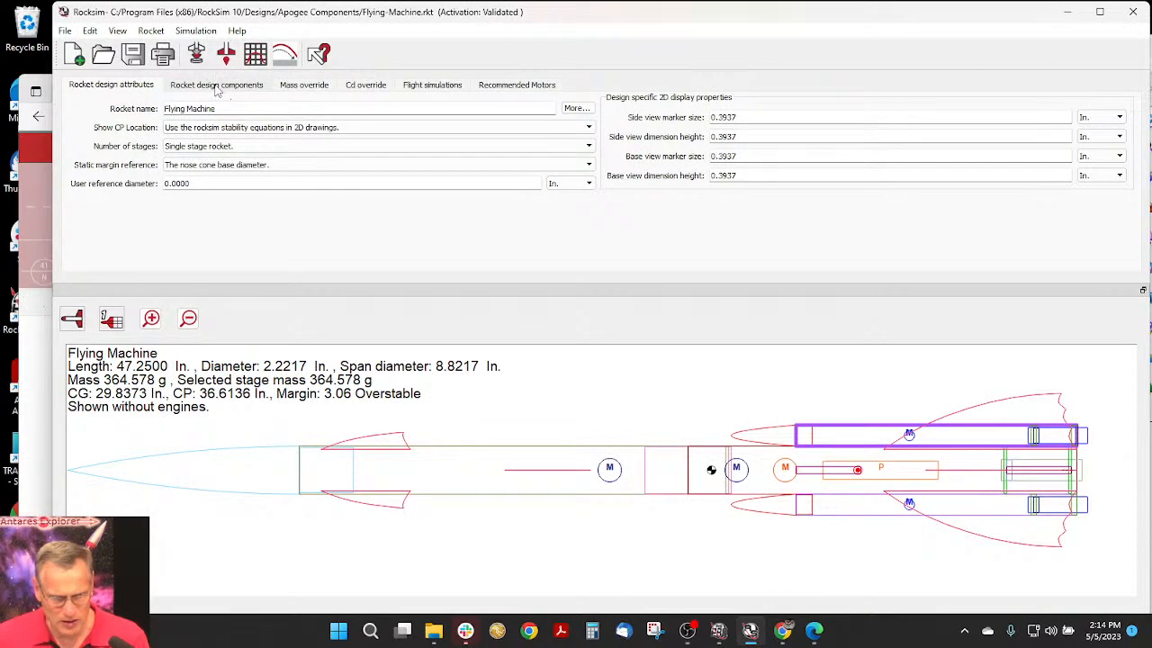
- Delete the Streamer and shock cord Mass from the Starboard Pod's body tube in the component tree
left_click(216, 85)
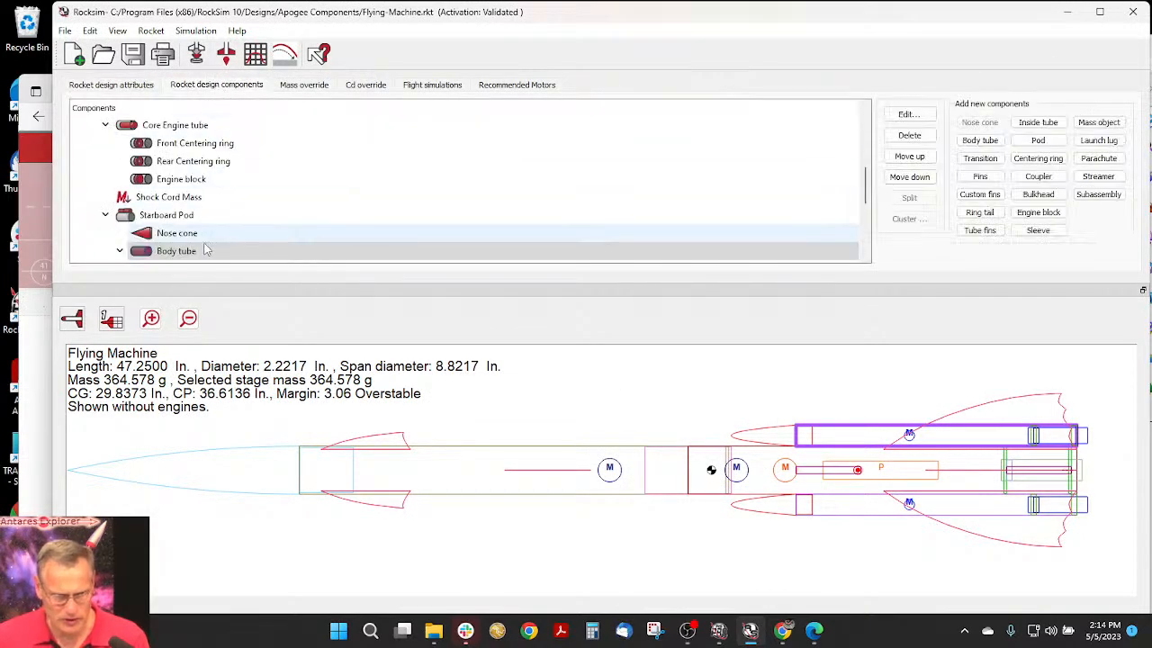
scroll(189, 236, "down", 1)
scroll(185, 221, "down", 1)
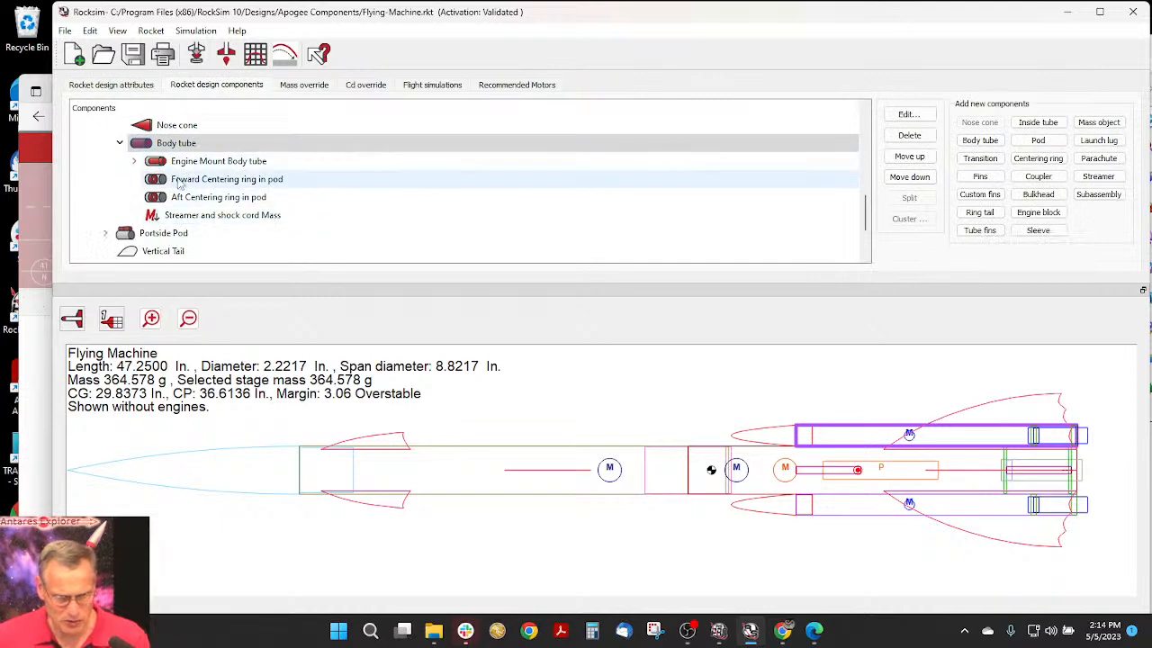
left_click(167, 217)
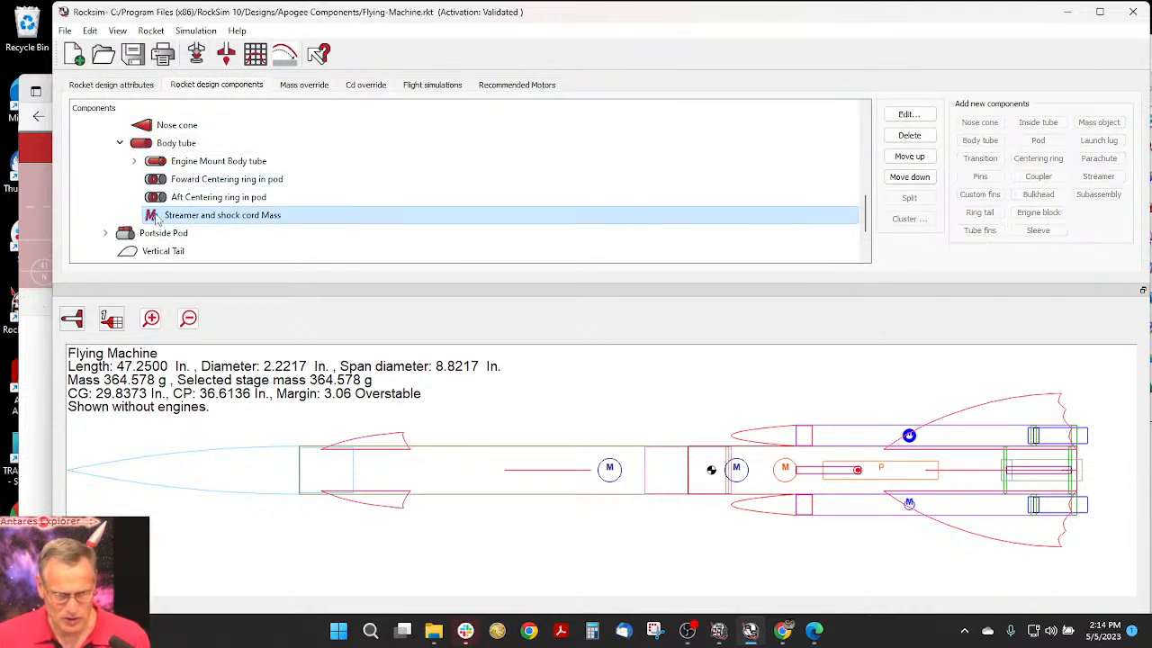
right_click(279, 219)
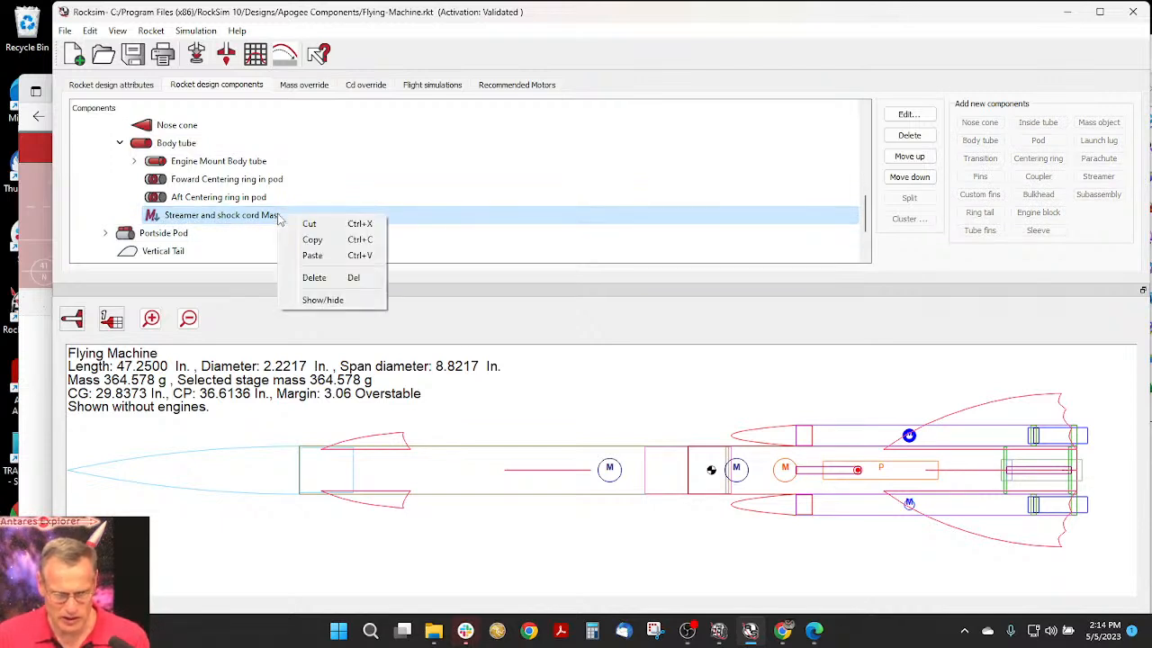
left_click(314, 278)
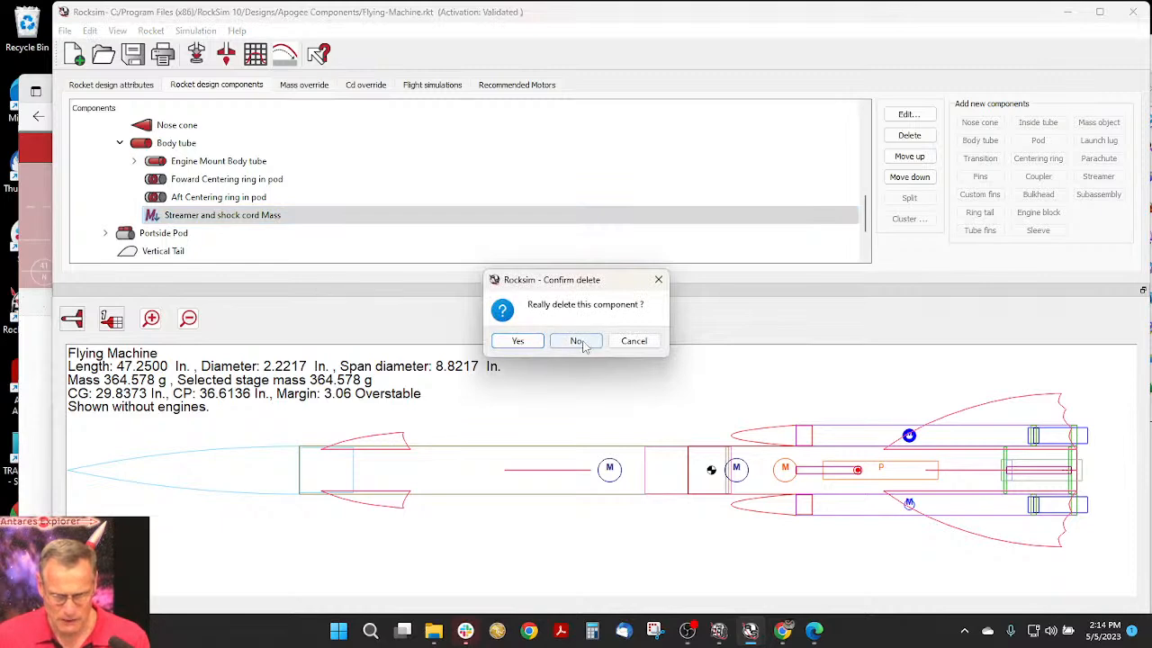
left_click(517, 340)
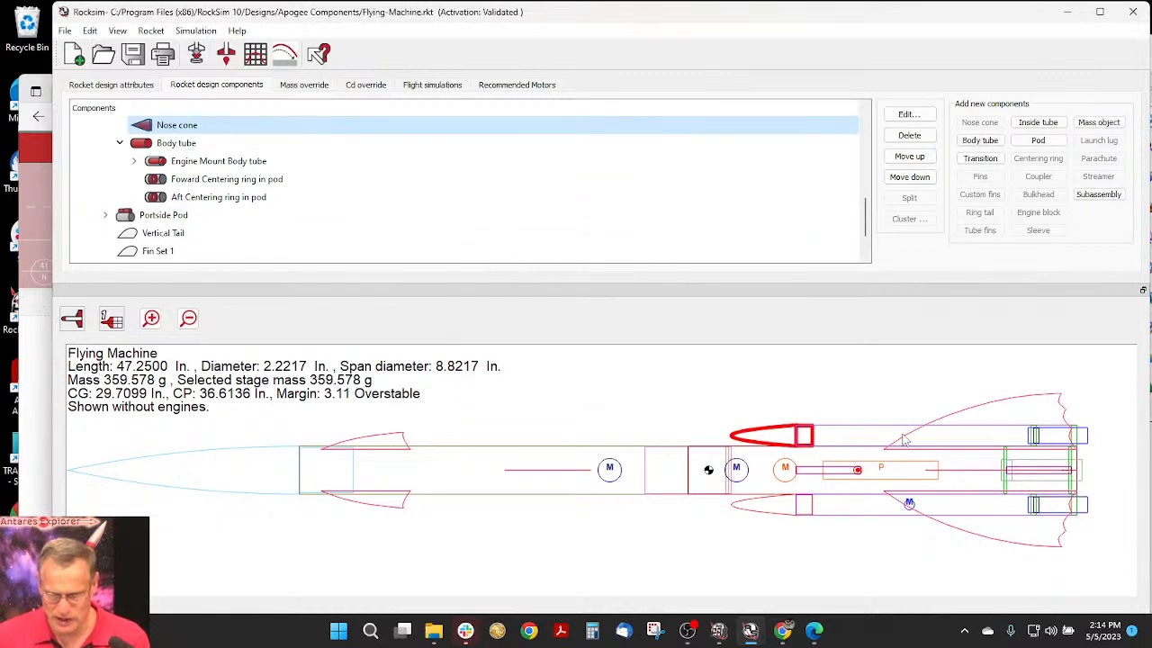
- Add a streamer to the Starboard Pod's body tube, choosing Apogee part 30305, 4in x 56in Mylar, from the database
left_click(842, 143)
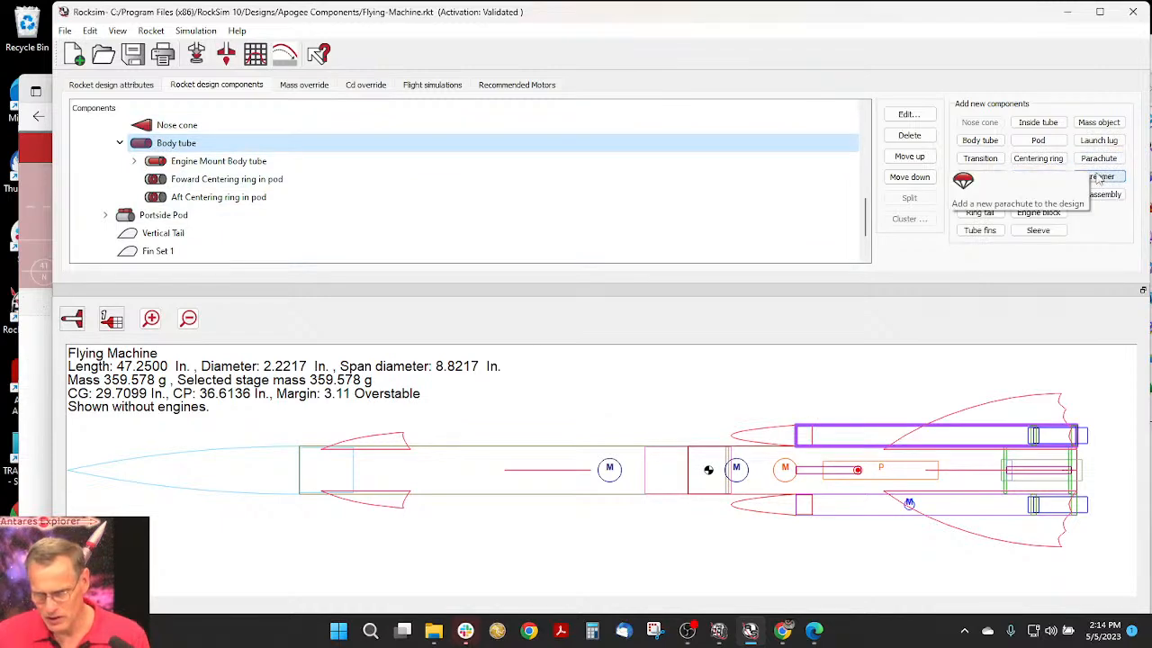
left_click(1115, 179)
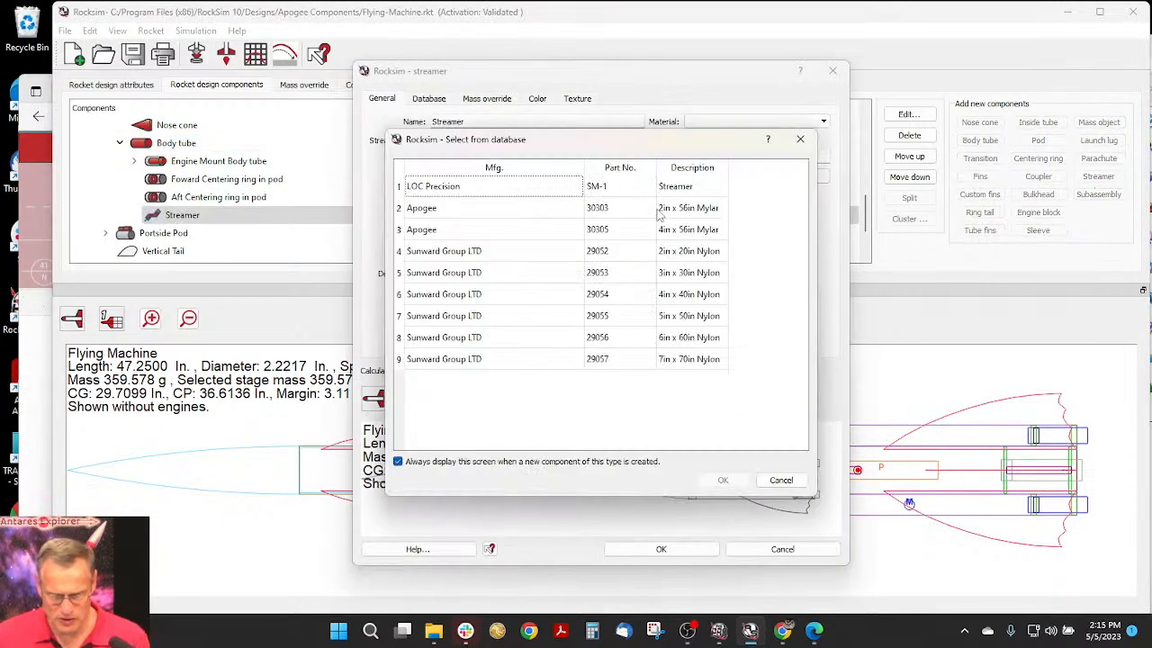
left_click(695, 236)
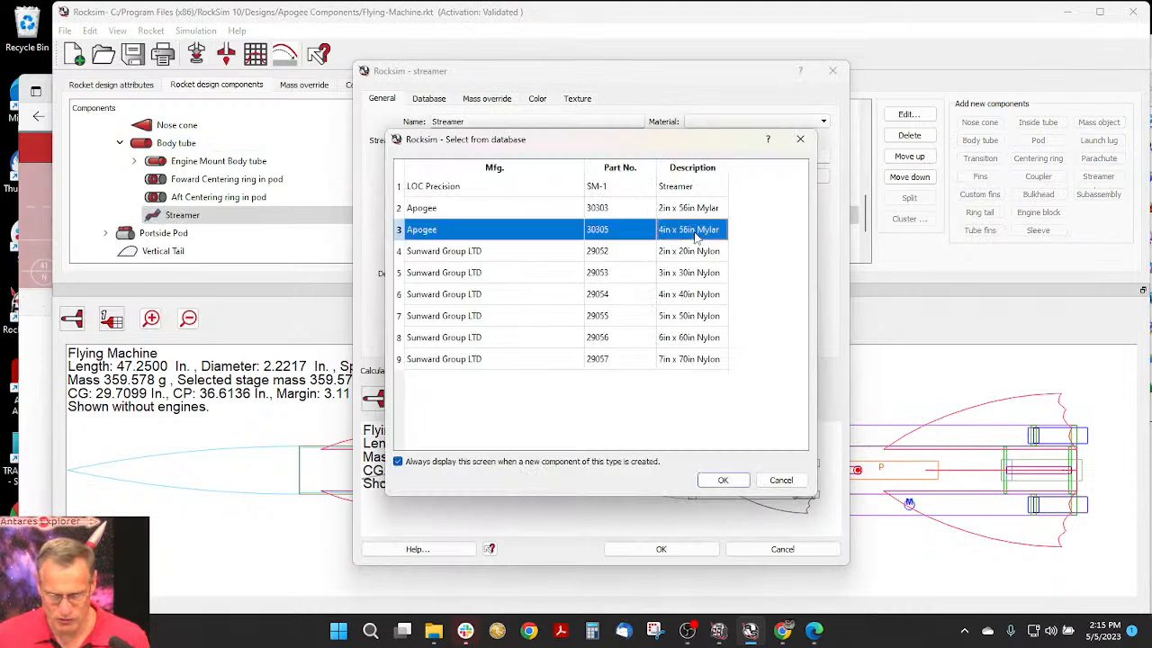
left_click(724, 482)
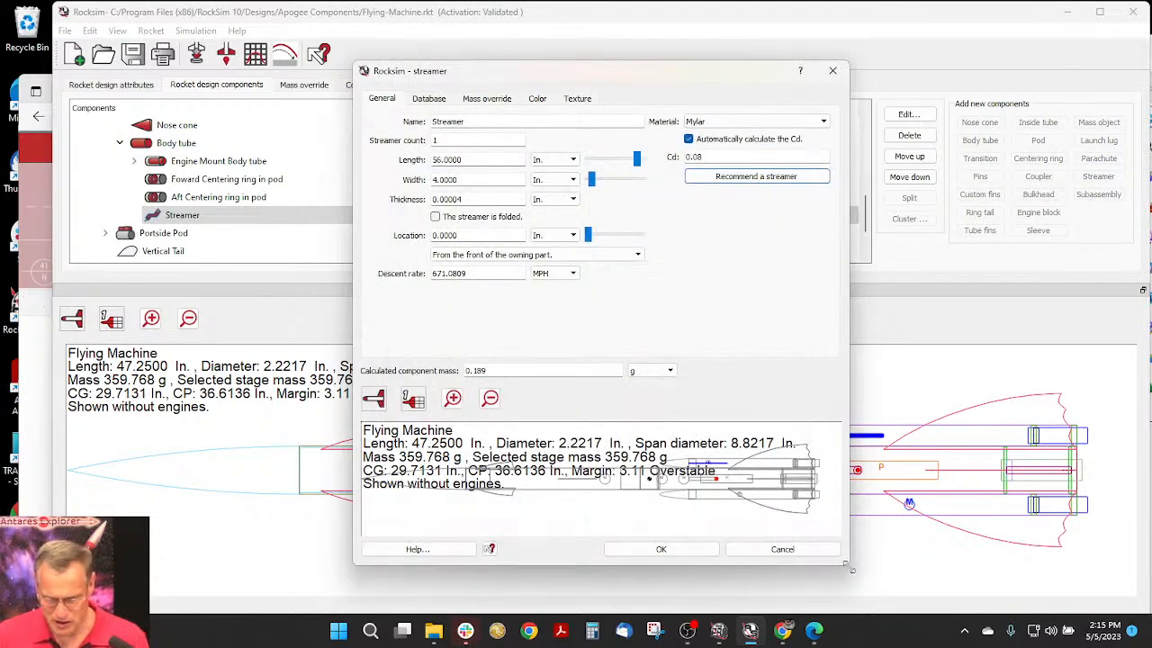
- Enlarge the streamer dialog and its rocket preview, and move the streamer to 1.1250 in from the front of its owning part
left_click_drag(849, 564, 1046, 608)
left_click_drag(355, 380, 168, 379)
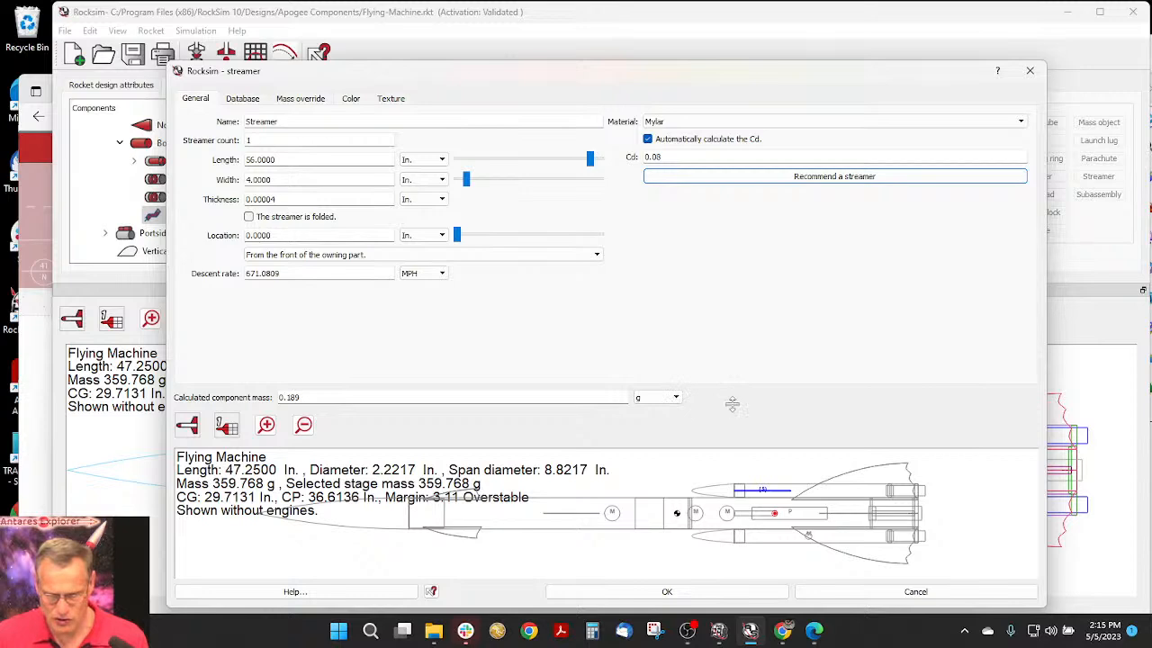
left_click_drag(731, 406, 728, 307)
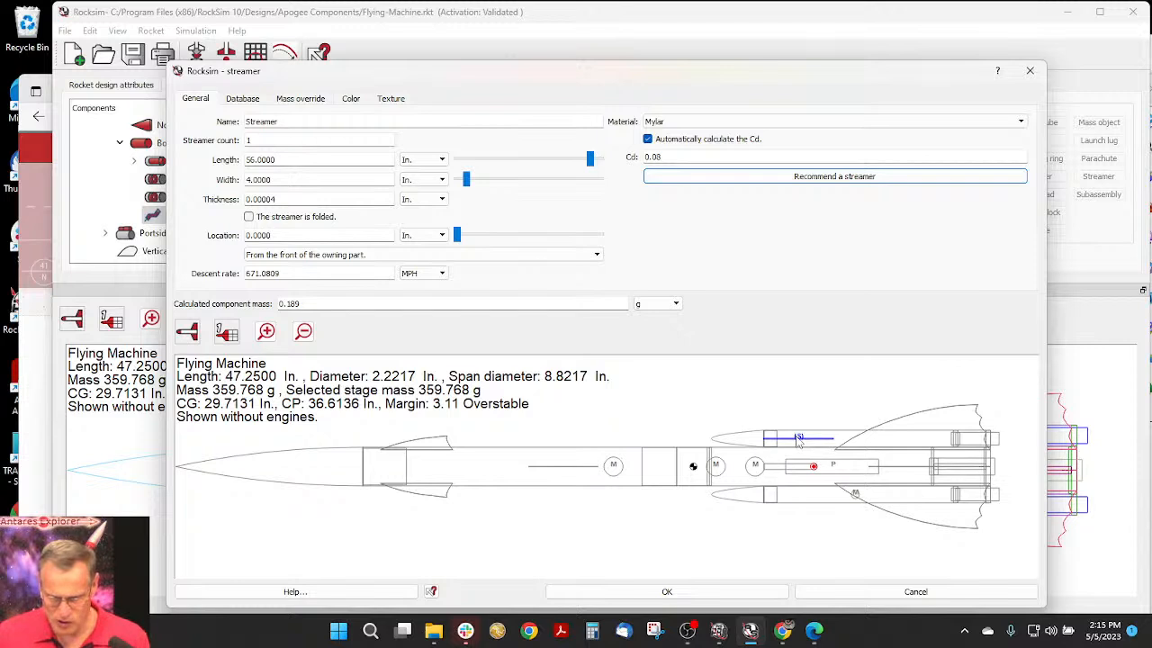
left_click_drag(457, 235, 470, 236)
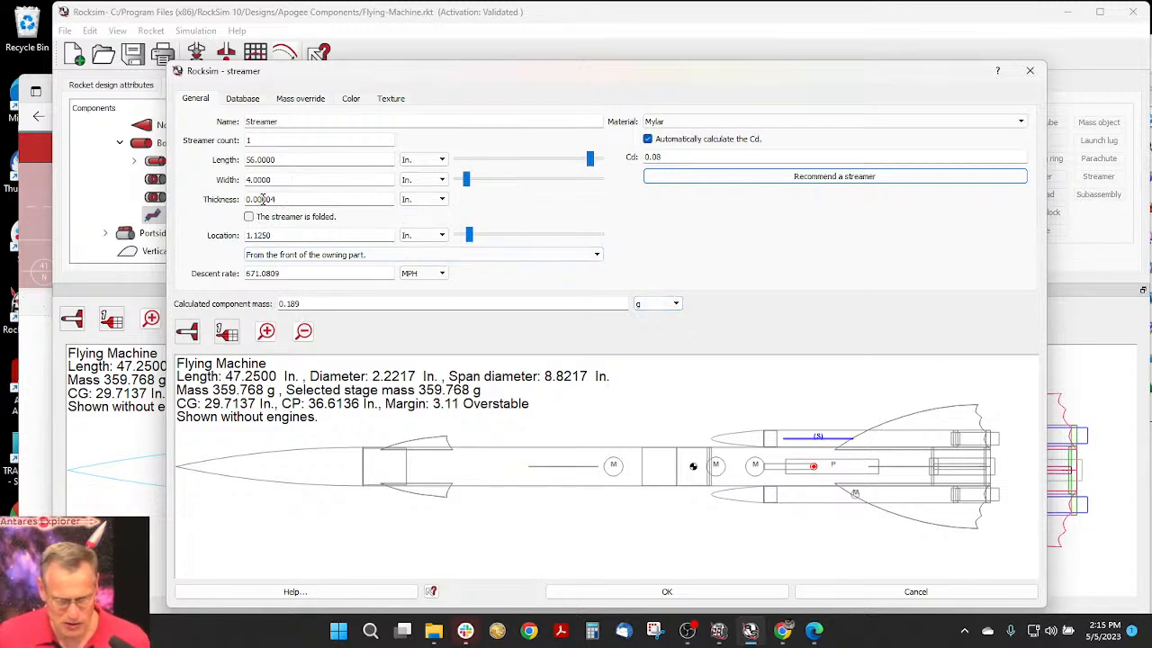
- Try a streamer thickness of 0.00400 in, and replace it with 0.00100 in
type("400")
key("Tab")
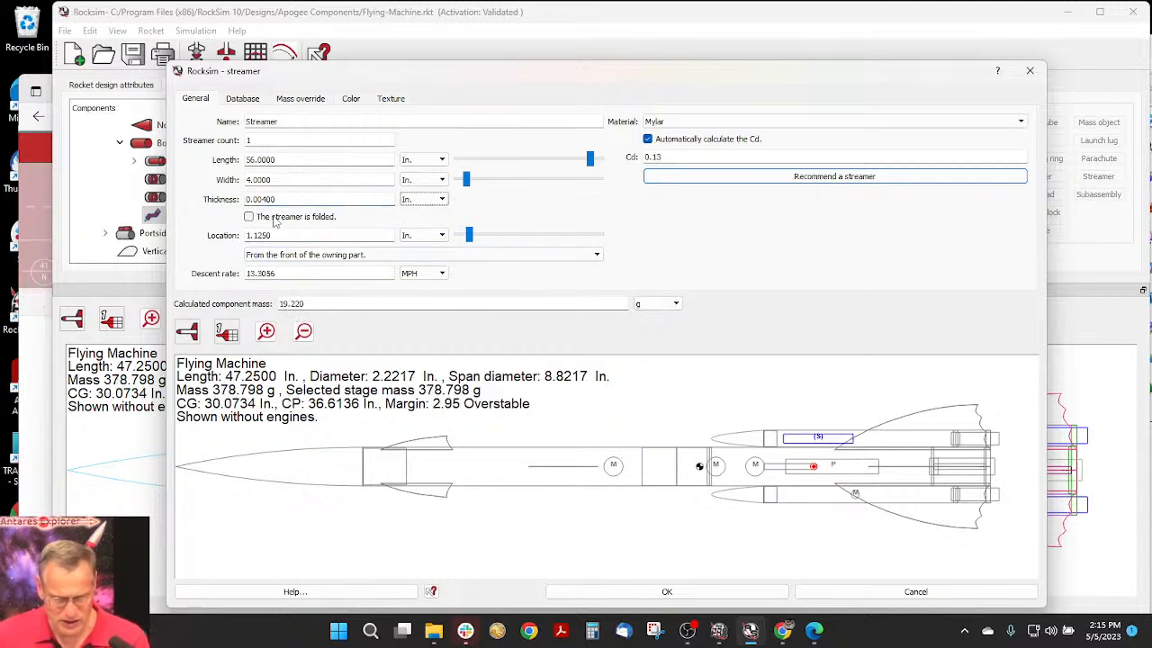
left_click_drag(263, 200, 292, 201)
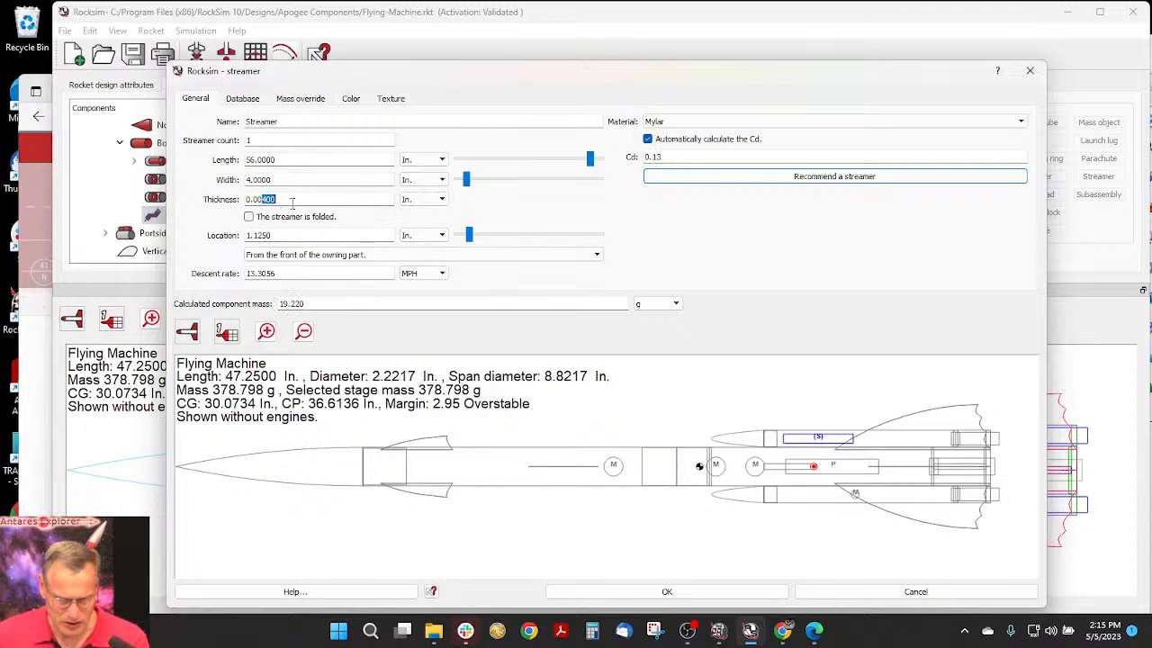
type("100")
key("Tab")
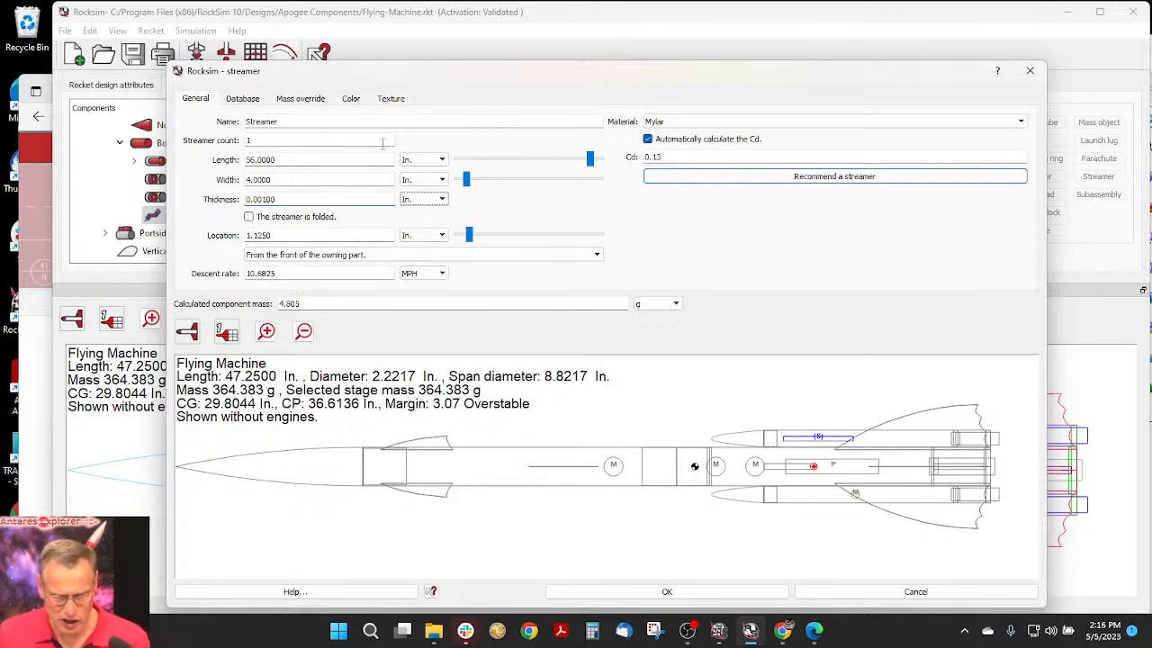
- Set the streamer's diffuse 3D color to pink (#ff65e6)
left_click(351, 101)
left_click(666, 190)
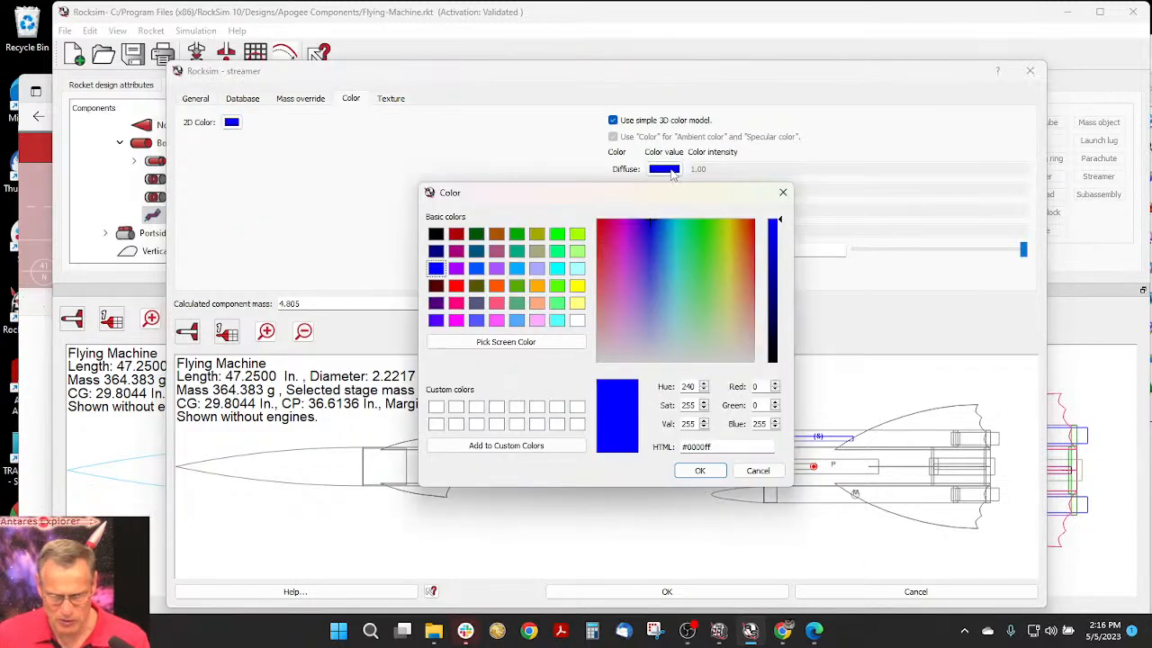
left_click(735, 239)
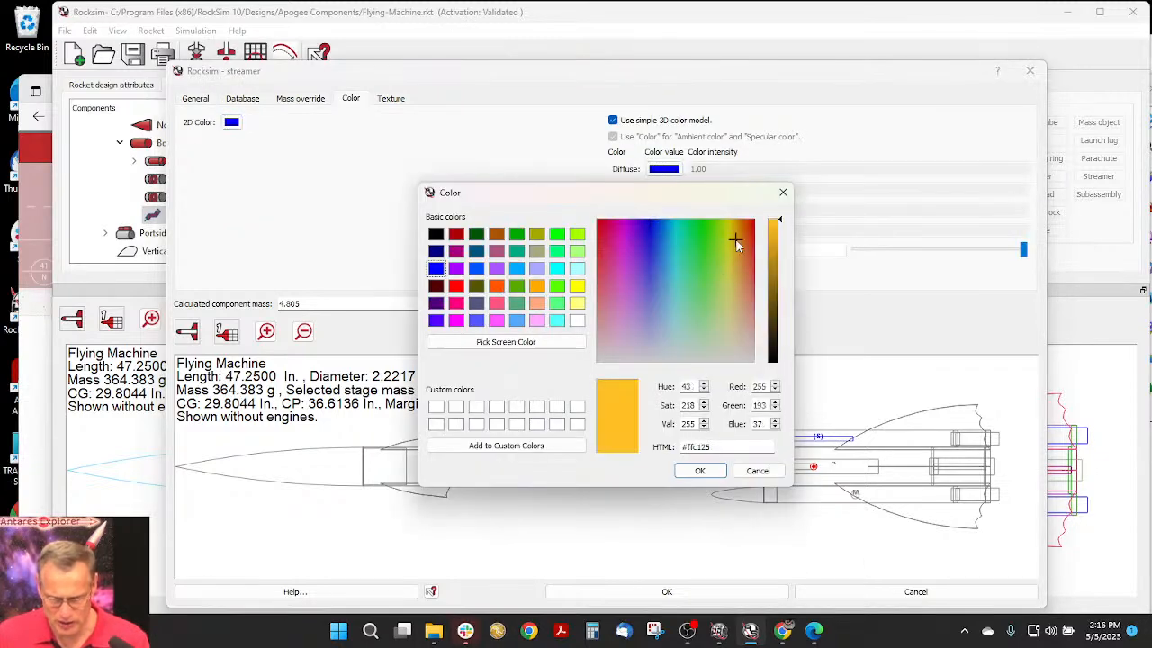
left_click(735, 237)
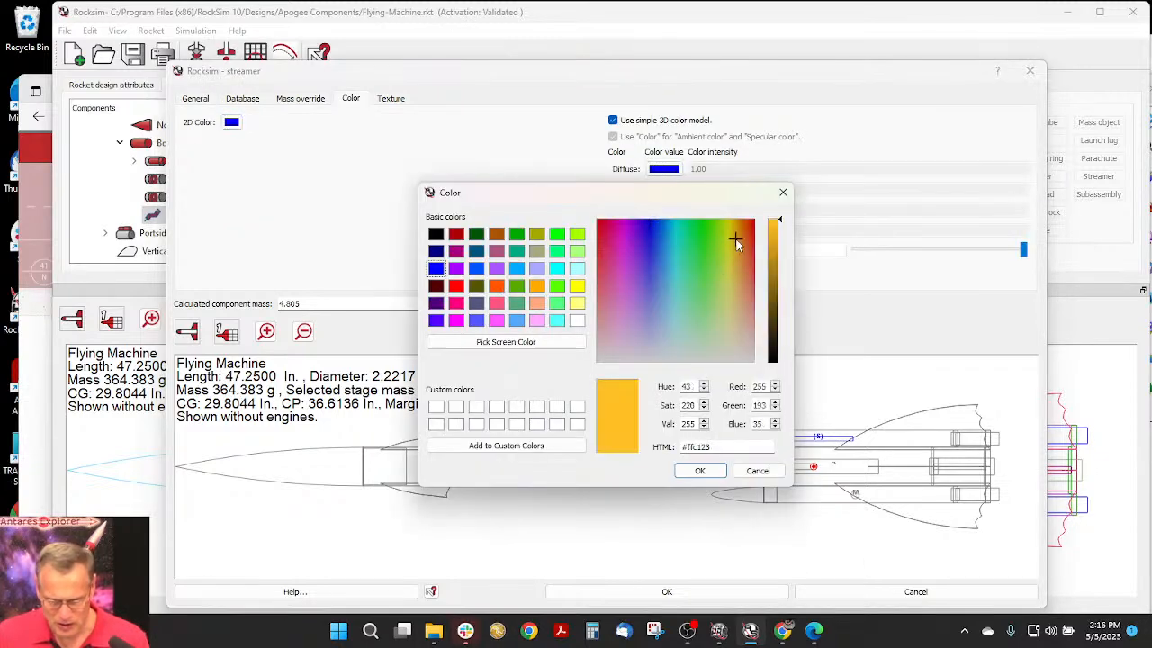
left_click(538, 321)
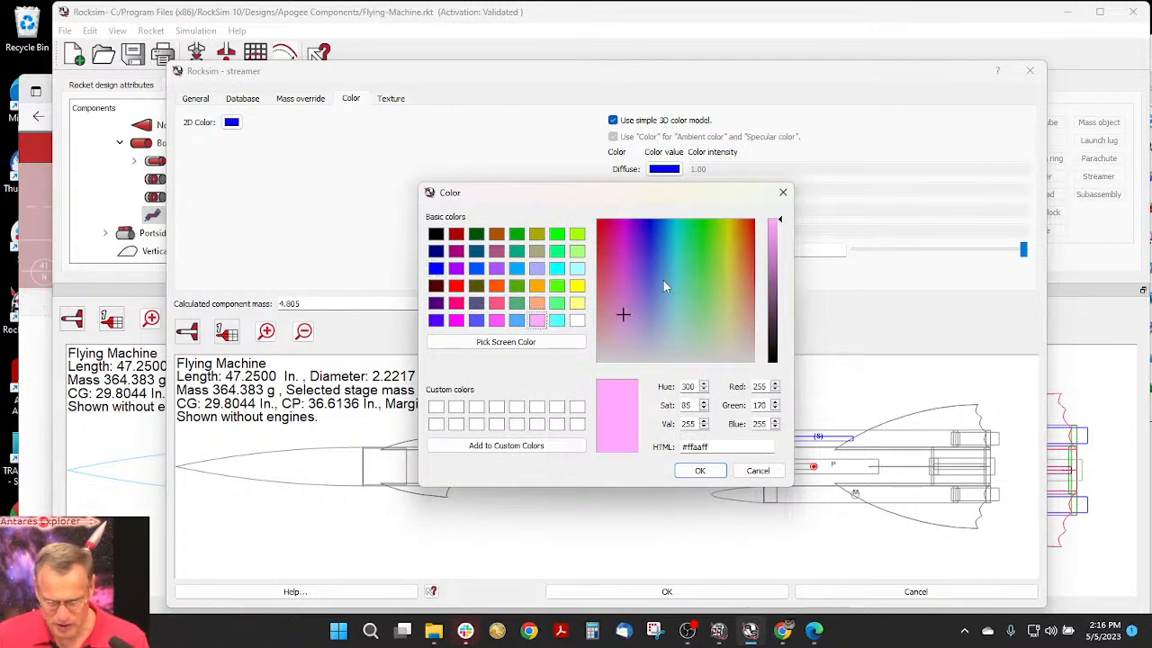
left_click_drag(623, 314, 618, 279)
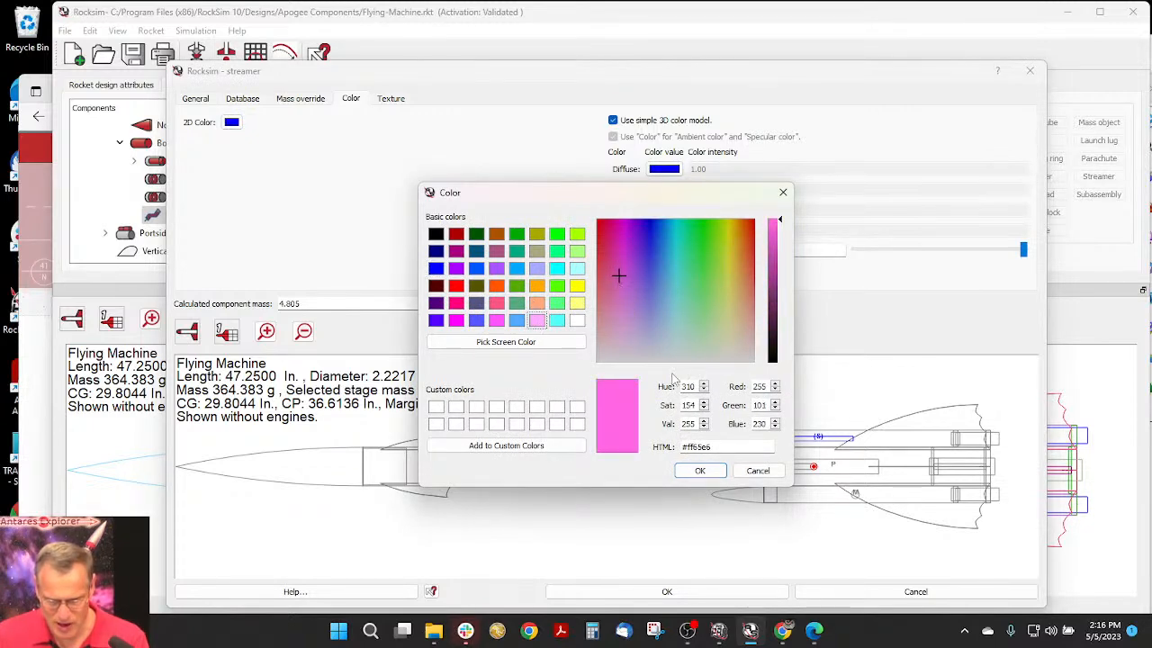
left_click(699, 471)
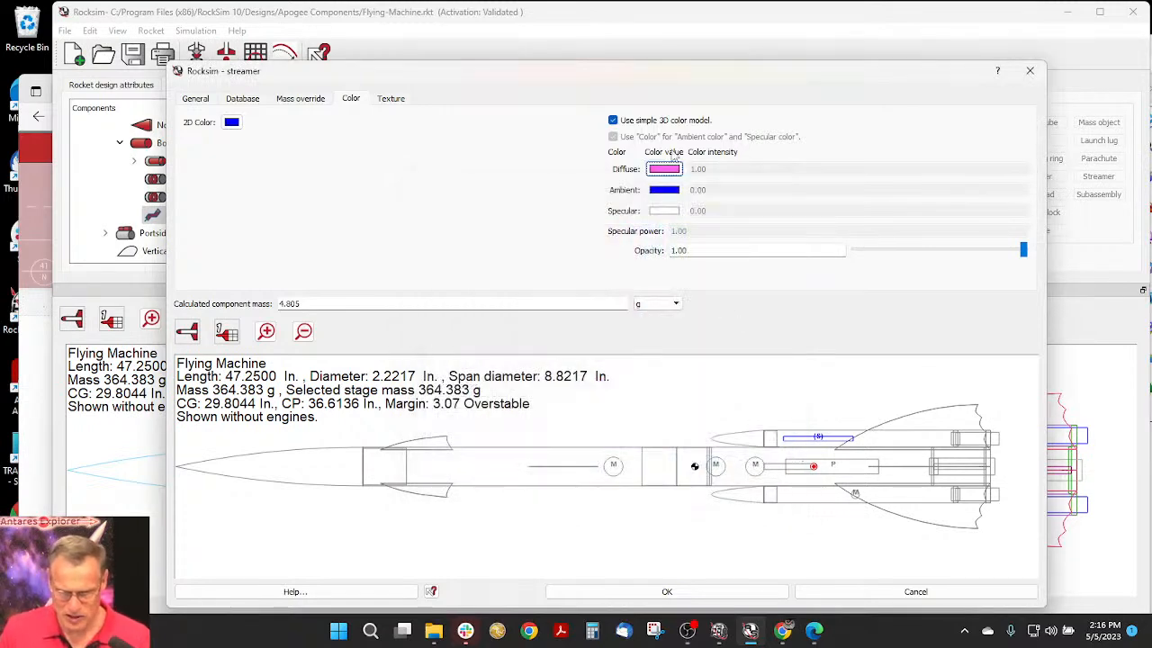
- Set the streamer's 2D color to magenta (#ff00ff) and save the streamer
left_click(231, 121)
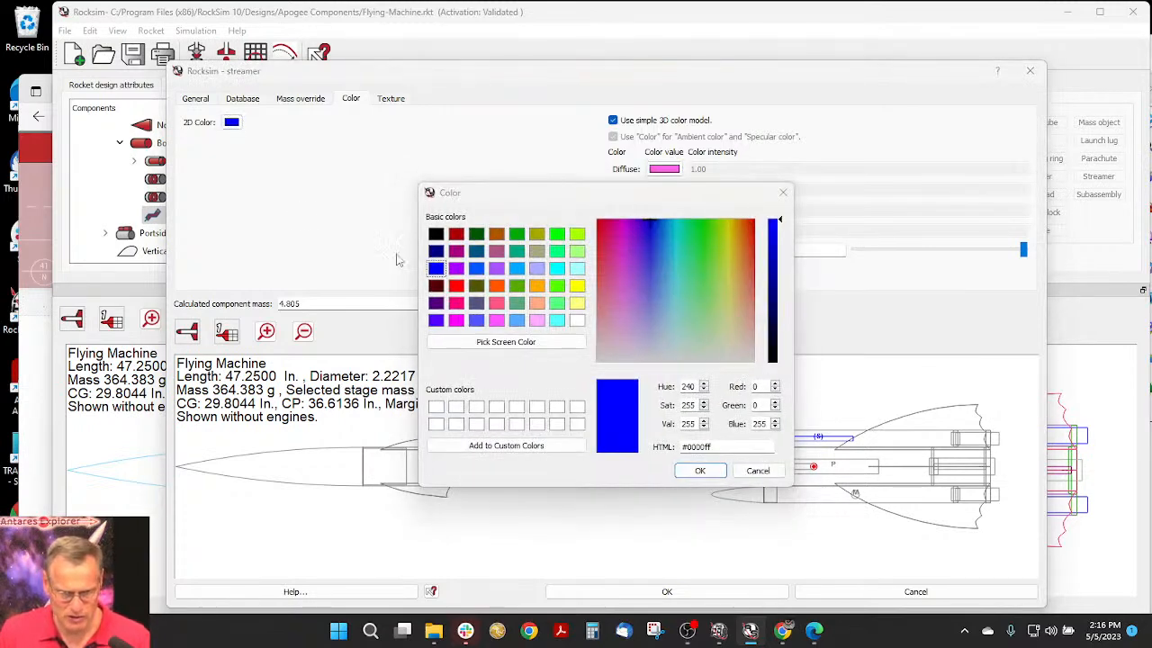
left_click(461, 322)
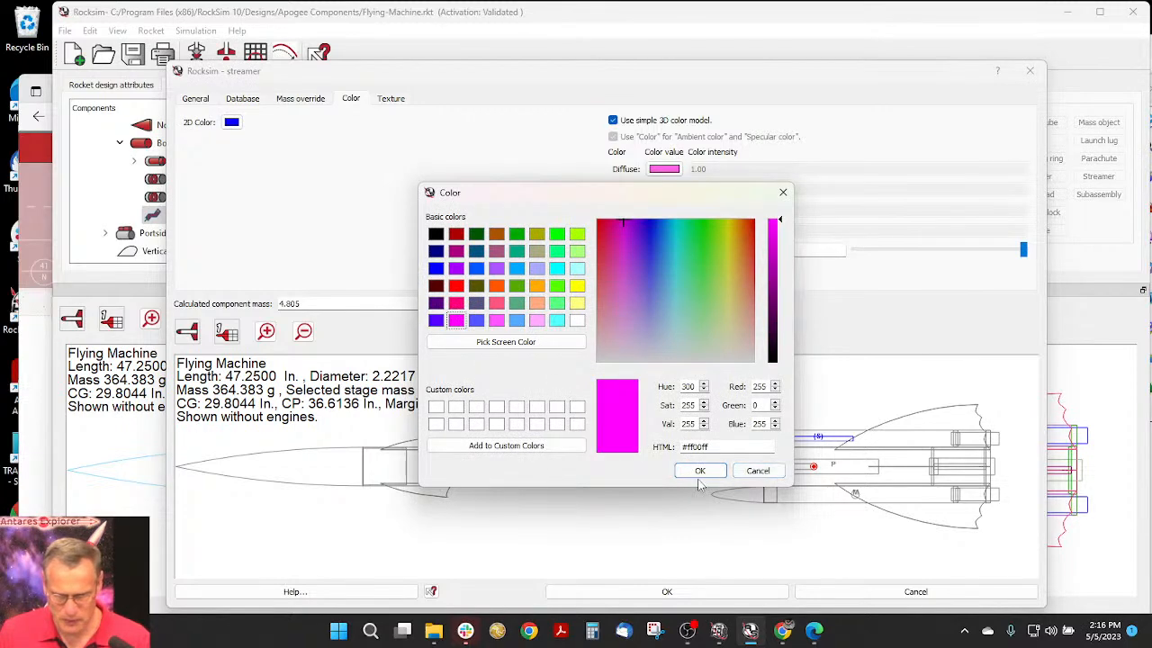
left_click(700, 471)
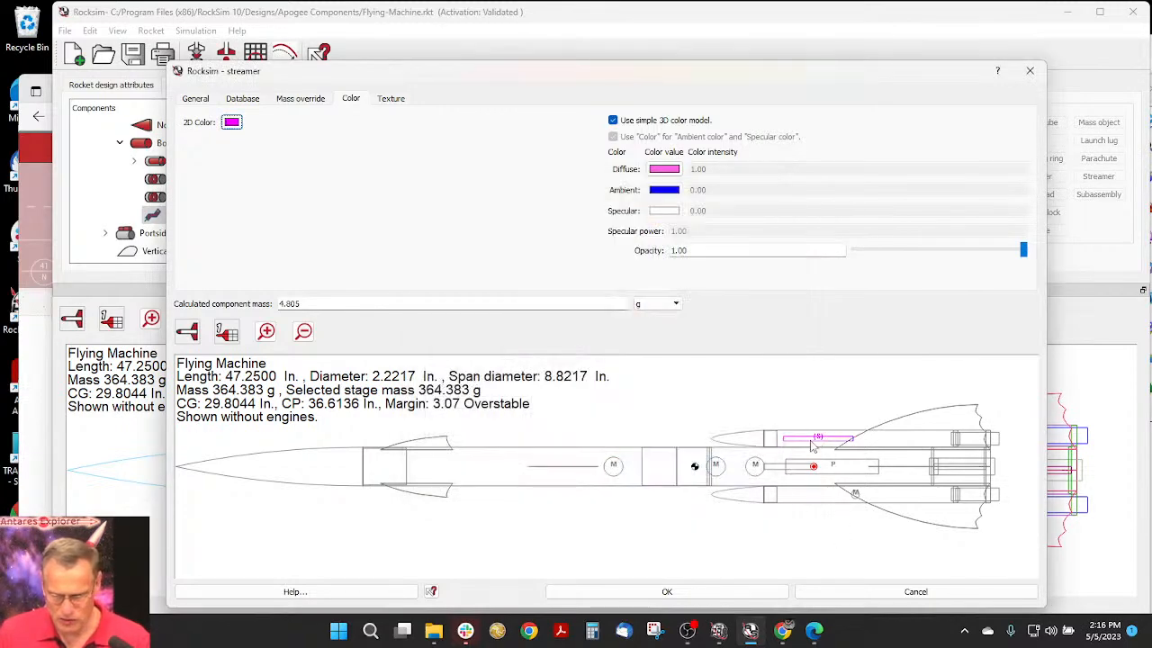
left_click(684, 595)
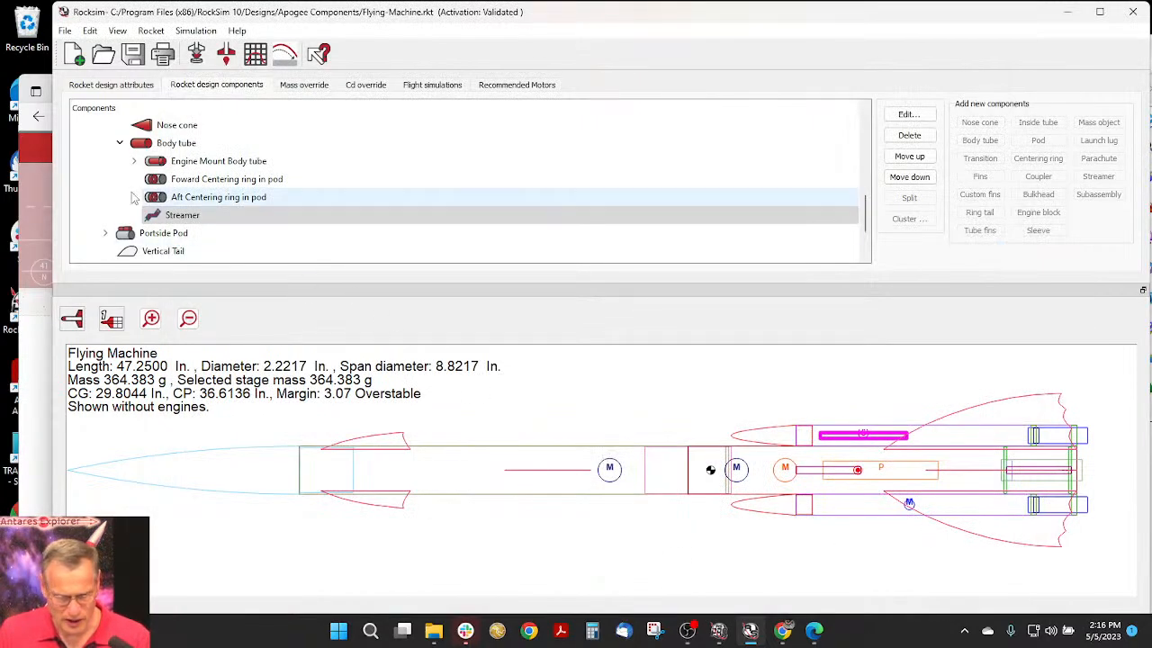
- Add a mass object to the starboard pod's body tube without choosing a part from the database
left_click(171, 146)
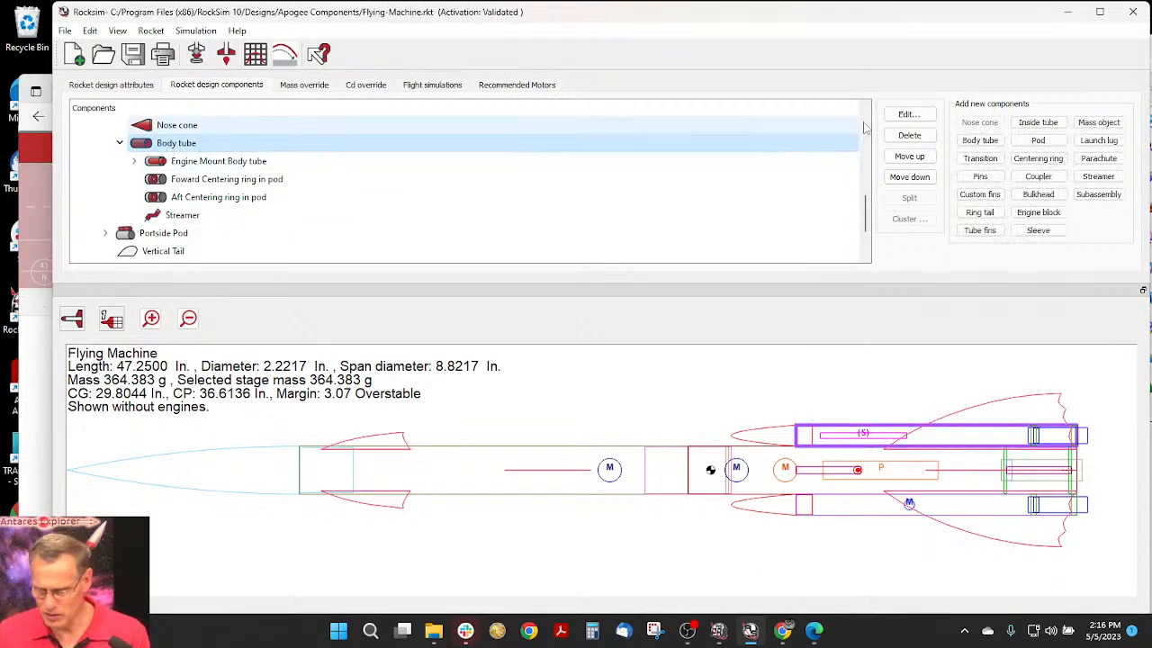
left_click(1100, 123)
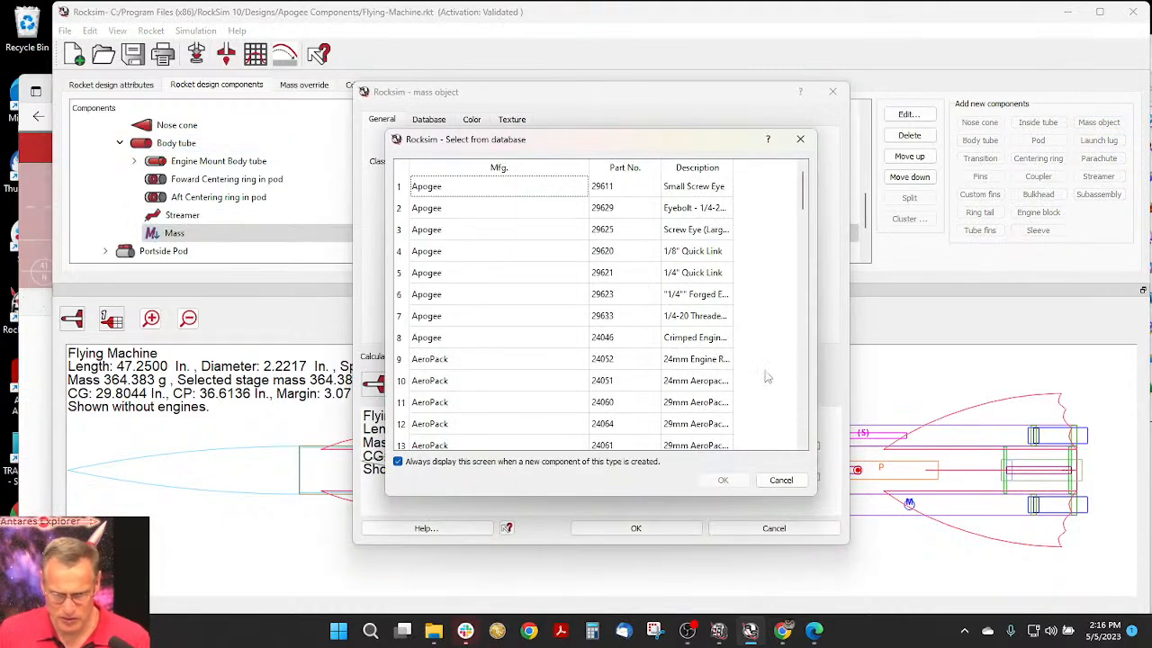
left_click(780, 484)
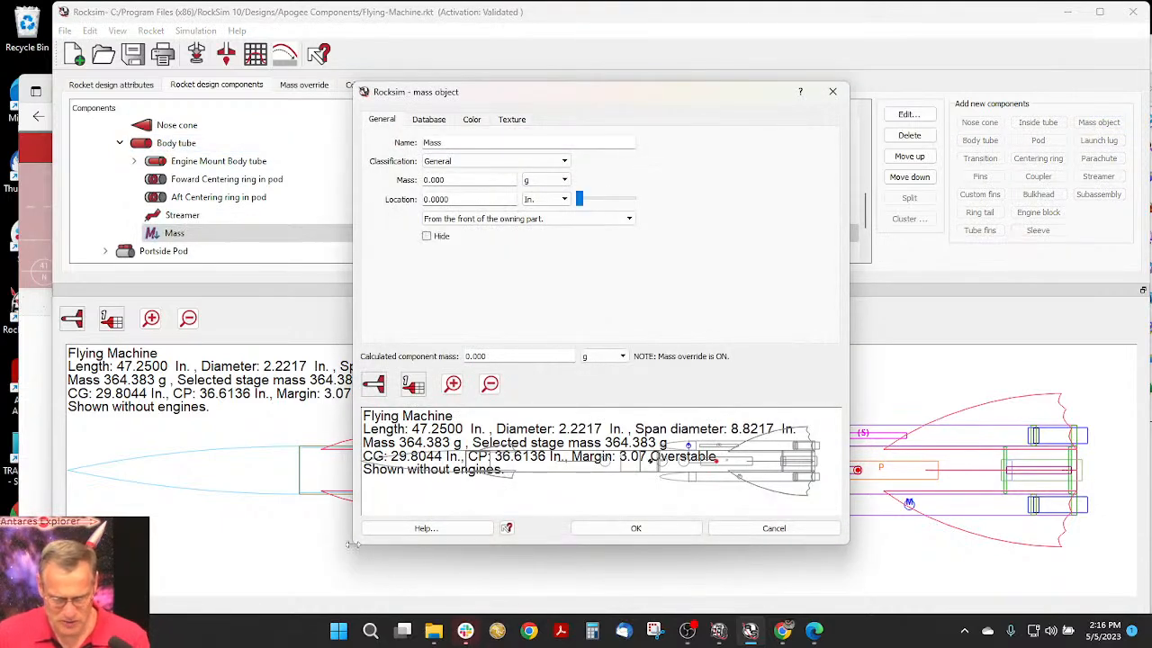
- Enlarge the mass object dialog and its rocket preview, and move the mass to 5.6250 in from the front of its owning part
left_click_drag(355, 545, 268, 603)
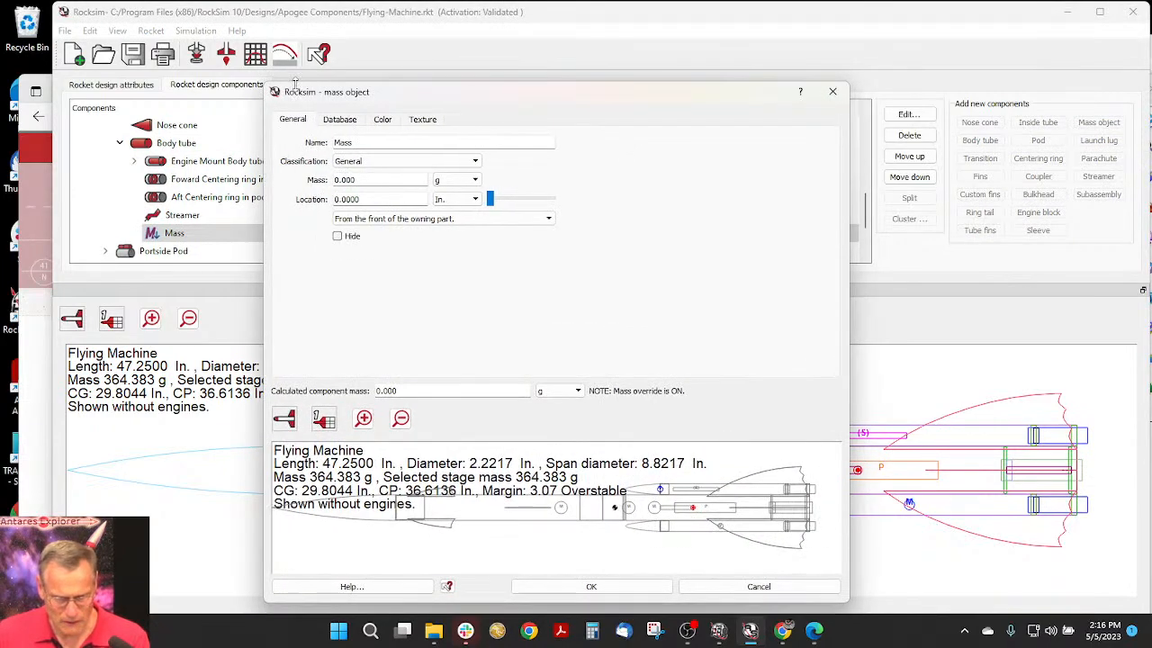
left_click_drag(289, 83, 300, 16)
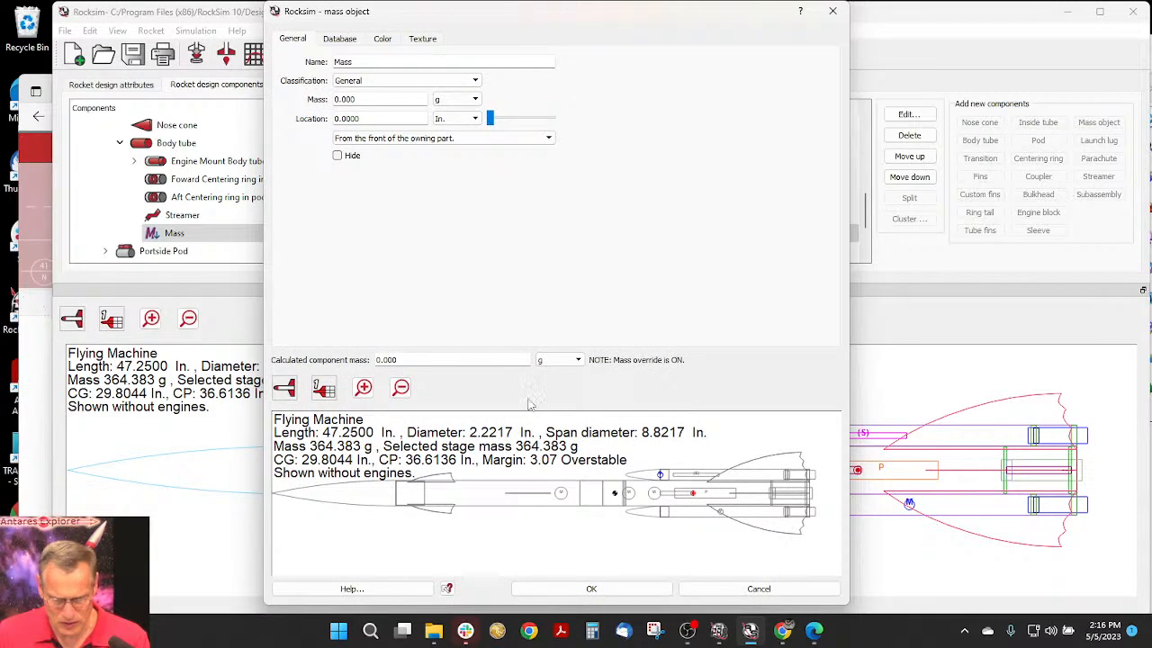
left_click_drag(538, 369, 540, 233)
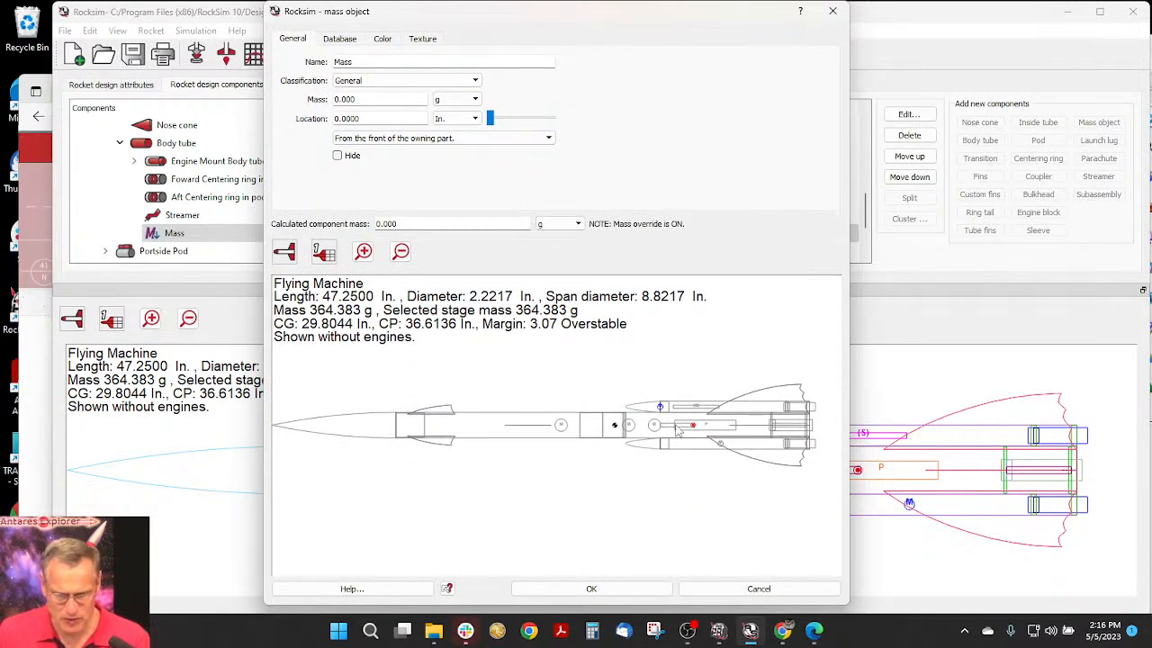
scroll(665, 410, "up", 3)
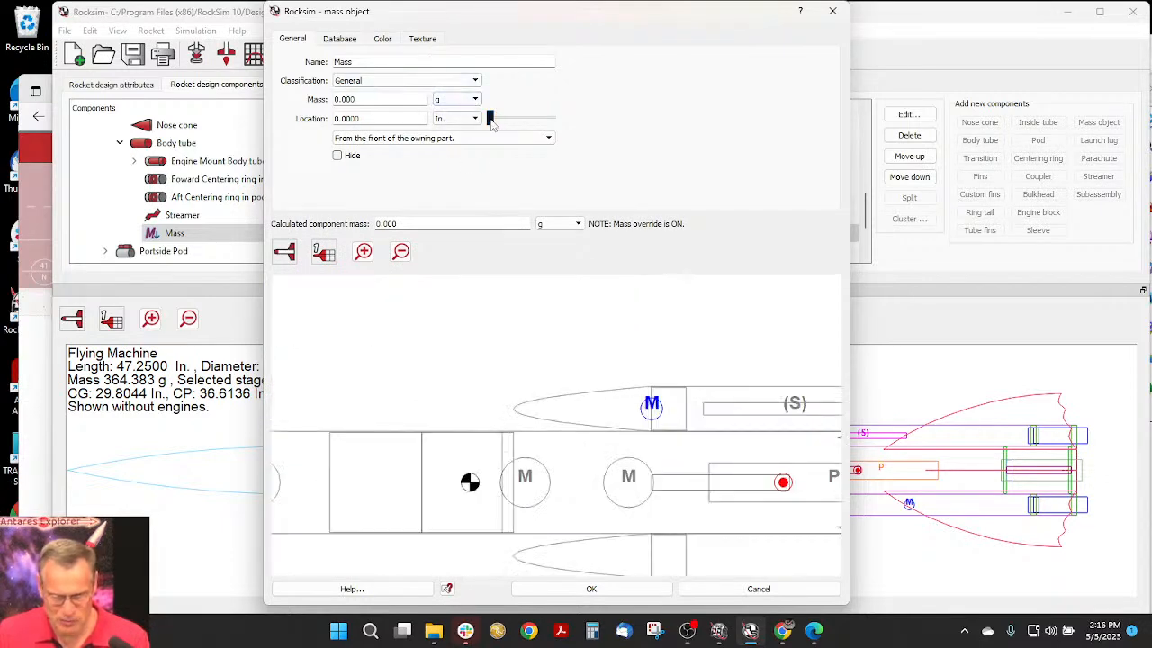
mouse_move(492, 121)
left_mouse_down()
mouse_move(541, 121)
mouse_move(518, 125)
left_mouse_up()
- Classify the mass object as a shock cord made of 100lb Kevlar (Apogee 29505)
left_click(376, 84)
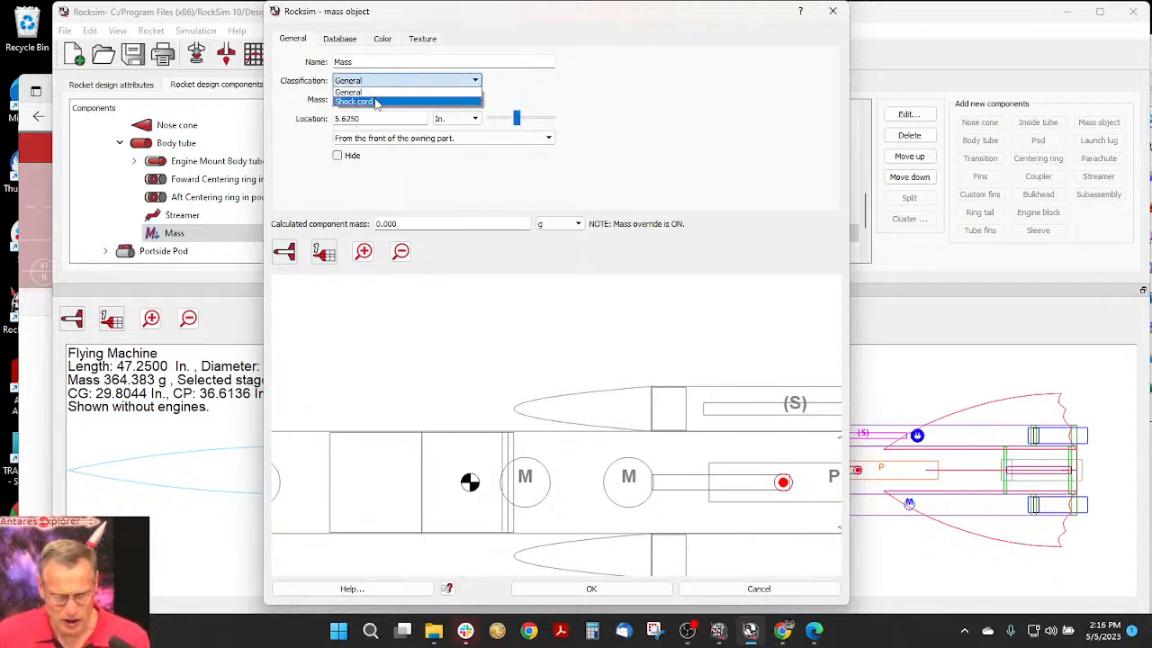
left_click(376, 102)
left_click(380, 101)
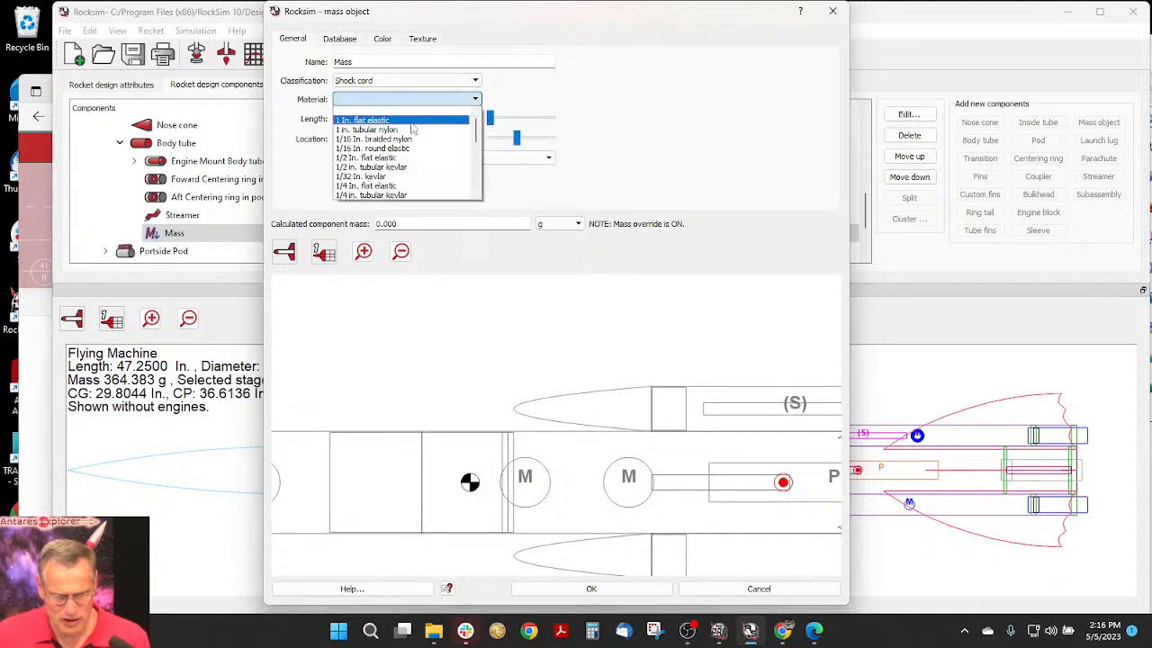
left_click_drag(478, 129, 478, 149)
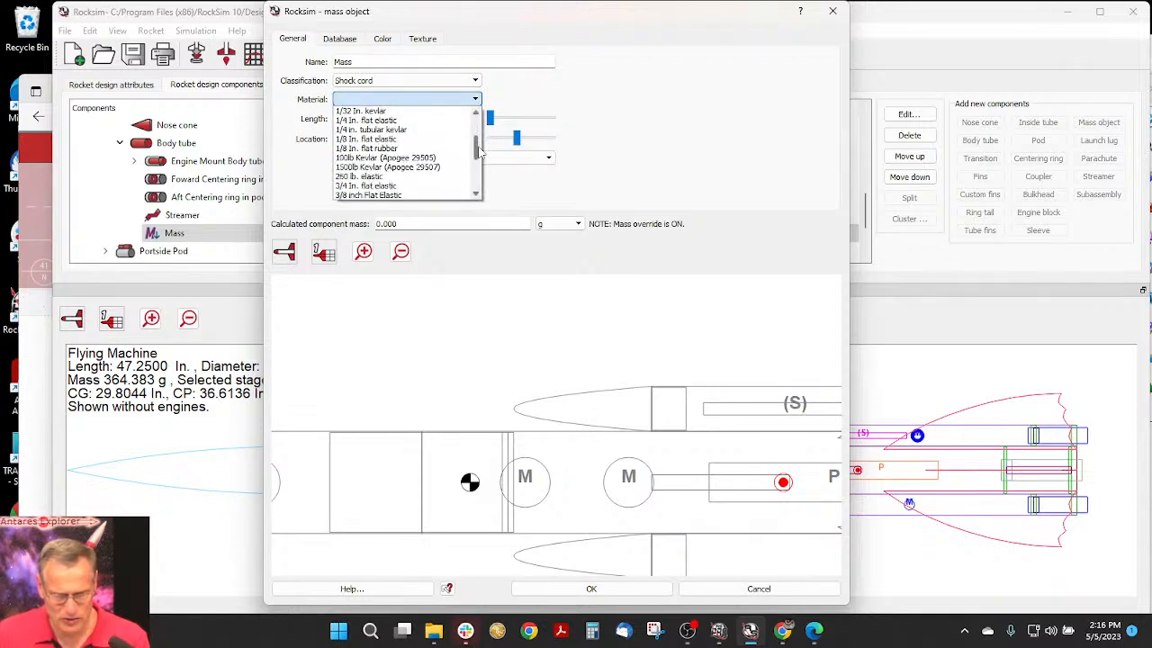
left_click(418, 160)
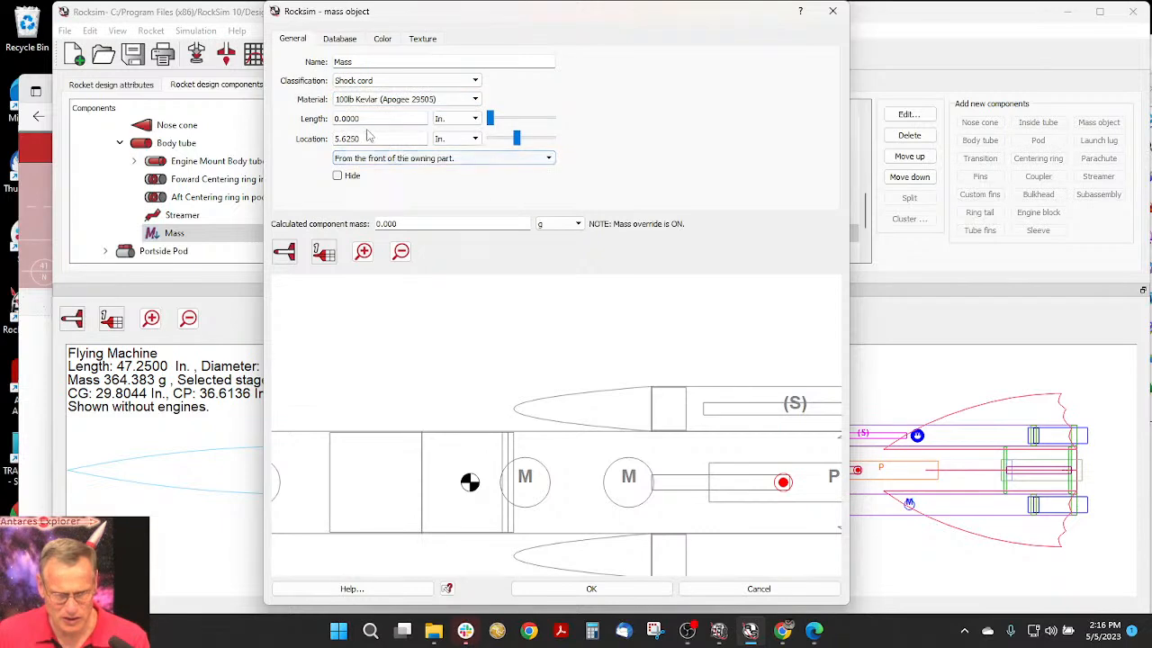
- Set the shock cord's length to 30 in and save the mass object
left_click_drag(367, 118, 315, 106)
type("3")
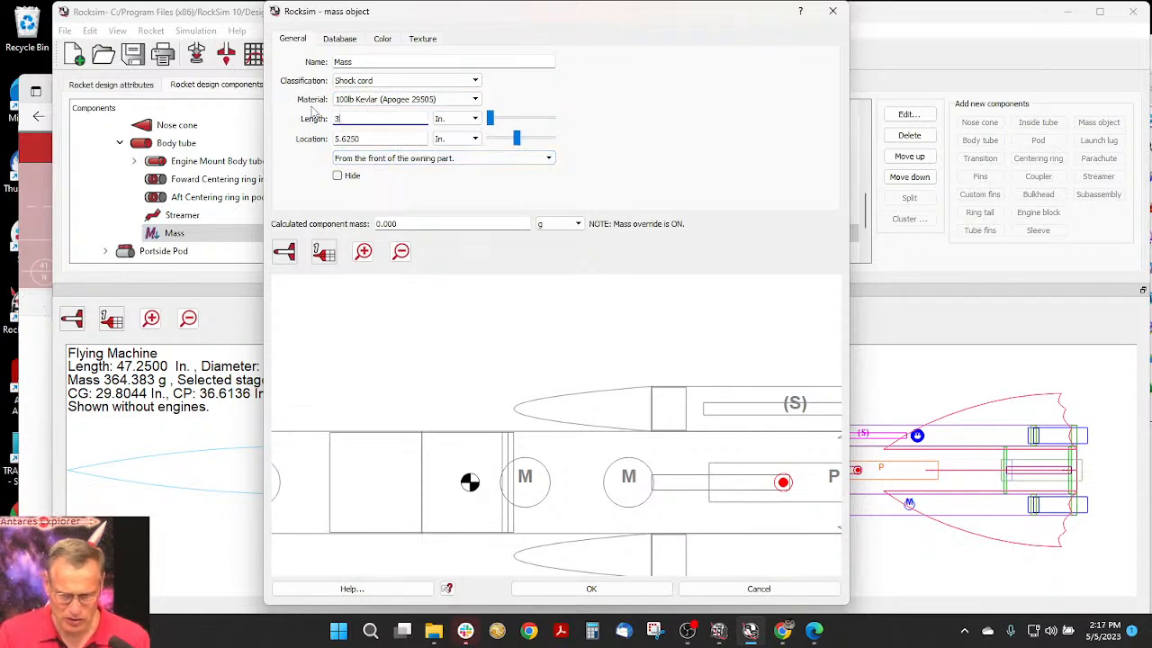
type("0")
key("Tab")
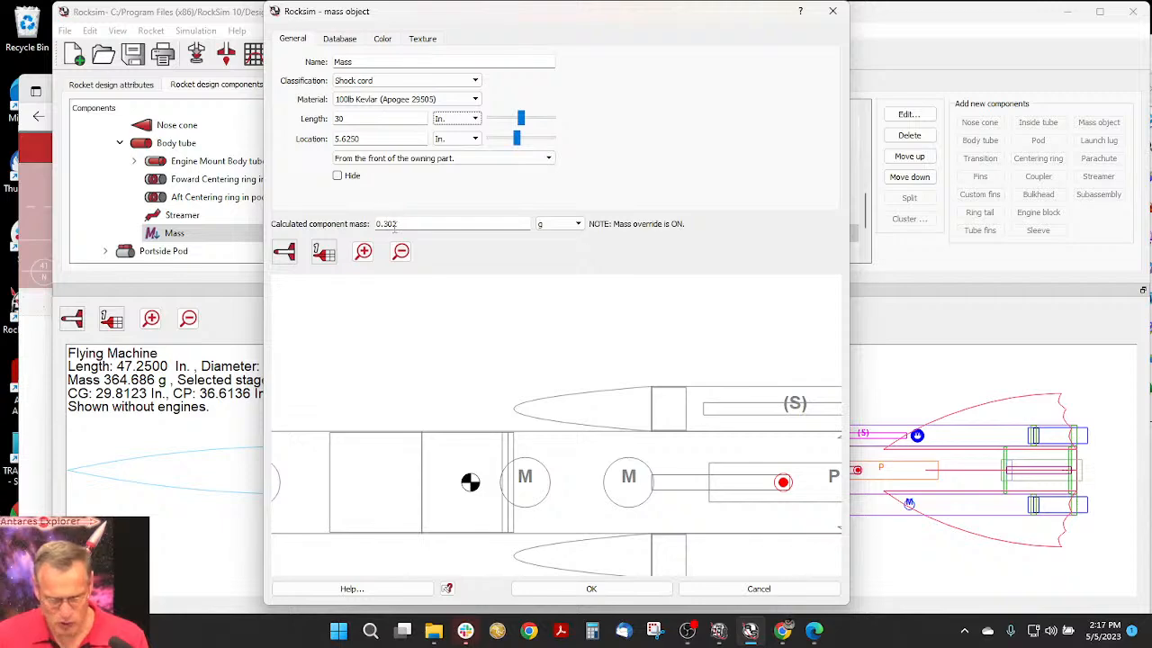
left_click(591, 588)
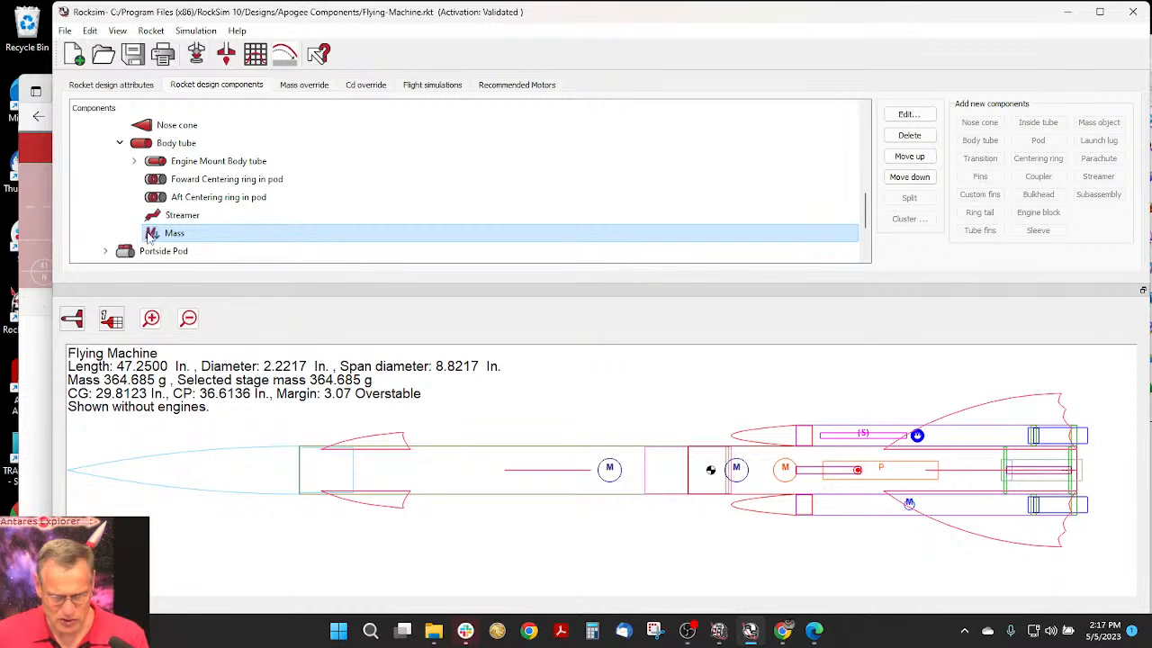
- Rename the starboard pod's new mass object as "Shock Cord" and save it
double_click(174, 234)
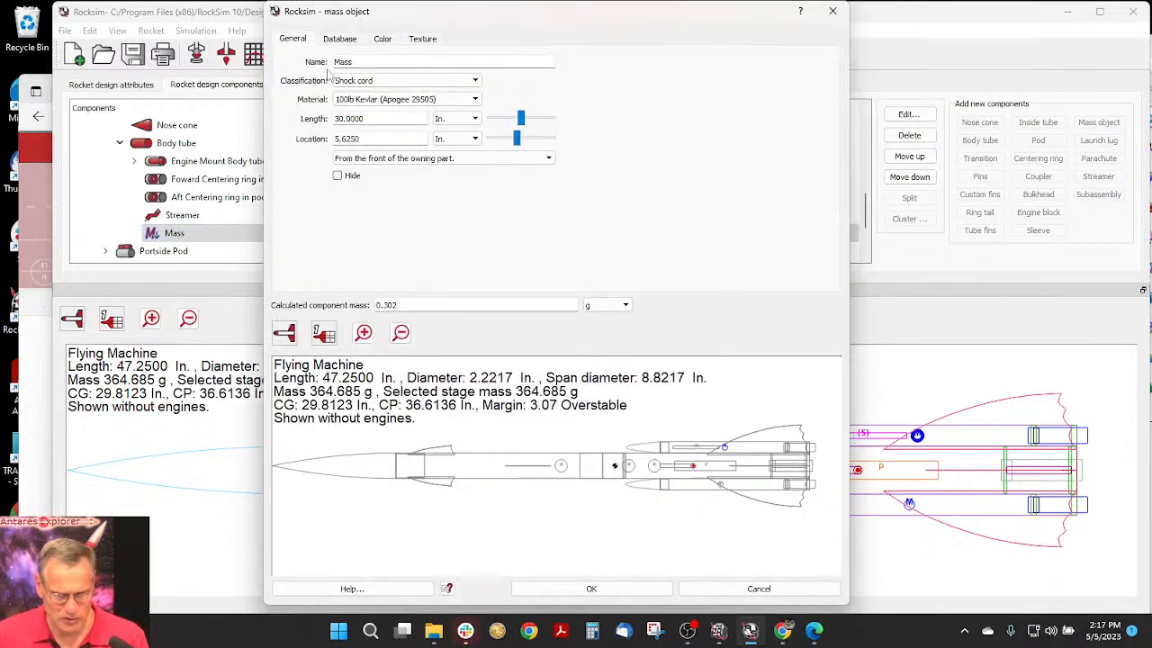
left_click_drag(355, 61, 320, 65)
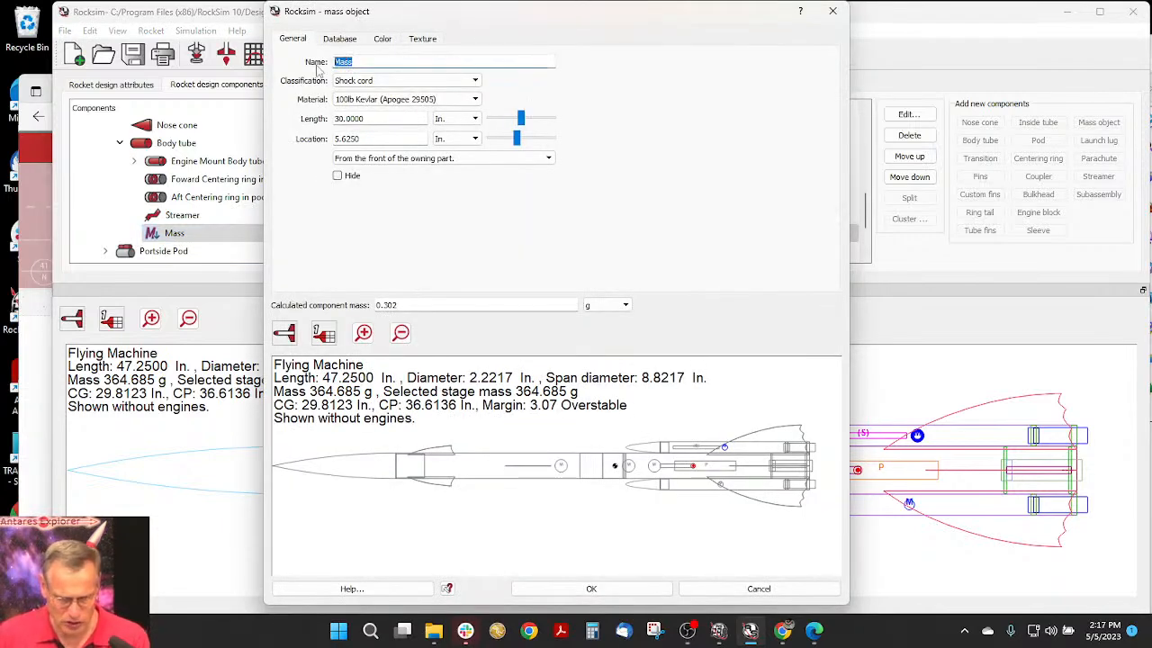
type("Shock Cor")
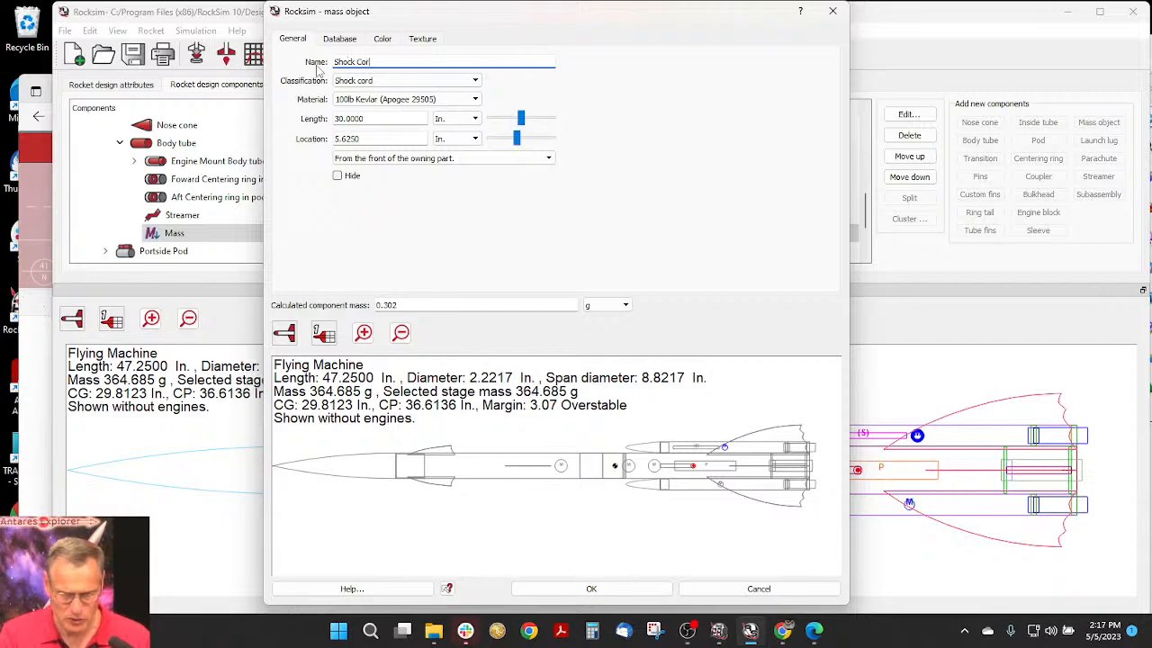
type("d")
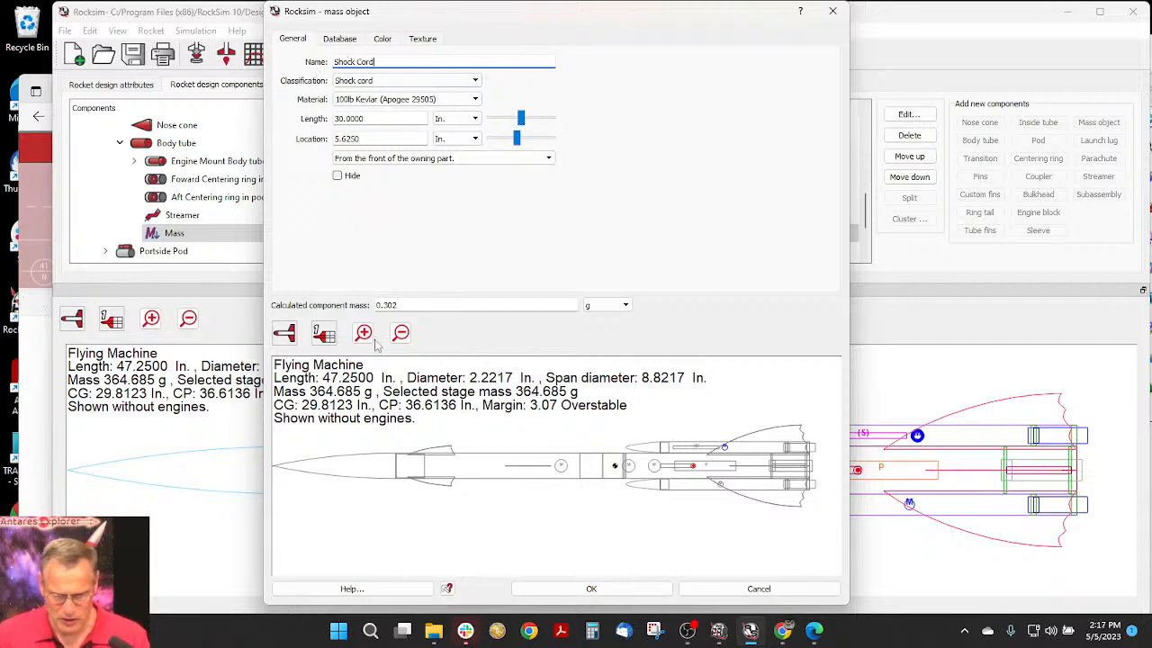
left_click(587, 585)
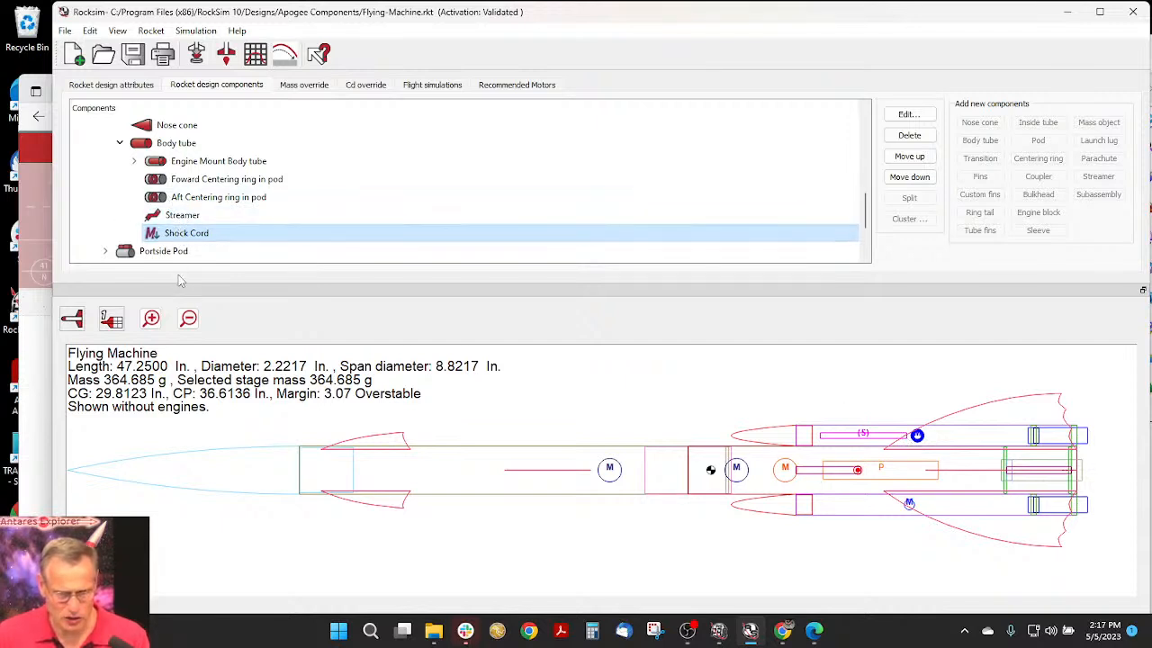
- Copy the Shock Cord from the starboard pod, and collapse that pod in the component tree
scroll(137, 241, "down", 2)
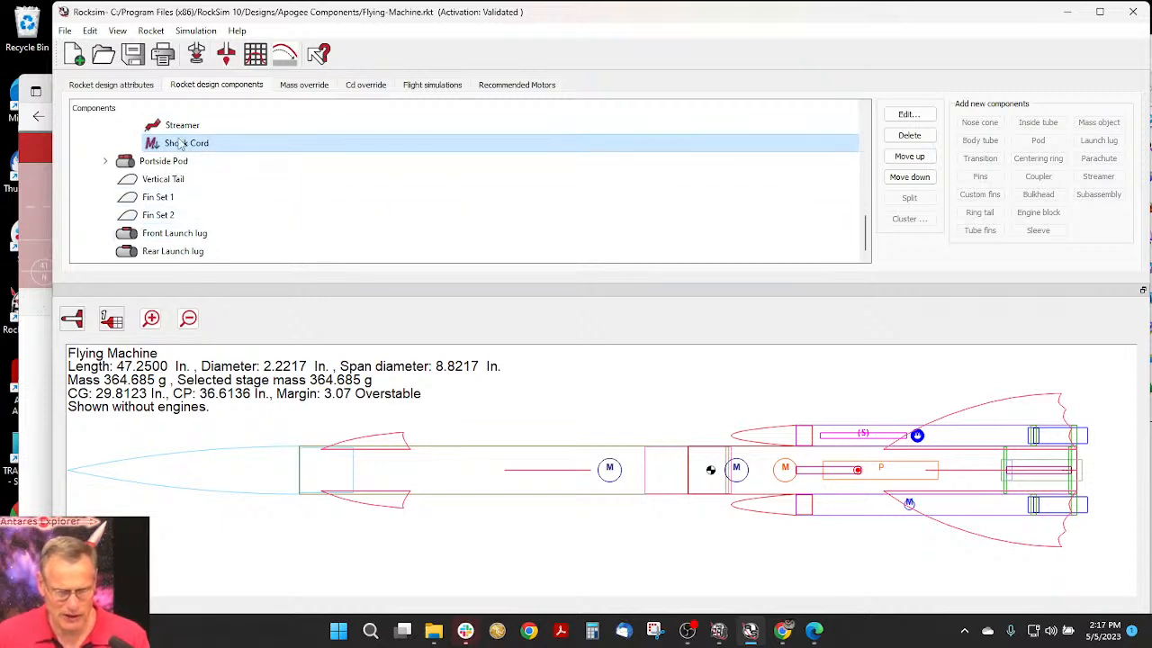
right_click(240, 147)
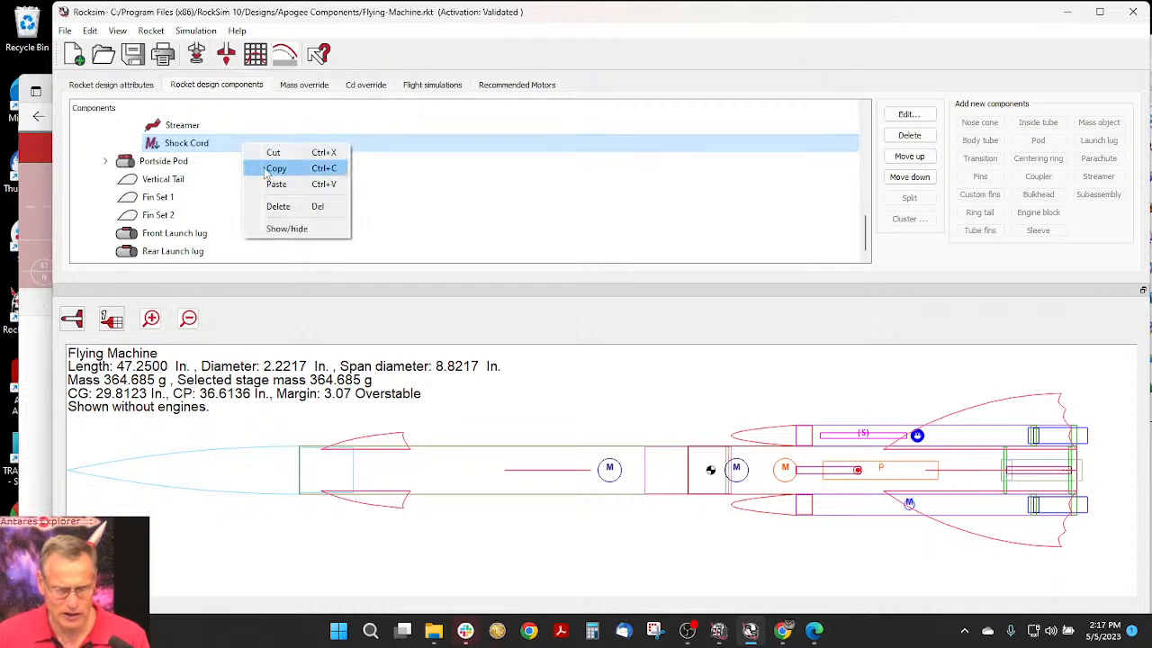
left_click(276, 170)
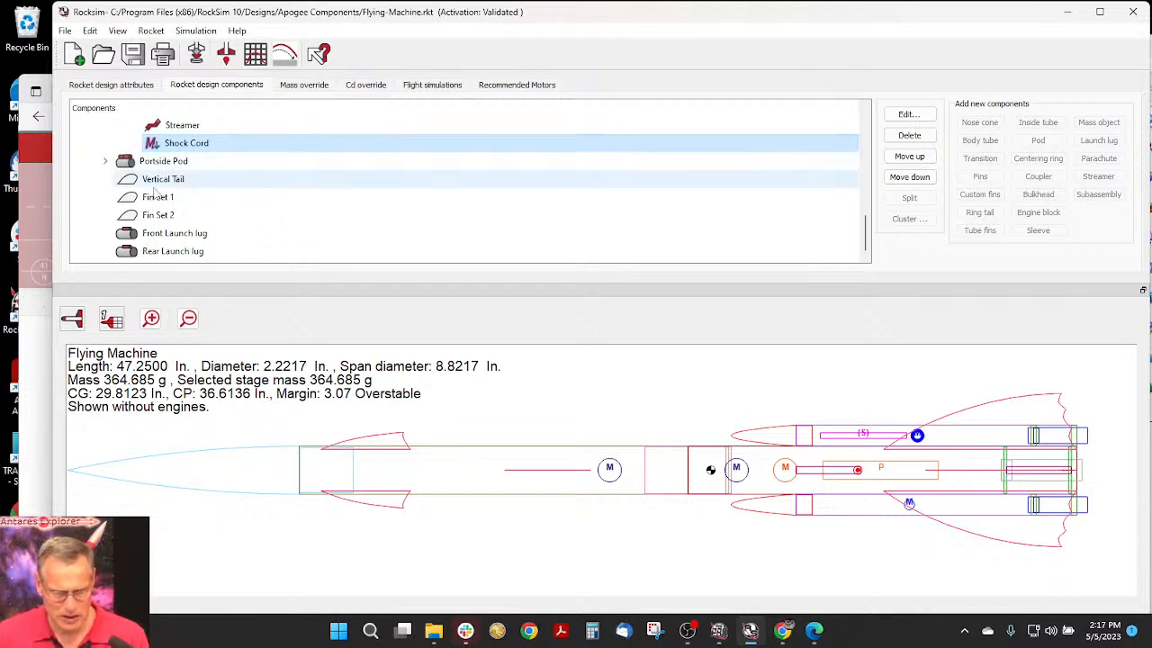
scroll(149, 196, "up", 1)
scroll(147, 193, "up", 1)
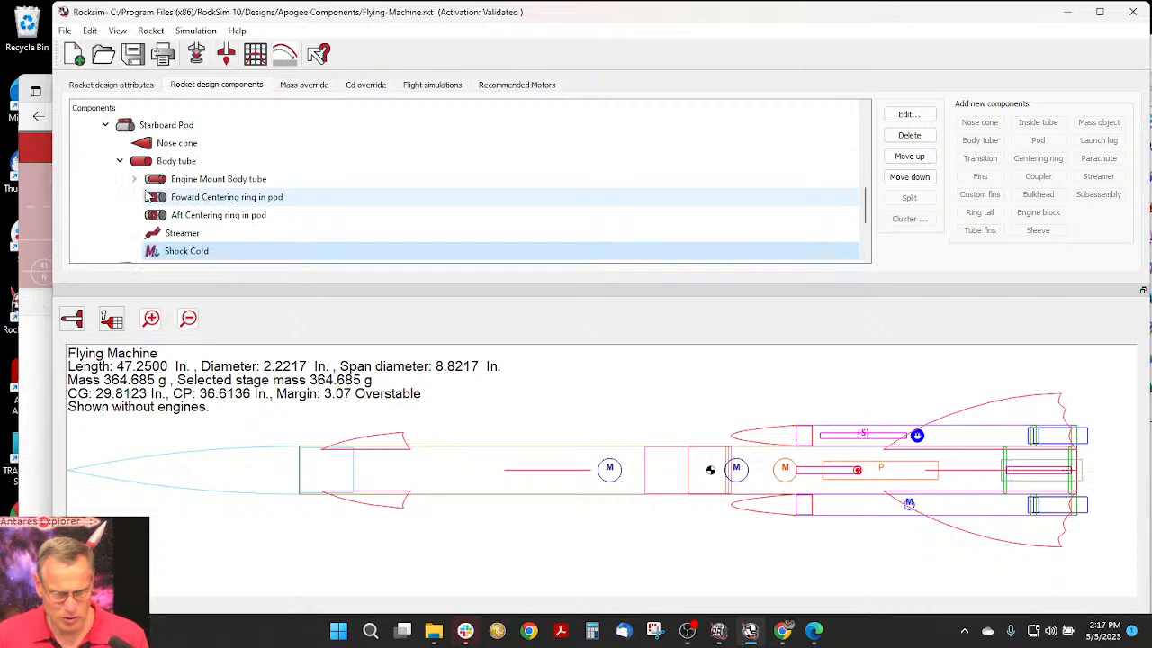
left_click(106, 123)
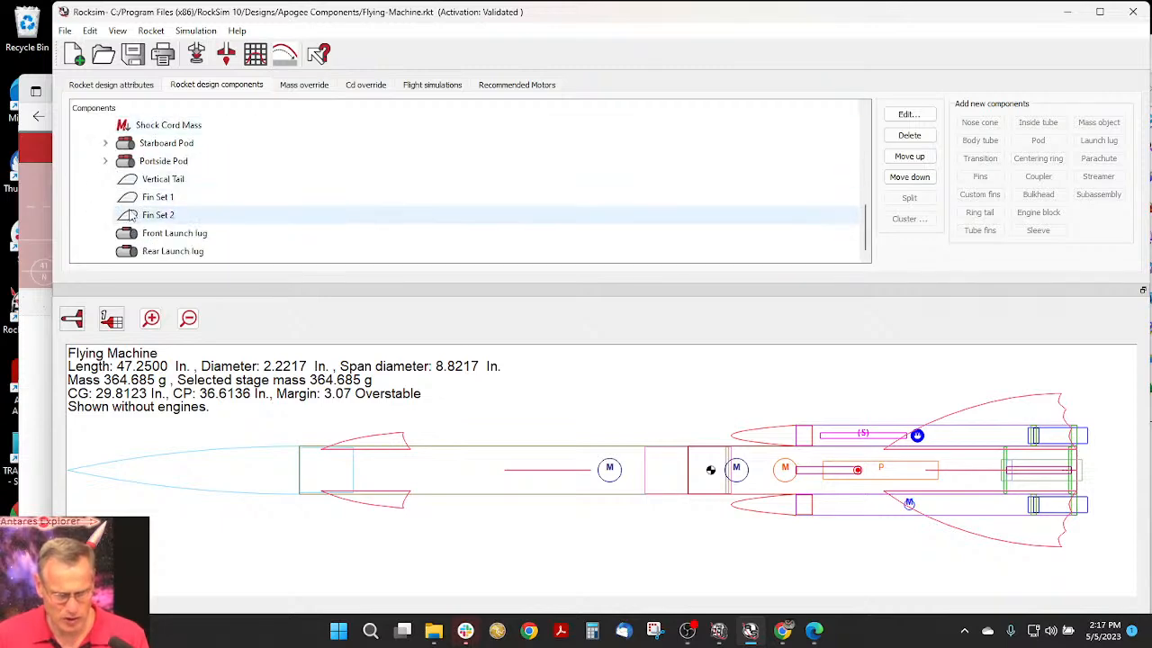
- Expand the Portside Pod and review its general settings in an enlarged dialog
double_click(135, 162)
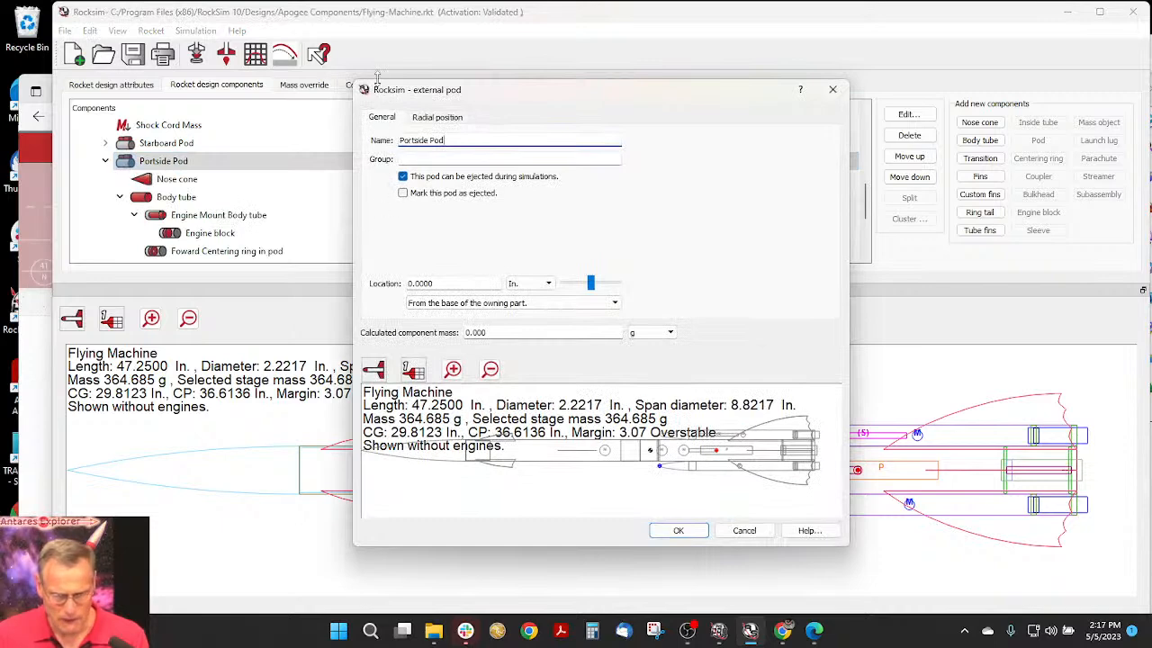
left_click_drag(349, 80, 155, 14)
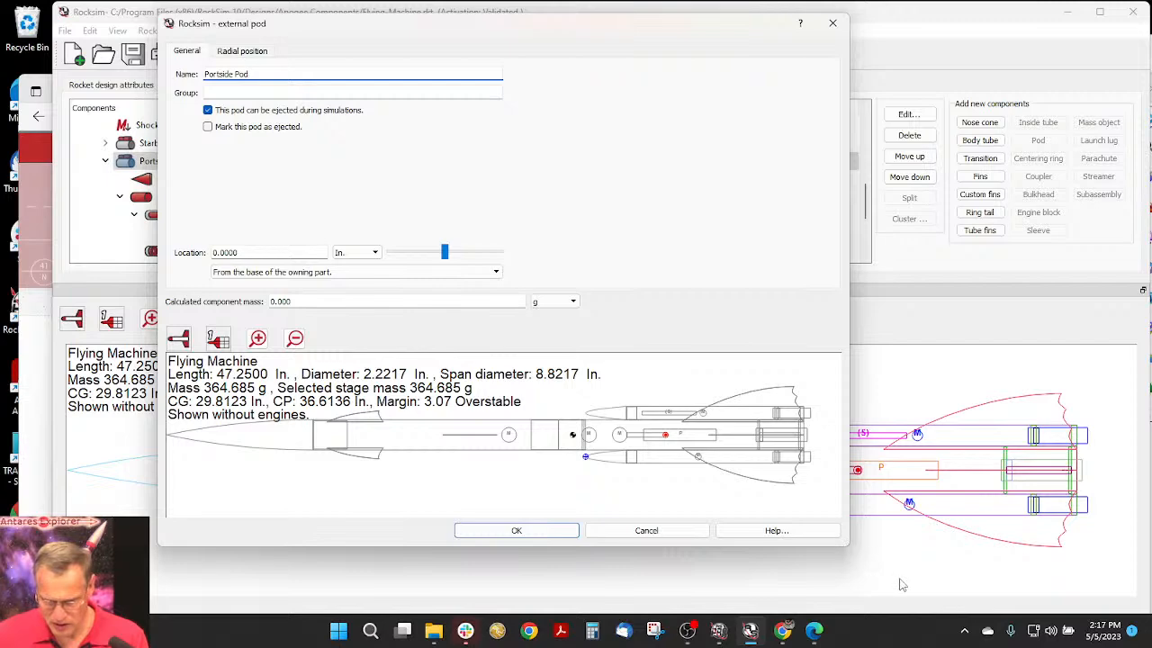
left_click_drag(842, 547, 843, 605)
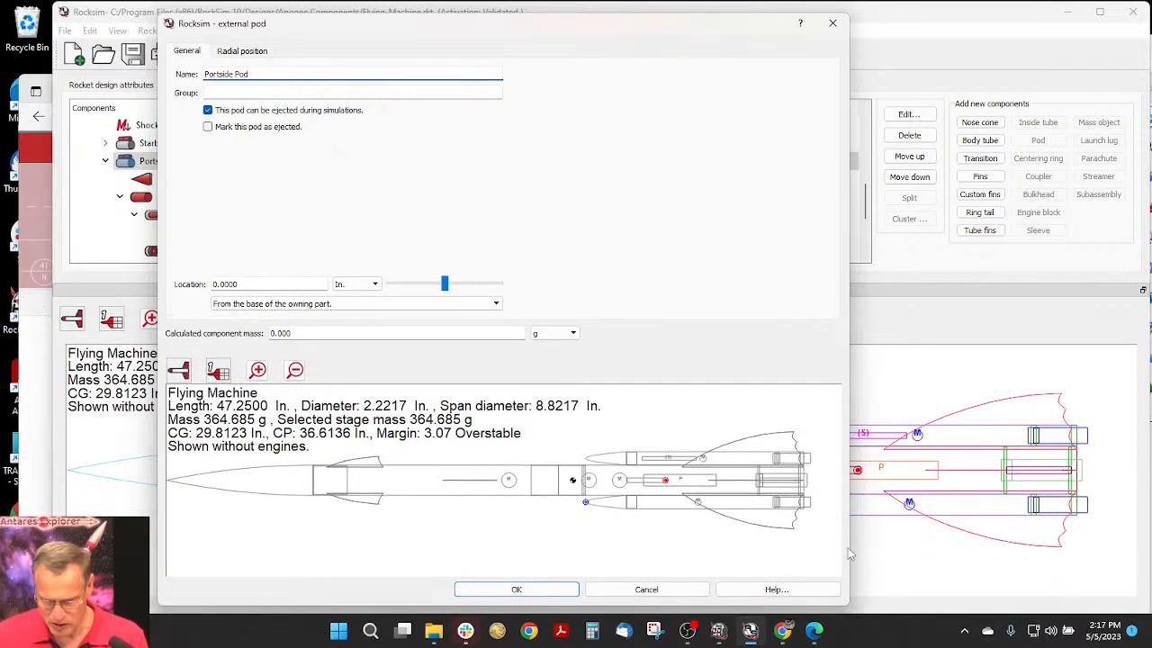
left_click_drag(851, 514, 1087, 509)
left_click(556, 591)
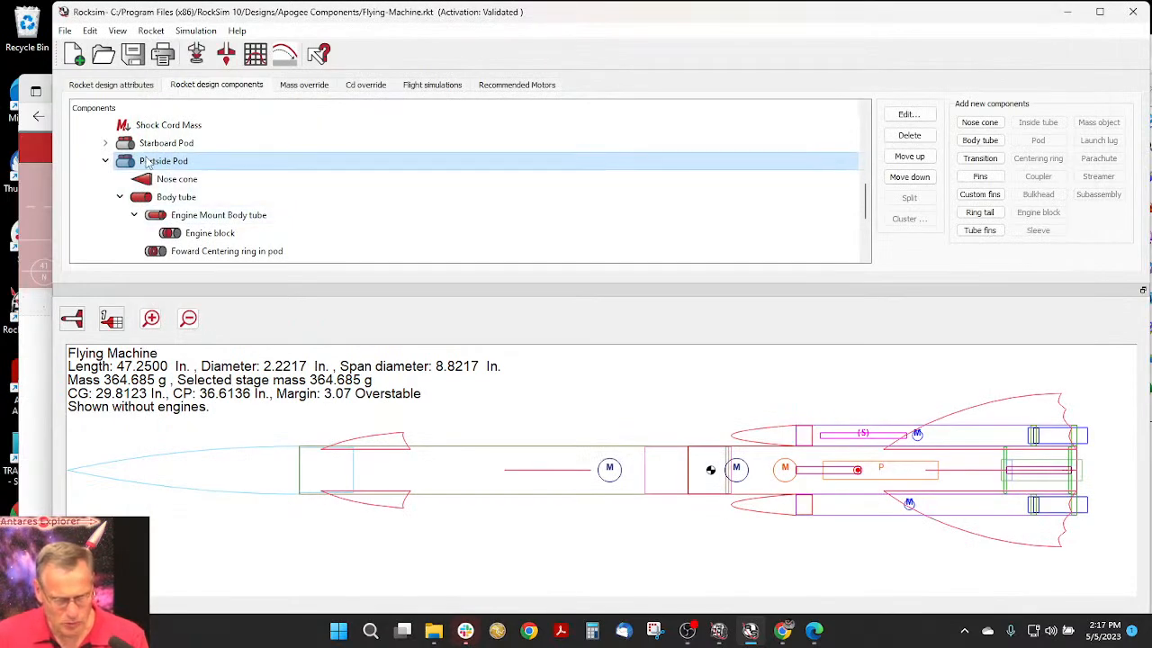
- Paste the copied Shock Cord into the portside pod's body tube
left_click(149, 200)
right_click(147, 202)
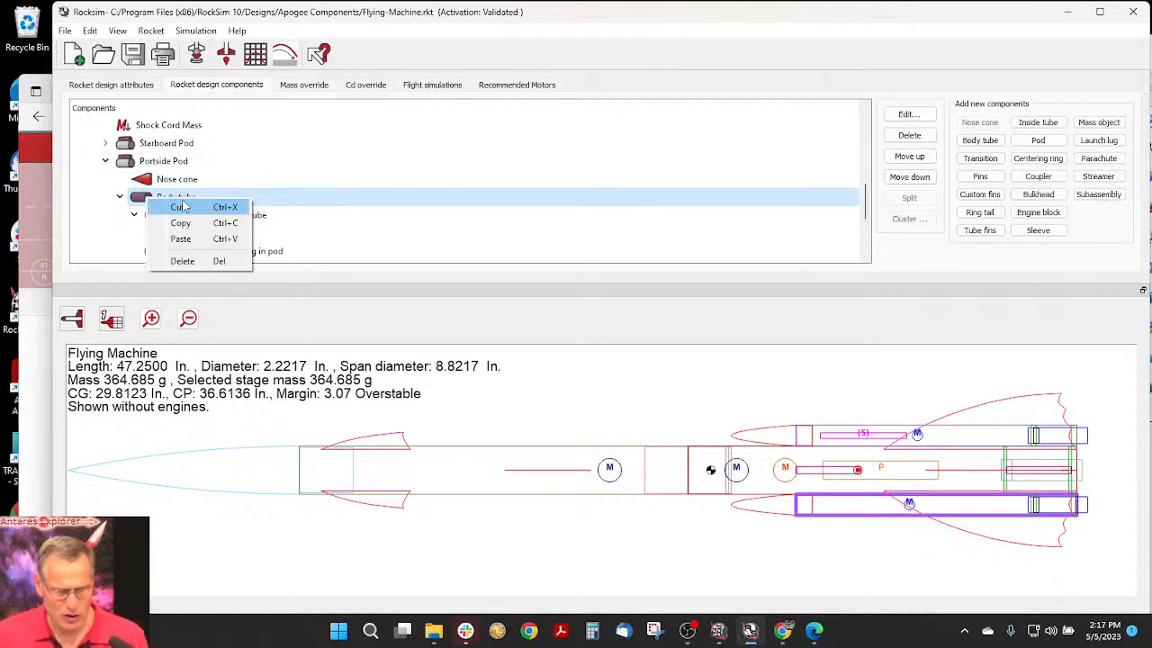
left_click(180, 239)
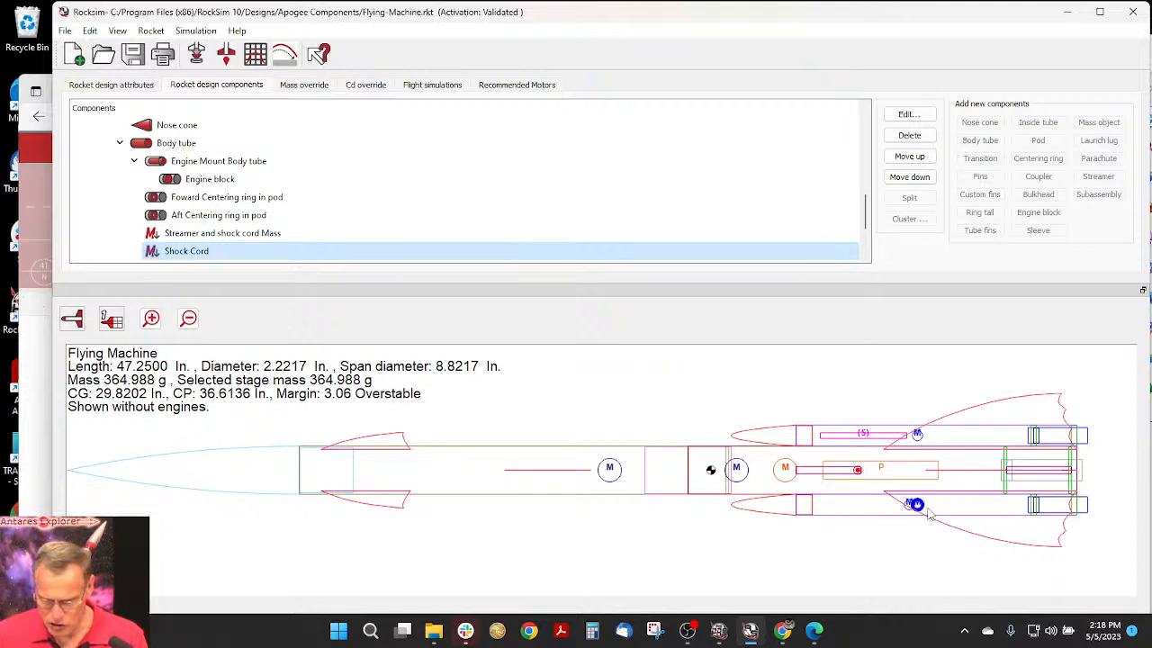
- Delete the "Streamer and shock cord Mass" component from the portside pod's body tube
left_click(224, 236)
right_click(224, 238)
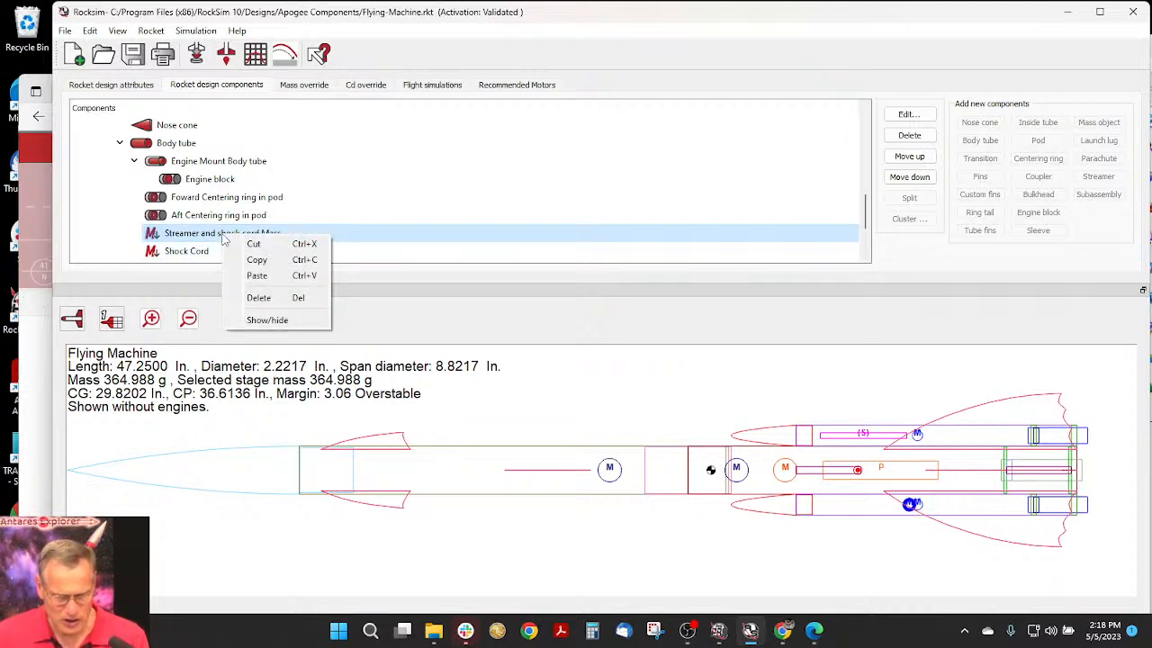
left_click(259, 298)
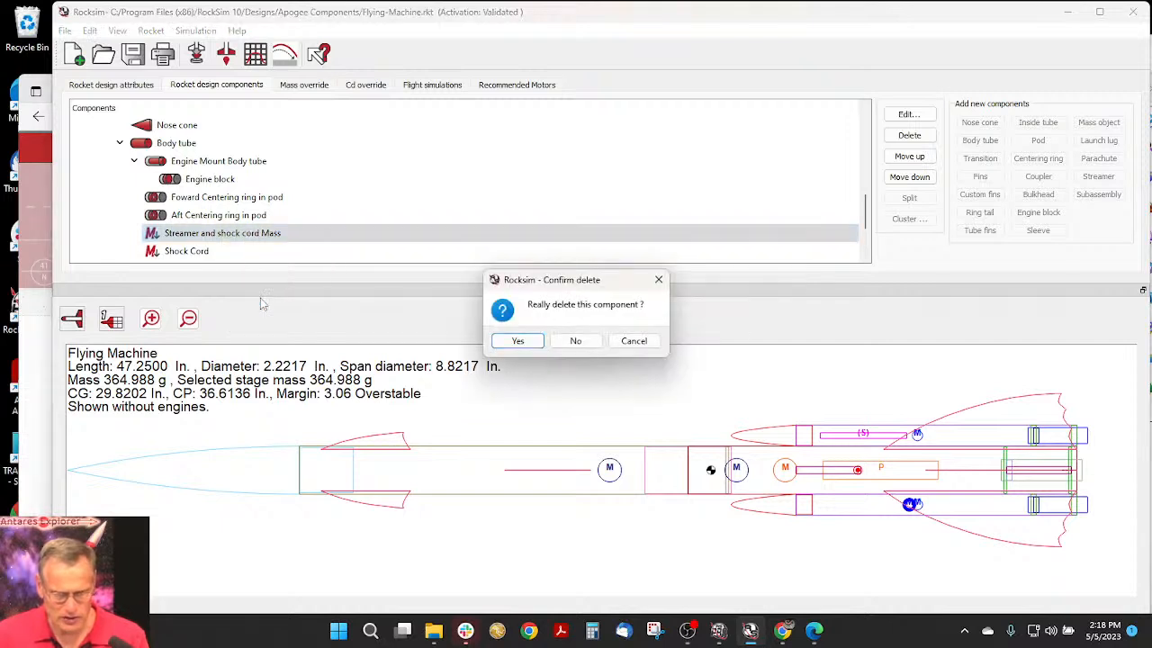
left_click(518, 342)
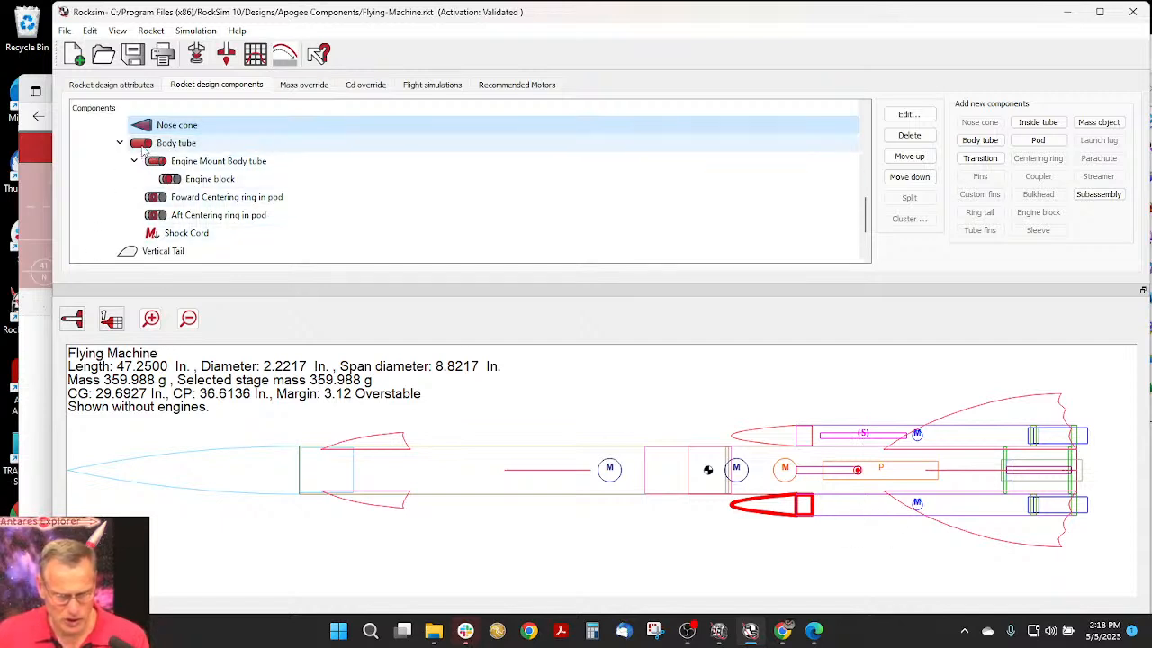
- Add the Apogee 29126 18" Cut-To-Size parachute from the database to the portside pod's body tube
left_click(140, 148)
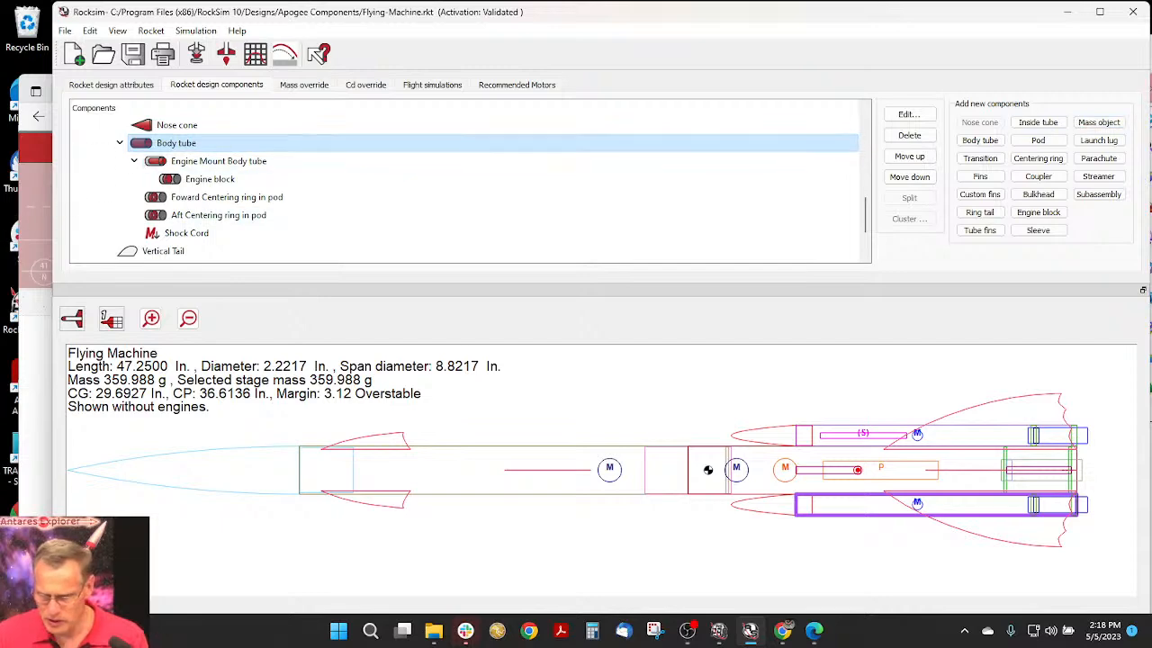
left_click(1096, 159)
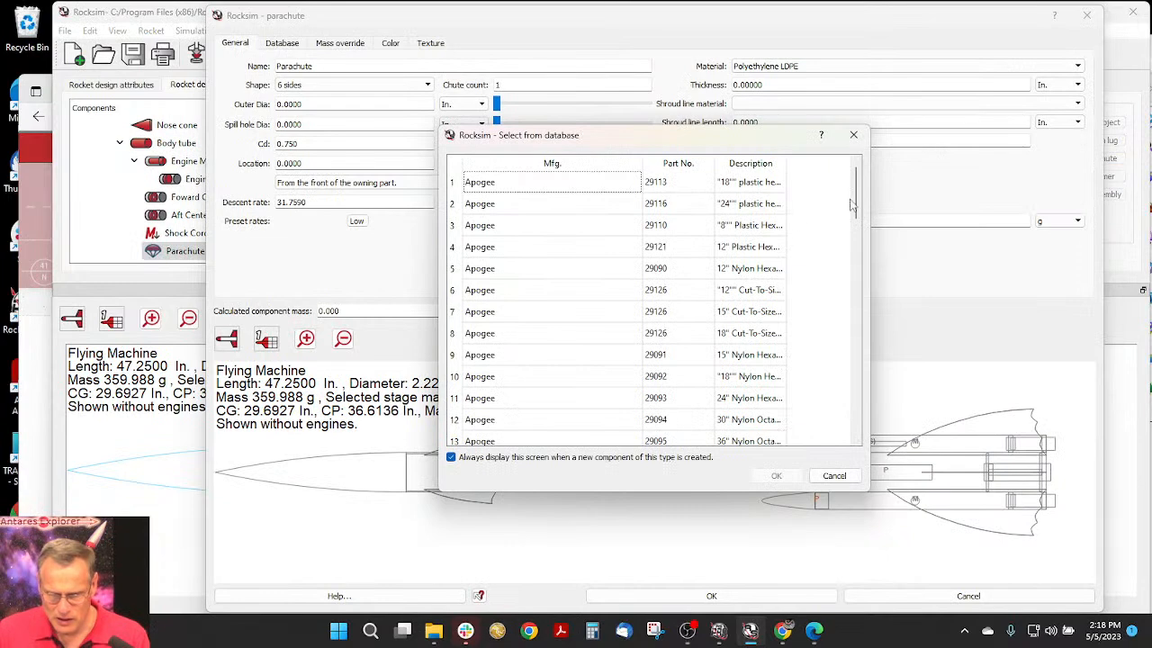
left_click(738, 338)
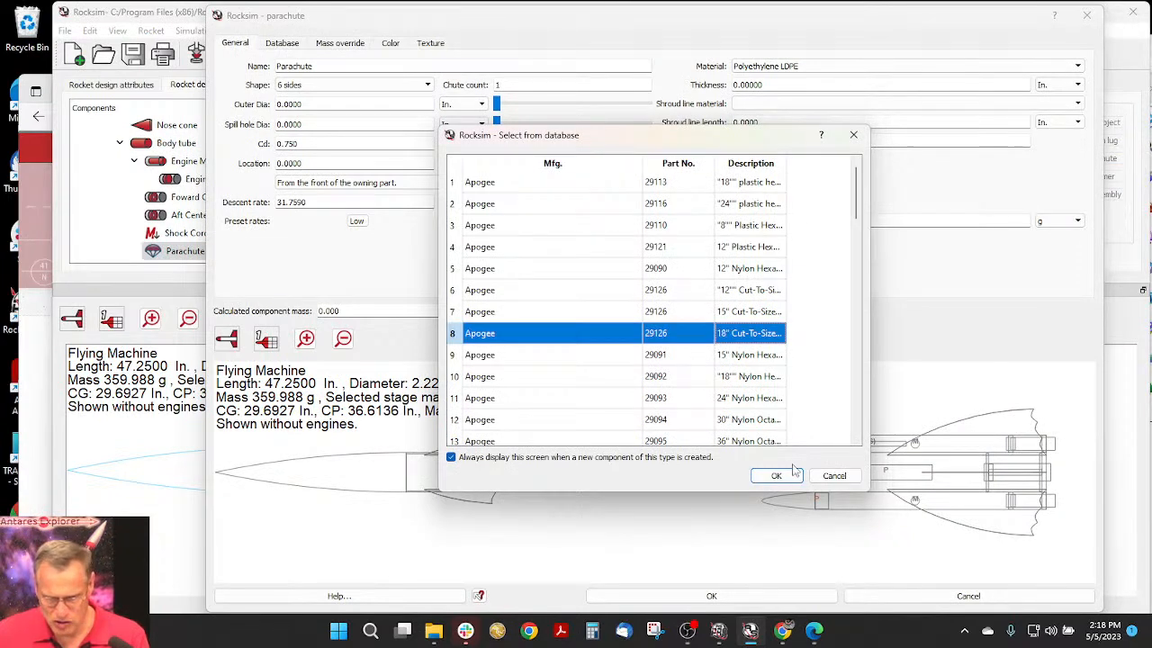
left_click(792, 483)
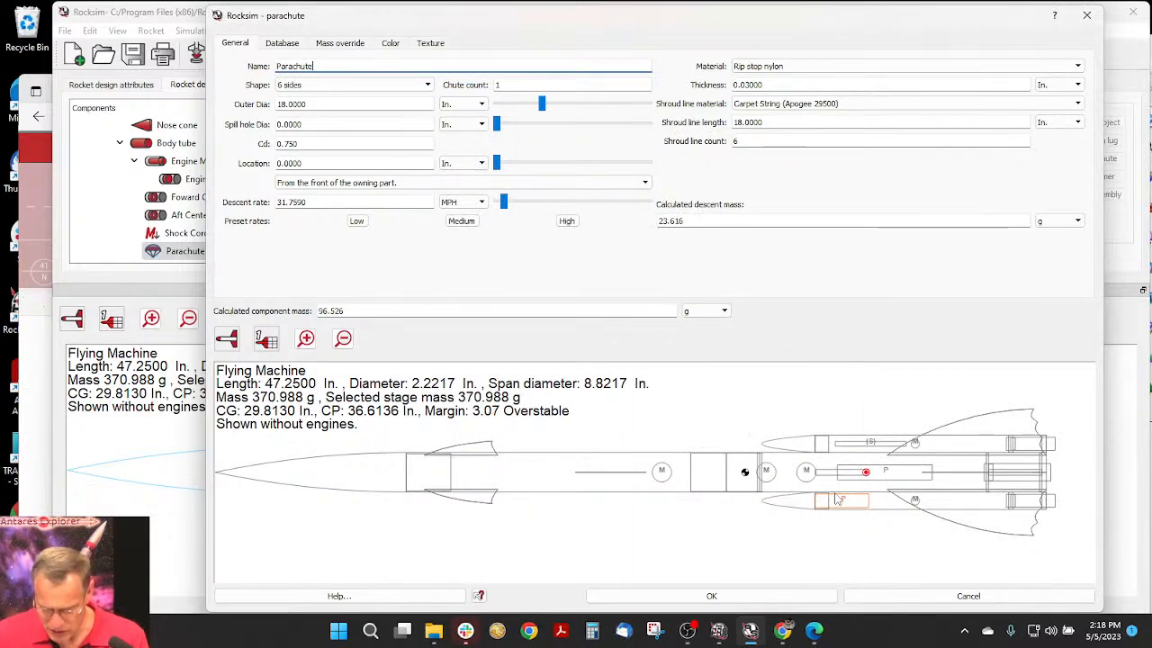
- Locate the new parachute 2.125 in. from the front of the portside pod's body tube and accept its settings
scroll(837, 504, "up", 3)
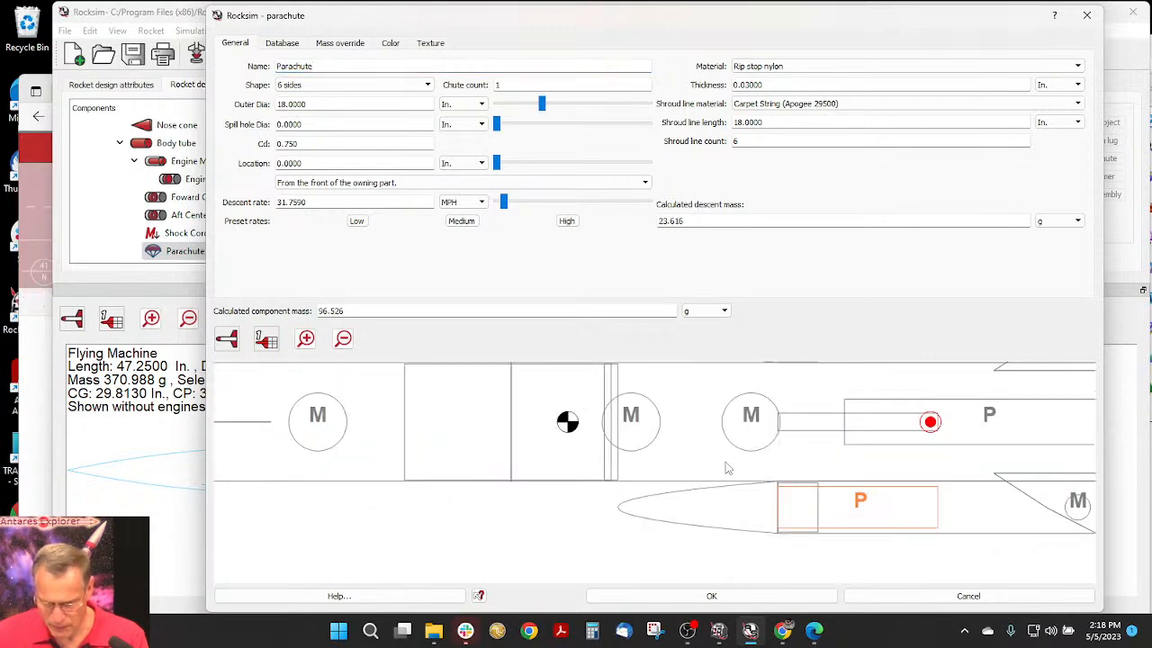
left_click_drag(728, 463, 378, 469)
scroll(476, 450, "down", 2)
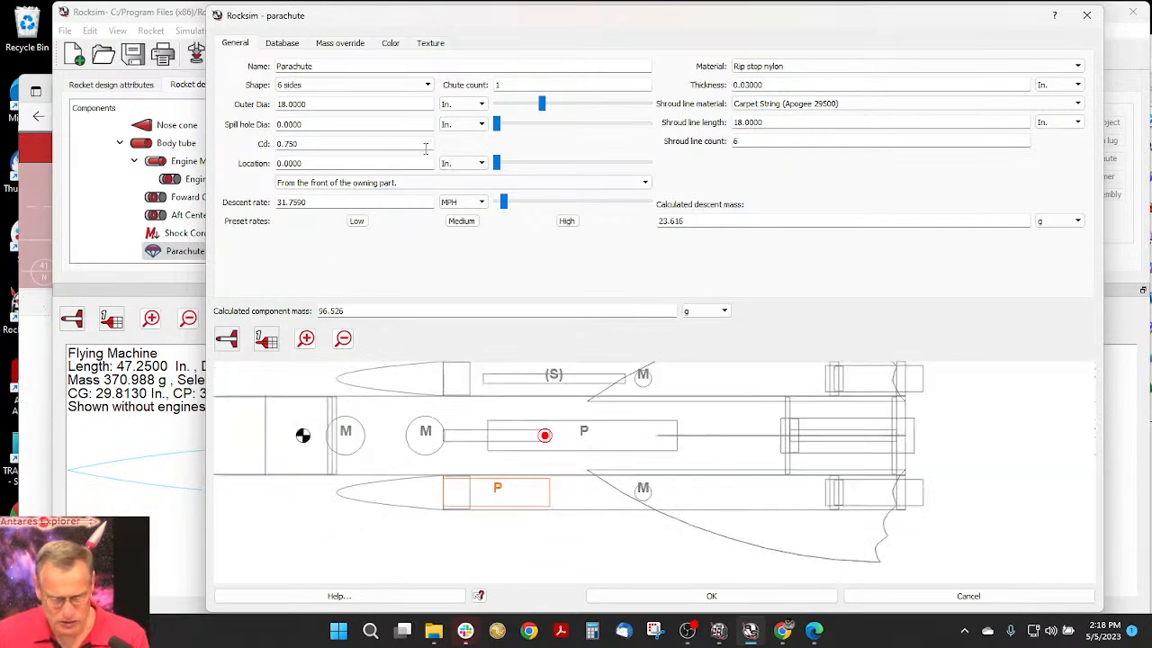
left_click_drag(496, 163, 527, 163)
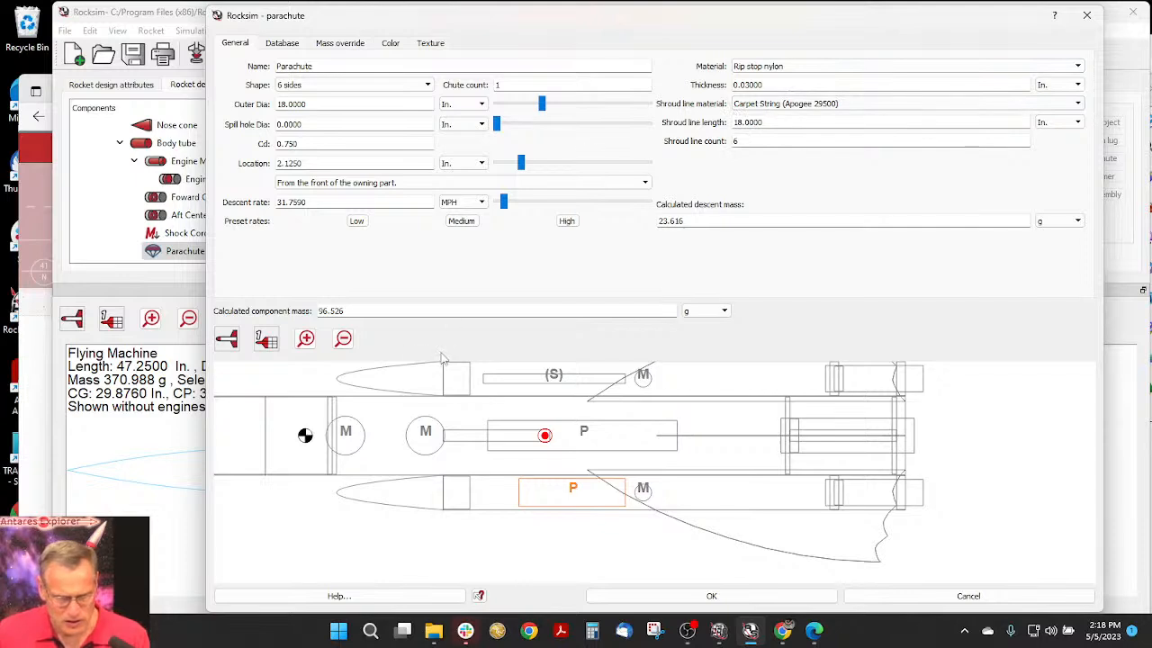
left_click(761, 599)
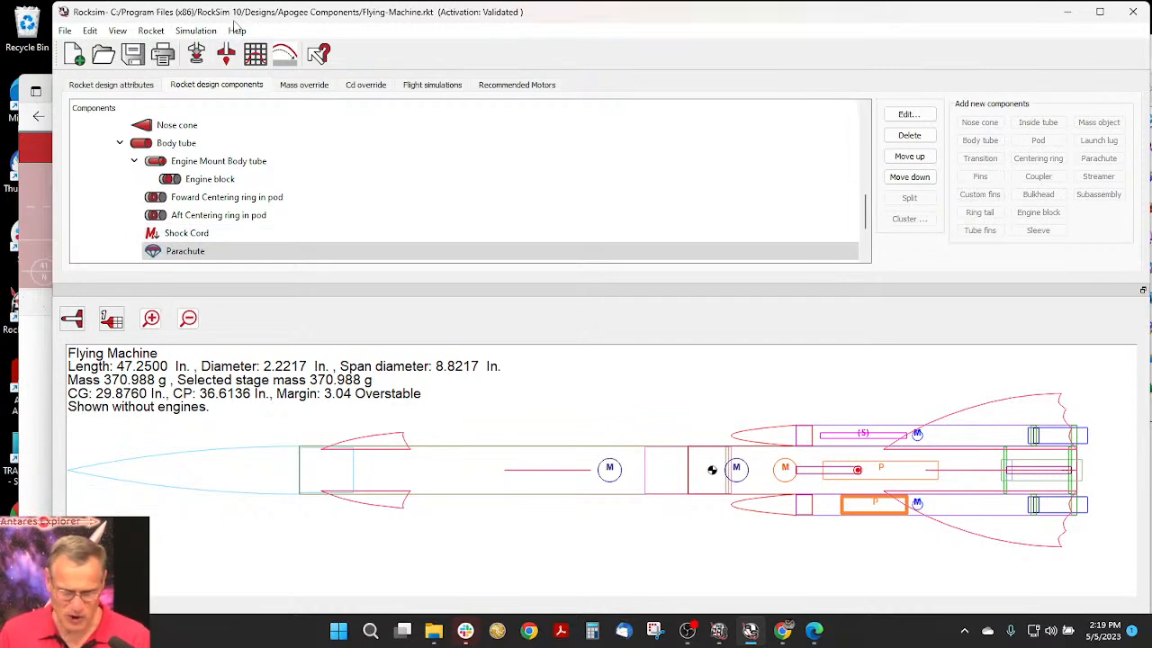
- Save a copy of the design to the Desktop as Flying-Machine in RockSim design format
left_click_drag(297, 19, 288, 27)
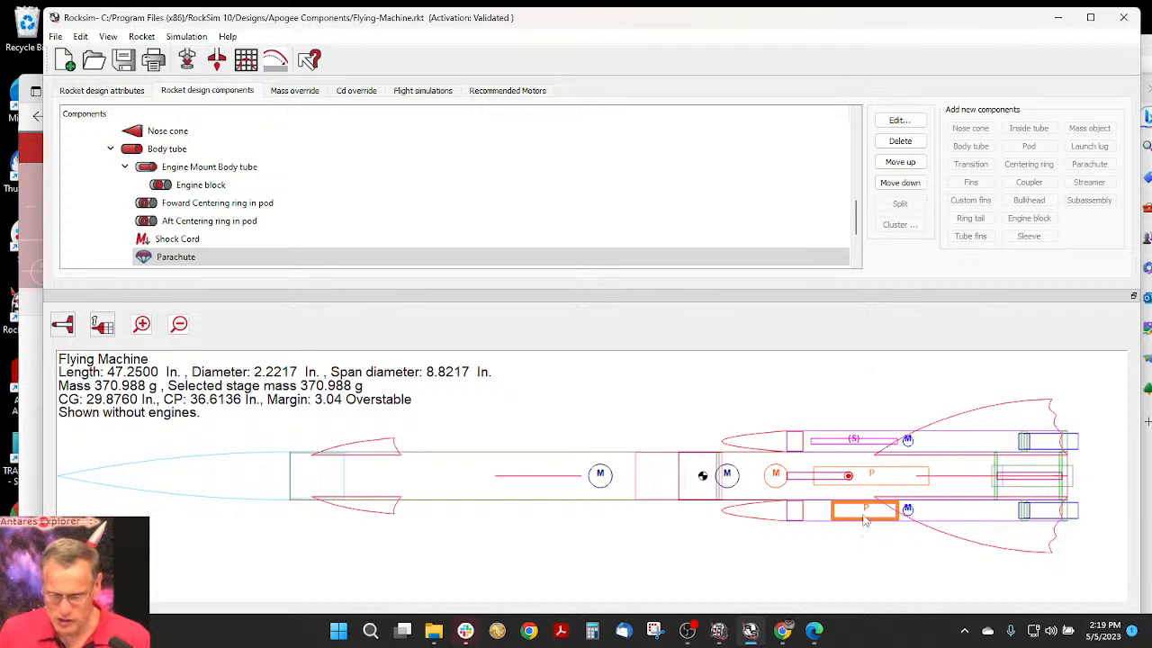
left_click(55, 36)
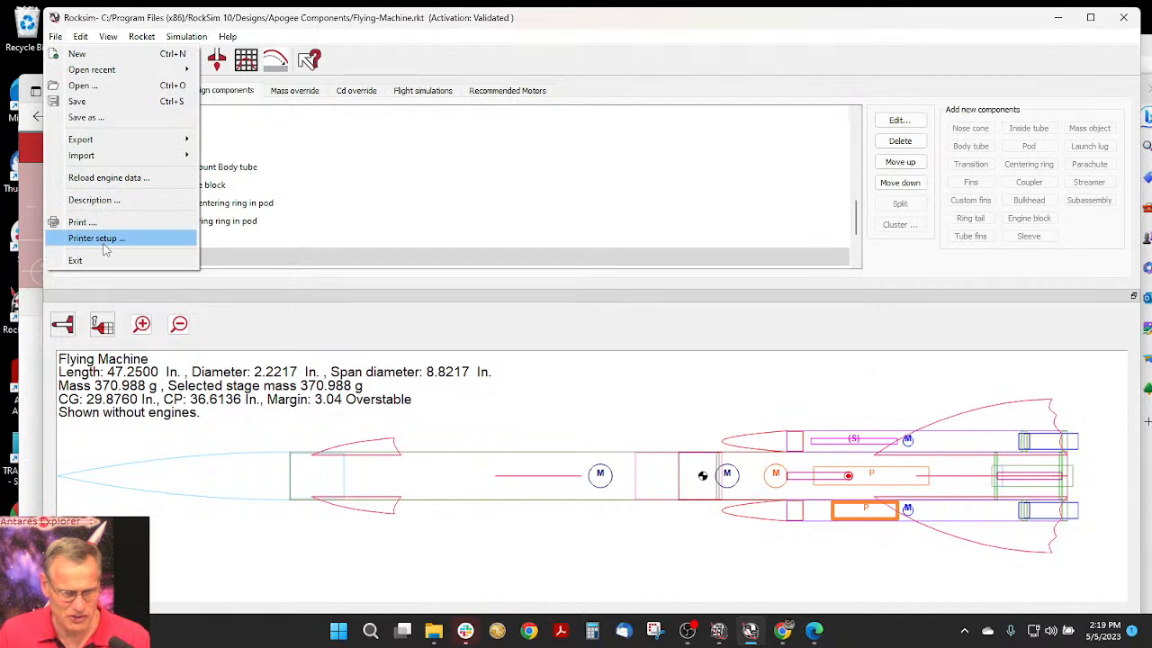
left_click(83, 117)
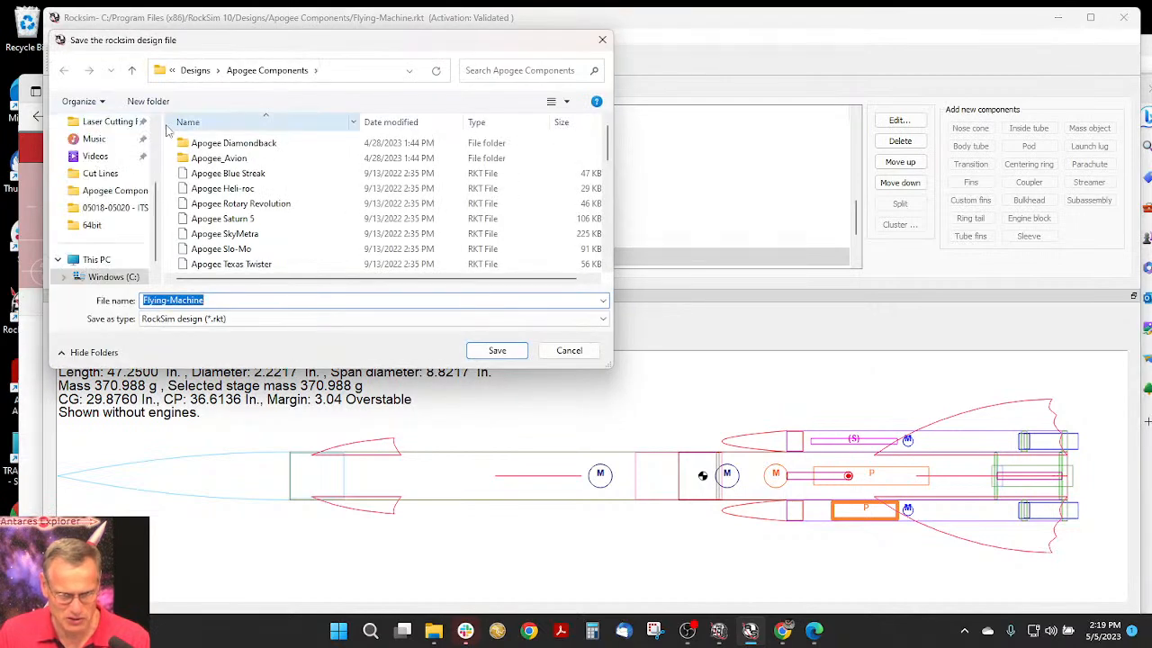
scroll(126, 180, "up", 3)
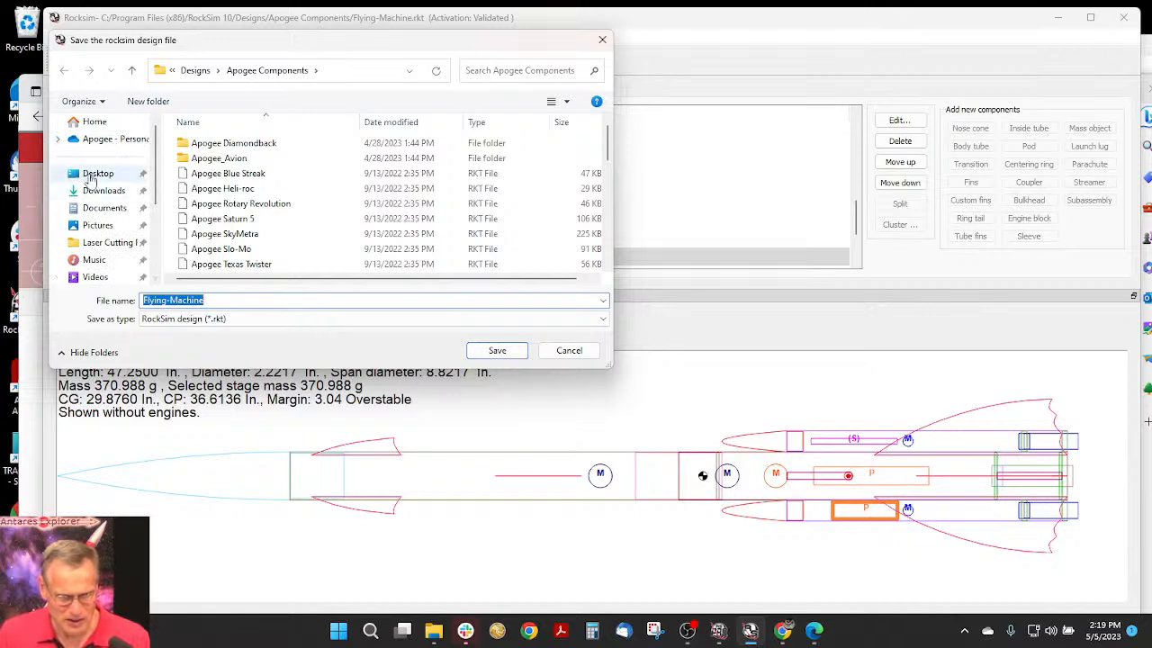
left_click(92, 178)
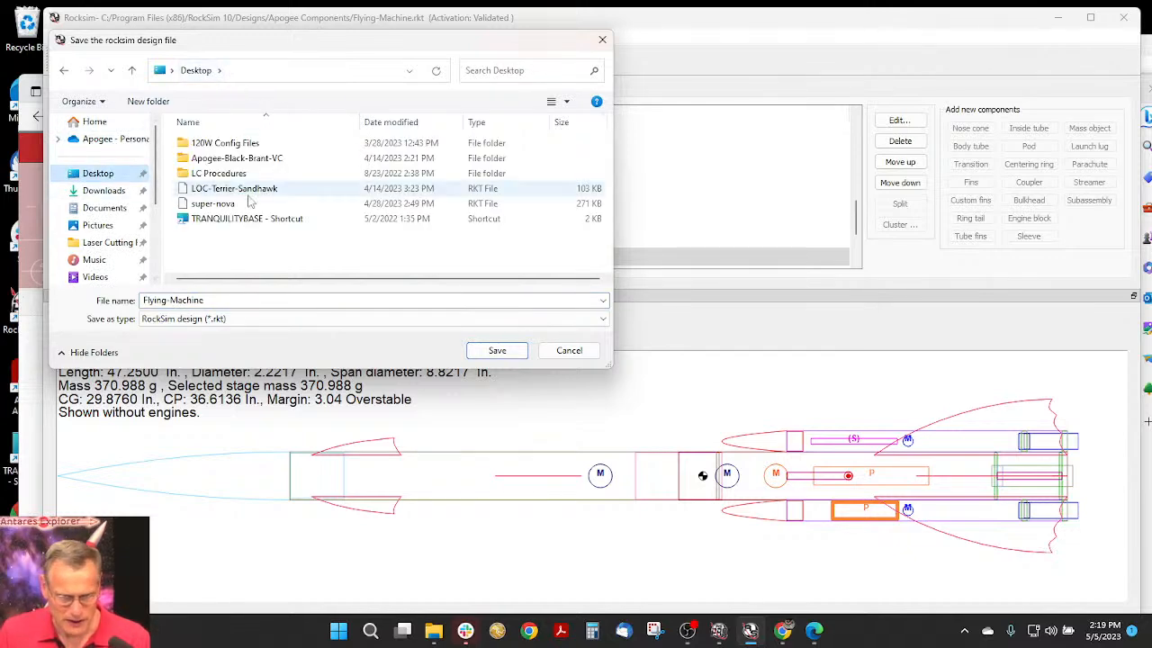
double_click(212, 299)
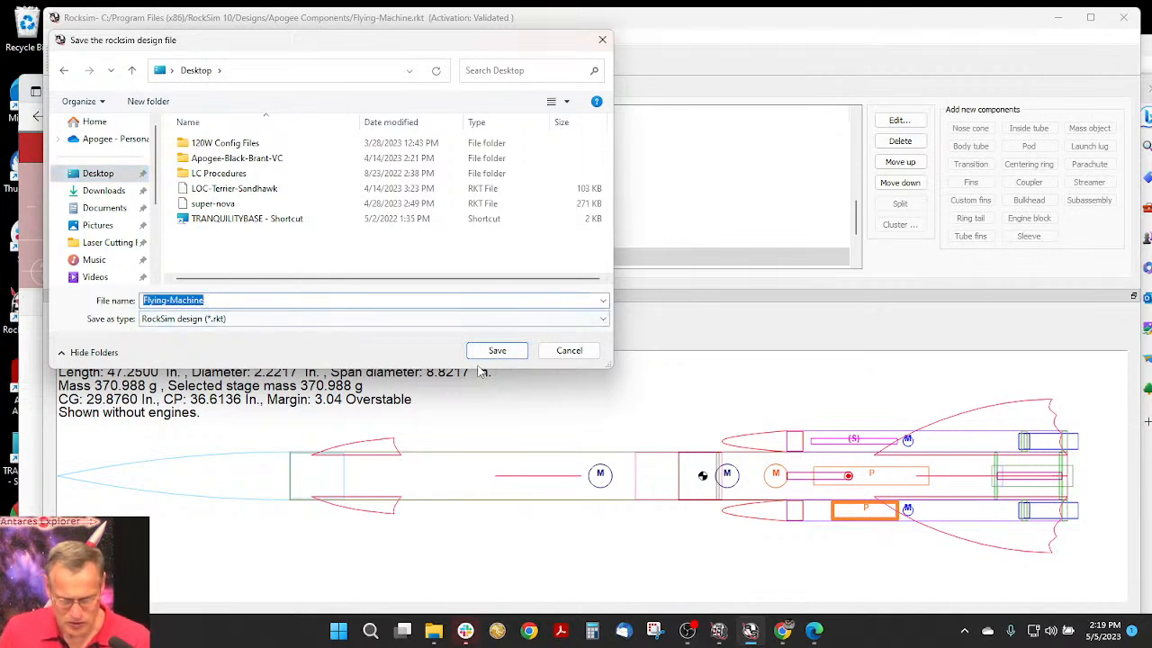
left_click(502, 353)
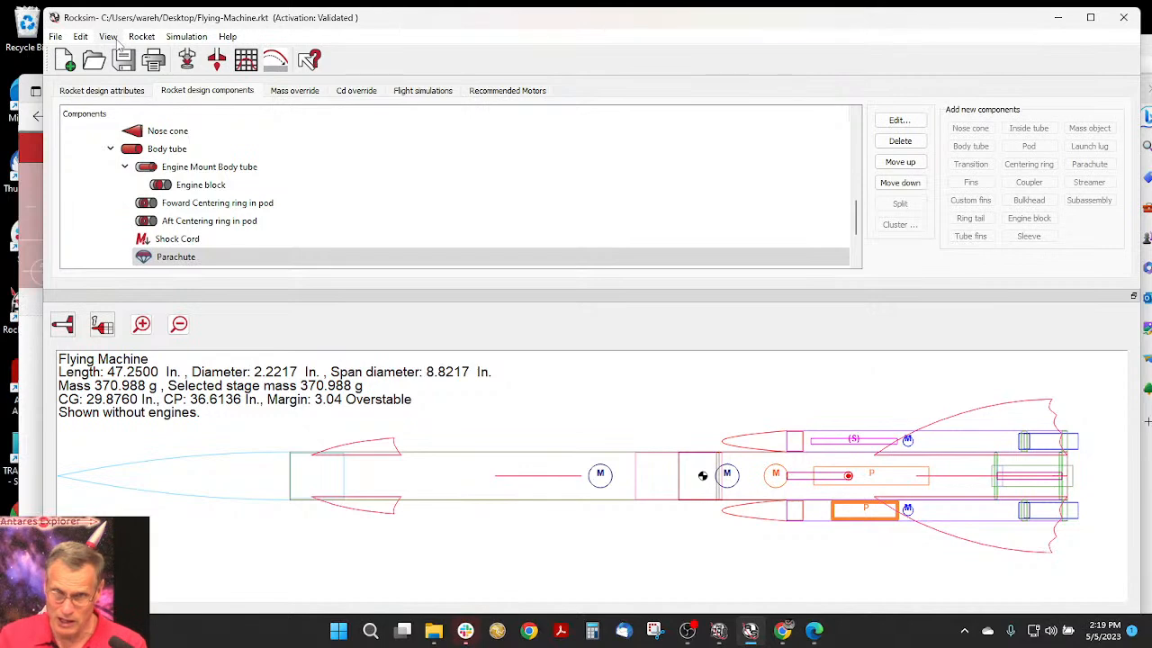
- Prepare a simulation with an Estes D12 engine and a 7-second ejection delay in the 24 mm core engine tube
left_click(189, 61)
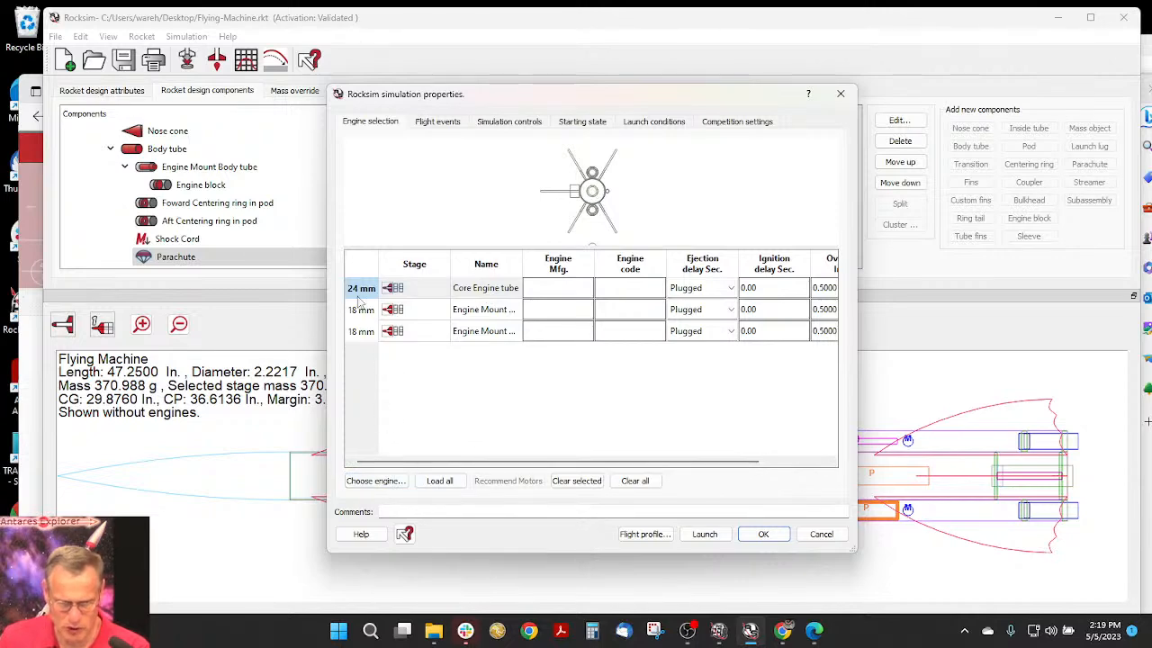
left_click(385, 482)
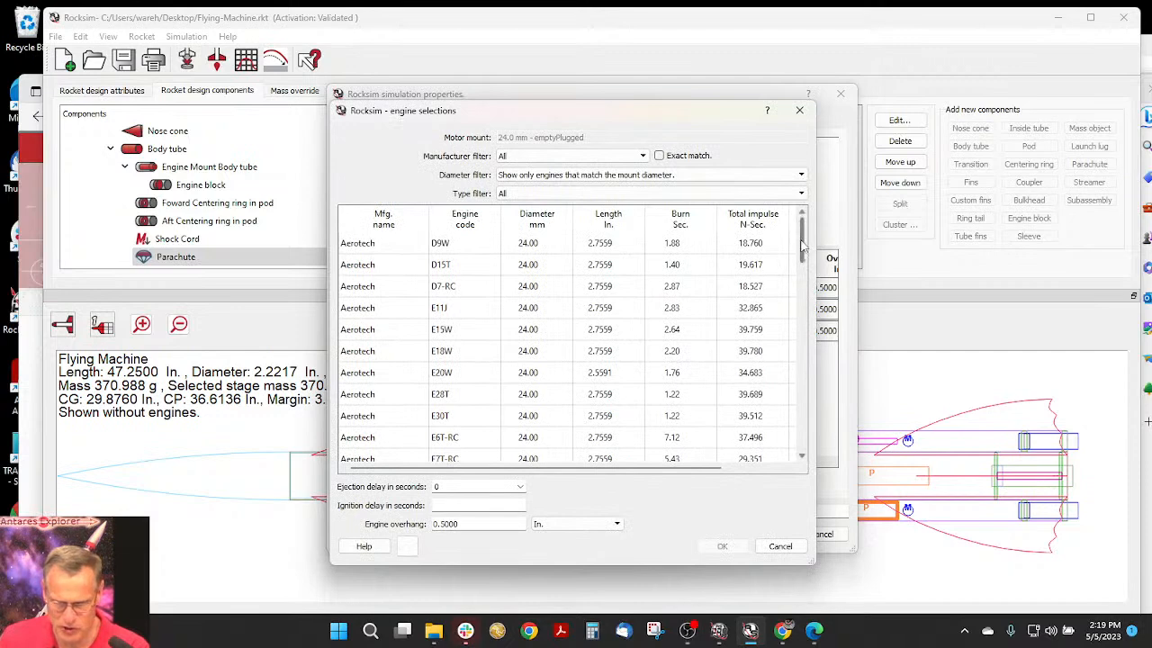
left_click_drag(807, 261, 806, 419)
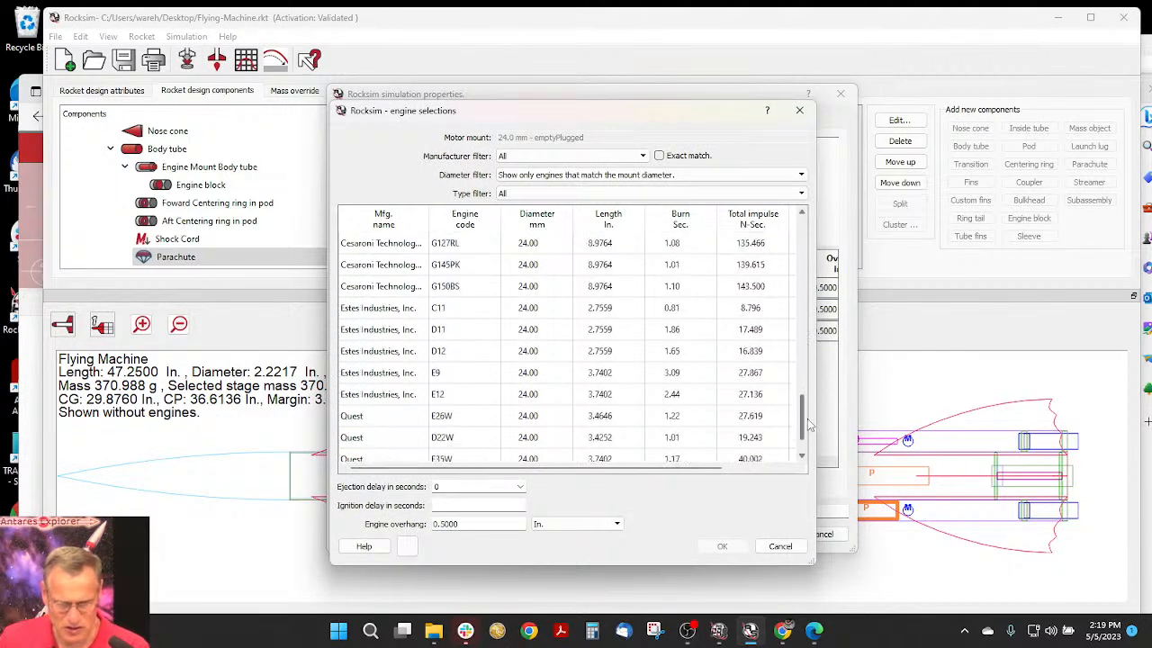
left_click(444, 354)
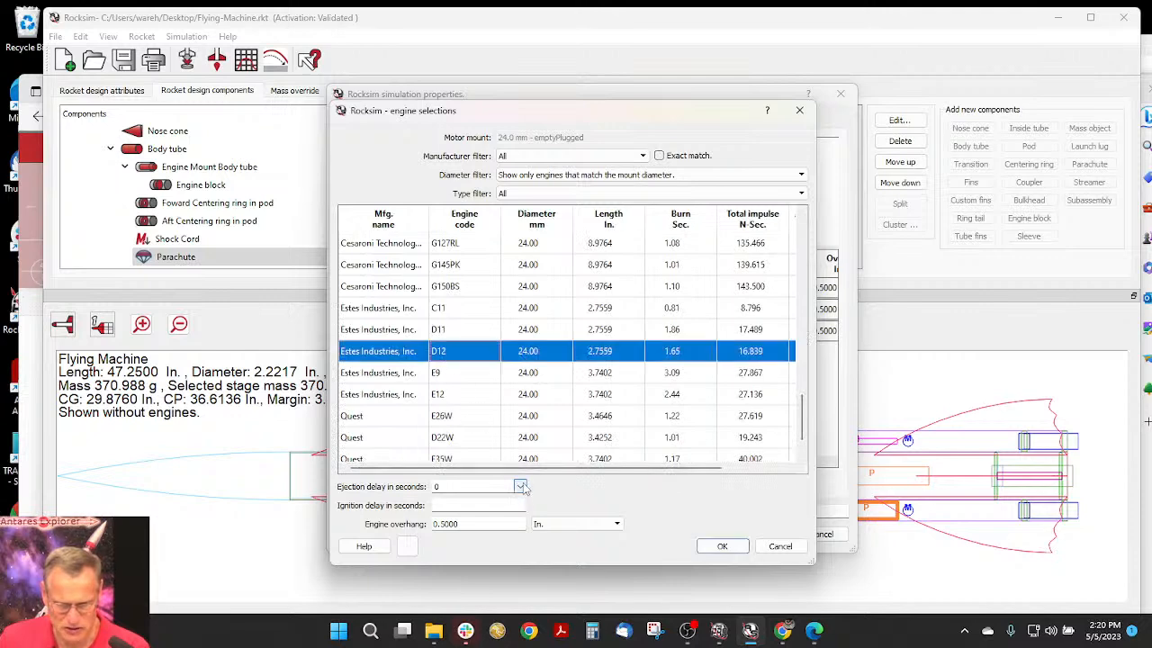
left_click(520, 487)
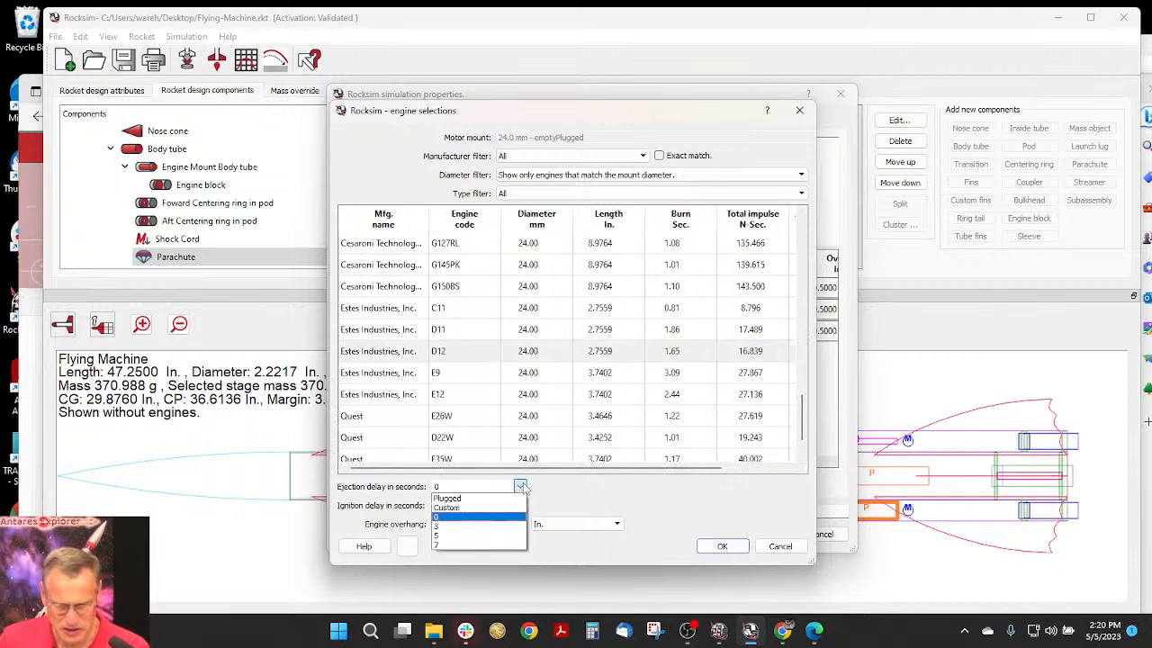
left_click(471, 548)
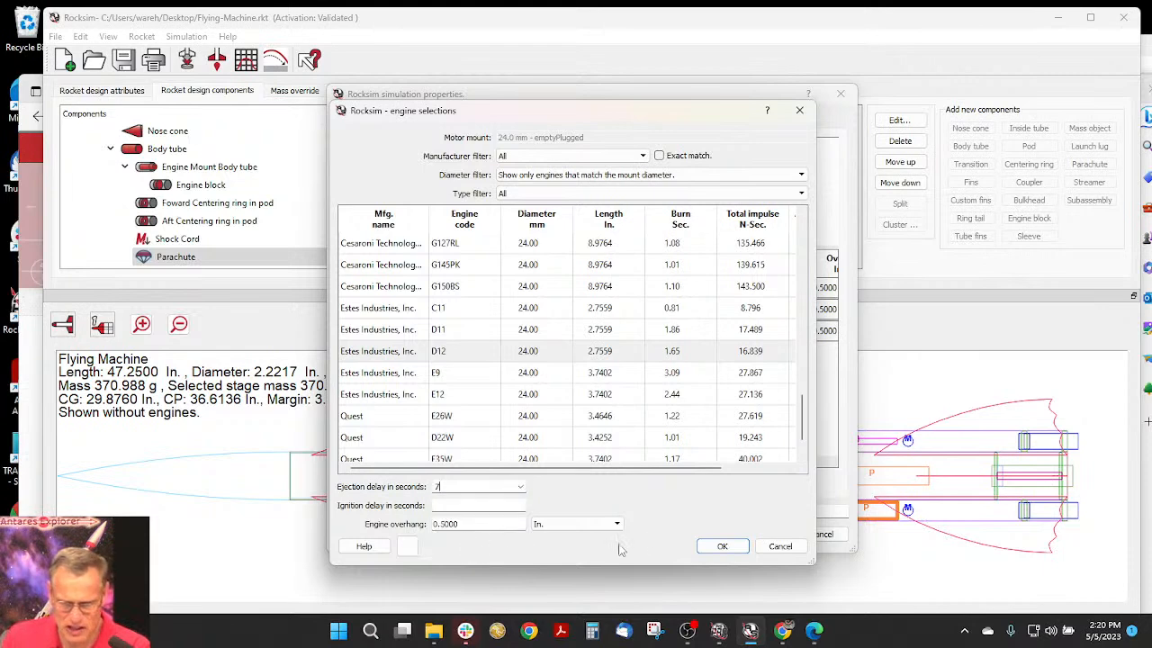
left_click(726, 546)
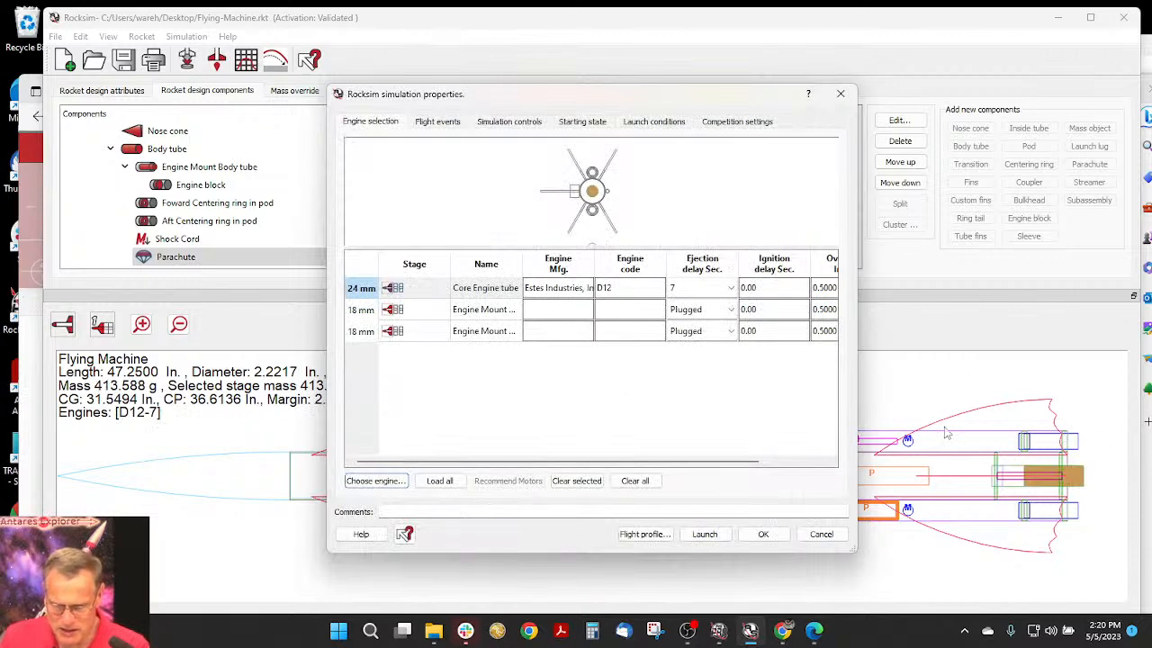
- For the first 18 mm pod mount, list engines matching the mount diameter or smaller, sorted by diameter
left_click(354, 310)
left_click(375, 481)
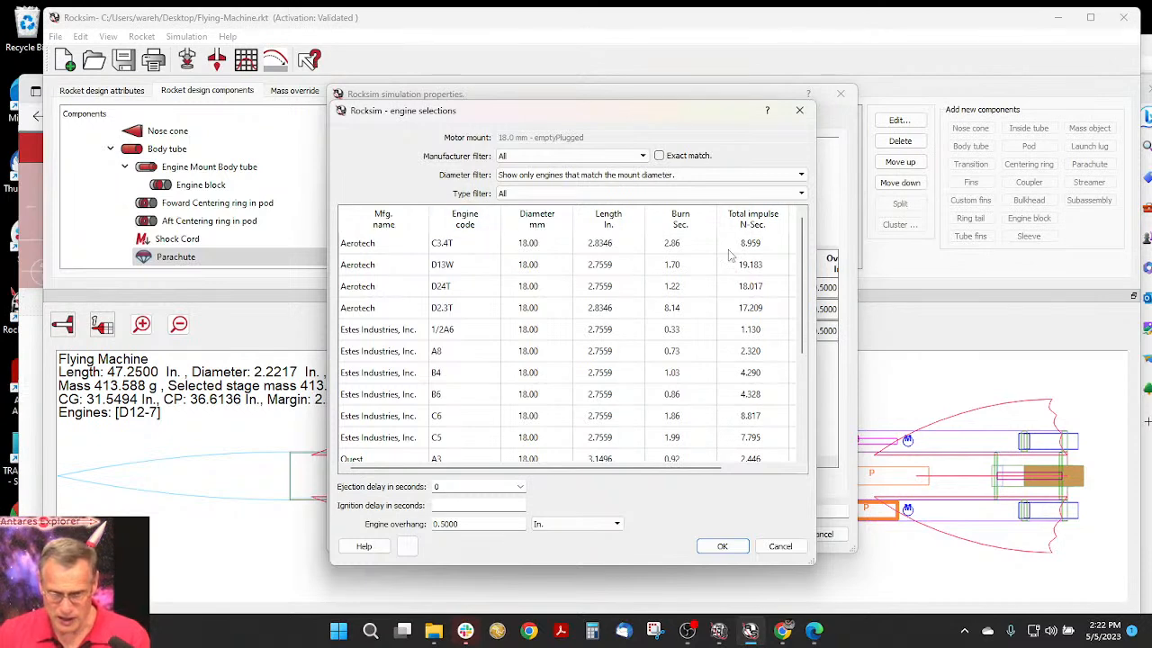
mouse_move(805, 236)
left_mouse_down()
mouse_move(798, 340)
mouse_move(791, 230)
left_mouse_up()
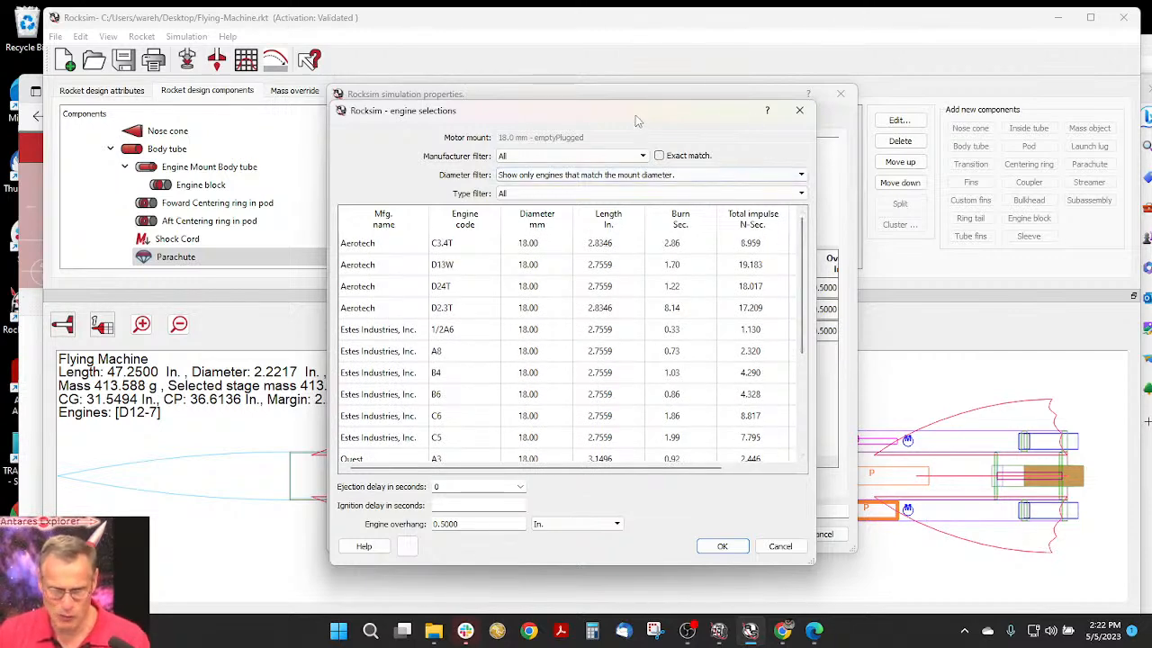
left_click_drag(637, 119, 608, 106)
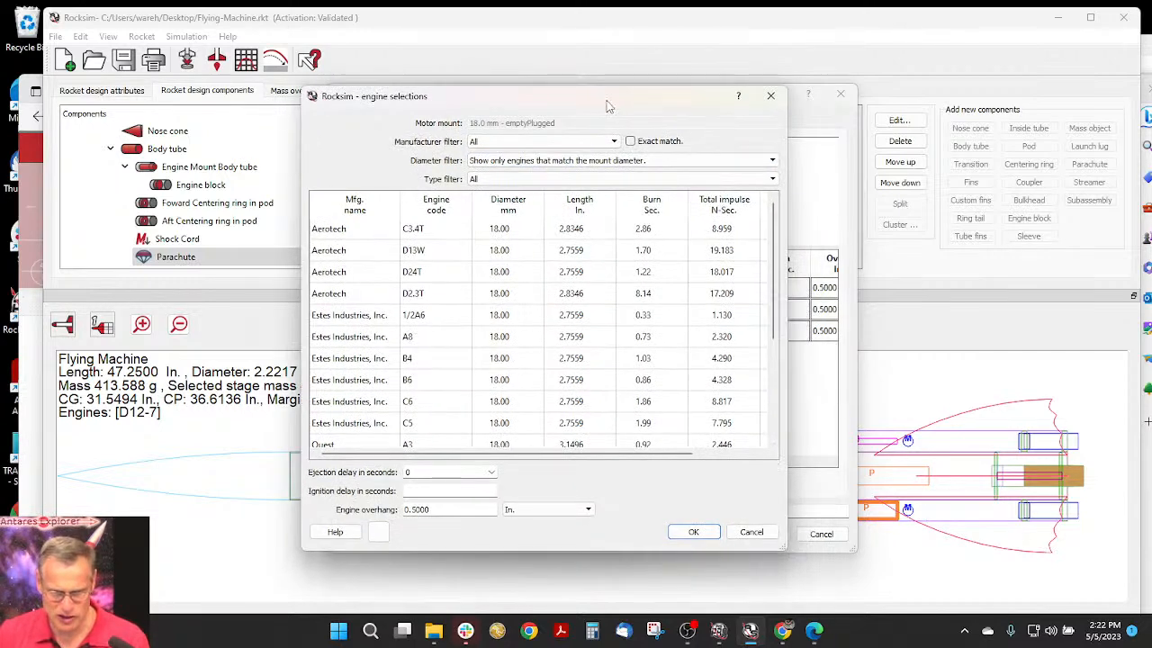
left_click(577, 162)
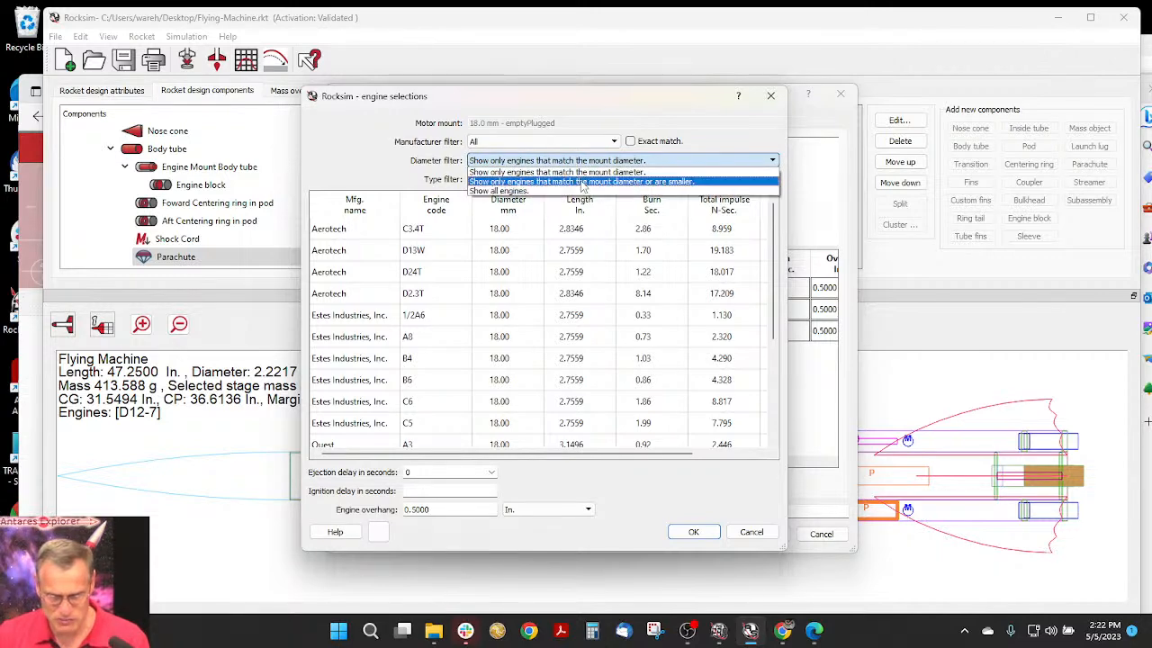
left_click(583, 182)
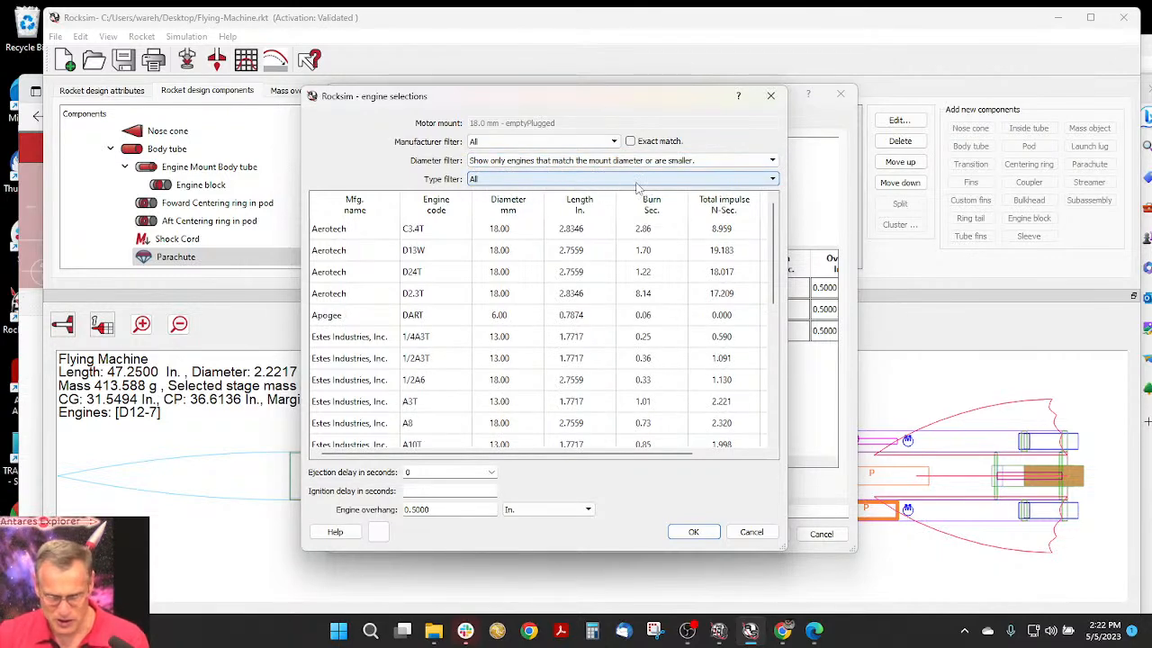
left_click(508, 208)
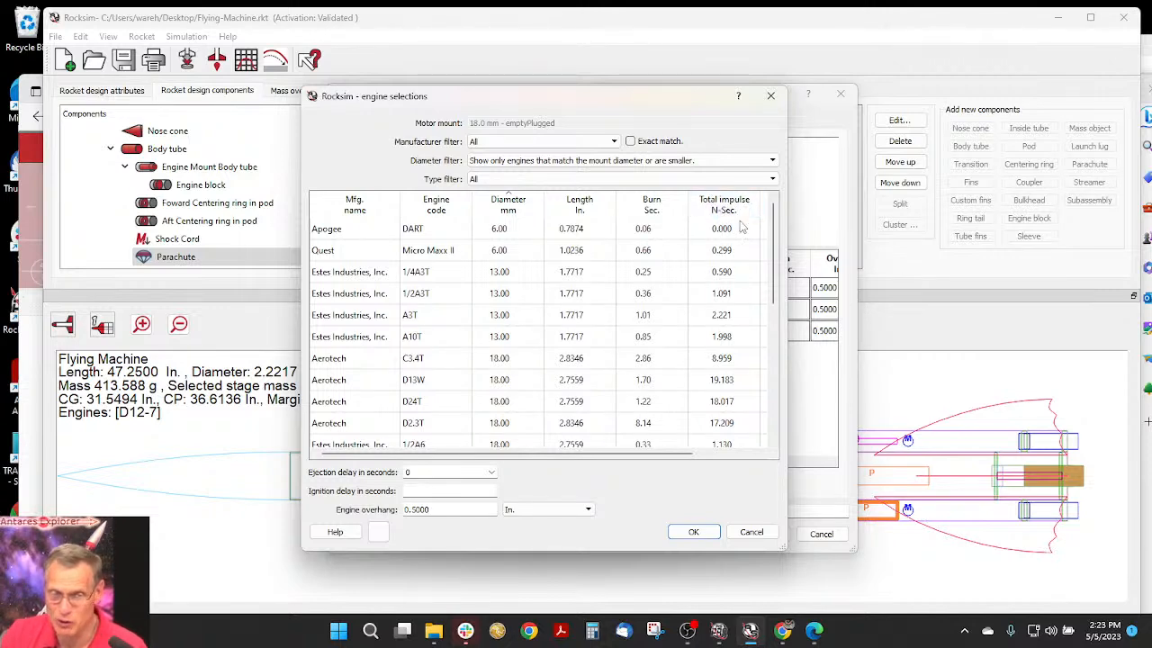
- Load the 6 mm Apogee DART engine into the first 18 mm pod mount
left_click(641, 231)
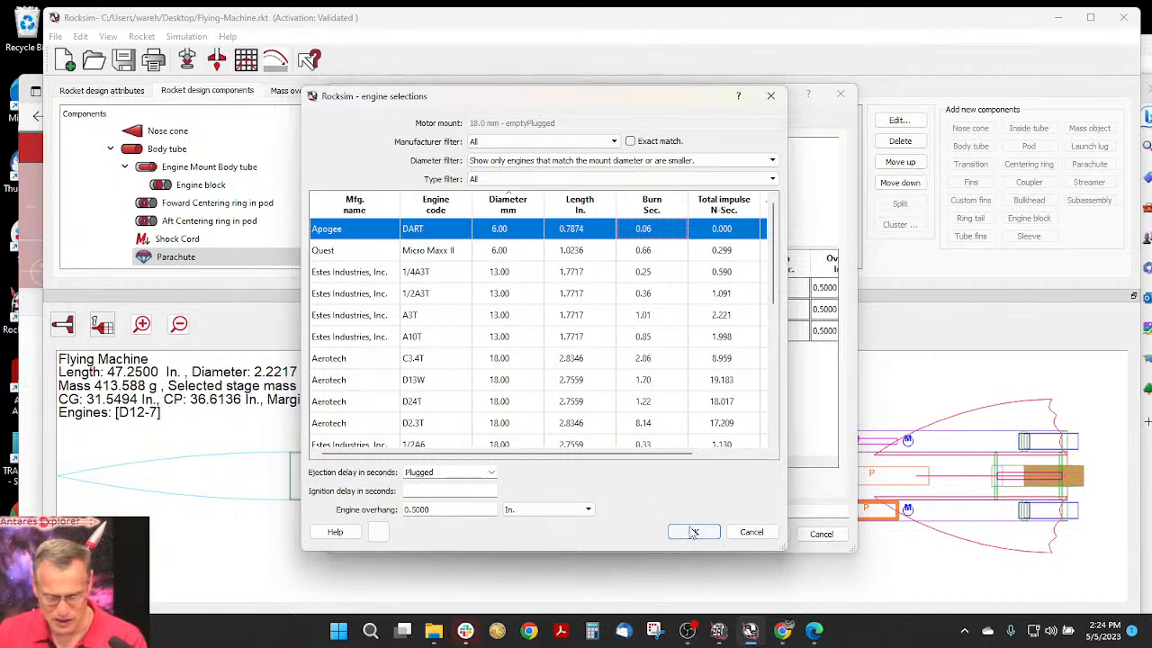
left_click_drag(551, 103, 595, 97)
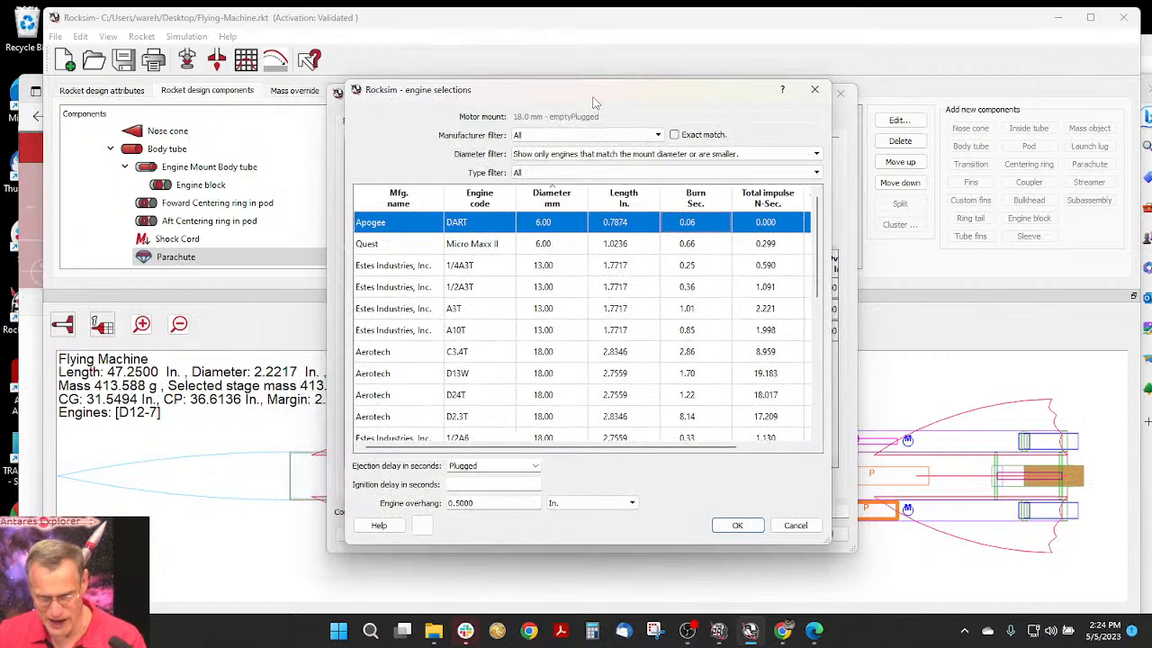
left_click(754, 528)
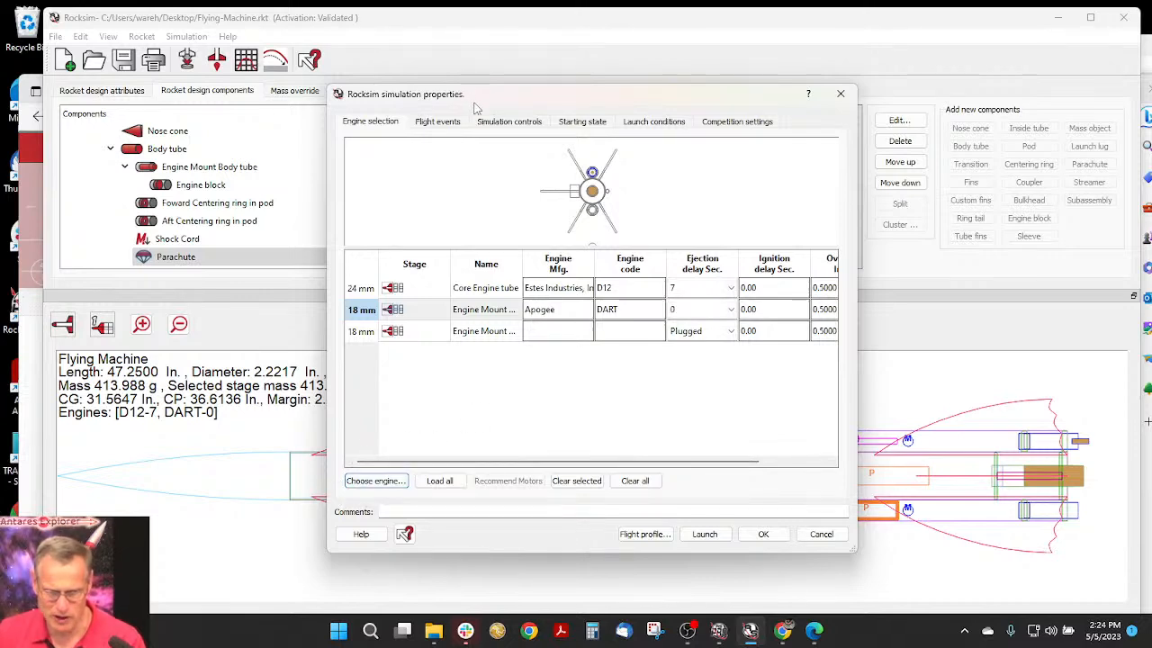
- Set the ejection delay of the D12 engine in the 24 mm core engine tube to 5 seconds
left_click_drag(474, 94, 510, 77)
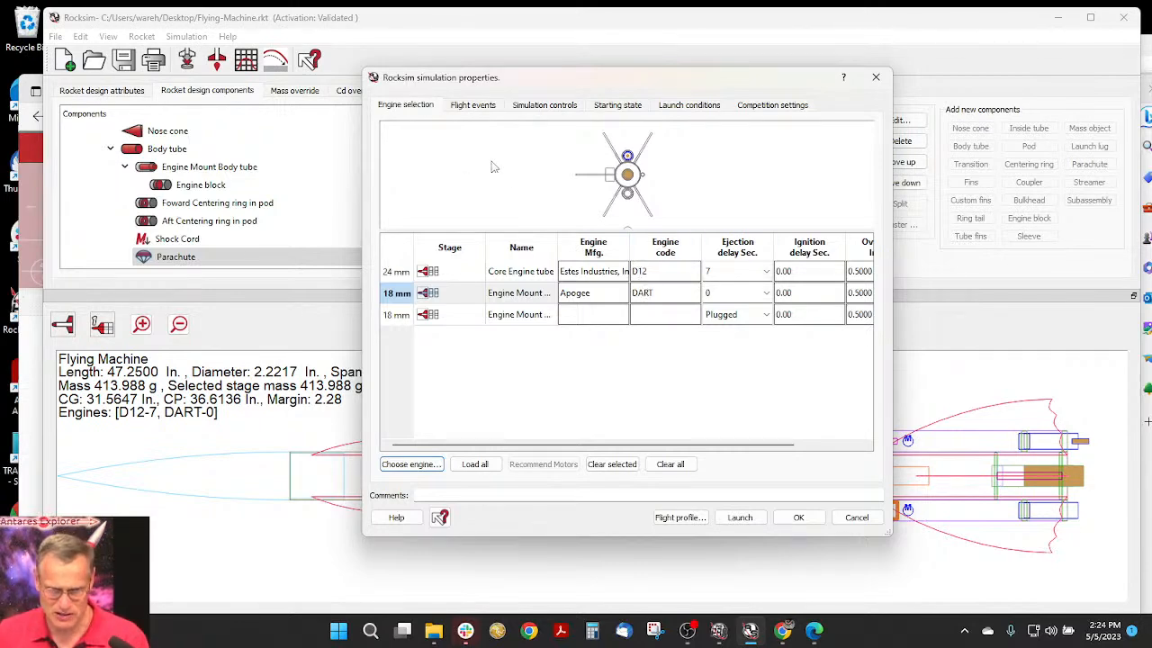
left_click(766, 271)
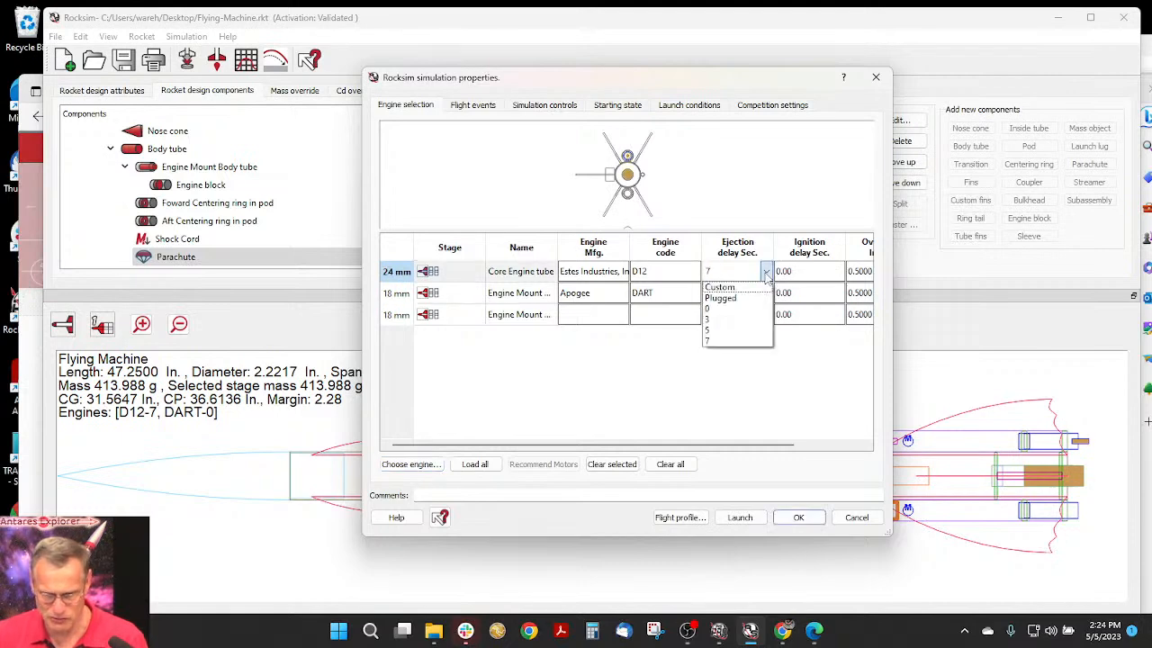
left_click(743, 337)
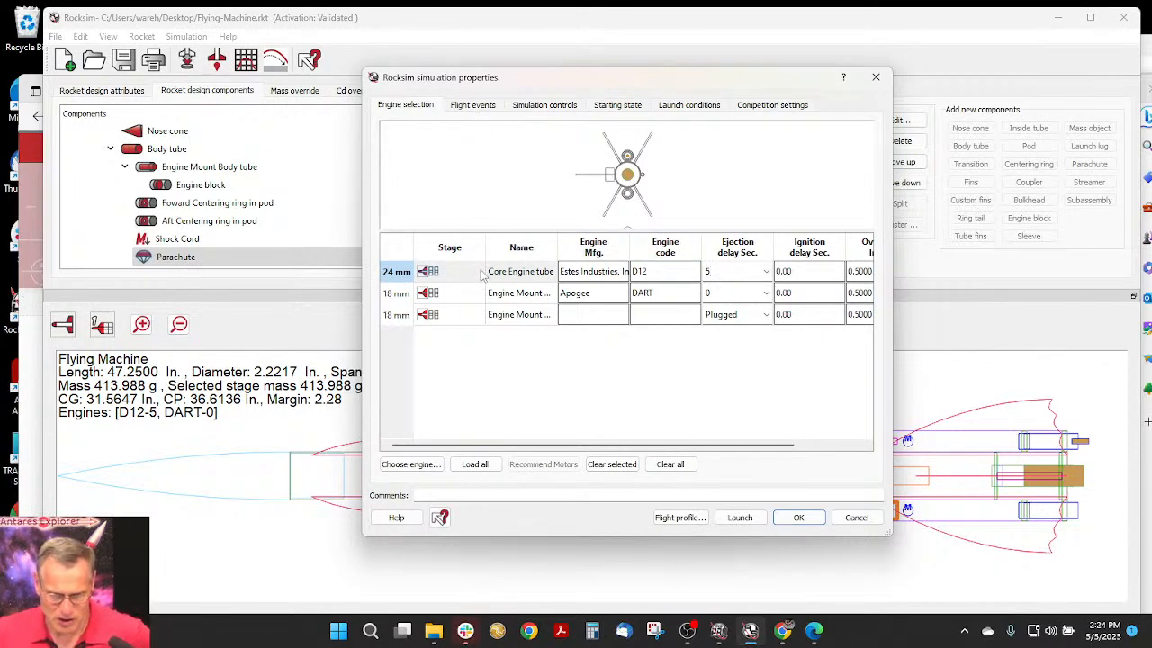
- Check the burn time of the Estes D12 core engine in the engine selection list
double_click(537, 279)
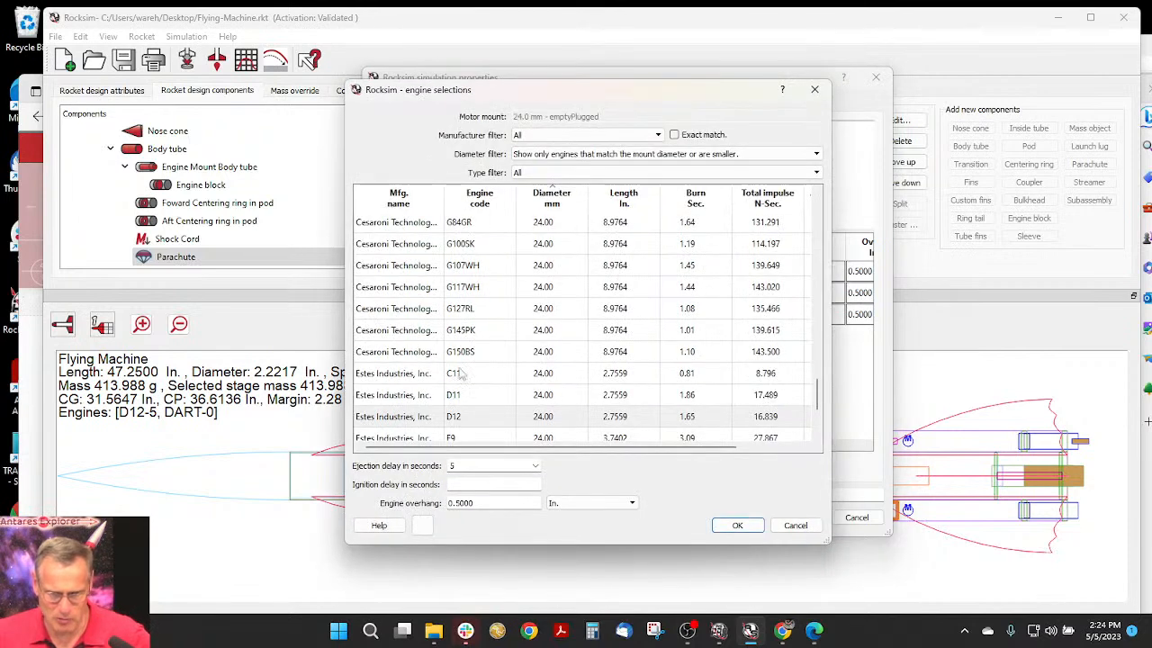
left_click(393, 426)
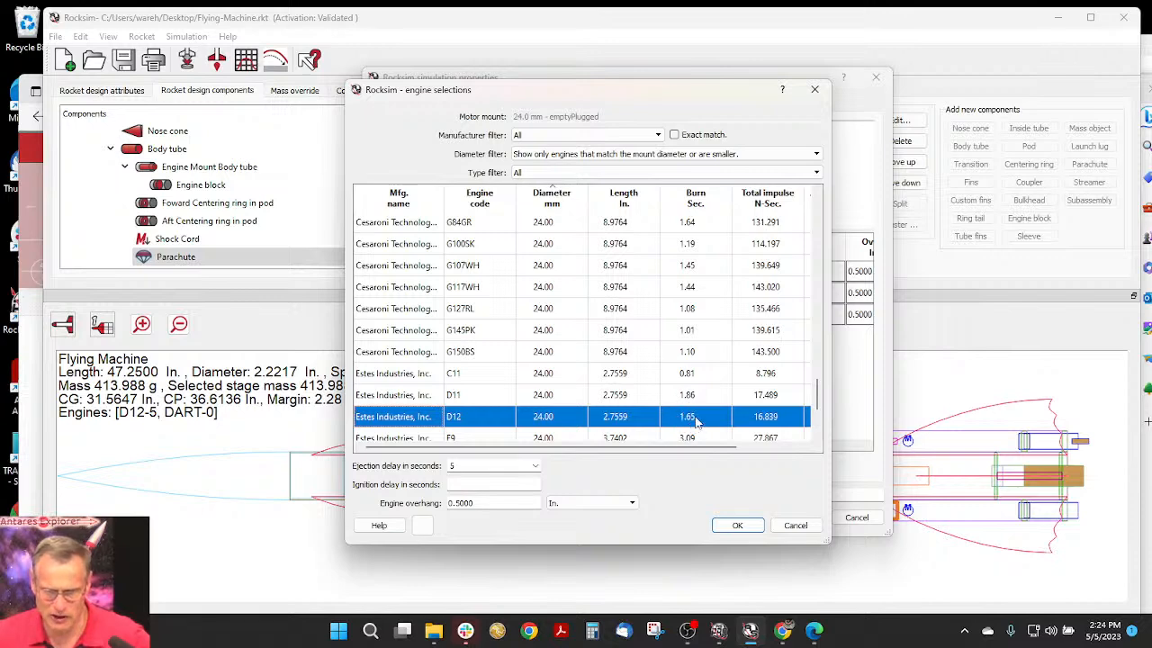
left_click(738, 525)
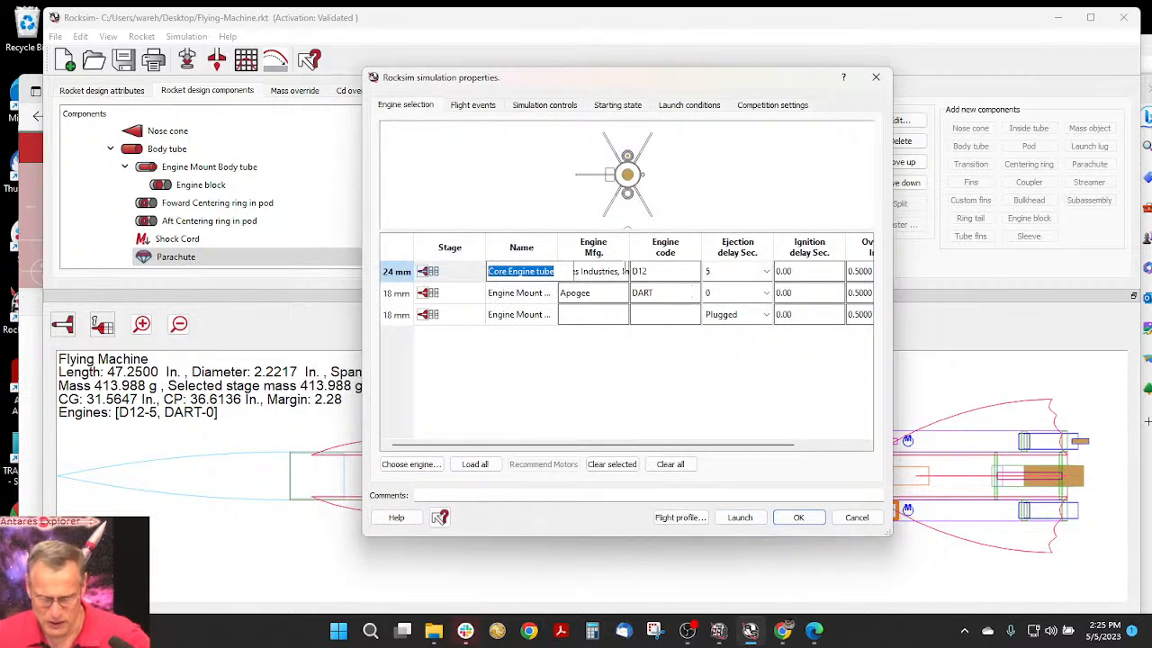
double_click(469, 273)
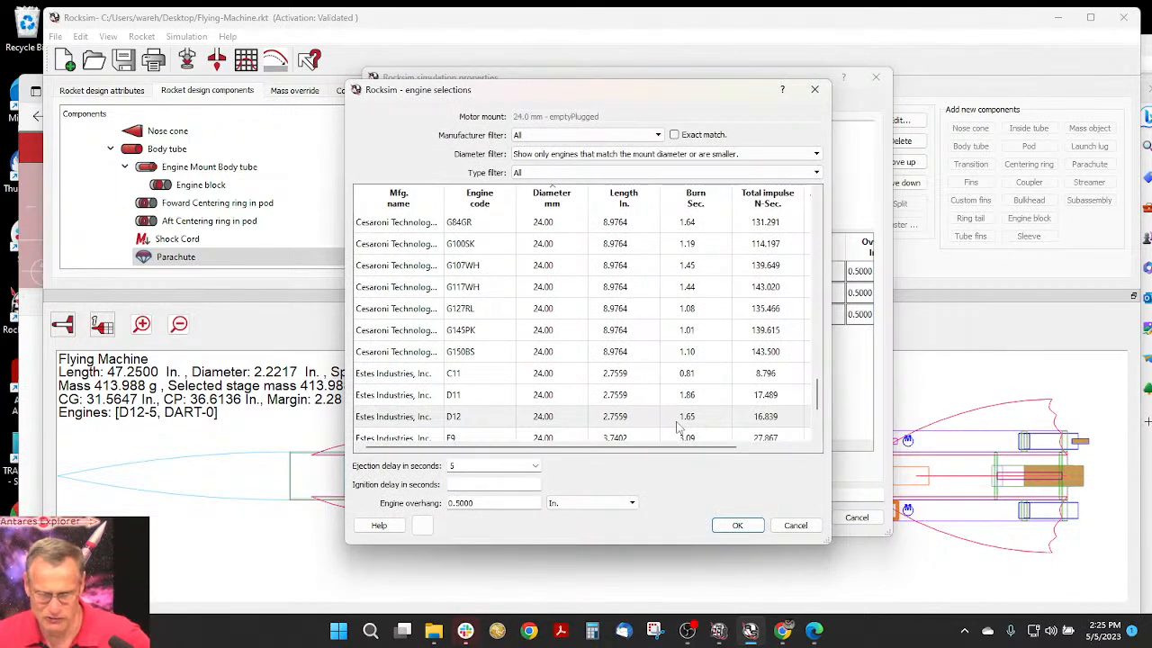
left_click(737, 526)
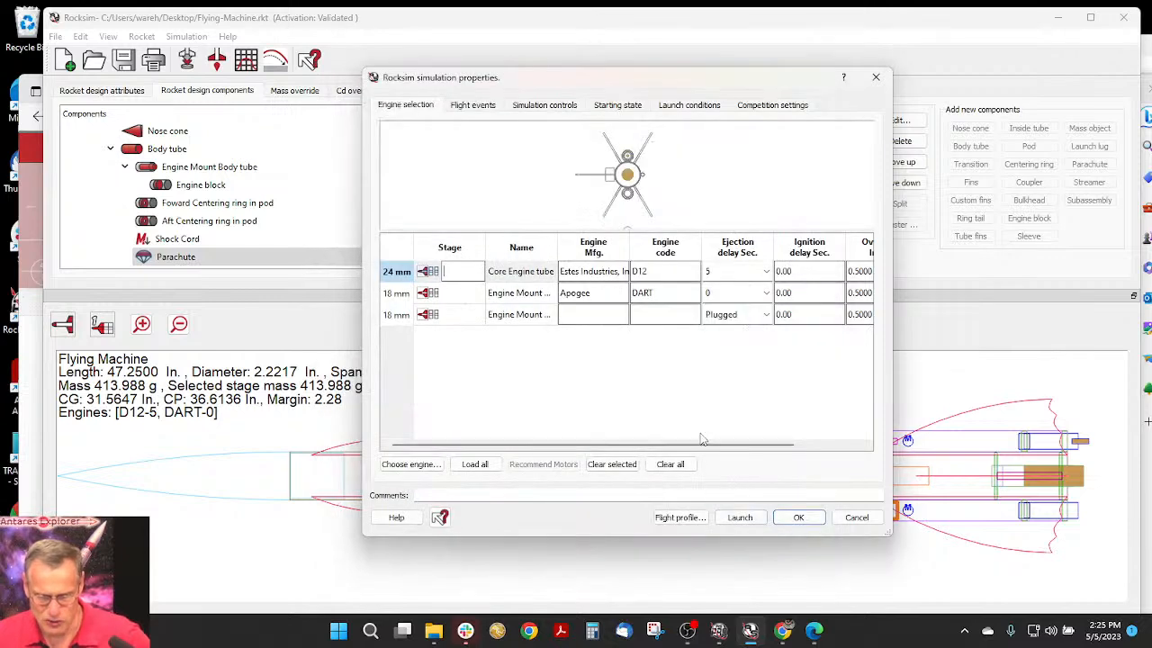
- Set the first pod's DART engine to a 6.65-second ejection delay and load the same engine into all matching mounts
left_click(746, 300)
left_click(734, 297)
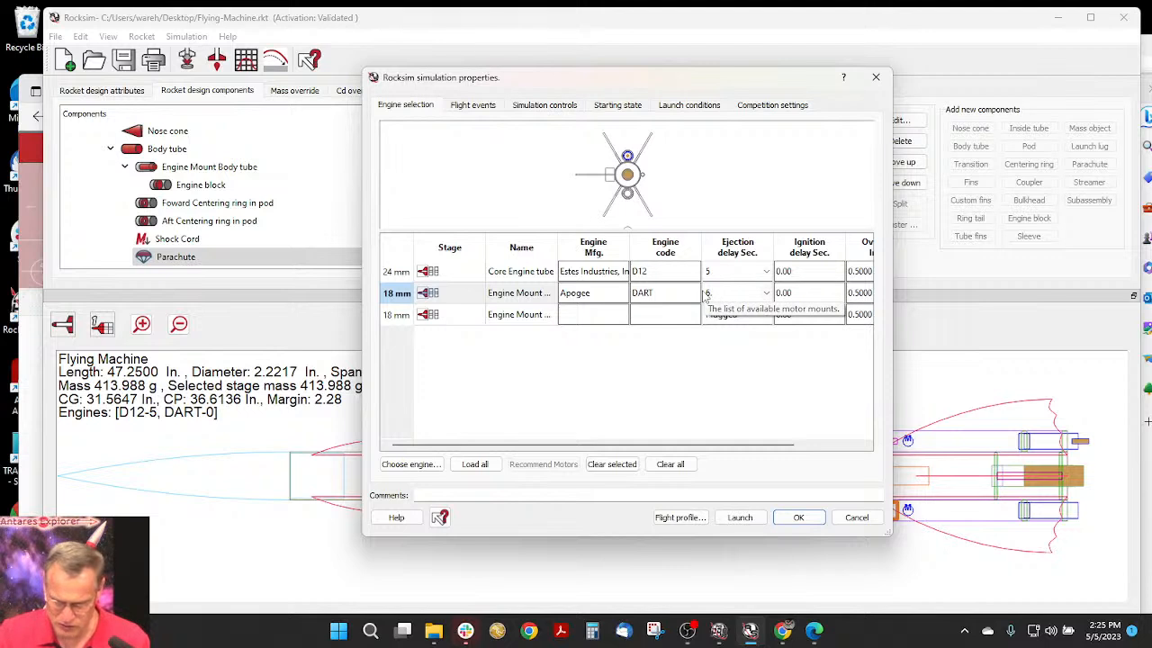
key("Tab")
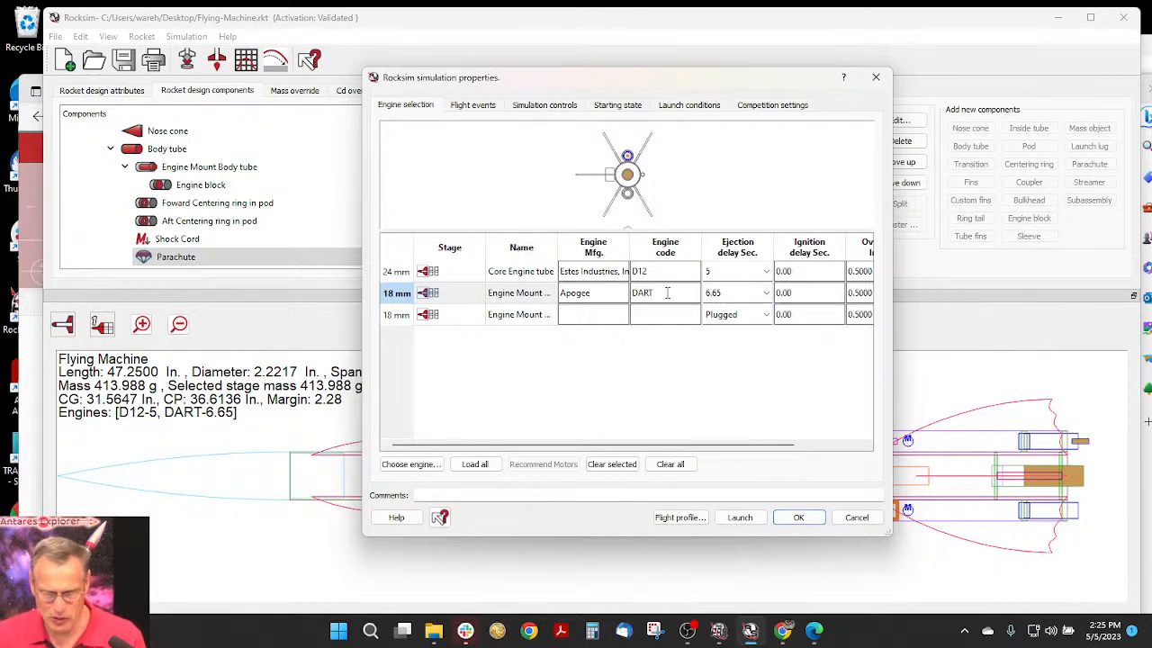
left_click(510, 294)
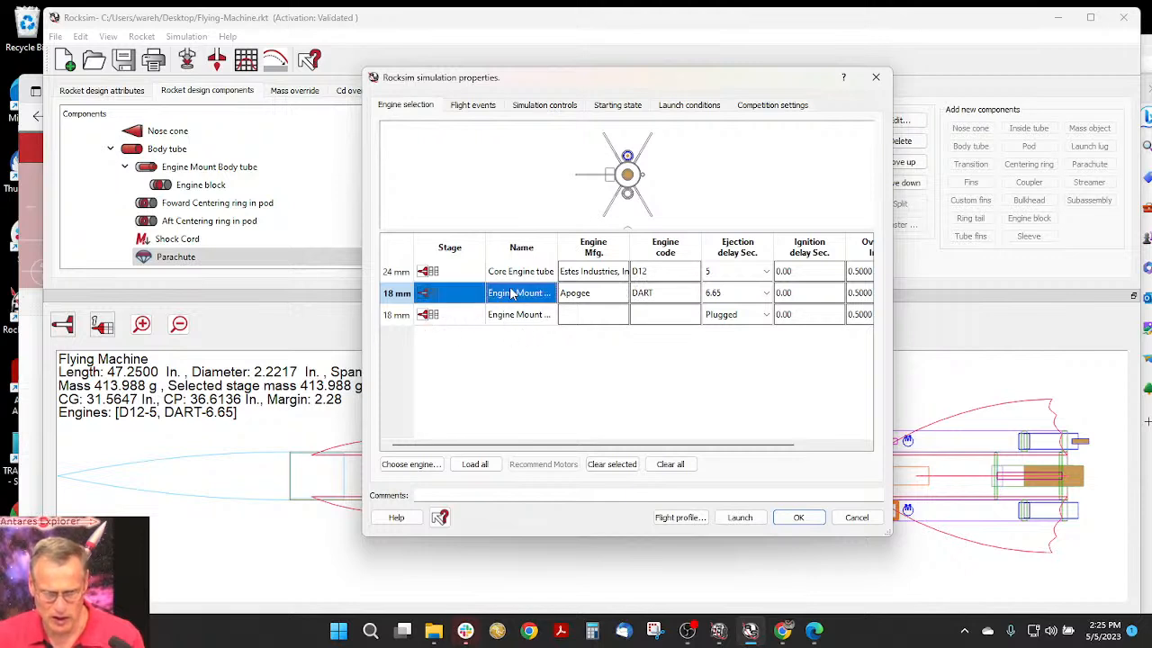
left_click(476, 467)
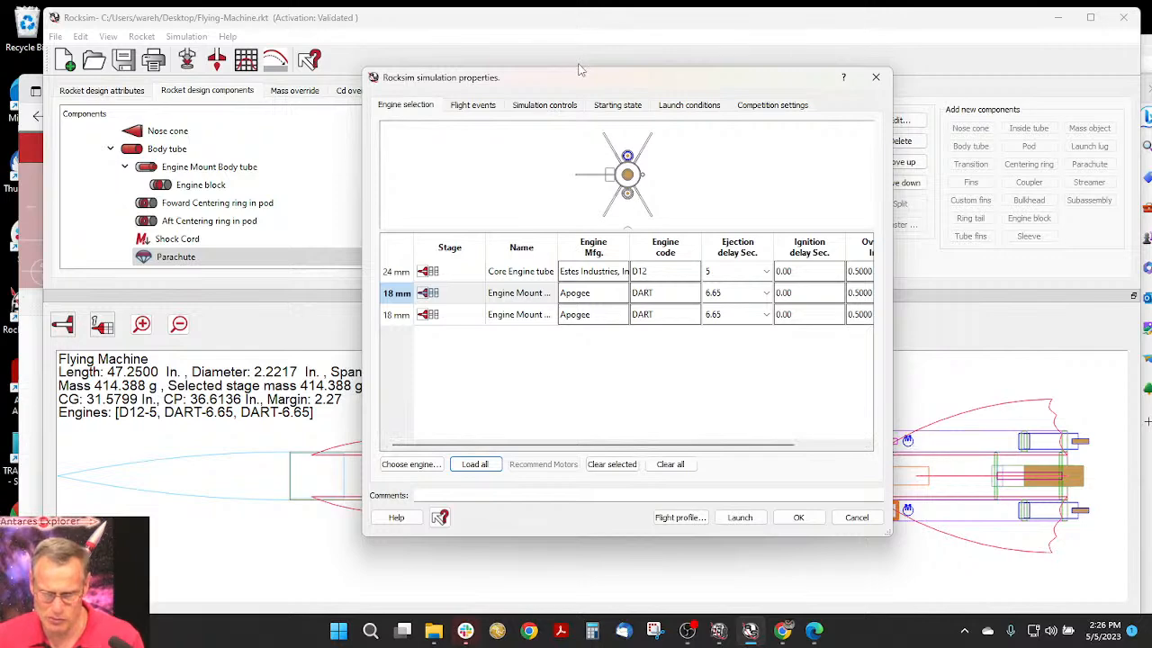
- Review the deployment events of the parachutes and streamer, widening the device and event description columns to read them in full
left_click(472, 106)
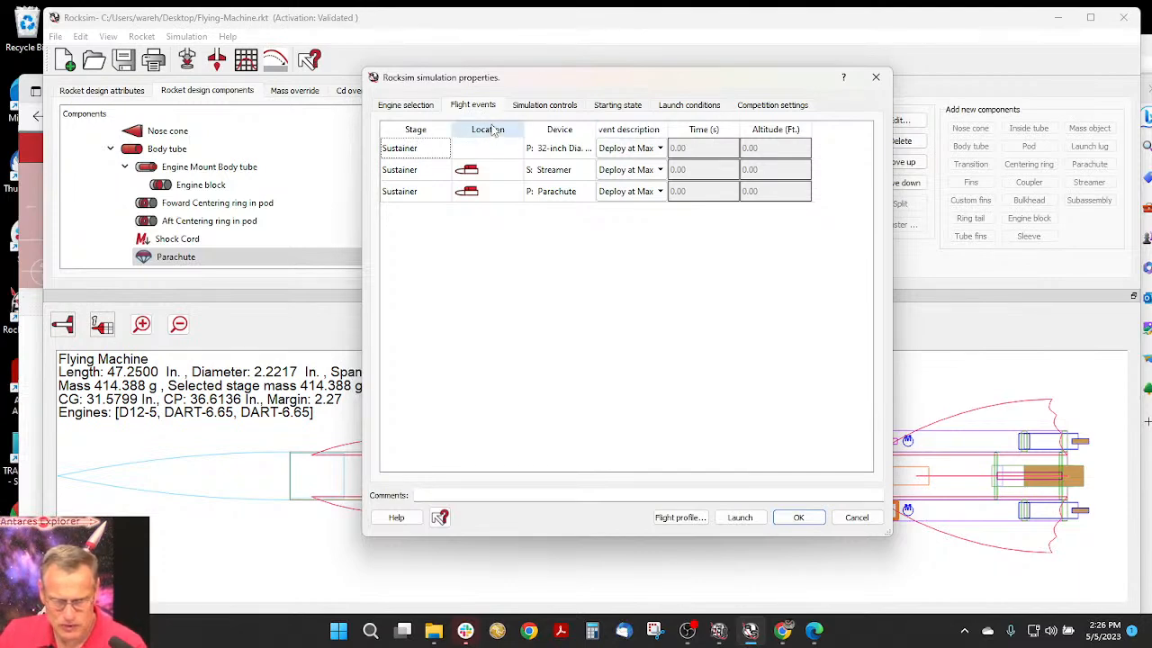
left_click_drag(511, 85, 506, 93)
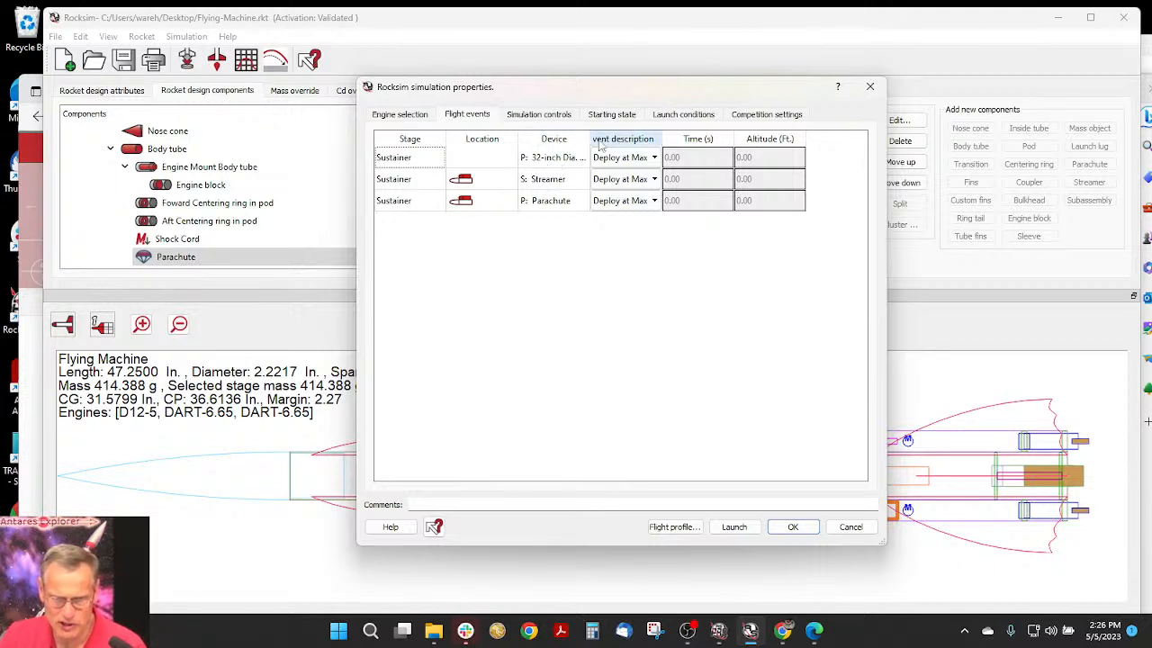
left_click_drag(591, 135, 633, 132)
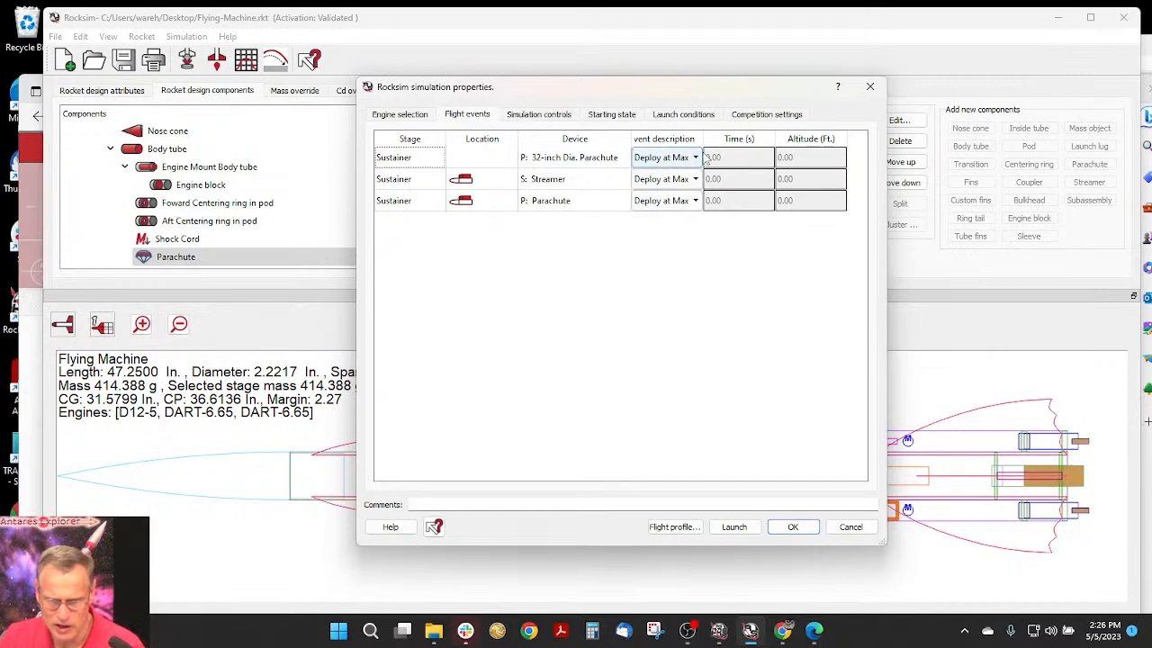
left_click_drag(703, 139, 784, 135)
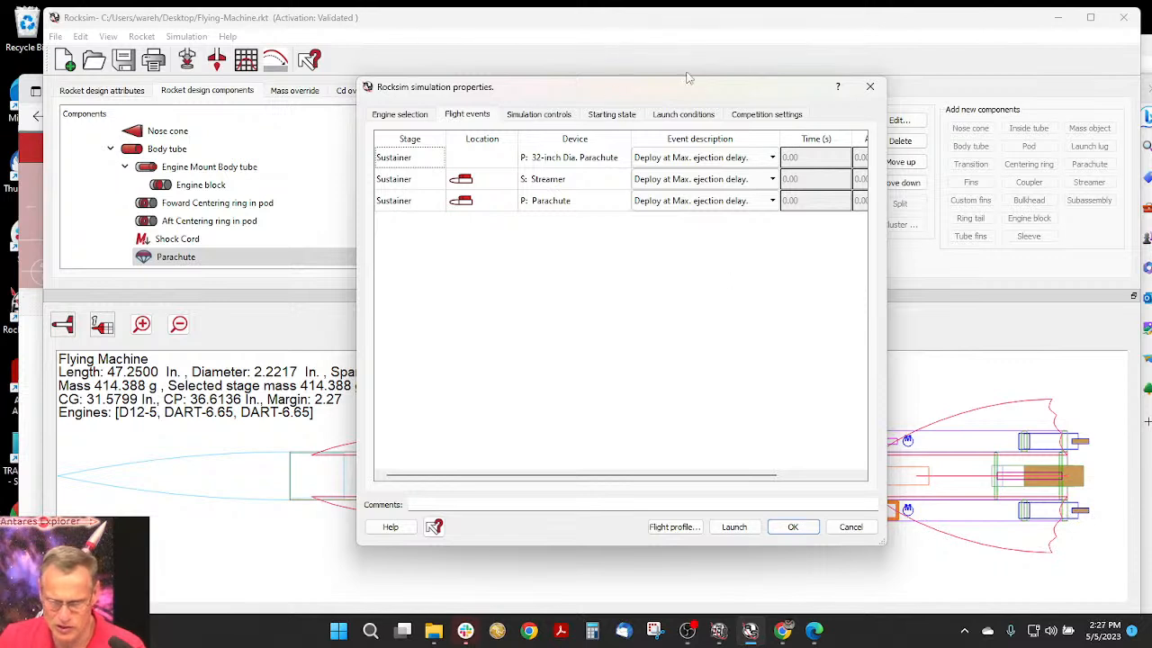
left_click_drag(690, 475, 765, 475)
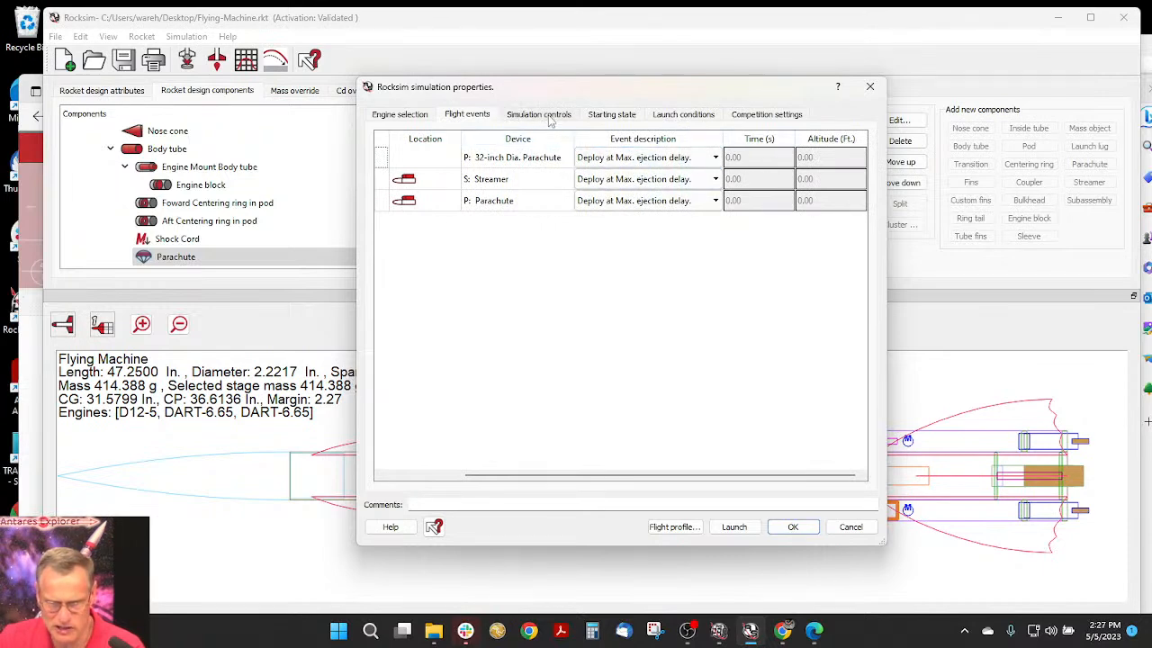
- Check the starting state and launch wind conditions, run the simulation with its 2D flight profile, and close the profile
left_click(610, 115)
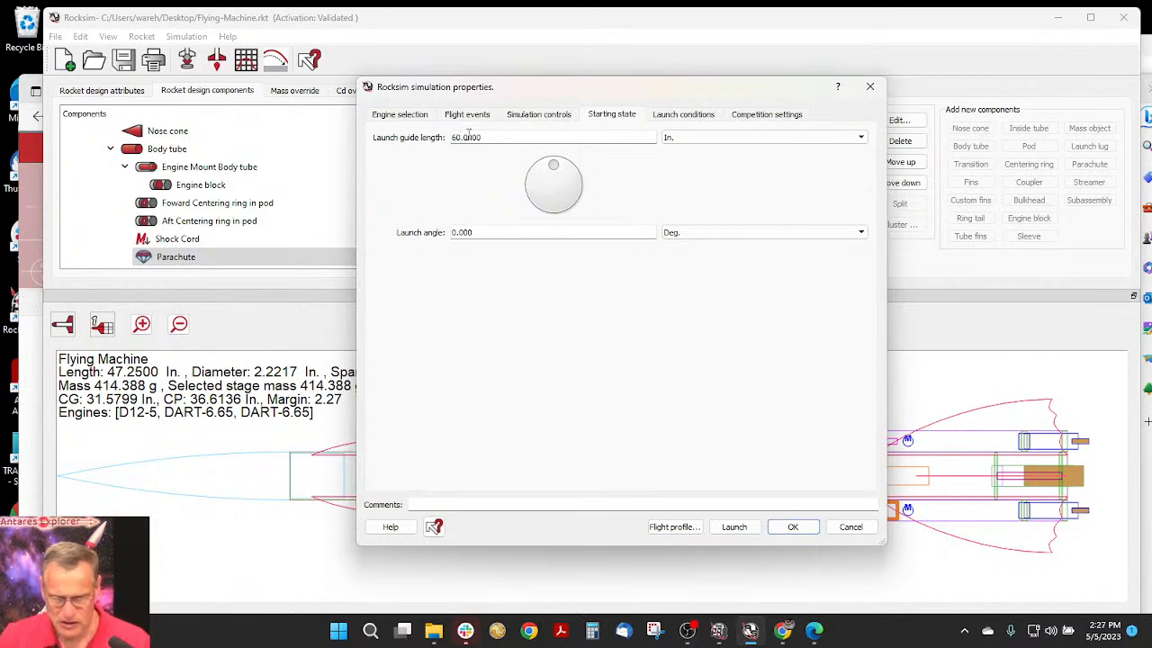
left_click(693, 115)
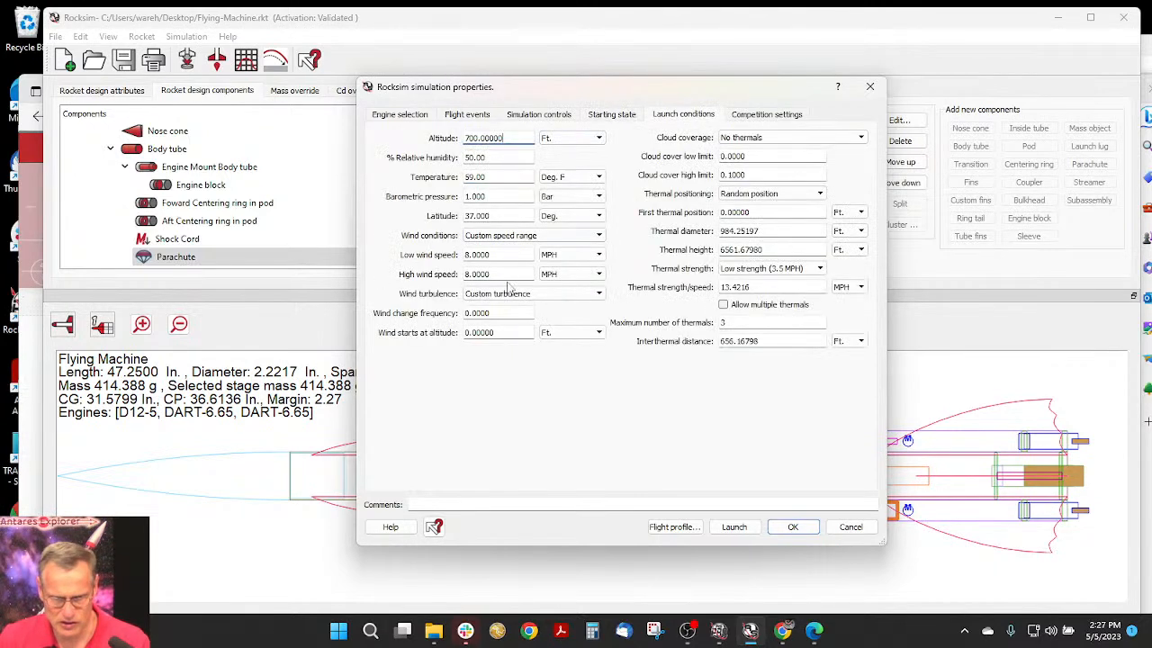
left_click(465, 254)
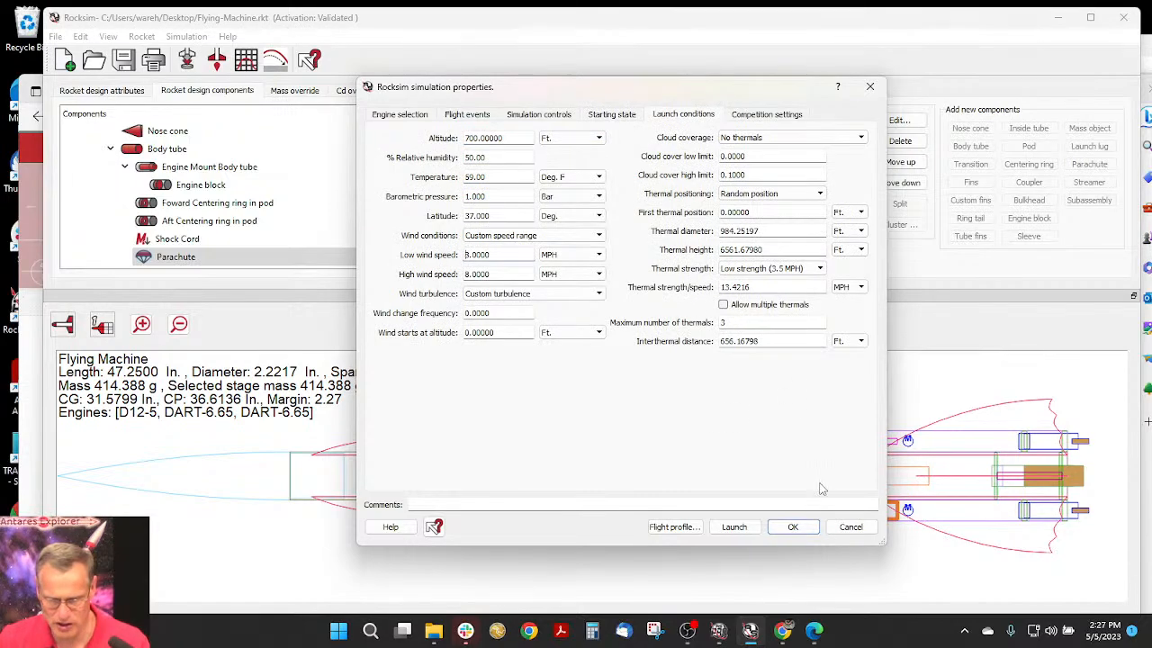
left_click(673, 527)
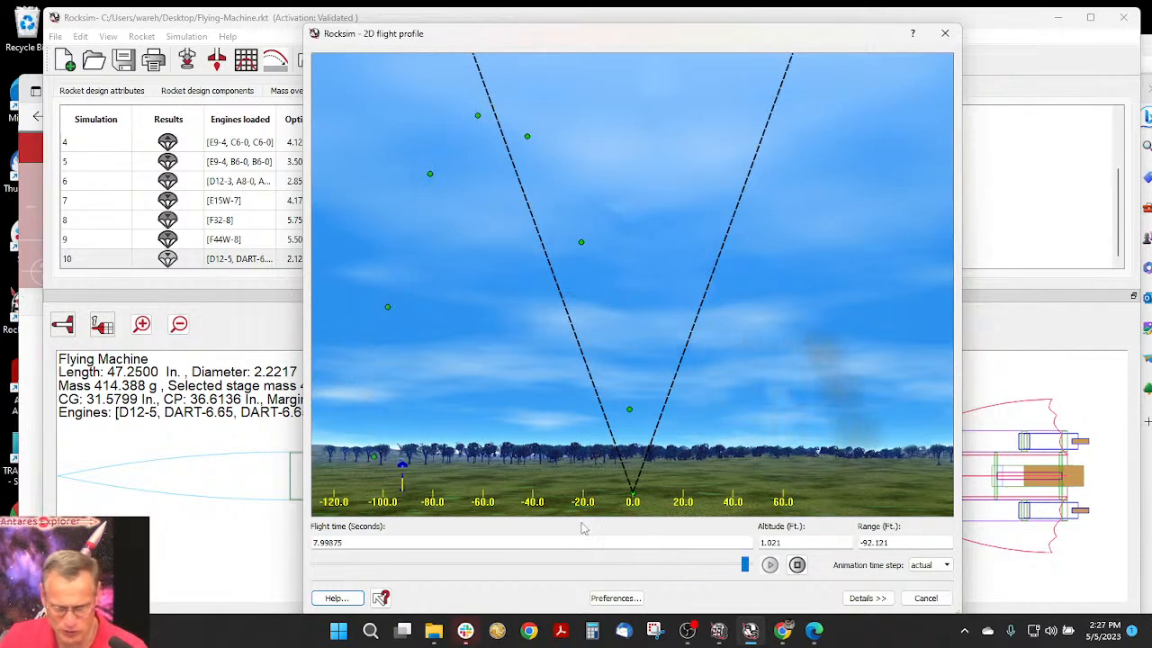
left_click(927, 599)
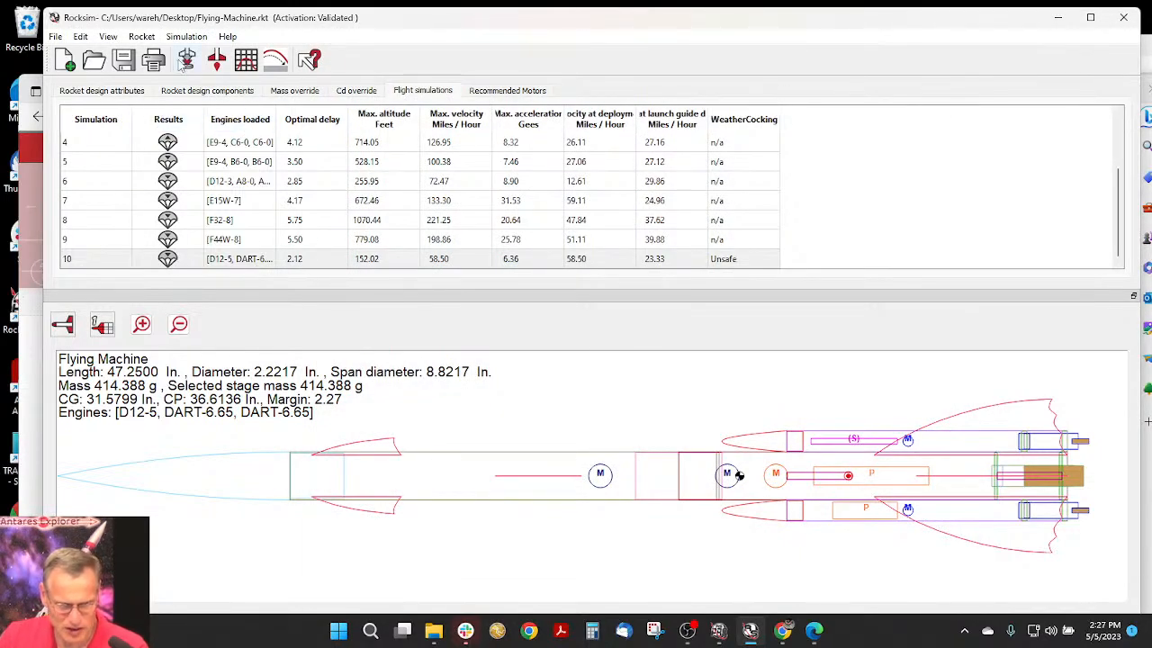
- Prepare another simulation with an Aerotech E30T engine and a 4-second ejection delay in the 24 mm core engine tube
left_click(189, 59)
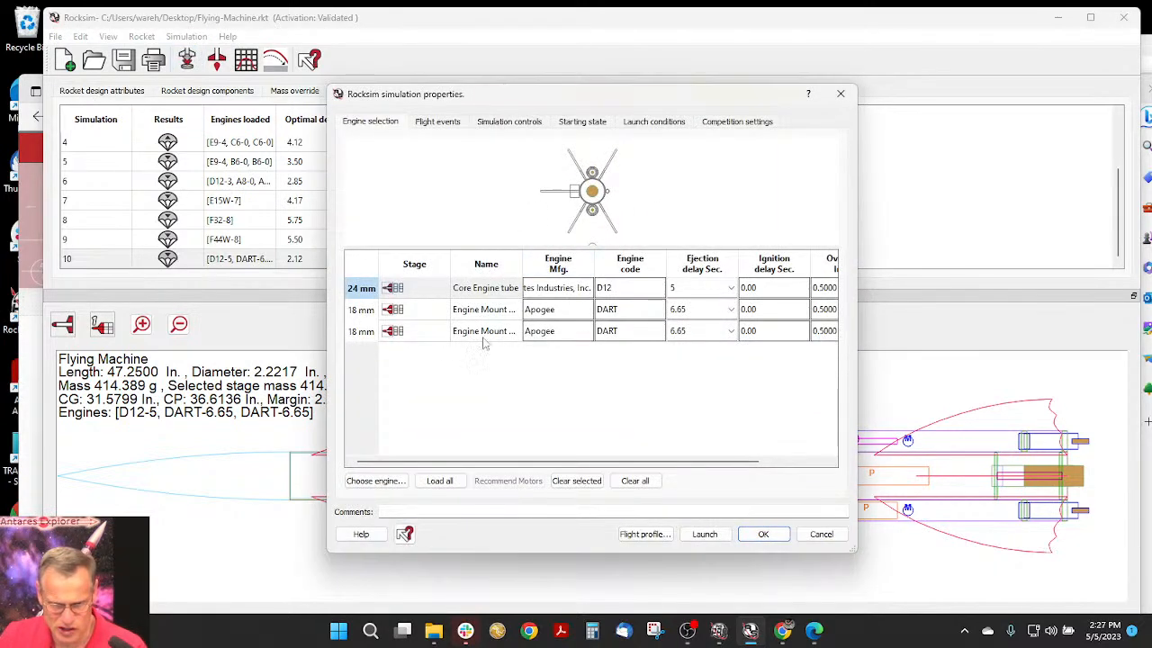
left_click(376, 480)
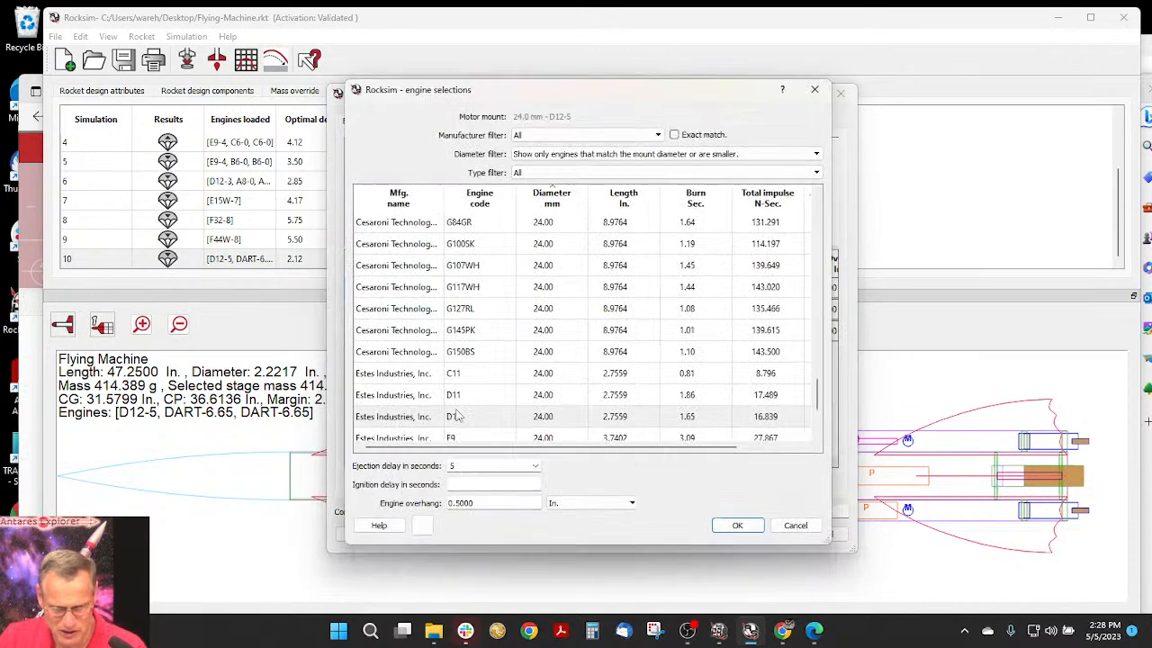
scroll(536, 347, "down", 2)
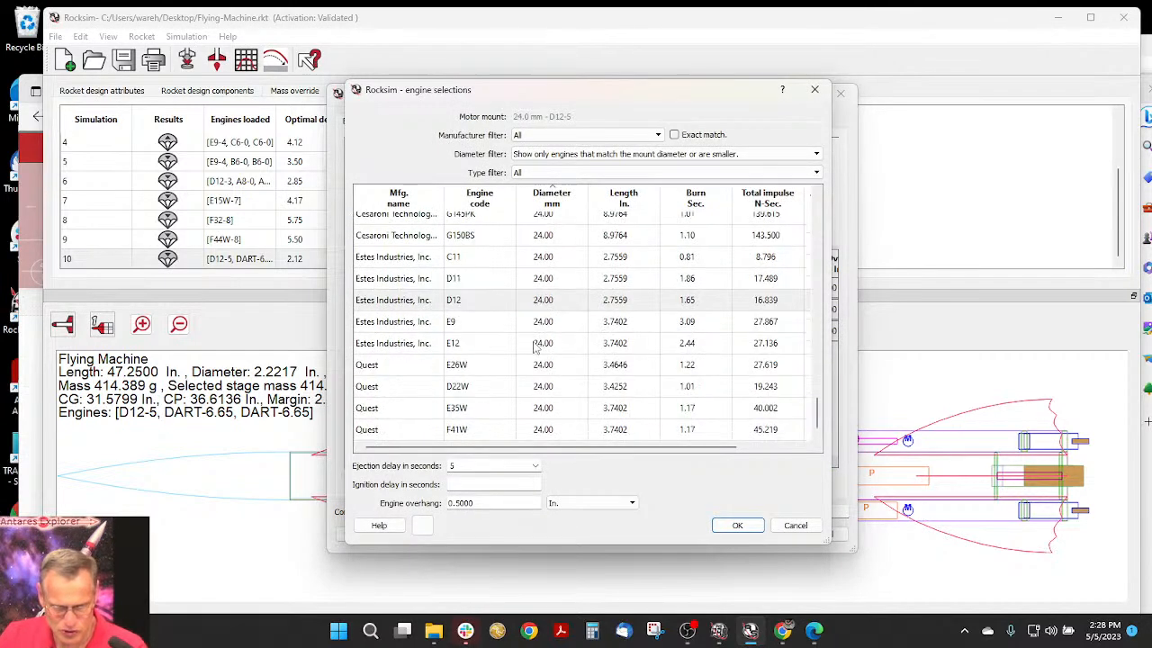
scroll(535, 347, "up", 3)
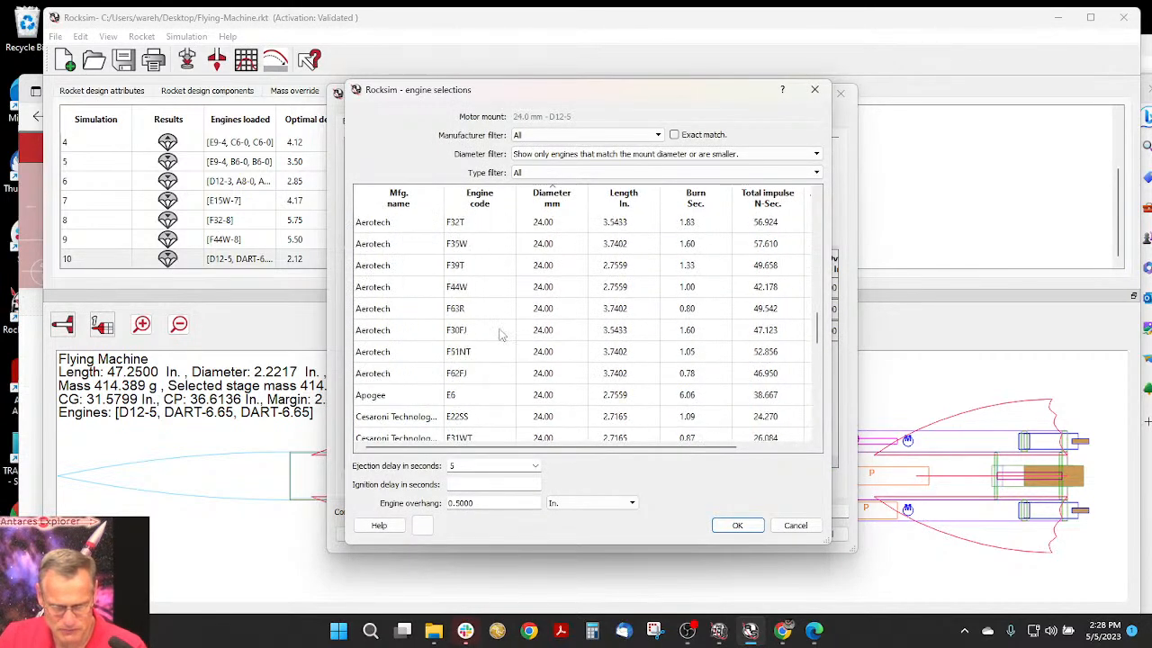
scroll(502, 335, "up", 5)
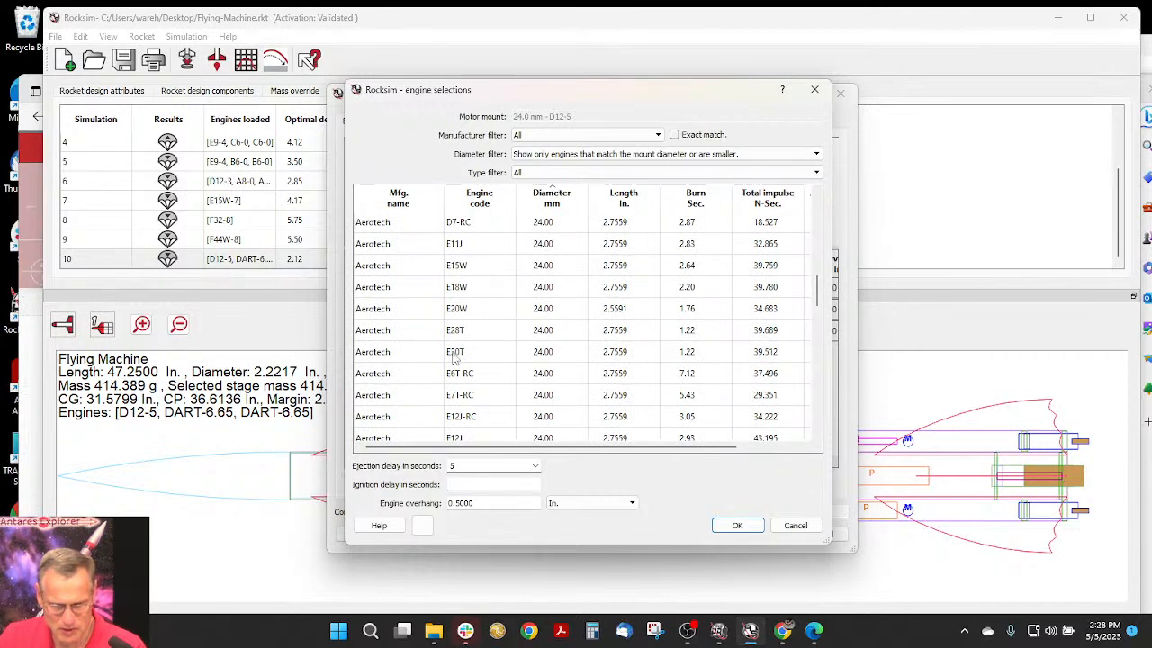
left_click(455, 356)
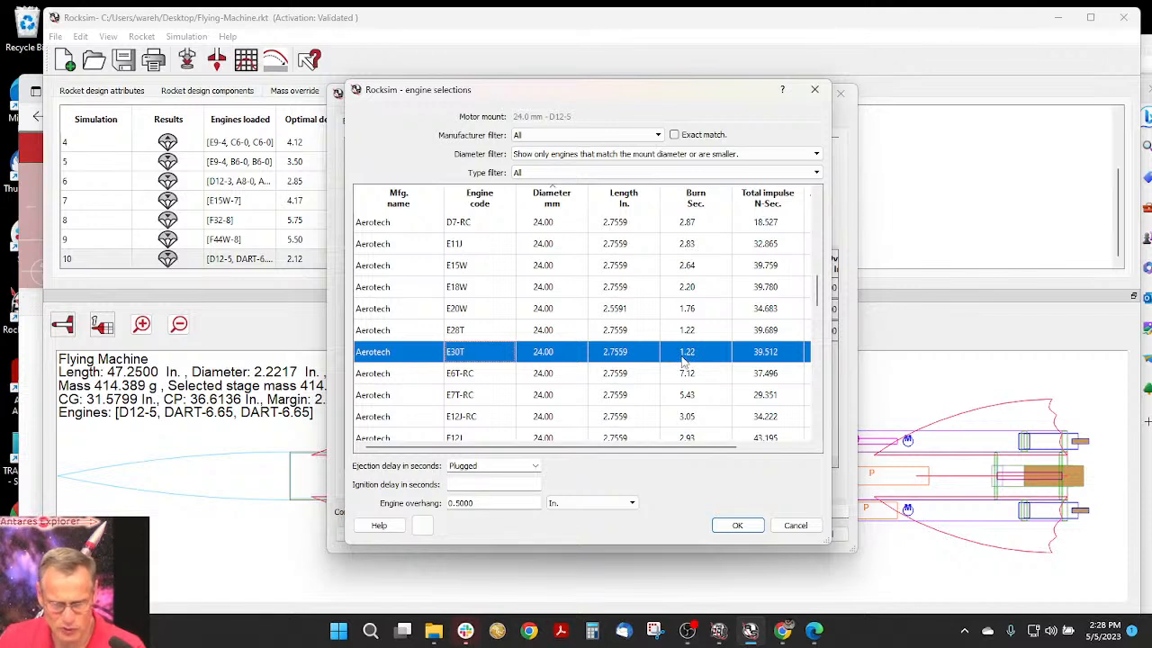
left_click(534, 466)
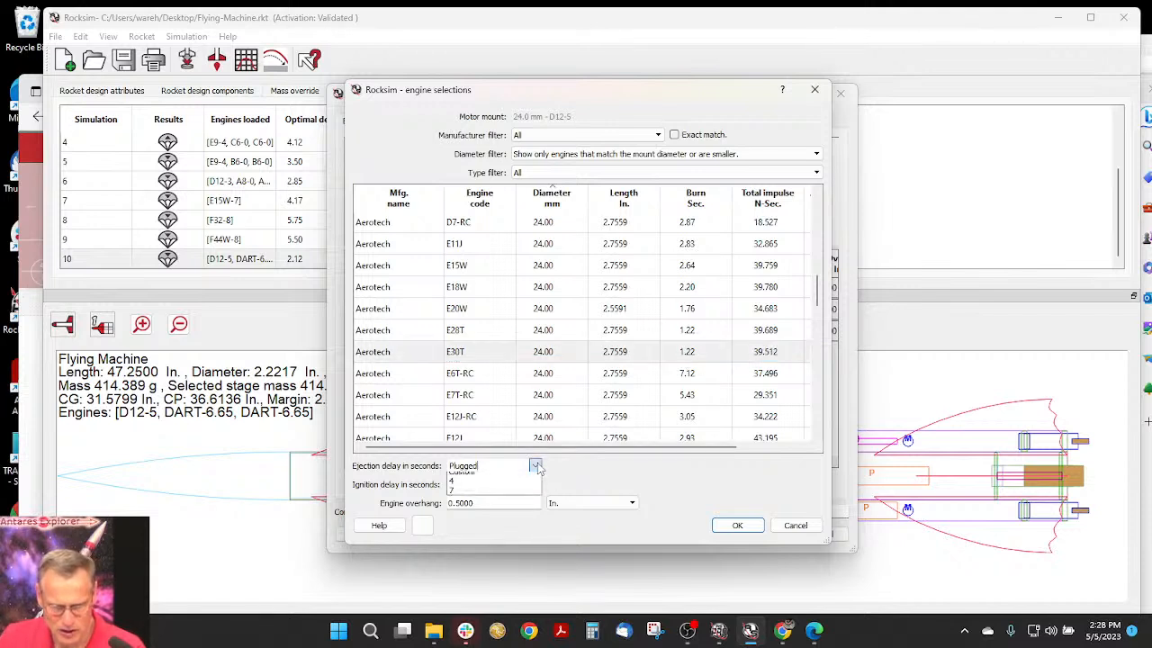
left_click(488, 497)
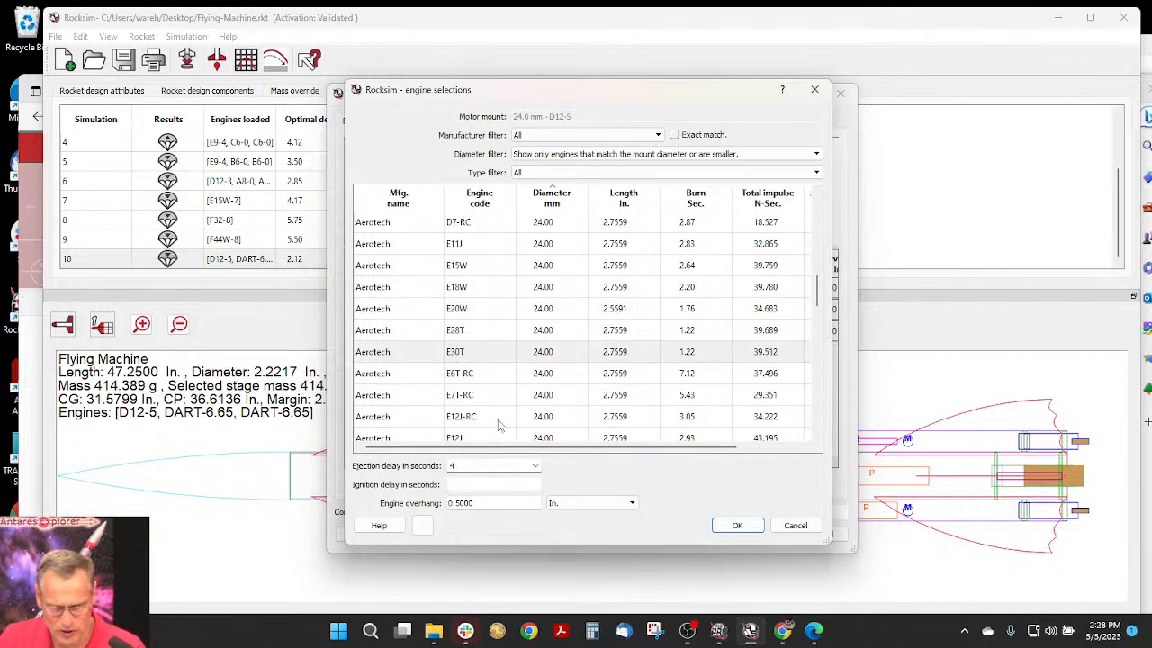
left_click(686, 352)
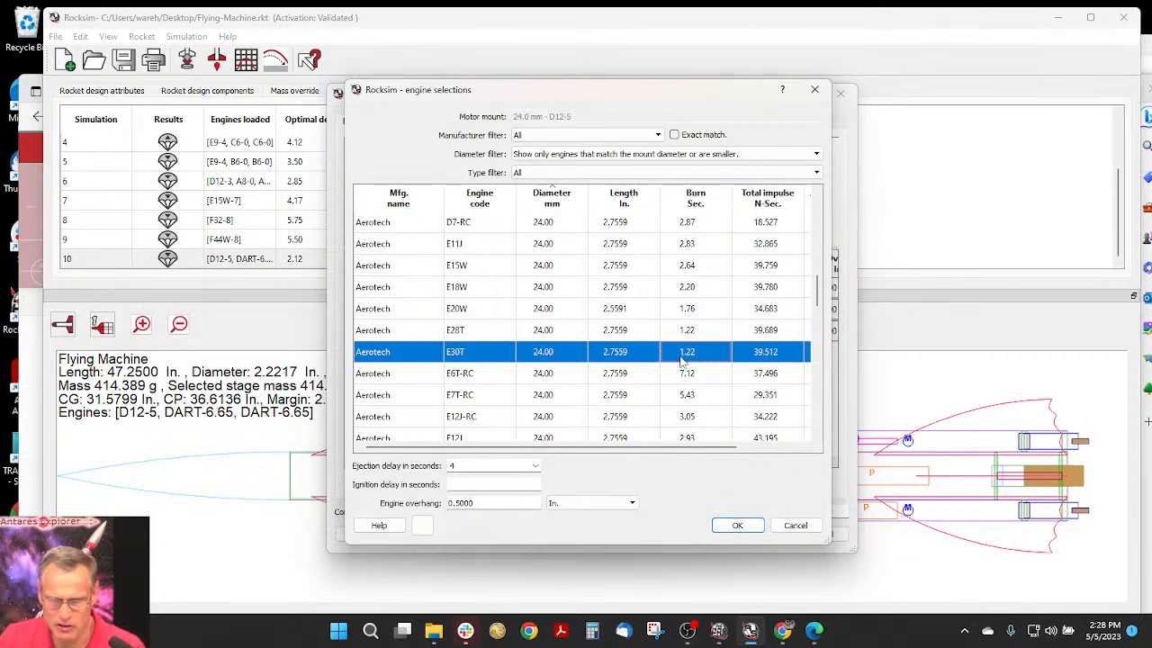
left_click(751, 530)
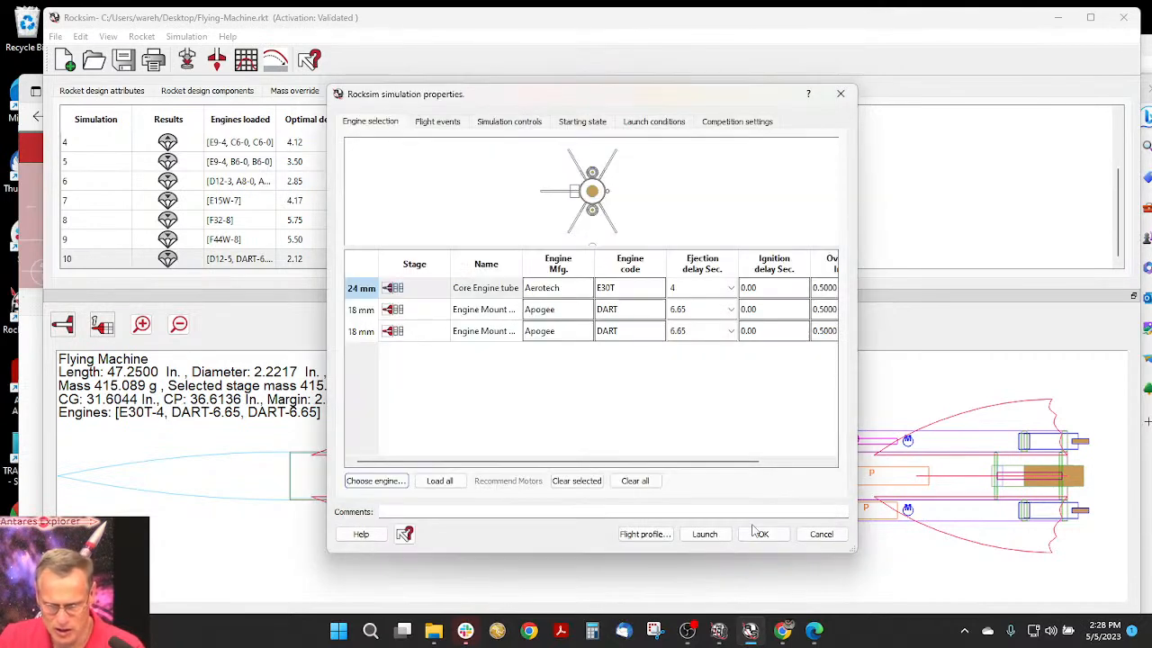
- Set the ejection delay of the DART engines in both 18 mm pod mounts to 5.22 seconds
left_click(695, 310)
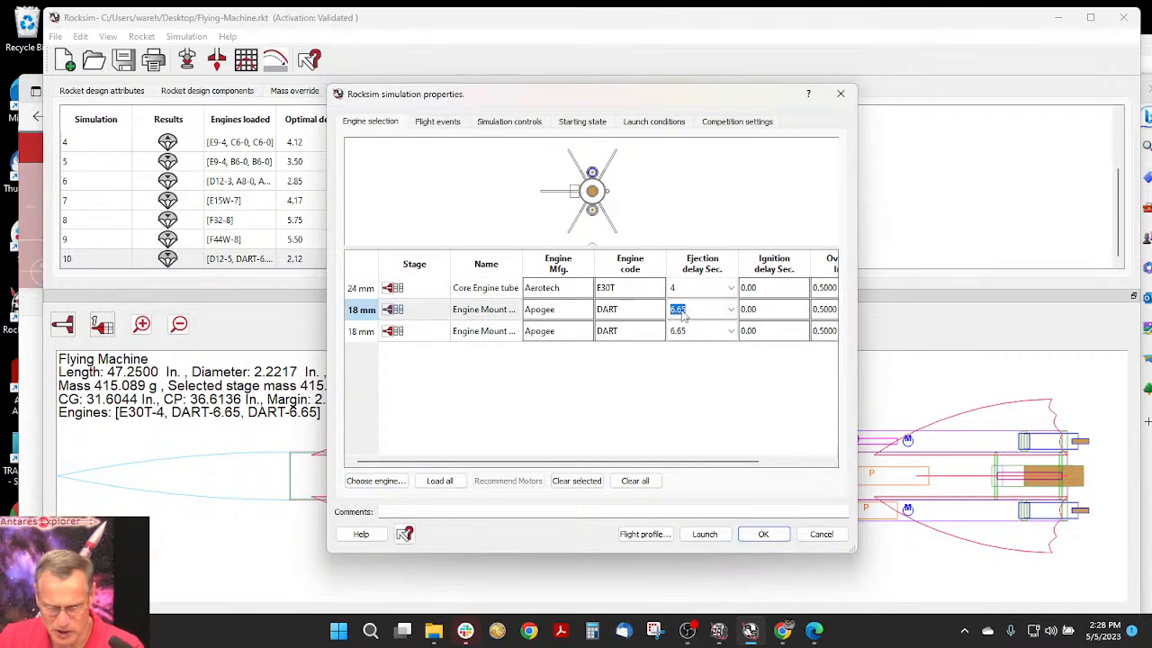
type("5")
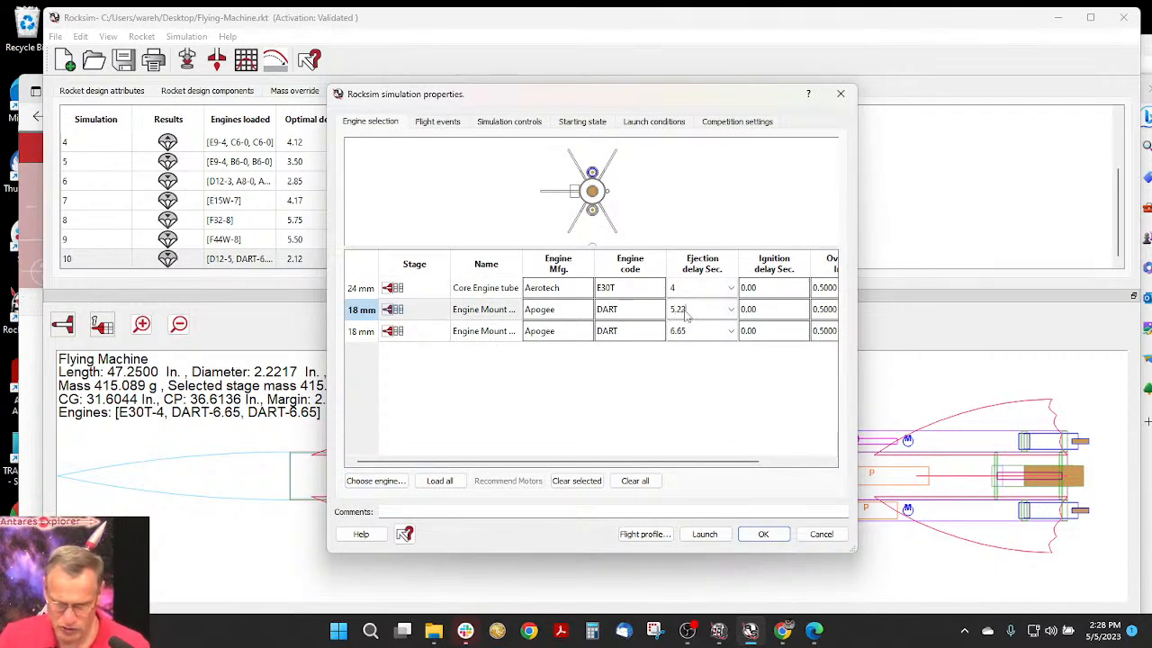
type(".22")
left_click(691, 332)
type("5")
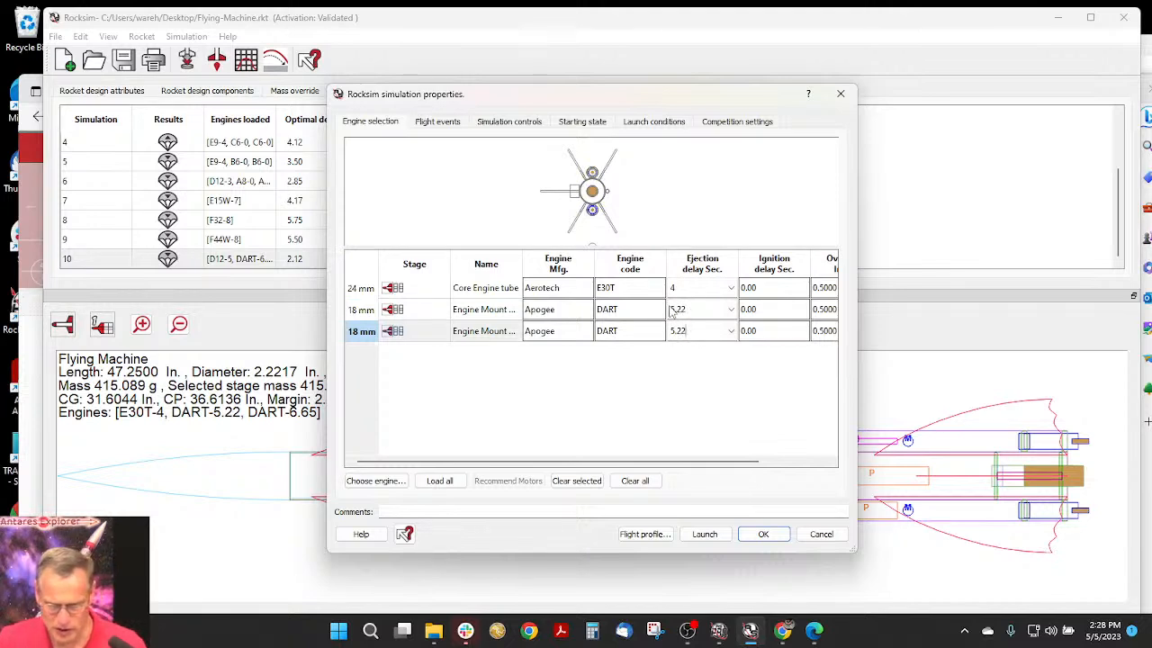
- Run the E30T and DART simulation with its 2D flight profile, play the flight animation further into the descent, and close the profile
left_click(671, 310)
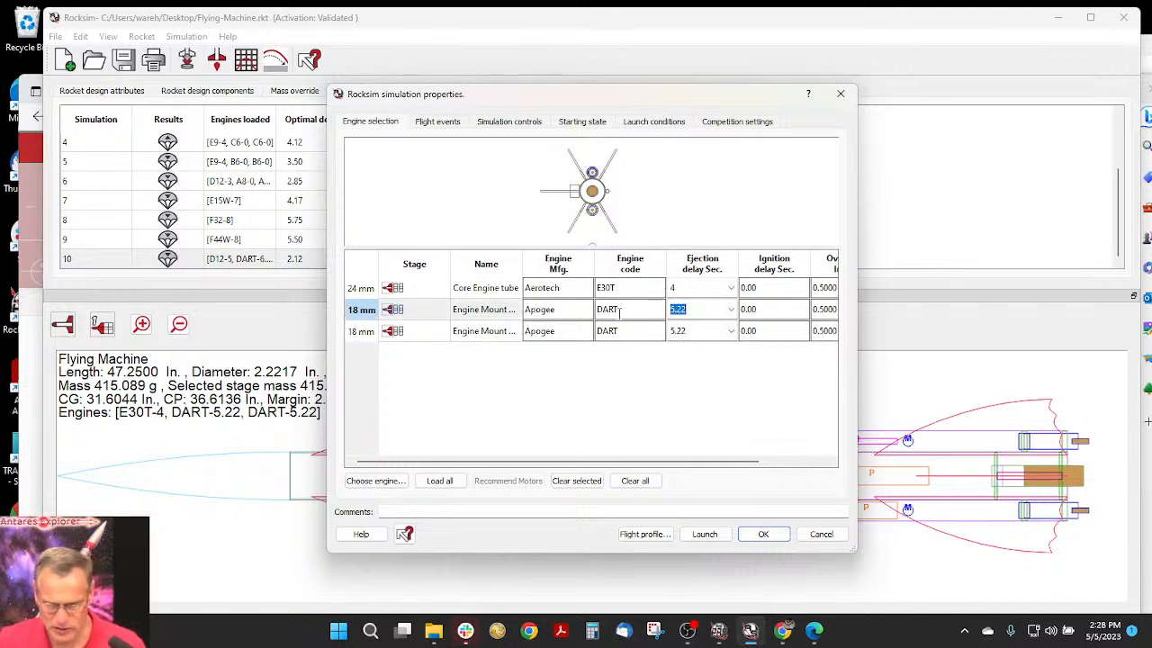
left_click(641, 535)
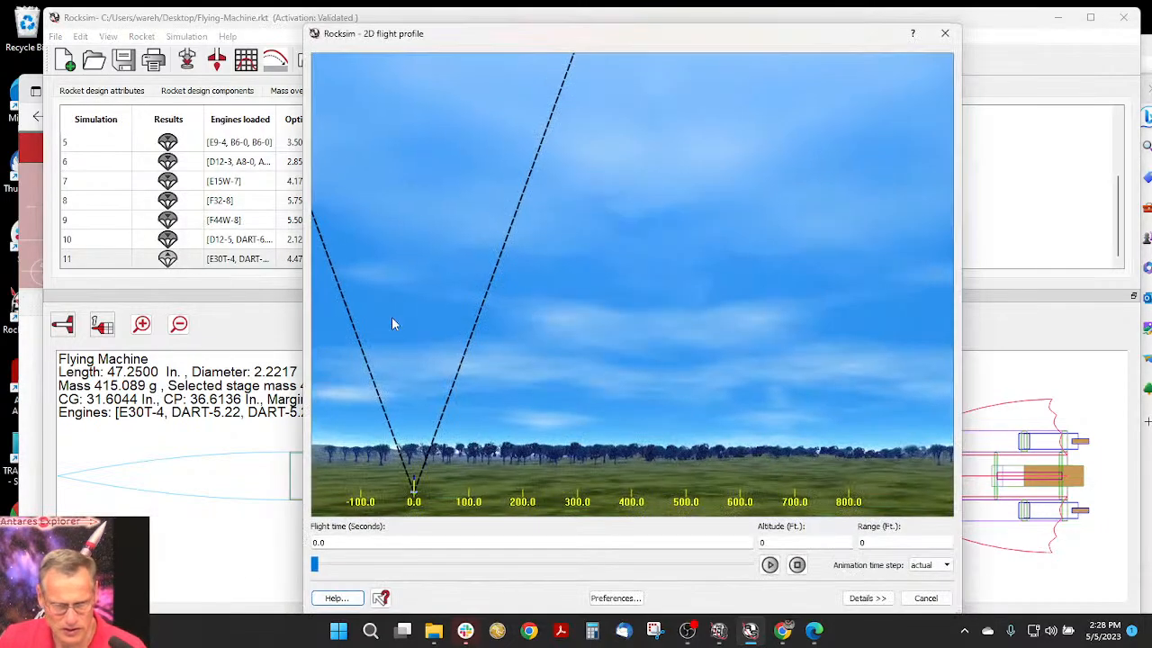
left_click(769, 564)
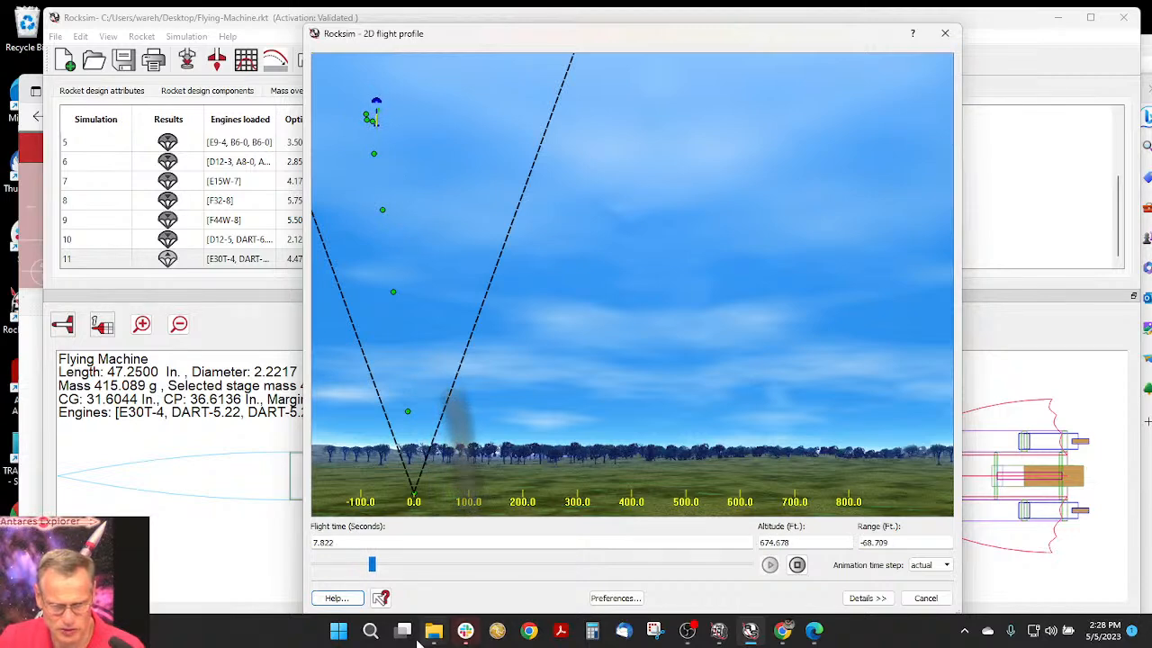
left_click_drag(383, 564, 568, 529)
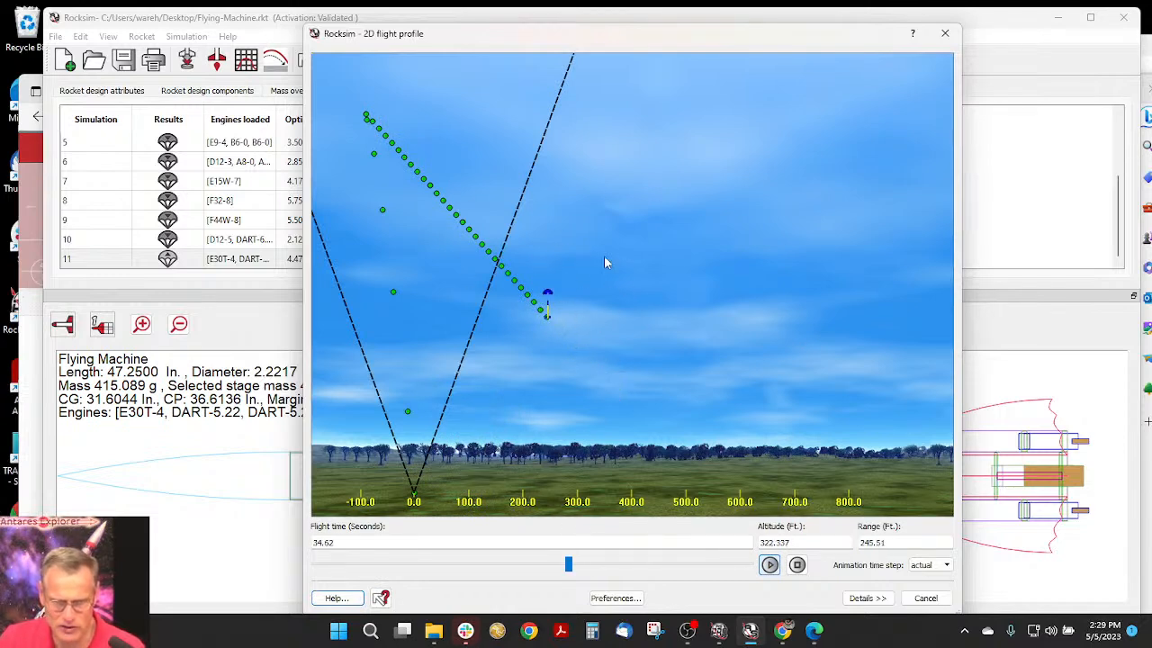
left_click(932, 603)
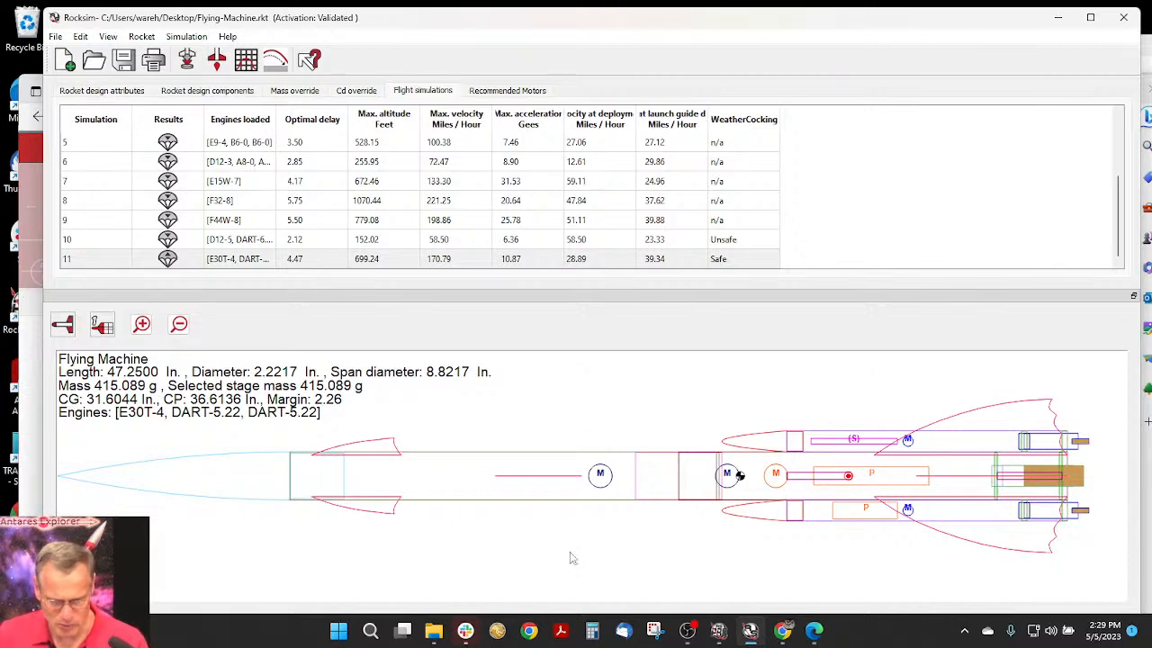
- Open a new Chrome window, load rocksim.com, and reposition and widen the window to show the Launch Visualizer page
right_click(530, 633)
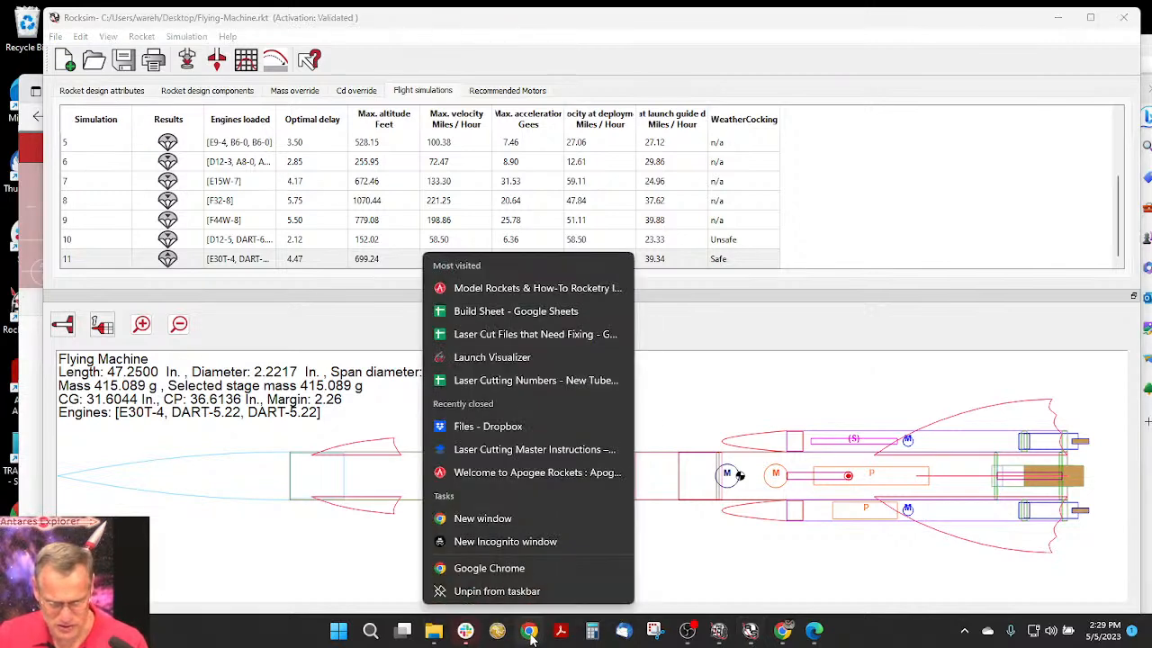
left_click(513, 521)
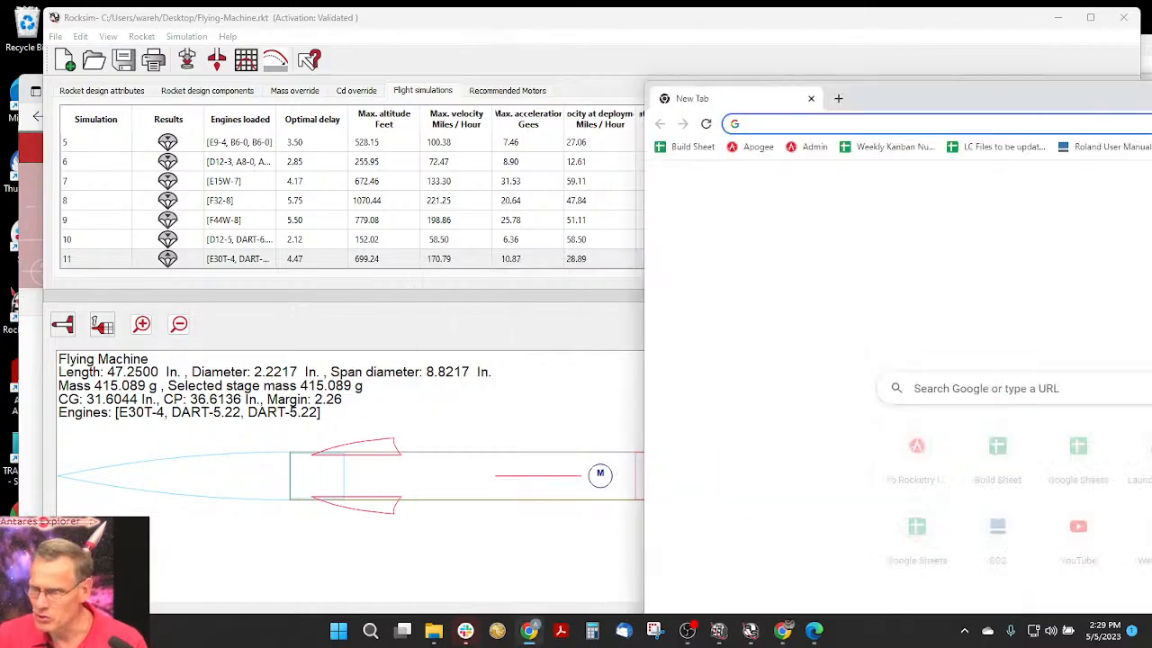
left_click_drag(1151, 96, 733, 33)
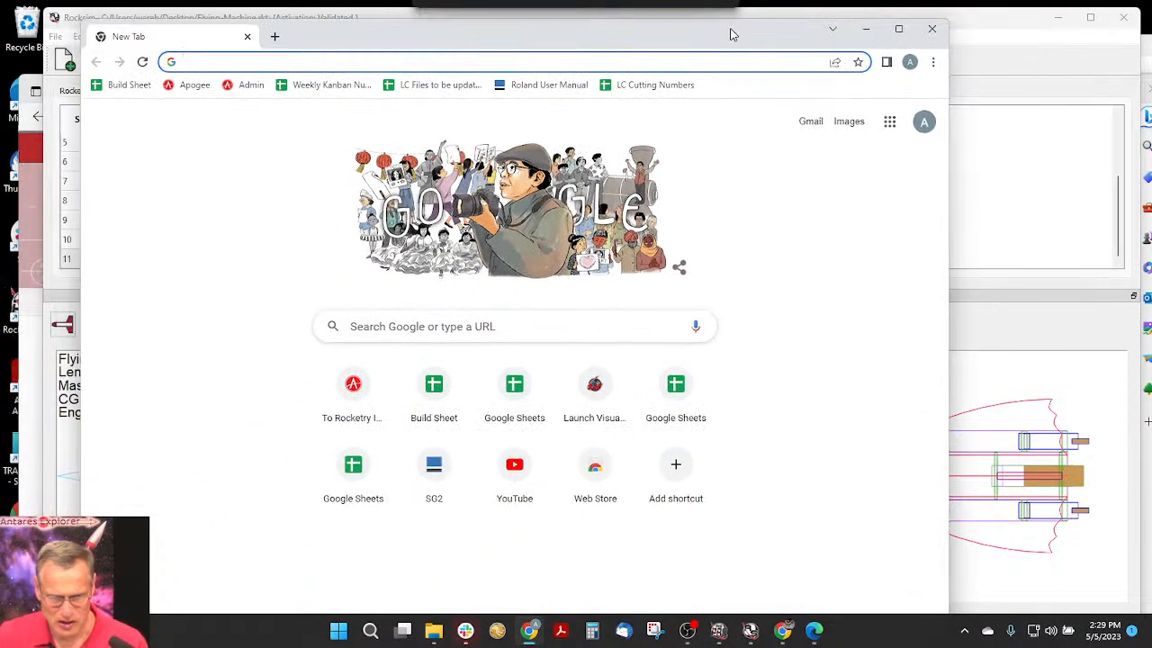
left_click(344, 60)
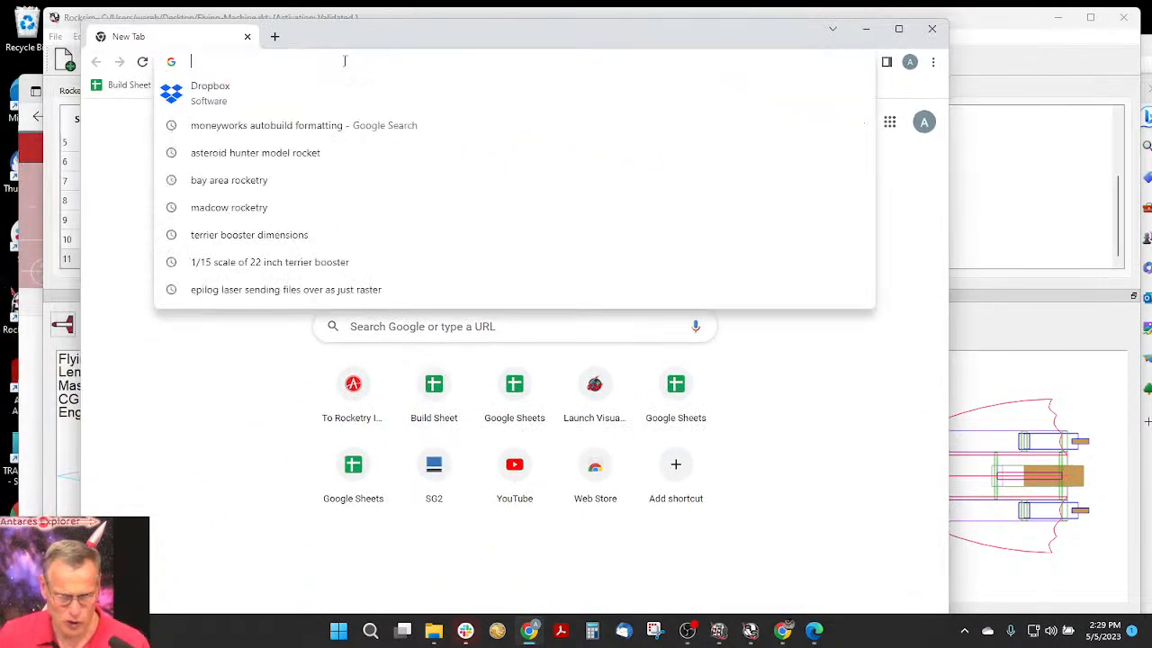
type("rock")
key("Return")
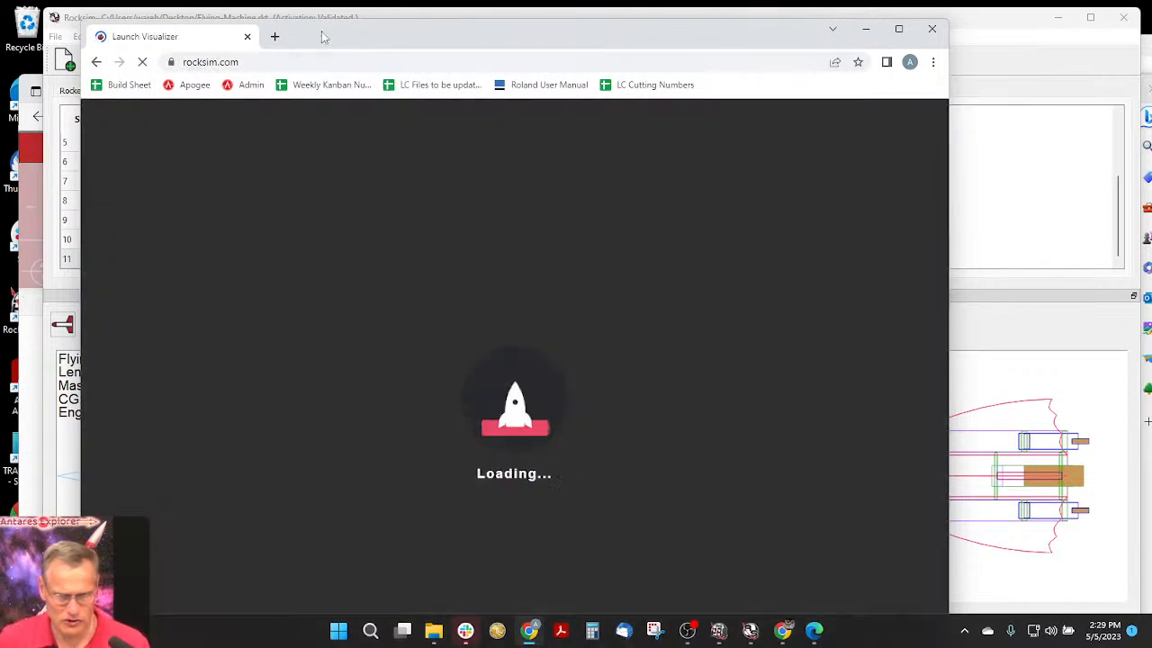
left_click_drag(327, 32, 335, 22)
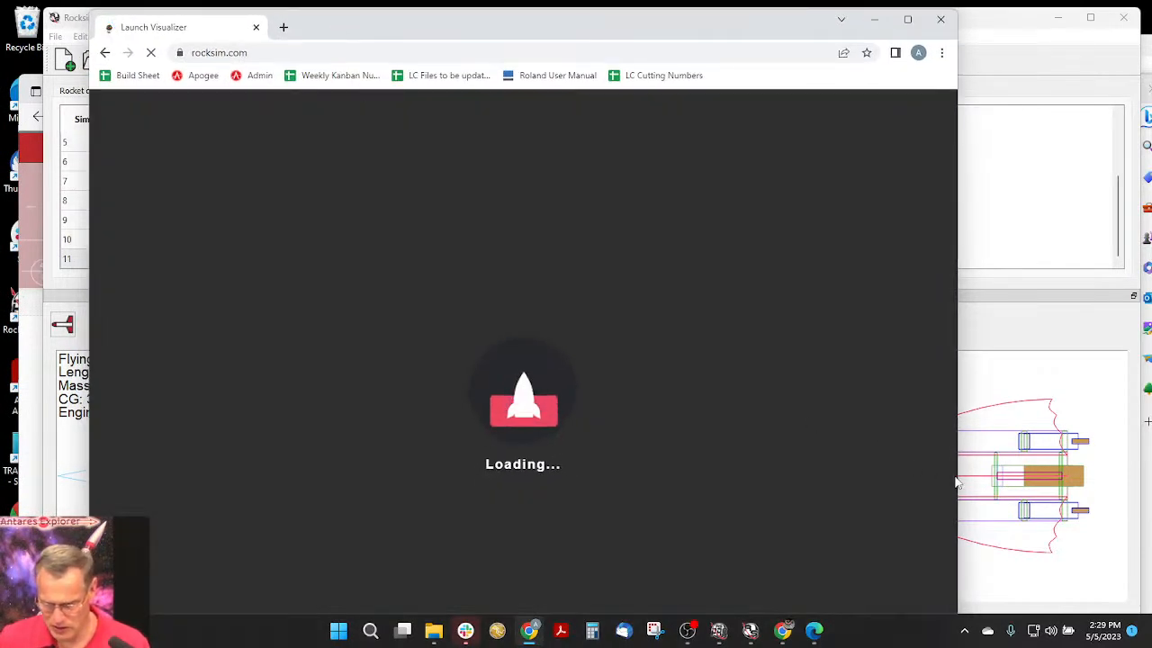
left_click_drag(958, 476, 1105, 462)
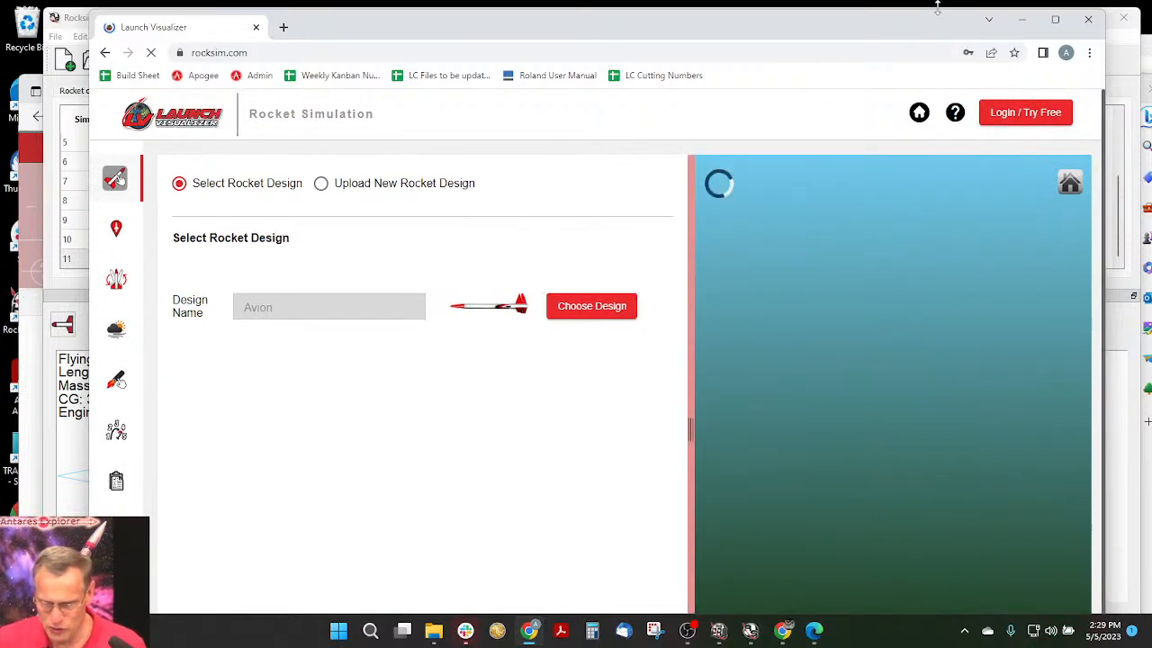
left_click_drag(941, 9, 920, 28)
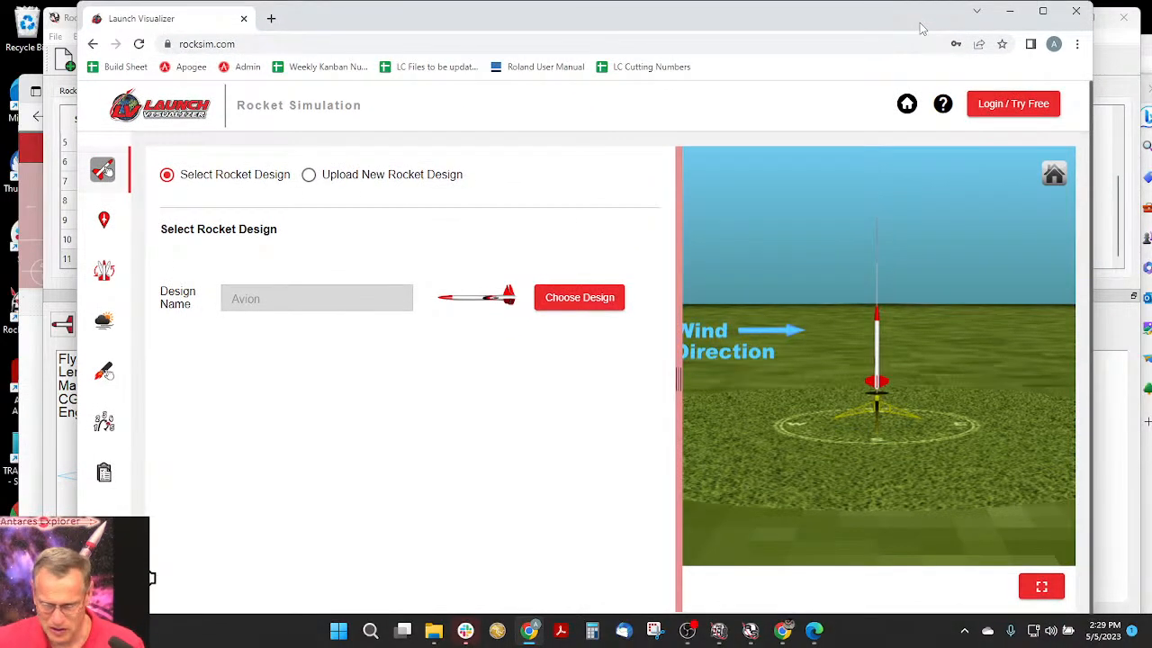
- Sign in to Launch Visualizer with the saved account e-mail and password, and choose to upload a new rocket design
left_click(1034, 102)
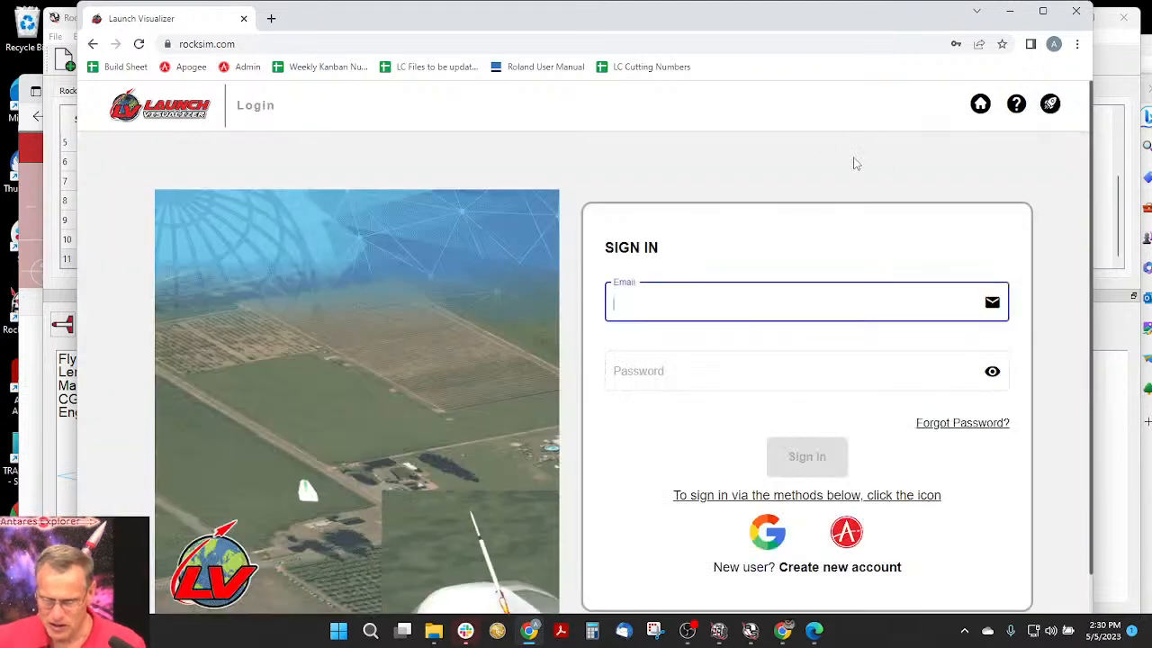
left_click(678, 300)
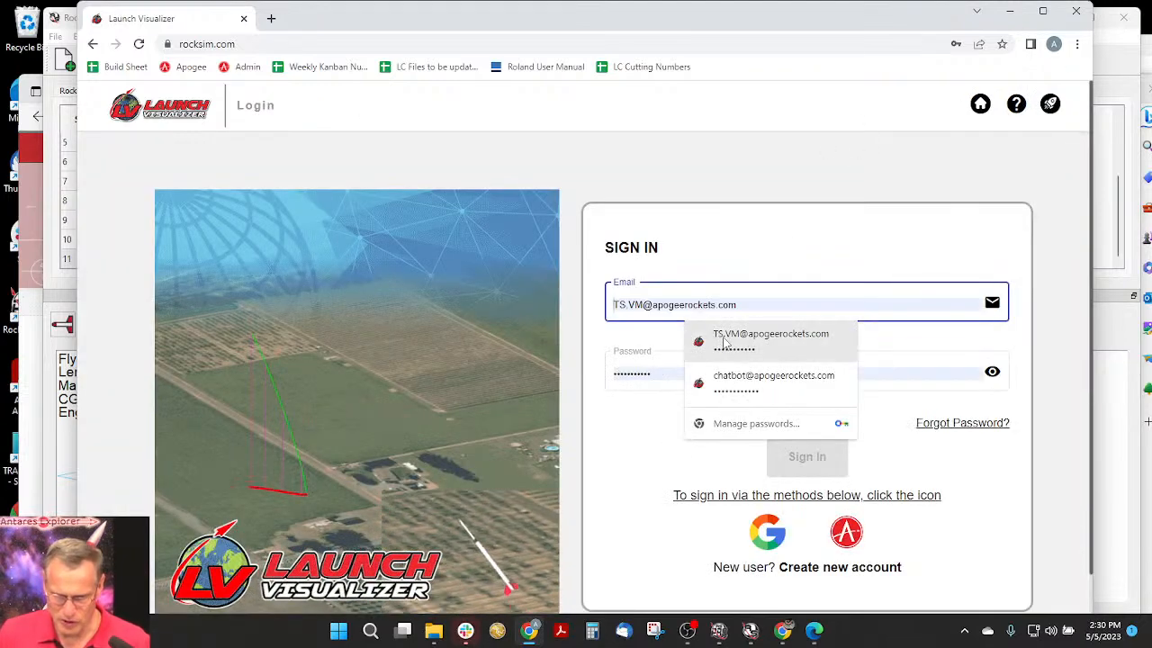
left_click(725, 343)
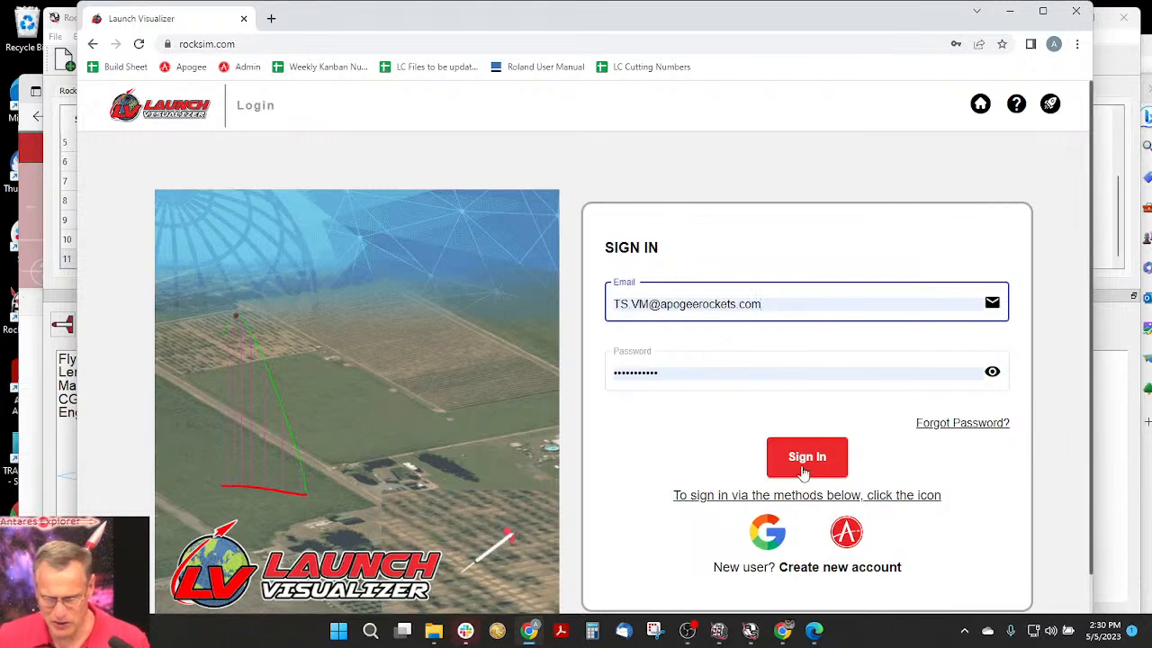
left_click(806, 463)
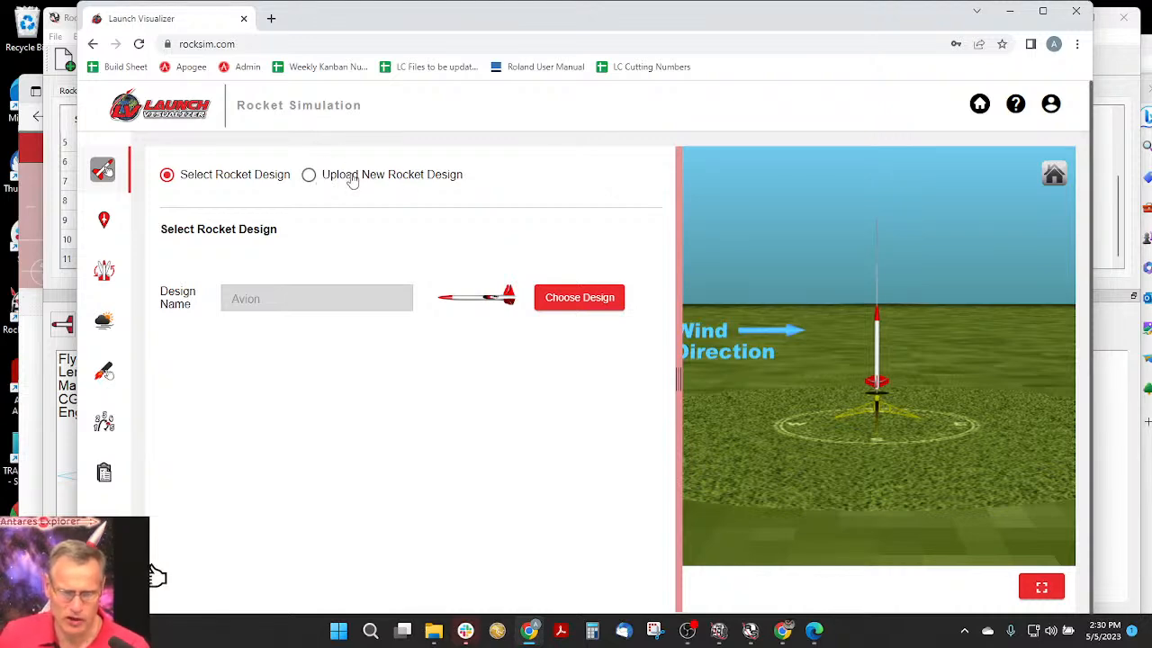
left_click(352, 178)
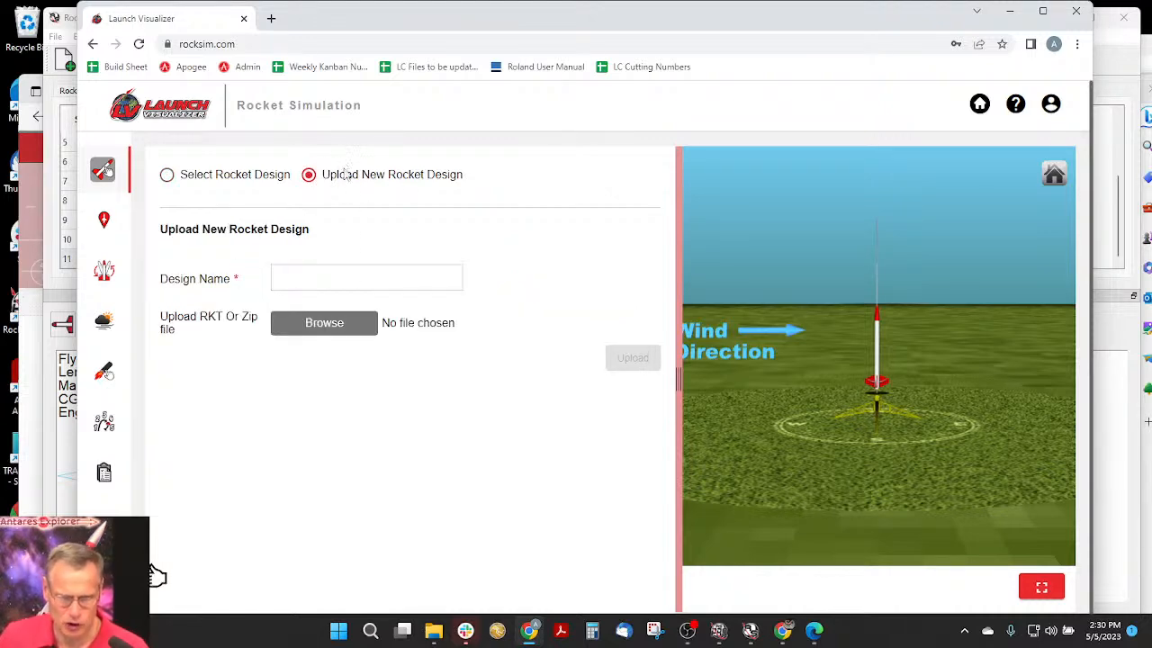
- Try to upload Flying-Machine.rkt from the Desktop under the design name Flying-Machine
left_click(333, 330)
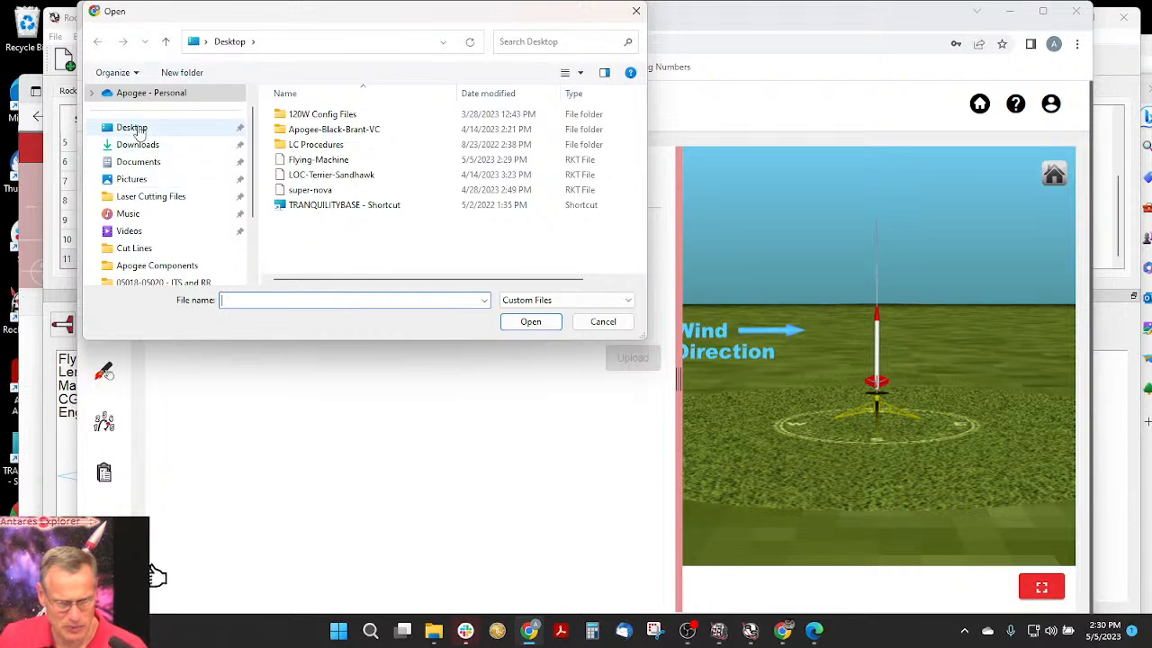
left_click(131, 127)
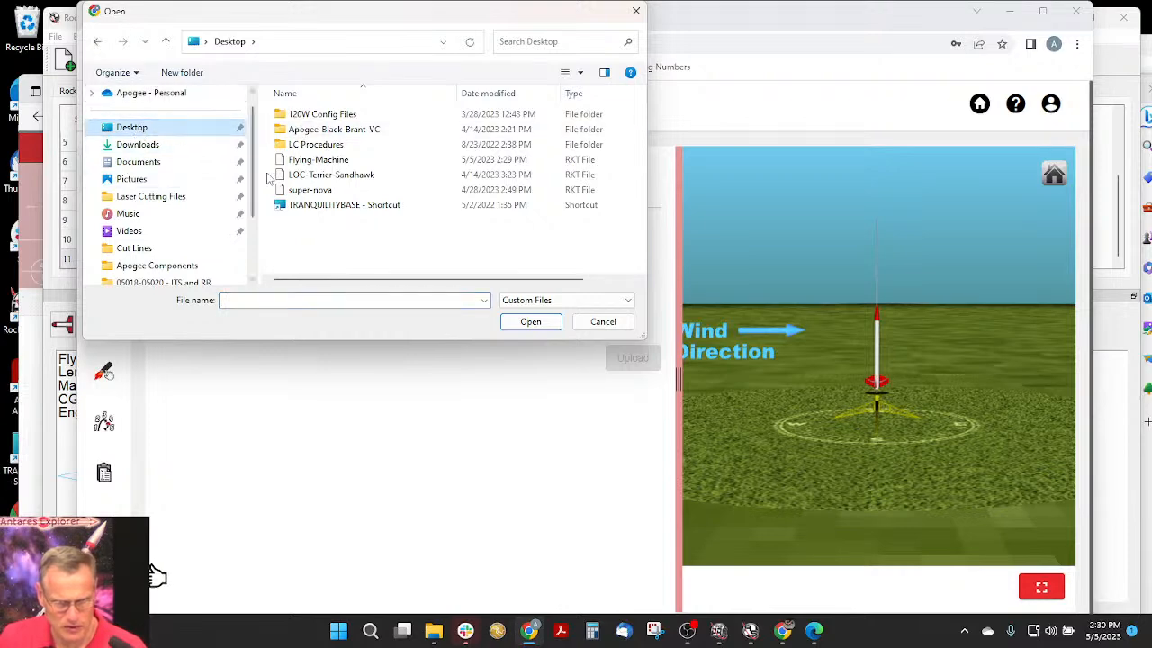
left_click(311, 162)
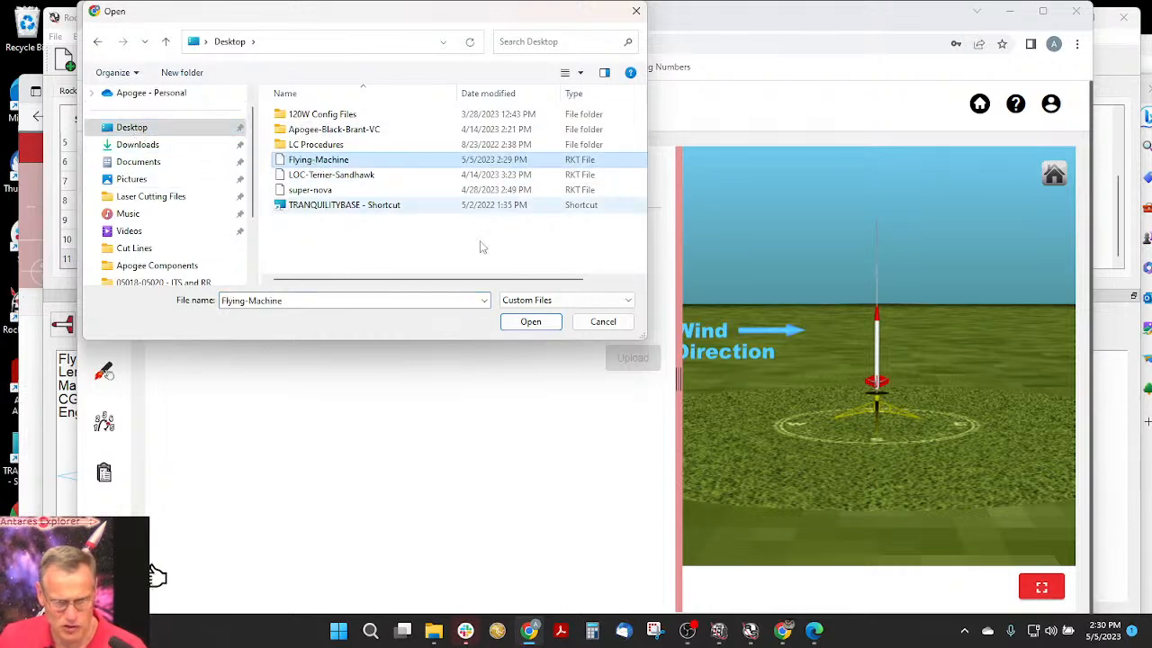
left_click(530, 321)
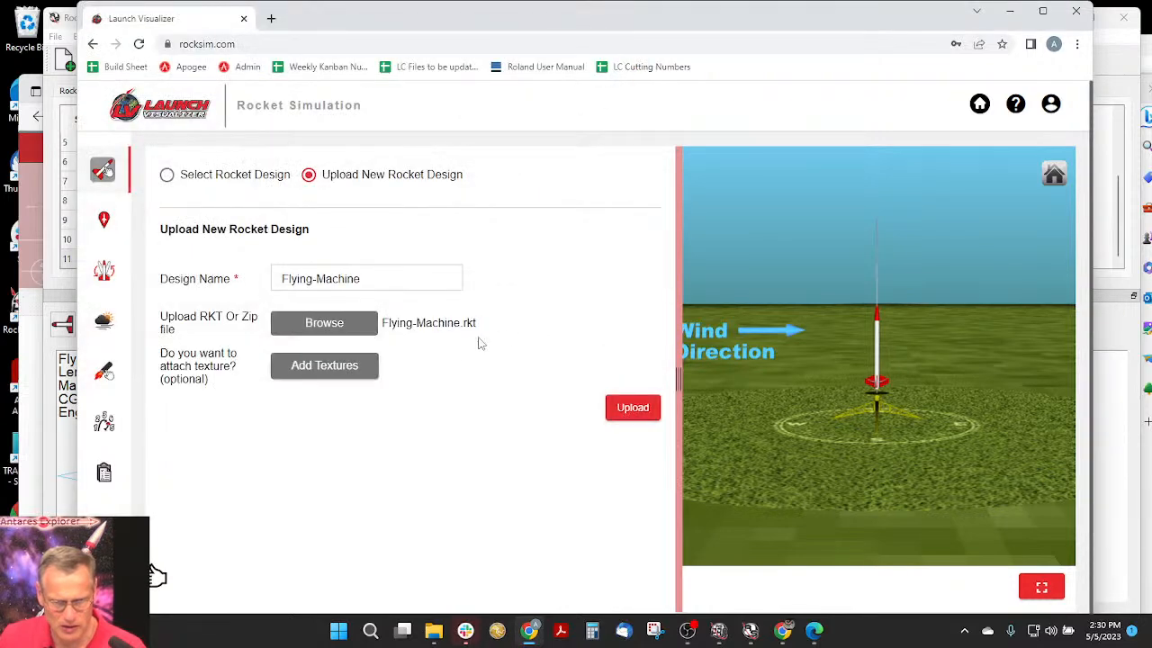
left_click(627, 410)
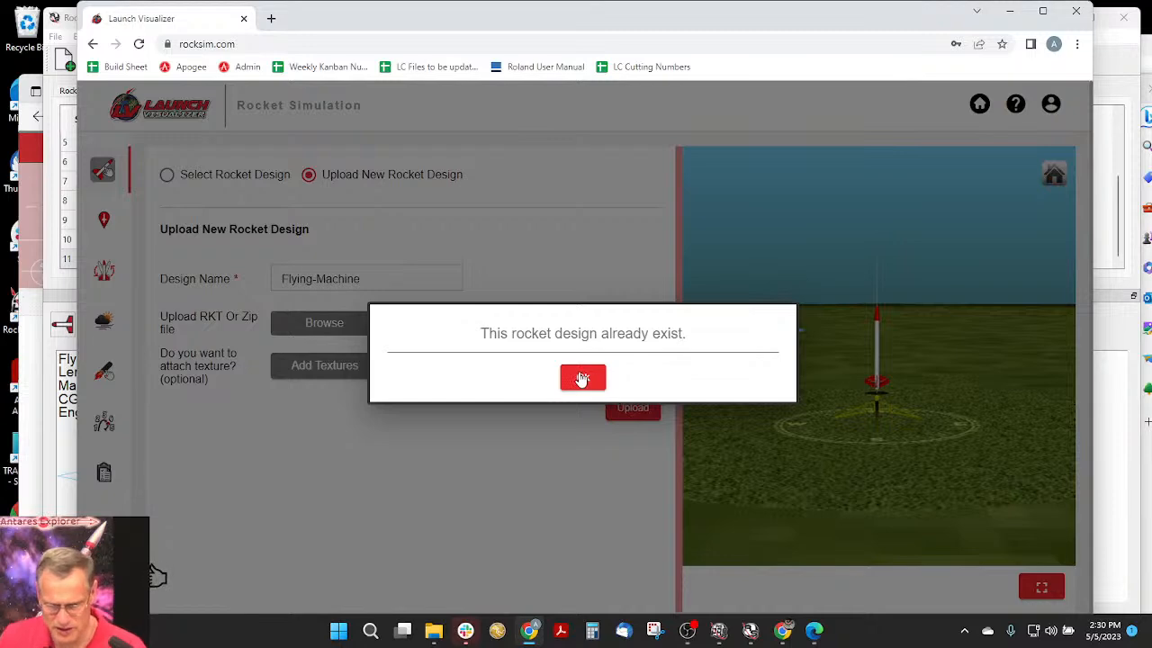
left_click(583, 378)
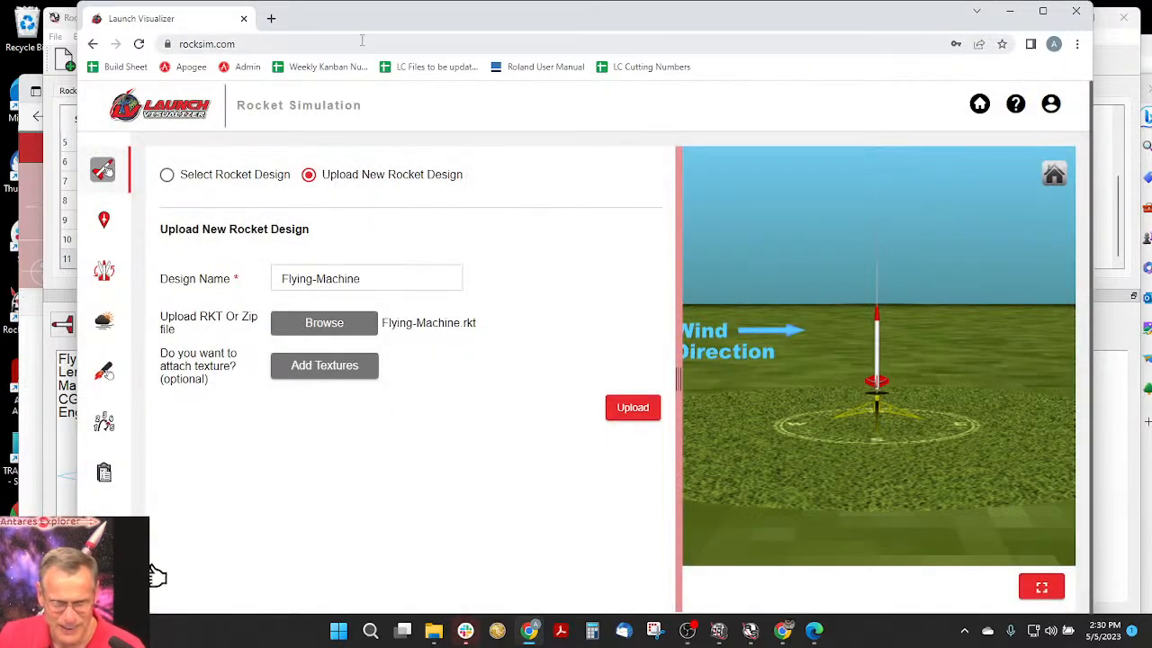
- Switch to File Explorer and rename the Flying-Machine RKT file on the Desktop as Flying-Machine-3
left_click_drag(355, 22, 399, 29)
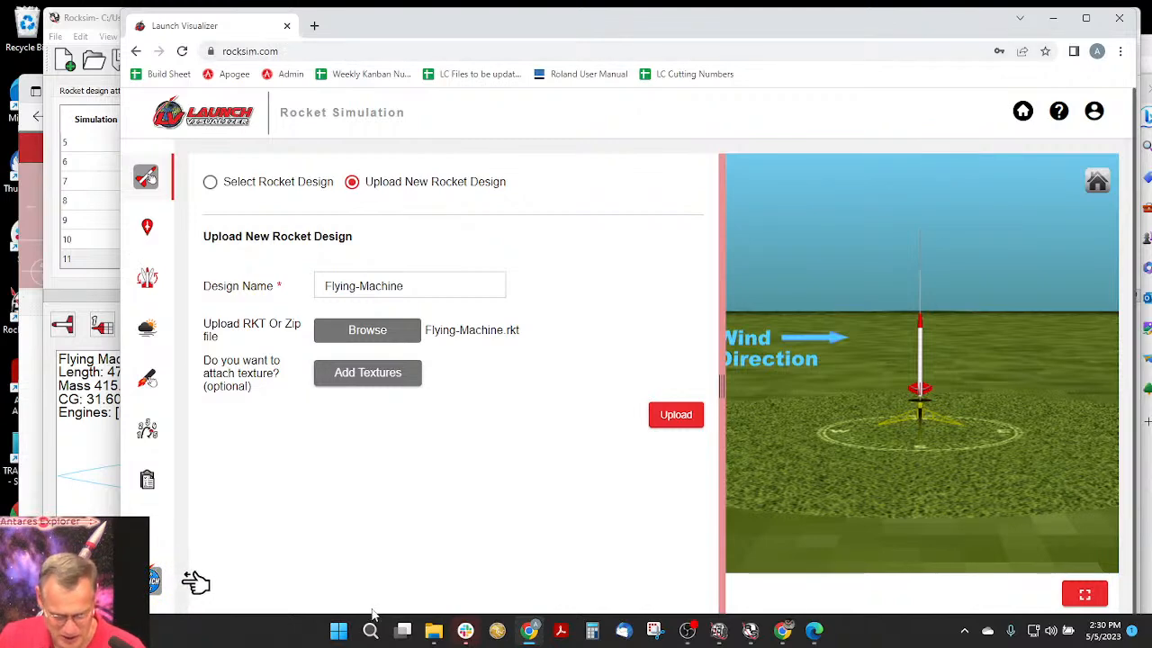
left_click(434, 630)
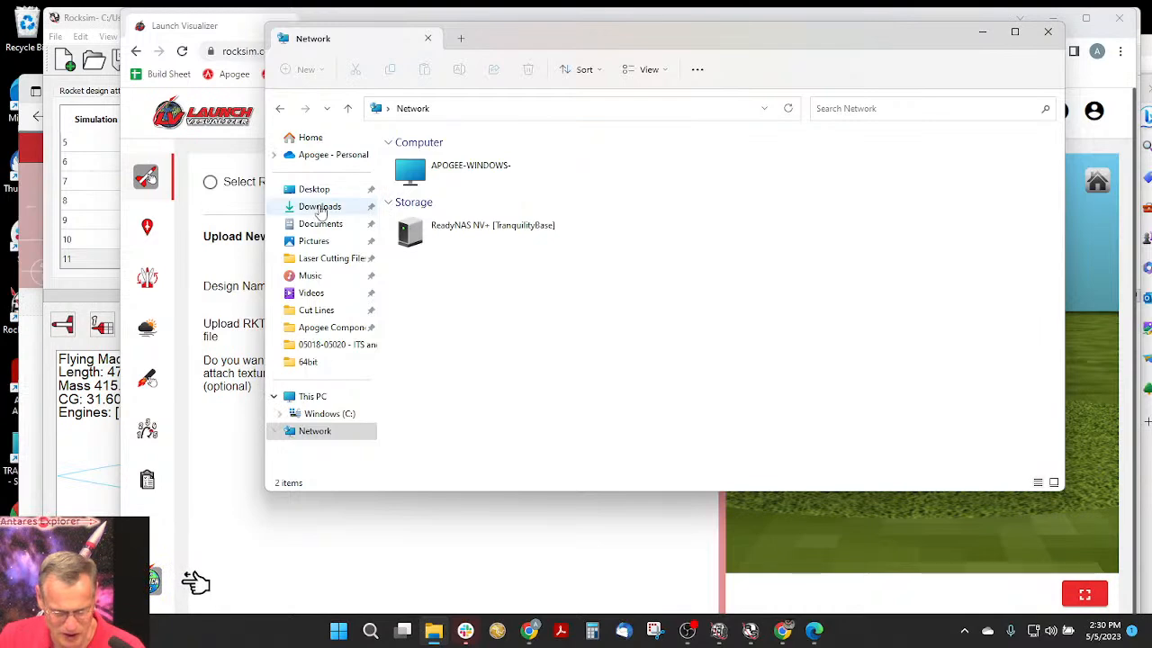
left_click(317, 192)
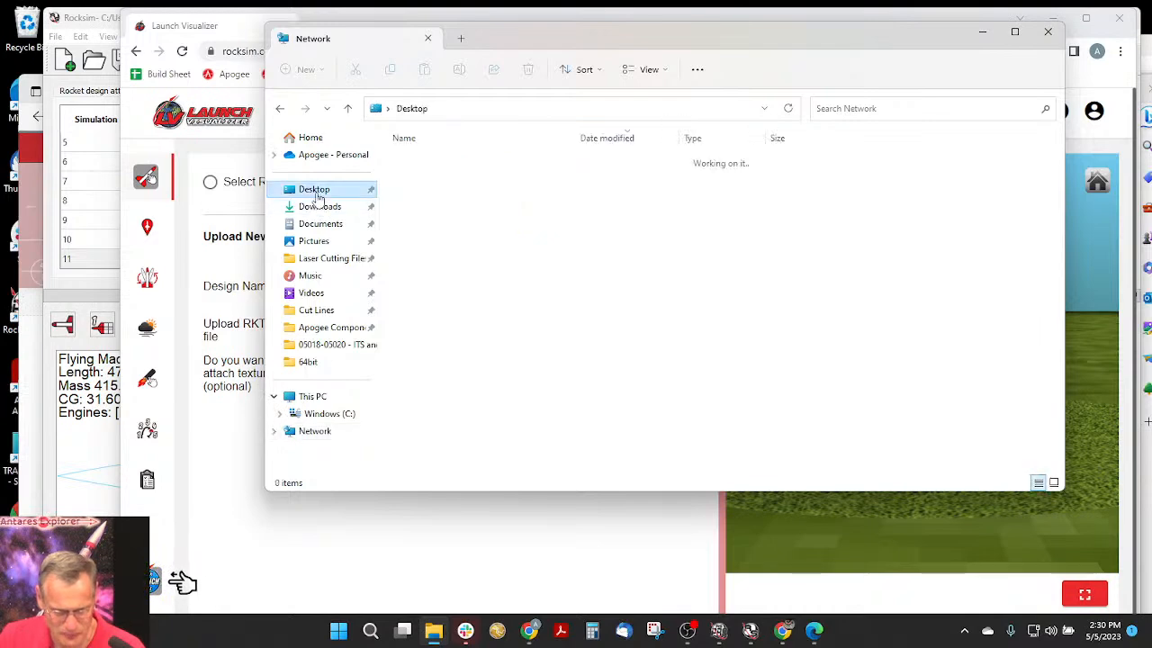
left_click(474, 168)
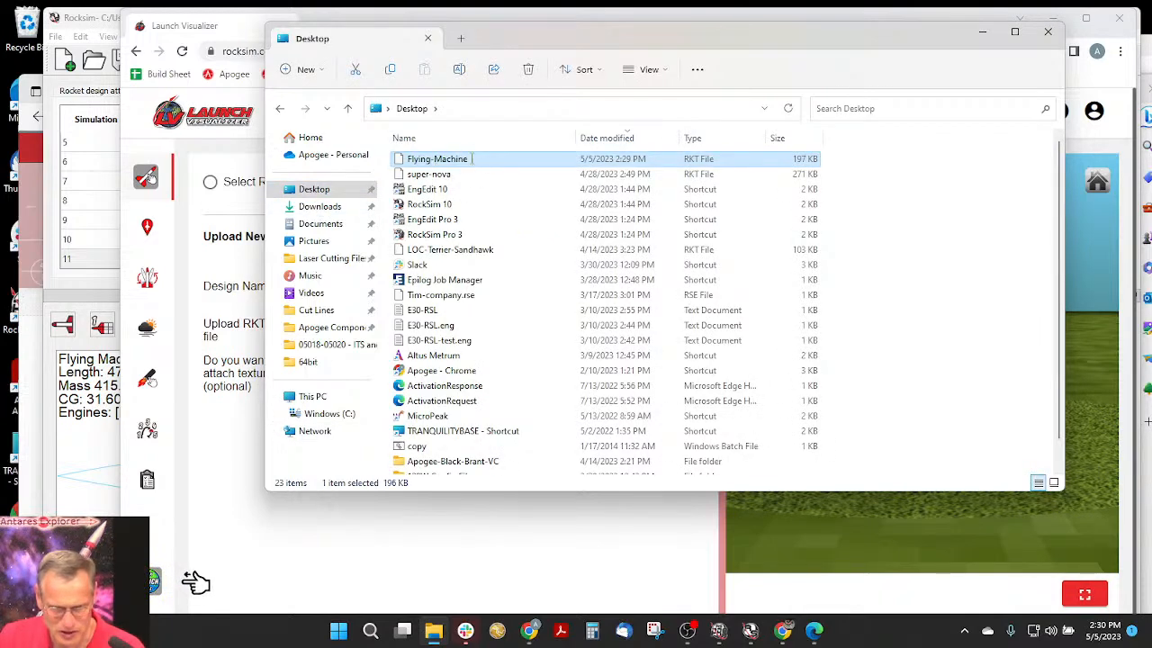
left_click(465, 159)
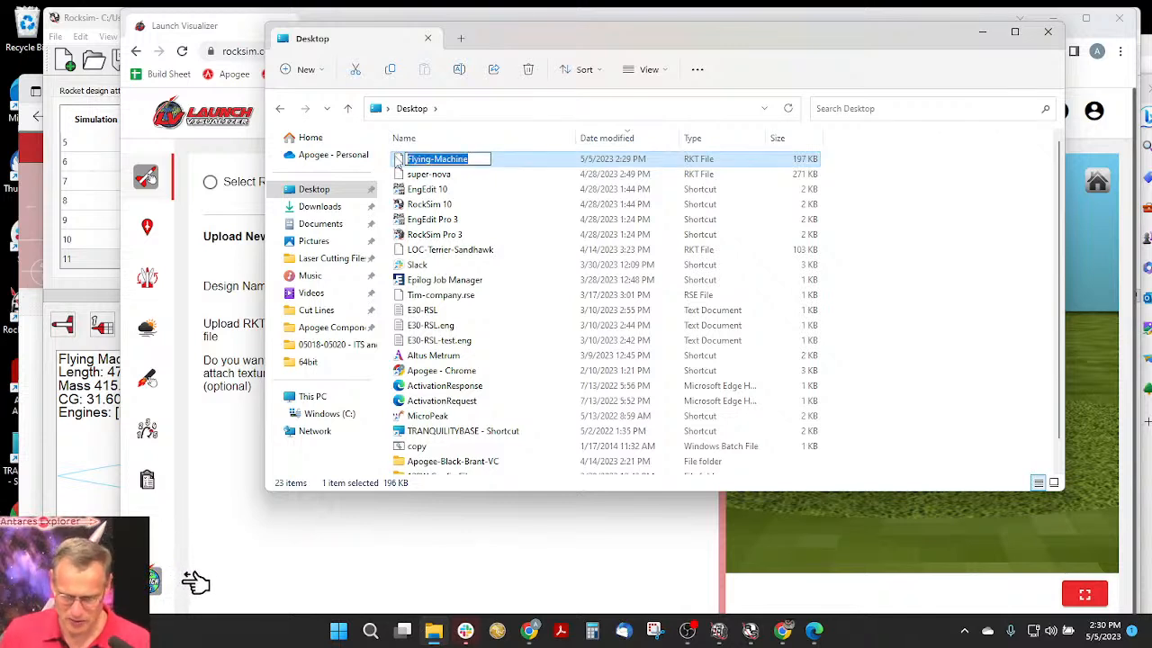
key("End")
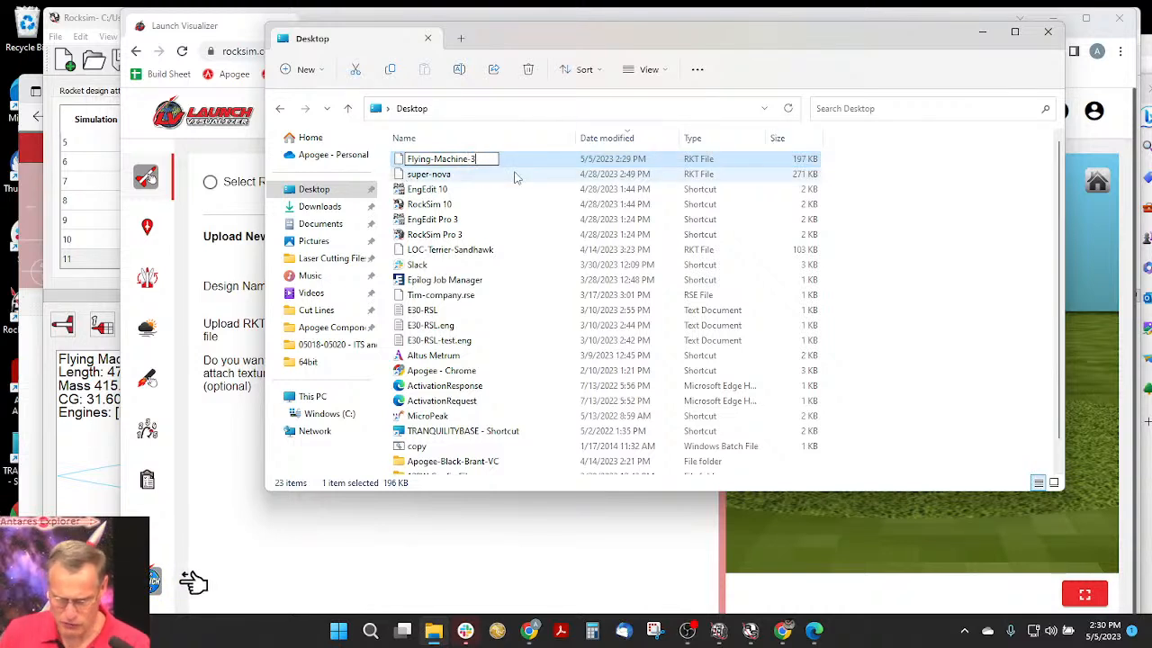
key("Return")
- Return to Launch Visualizer and upload Flying-Machine-3.rkt from the Desktop with the design name Flying-Machine-3
left_click(188, 522)
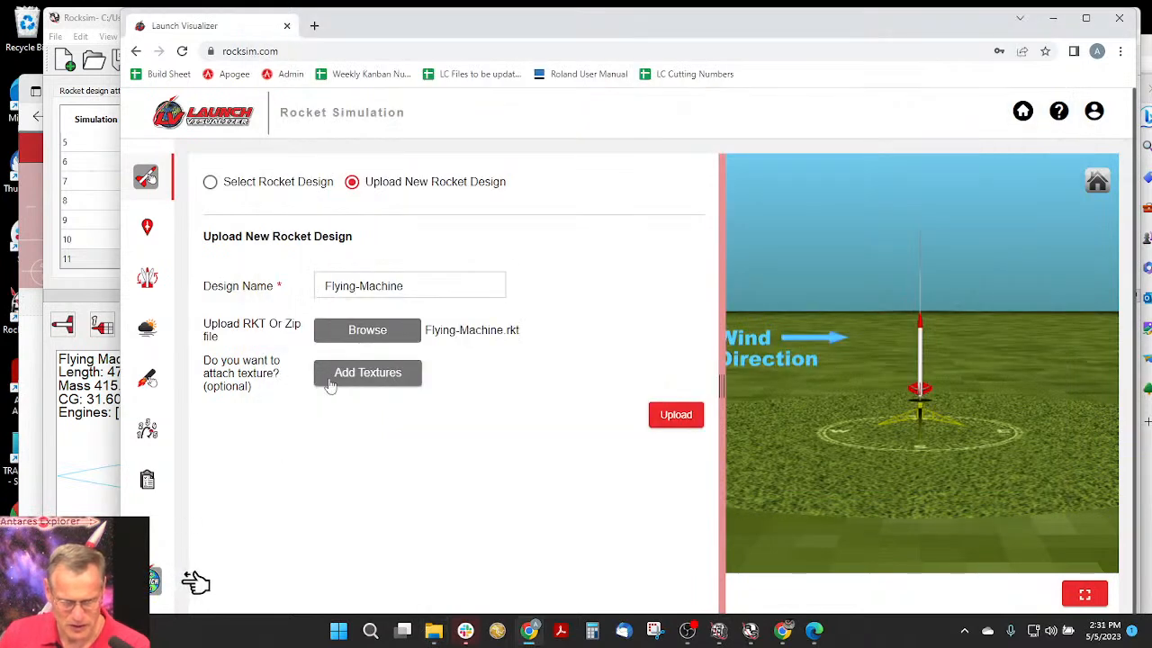
left_click(376, 340)
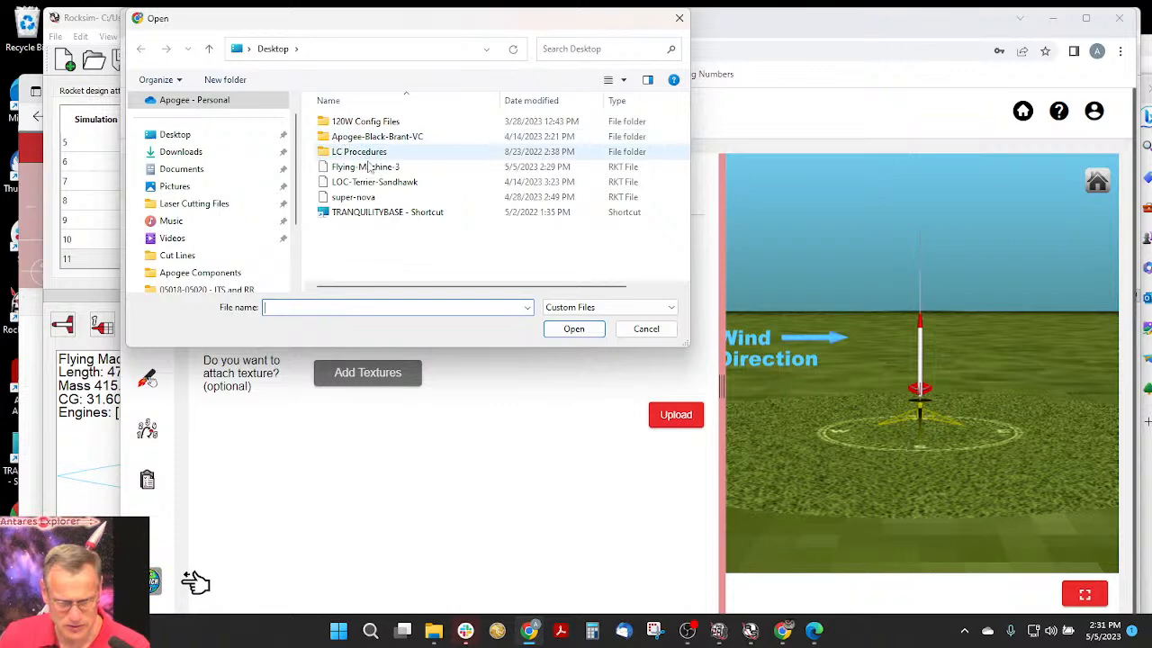
left_click(369, 166)
left_click(581, 329)
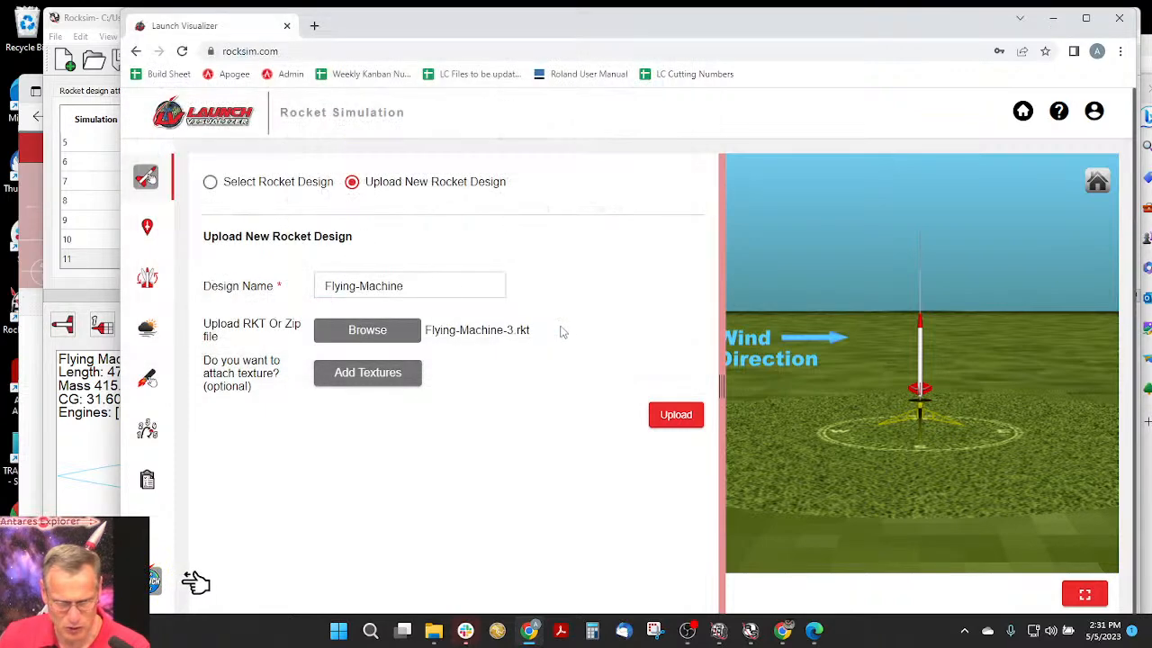
left_click(405, 285)
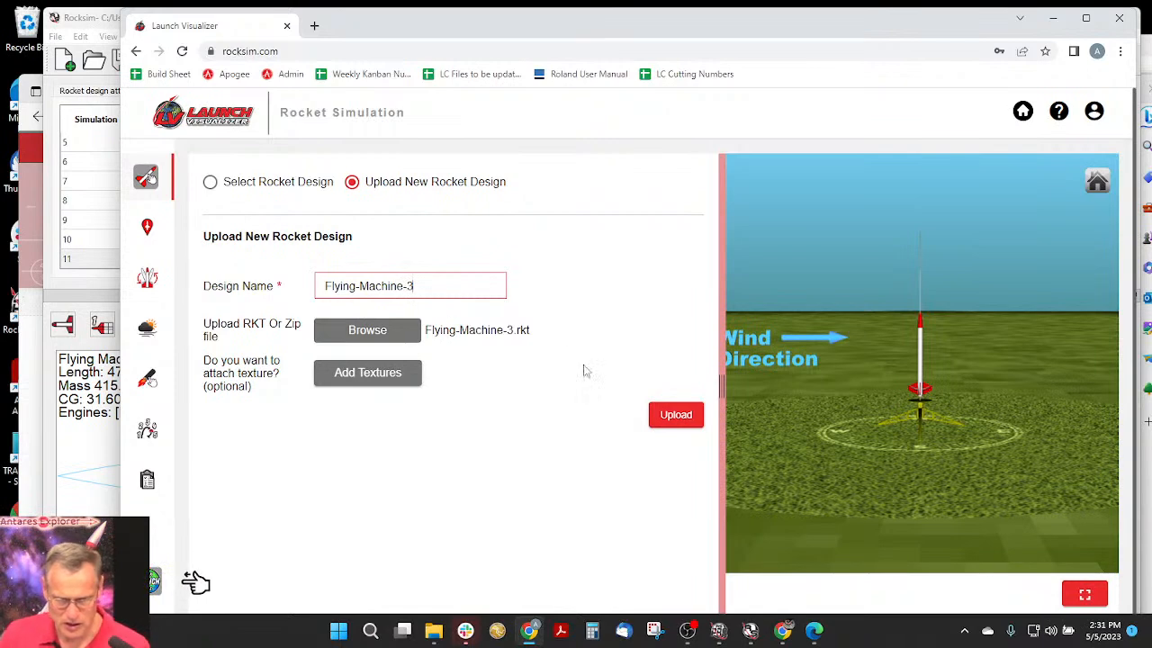
left_click(668, 422)
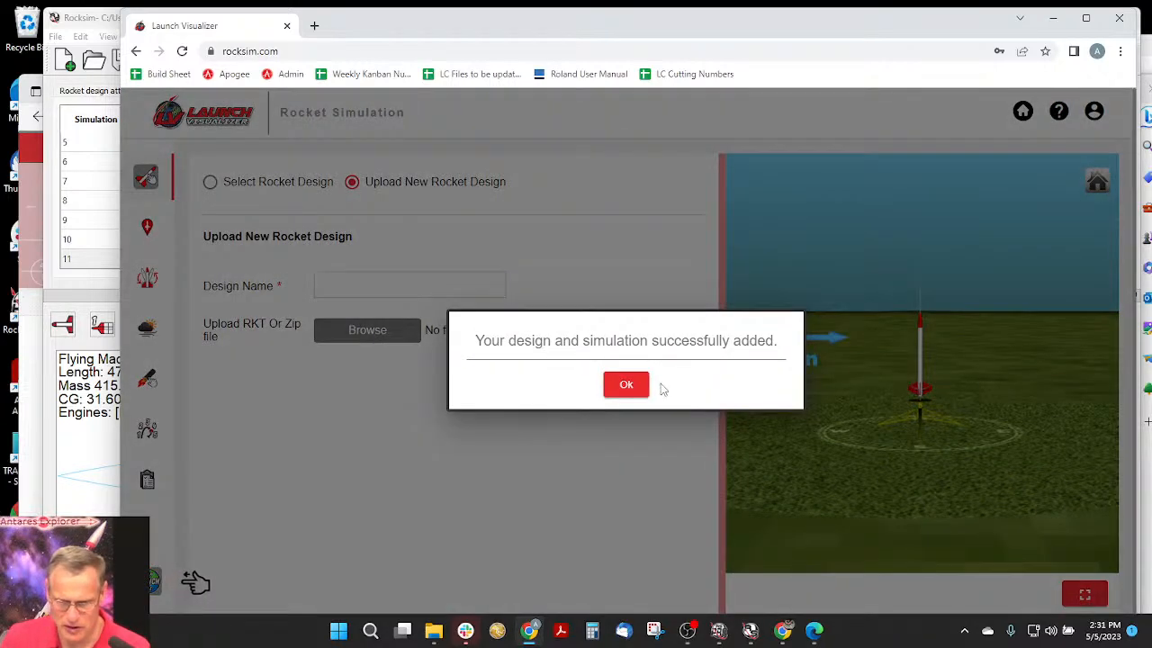
- Dismiss the upload confirmation and examine the uploaded rocket on its launch pad up close from several angles in the 3D preview
left_click(633, 388)
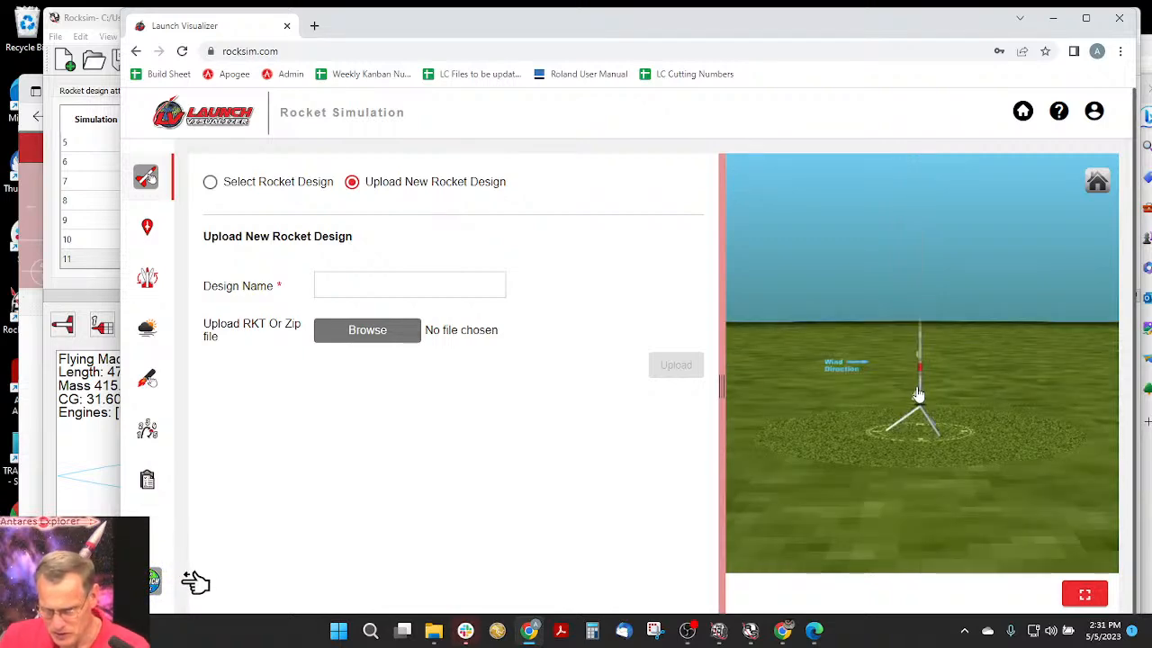
scroll(930, 381, "up", 5)
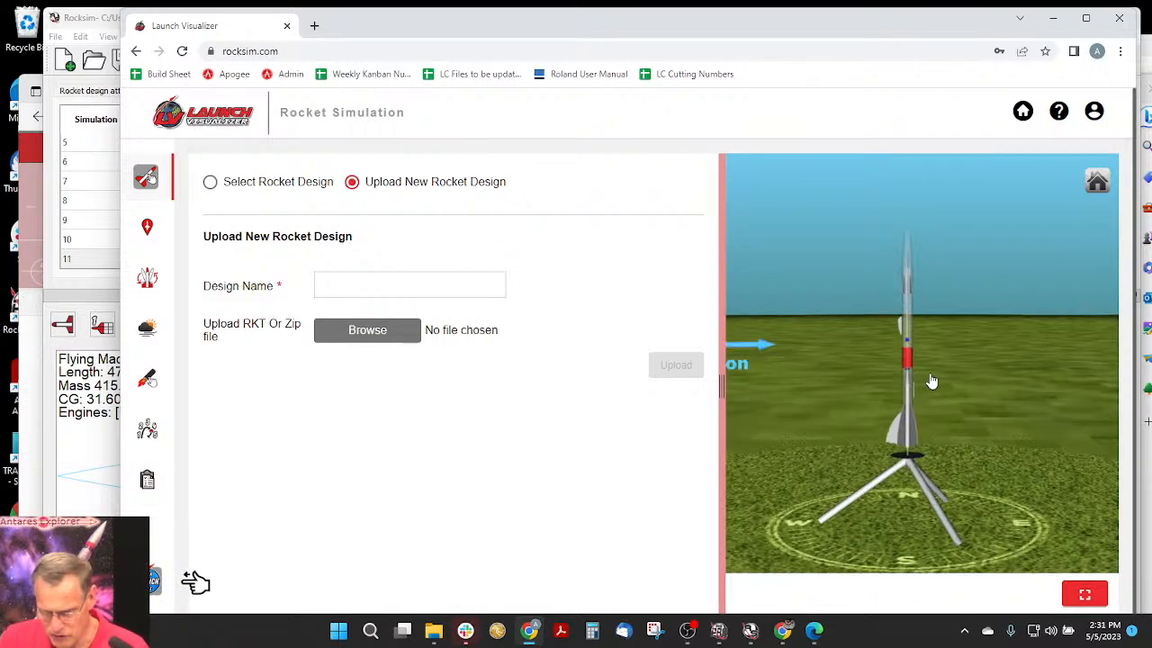
left_click_drag(939, 404, 885, 406)
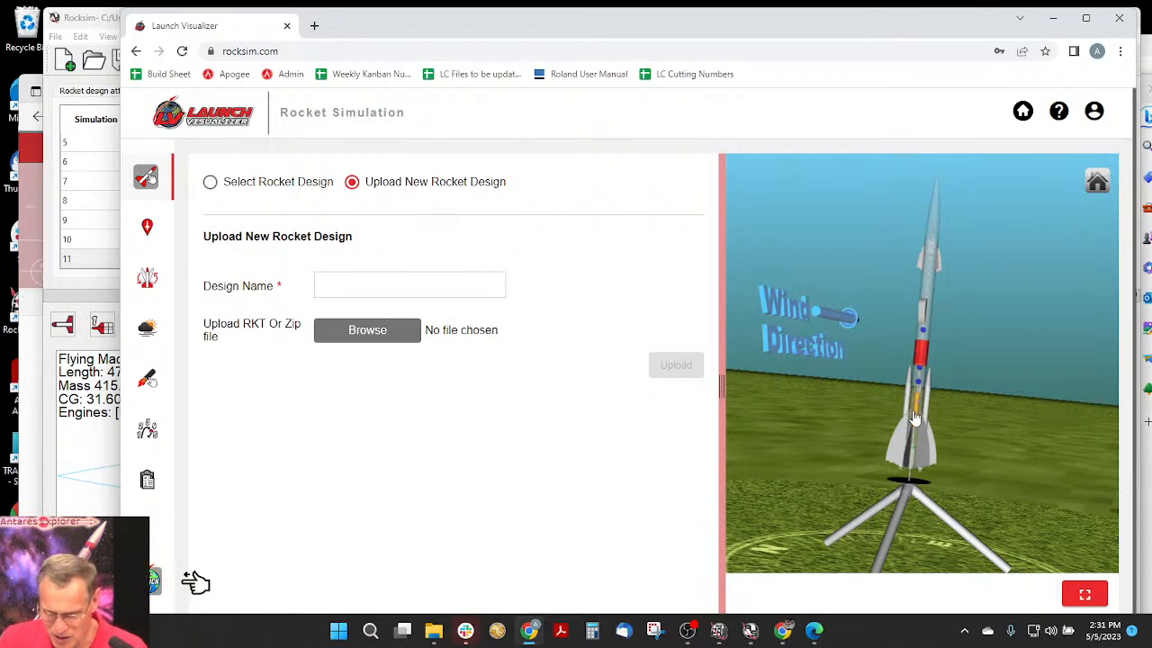
left_click_drag(915, 411, 761, 375)
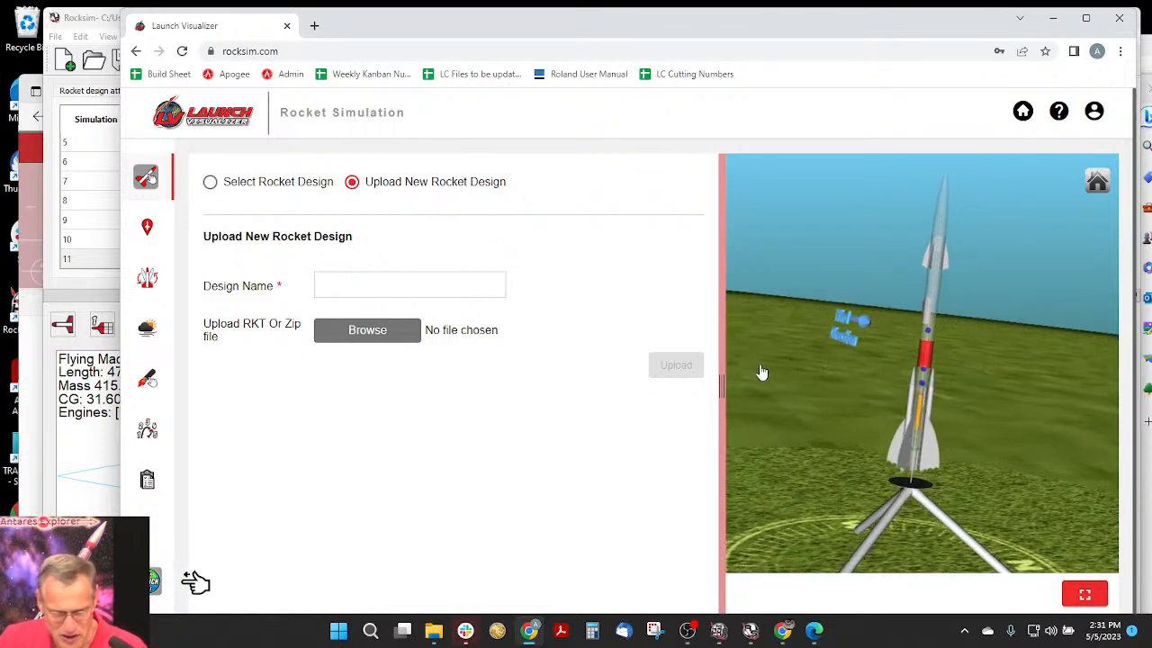
- Choose the public launch site Tripoli Pittsburgh for the simulation, searching the site list for "pi"
left_click(148, 229)
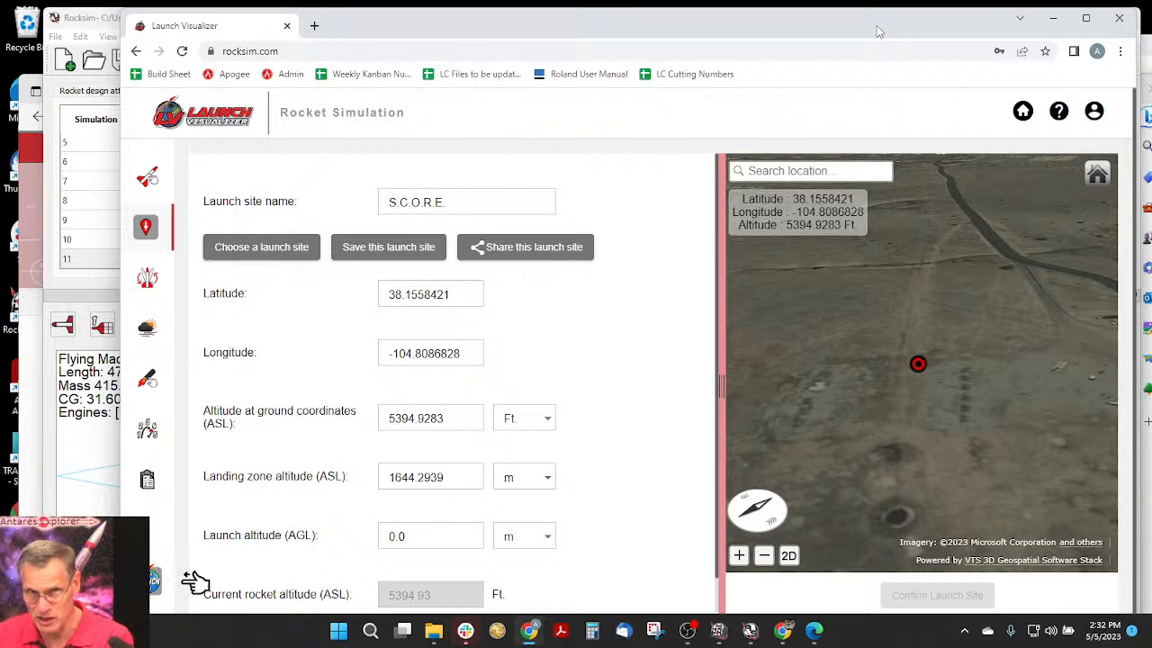
left_click(261, 249)
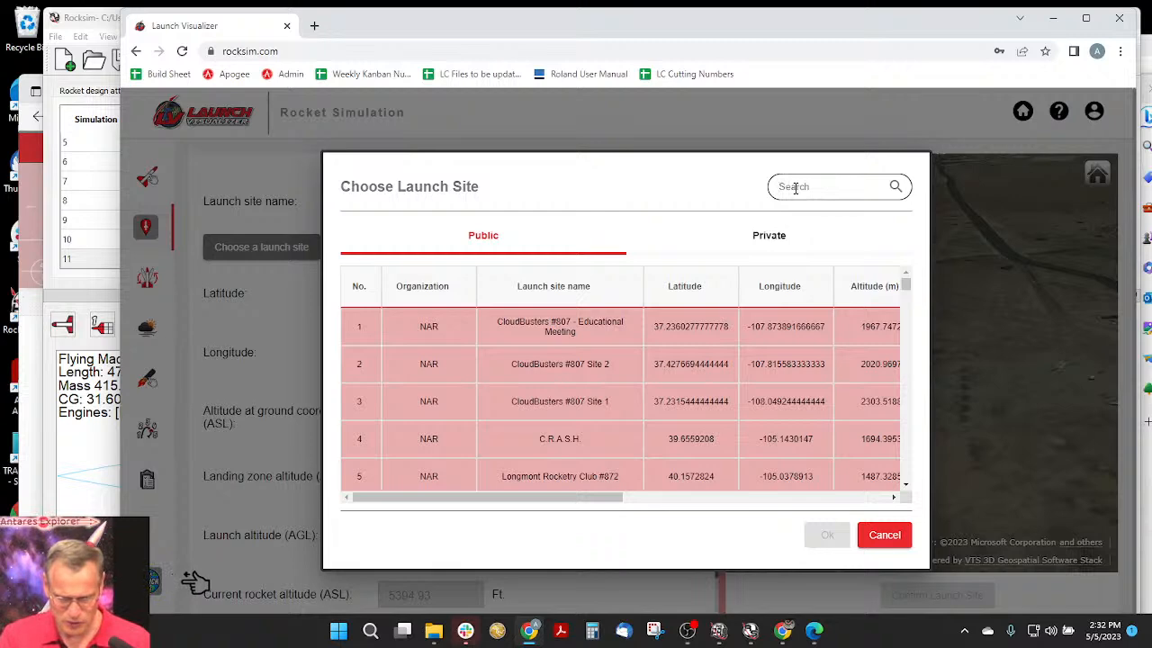
type("pi")
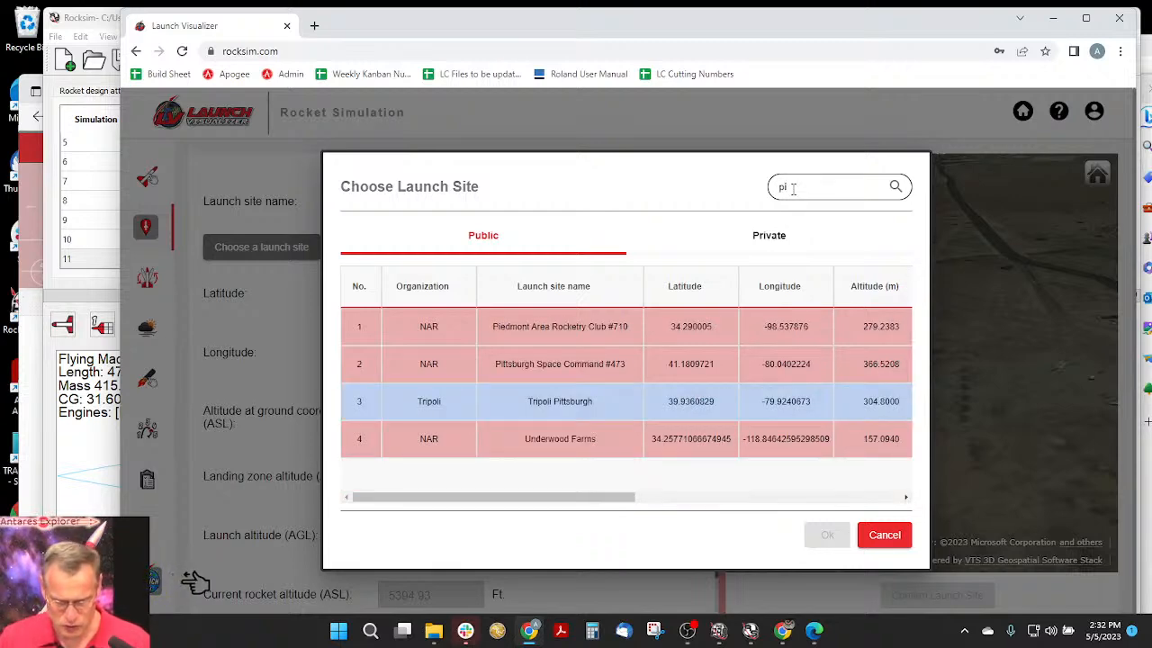
left_click(573, 410)
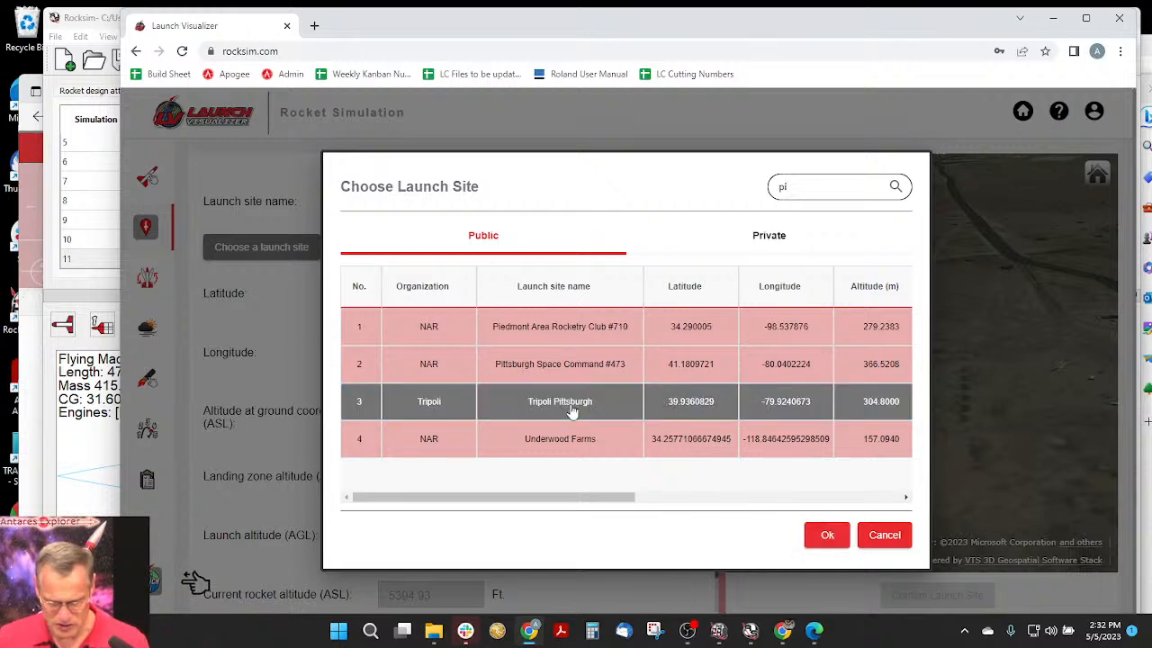
left_click(823, 535)
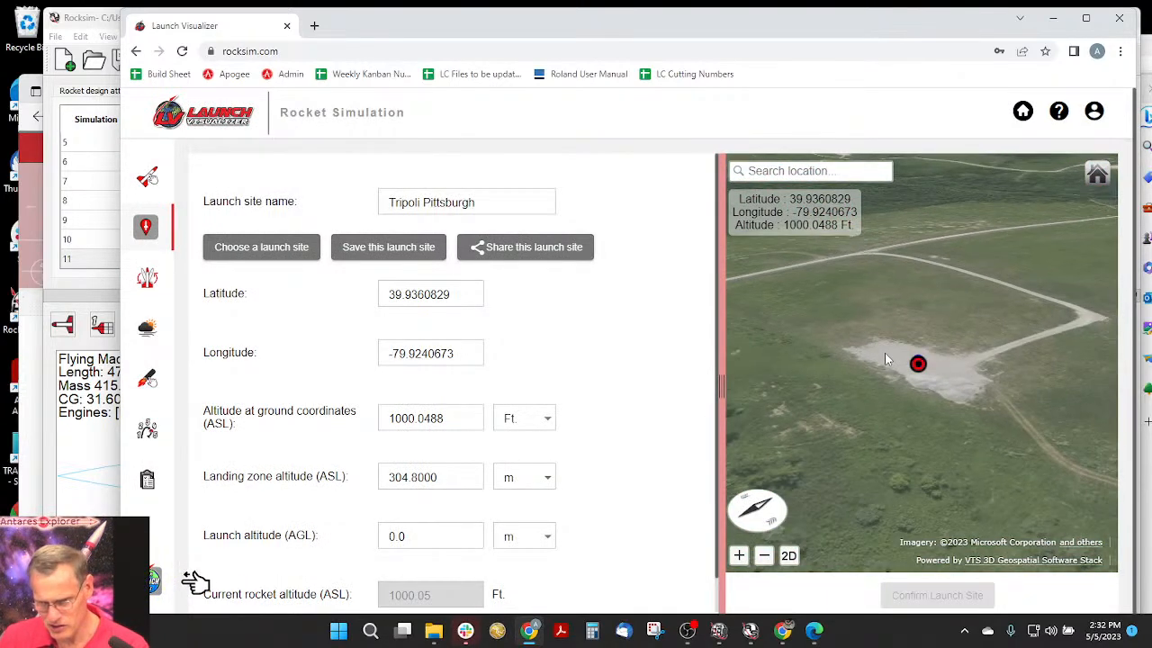
- Examine the Tripoli Pittsburgh launch site and its surrounding region on the 2D map, from a regional overview back to local detail
left_click(789, 556)
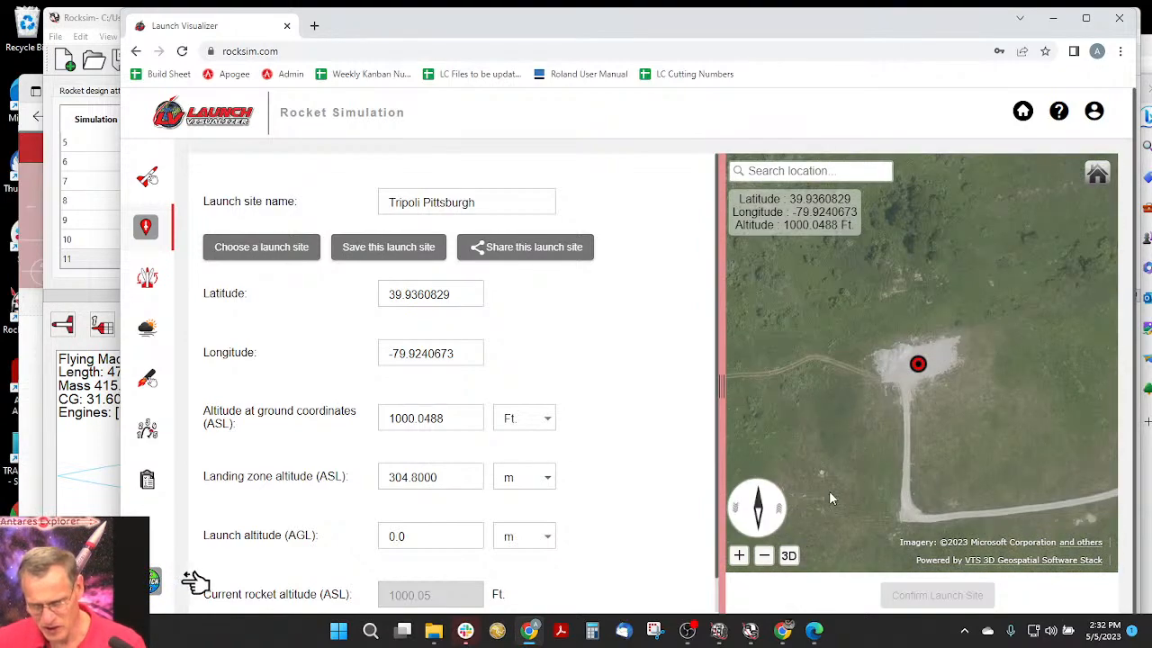
scroll(915, 396, "down", 5)
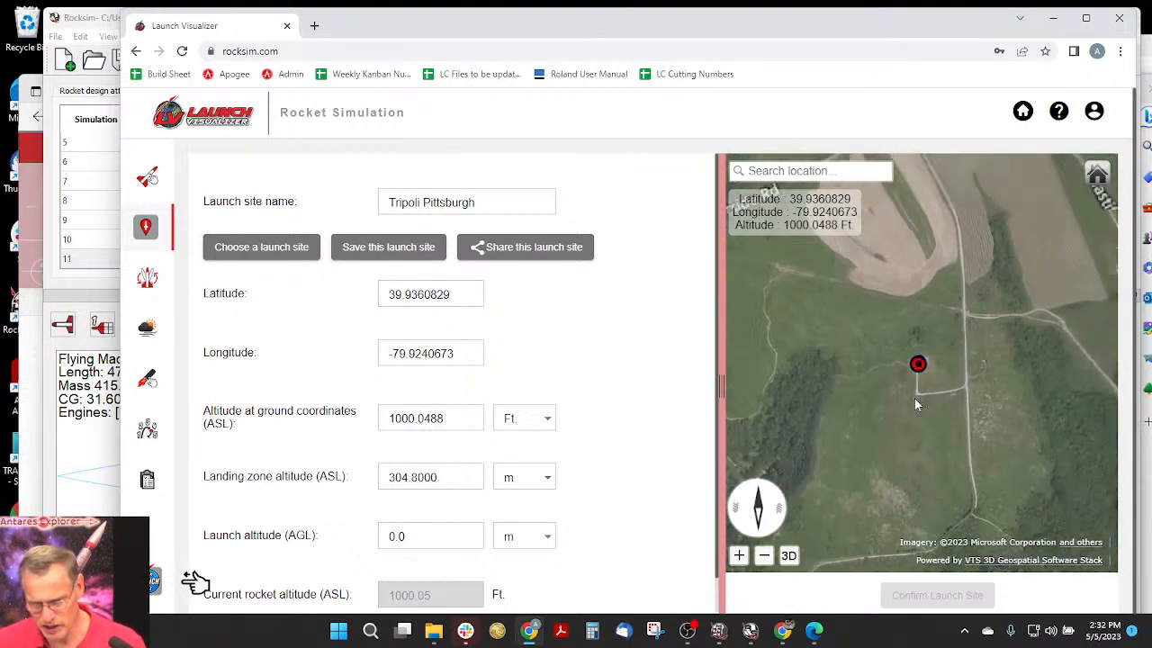
scroll(917, 408, "down", 5)
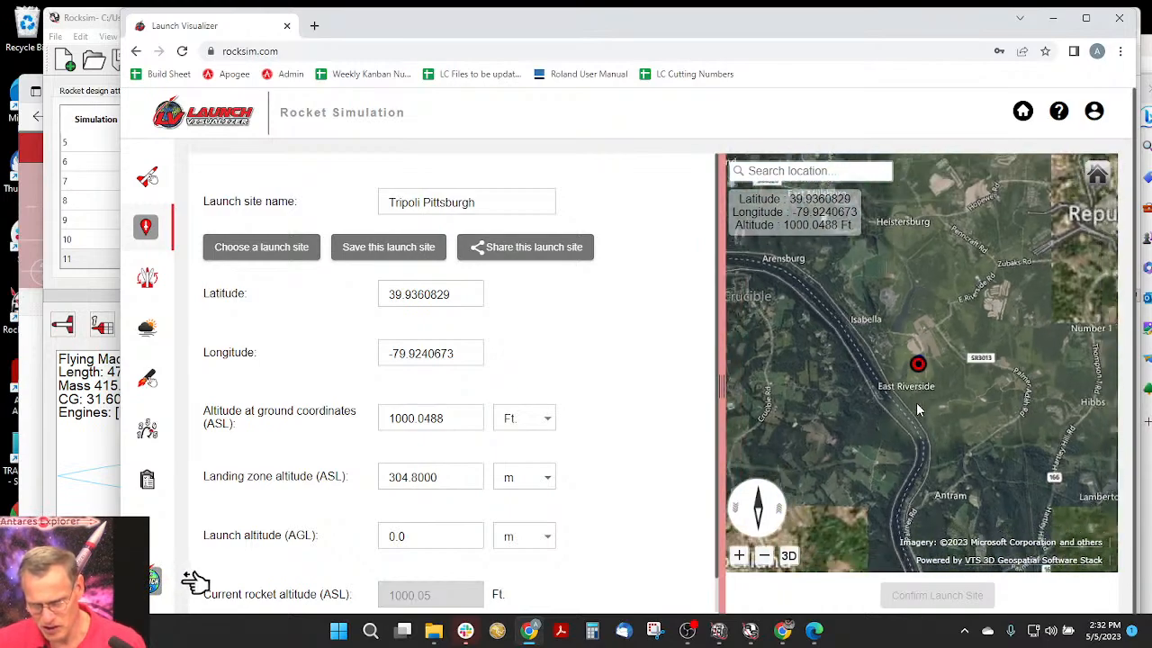
scroll(918, 409, "down", 5)
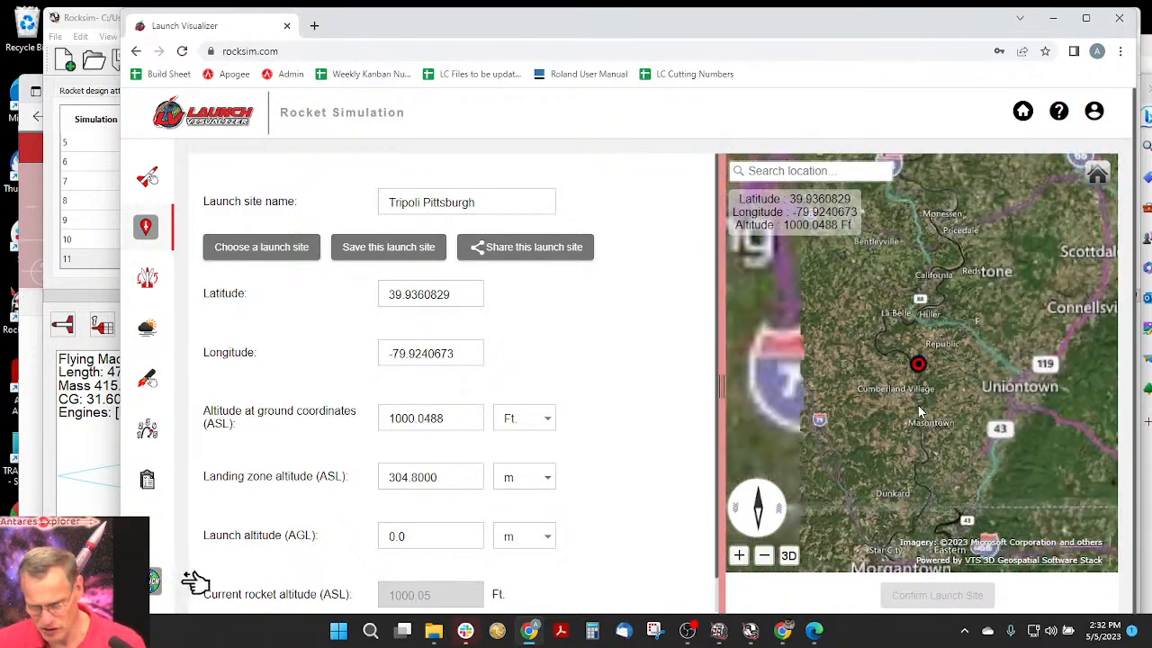
scroll(918, 410, "down", 3)
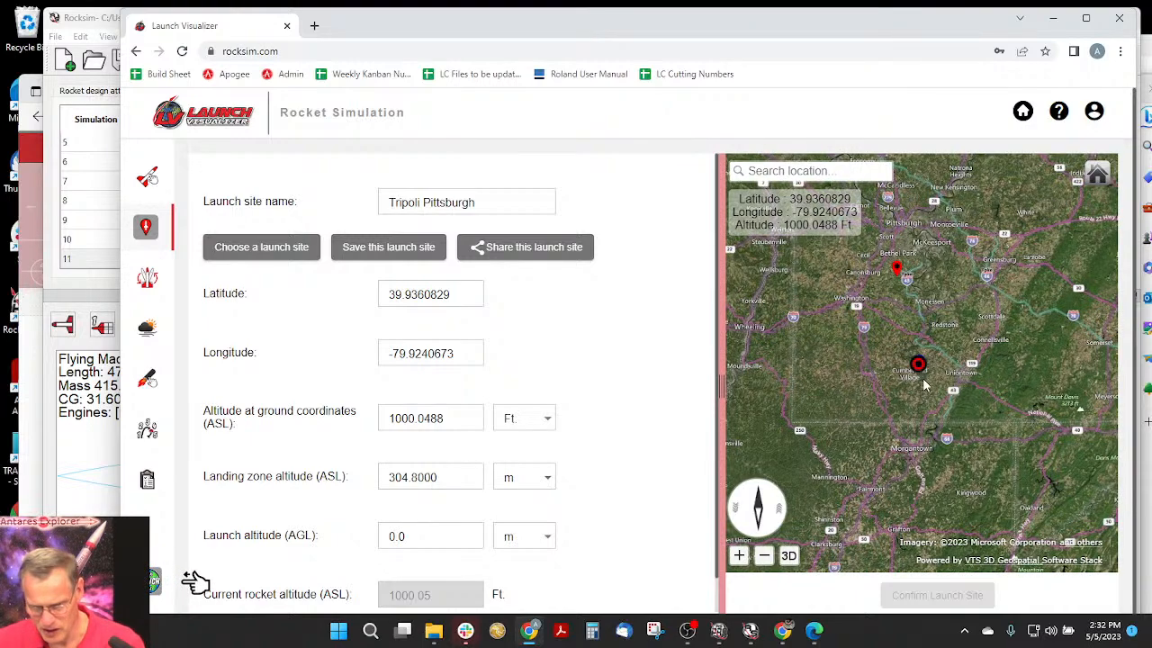
scroll(891, 261, "up", 1)
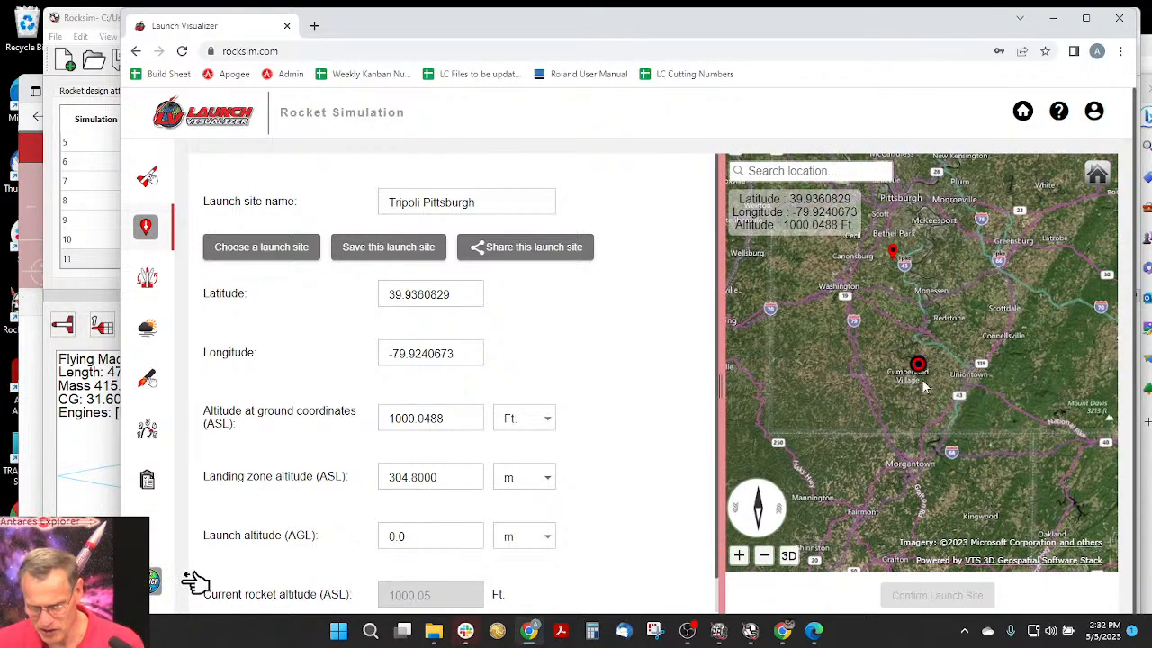
scroll(922, 384, "up", 3)
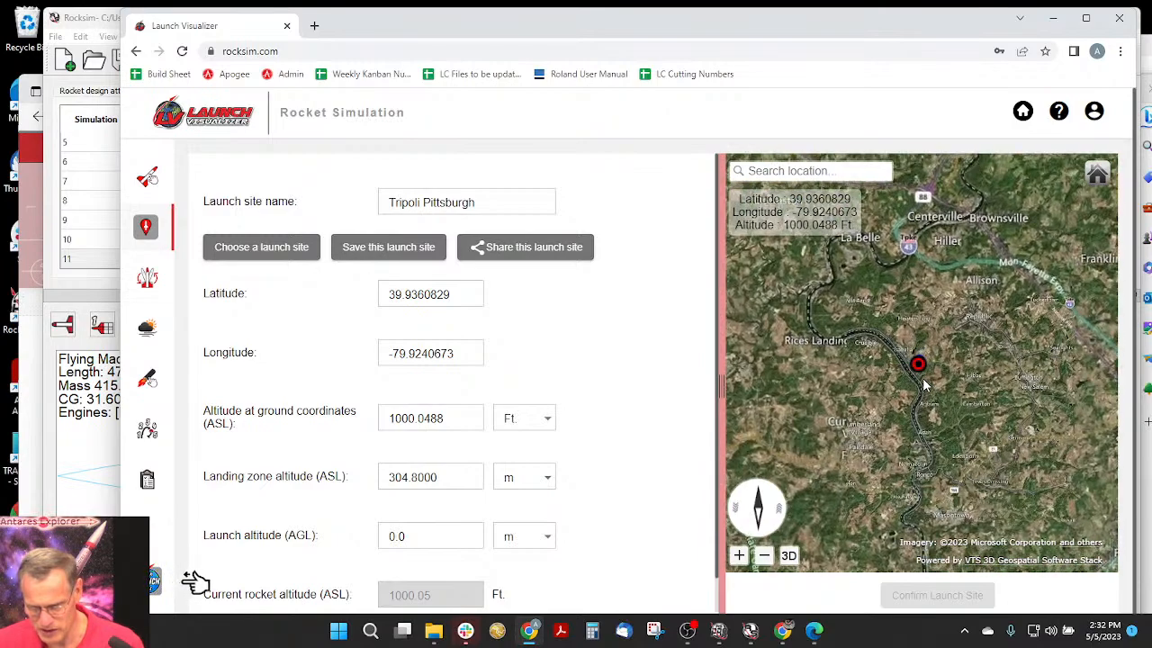
scroll(925, 385, "up", 5)
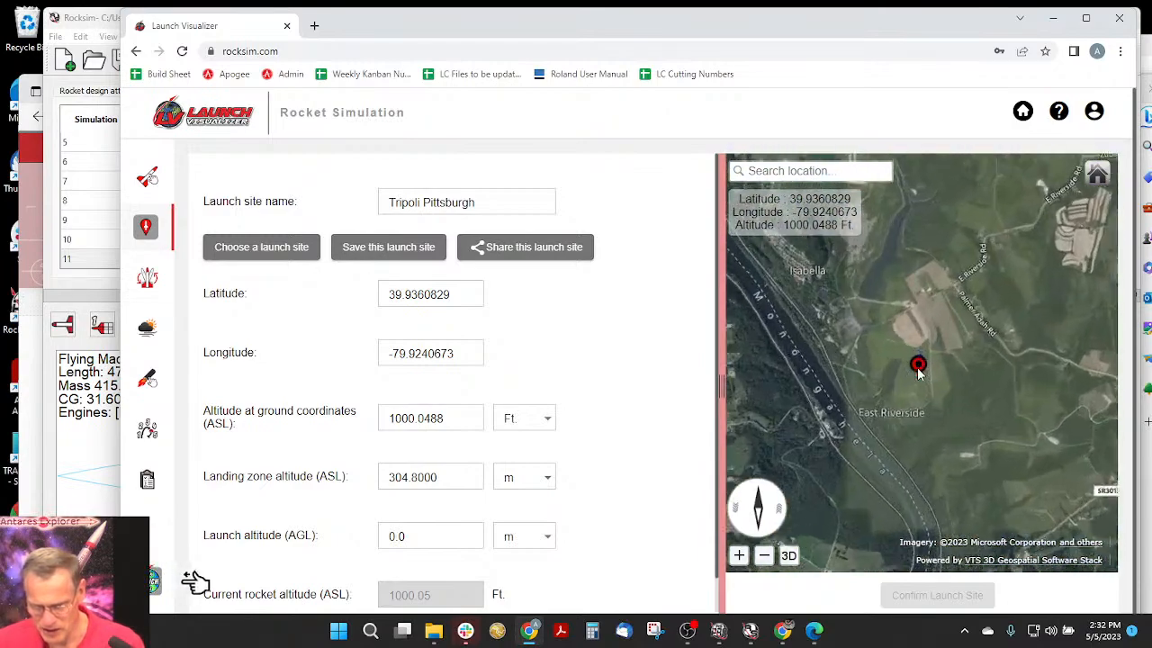
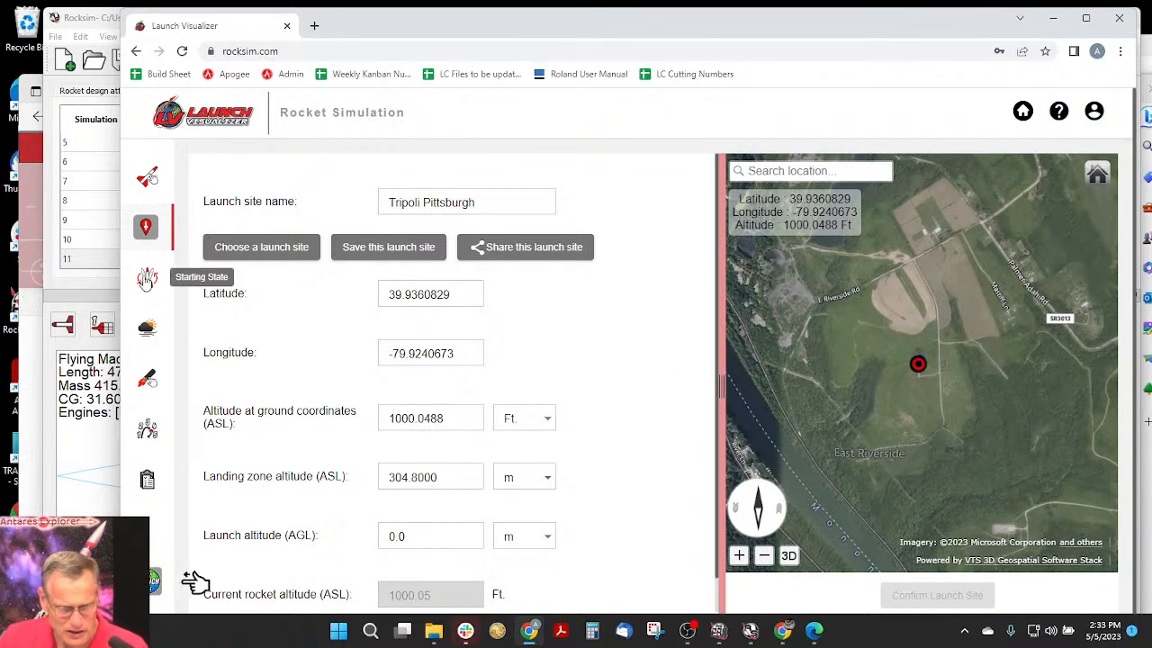
- Point the launch guide azimuth to 314.07 degrees in the starting state and set the launch angle from vertical to 3 degrees
left_click(146, 279)
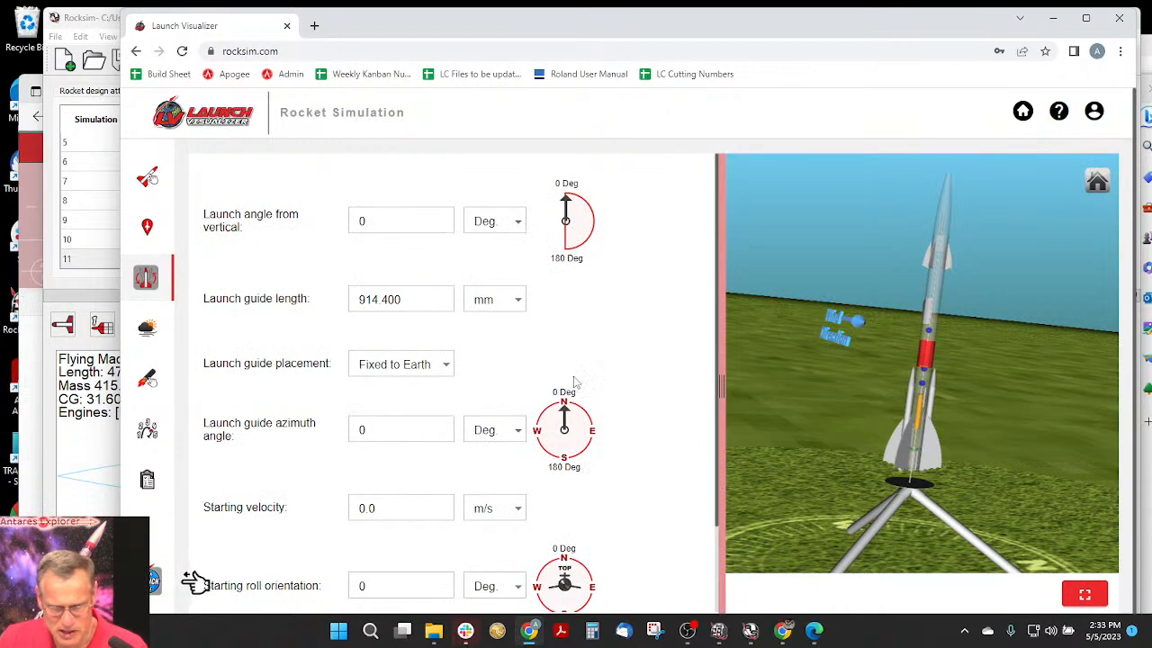
left_click_drag(563, 411, 551, 419)
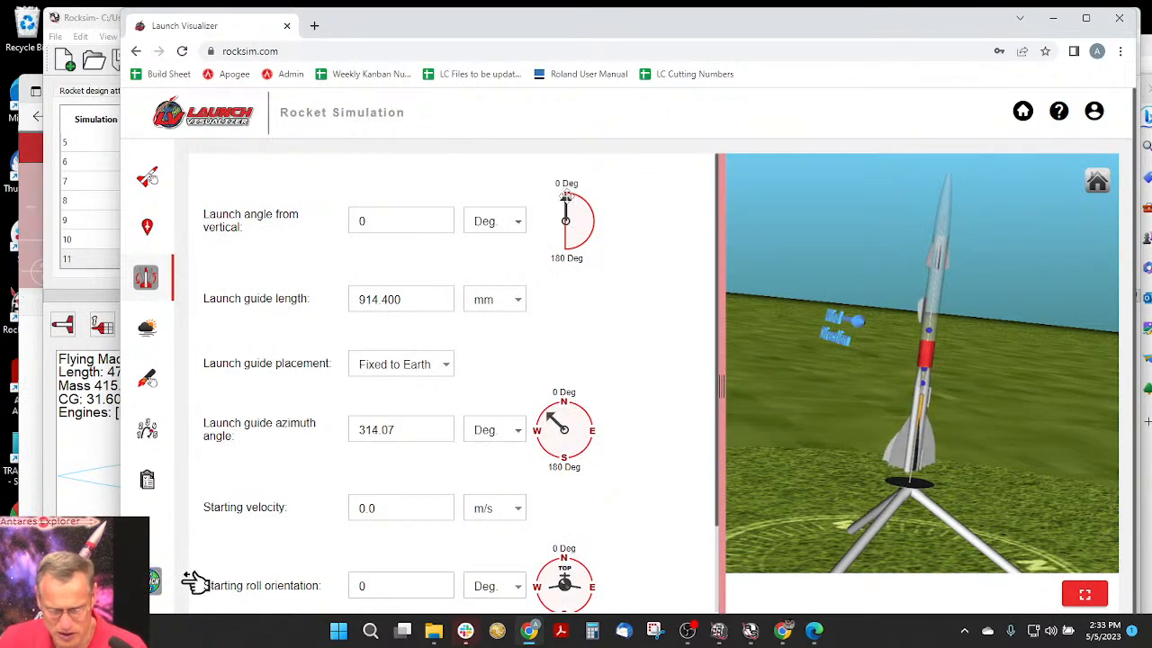
left_click_drag(567, 199, 568, 204)
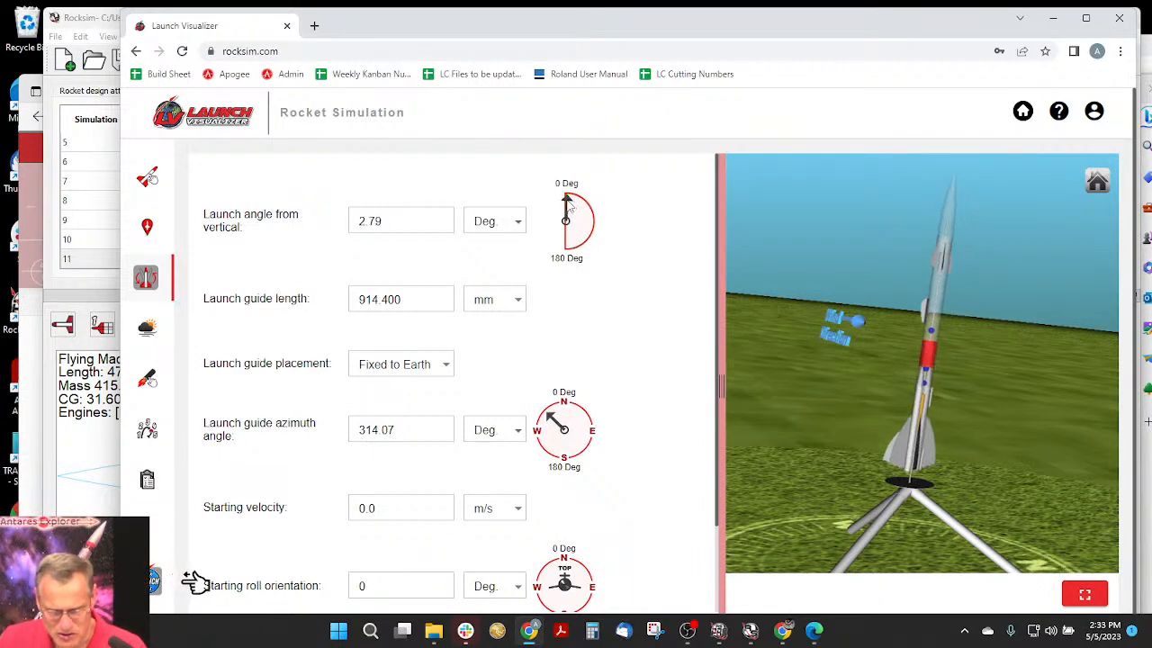
double_click(360, 225)
type("3")
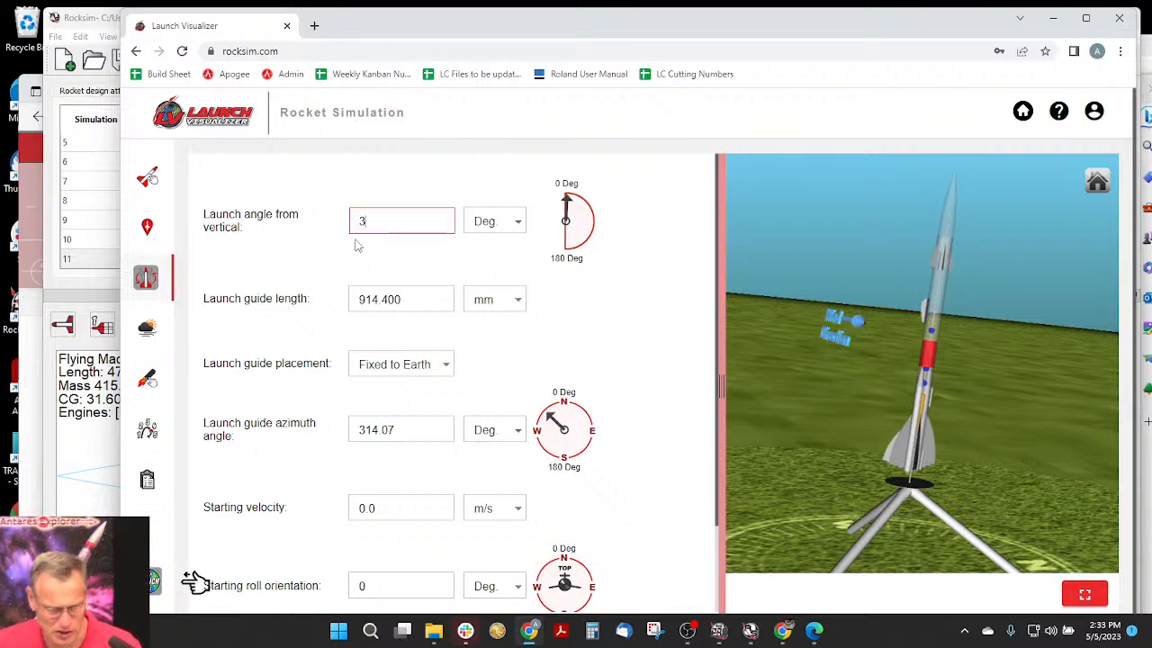
key("Tab")
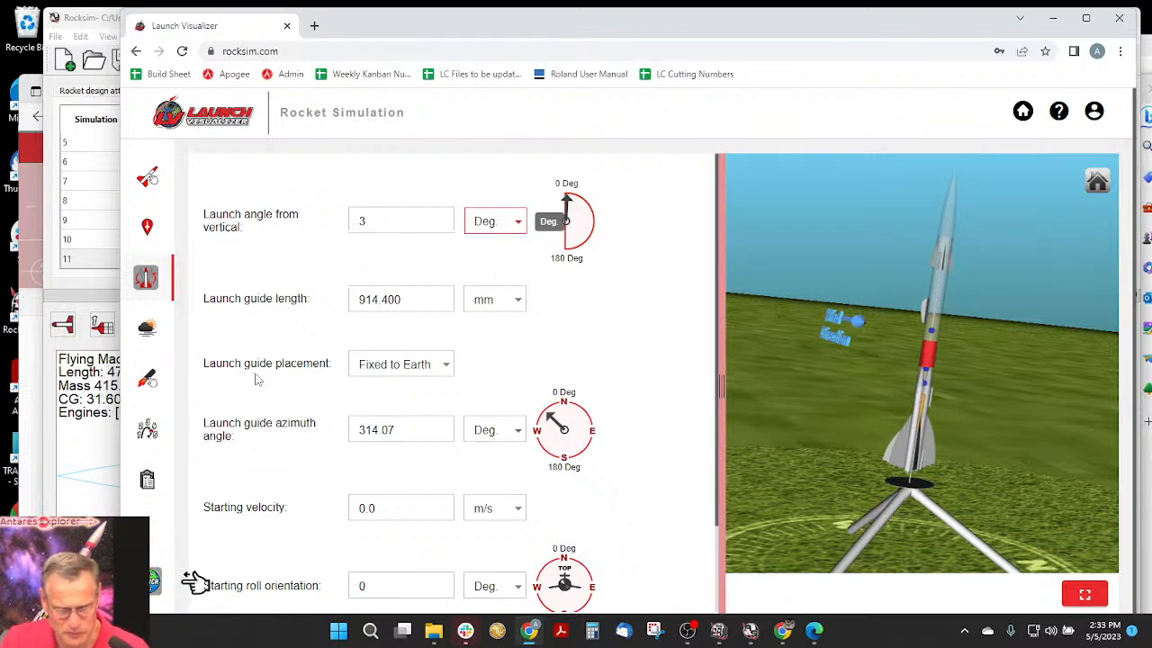
- Keep the steady wind model for all altitudes in the weather conditions and set its wind speed to 5 MPH
left_click(155, 333)
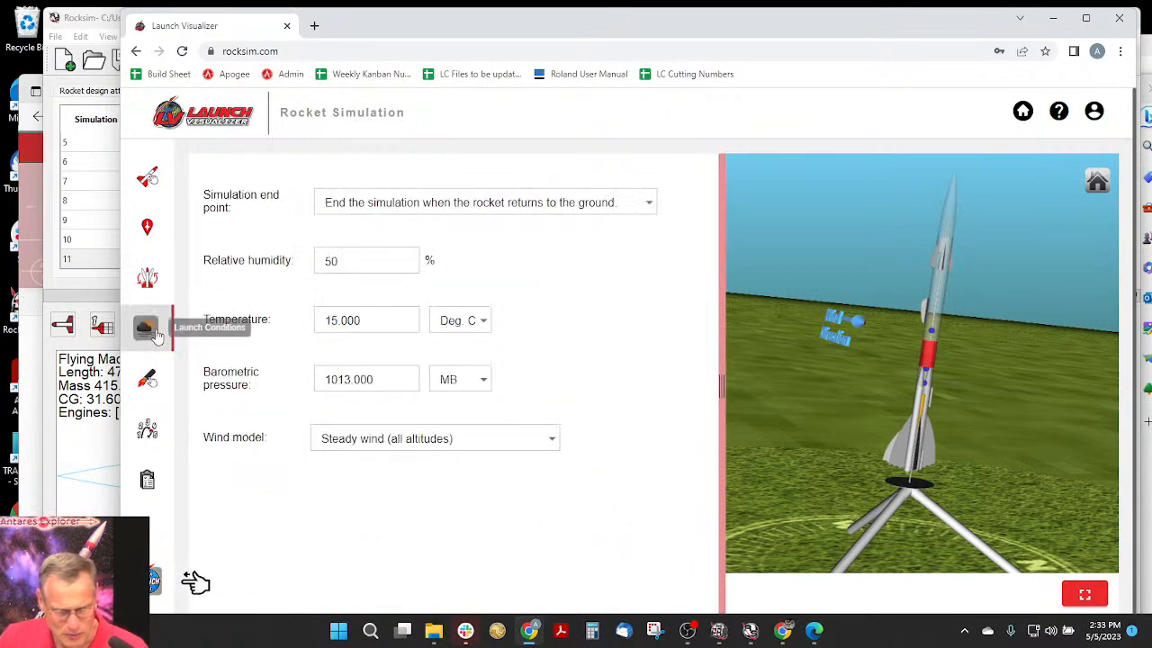
left_click(377, 445)
left_click(378, 440)
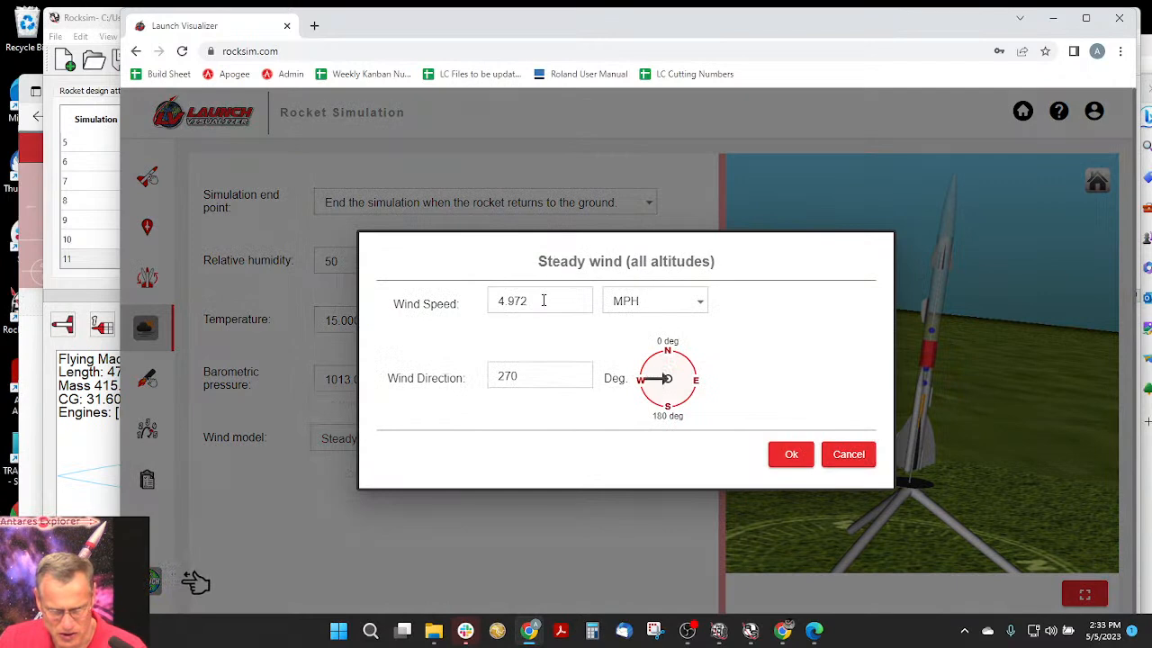
left_click_drag(543, 301, 454, 303)
type("58")
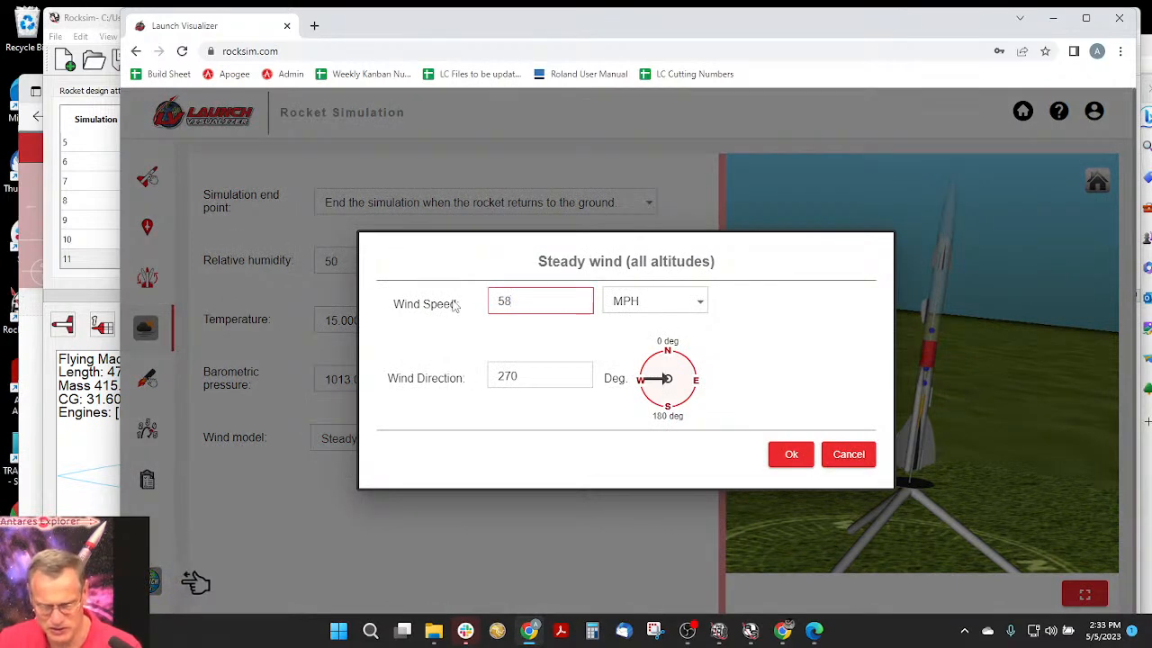
left_click(792, 456)
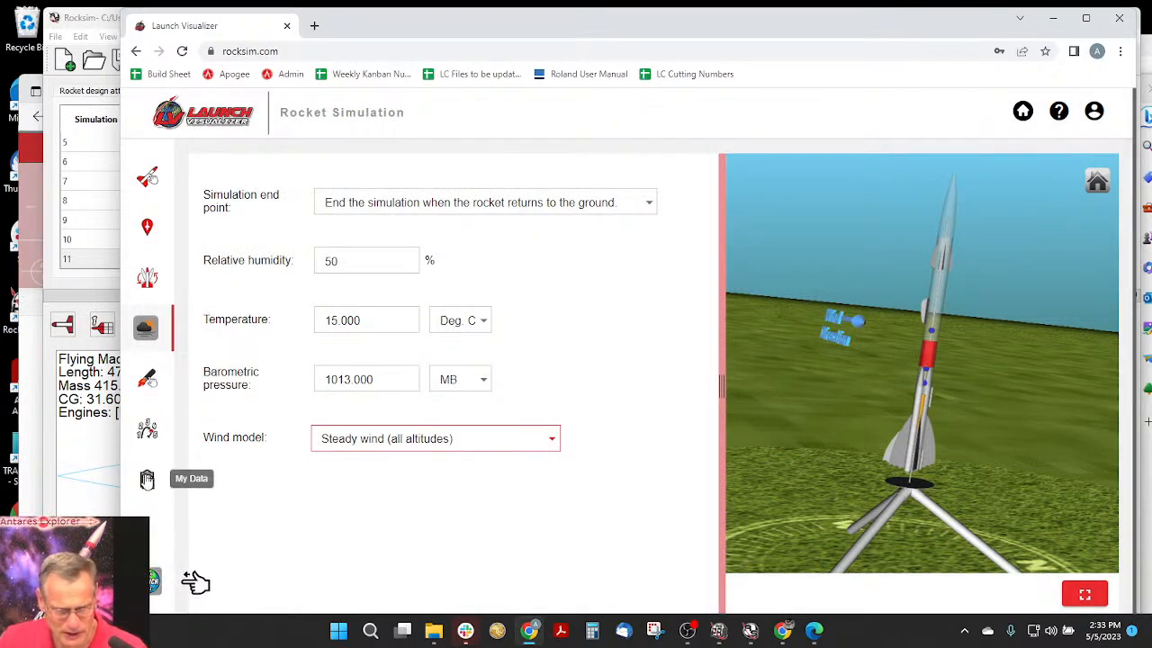
- Widen the Engines loaded column in the saved simulations and load the engine set of simulation 12, E30T-4 with two DART-522
left_click(146, 479)
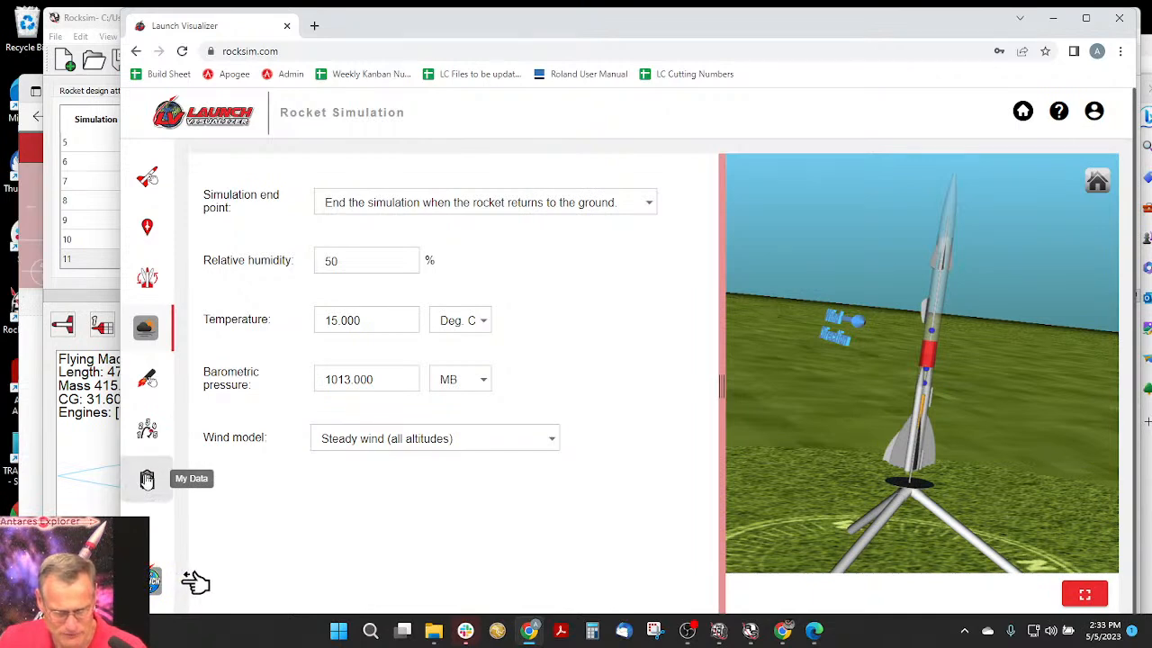
left_click_drag(696, 357, 698, 497)
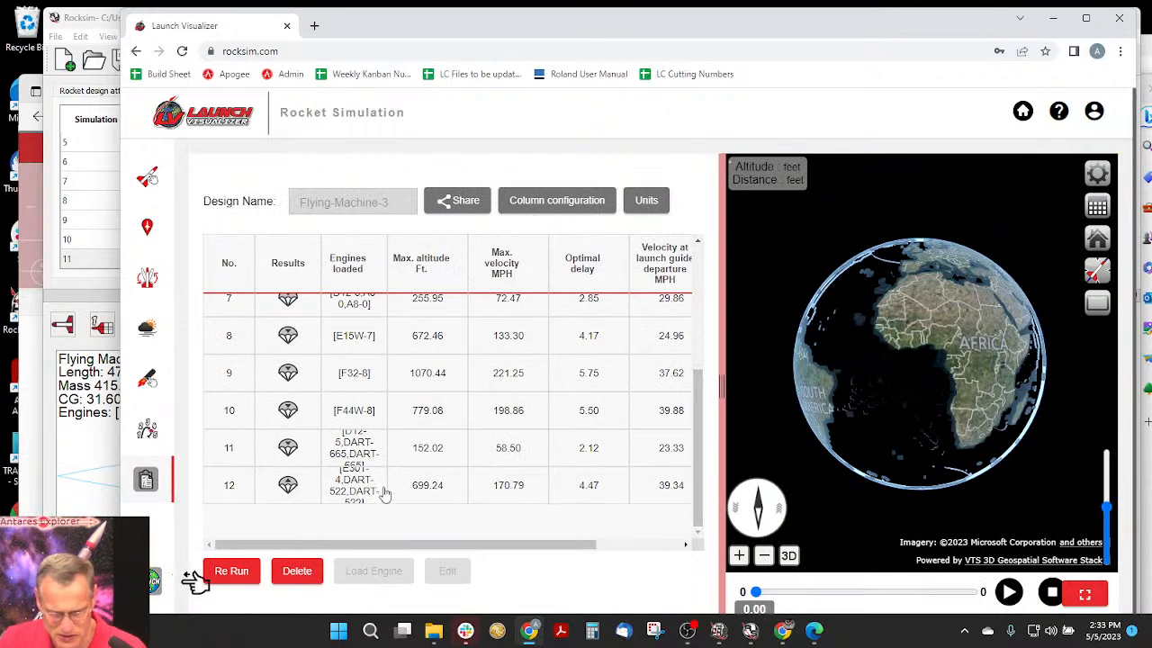
double_click(387, 242)
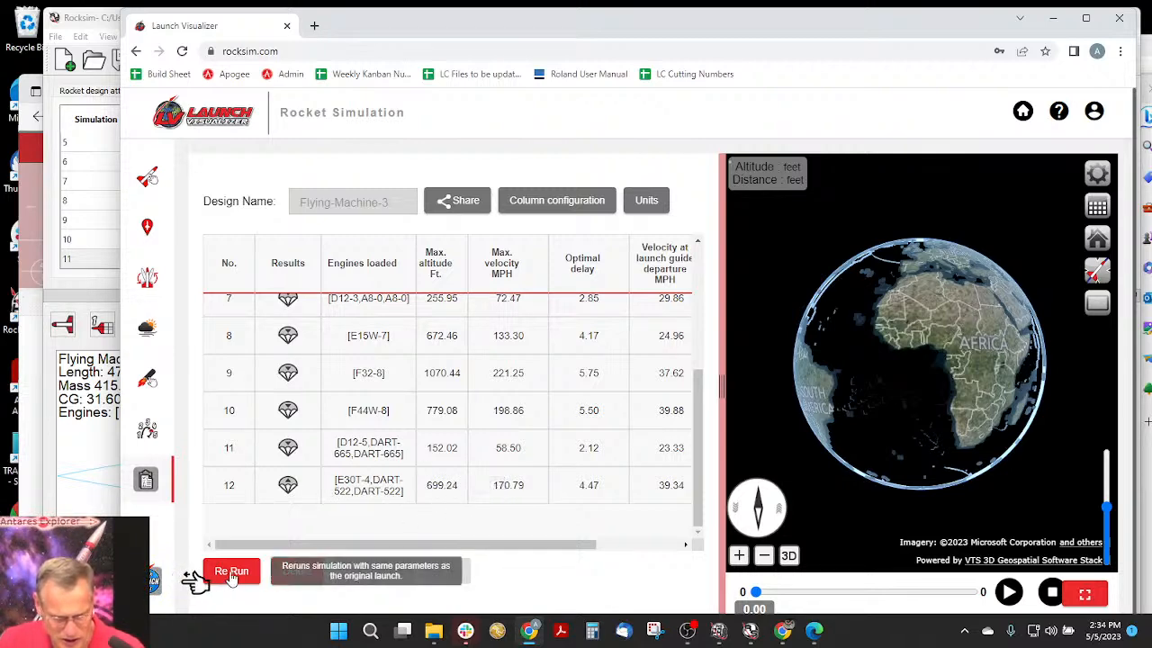
left_click(356, 497)
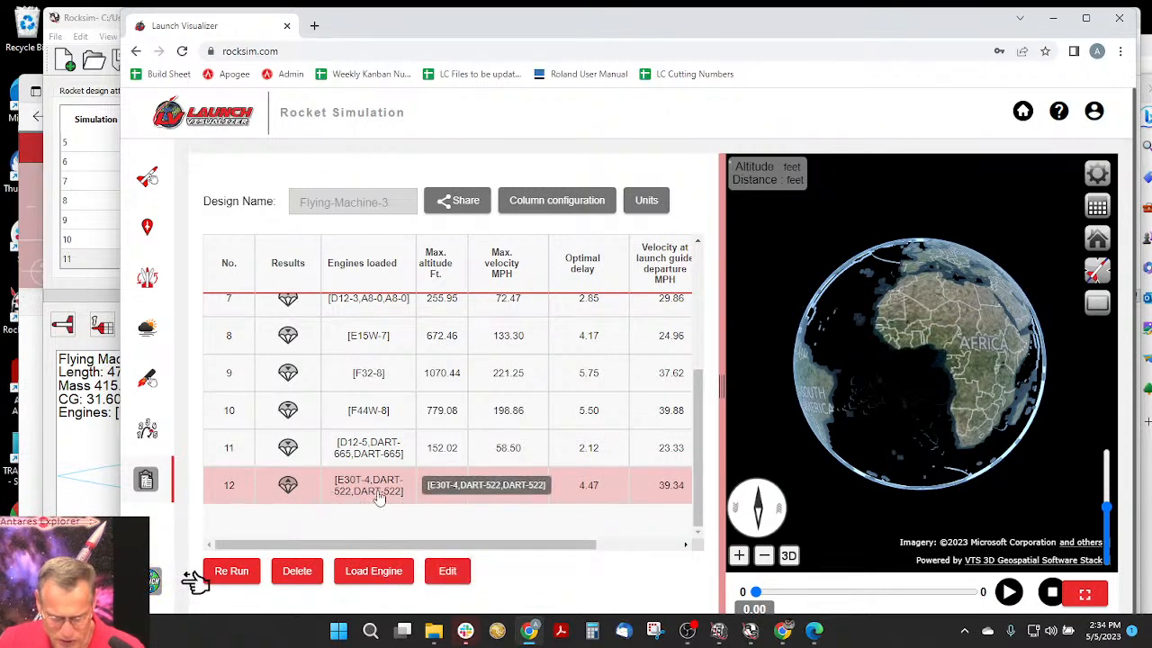
left_click(368, 572)
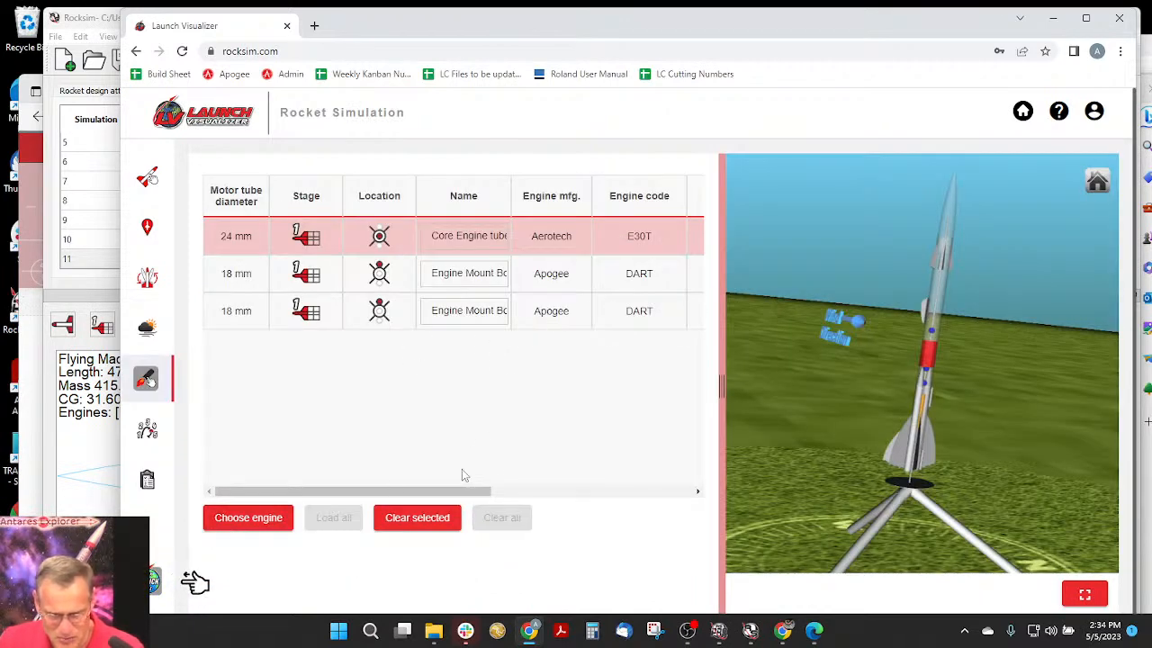
- Review the loaded engines' details, delays and overhang, and examine the flight events set for the parachutes and streamer
left_click_drag(441, 499, 660, 500)
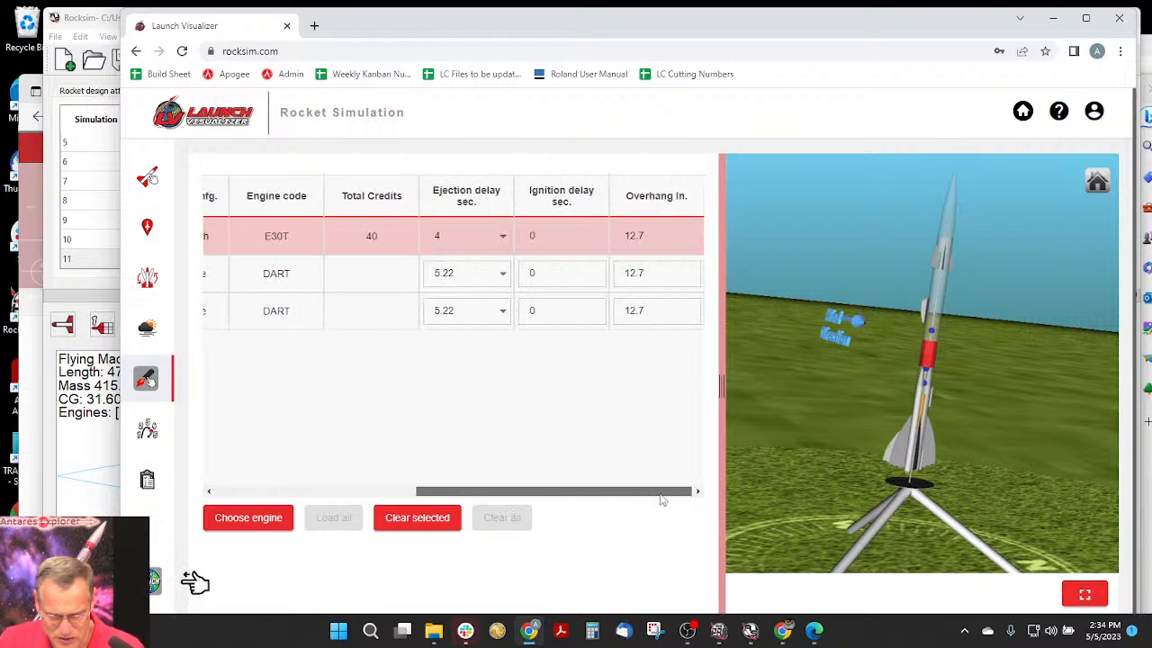
left_click_drag(504, 493, 434, 496)
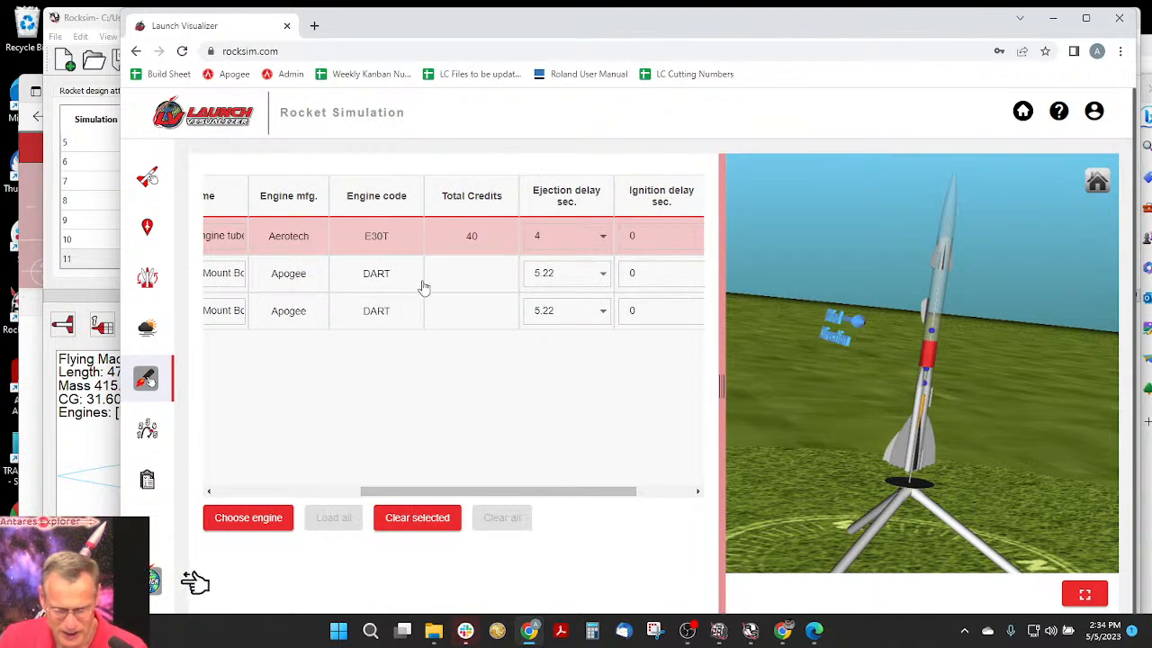
left_click_drag(386, 493, 226, 498)
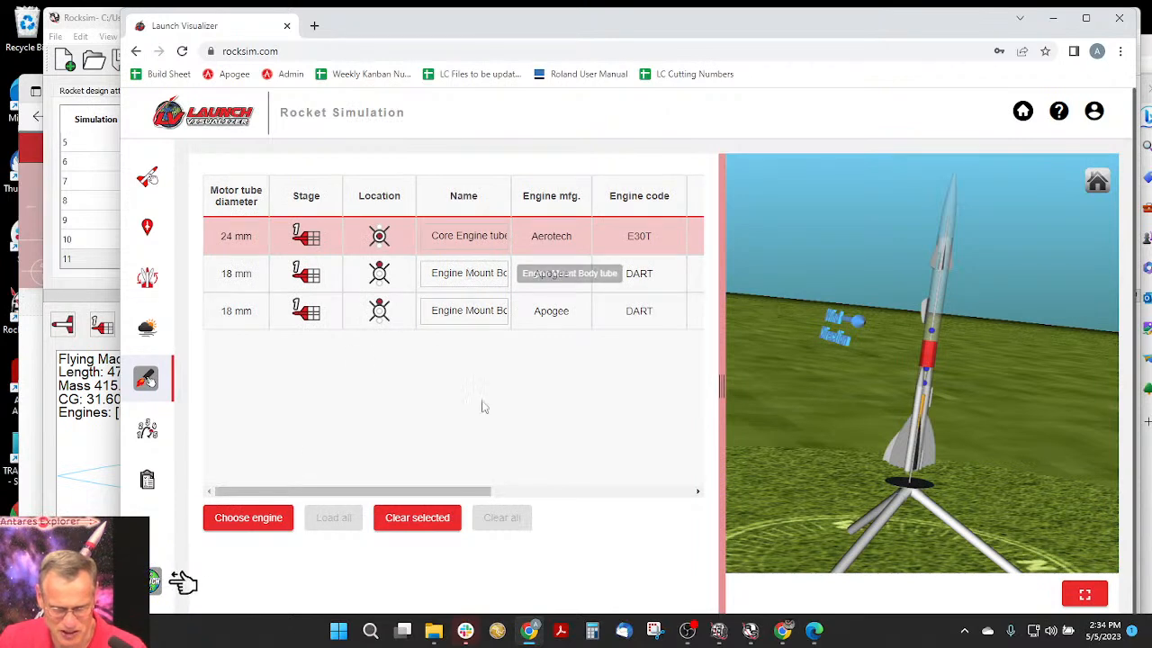
left_click_drag(481, 493, 607, 489)
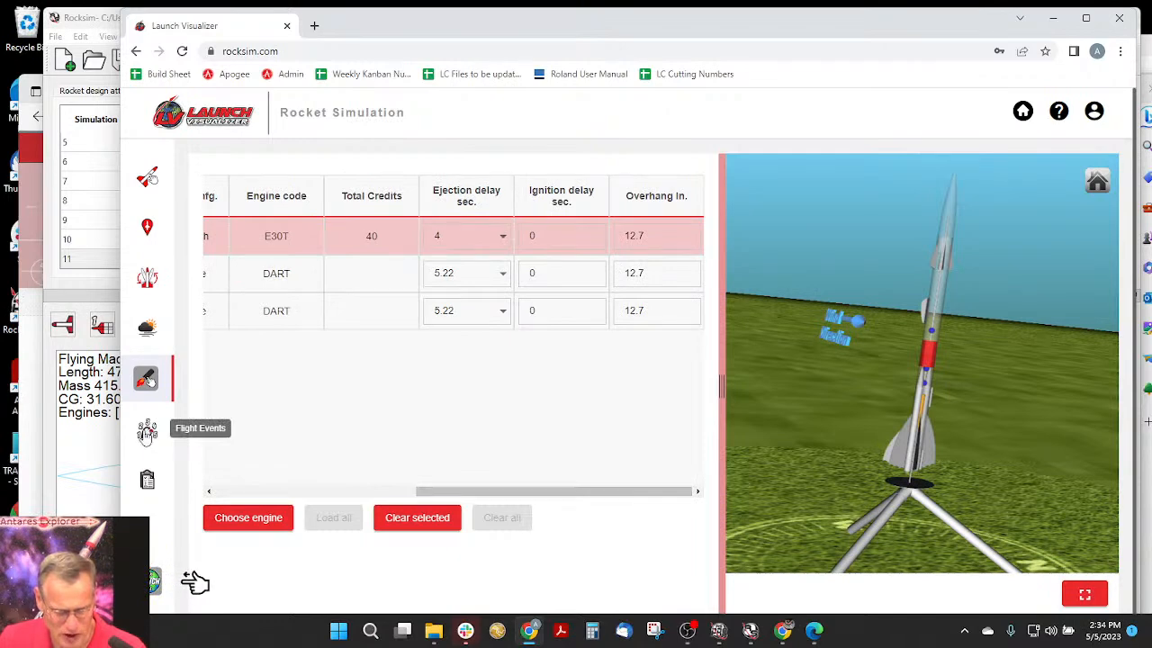
left_click(147, 432)
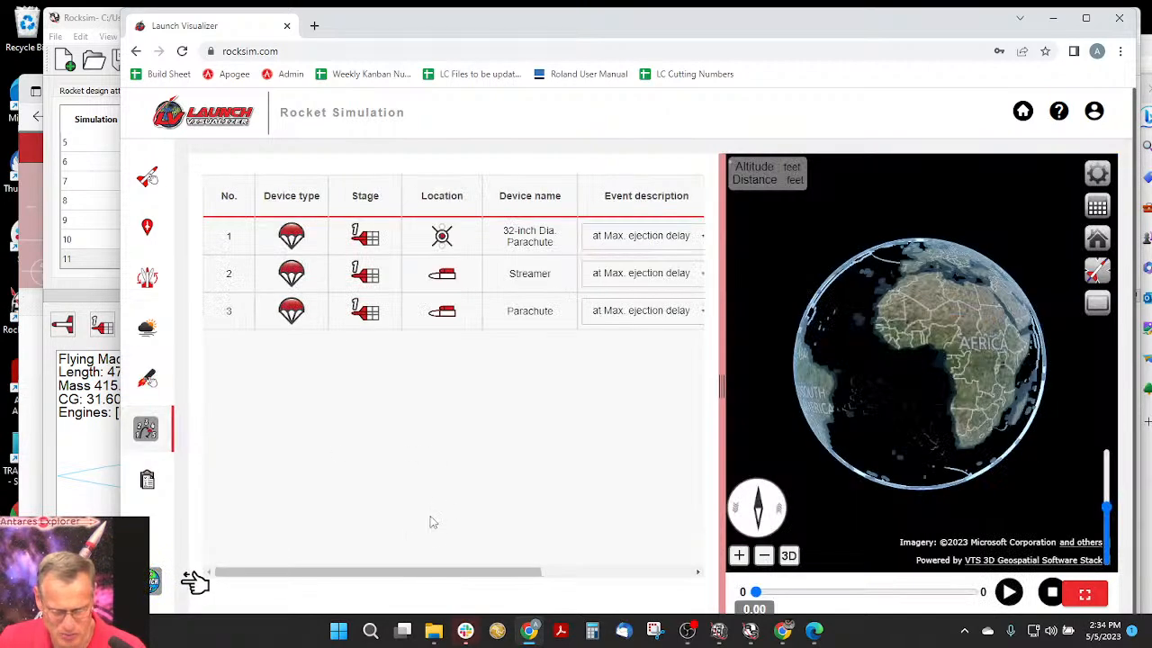
mouse_move(416, 572)
left_mouse_down()
mouse_move(429, 572)
mouse_move(413, 573)
left_mouse_up()
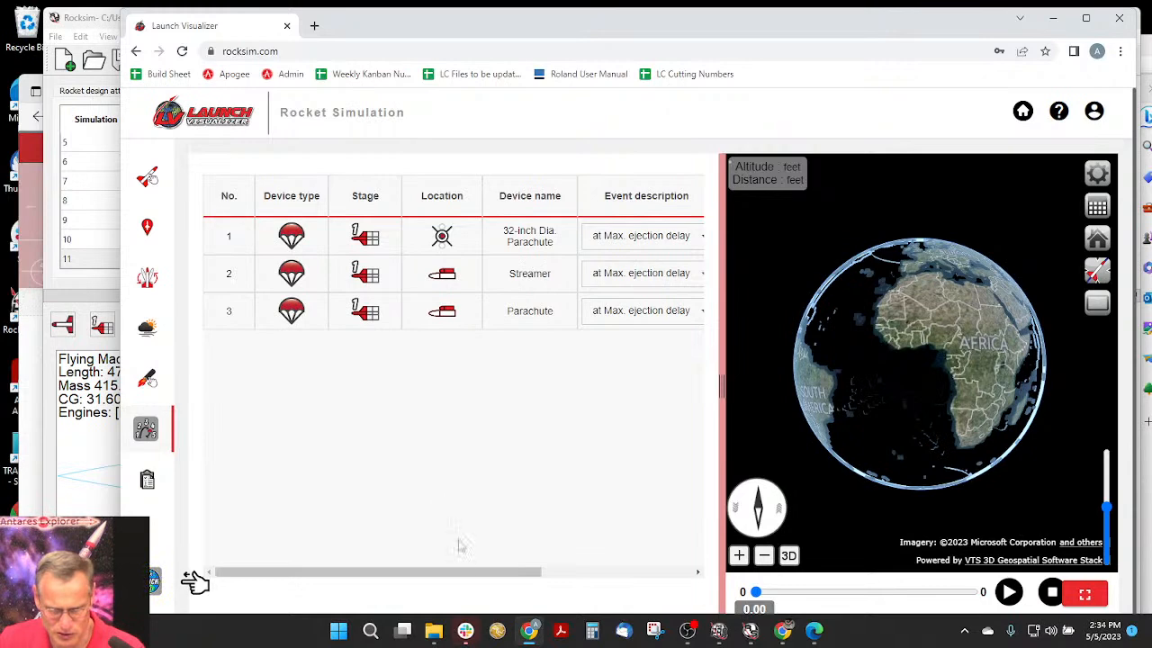
left_click_drag(465, 572, 664, 565)
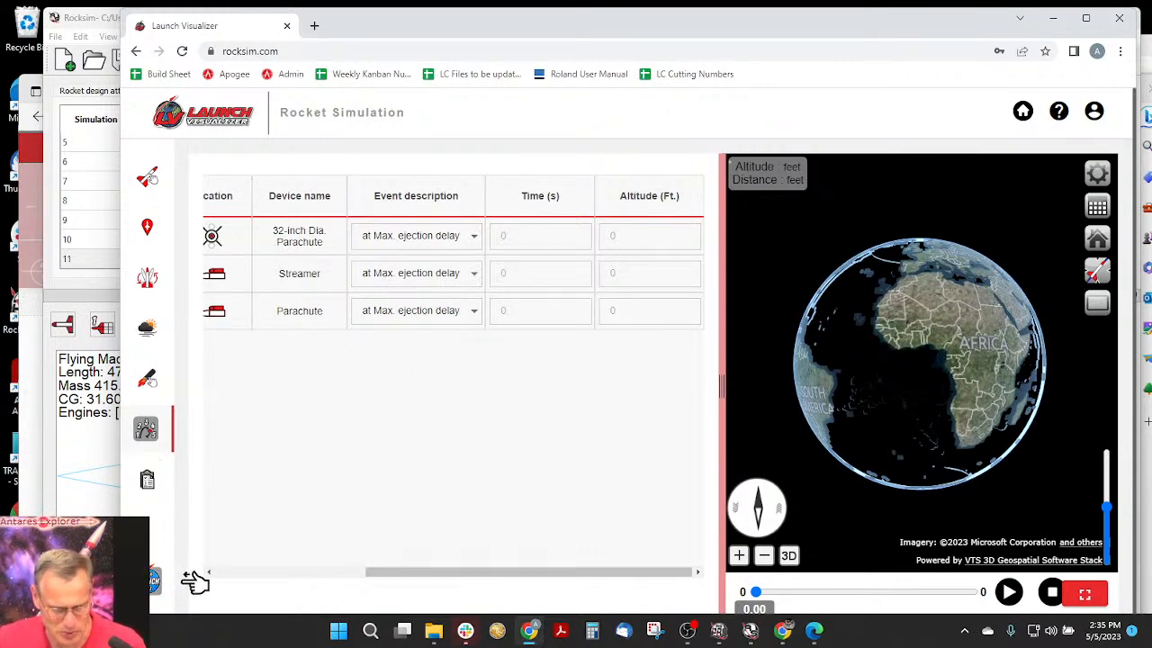
- Try twice to run the simulation with the loaded E30T and DART engines, leaving the comments empty
left_click(153, 579)
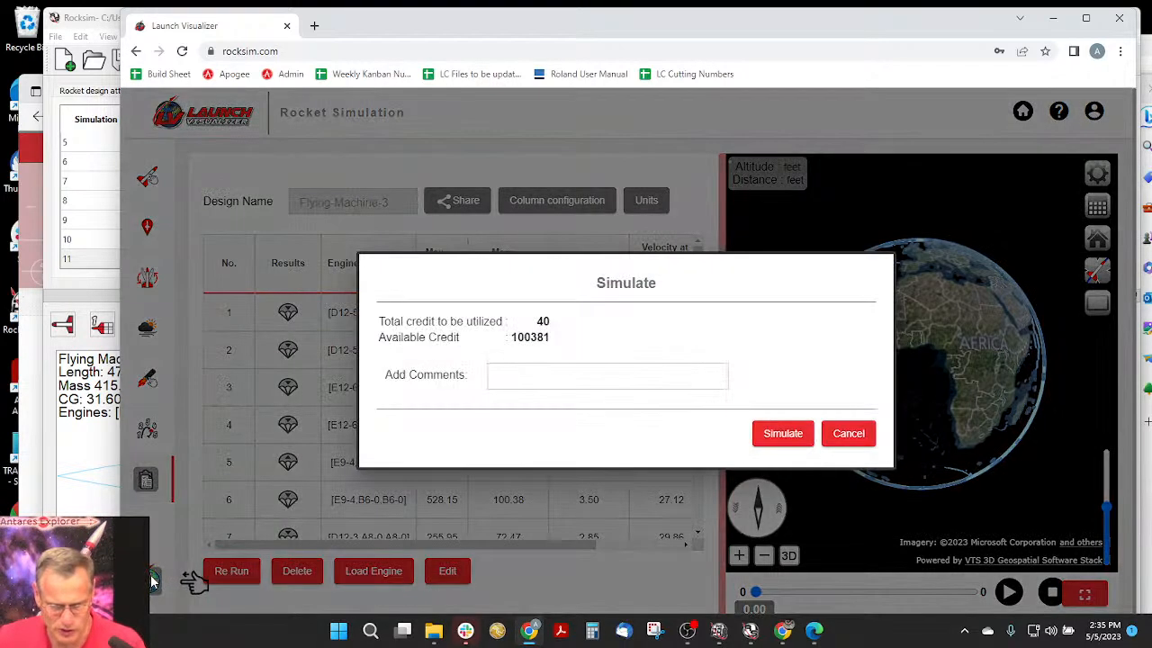
left_click(782, 433)
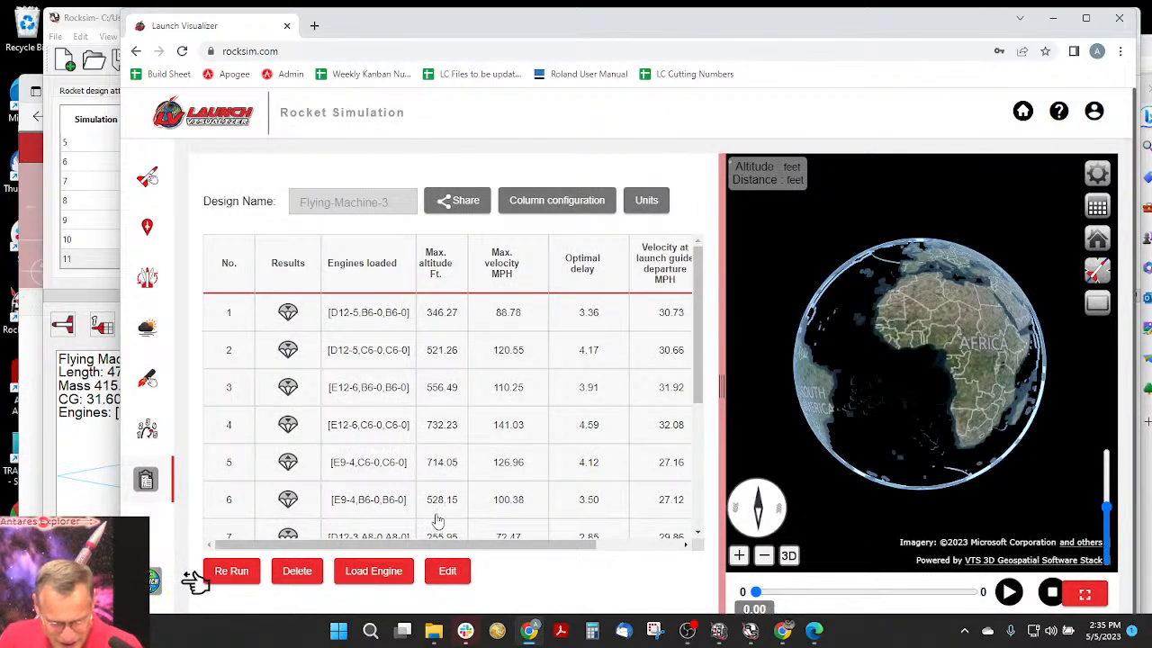
left_click(216, 568)
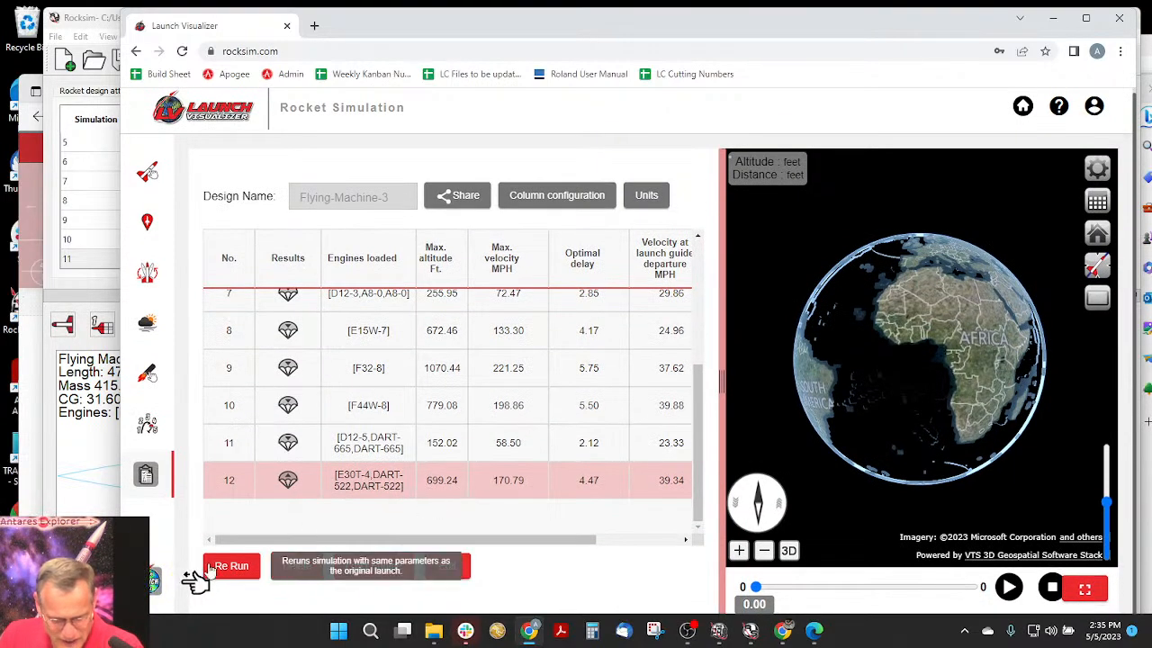
left_click(171, 580)
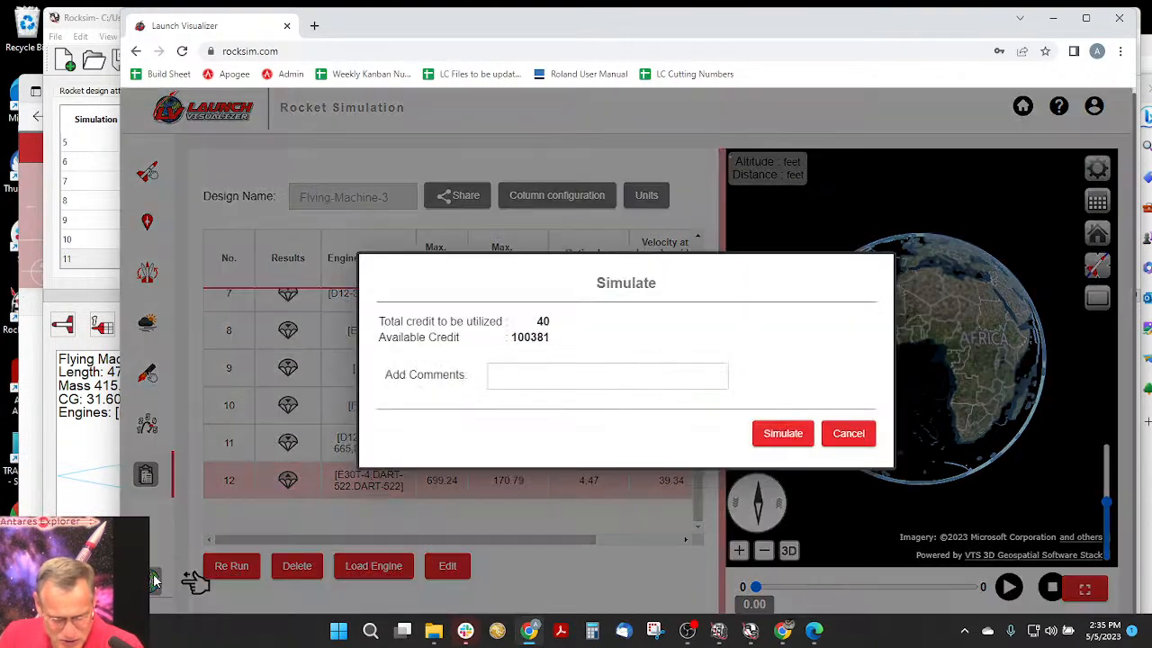
left_click(783, 435)
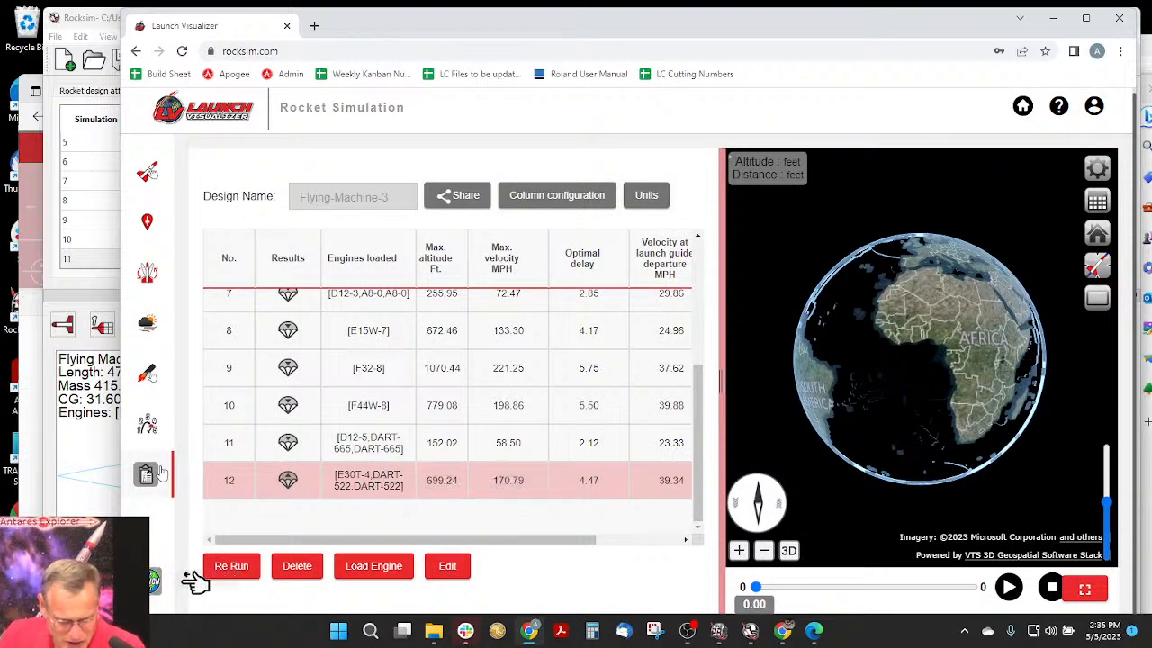
- Open the engine selection for the first 18 mm mount, include engines that match the diameter or are smaller, and sort by ascending diameter
left_click(146, 372)
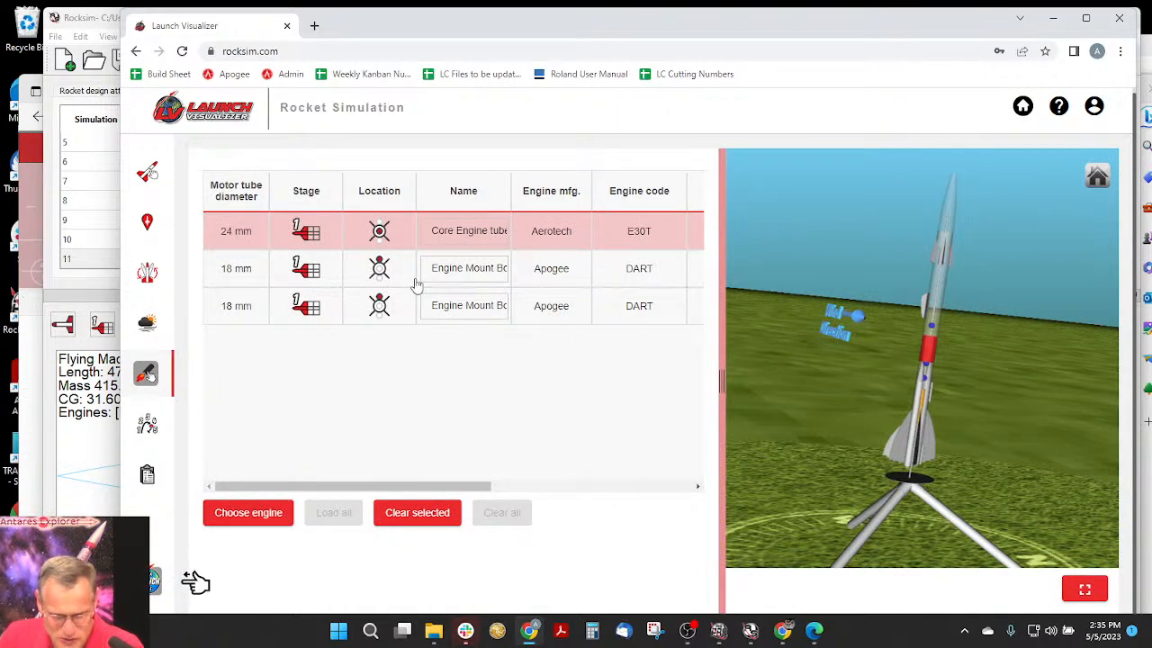
left_click(638, 268)
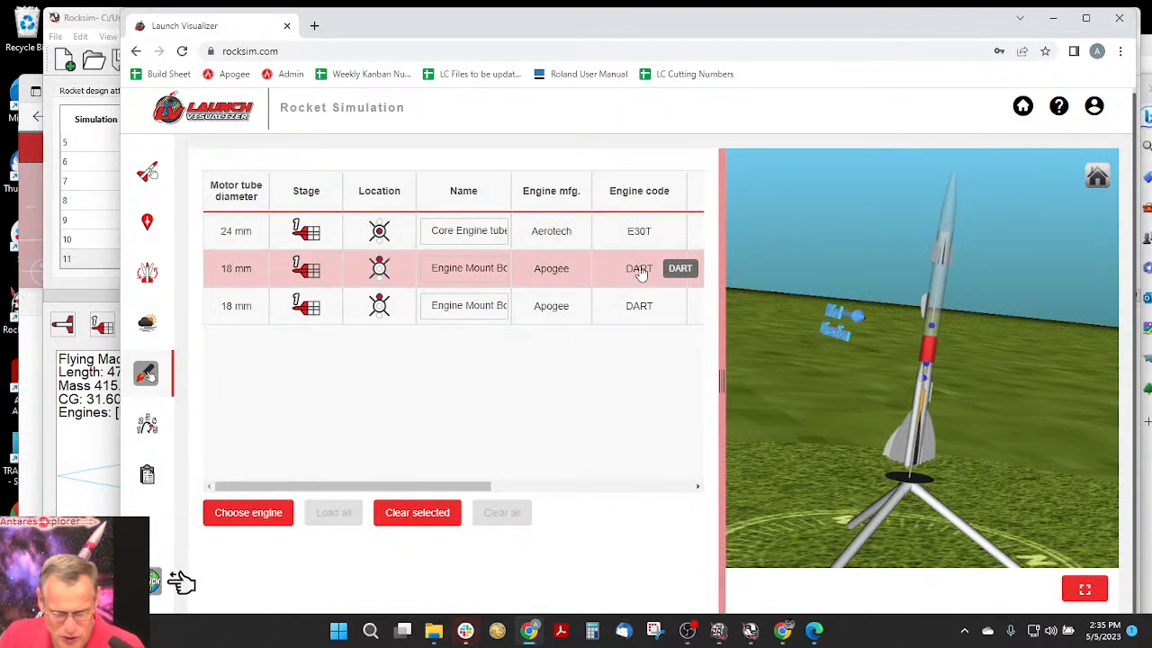
left_click(249, 513)
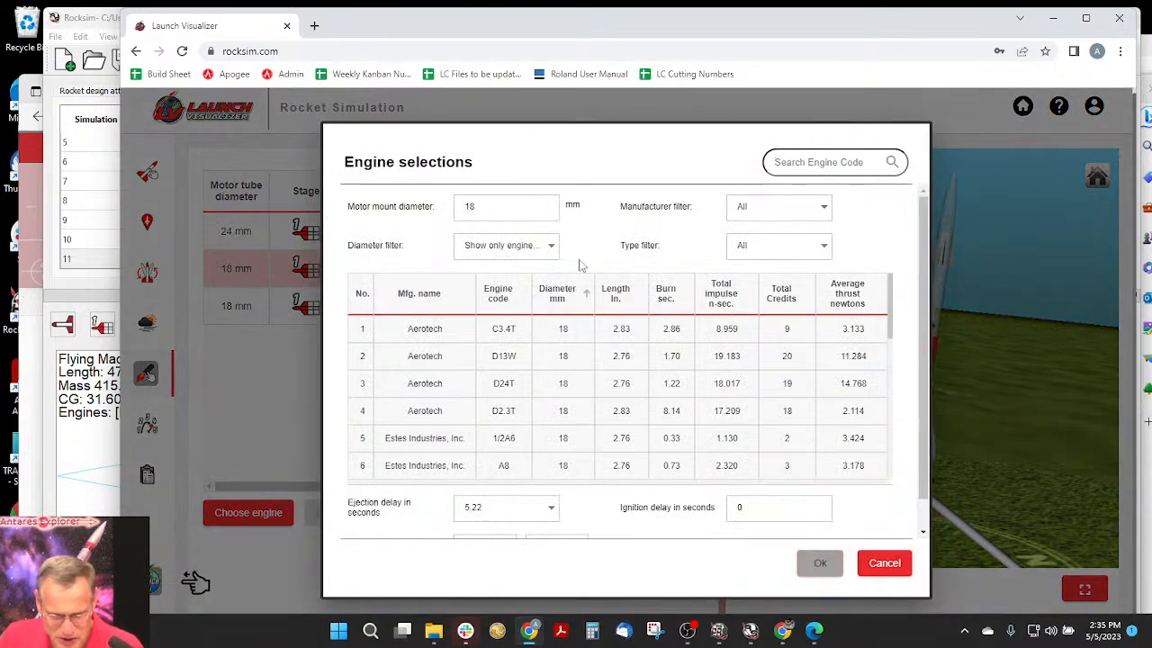
left_click(552, 250)
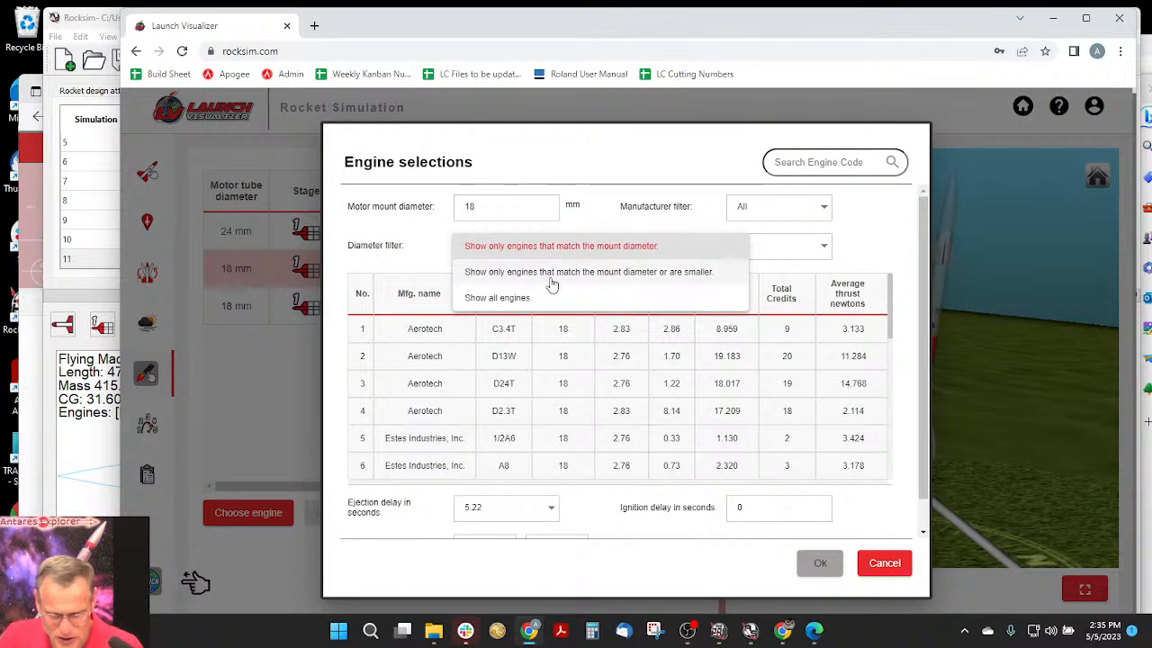
left_click(555, 272)
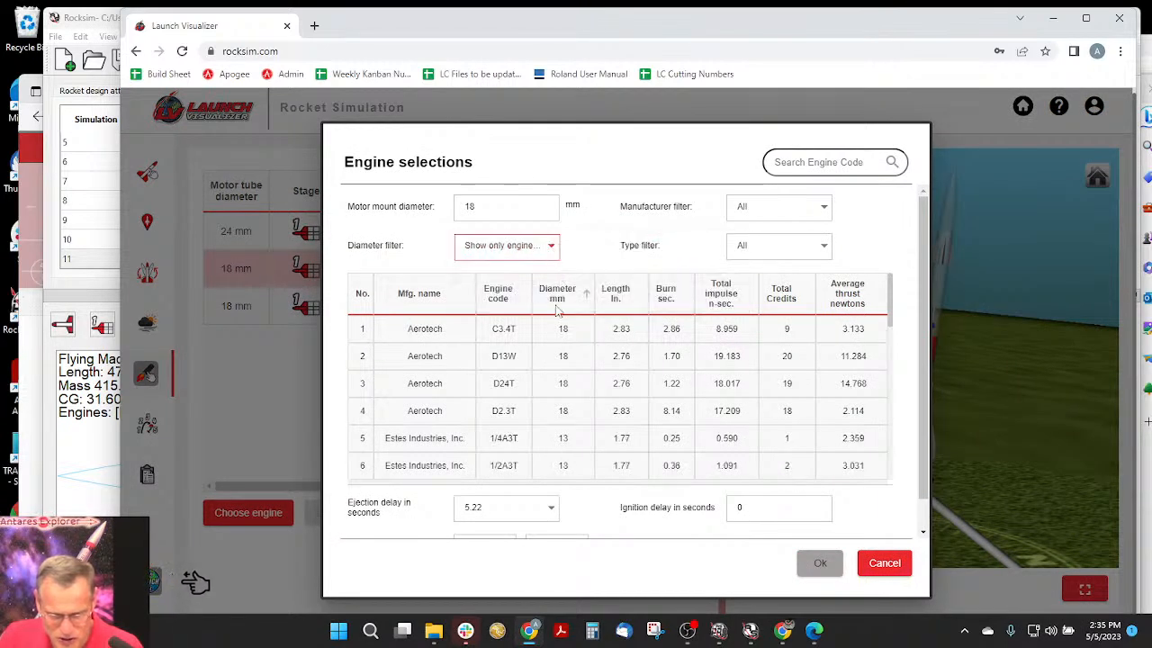
left_click(560, 297)
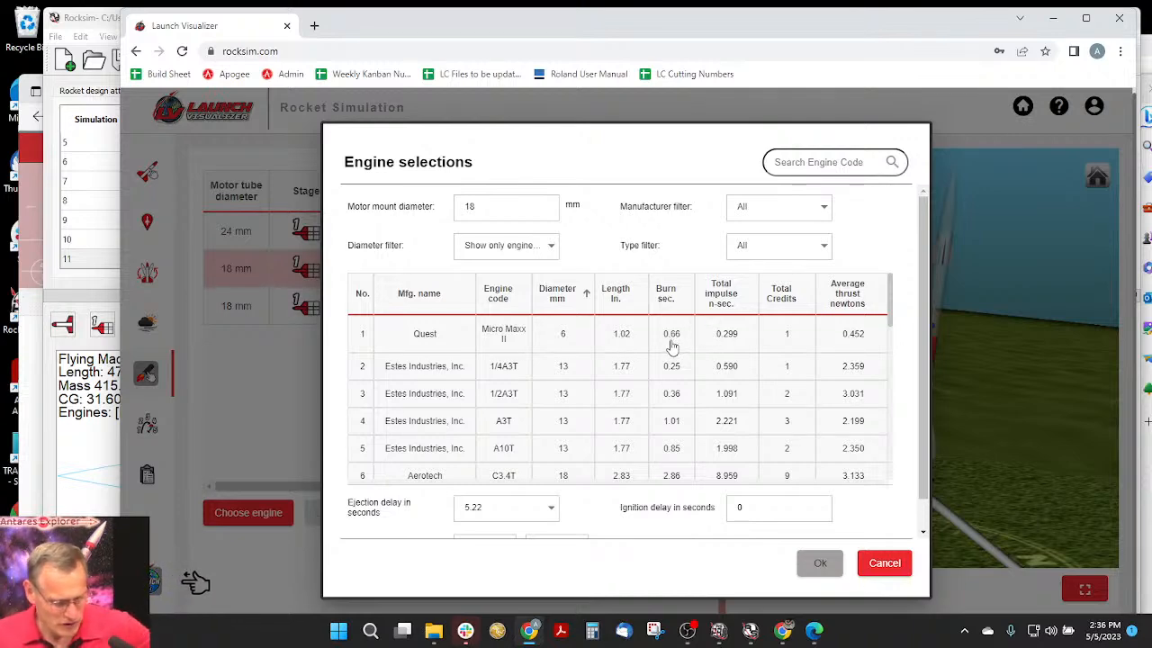
- Calculate the ejection delay in Calculator by subtracting the 0.66 s burn time from 5.22 s, and return to the engine selection
left_click(593, 631)
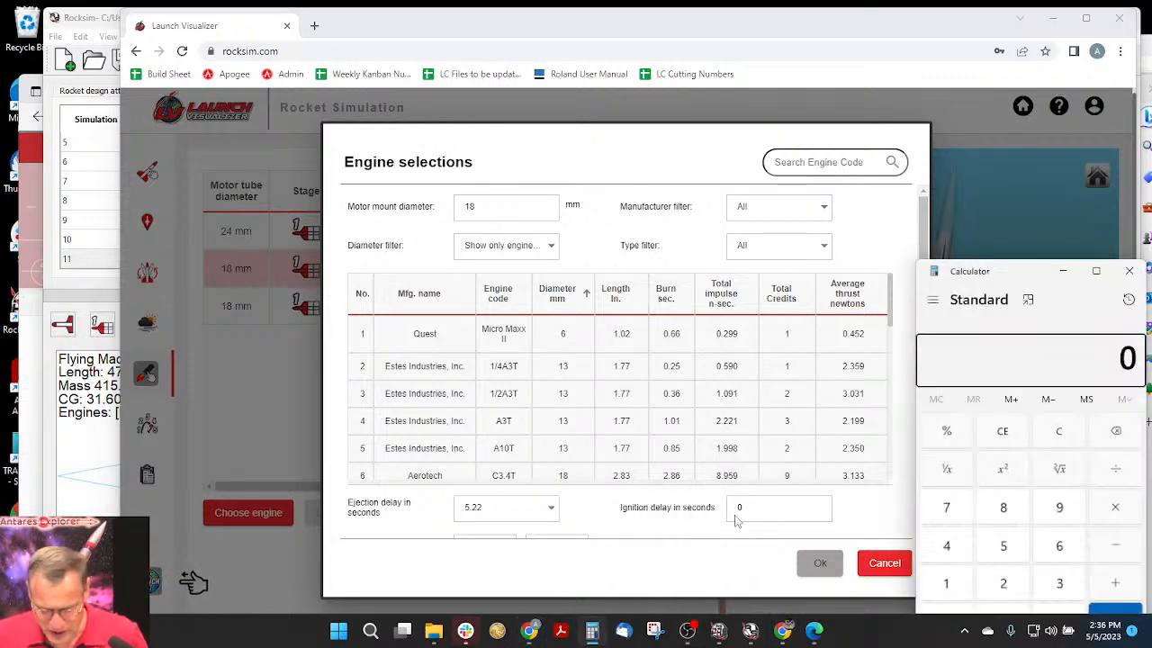
left_click_drag(1005, 267, 925, 135)
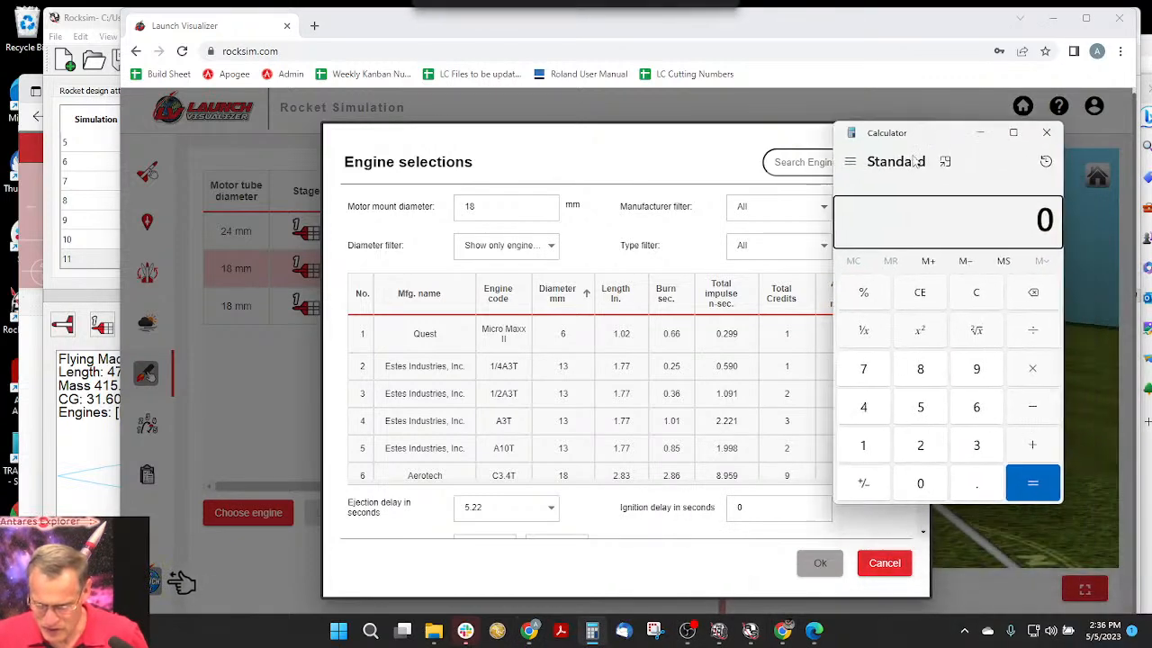
left_click(936, 403)
left_click(979, 495)
left_click(936, 447)
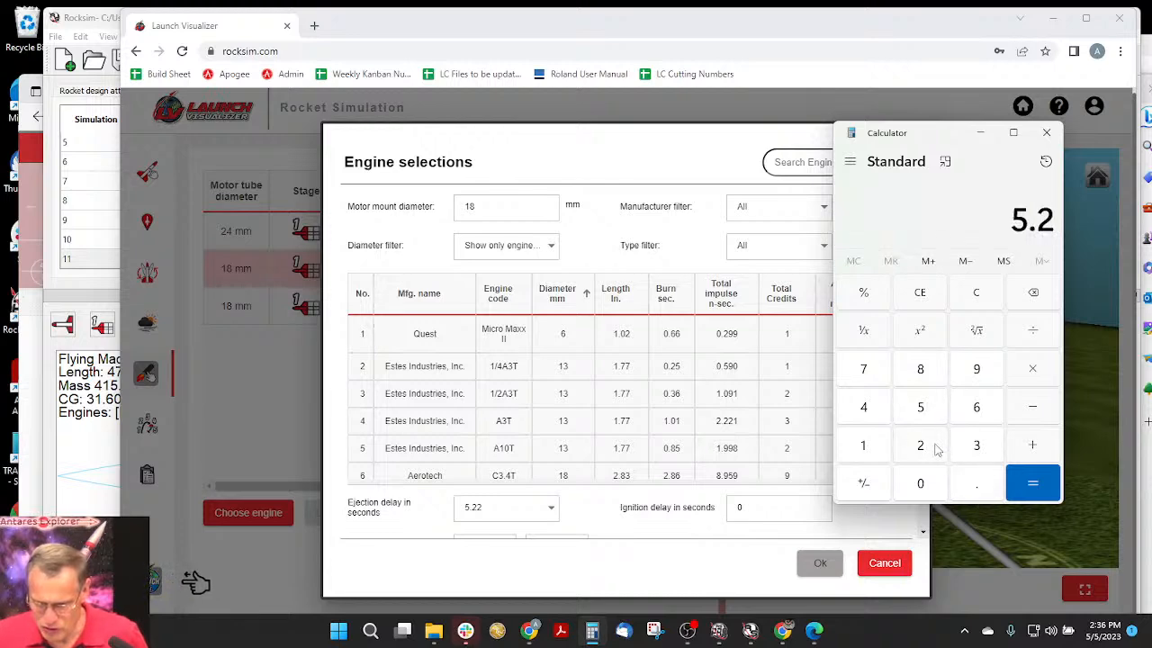
left_click(936, 447)
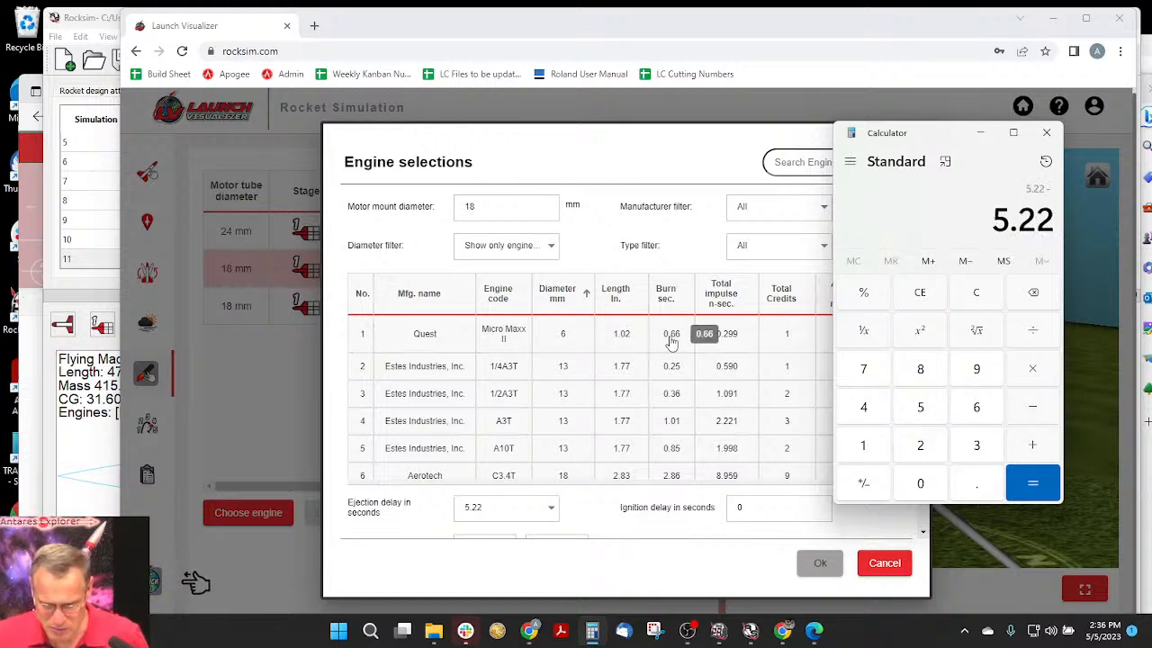
left_click(981, 486)
left_click(972, 407)
left_click(968, 409)
left_click(1039, 486)
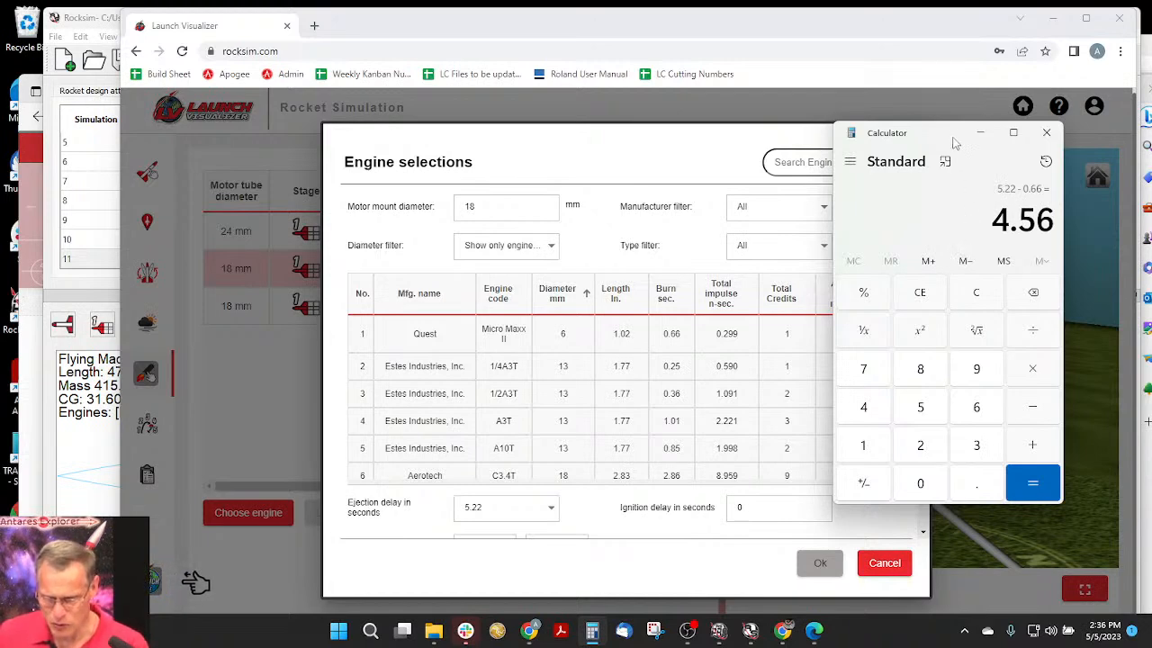
left_click(980, 132)
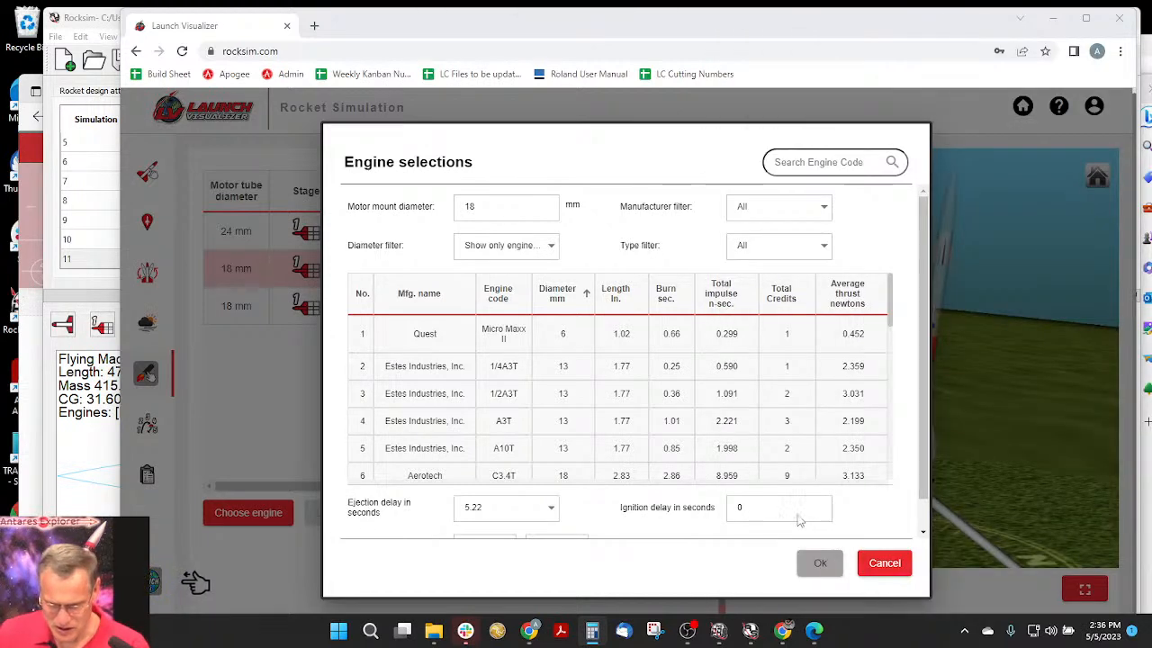
- Choose the Quest Micro Maxx II engine and give it a custom ejection delay of 4.56 seconds
left_click(587, 340)
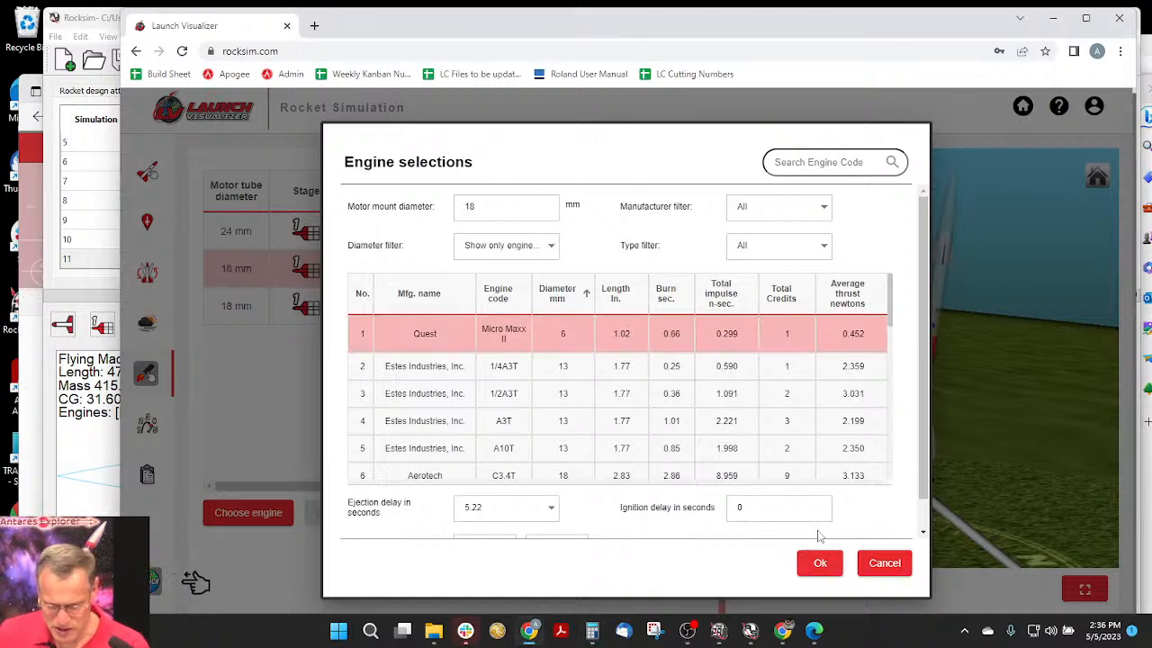
left_click(544, 510)
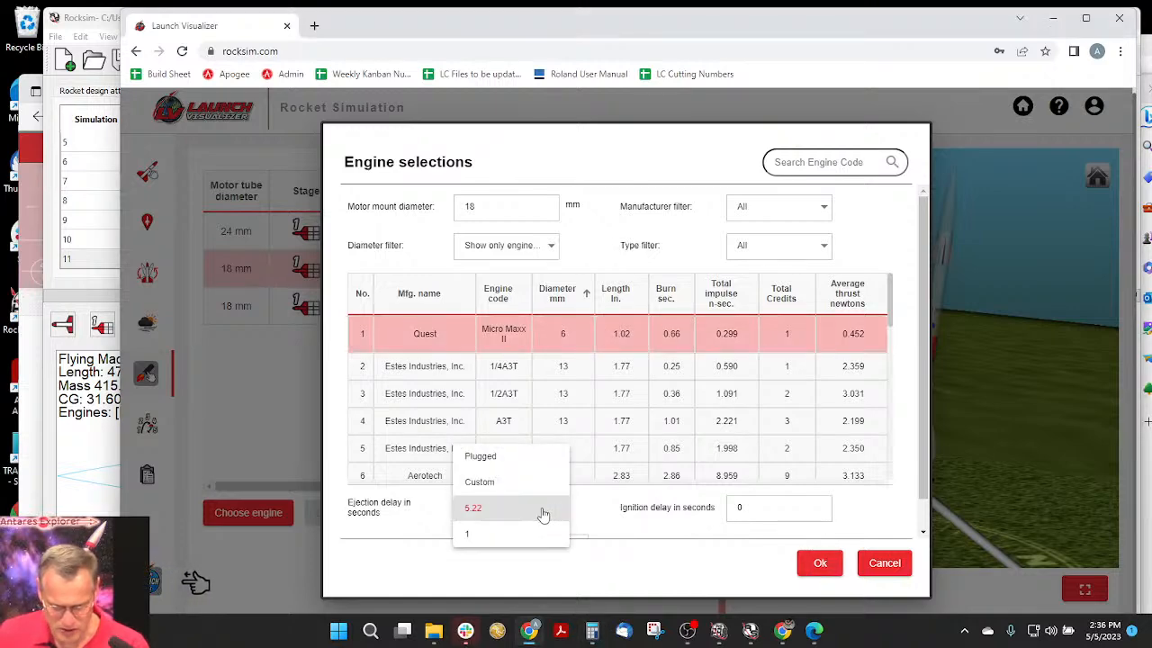
left_click(527, 511)
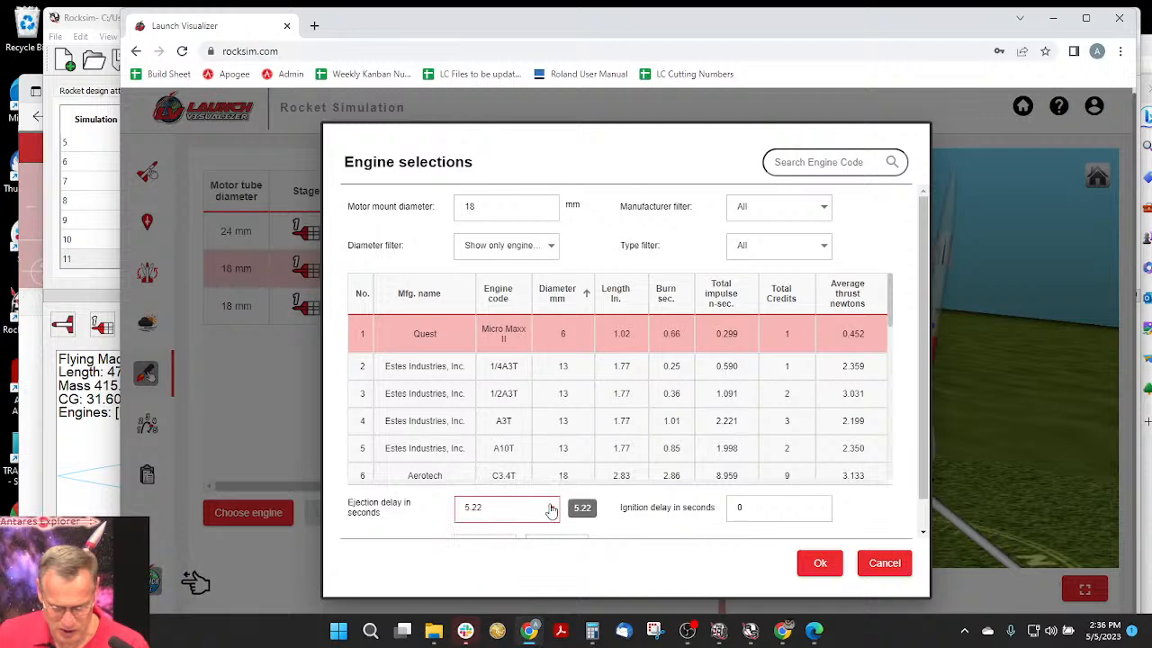
left_click(538, 509)
left_click(496, 483)
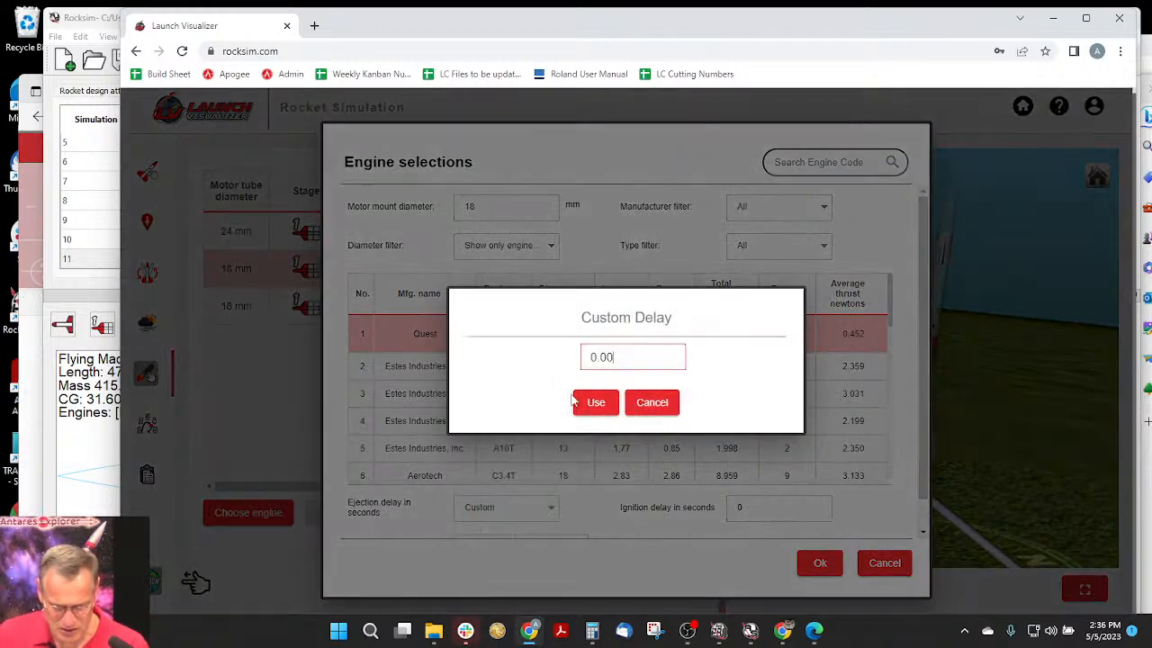
left_click_drag(614, 357, 536, 357)
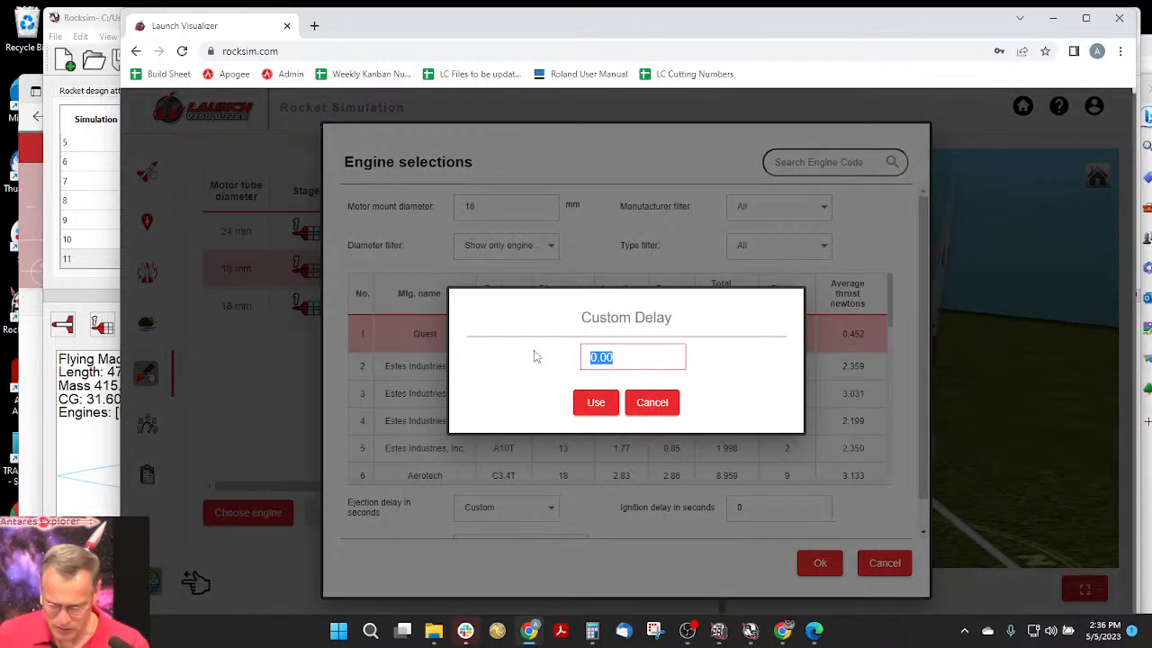
type("4.56")
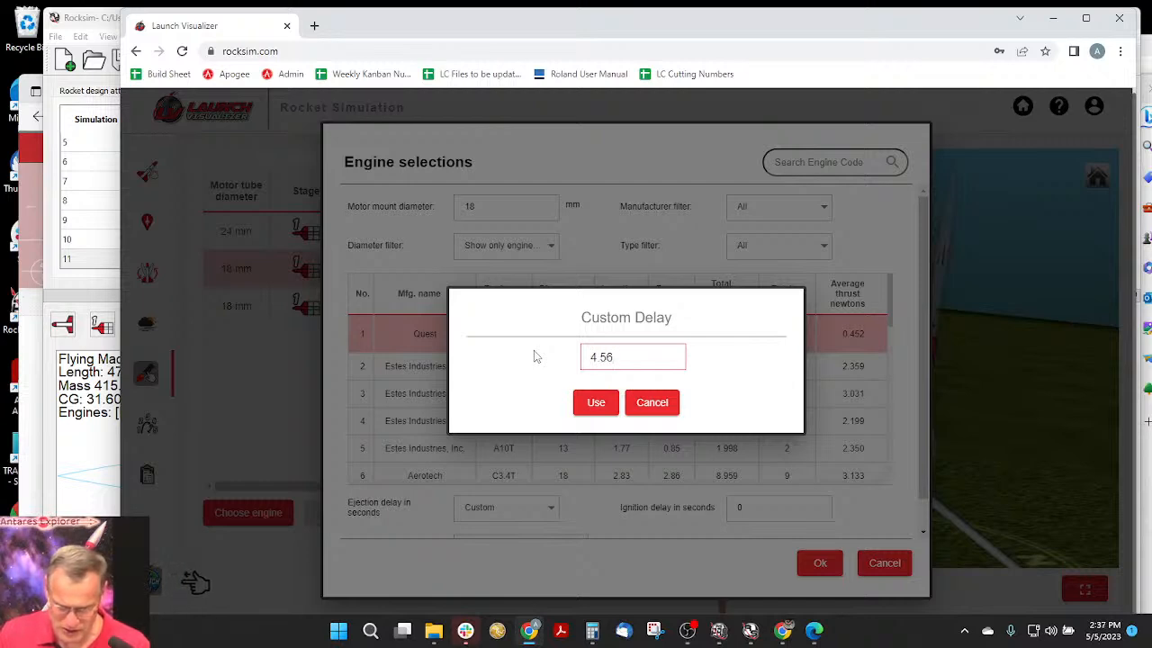
left_click(594, 403)
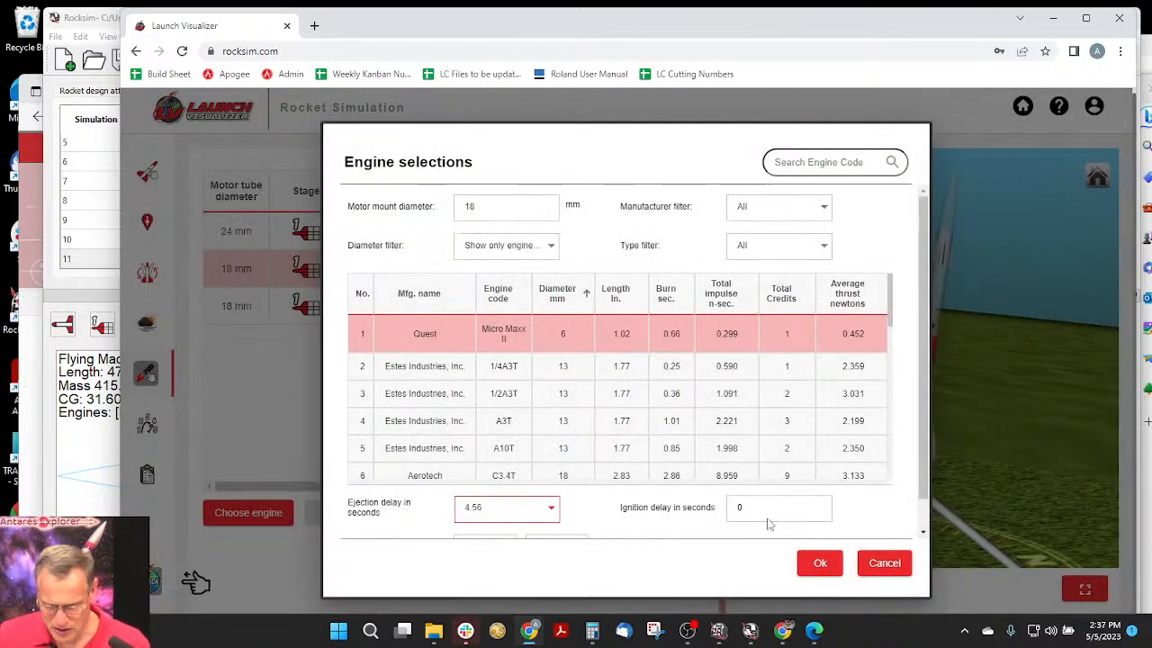
- Set the engine overhang to 0 in., accept the engine, and load it into the other 18 mm mount as well
scroll(638, 462, "down", 3)
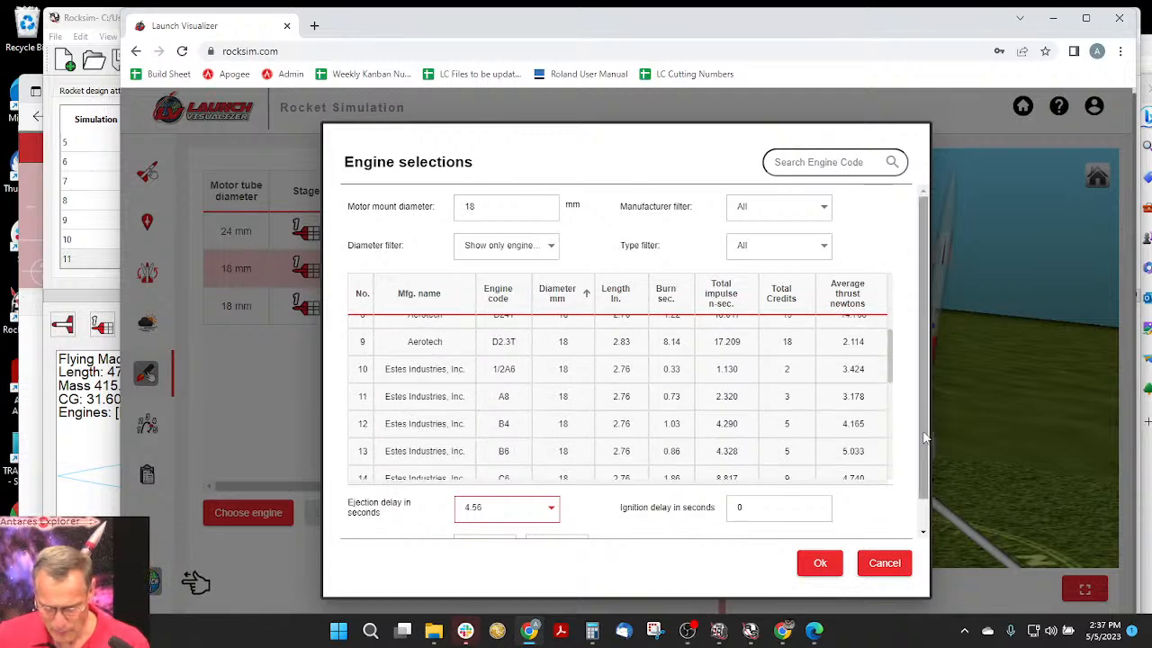
scroll(926, 487, "down", 1)
left_click_drag(494, 514, 441, 519)
type("0")
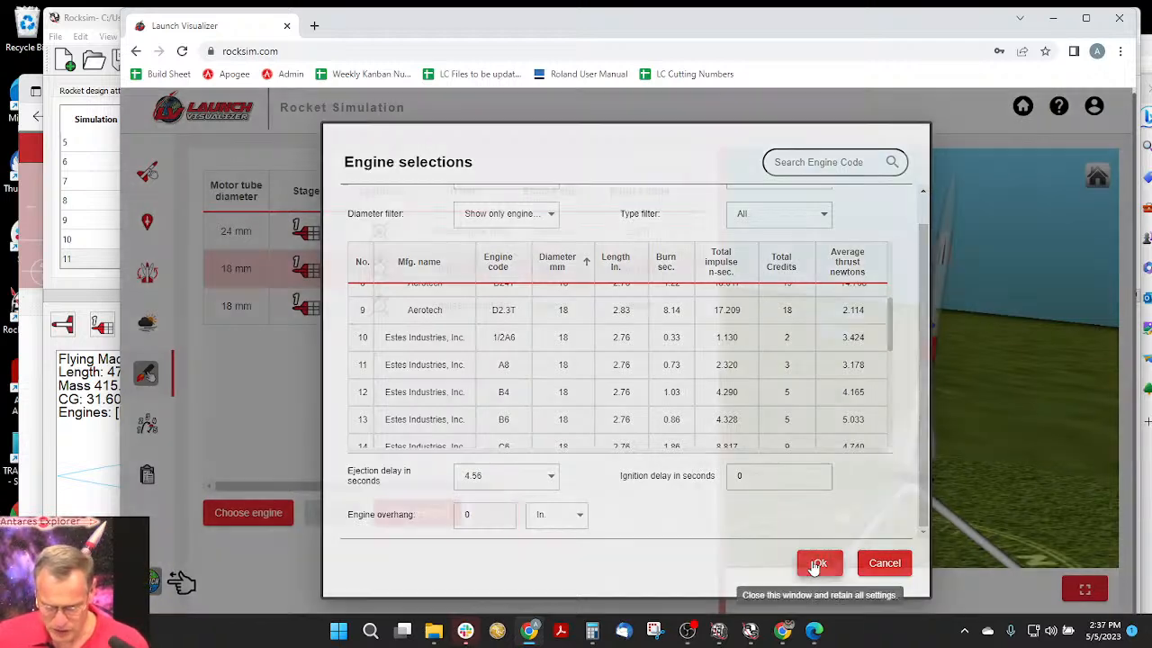
left_click(817, 563)
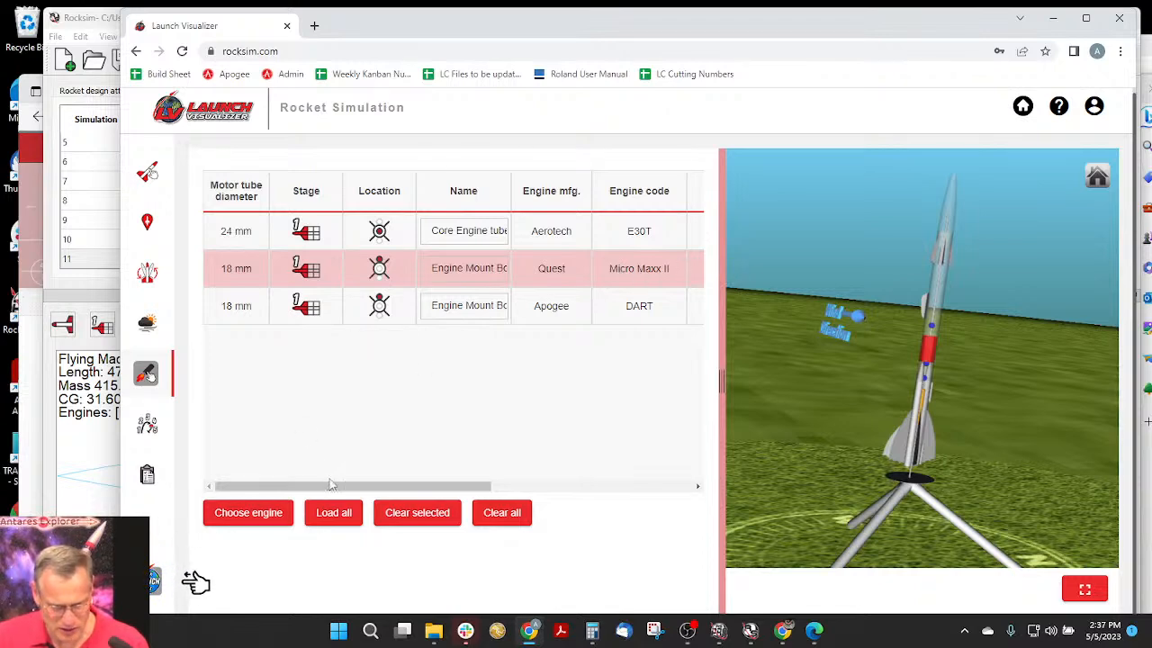
left_click(339, 522)
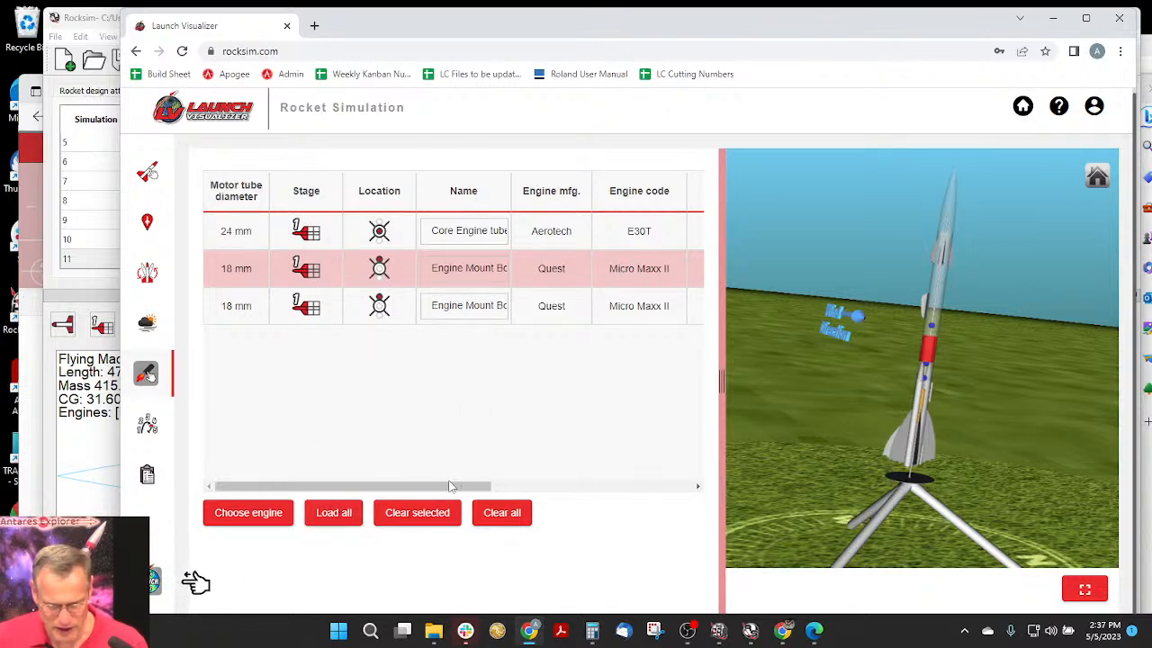
left_click_drag(450, 486, 669, 502)
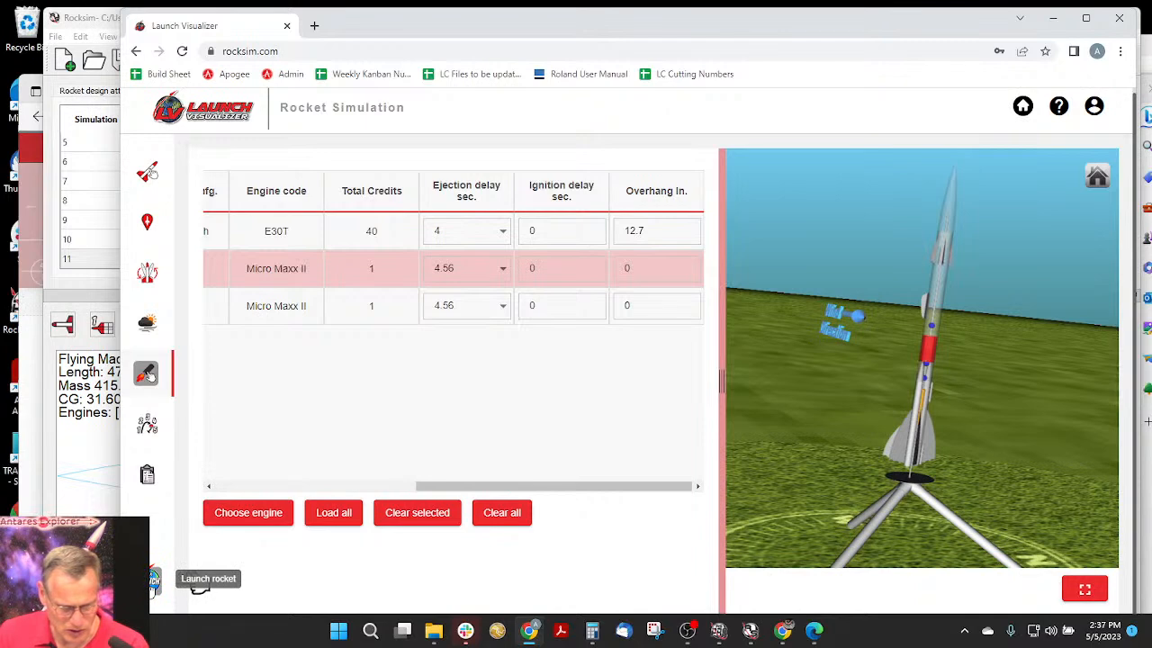
- Launch the simulation with the E30T and the two Micro Maxx II engines, leaving the comments empty
left_click(153, 583)
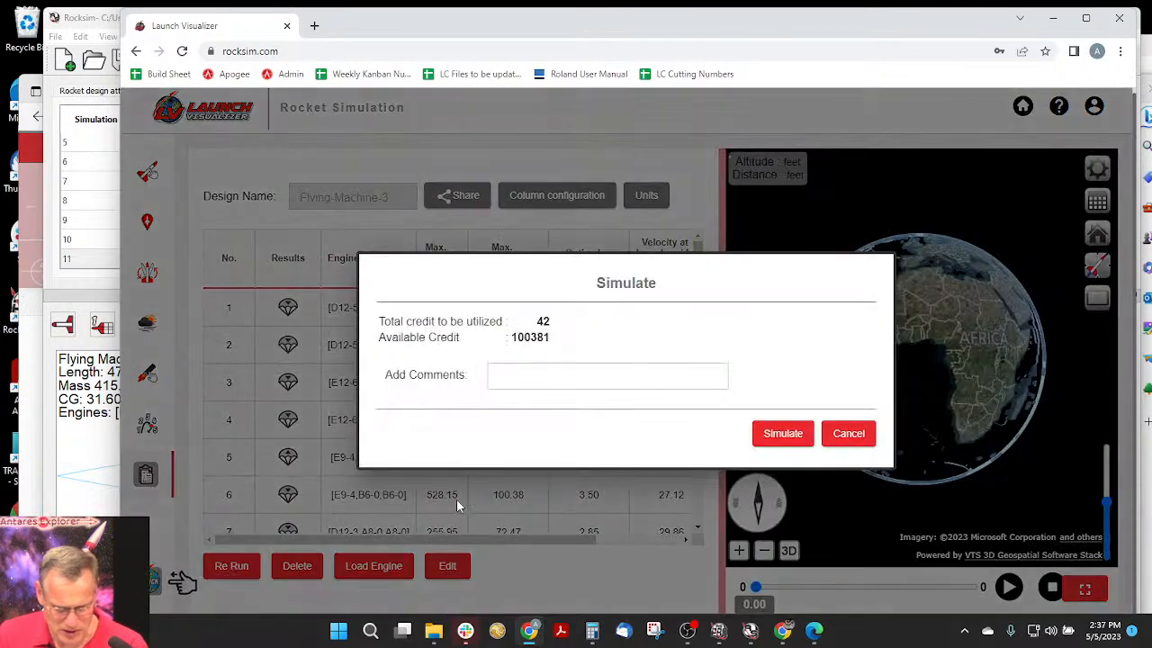
left_click_drag(552, 325, 530, 326)
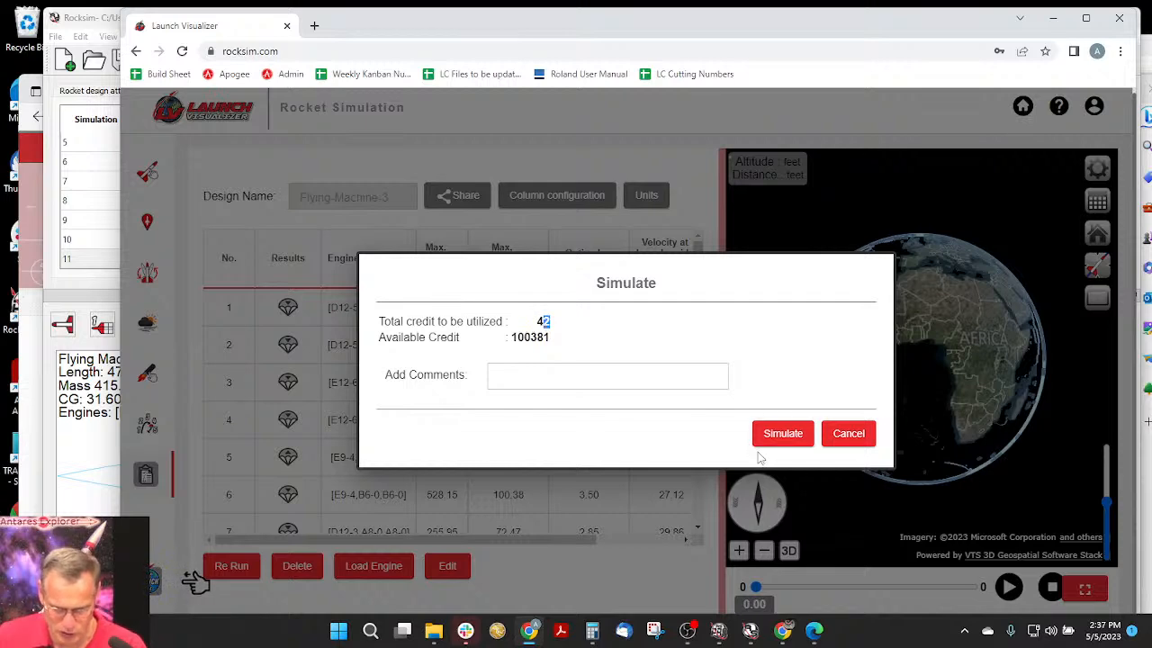
left_click(781, 434)
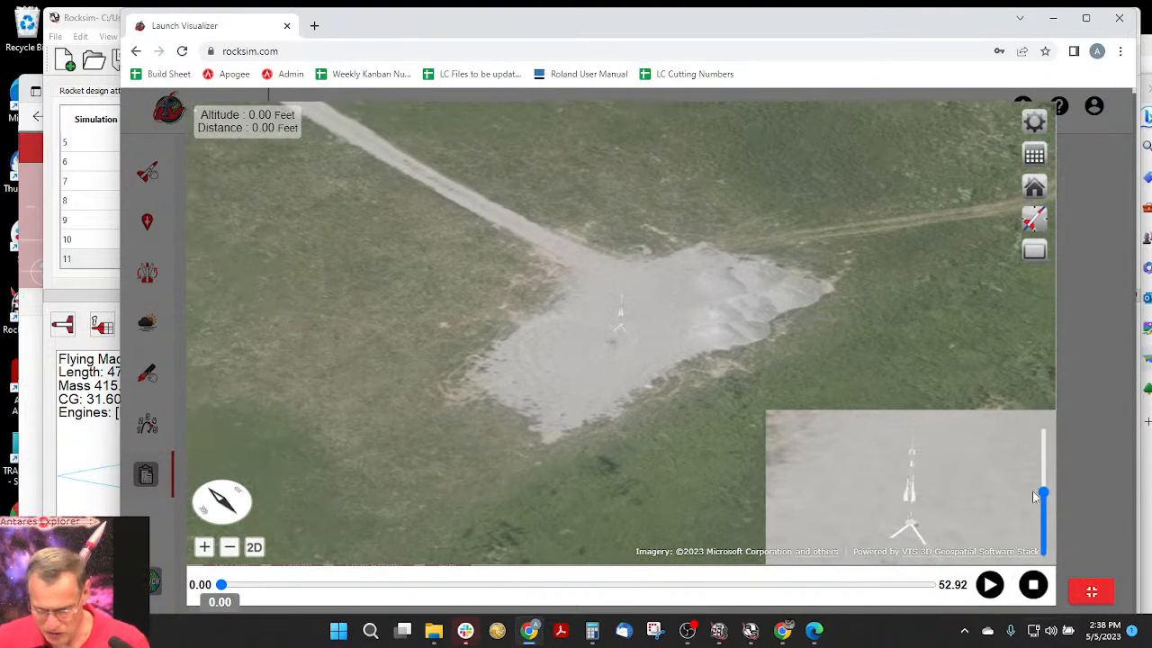
- Enable the sustainer trajectory path and the extruded flight path in the flight profile preferences
scroll(664, 366, "up", 4)
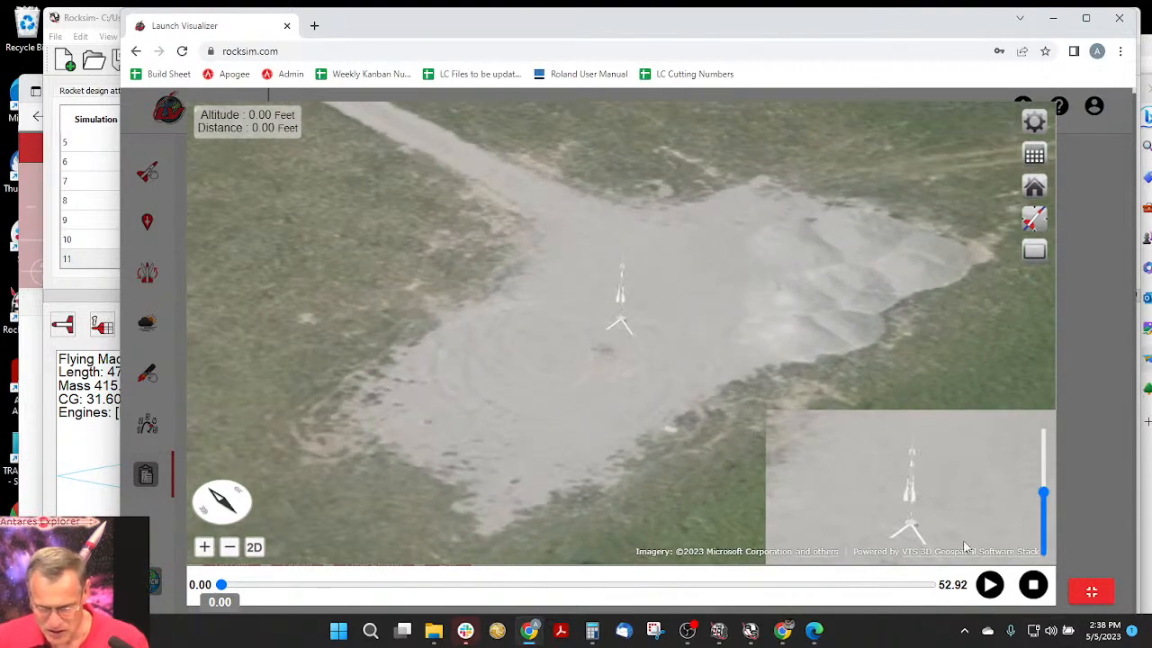
left_click(1034, 122)
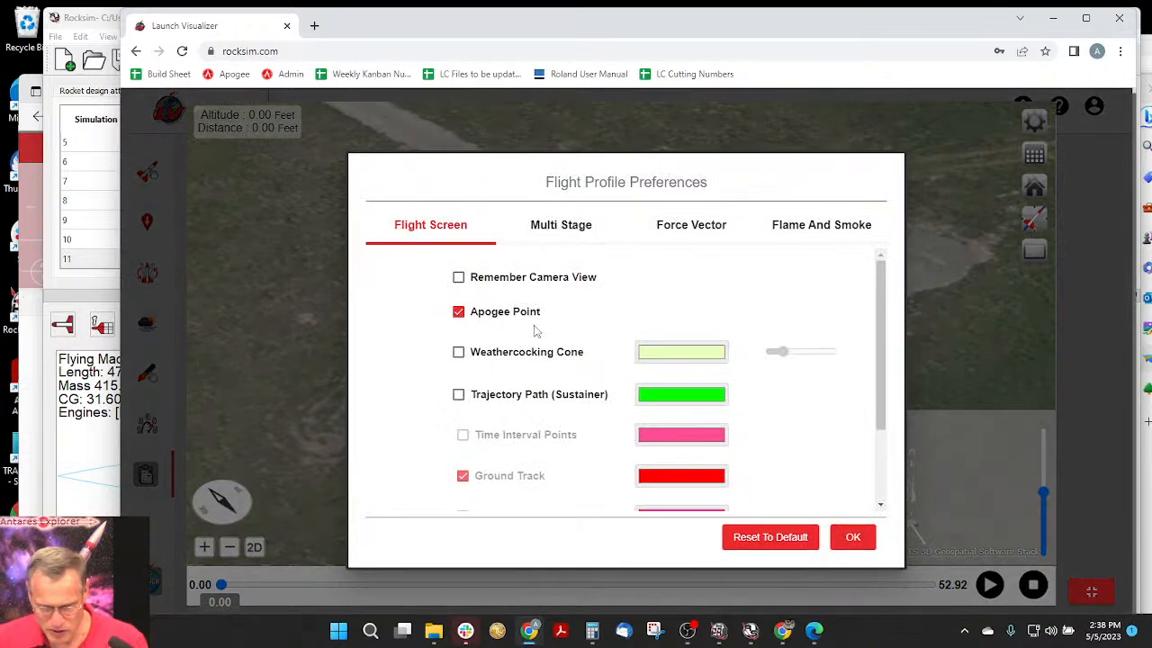
left_click(459, 396)
scroll(496, 393, "down", 1)
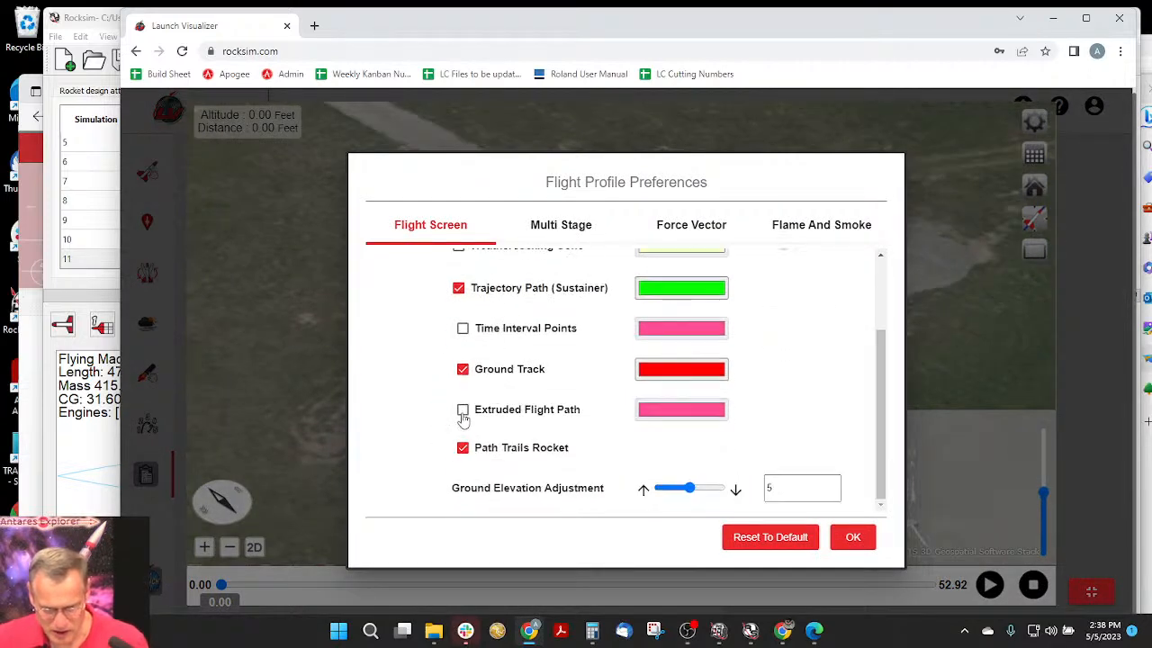
left_click(462, 411)
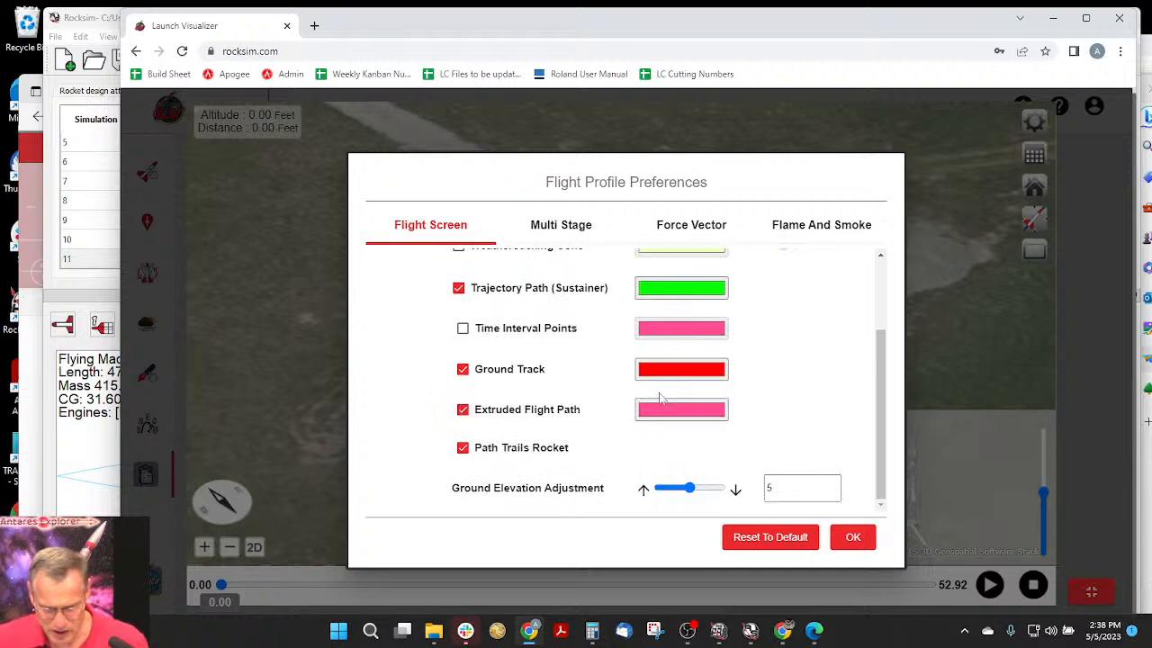
- Turn off thrust smoke and tracking smoke, and apply the flight profile preferences
left_click(813, 226)
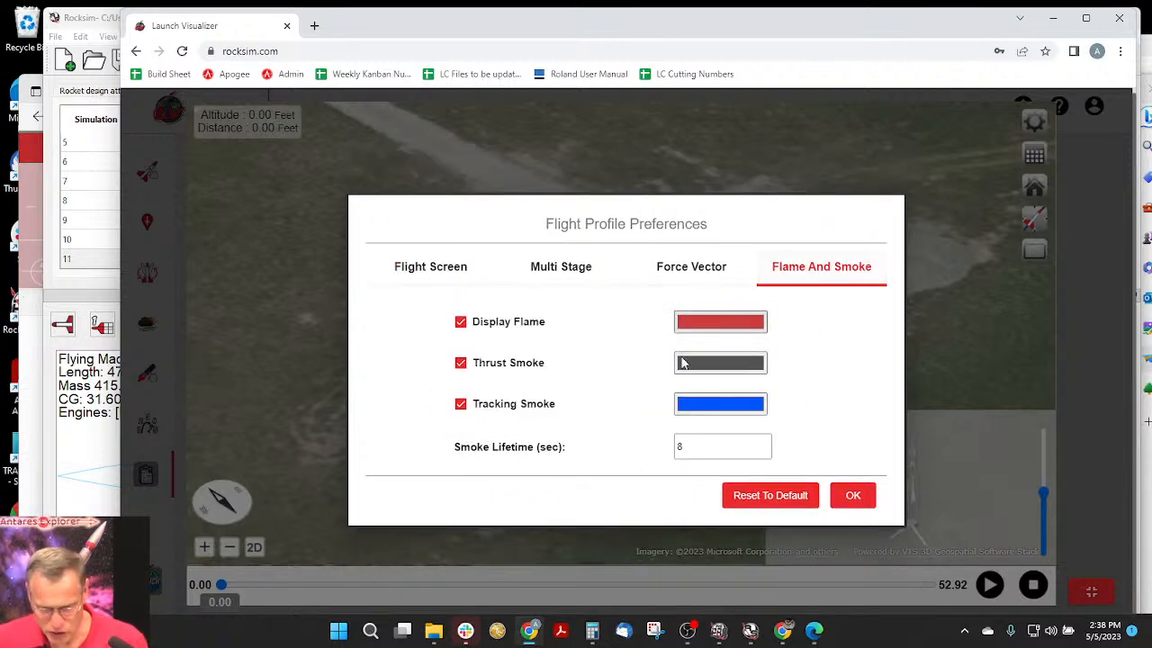
left_click(461, 404)
left_click(461, 363)
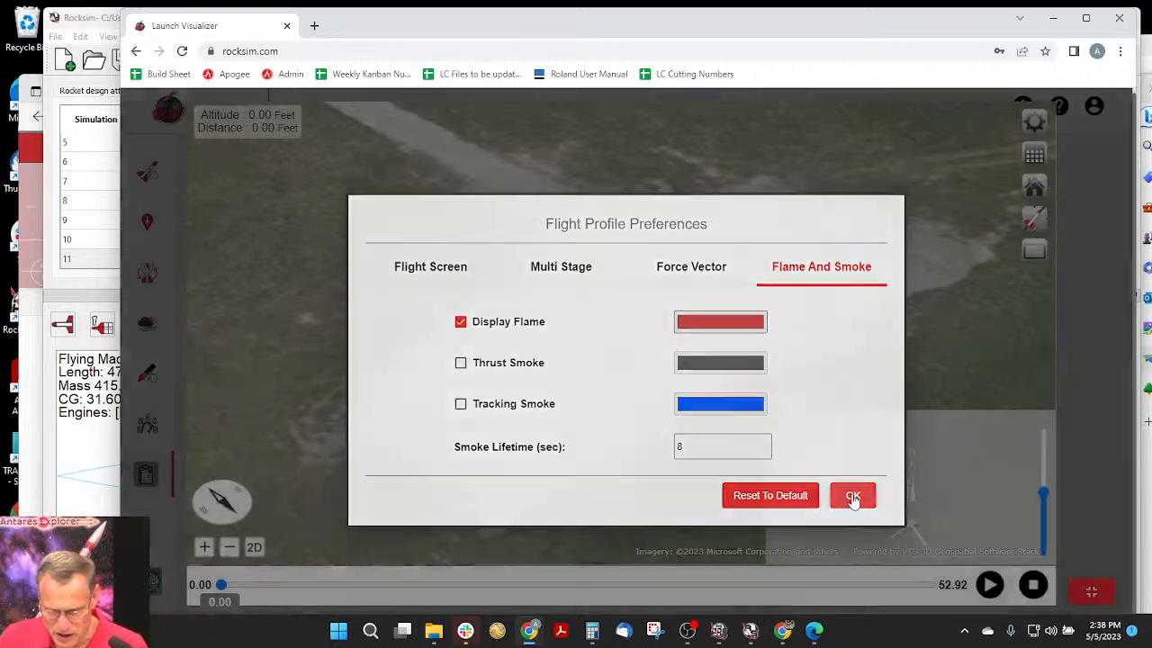
left_click(853, 496)
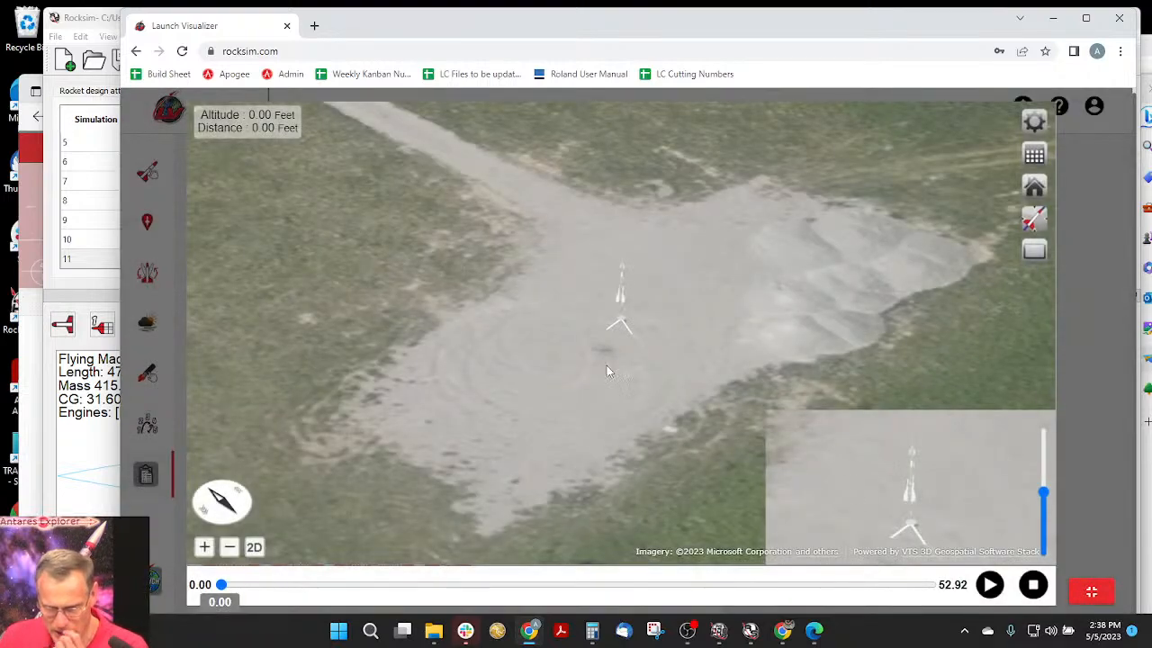
- Play the flight animation, pause it at about 7.2 seconds, and examine the deployed parachutes and streamer from another side
left_click(990, 585)
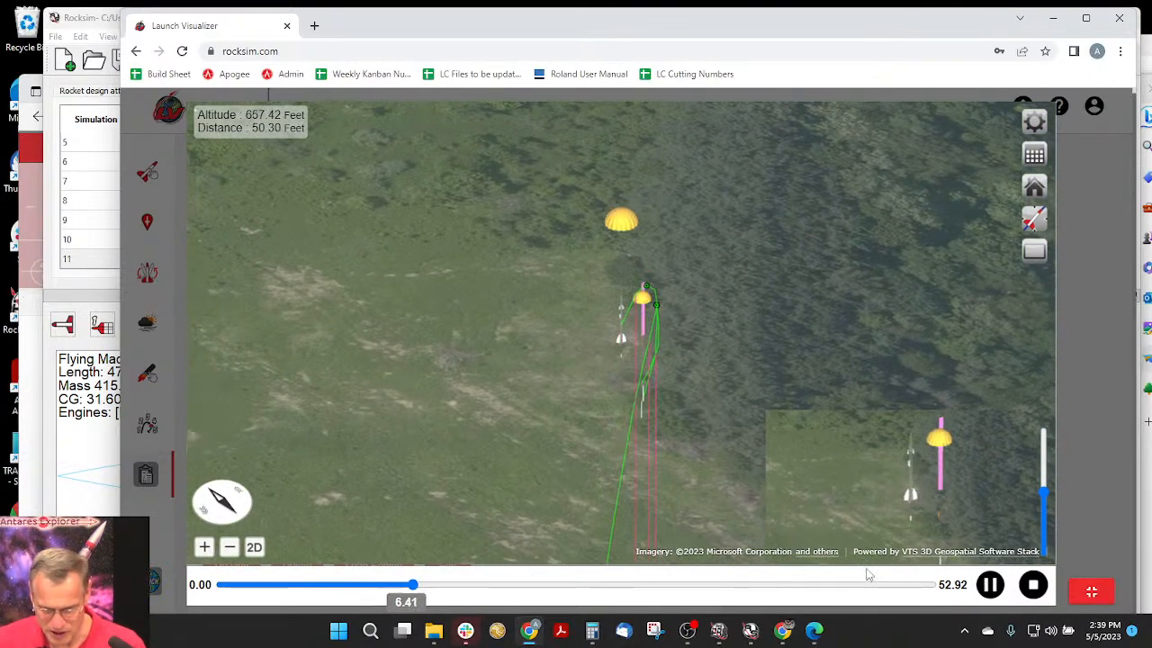
left_click(990, 585)
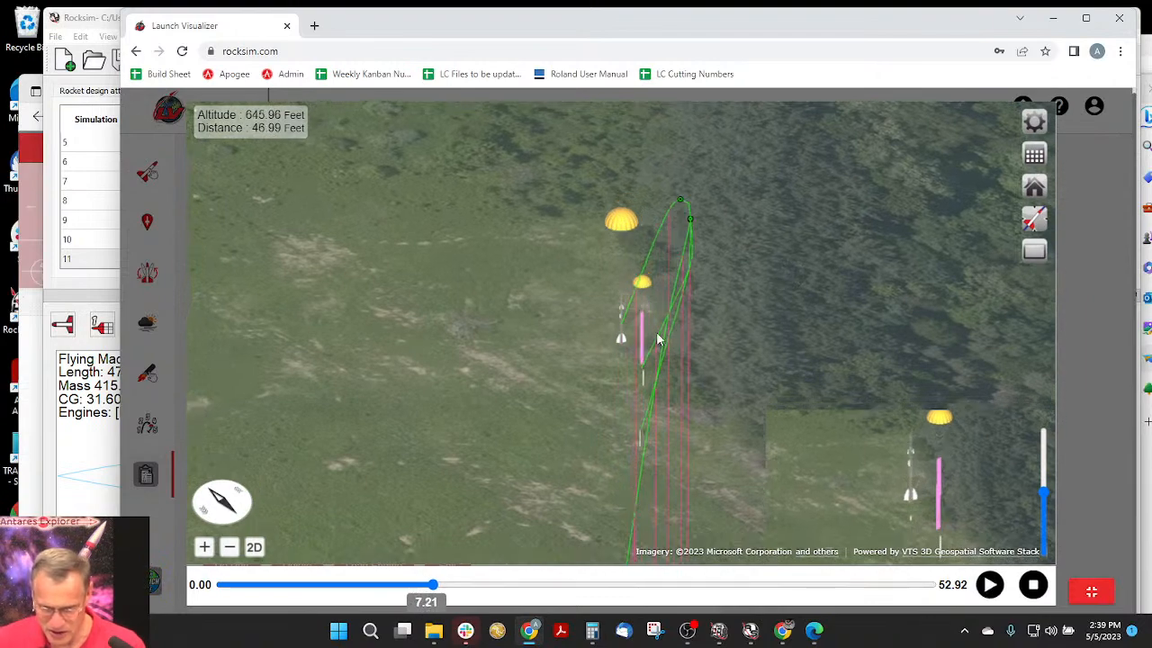
left_click_drag(779, 357, 963, 343)
left_click_drag(732, 362, 969, 337)
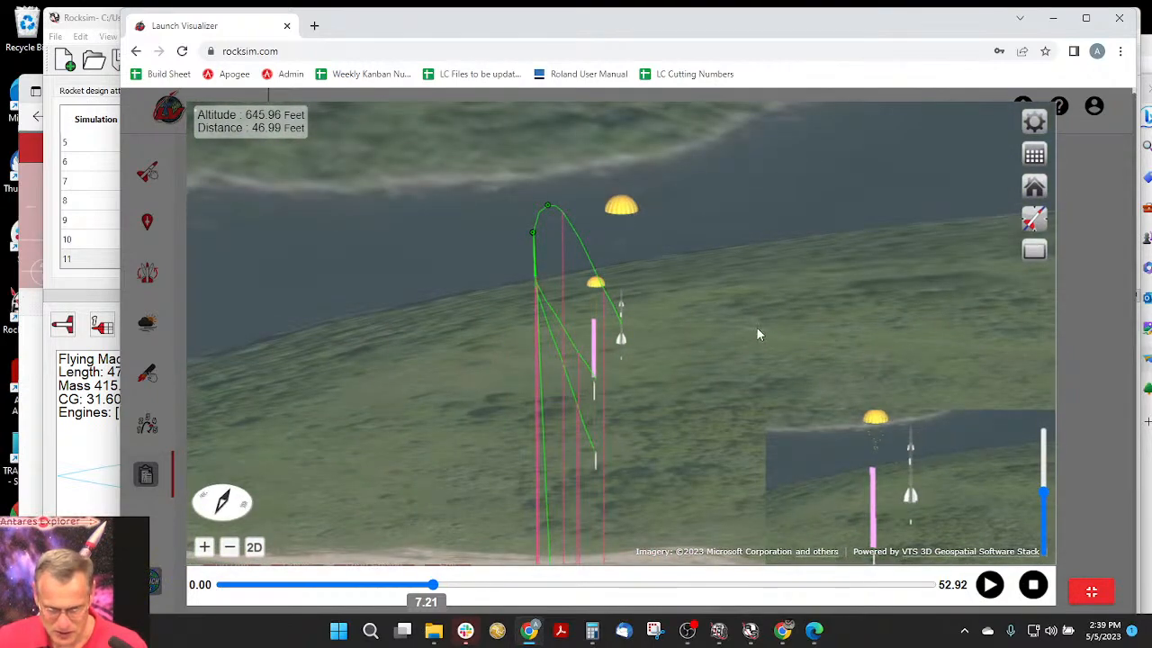
left_click_drag(757, 327, 770, 322)
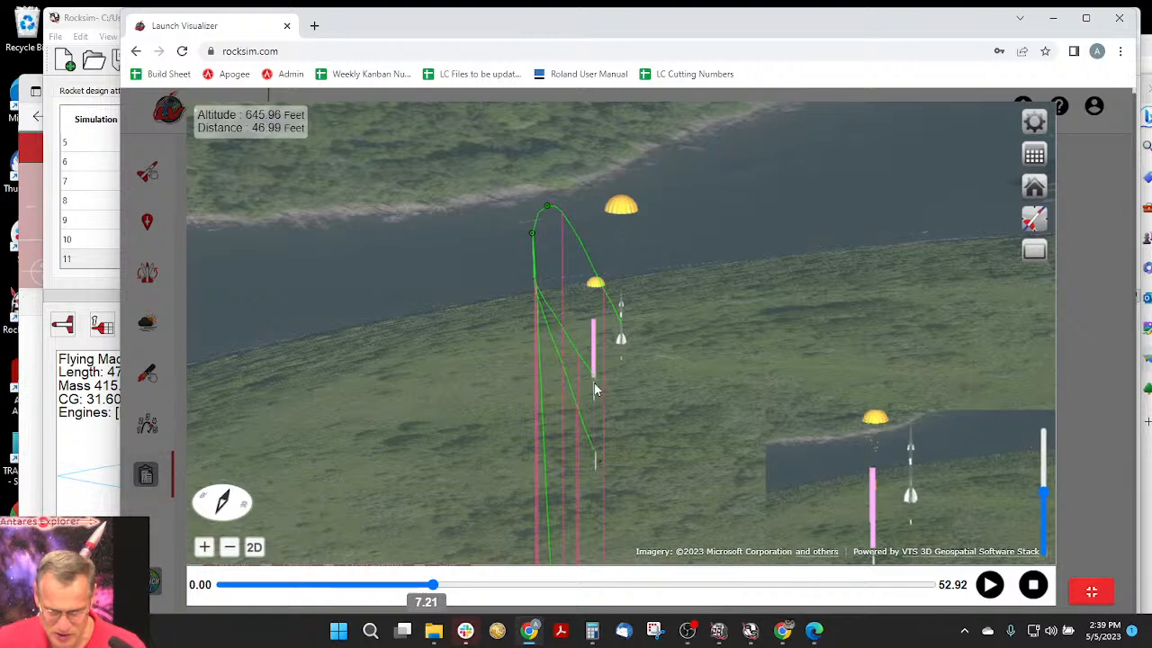
- Switch the flight profile camera to the flight-path view
scroll(590, 396, "up", 3)
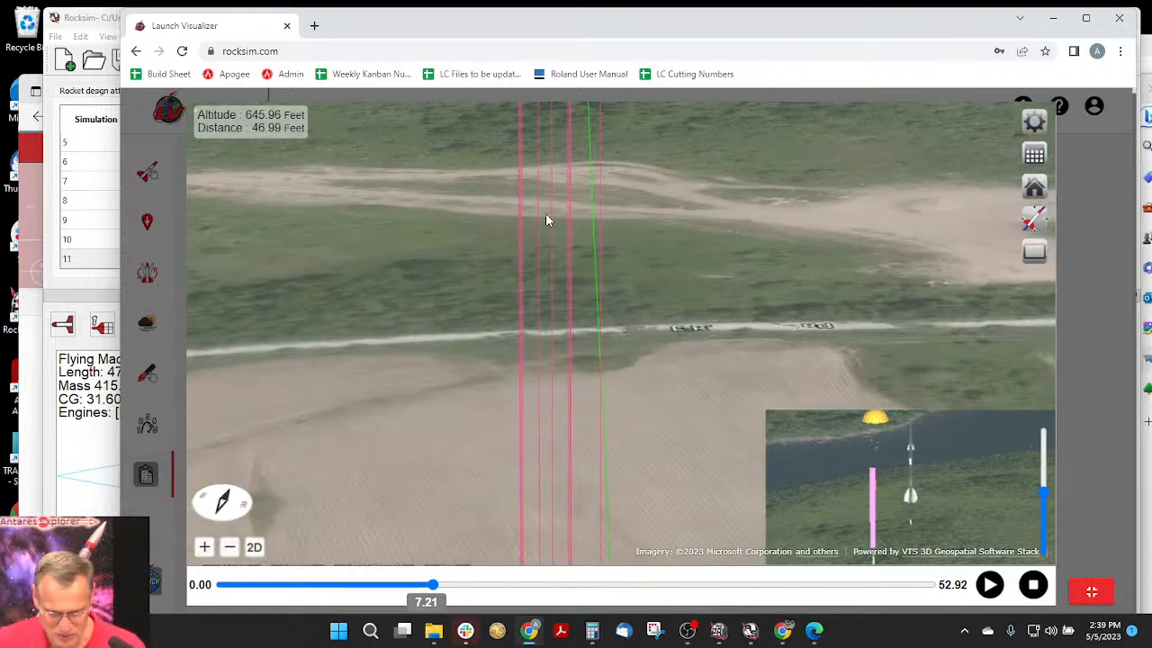
left_click_drag(546, 216, 580, 277)
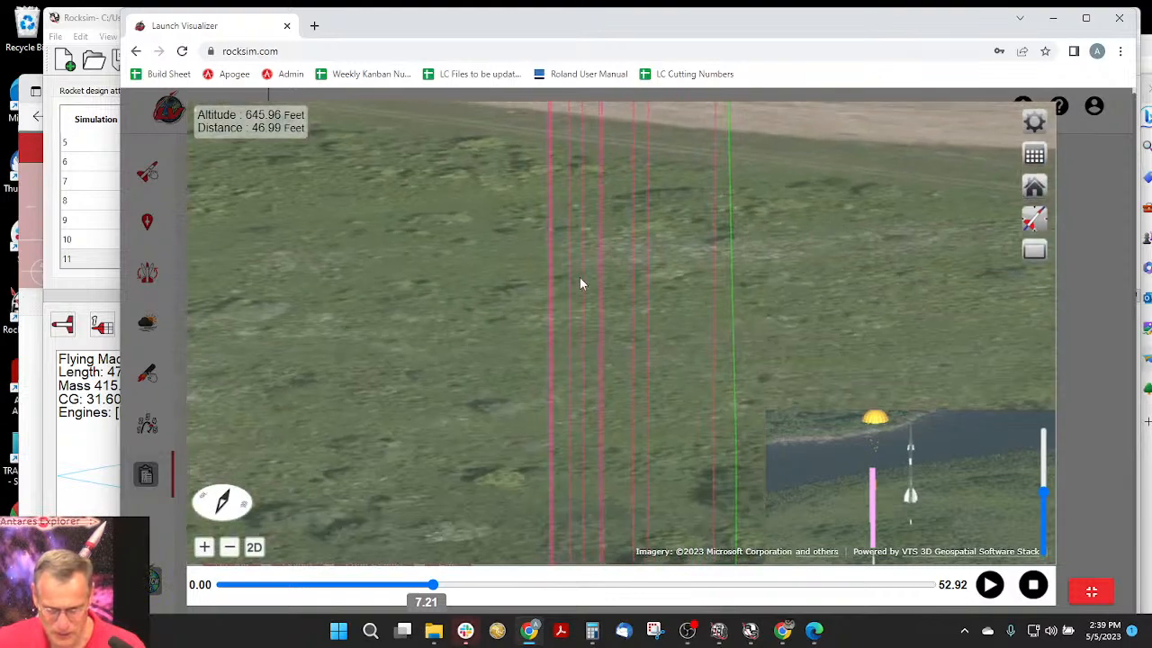
left_click(1035, 218)
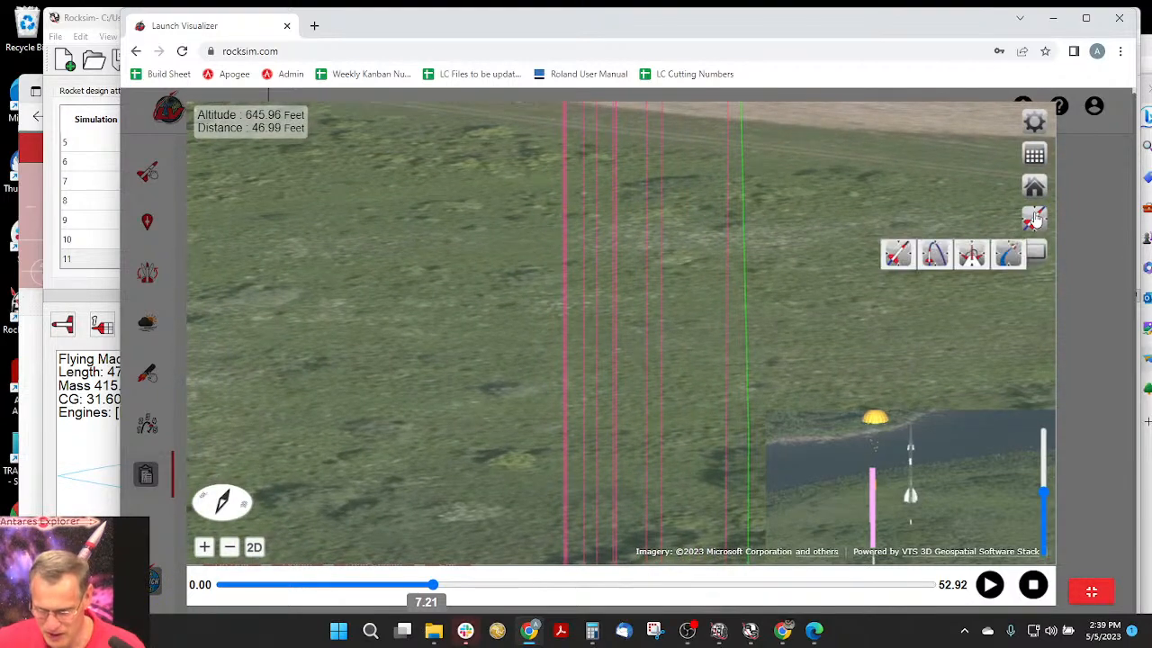
left_click(936, 255)
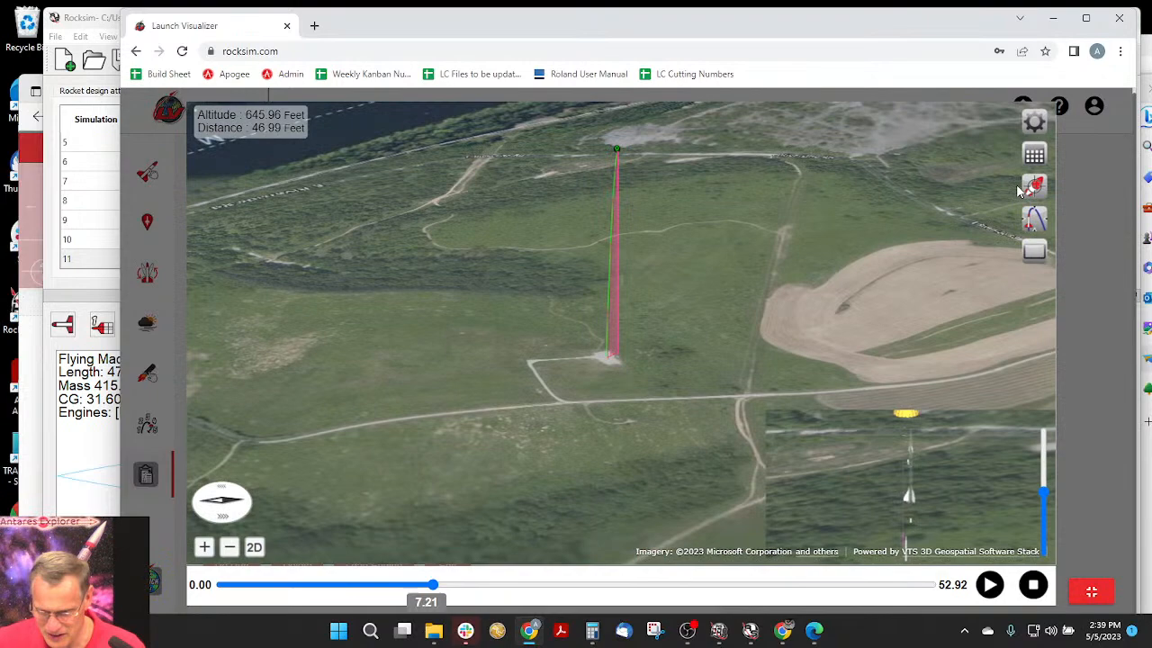
- Center the view on the rocket and examine the separated stages and their flight paths from the opposite side
left_click(1030, 187)
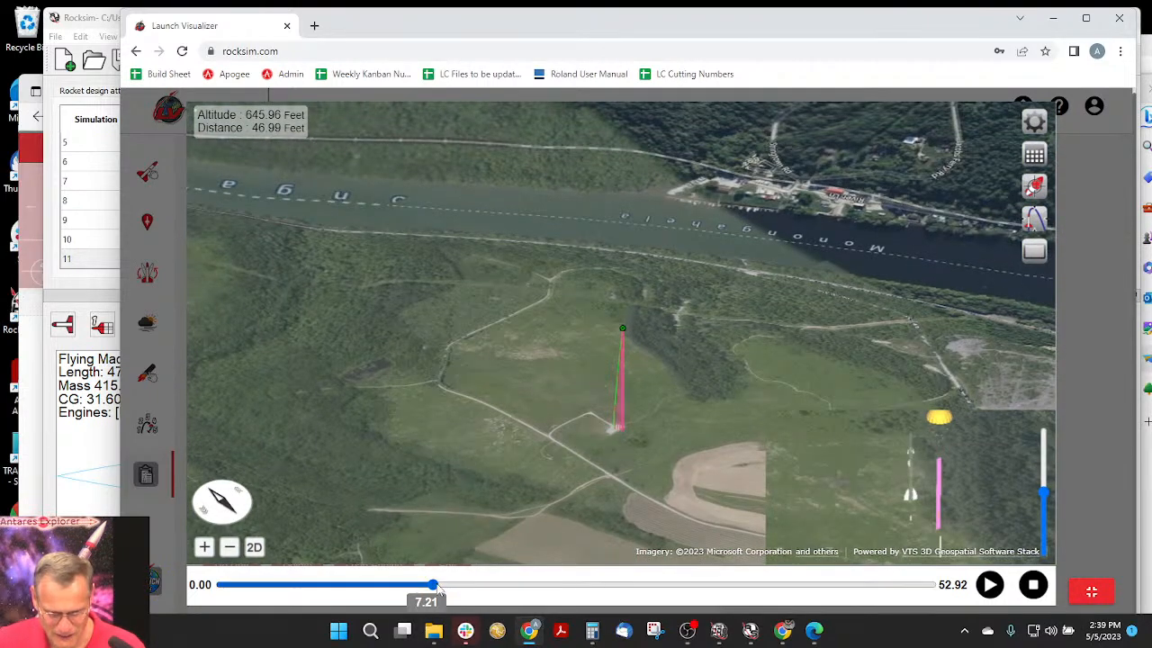
left_click(204, 547)
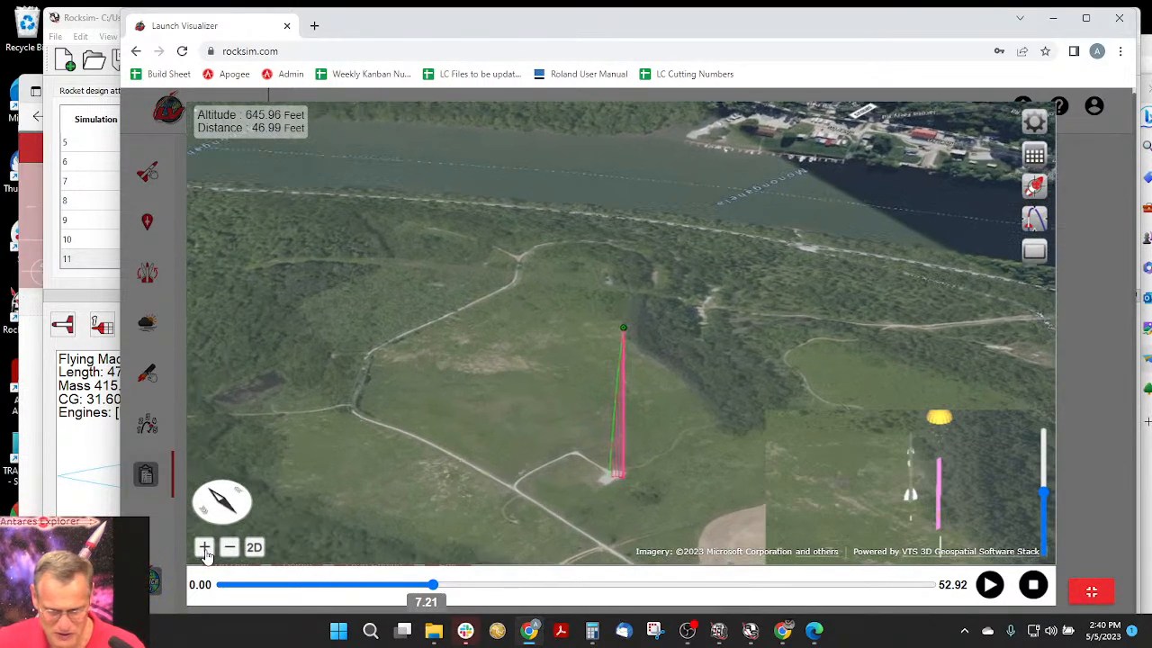
left_click(206, 552)
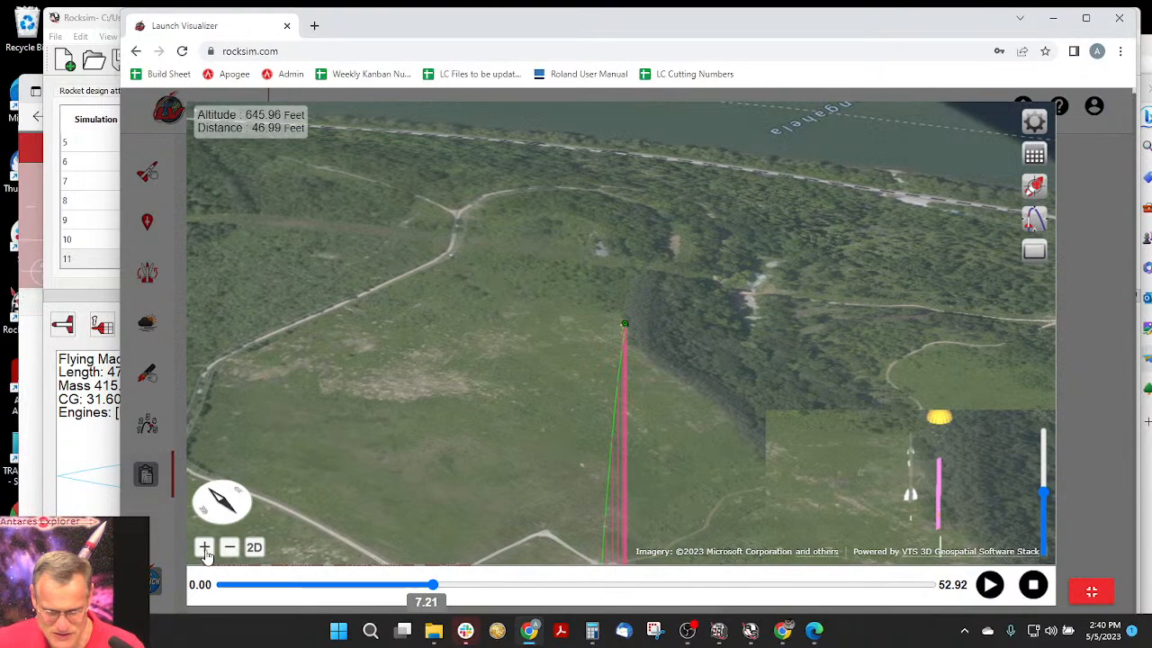
scroll(397, 418, "up", 5)
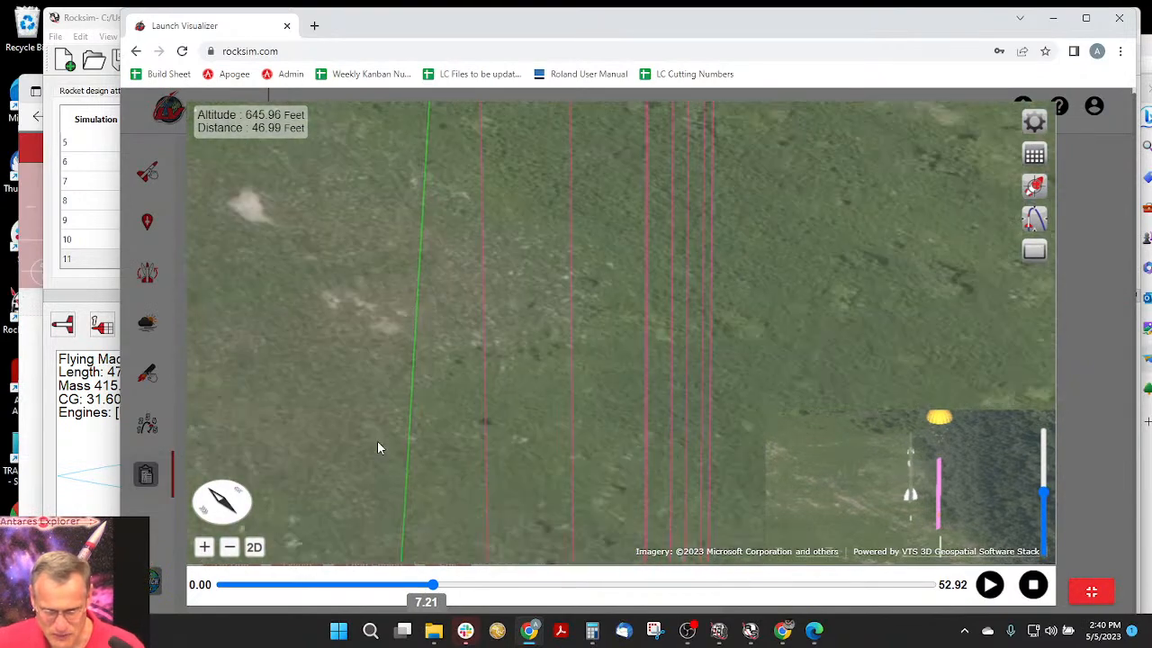
left_click_drag(216, 502, 725, 333)
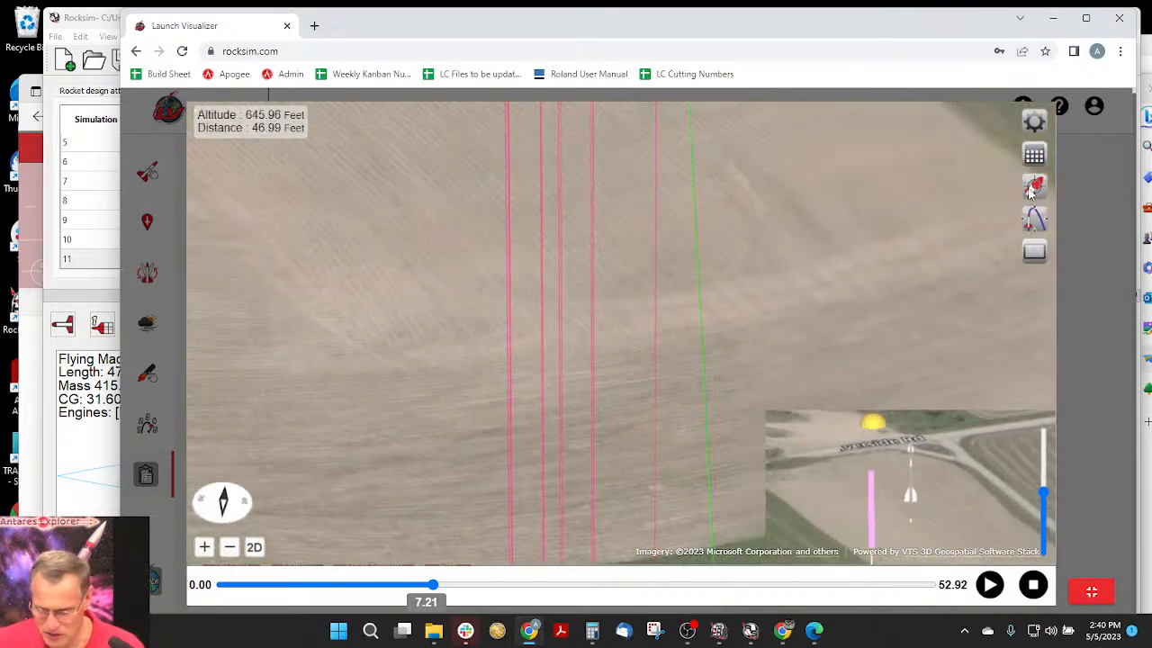
scroll(646, 327, "down", 5)
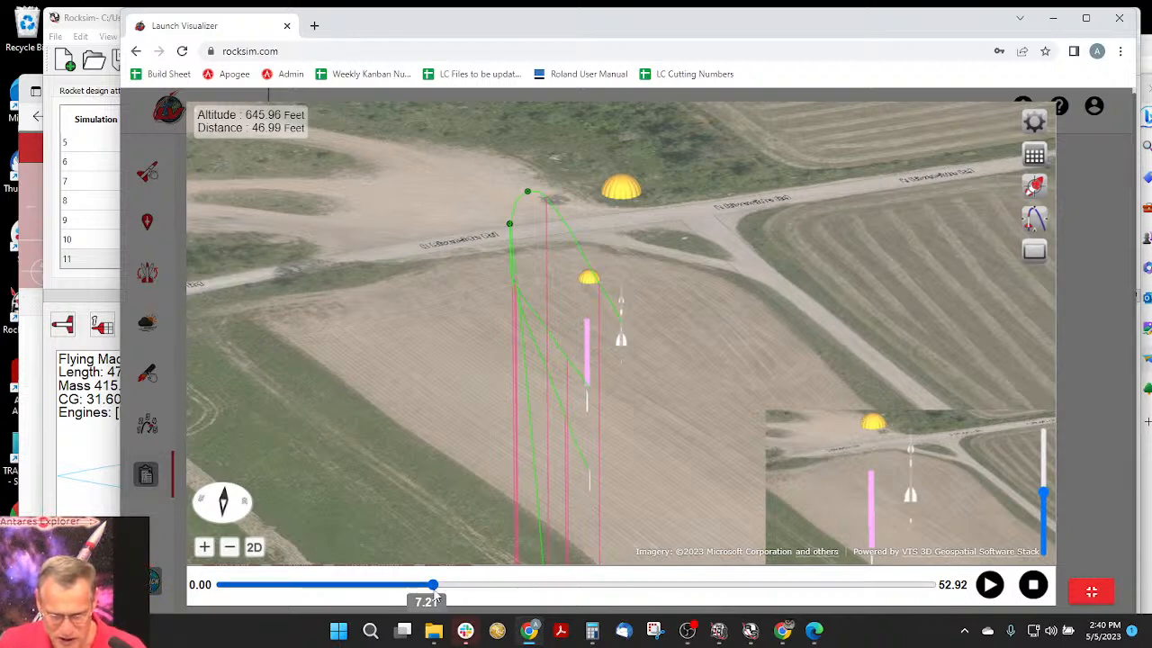
- Advance the flight to 14.51 seconds with the view recentered on the rocket, and follow the descent to 21.51 seconds
left_click_drag(443, 591, 576, 576)
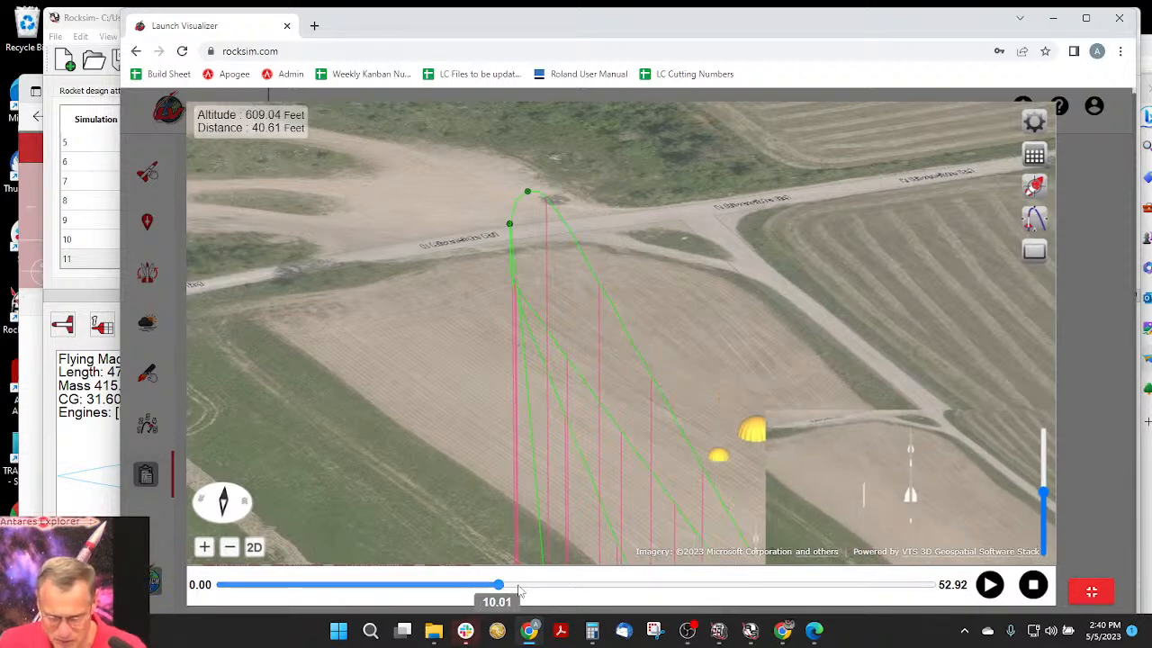
left_click_drag(517, 586, 544, 586)
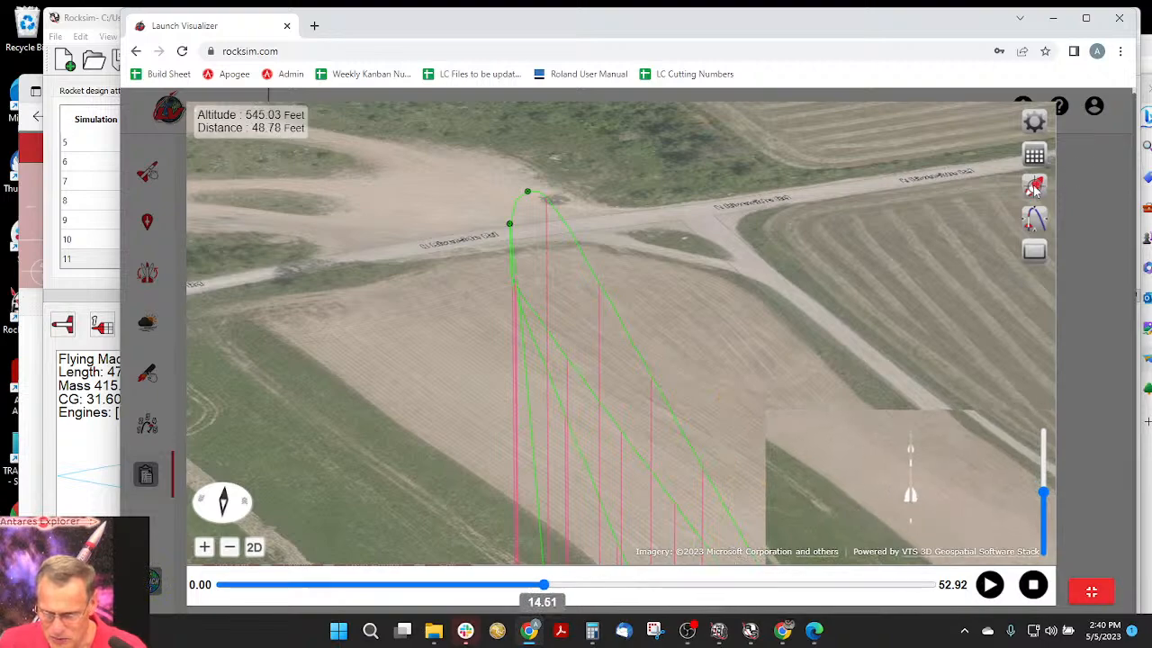
left_click(1034, 186)
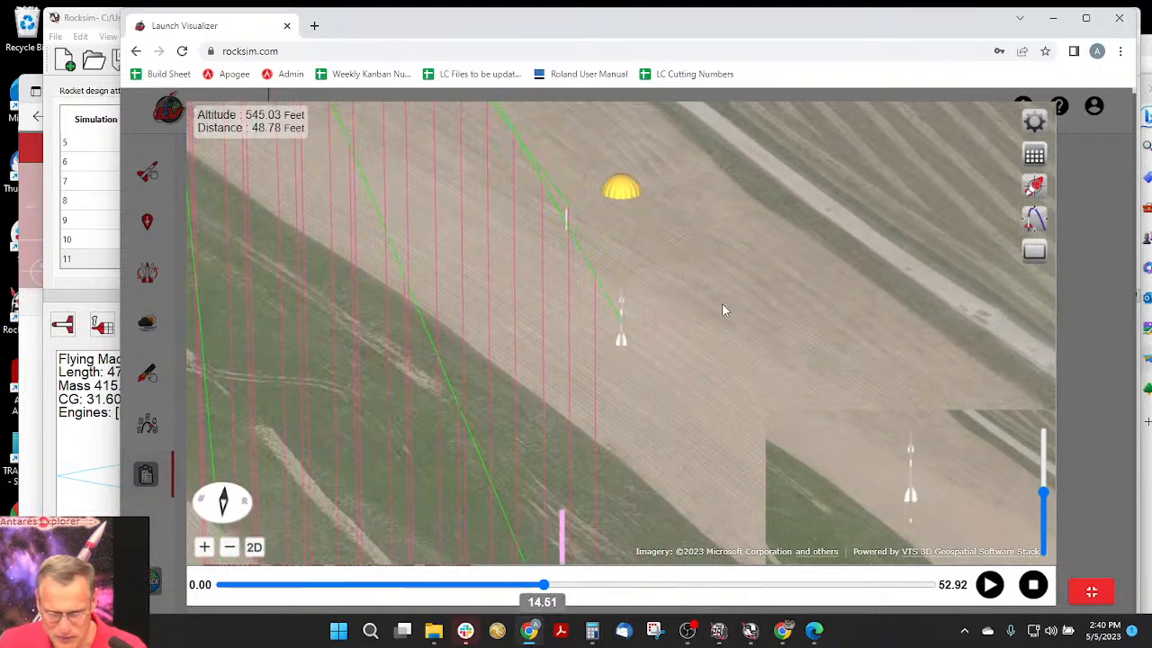
left_click(231, 549)
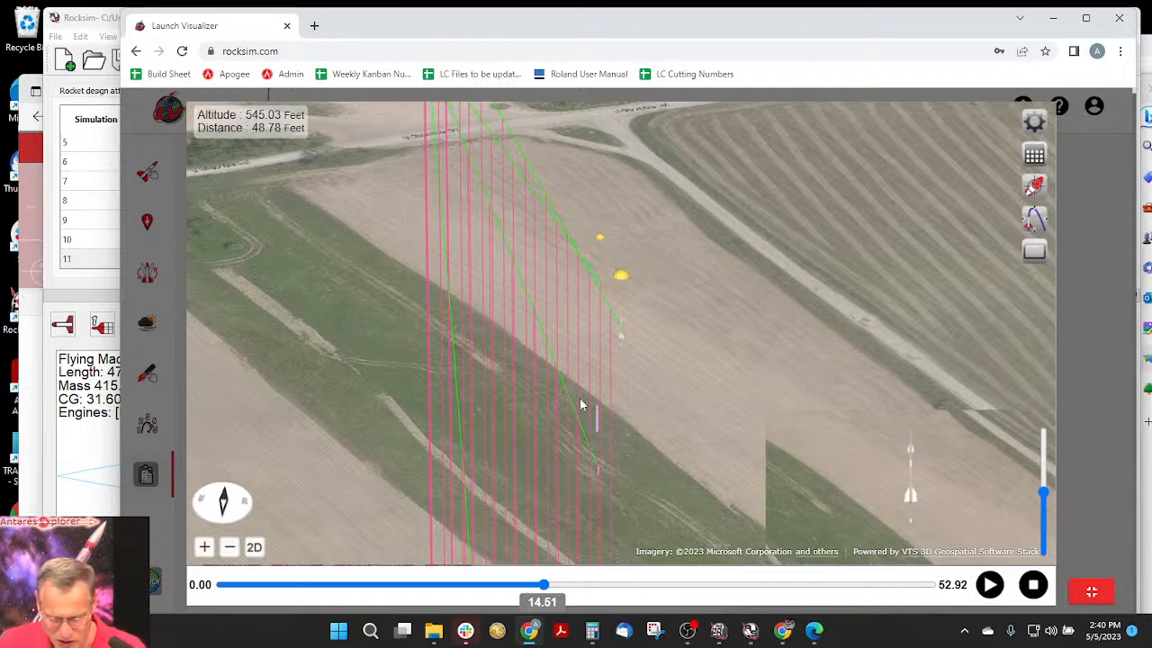
left_click(549, 585)
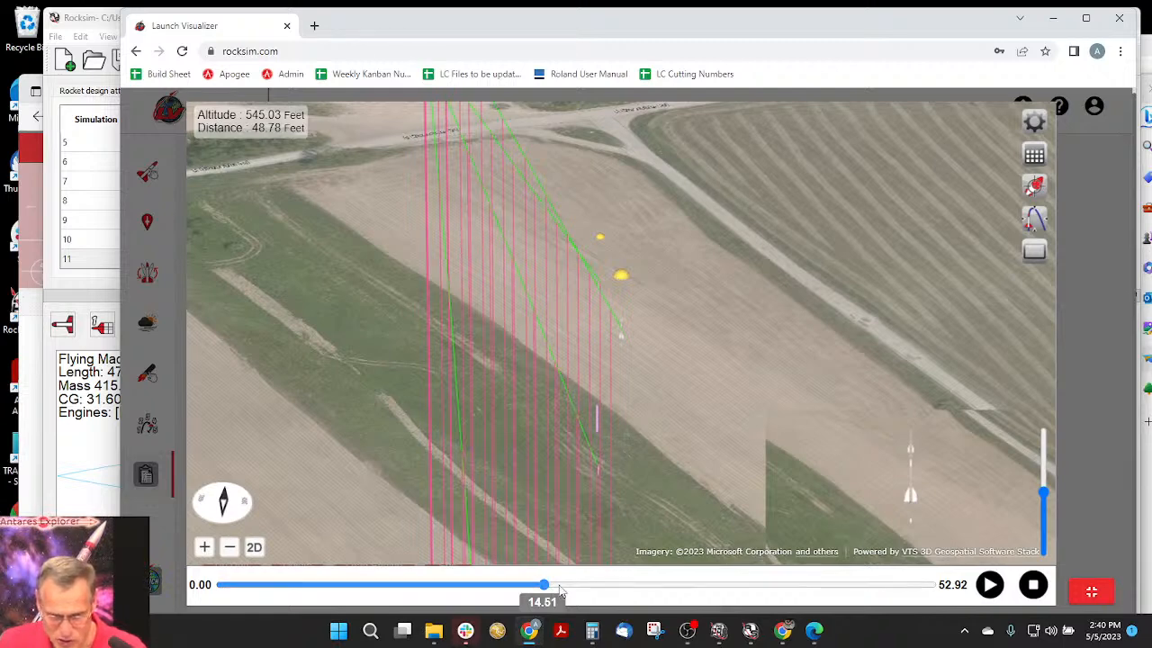
left_click(612, 585)
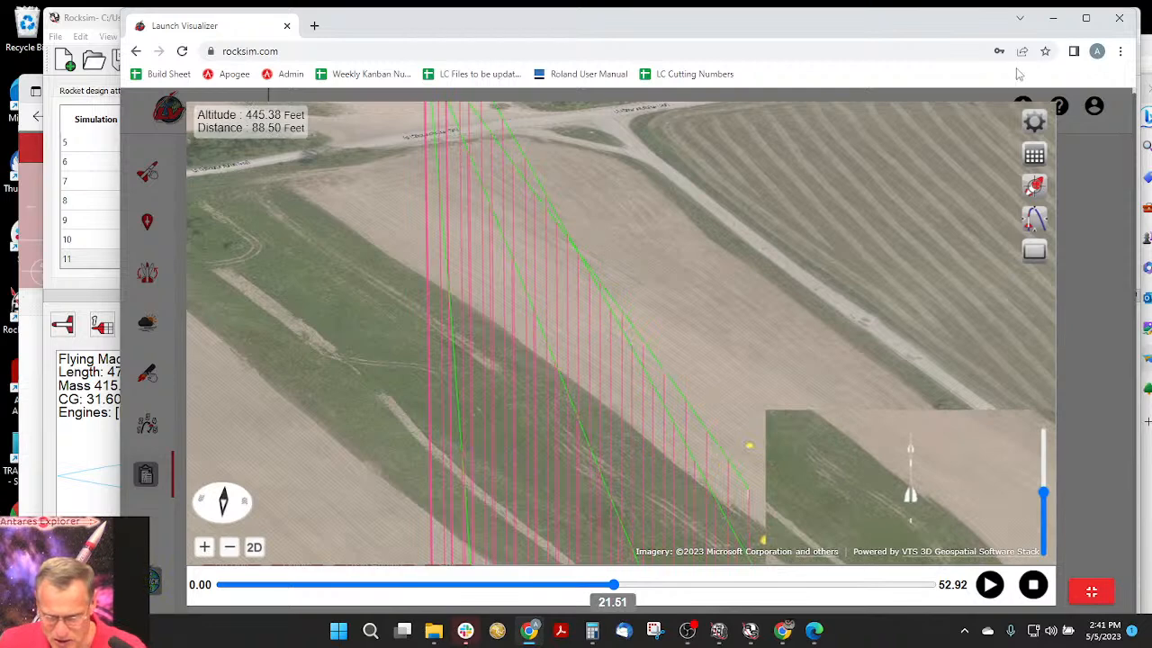
- Switch to the 2D map and advance the flight to its end at 52.92 seconds to examine the landing points
left_click(253, 547)
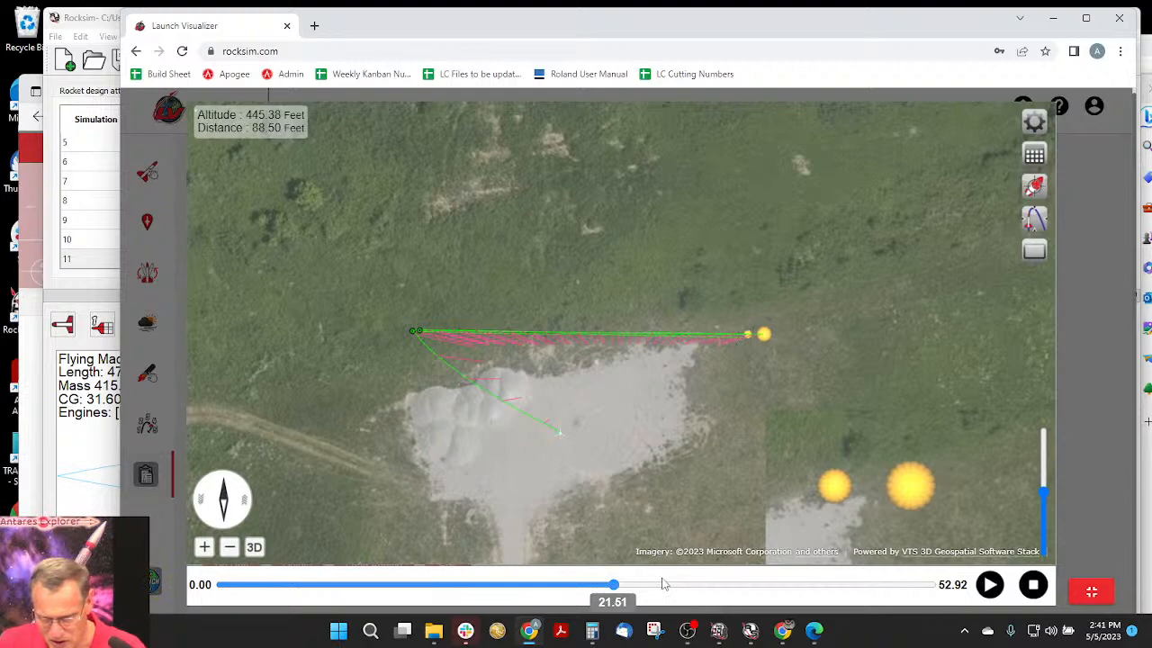
left_click(812, 584)
left_click_drag(898, 580, 955, 587)
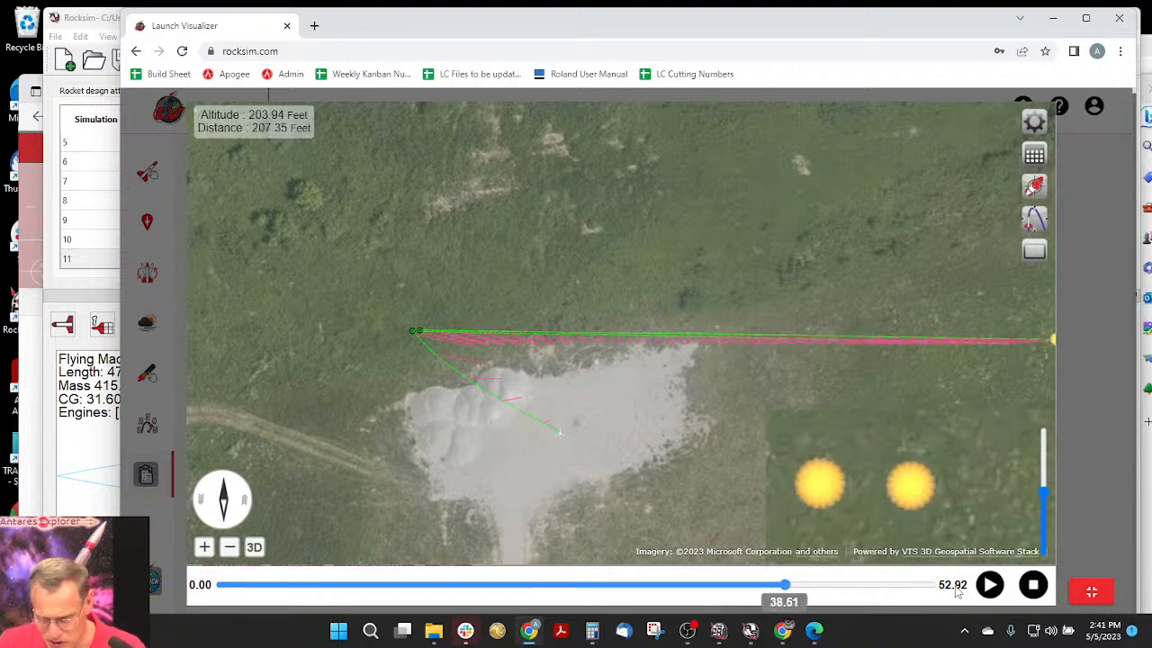
mouse_move(863, 379)
left_mouse_down()
mouse_move(503, 384)
mouse_move(317, 360)
left_mouse_up()
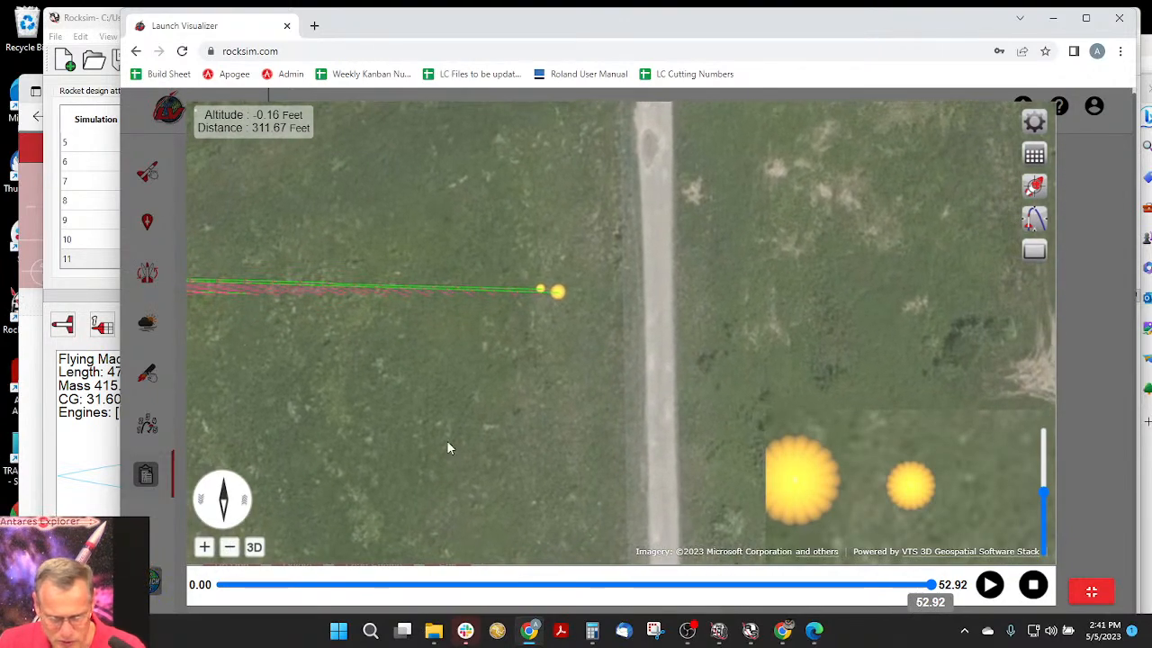
left_click_drag(446, 440, 446, 404)
- Return to the 3D view and examine where the sustainer and the boosters land near the road
left_click_drag(222, 518, 210, 392)
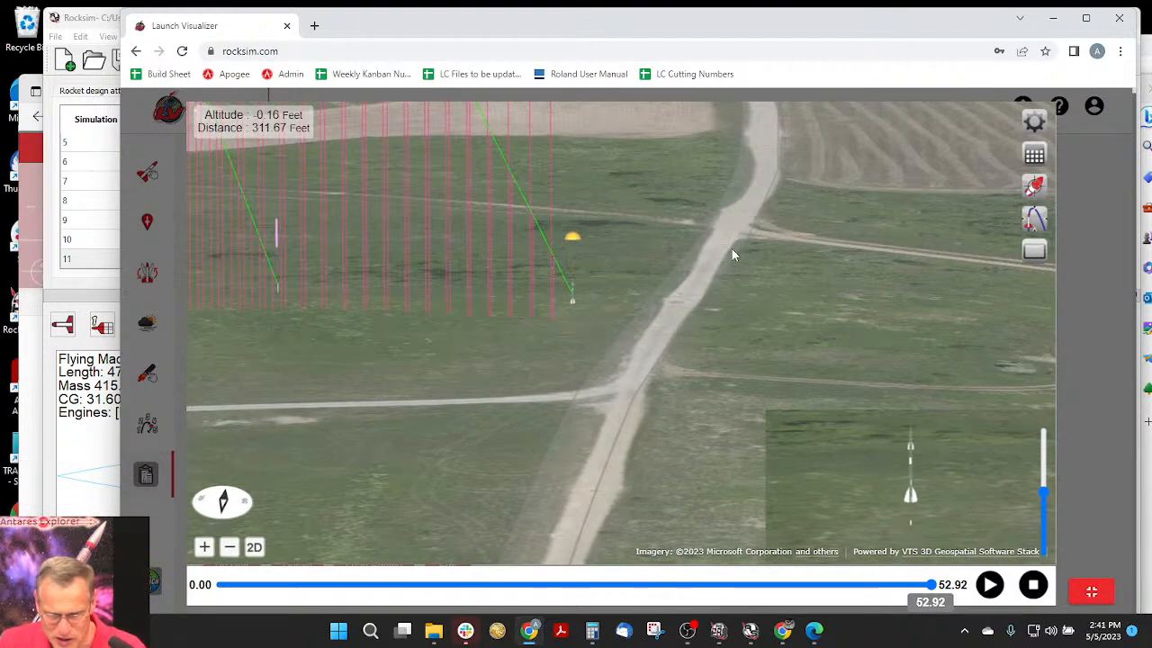
left_click_drag(732, 248, 731, 325)
left_click_drag(640, 150, 671, 337)
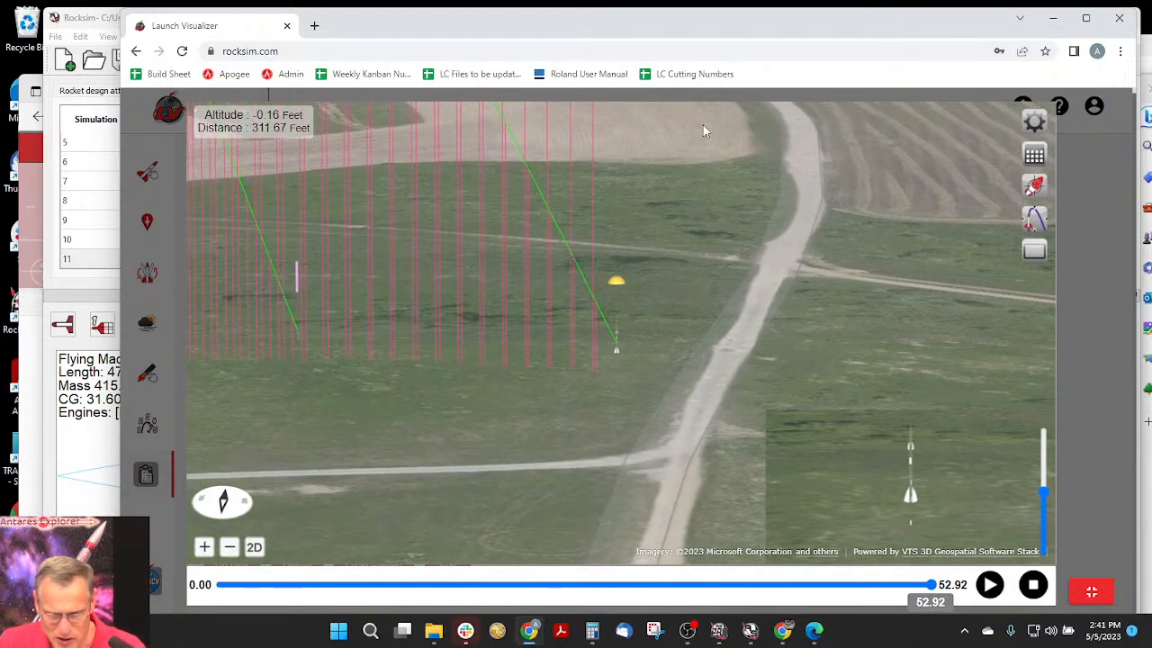
left_click_drag(705, 129, 697, 358)
left_click_drag(694, 315, 712, 366)
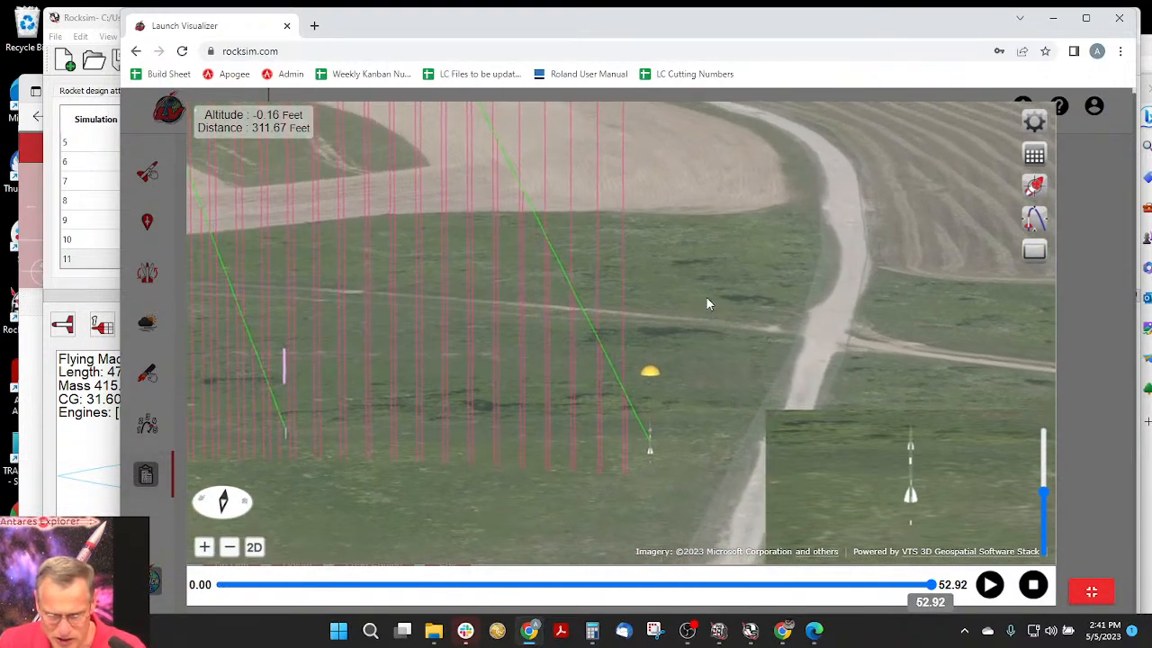
scroll(692, 231, "down", 4)
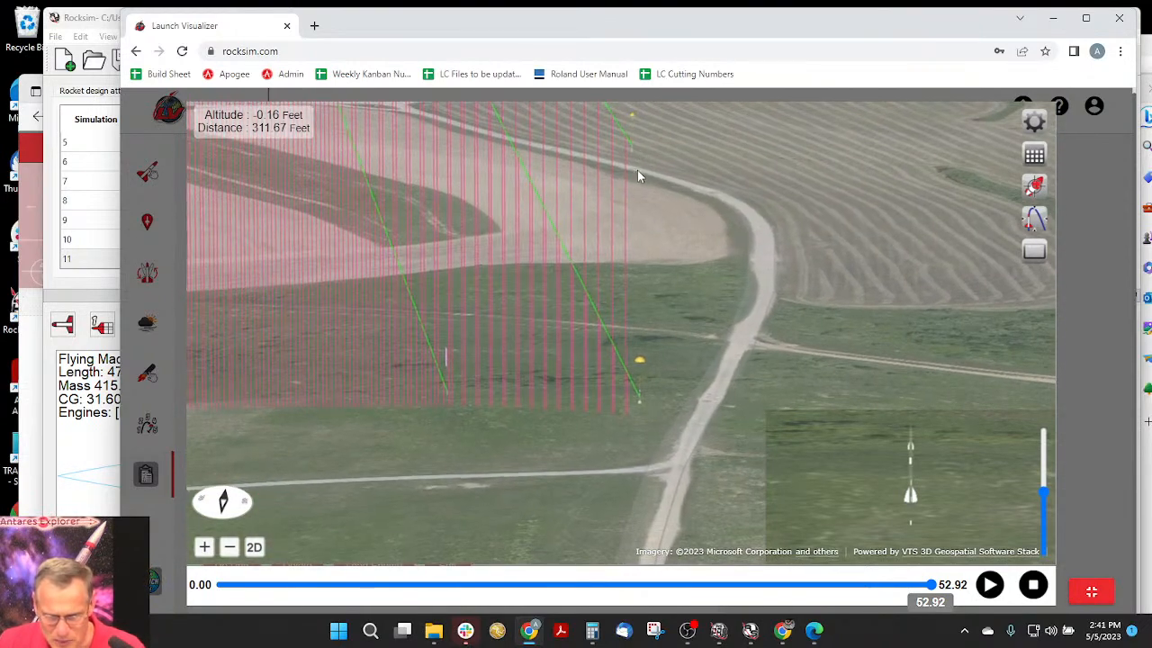
left_click_drag(637, 172, 557, 147)
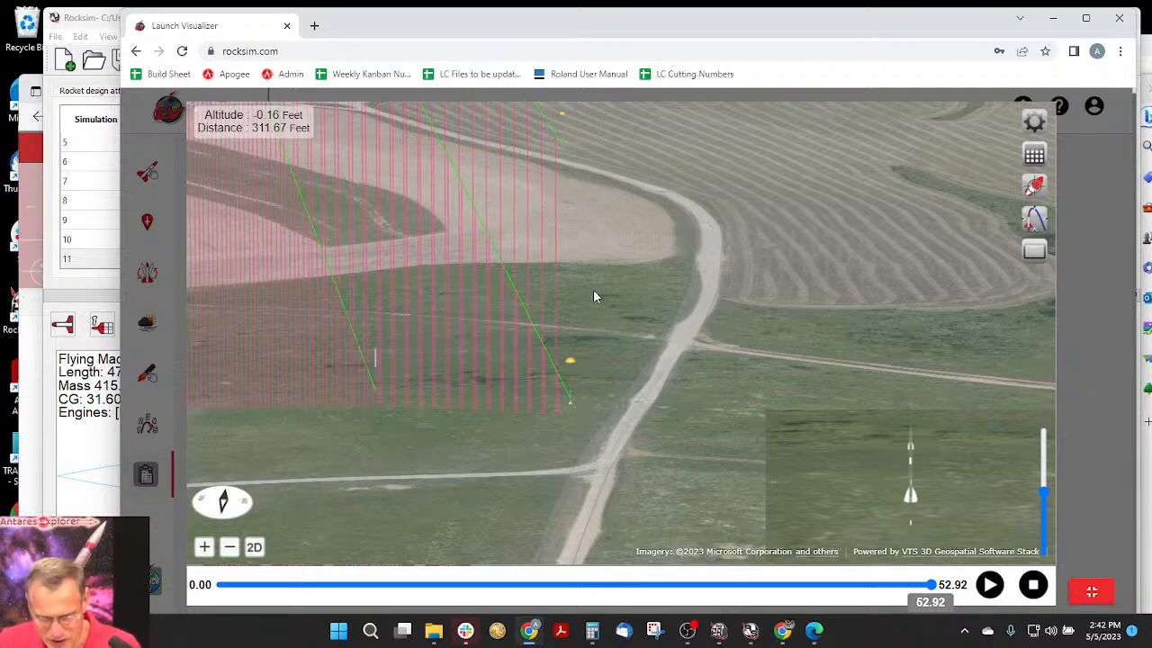
left_click_drag(600, 350, 613, 404)
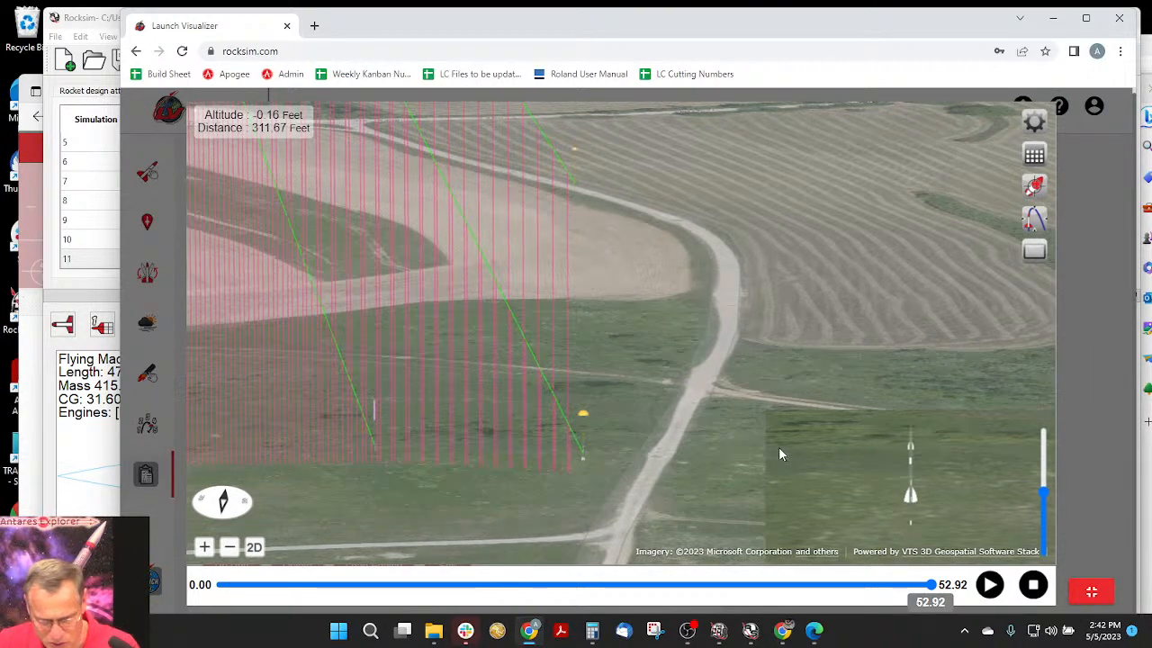
left_click_drag(778, 453, 723, 469)
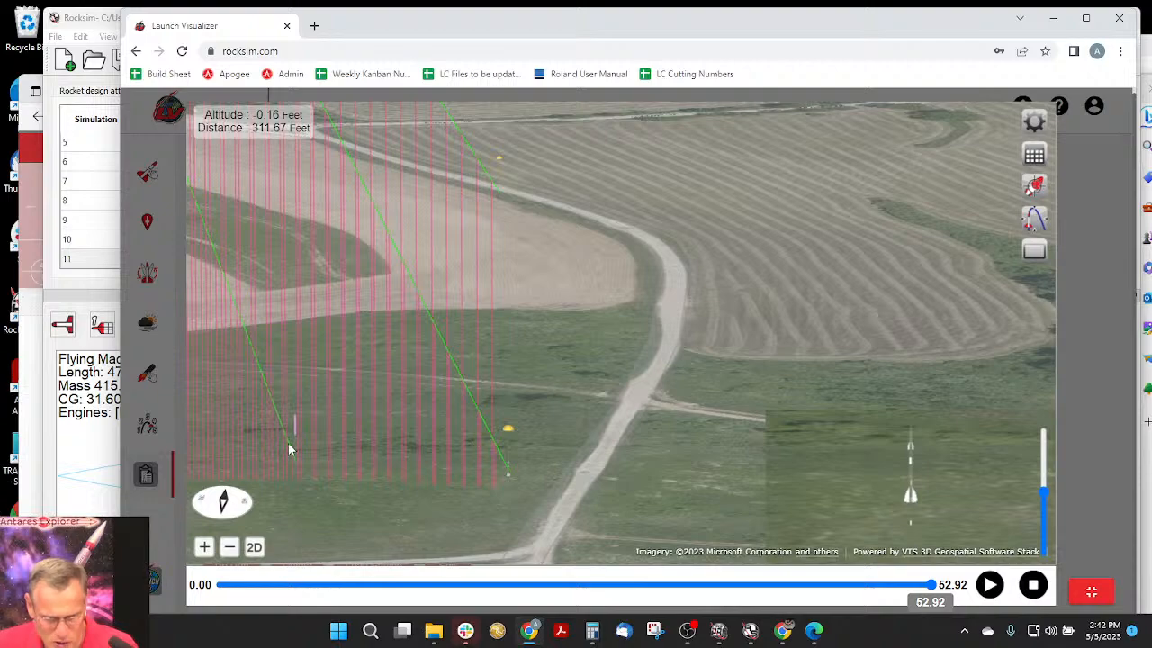
- Examine the complete extruded flight paths from the launch pad through the highest point to the landing points
scroll(605, 306, "down", 6)
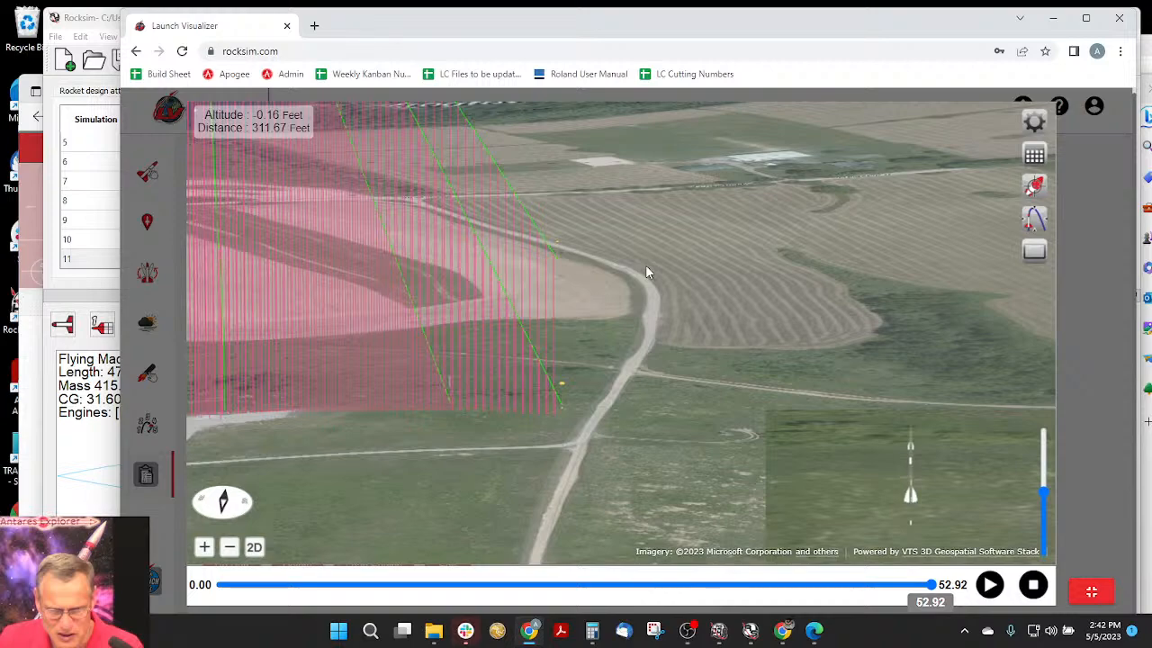
scroll(630, 234, "down", 5)
left_click_drag(620, 235, 622, 275)
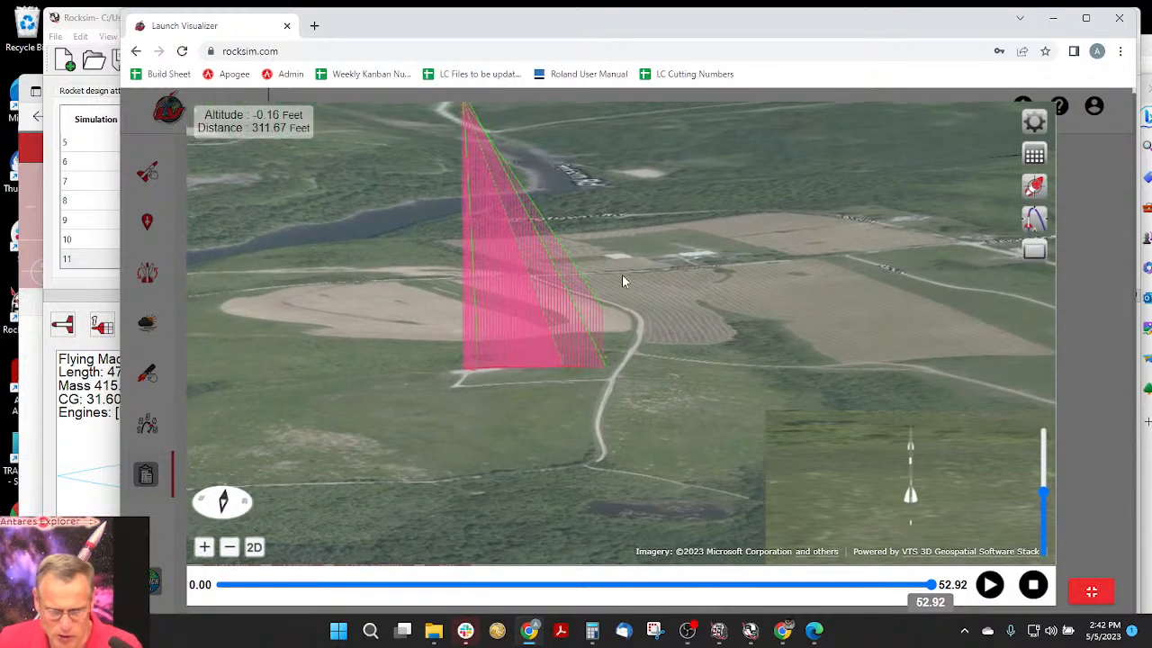
left_click_drag(624, 349, 625, 393)
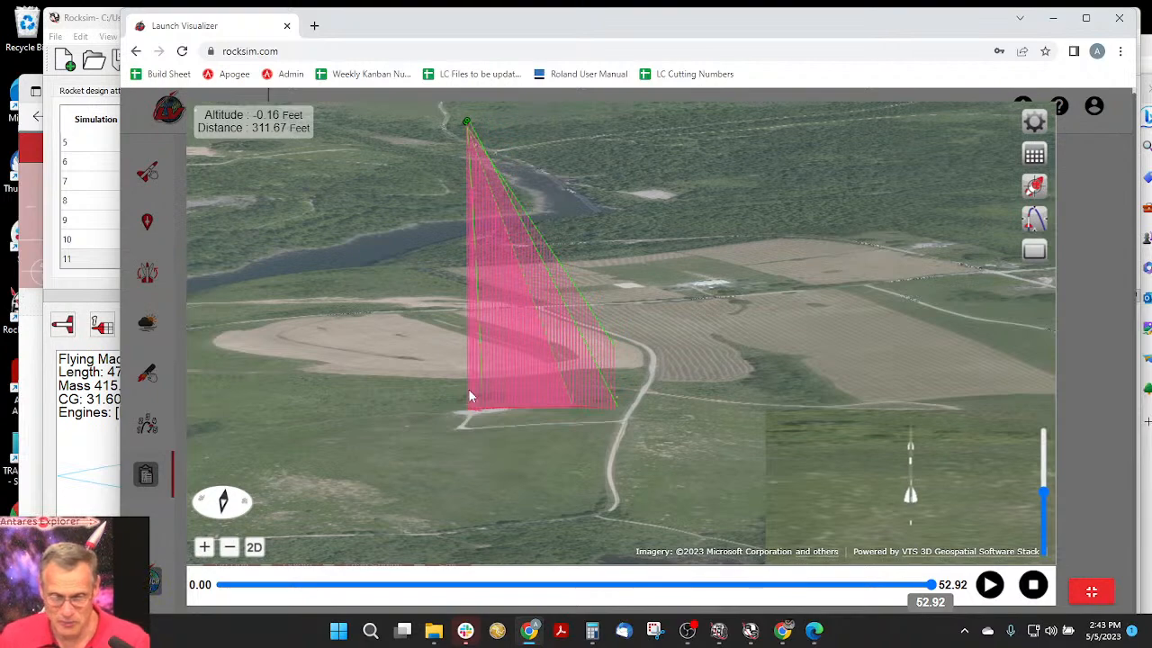
left_click_drag(473, 457, 455, 472)
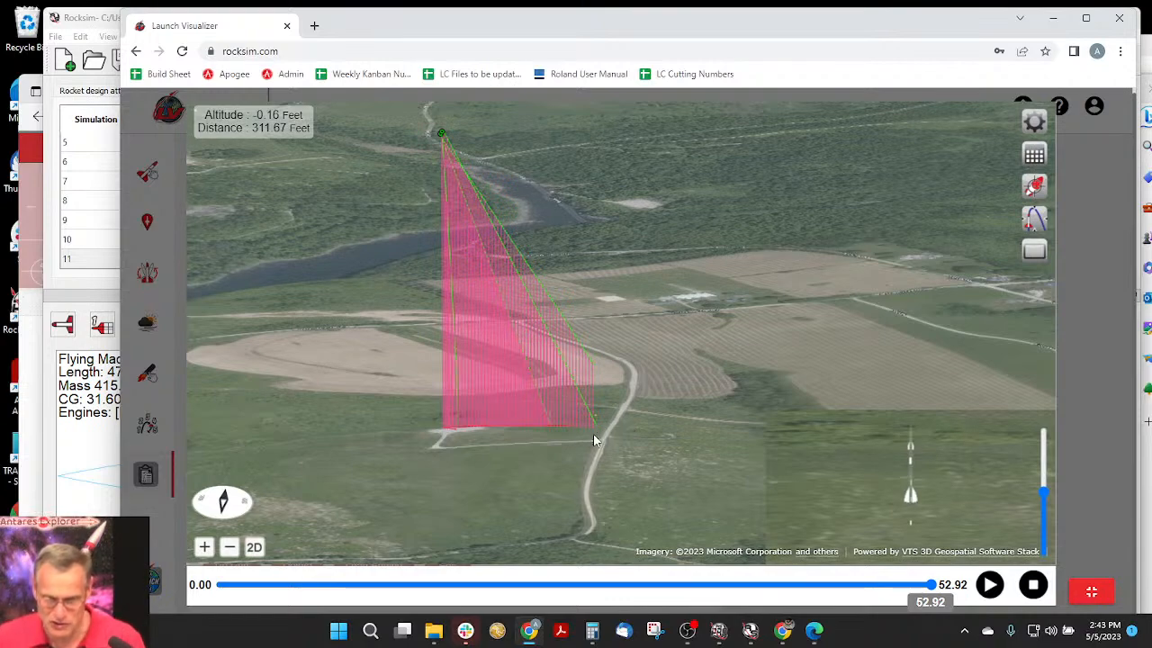
left_click_drag(593, 439, 584, 438)
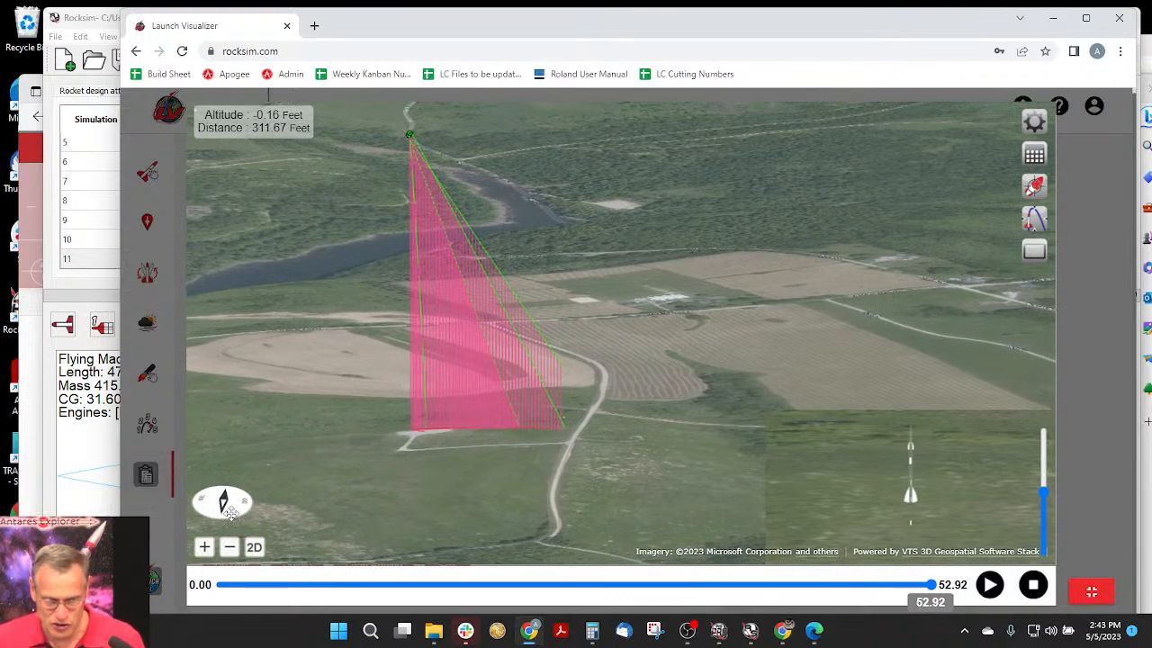
mouse_move(232, 513)
left_mouse_down()
mouse_move(249, 520)
mouse_move(229, 523)
left_mouse_up()
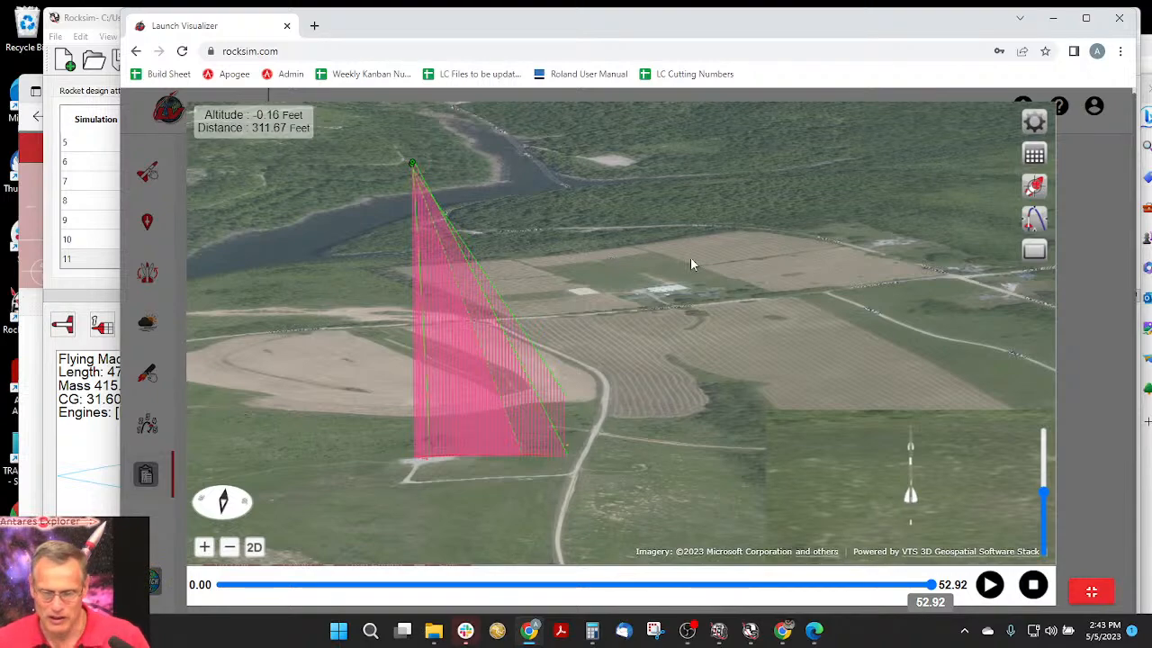
- Stop the flight animation and close fullscreen mode to review the earlier simulations of Flying-Machine-3
left_click(1033, 585)
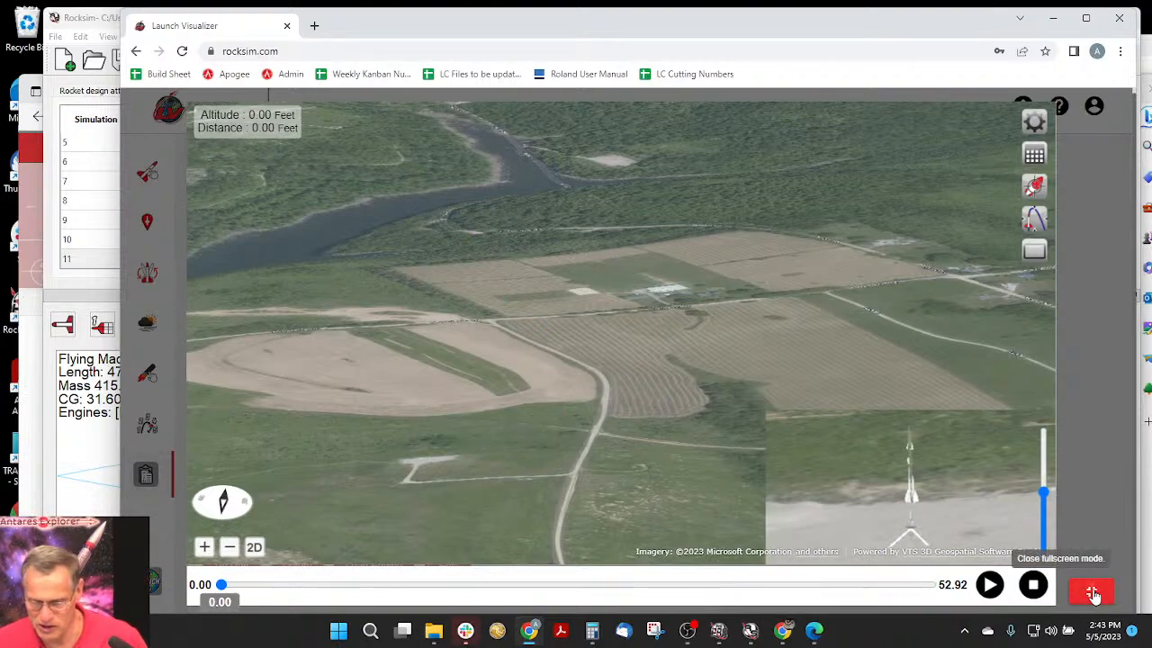
left_click(1091, 591)
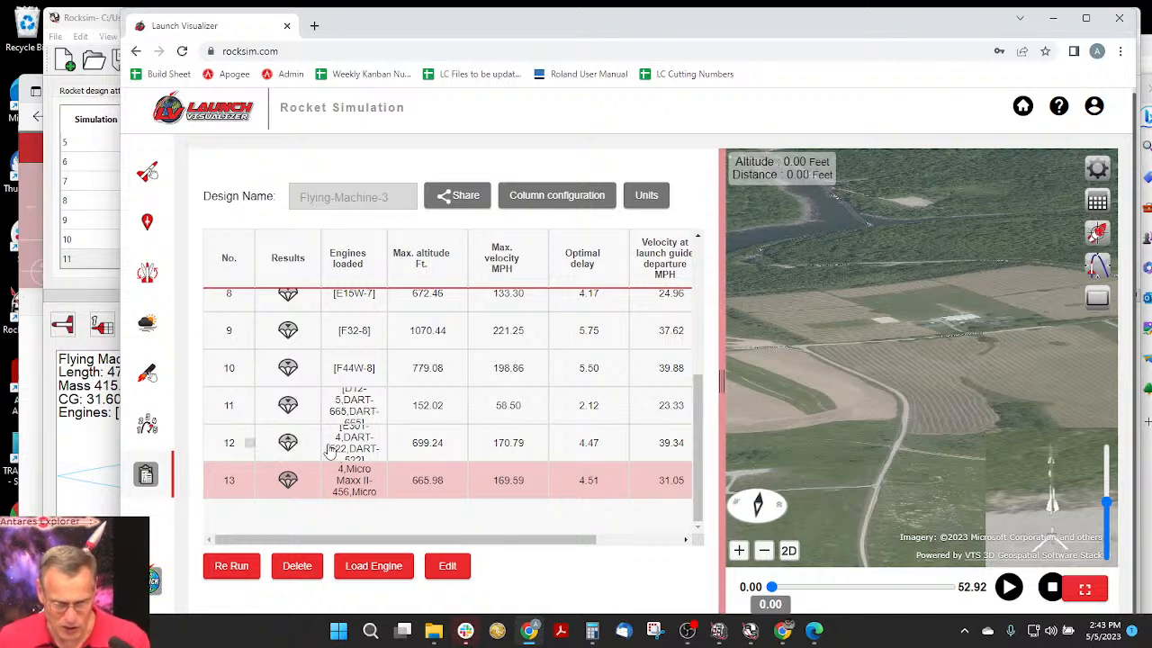
scroll(360, 486, "up", 2)
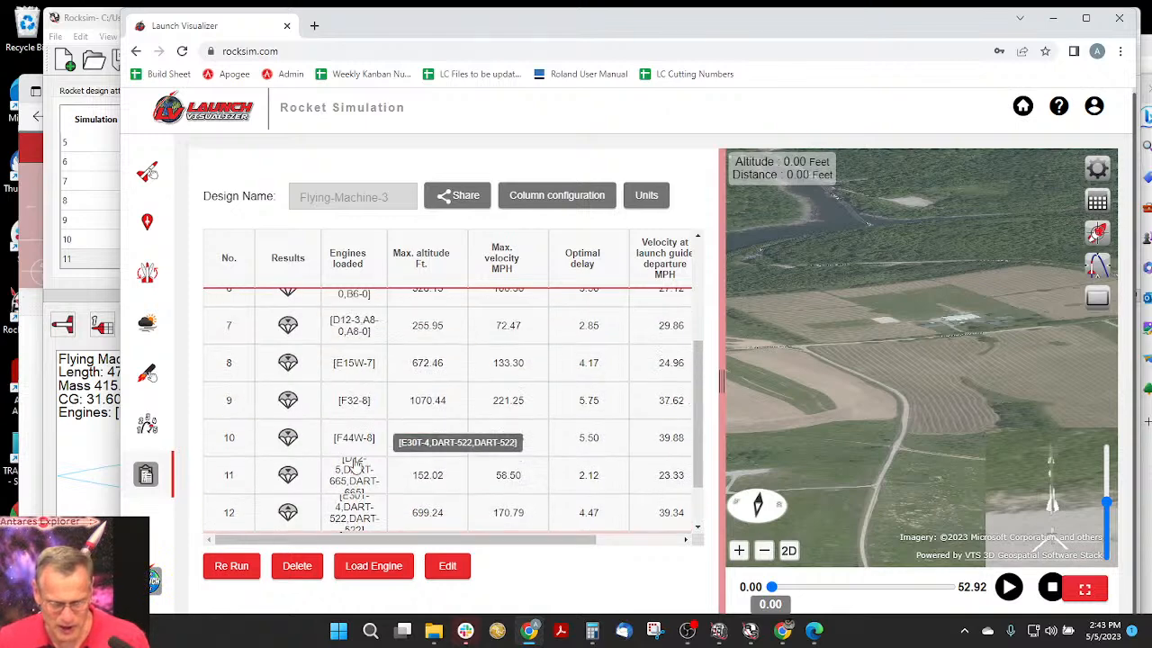
- Widen the simulation results' Engines loaded column and bring up the ejection delays of the selected motors
left_click_drag(387, 254, 407, 254)
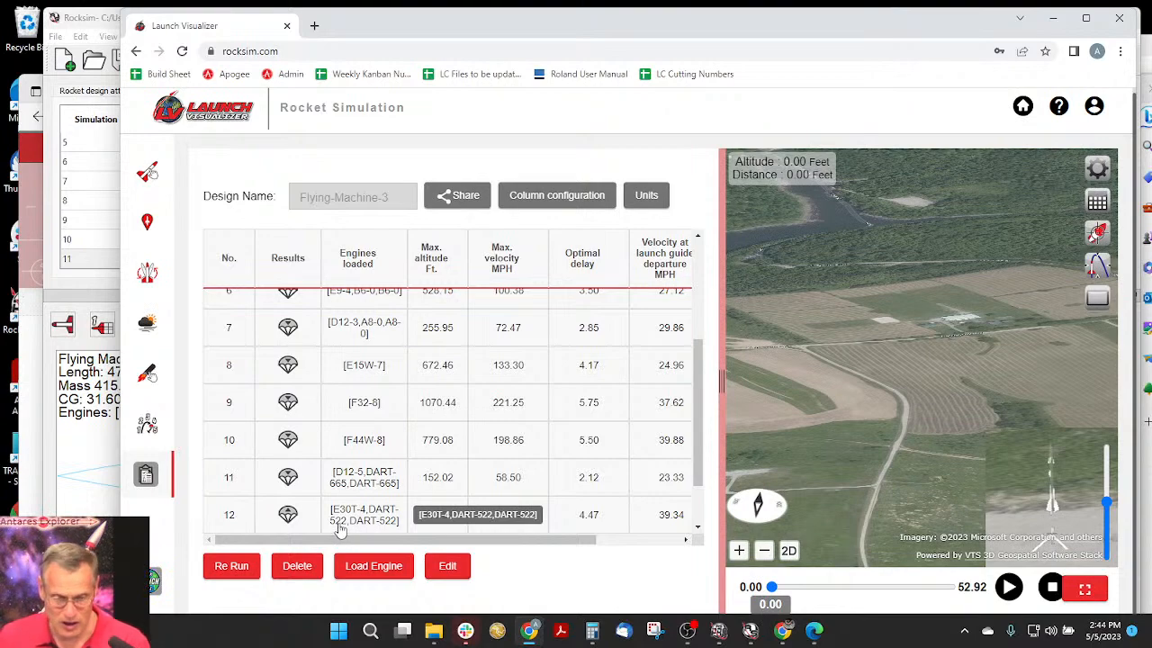
left_click(147, 373)
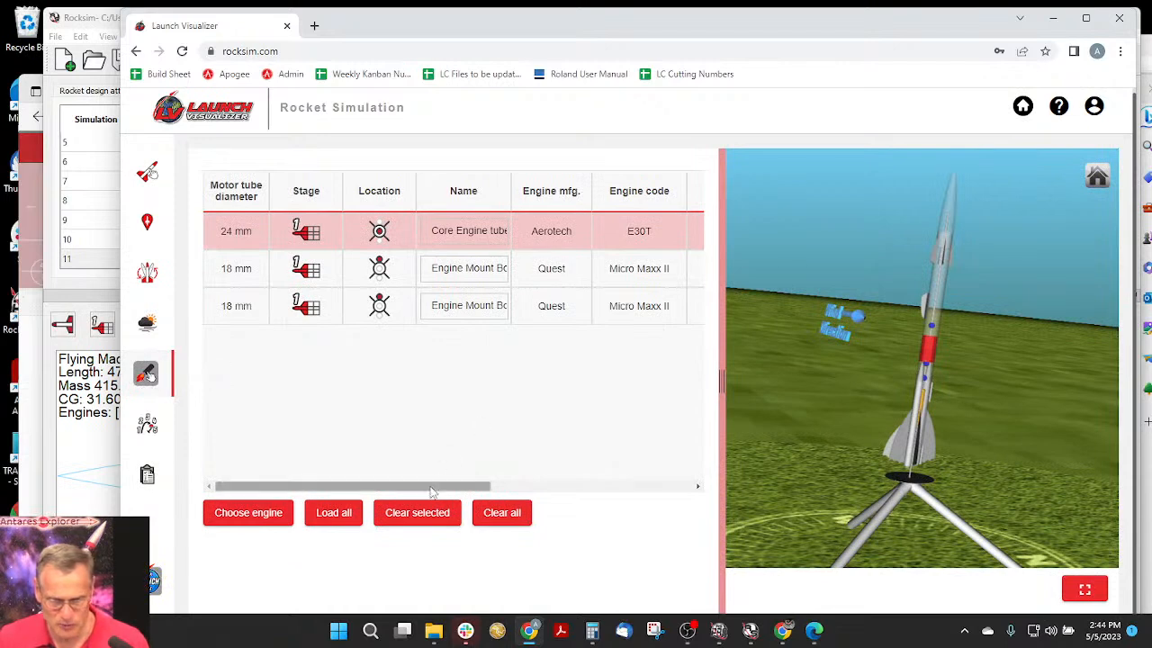
left_click_drag(435, 487, 488, 486)
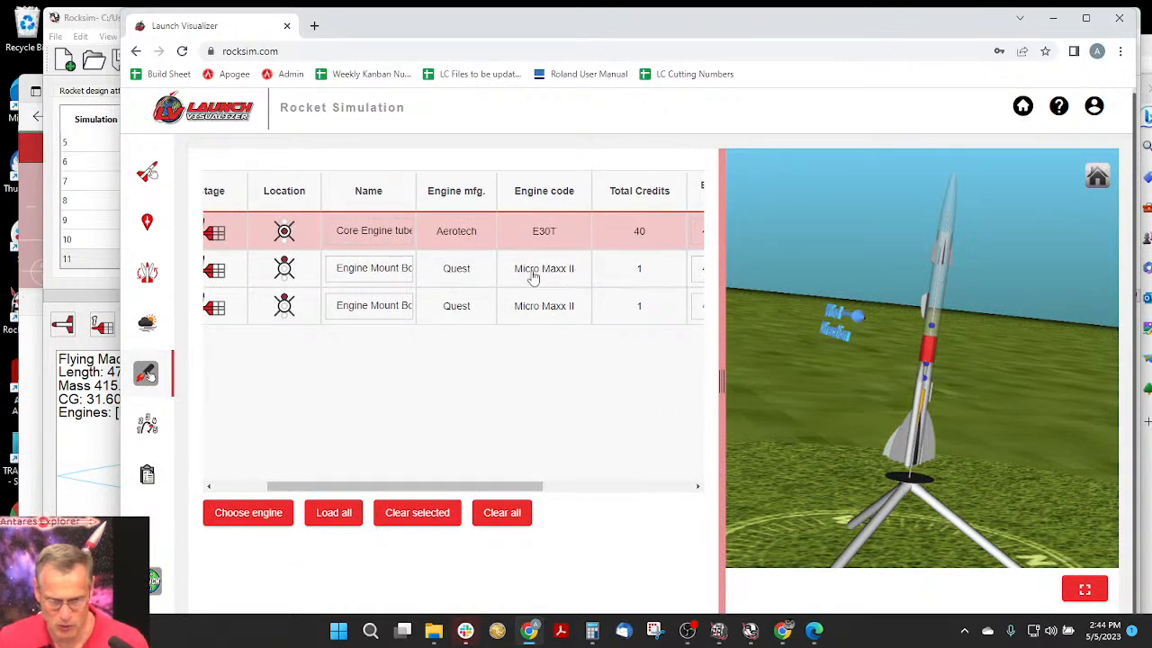
left_click_drag(486, 487, 618, 487)
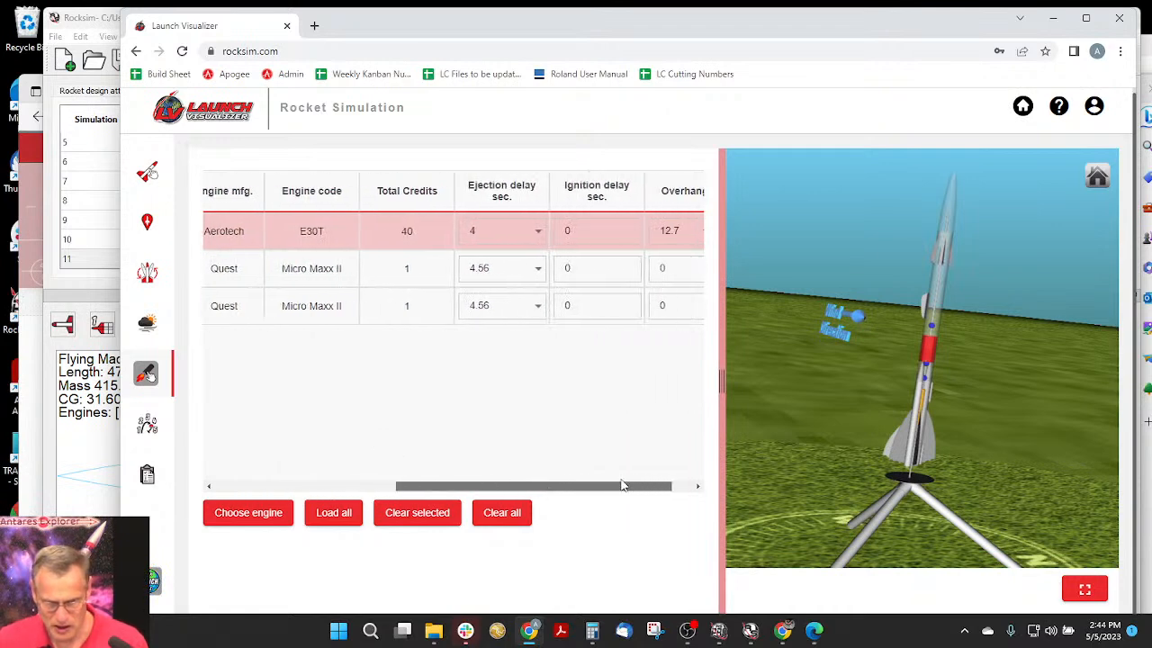
- Set a custom ejection delay of 3.56 seconds for the first Quest Micro Maxx II booster engine
left_click(479, 270)
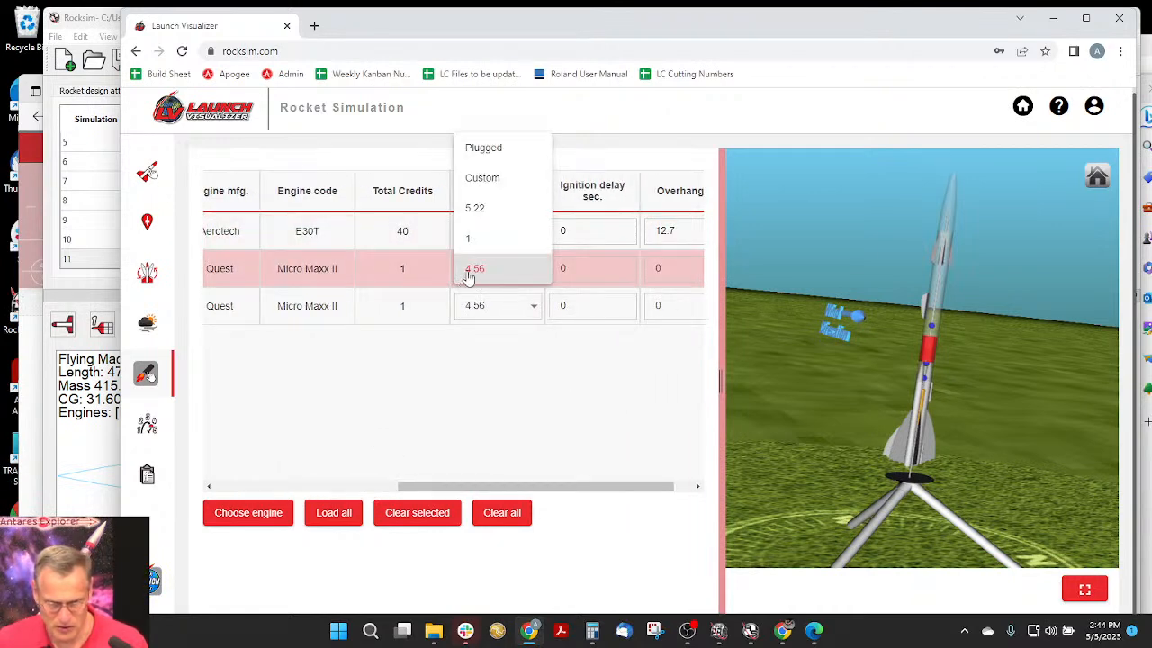
left_click(471, 268)
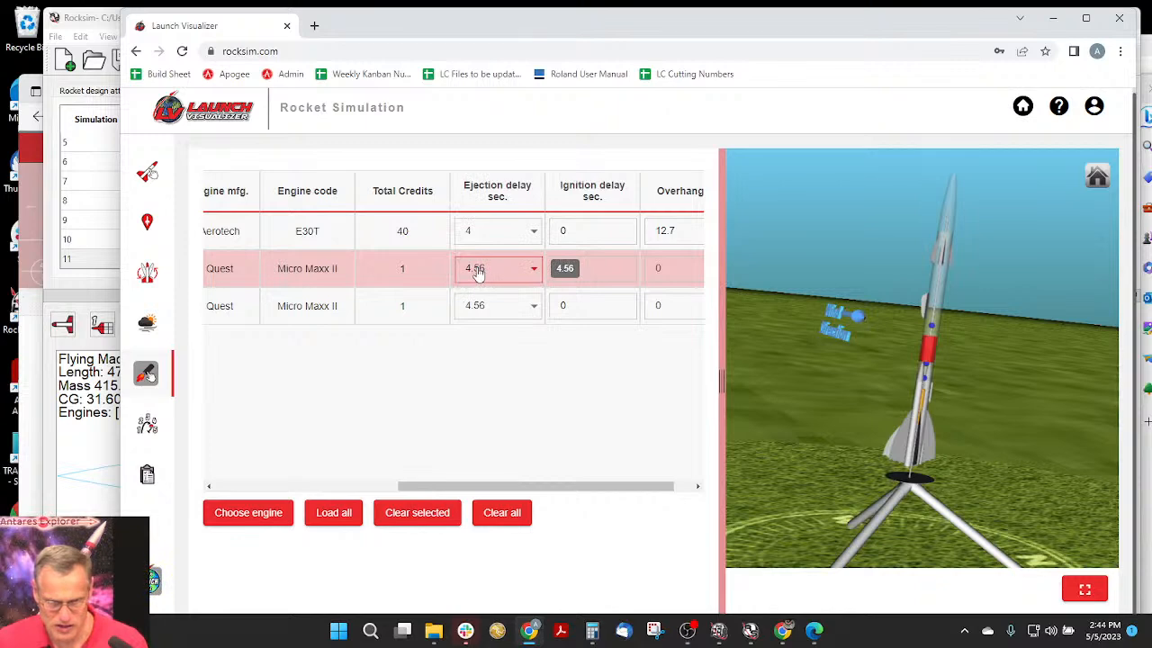
left_click(475, 271)
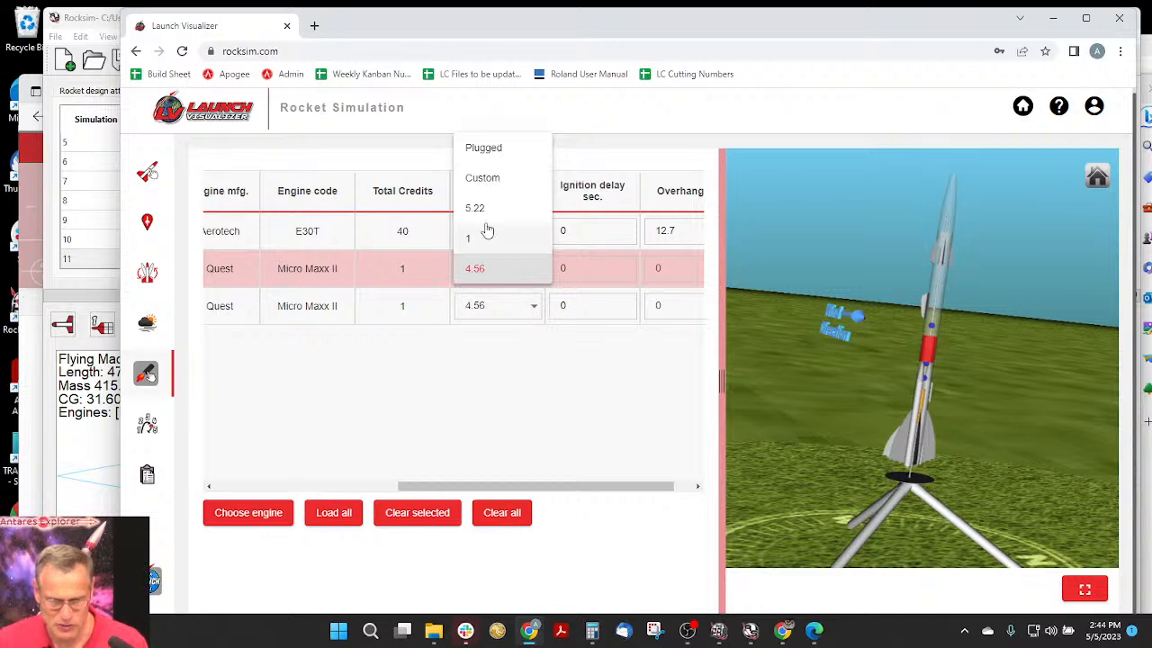
left_click(496, 180)
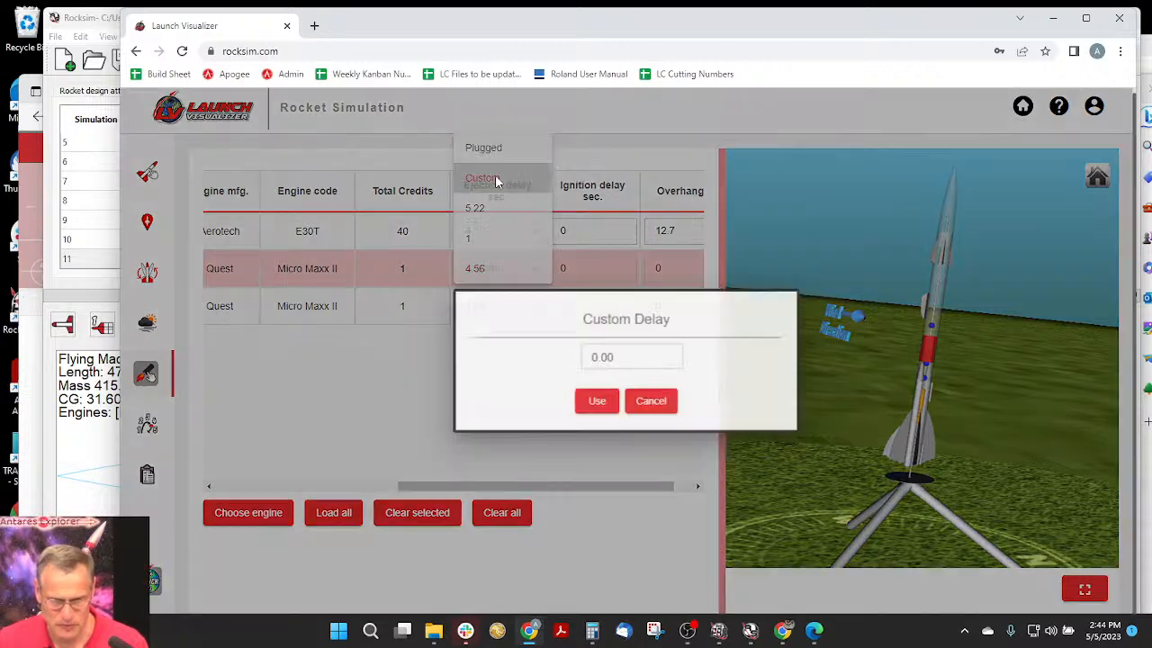
left_click_drag(630, 356, 572, 370)
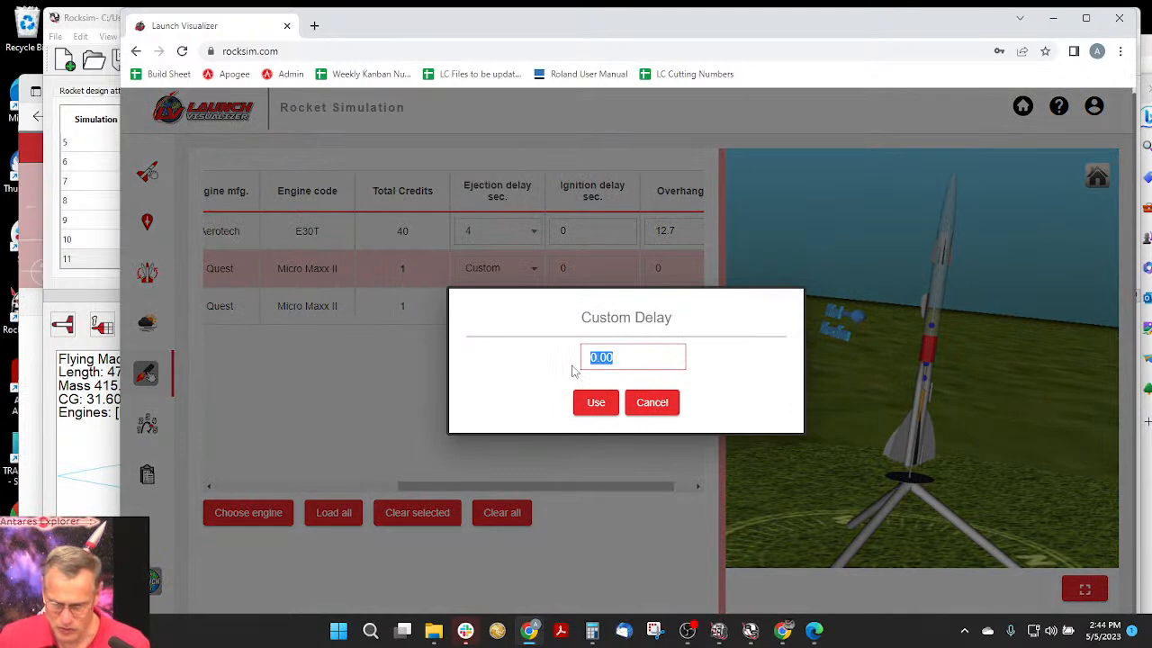
type("3.56")
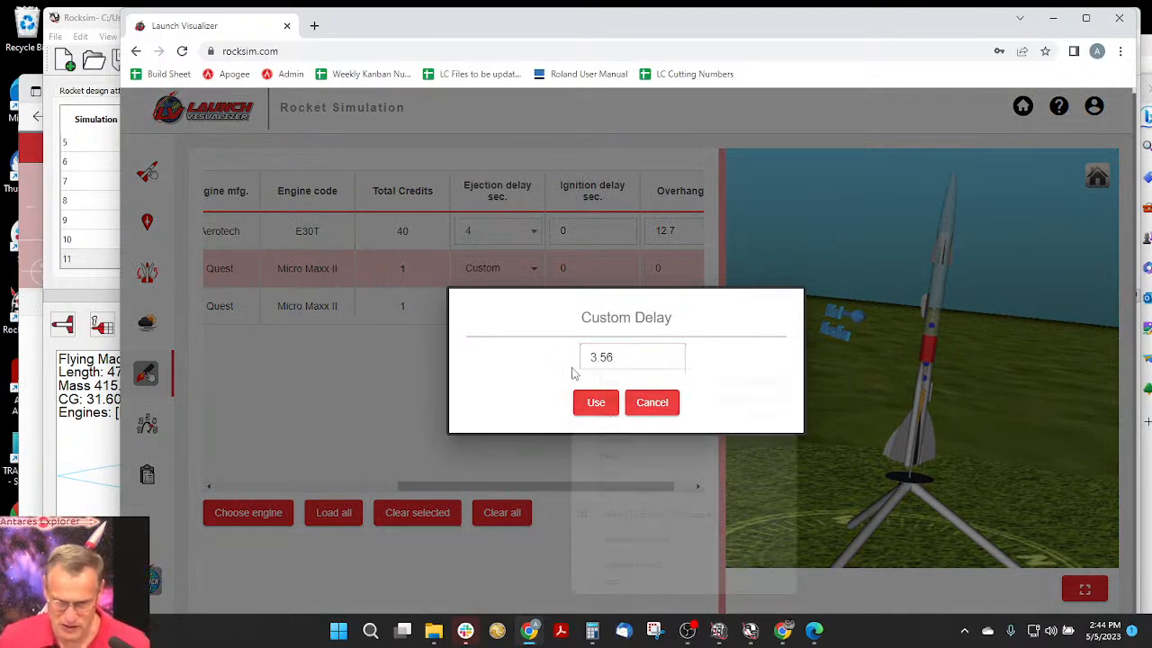
left_click(549, 379)
left_click(608, 404)
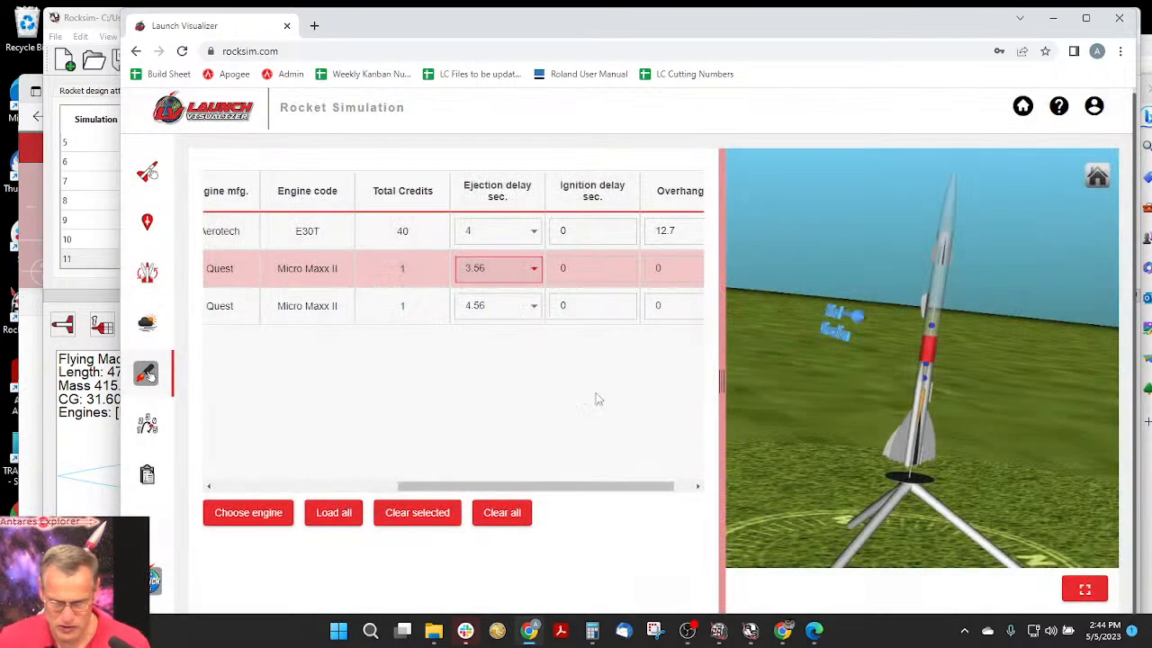
- Set a custom ejection delay of 2.56 seconds for the second Quest Micro Maxx II booster engine
left_click(467, 309)
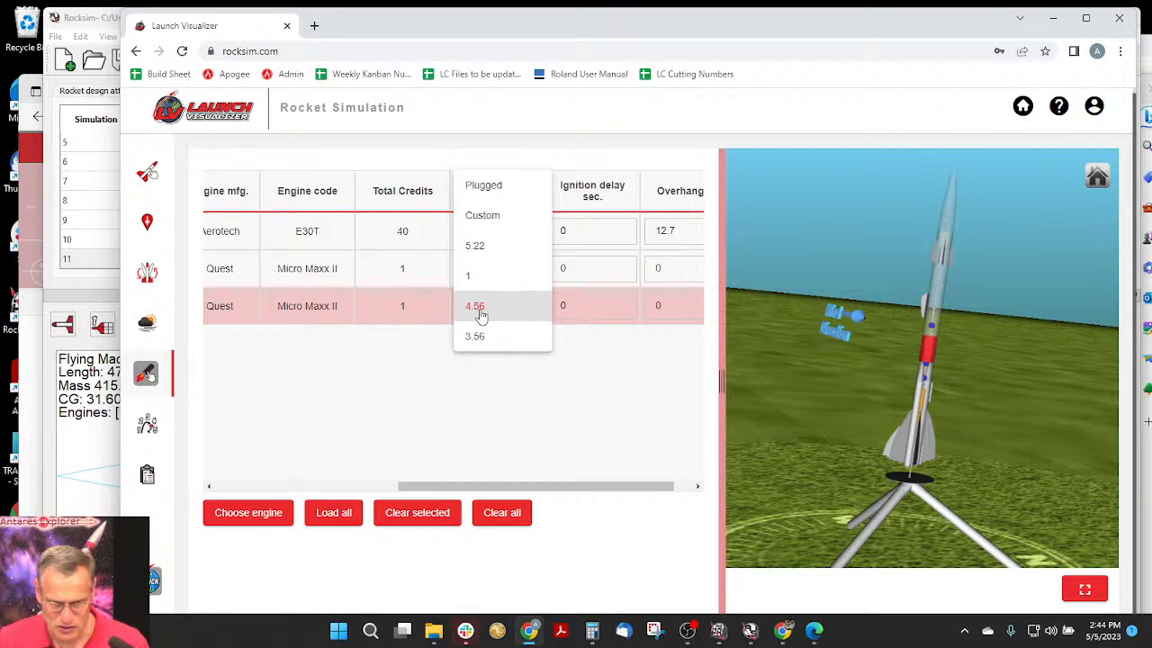
left_click(489, 217)
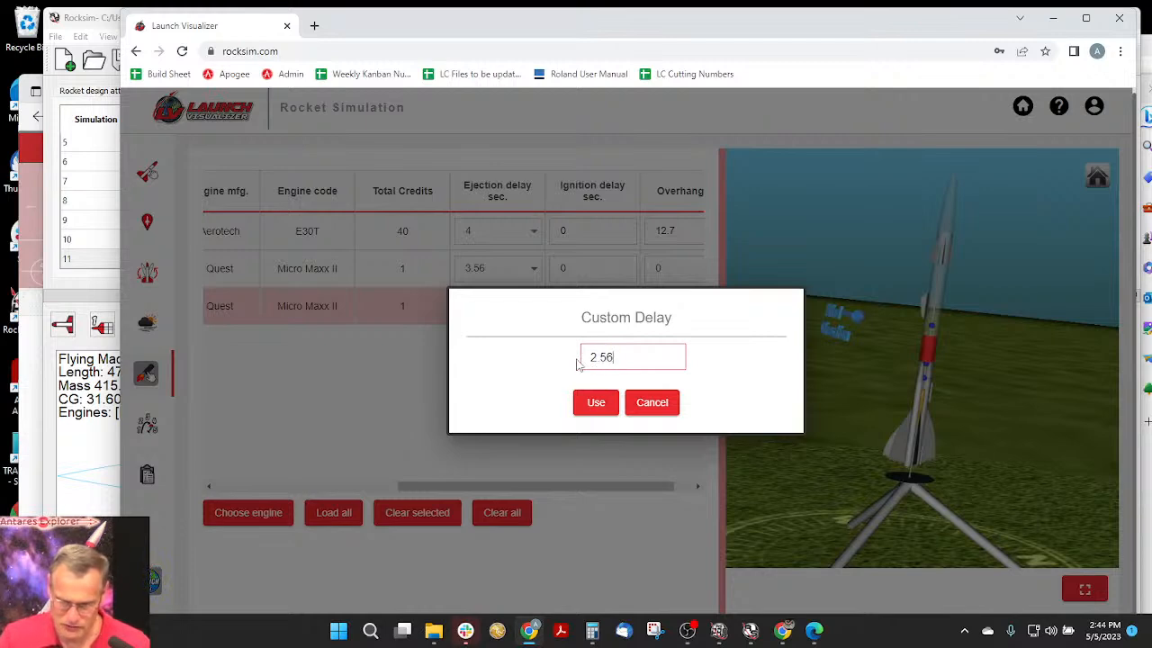
left_click(611, 402)
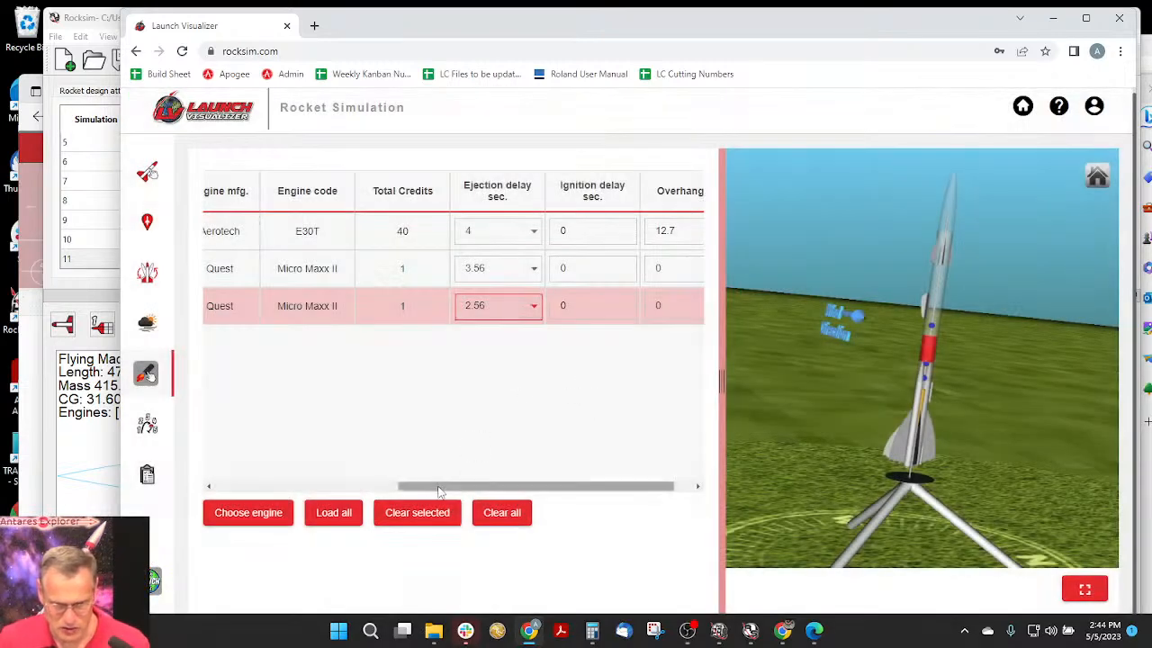
- Widen the Name and Engine mfg. columns of the motor table to read the full engine mount names
left_click_drag(438, 490, 227, 497)
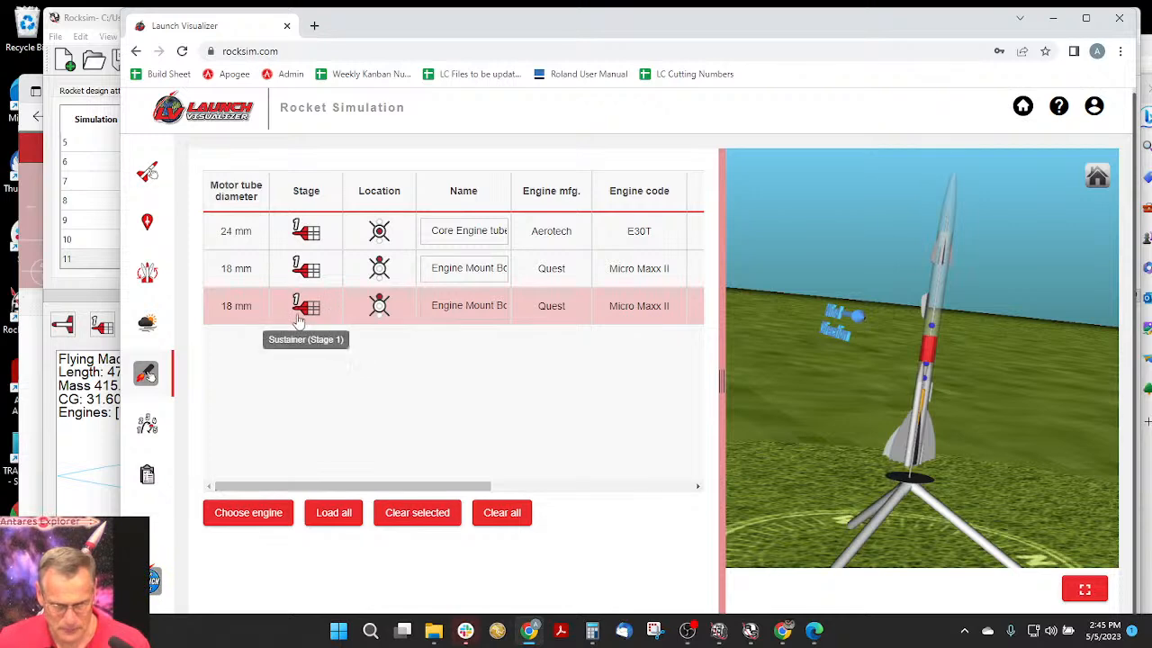
mouse_move(419, 493)
left_mouse_down()
mouse_move(669, 497)
mouse_move(405, 498)
left_mouse_up()
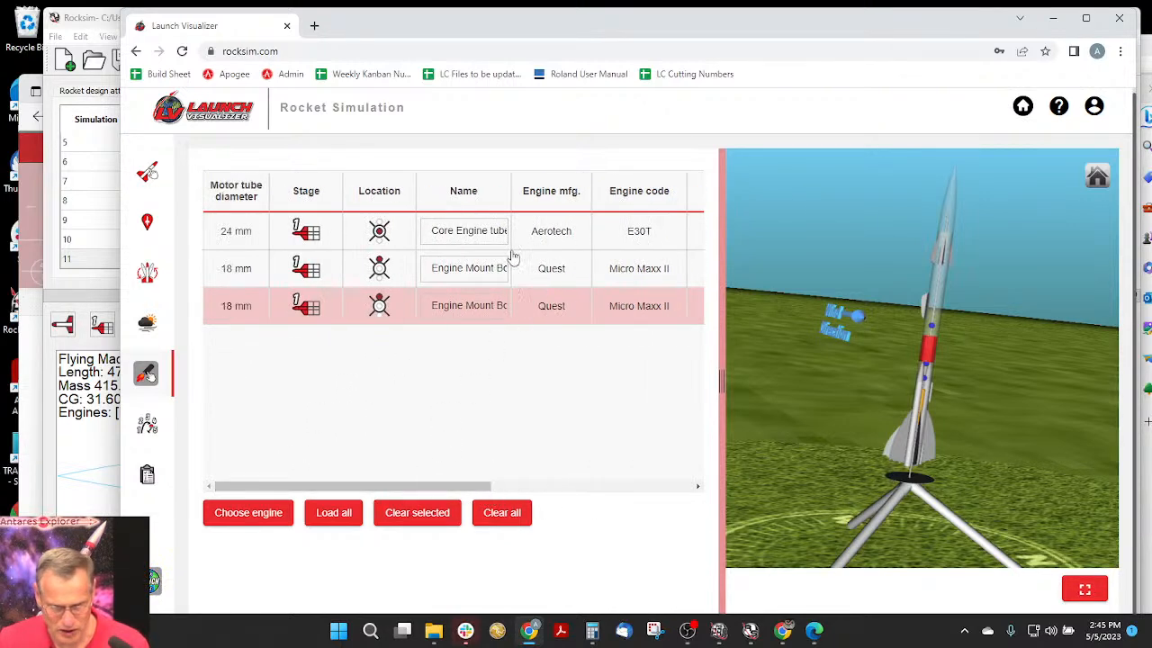
left_click_drag(509, 184, 545, 186)
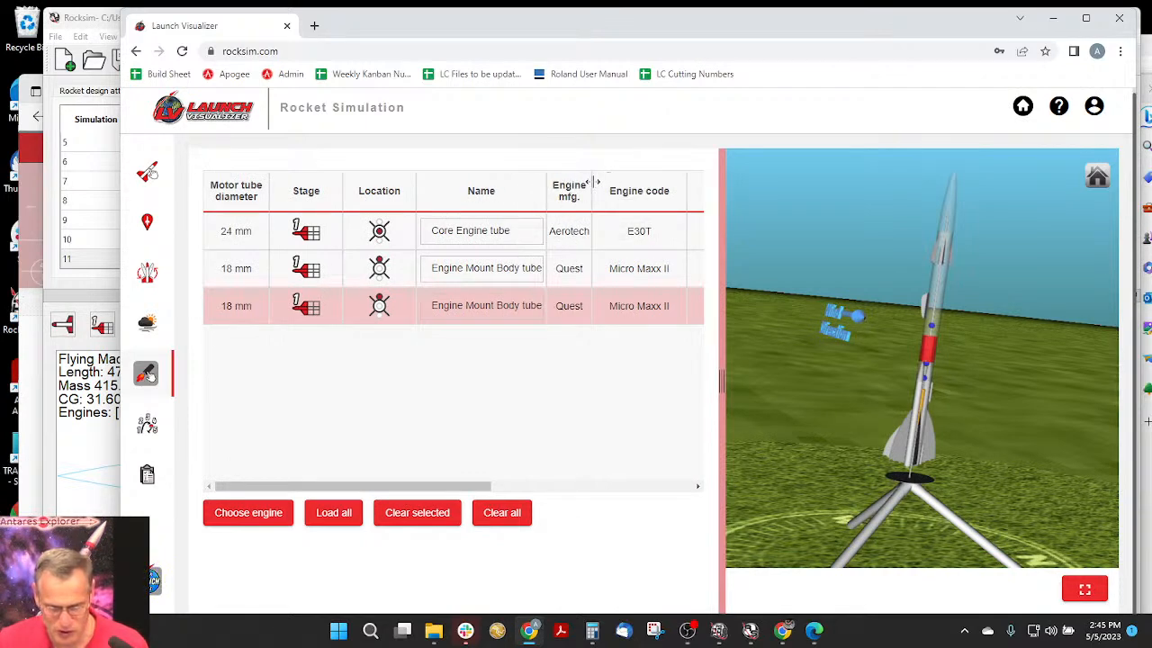
left_click_drag(594, 183, 640, 183)
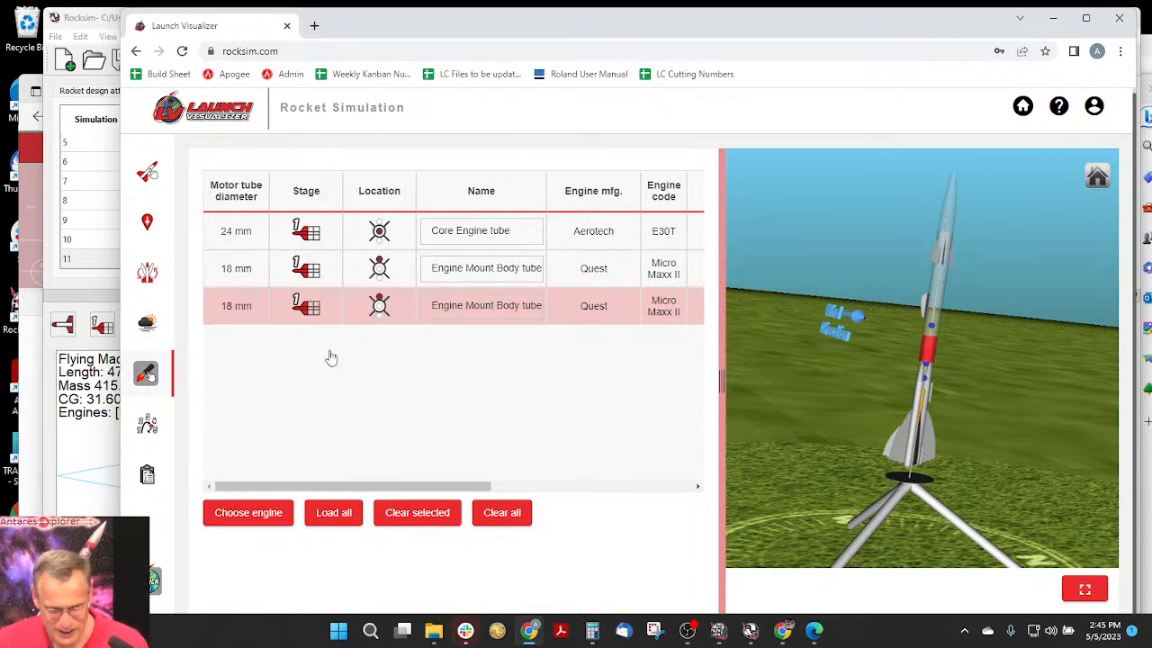
- Check the deployment events of the recovery devices and run a new simulation without comments
left_click(147, 426)
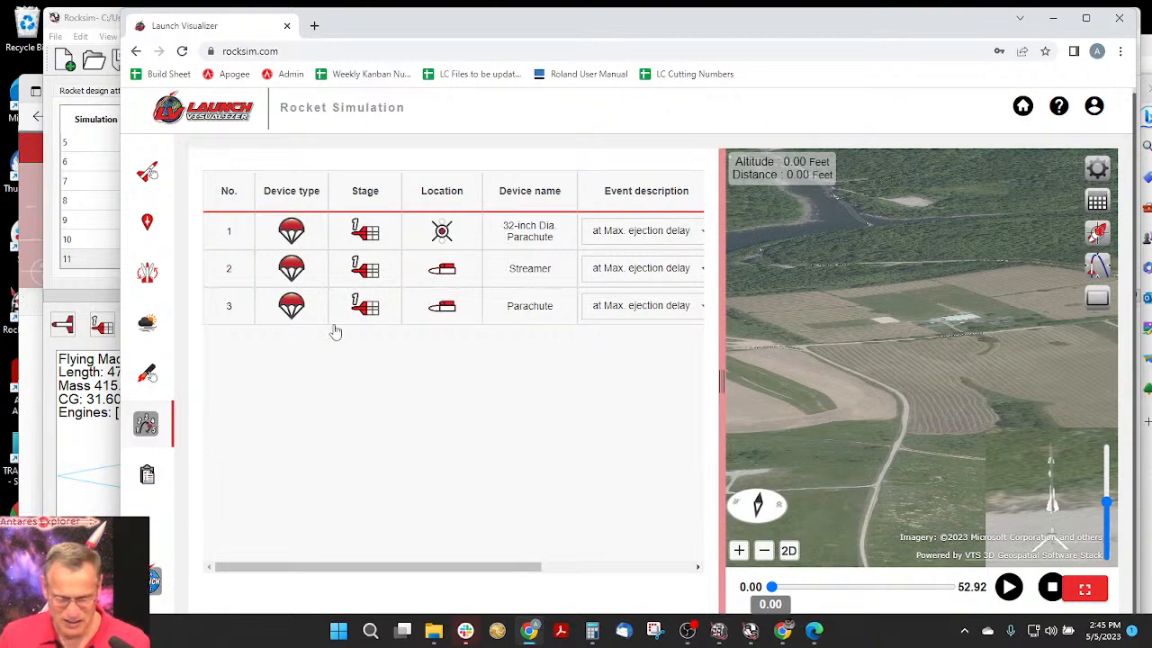
left_click(145, 374)
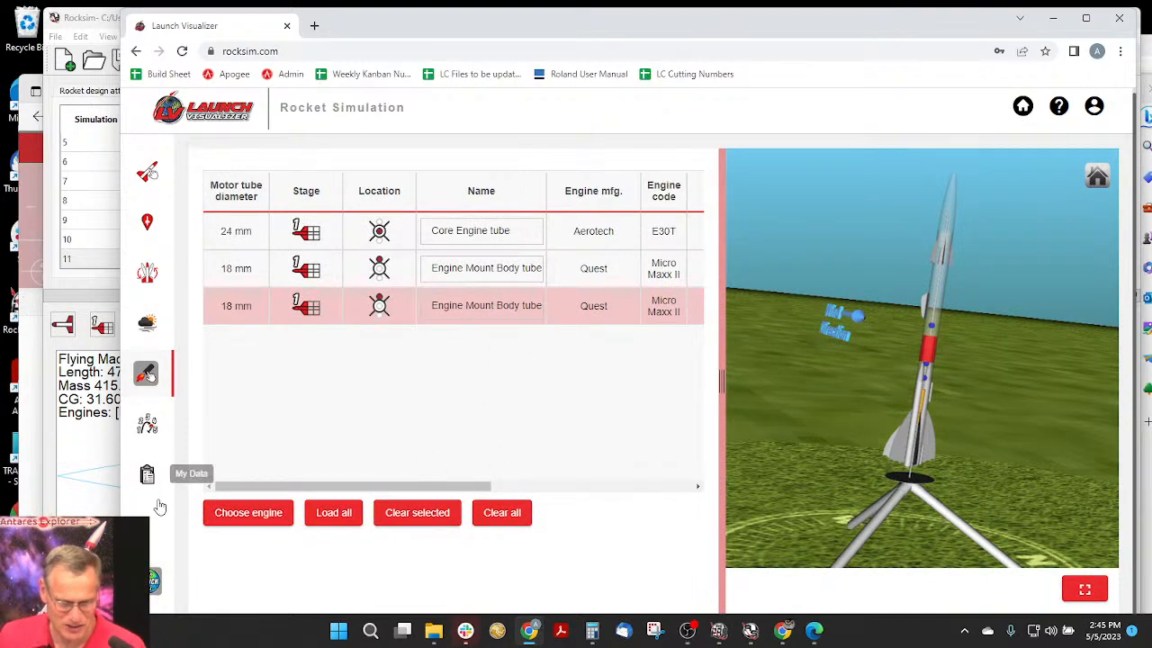
left_click(154, 582)
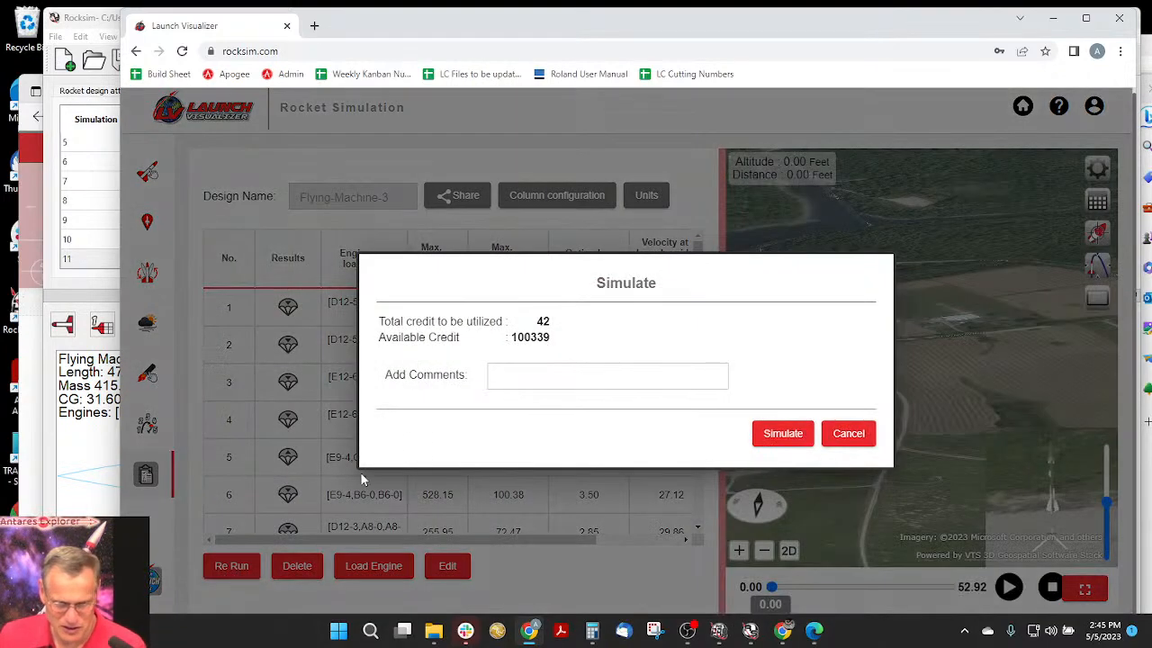
left_click(781, 434)
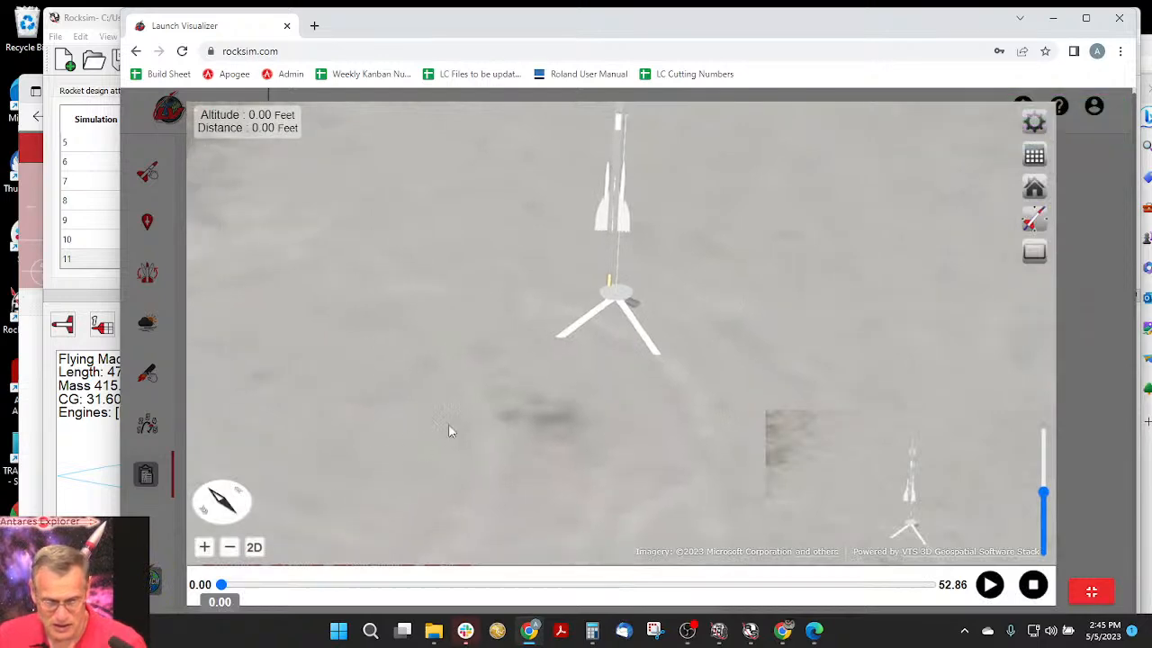
- Play the new simulation's flight animation and pause it at 8.42 seconds
left_click(1028, 220)
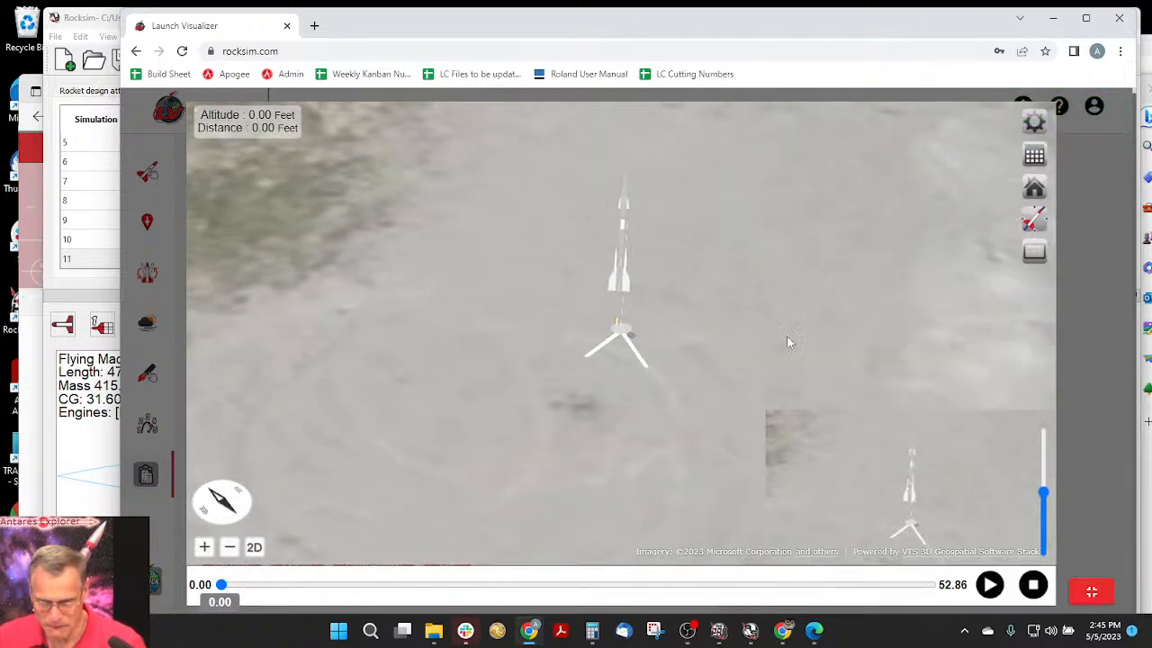
left_click(990, 585)
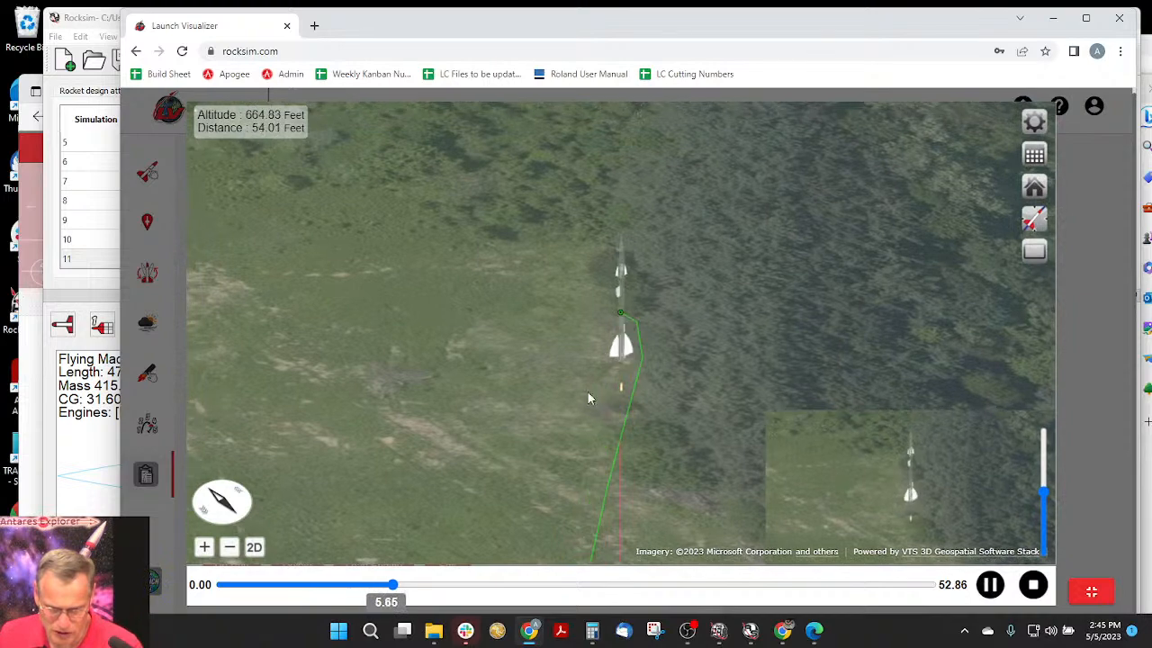
left_click(989, 585)
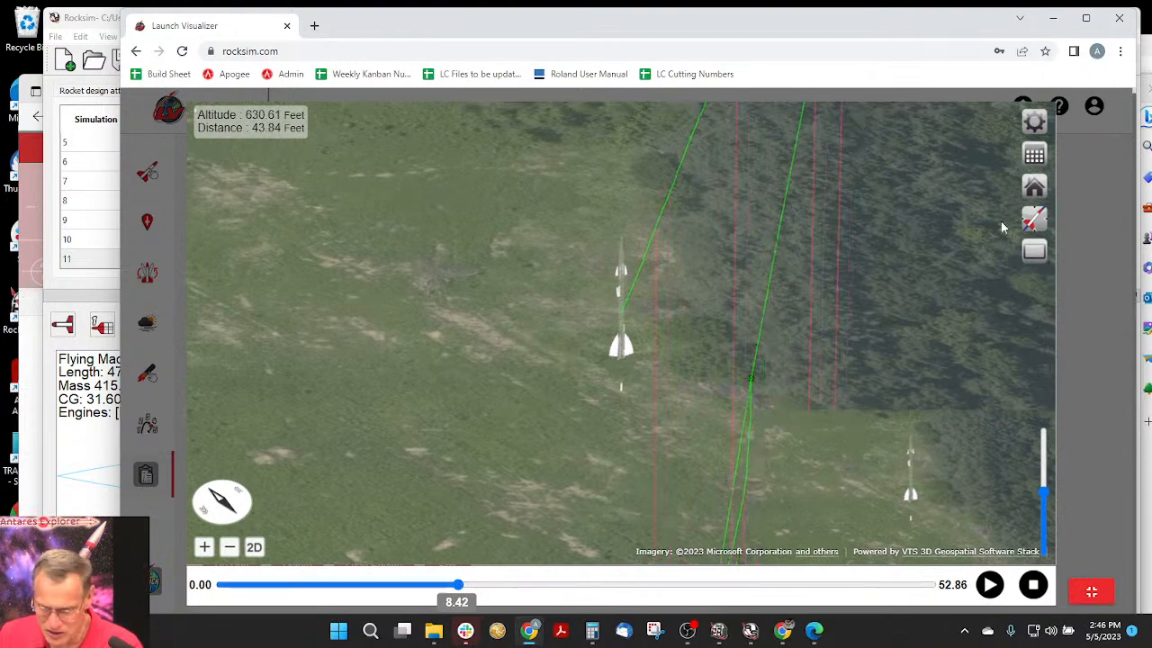
- Switch to the extruded flight path view and examine the trajectories above the launch site from the side
left_click(1031, 219)
left_click(937, 256)
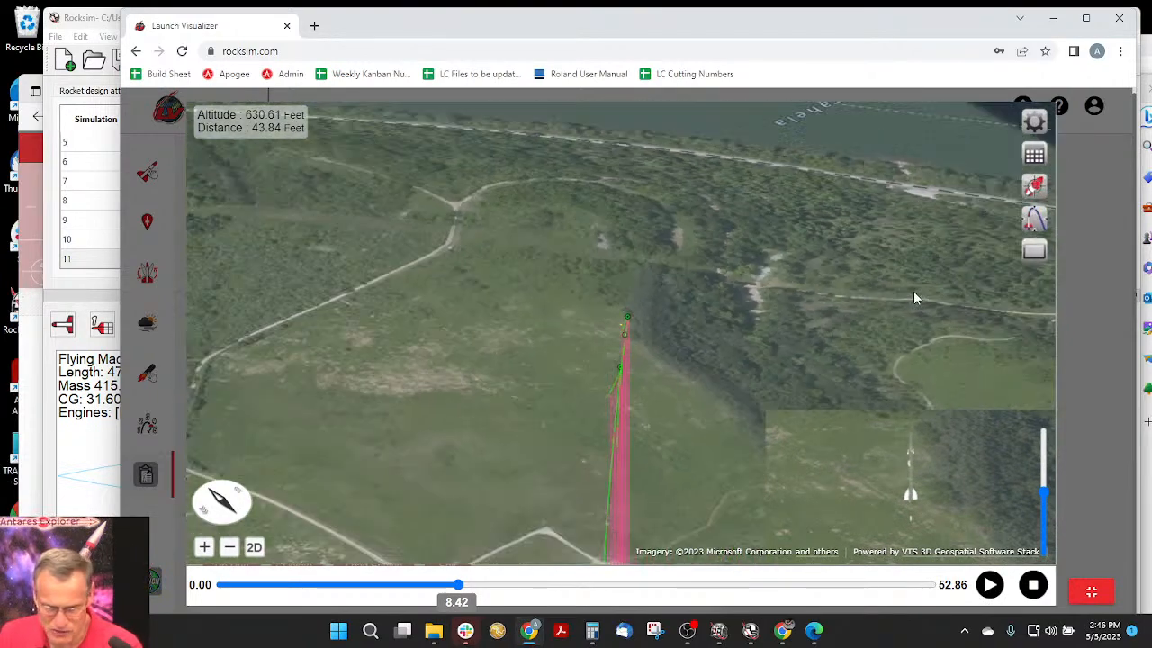
left_click_drag(556, 444, 420, 489)
scroll(490, 349, "up", 5)
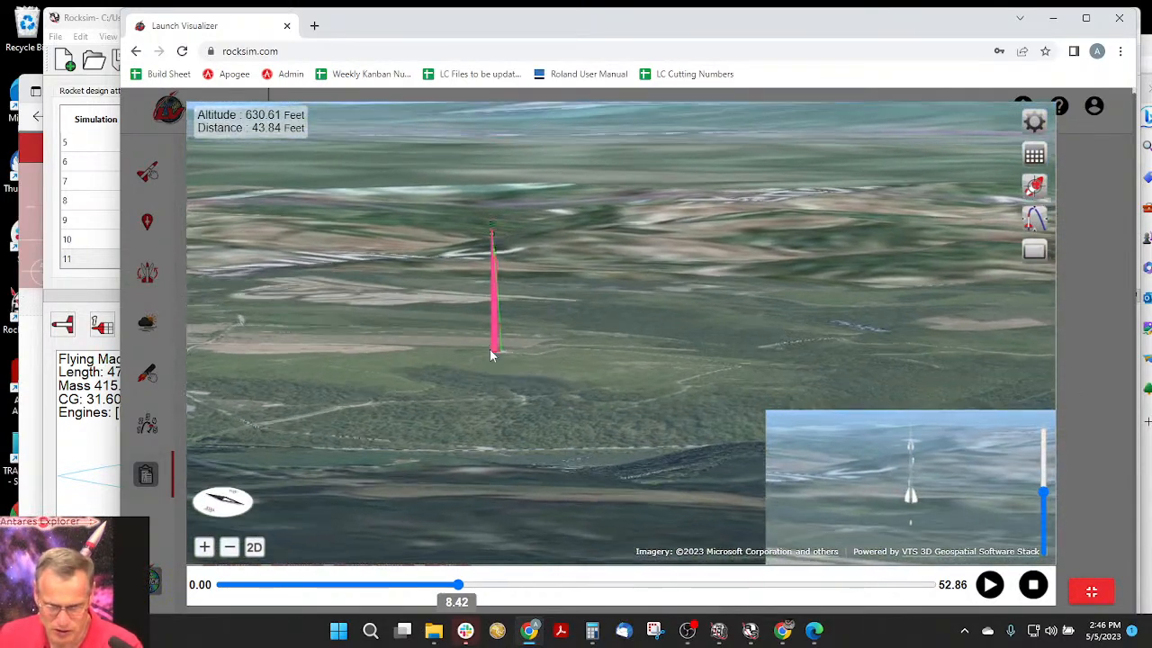
left_click_drag(504, 348, 656, 442)
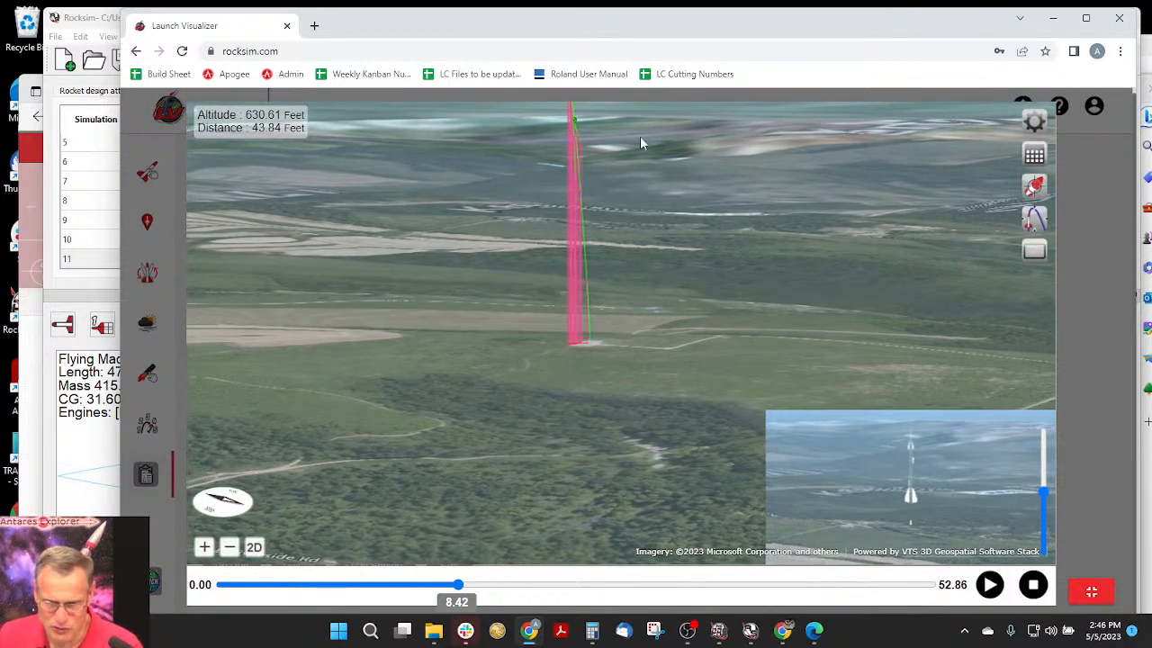
- Center the 3D view on the rocket and examine up close how the sustainer and booster paths separate near the highest point
left_click(1034, 186)
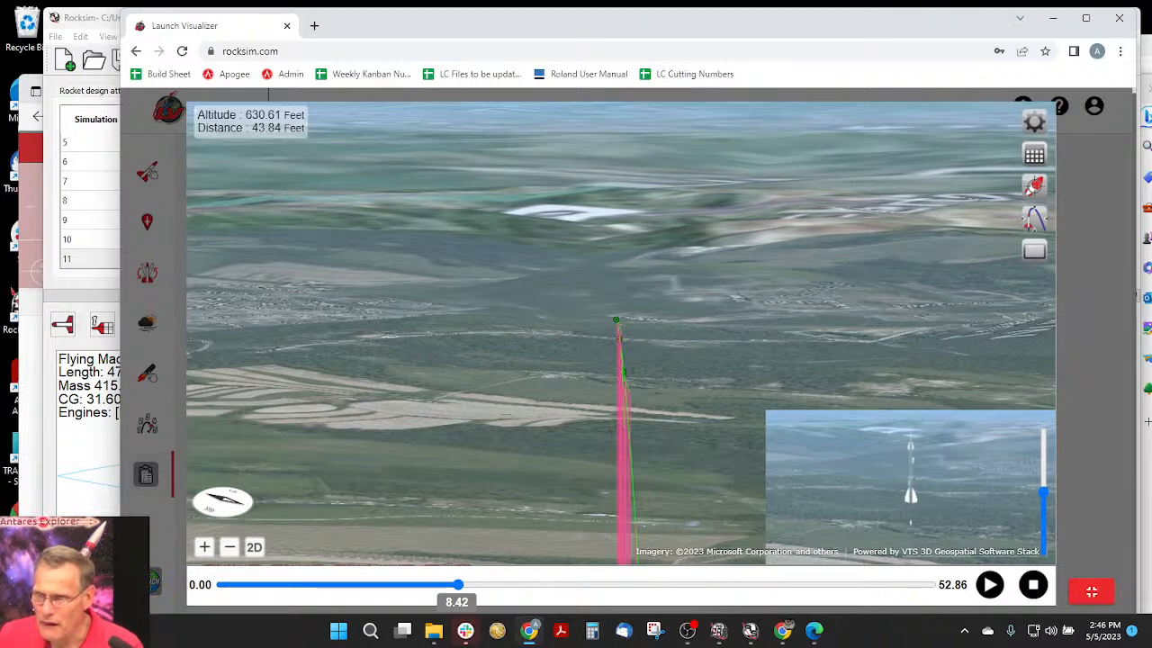
left_click(230, 547)
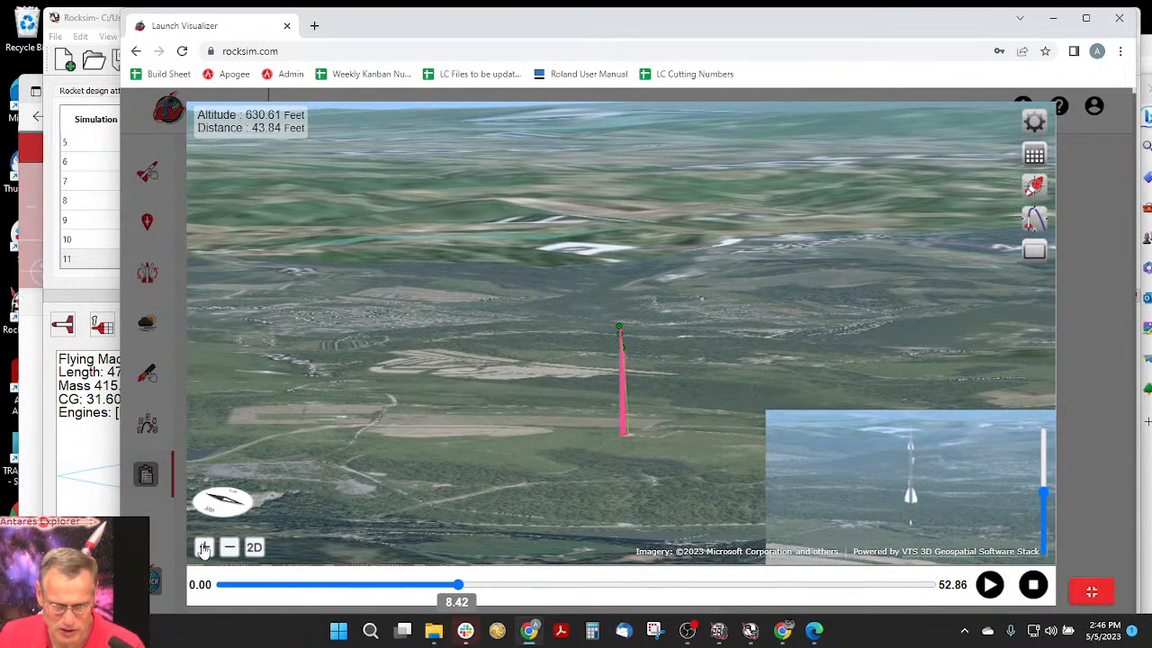
left_click(204, 549)
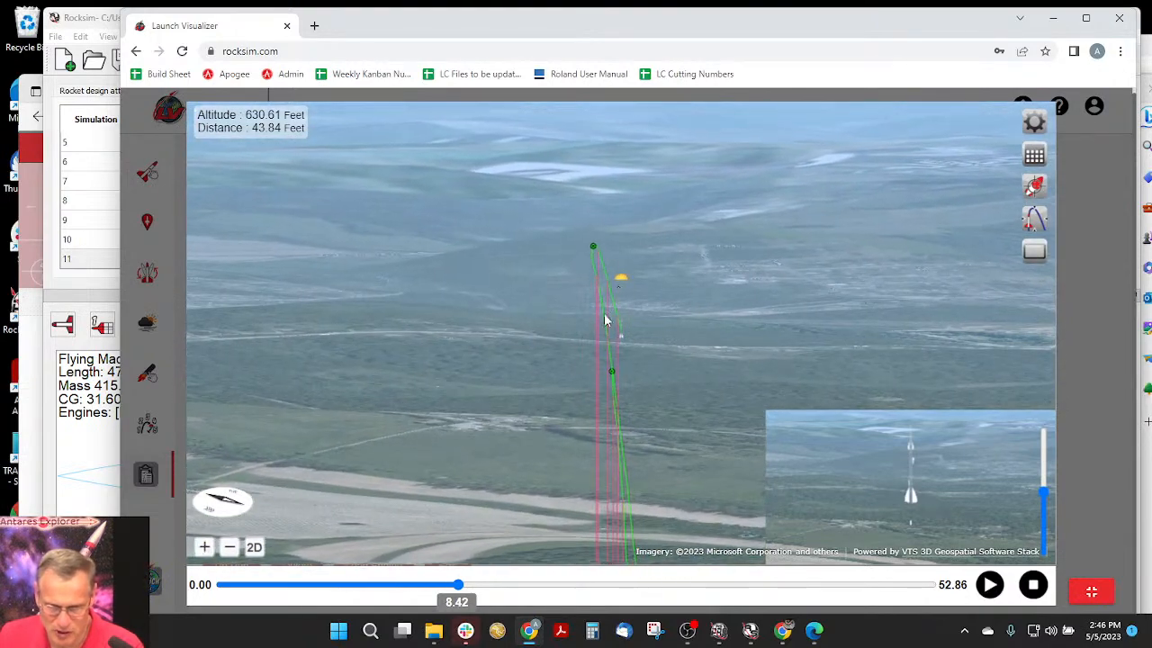
scroll(667, 403, "up", 2)
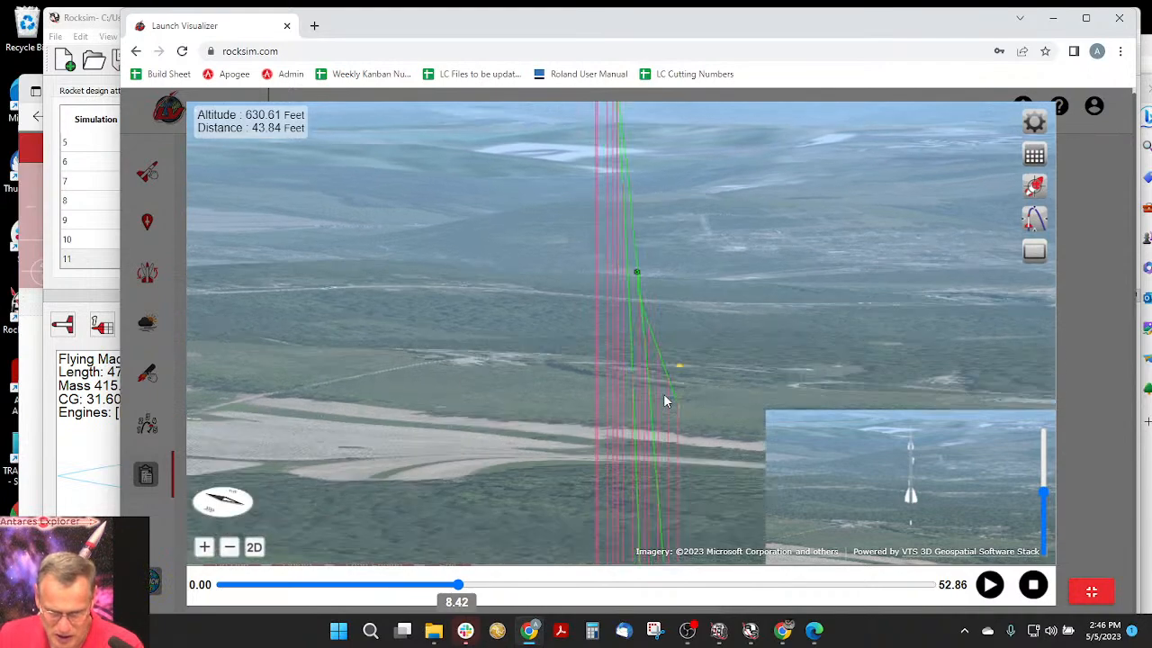
scroll(652, 404, "up", 2)
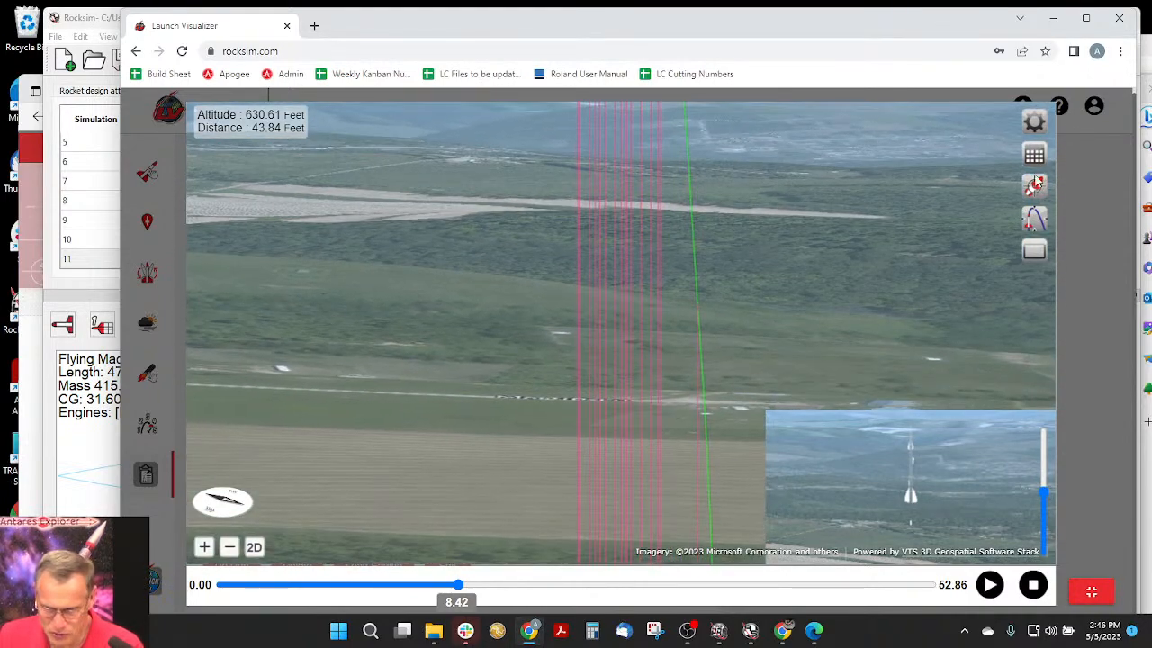
scroll(785, 227, "down", 3)
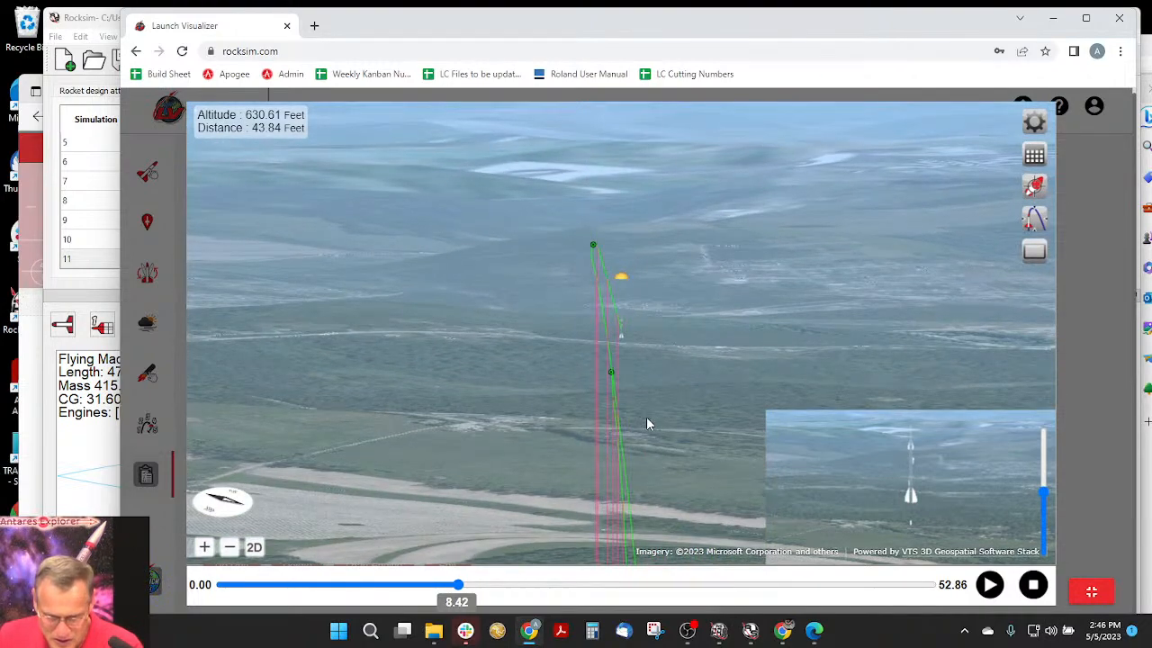
scroll(647, 424, "up", 2)
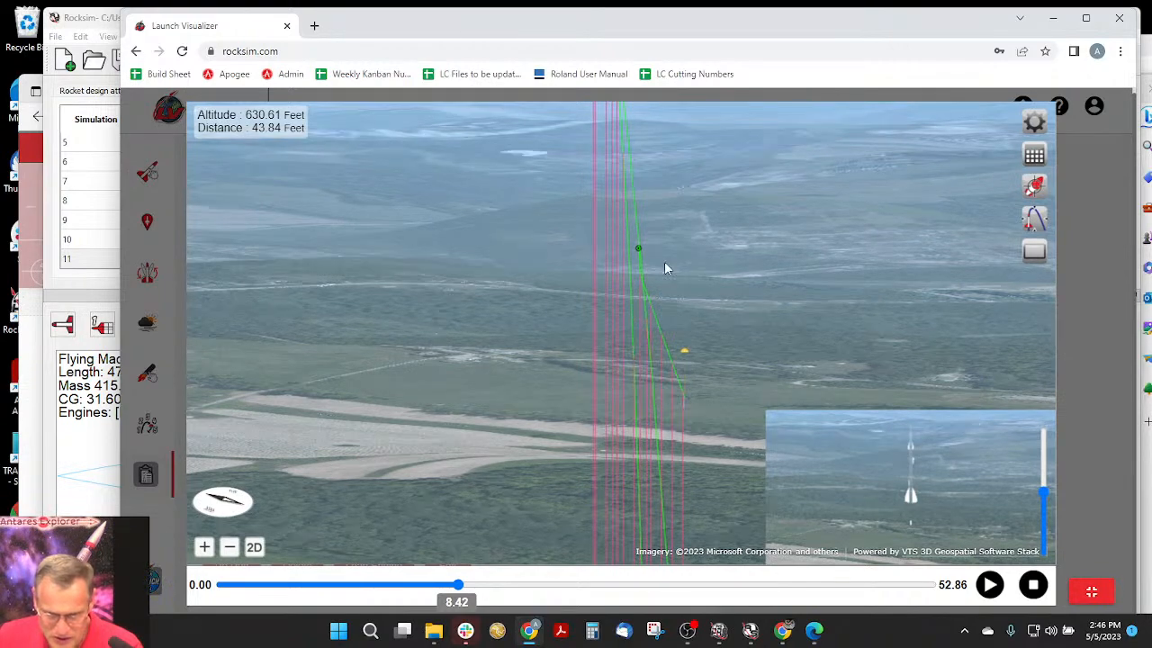
- Follow the extruded flight paths from the separation point down to the launch pad and examine where they meet the ground
scroll(664, 261, "up", 1)
scroll(664, 261, "up", 1)
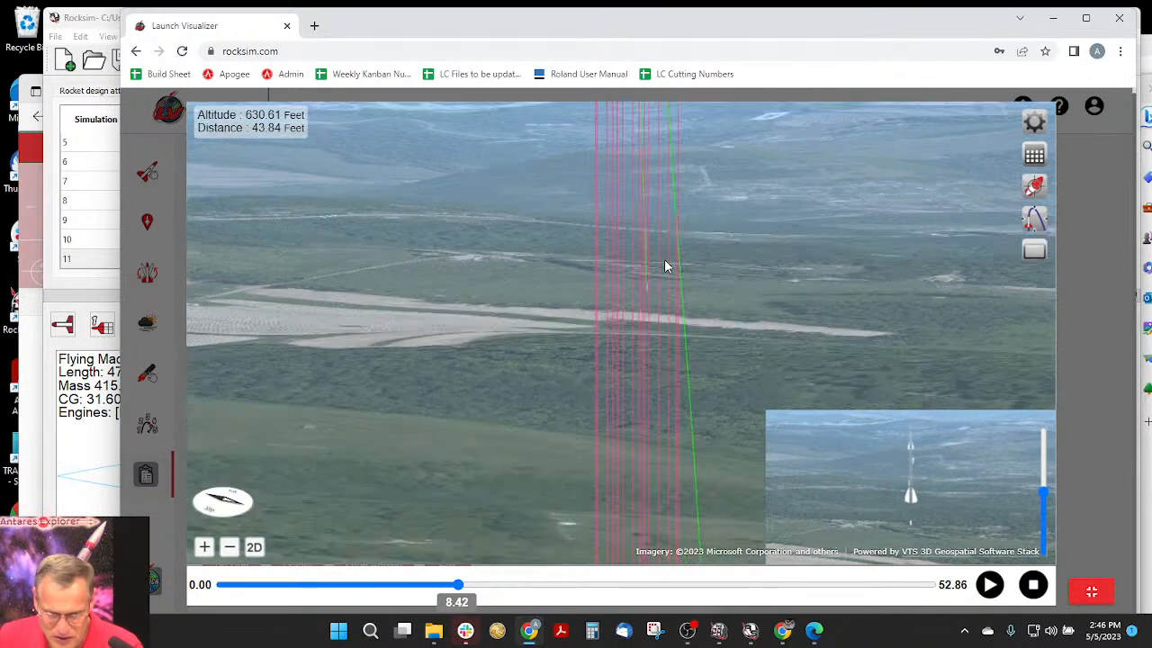
scroll(671, 230, "up", 1)
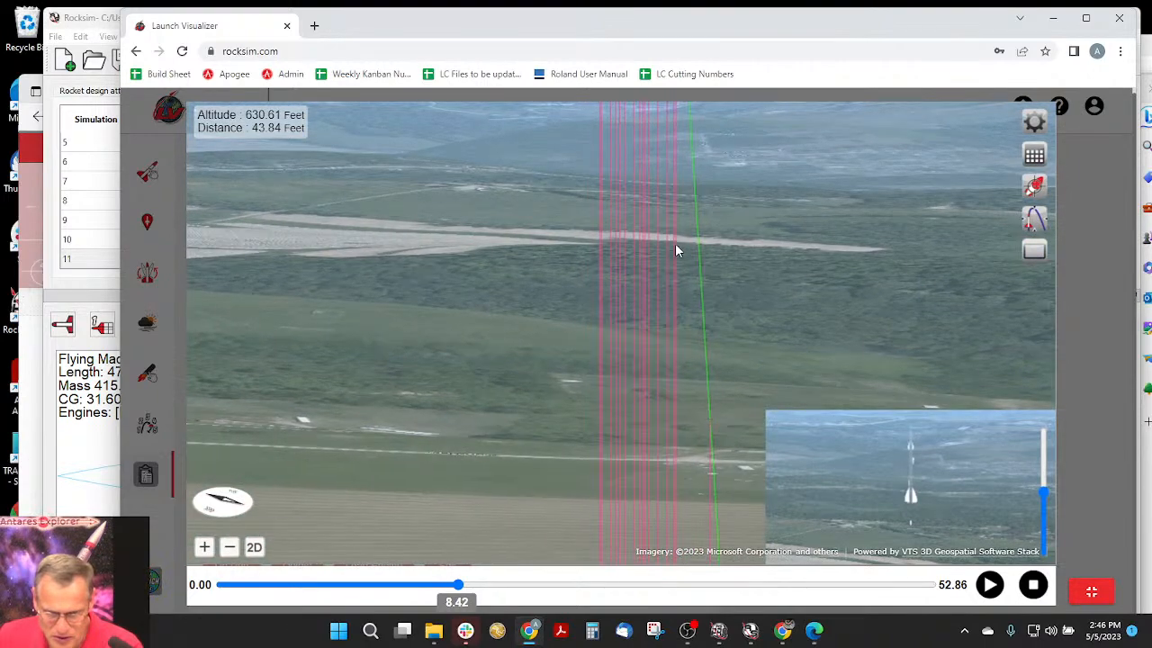
scroll(674, 236, "up", 1)
scroll(672, 216, "up", 3)
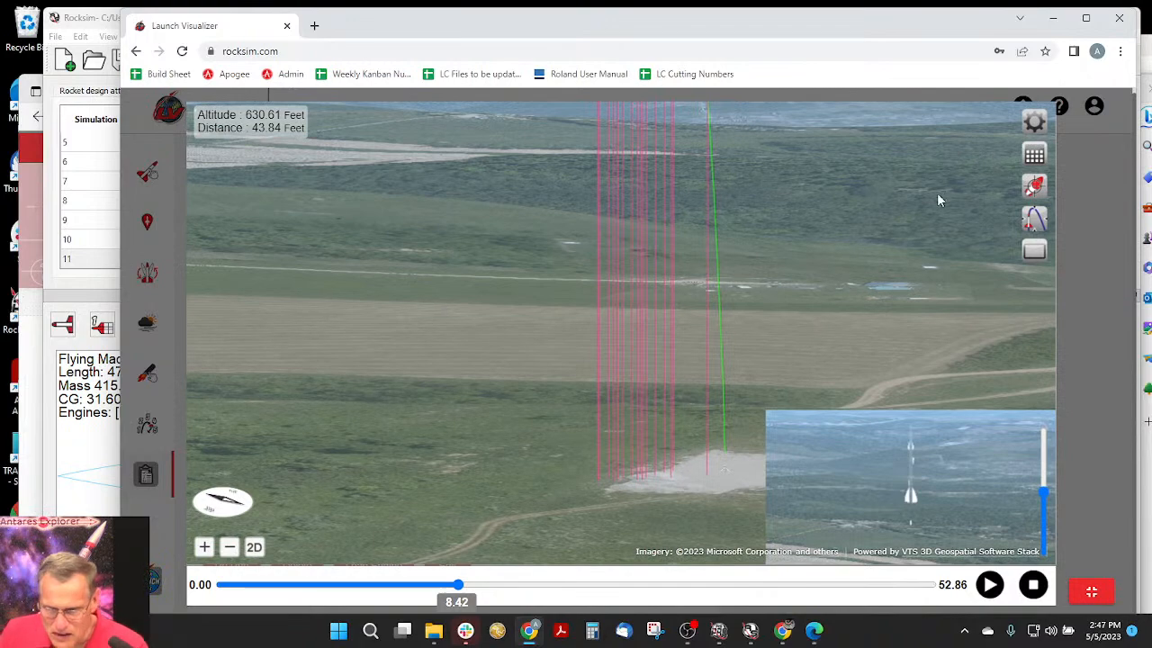
scroll(792, 224, "up", 1)
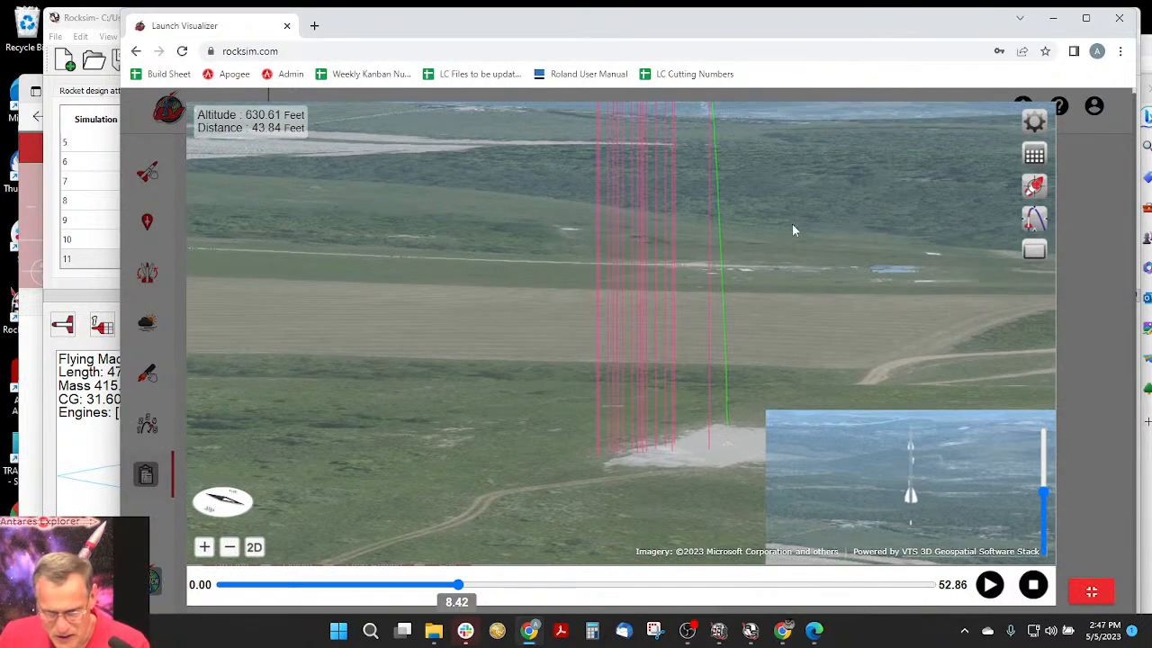
scroll(743, 237, "up", 1)
scroll(746, 249, "up", 3)
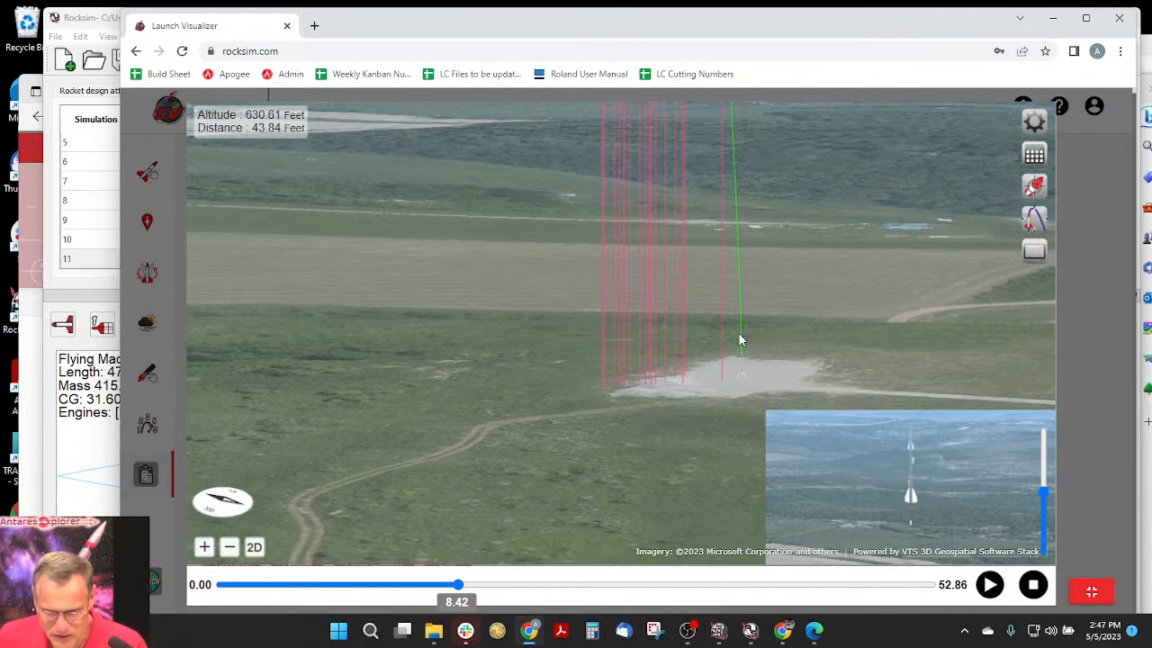
- Center the view on the rocket again and hide the inset close-up of the rocket
left_click(1035, 187)
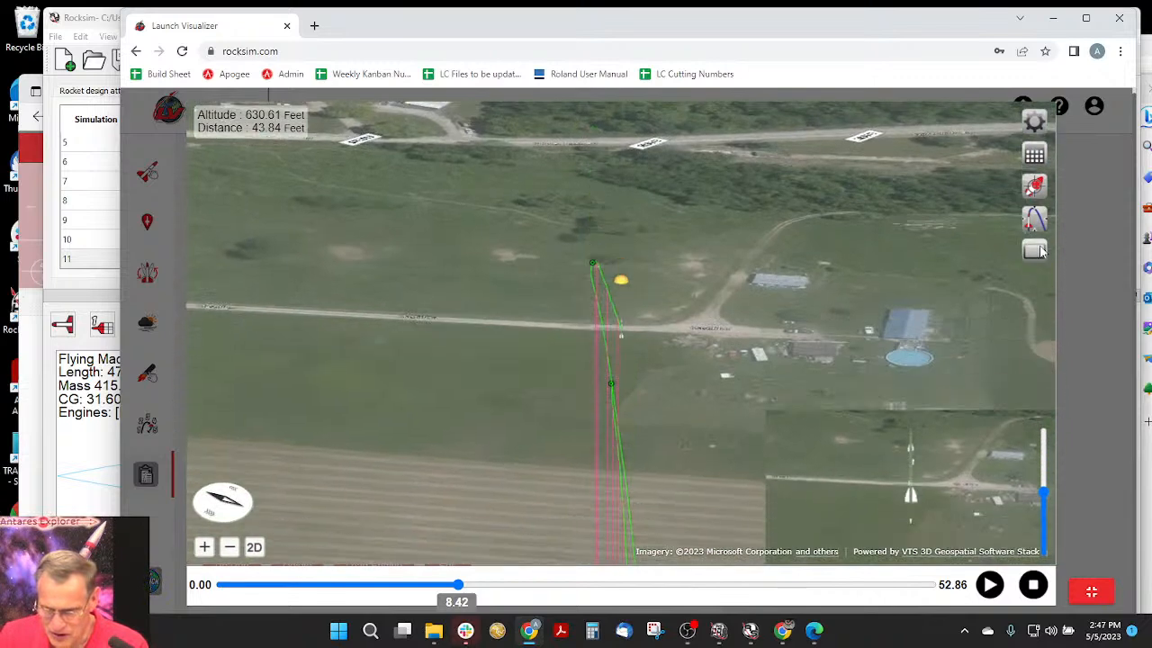
left_click(1039, 250)
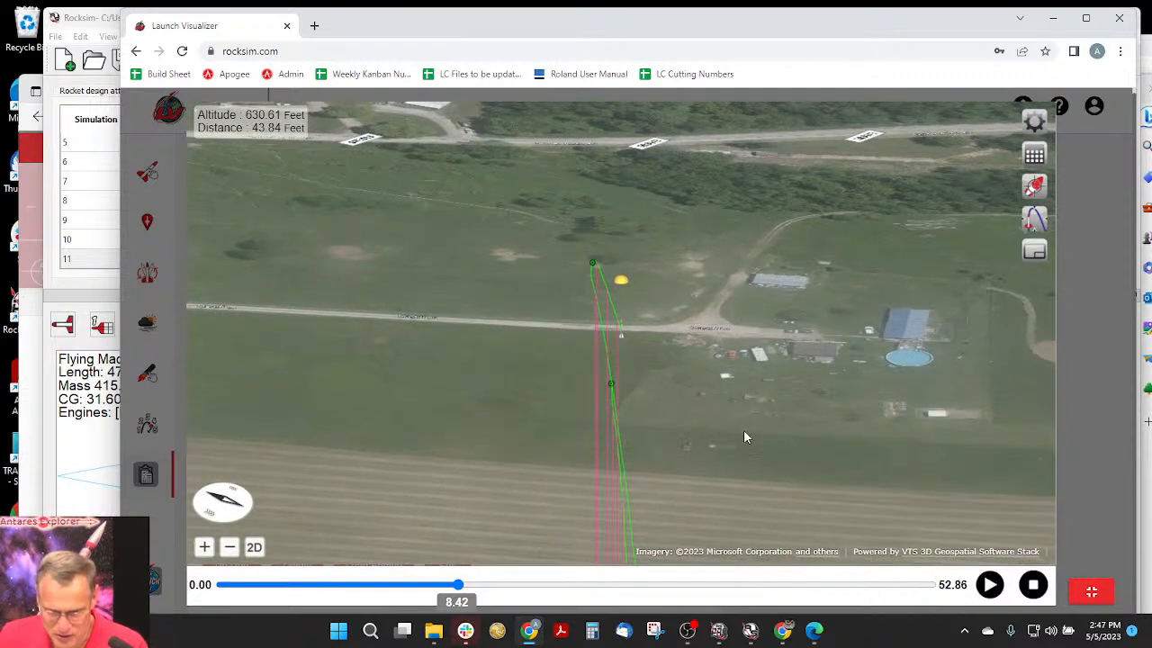
- Resume the flight animation and advance it to the end of the flight at 52.86 seconds
left_click(989, 586)
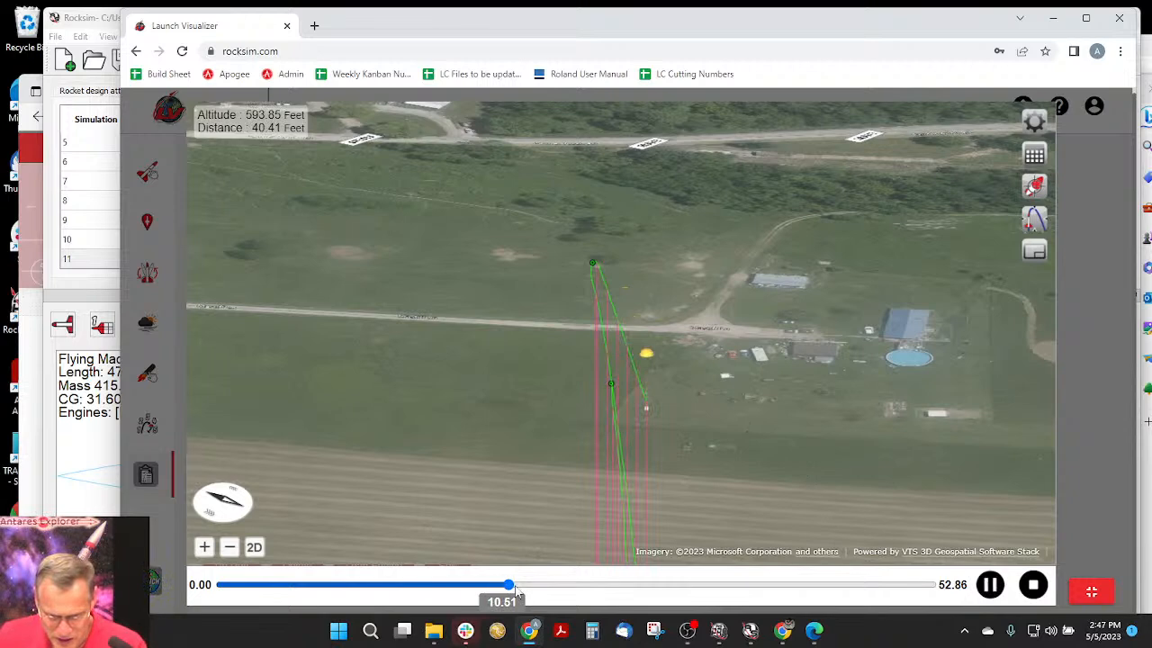
left_click(698, 587)
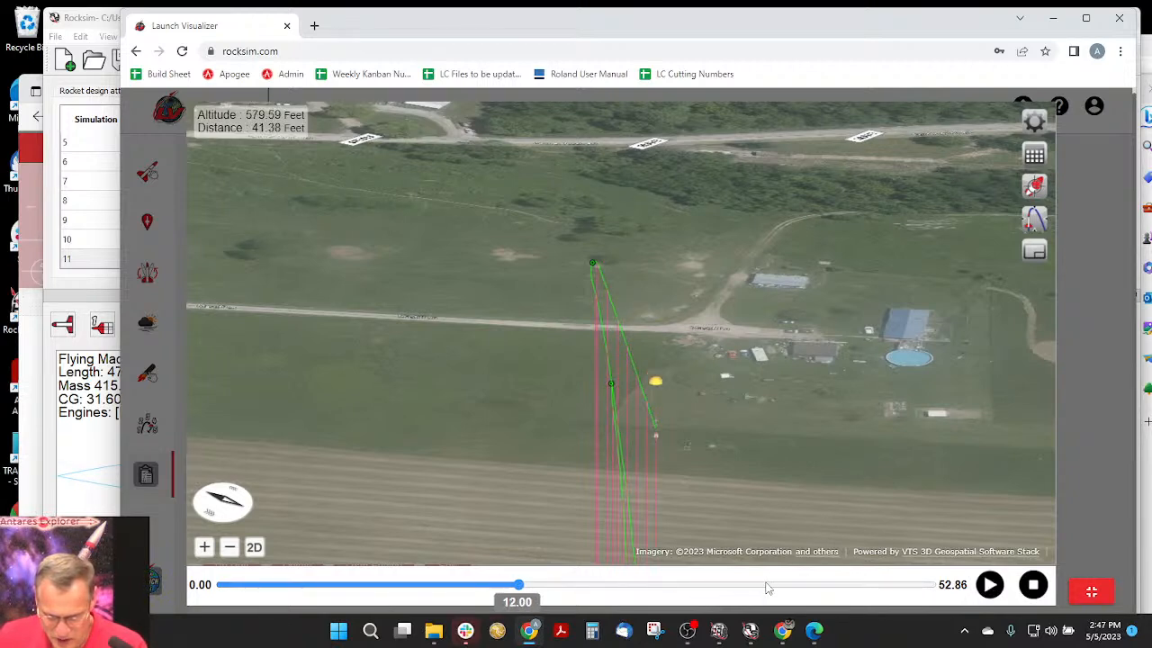
left_click_drag(938, 588, 942, 588)
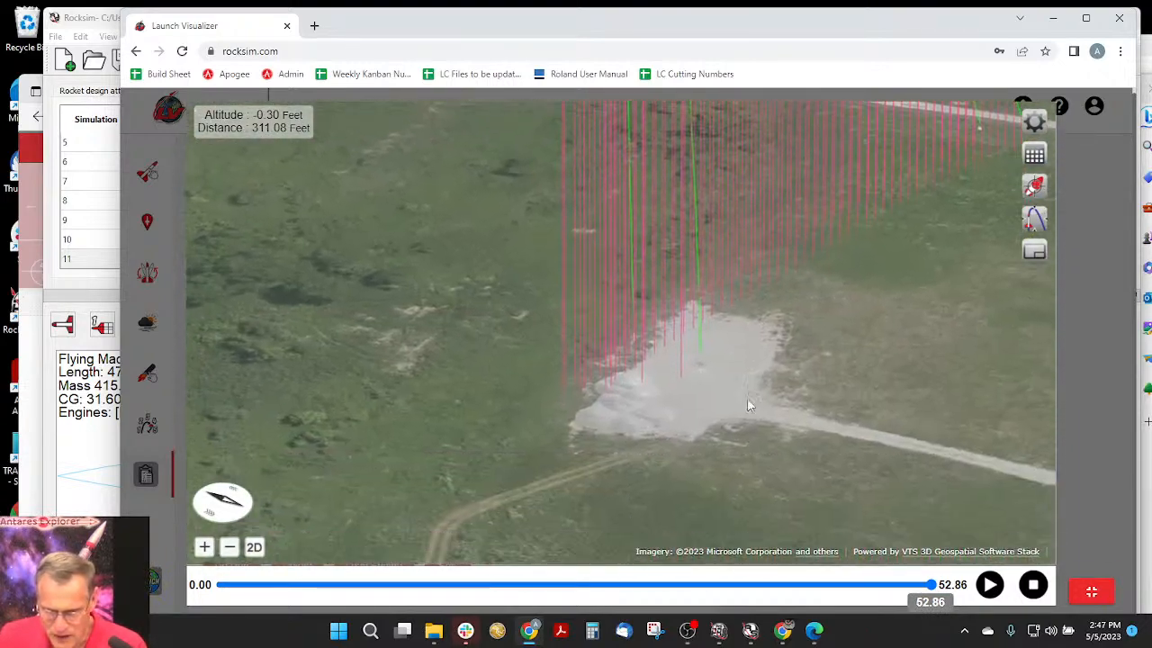
- Examine the two landing points under parachute in relation to the launch pad
left_click_drag(748, 399, 688, 458)
left_click_drag(838, 192, 707, 320)
scroll(528, 359, "down", 1)
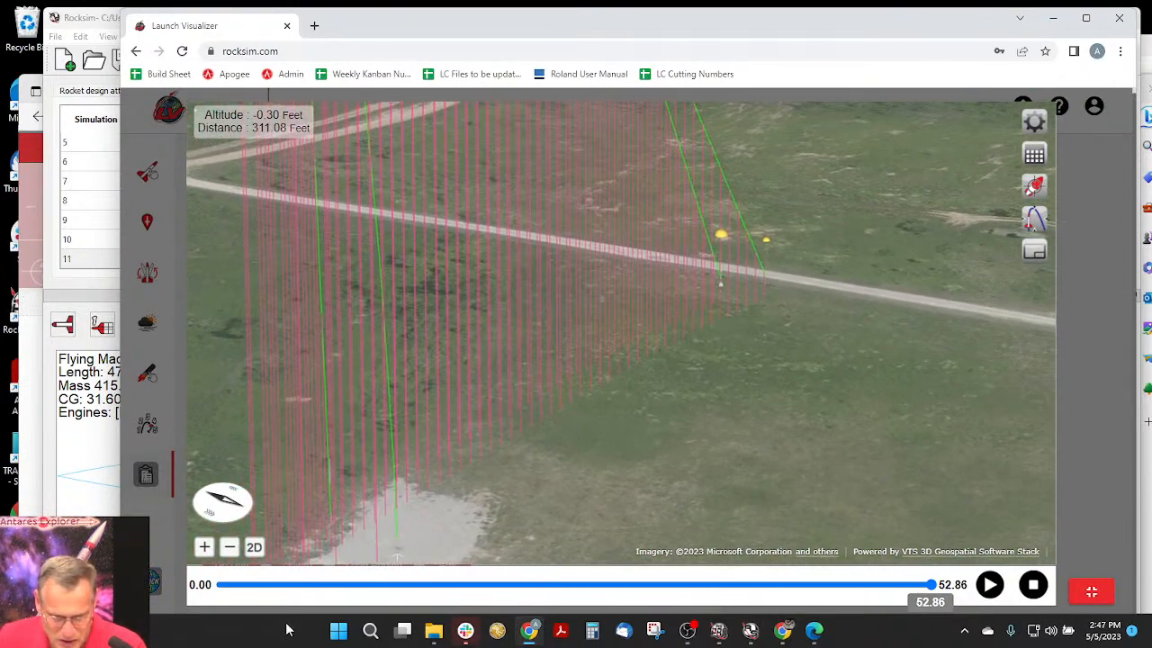
left_click_drag(415, 498, 471, 505)
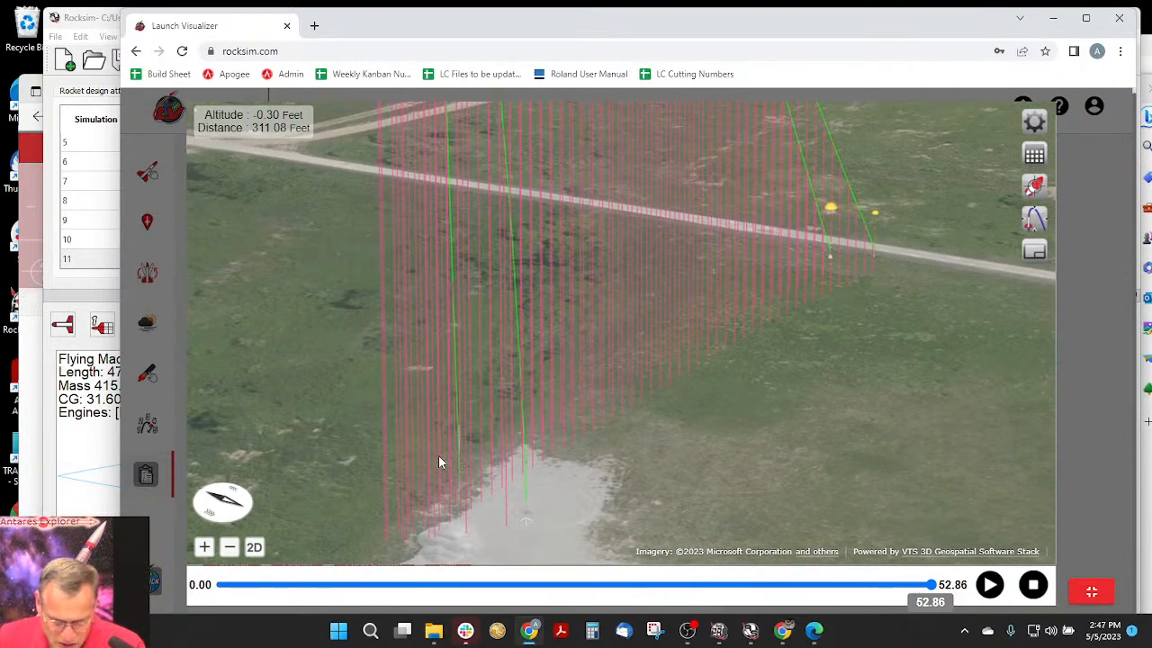
- Inspect the bases of the flight paths up close beside the launch pad from a rotated compass heading
scroll(439, 456, "up", 2)
left_click_drag(437, 460, 601, 382)
scroll(595, 432, "up", 3)
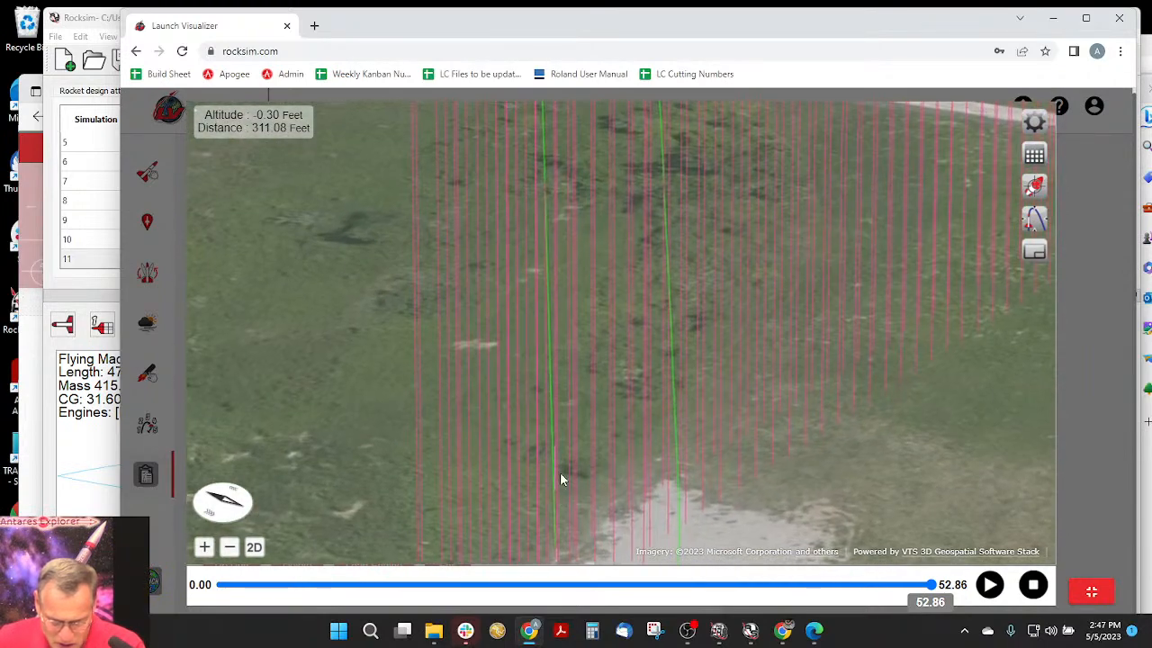
left_click_drag(560, 473, 590, 391)
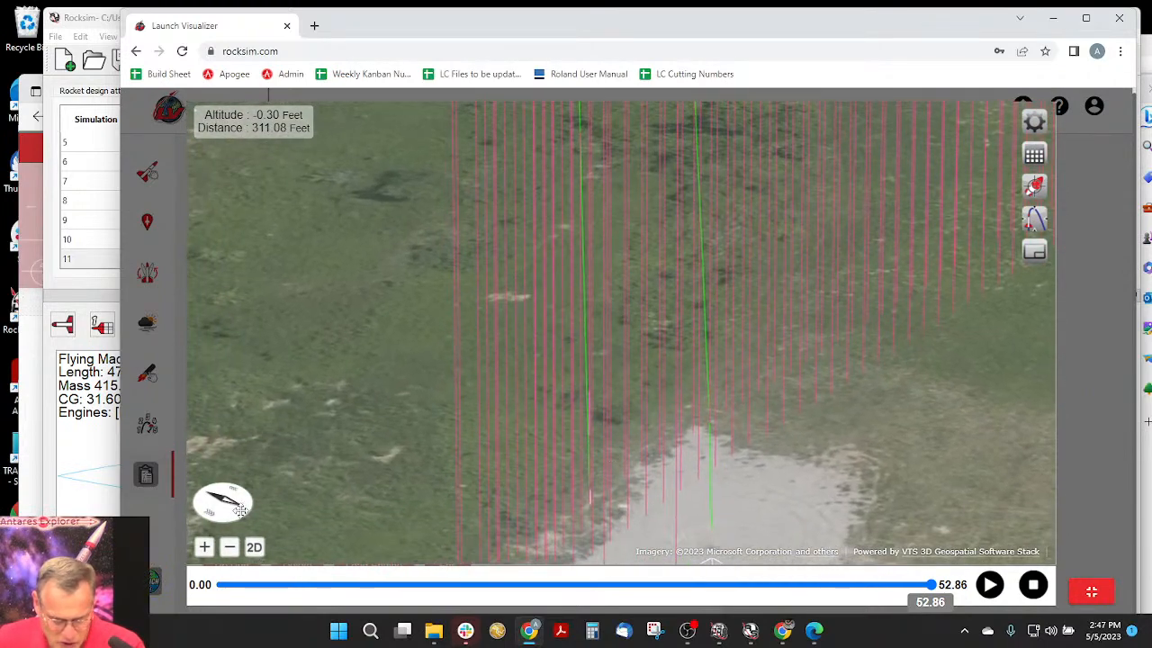
left_click_drag(240, 511, 161, 513)
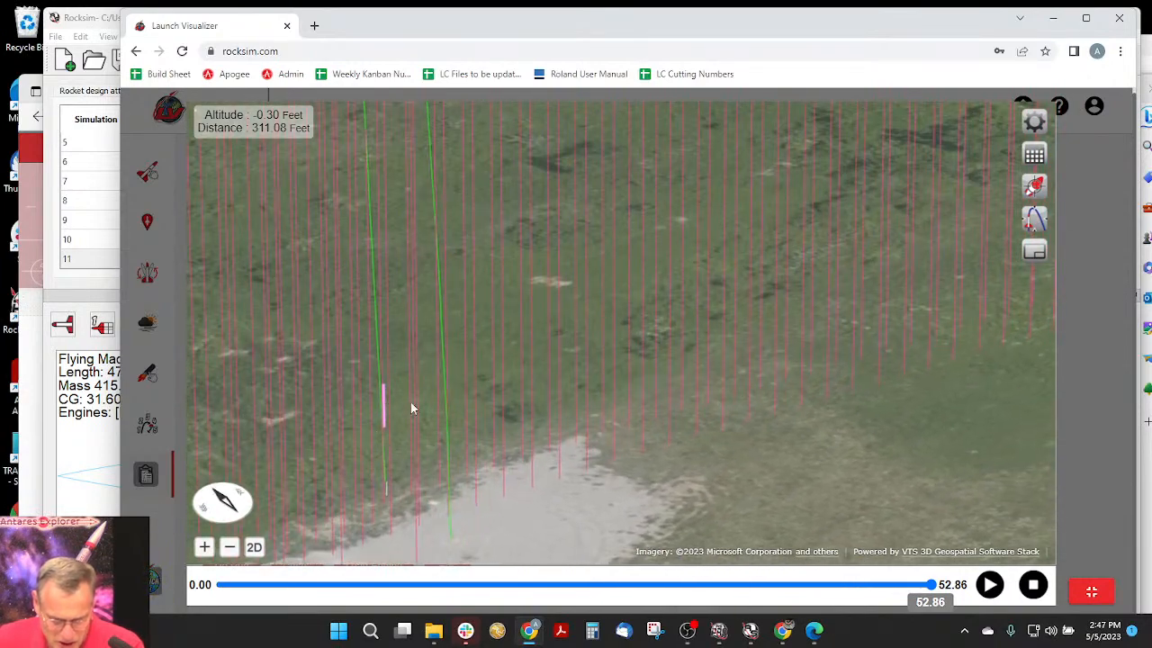
scroll(408, 404, "down", 1)
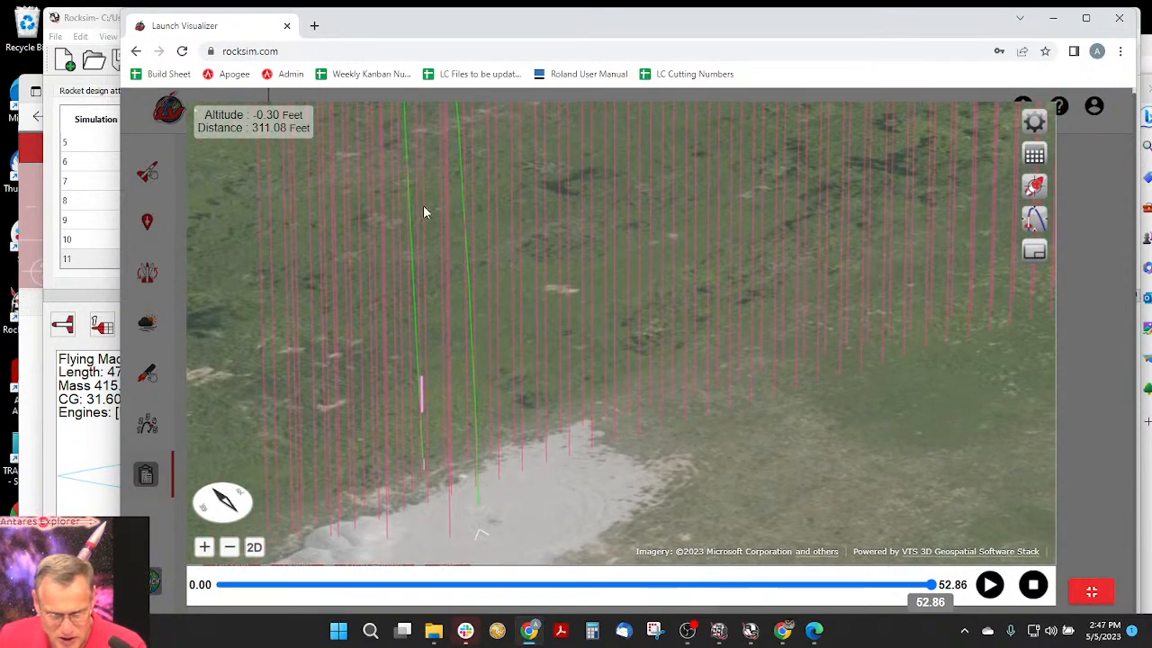
- Follow the two green flight paths upward from the launch pad toward the upper part of the flight
left_click_drag(431, 236, 470, 351)
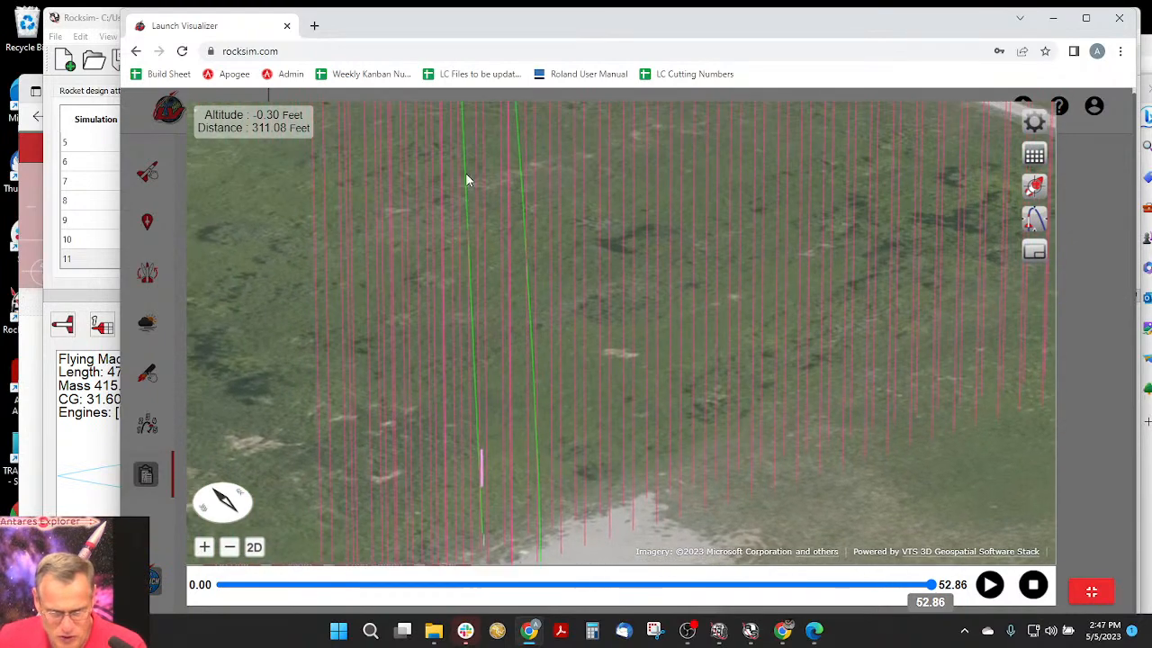
left_click_drag(529, 165, 547, 437)
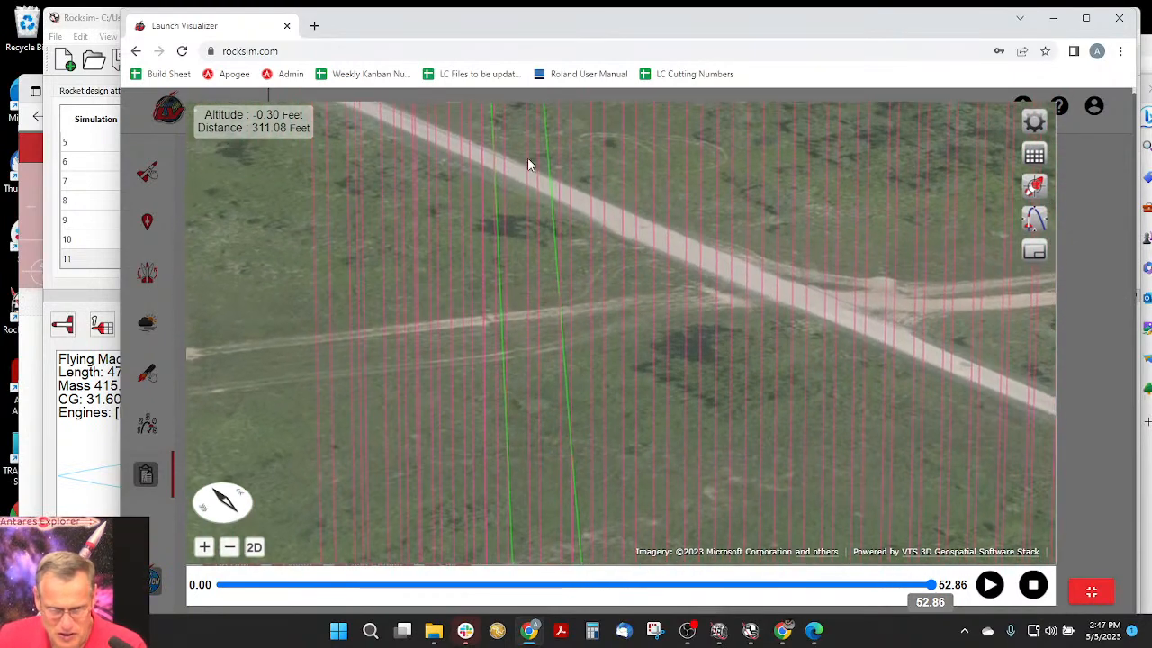
left_click_drag(529, 165, 578, 412)
left_click_drag(649, 164, 632, 412)
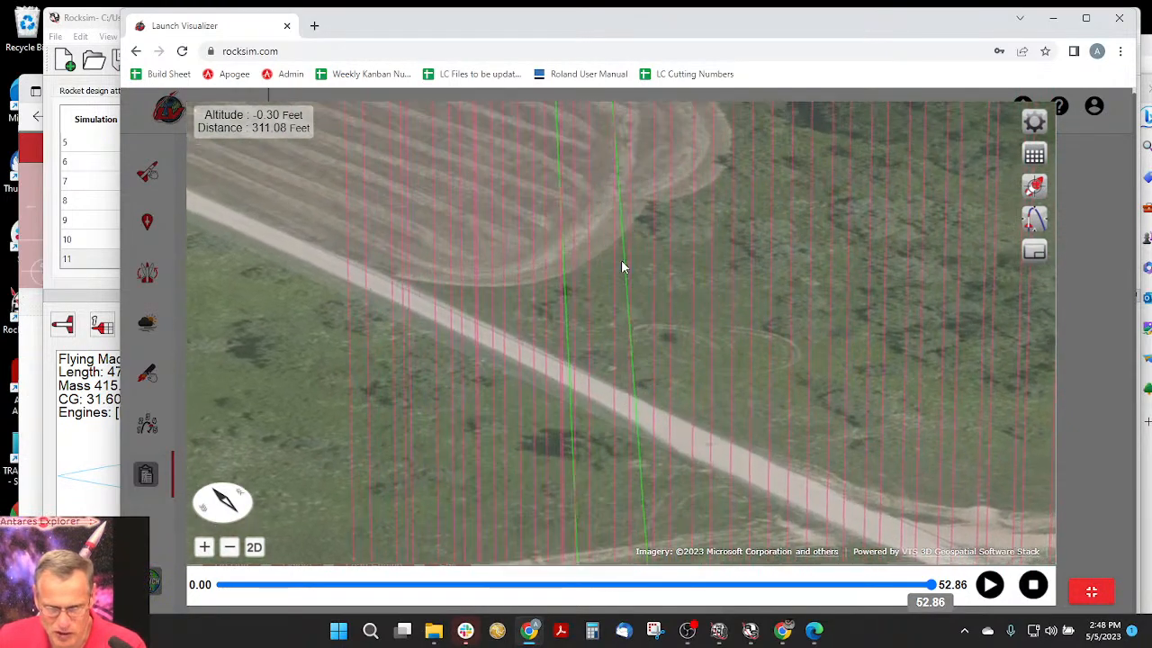
left_click_drag(597, 150, 610, 289)
left_click_drag(642, 175, 632, 370)
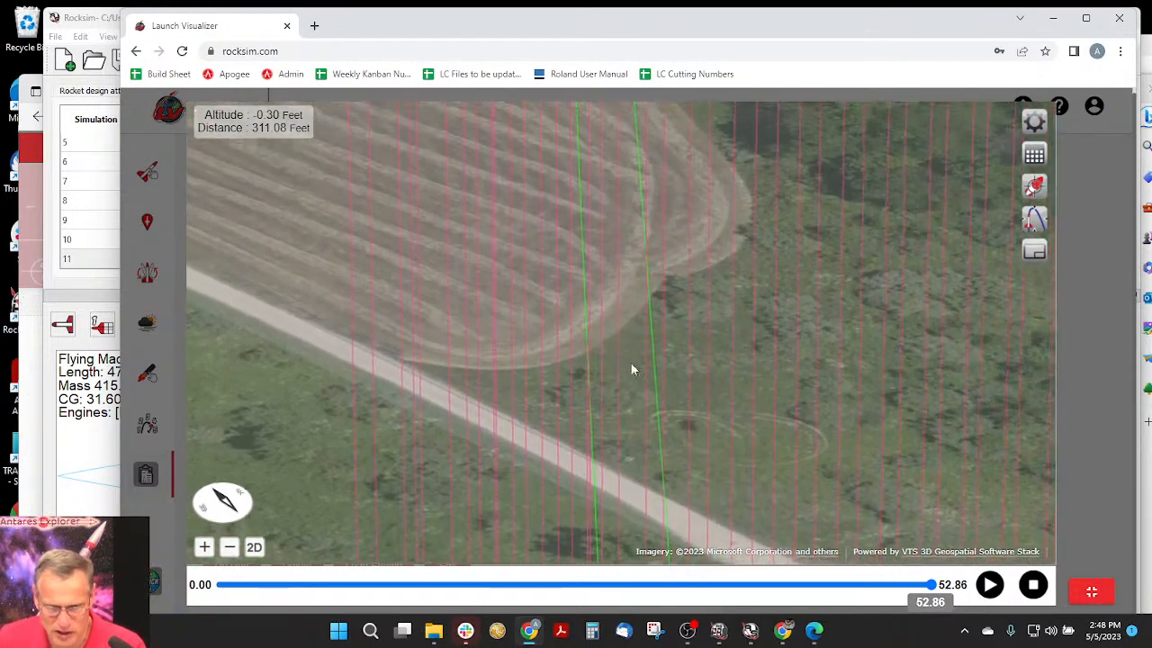
left_click_drag(524, 144, 565, 387)
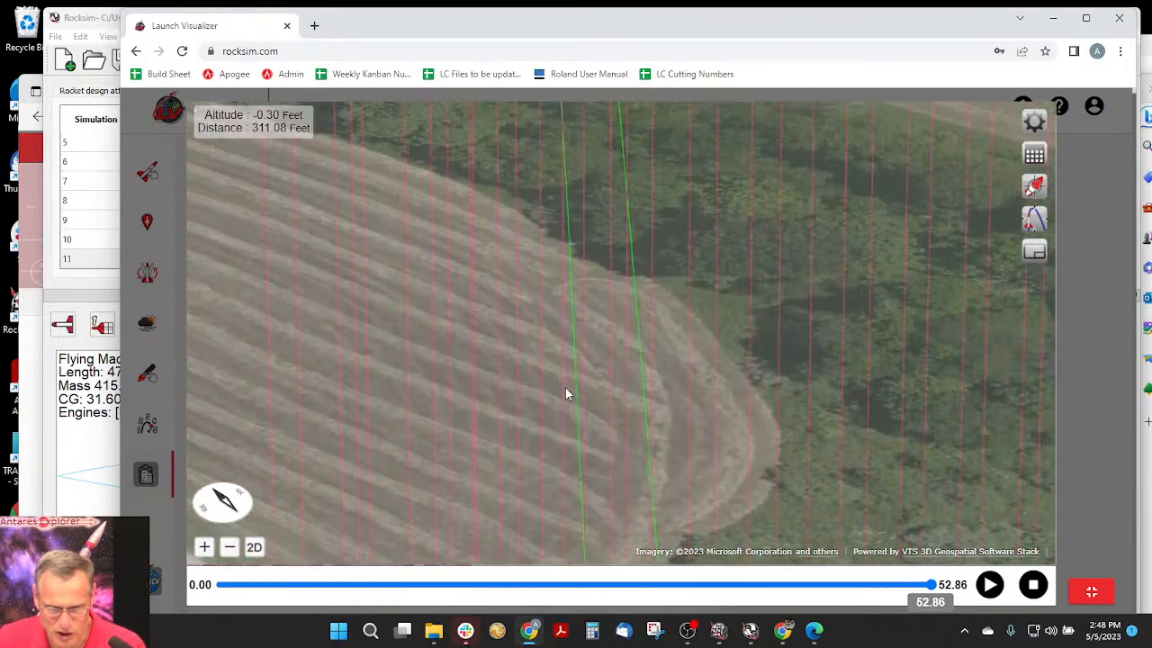
left_click_drag(624, 459, 429, 459)
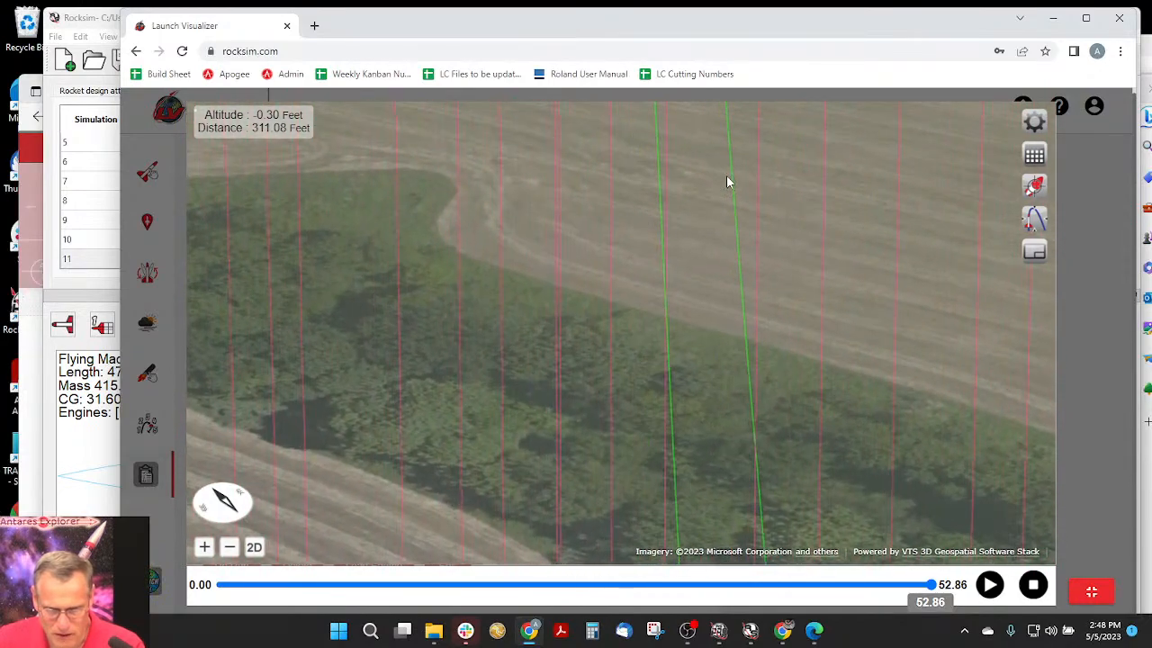
left_click_drag(727, 180, 720, 452)
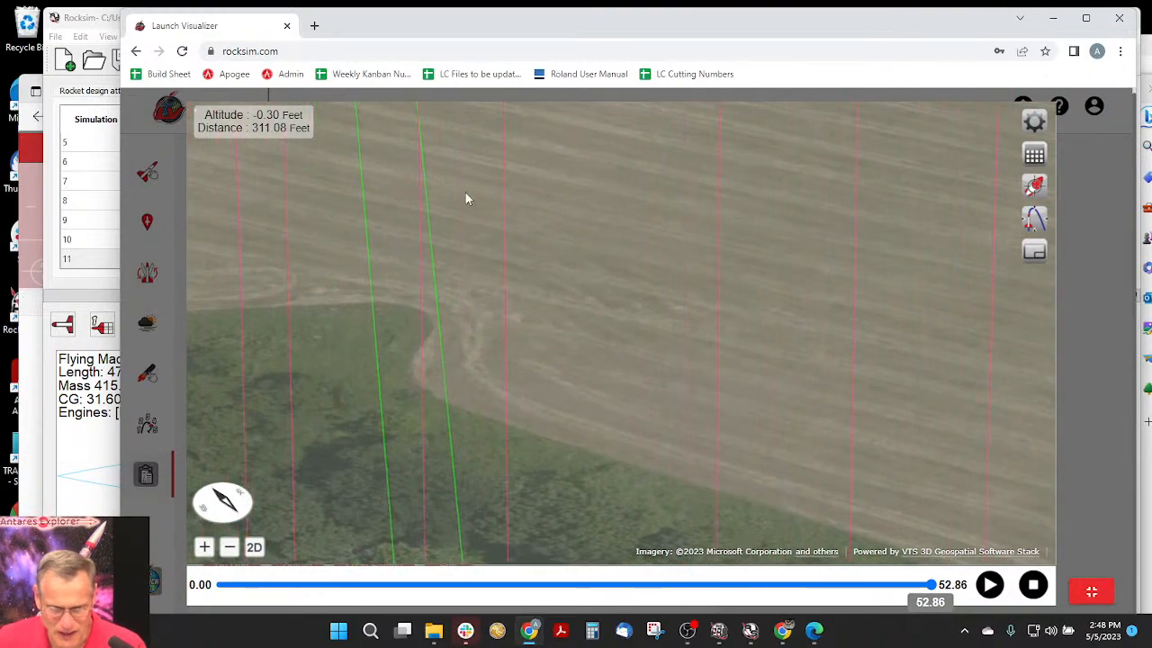
left_click_drag(438, 191, 440, 323)
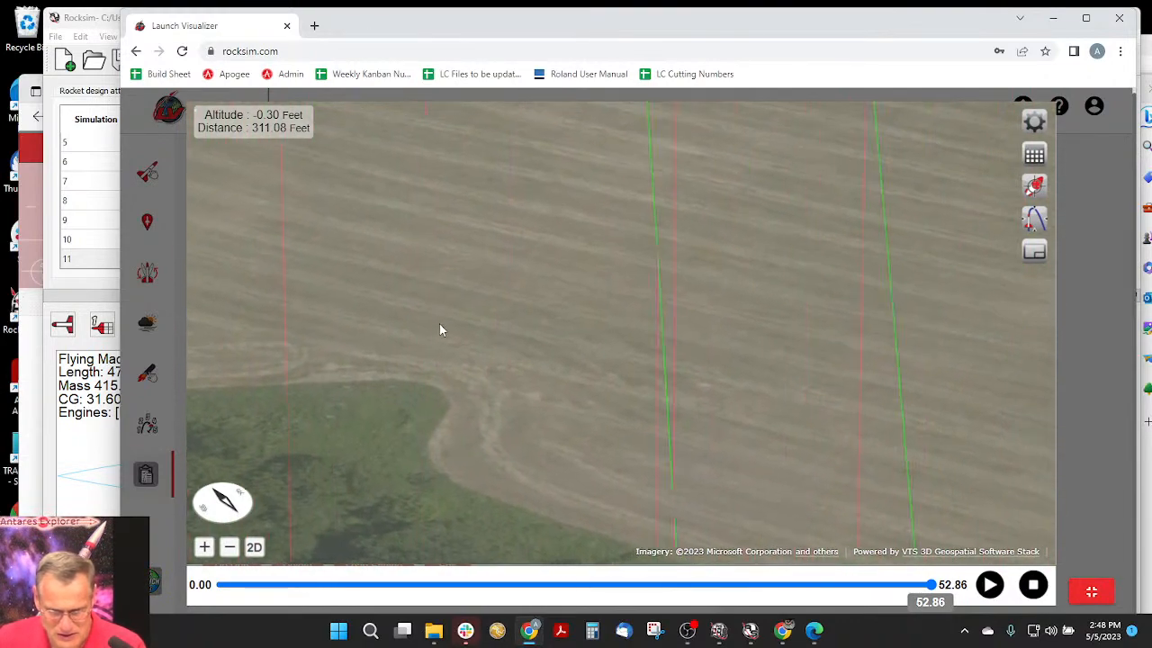
left_click_drag(576, 234, 574, 315)
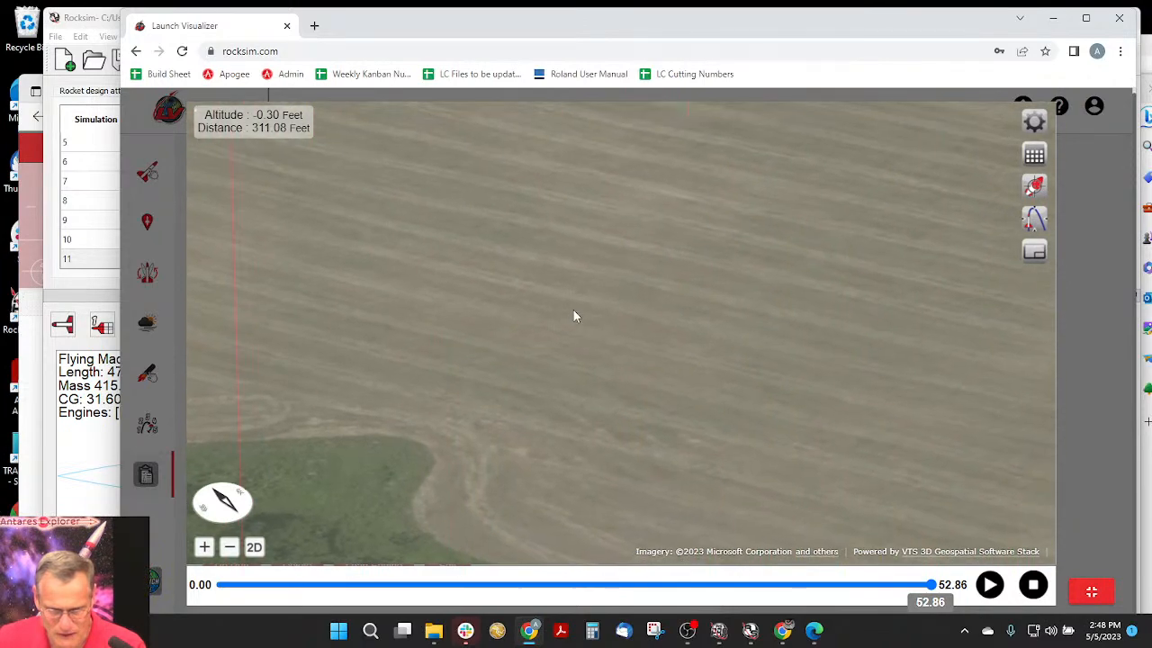
- Zoom out and examine the event markers and the point where the booster's descent path splits from the sustainer's trajectory
left_click(231, 551)
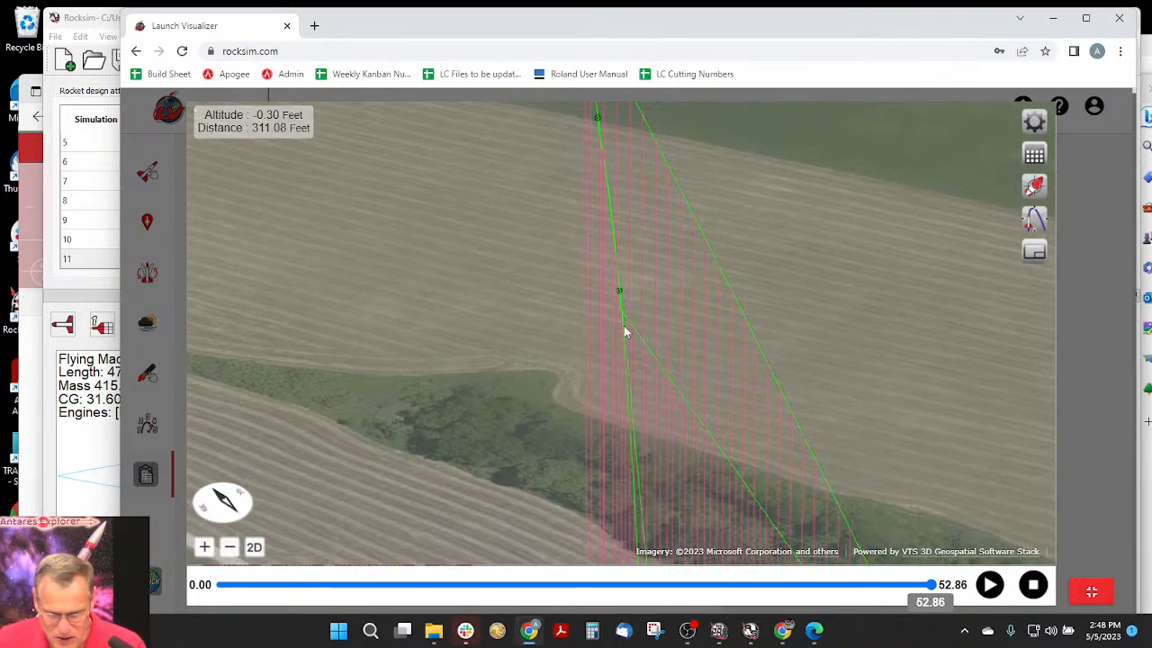
scroll(620, 306, "up", 5)
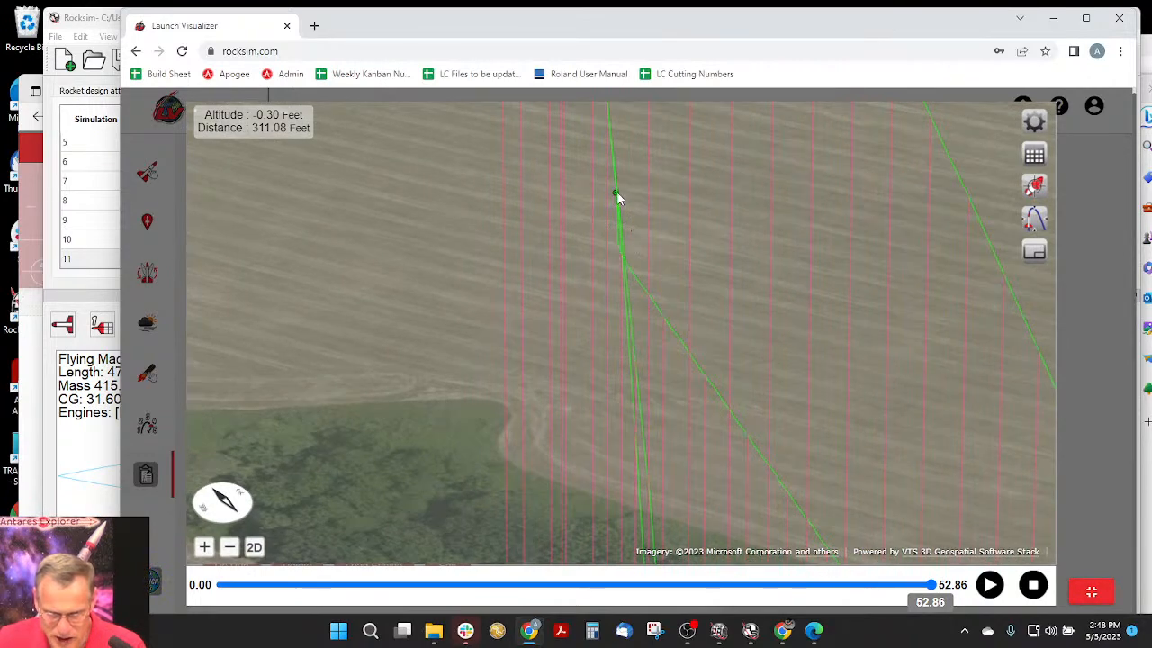
scroll(696, 196, "up", 1)
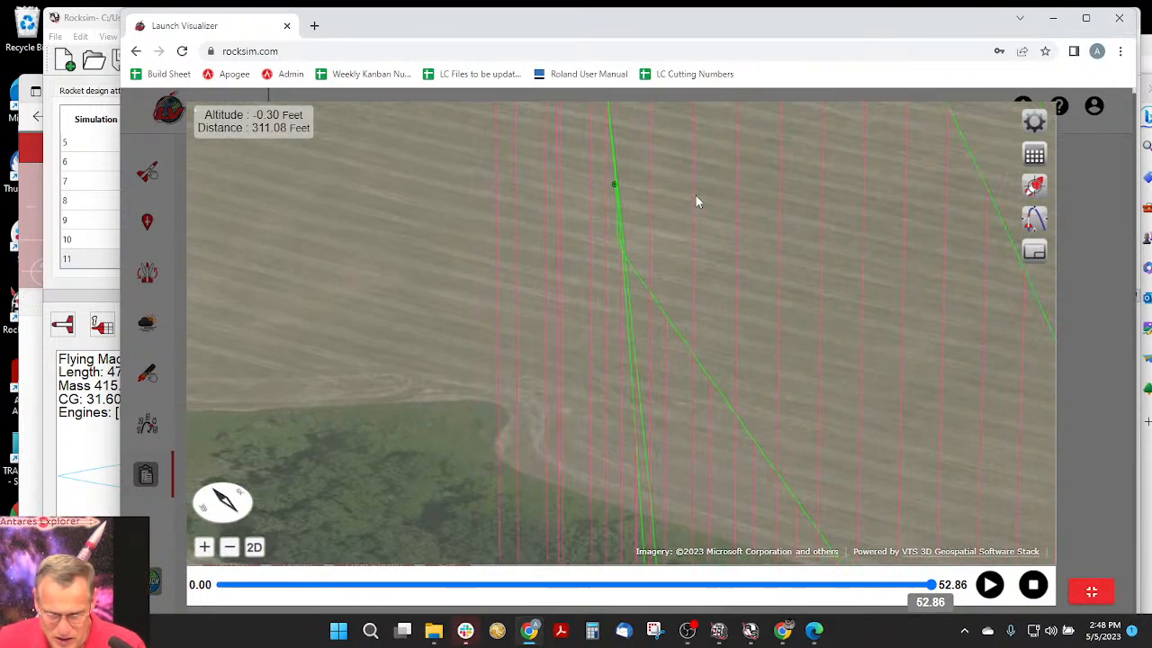
scroll(695, 195, "down", 3)
scroll(614, 172, "down", 1)
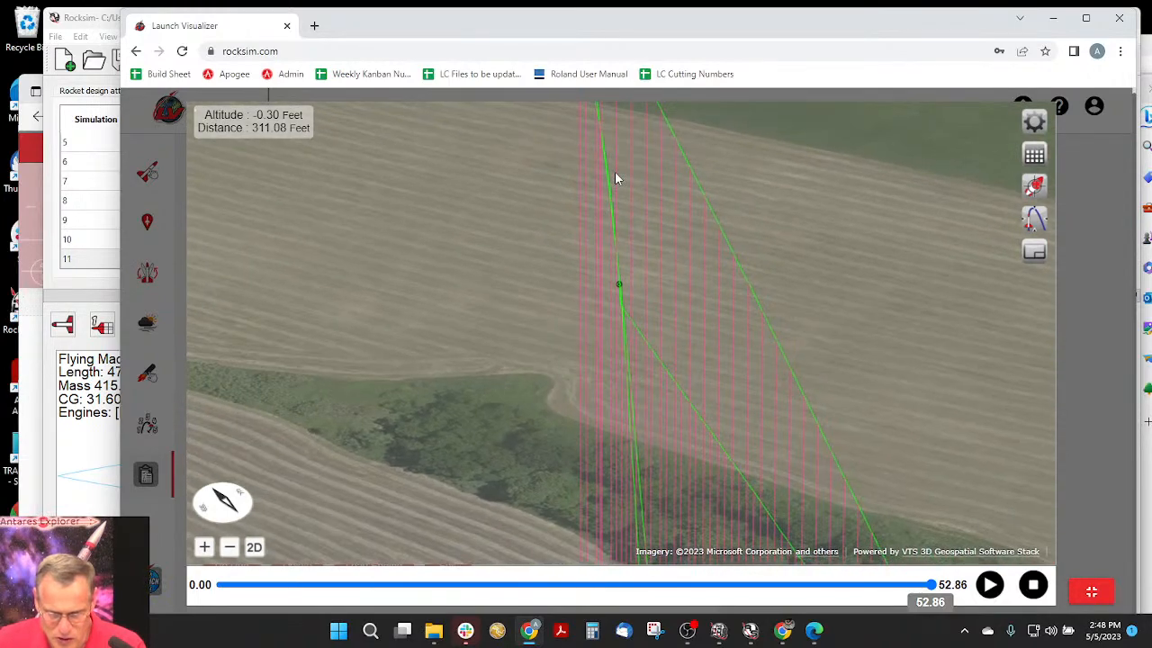
scroll(615, 172, "down", 2)
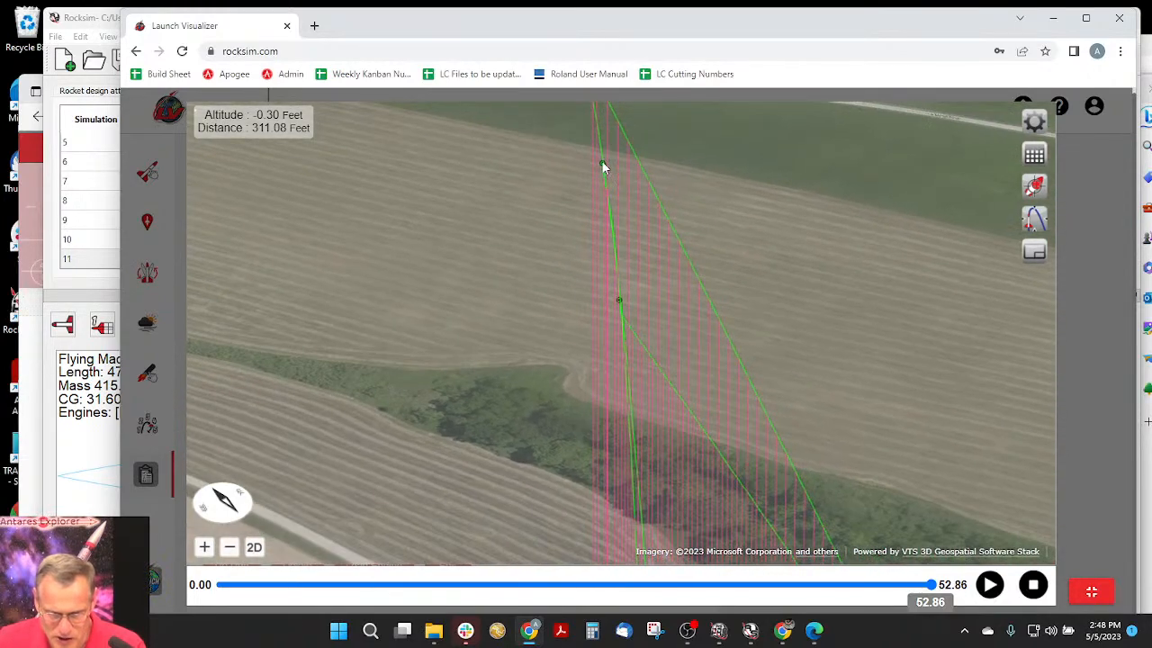
scroll(601, 160, "up", 2)
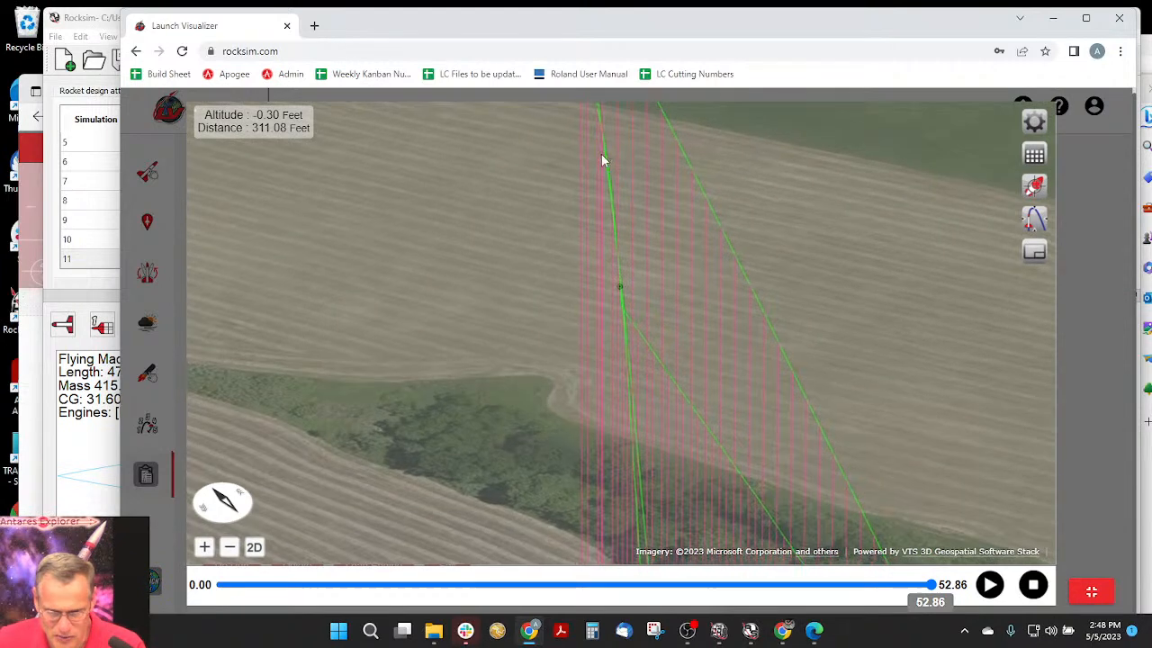
left_click_drag(602, 154, 610, 209)
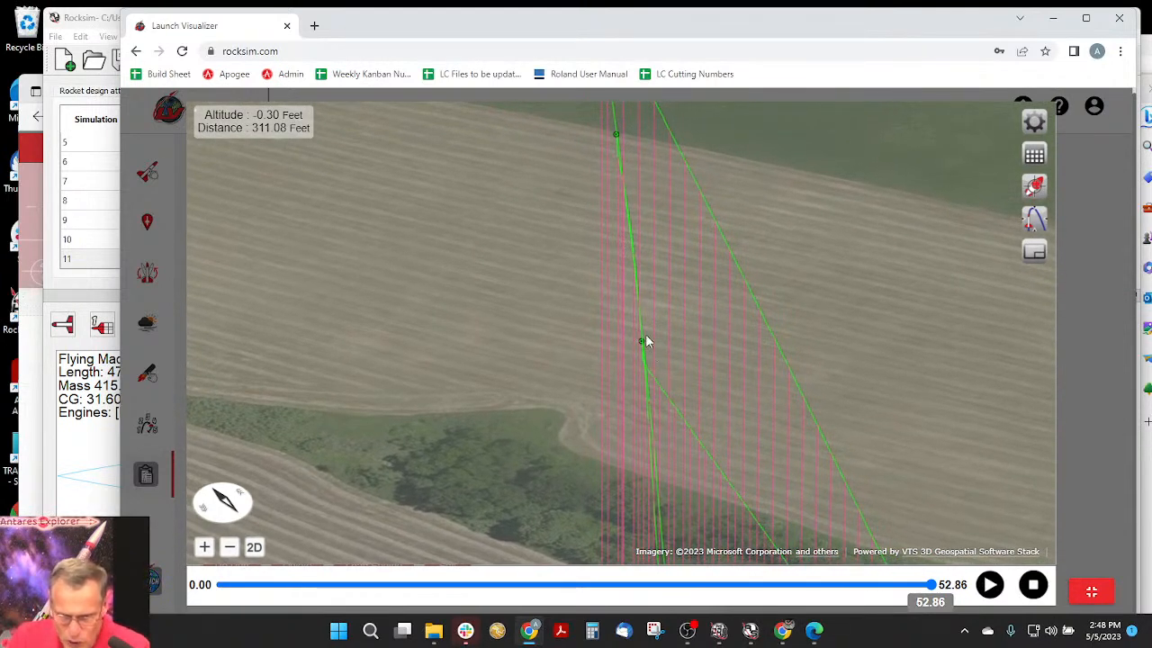
scroll(646, 354, "up", 3)
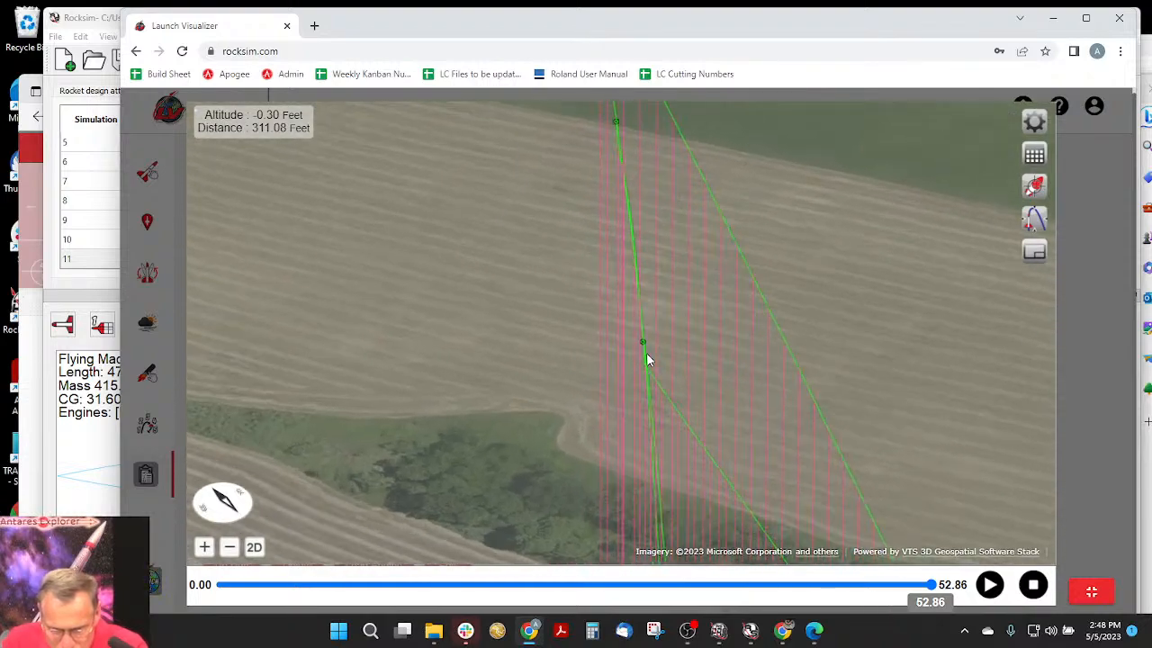
scroll(646, 353, "up", 3)
mouse_move(815, 383)
left_mouse_down()
mouse_move(792, 362)
mouse_move(796, 327)
left_mouse_up()
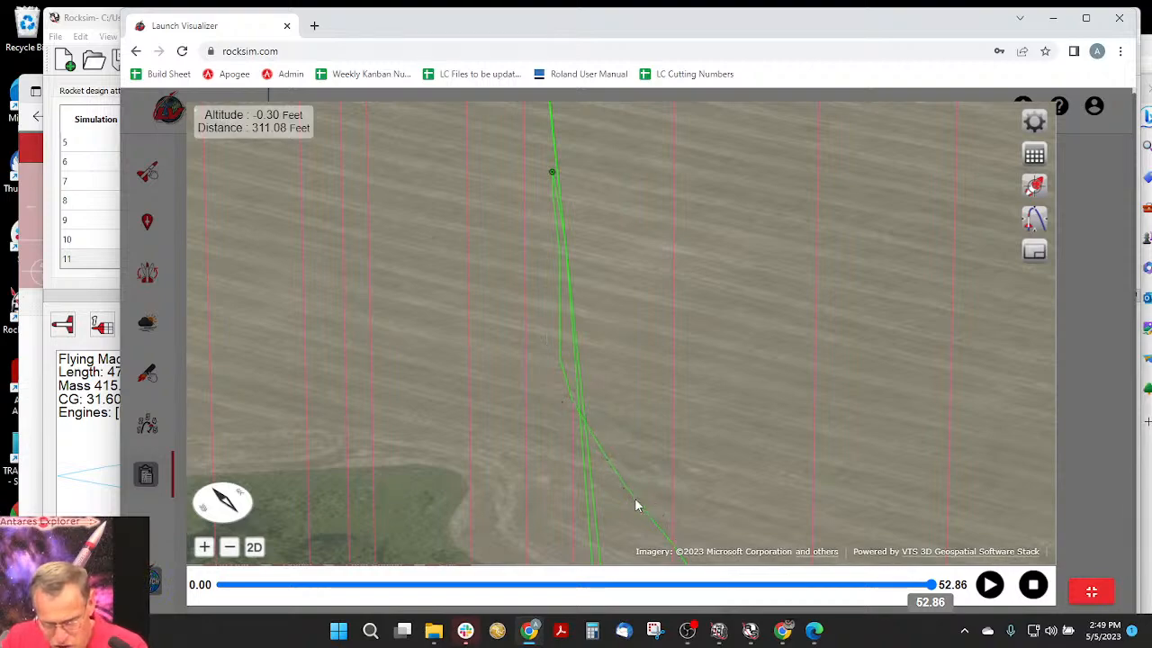
scroll(654, 486, "down", 4)
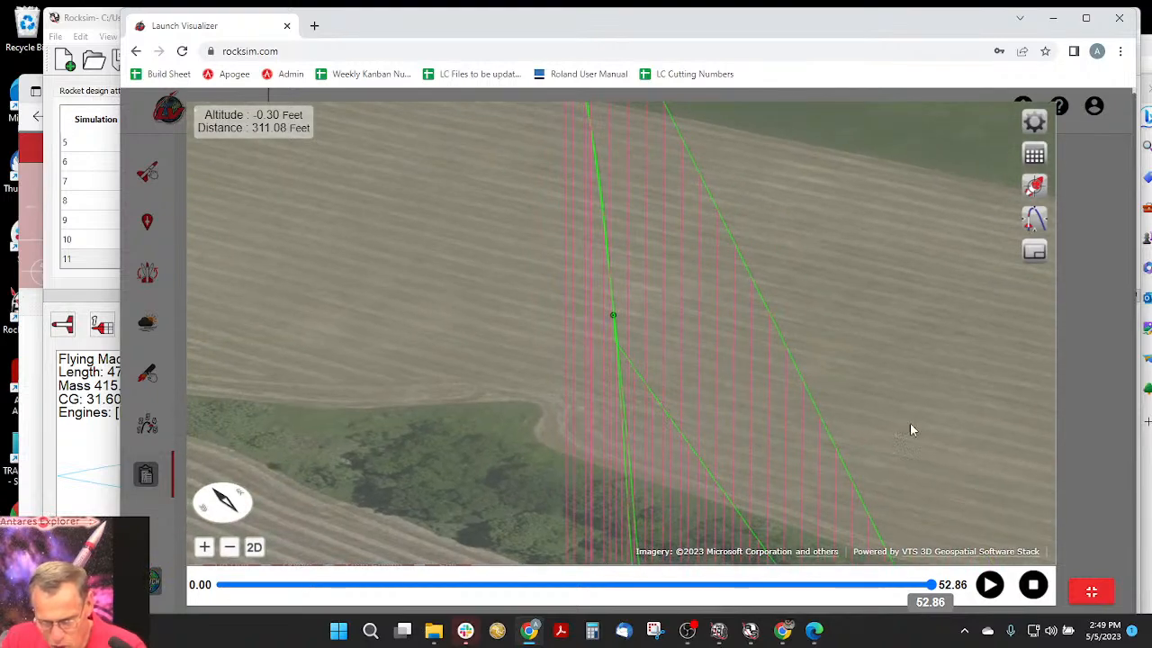
- Examine the separated flight paths from the upper event markers down to the launch pad, and close the full-screen 3D view
left_click_drag(604, 206, 606, 278)
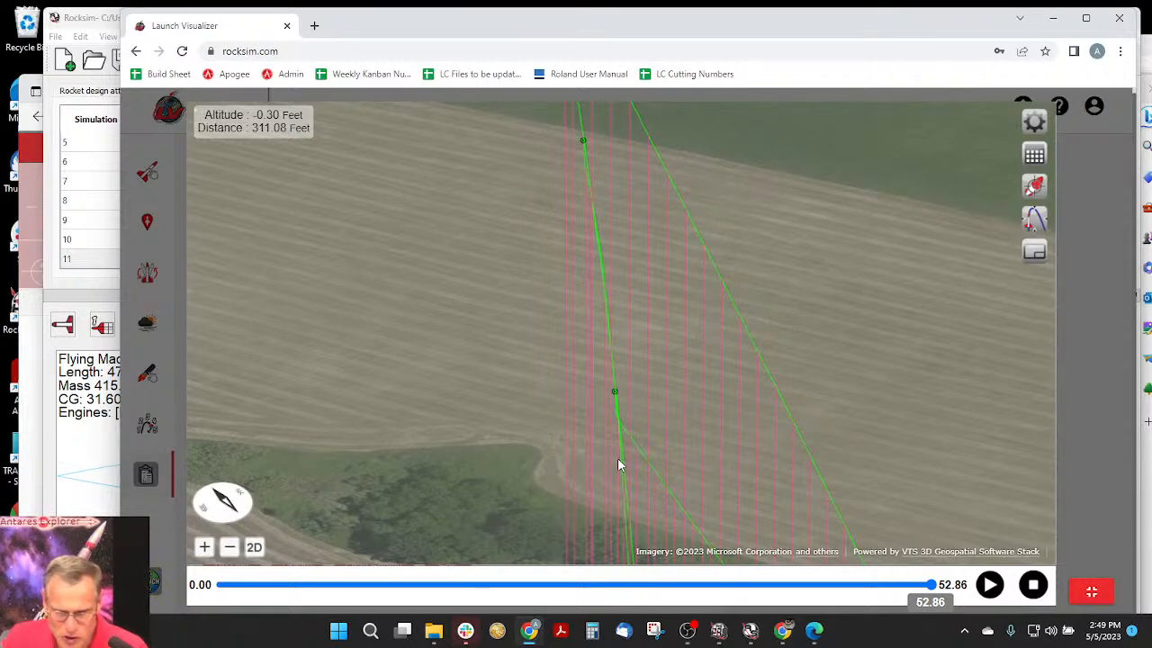
scroll(673, 313, "up", 2)
scroll(675, 311, "down", 4)
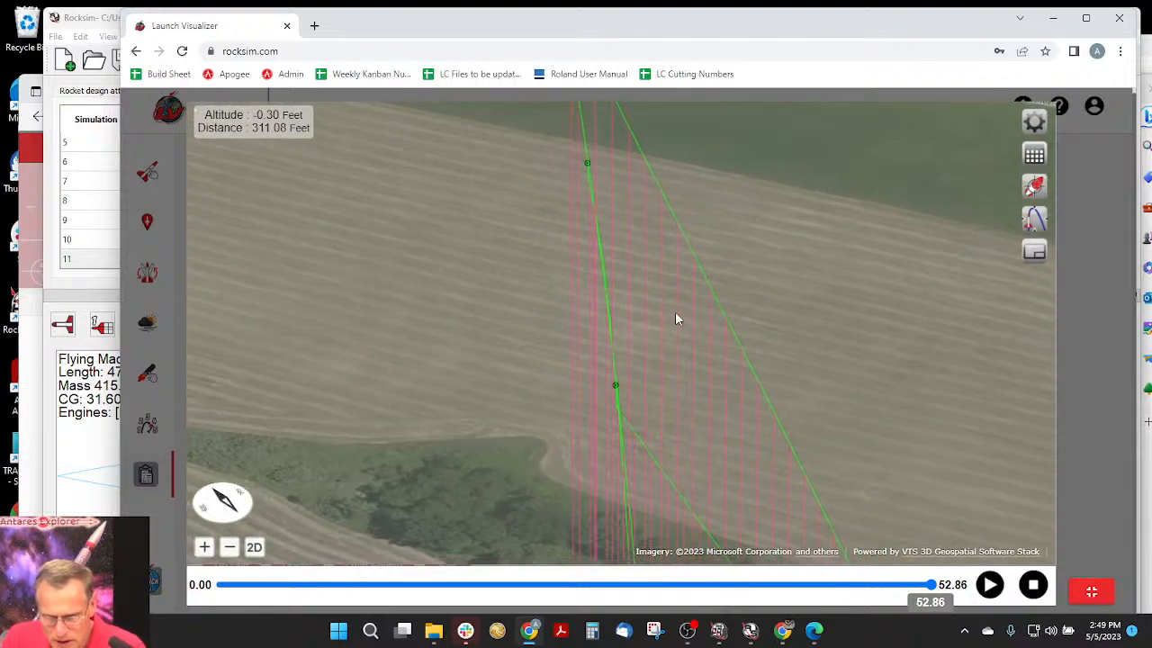
scroll(675, 311, "down", 5)
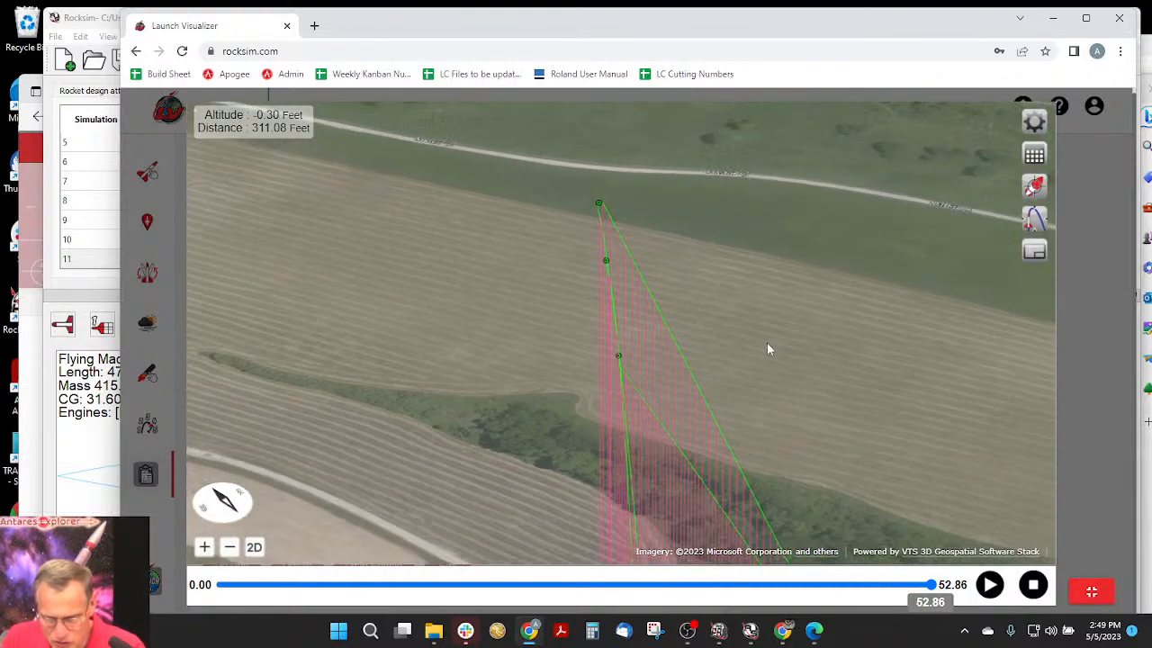
scroll(737, 307, "up", 5)
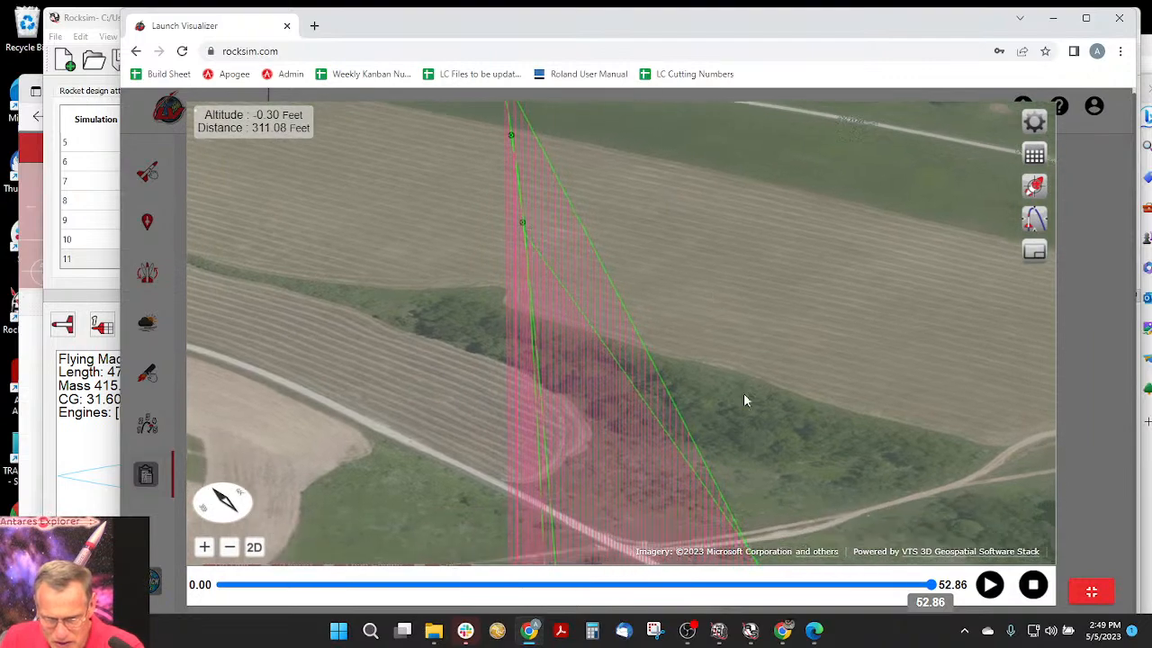
left_click_drag(737, 317, 729, 196)
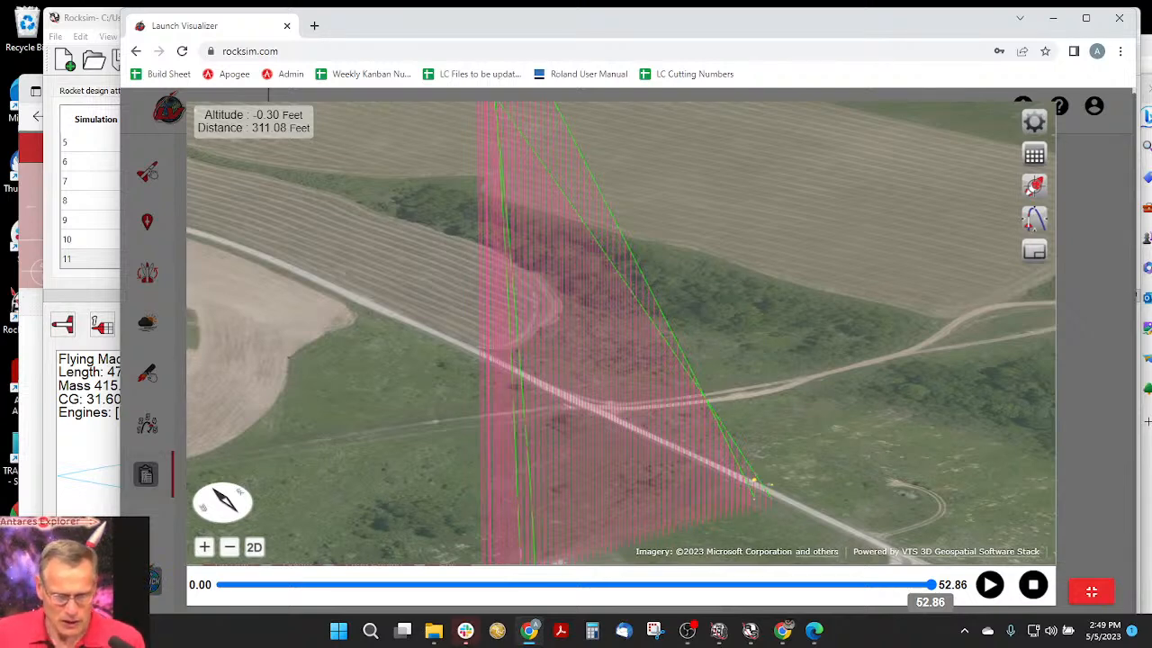
left_click(1093, 593)
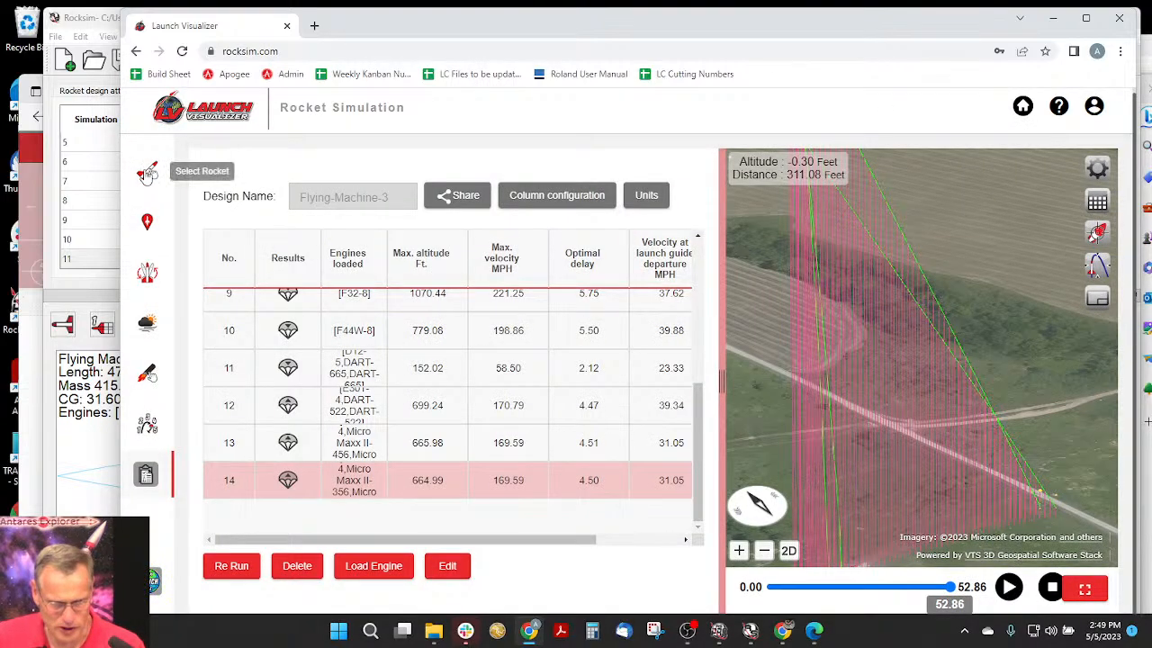
- Return to rocket selection and open the chooser for existing rocket designs instead of uploading a new file
left_click(148, 173)
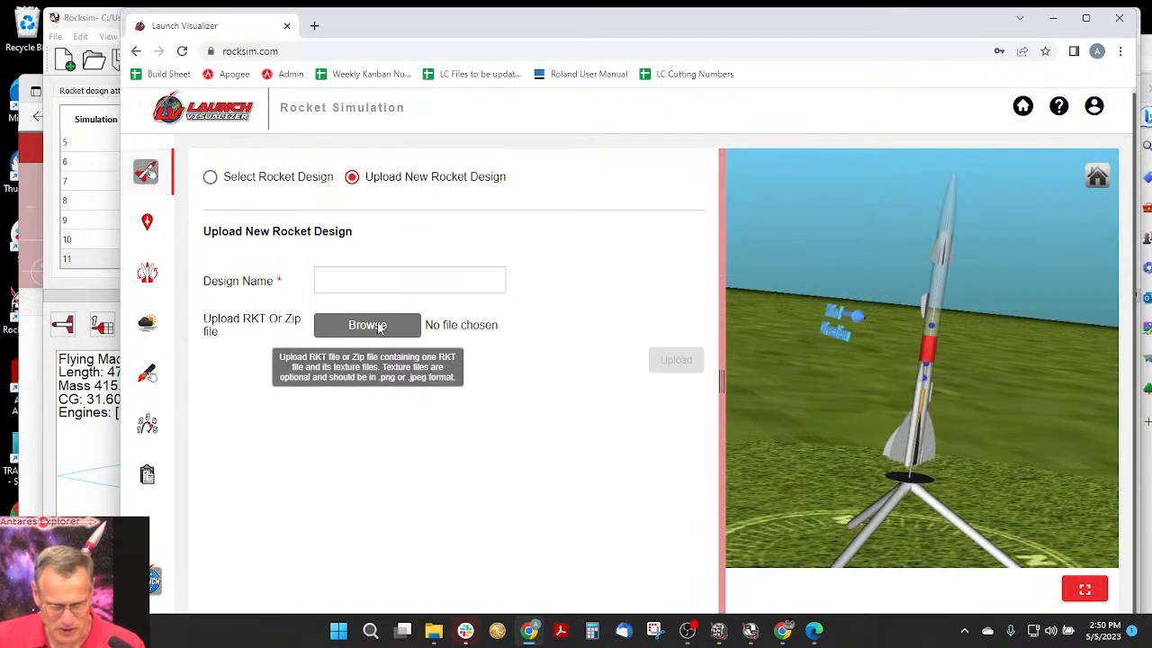
left_click(379, 327)
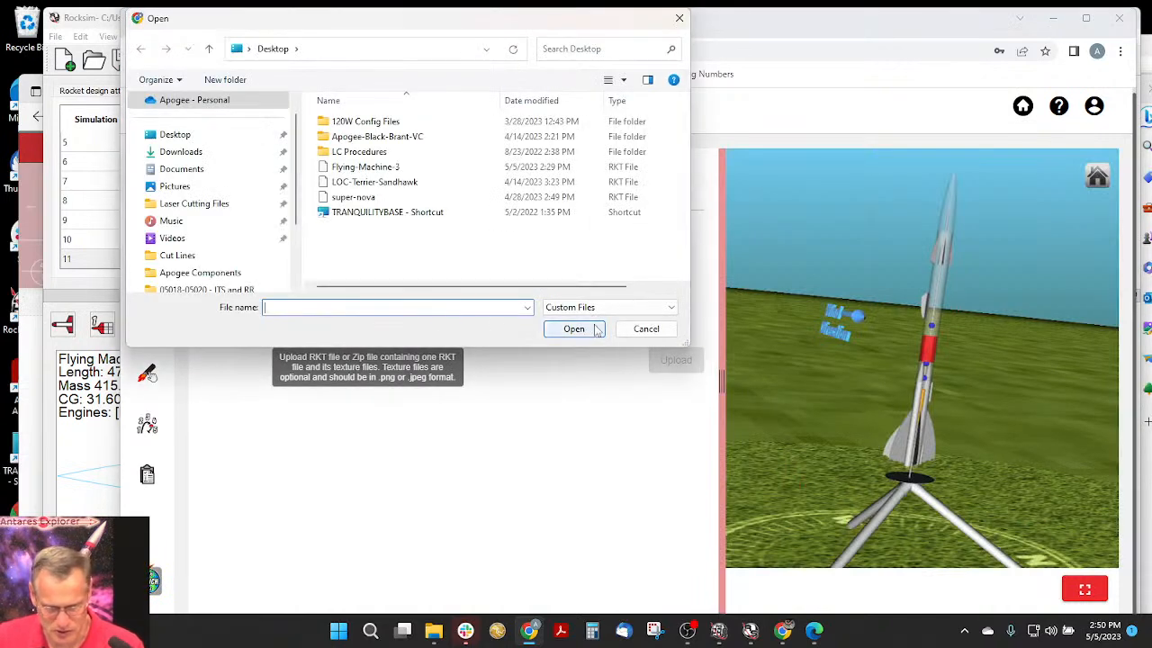
left_click(648, 329)
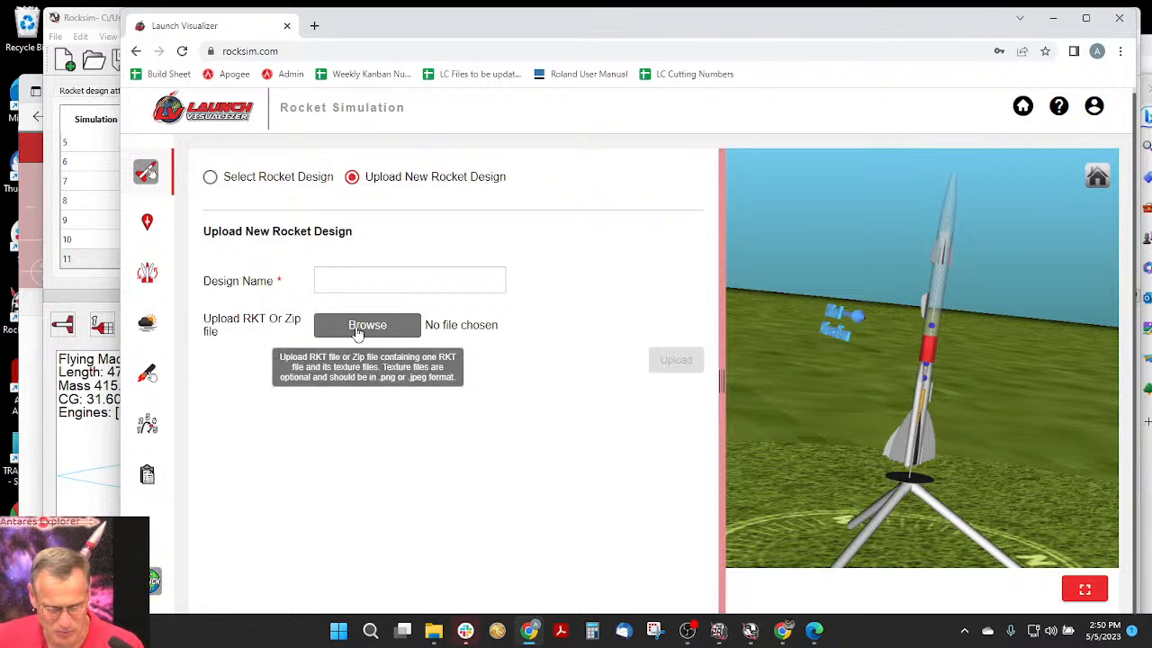
left_click(264, 180)
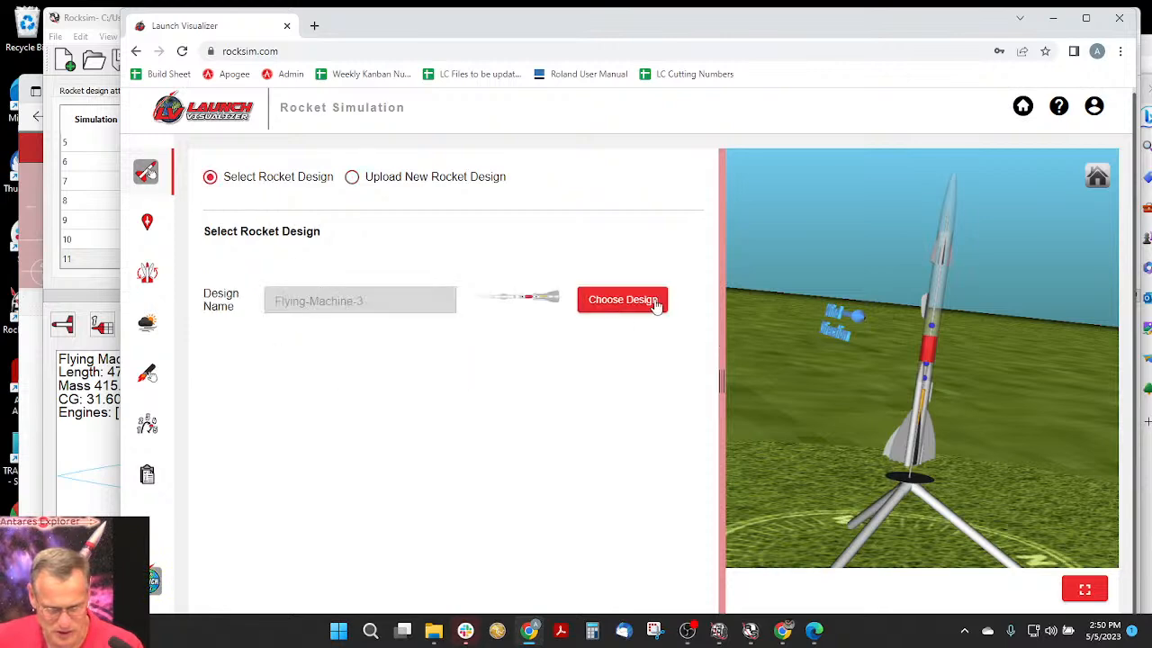
left_click(598, 304)
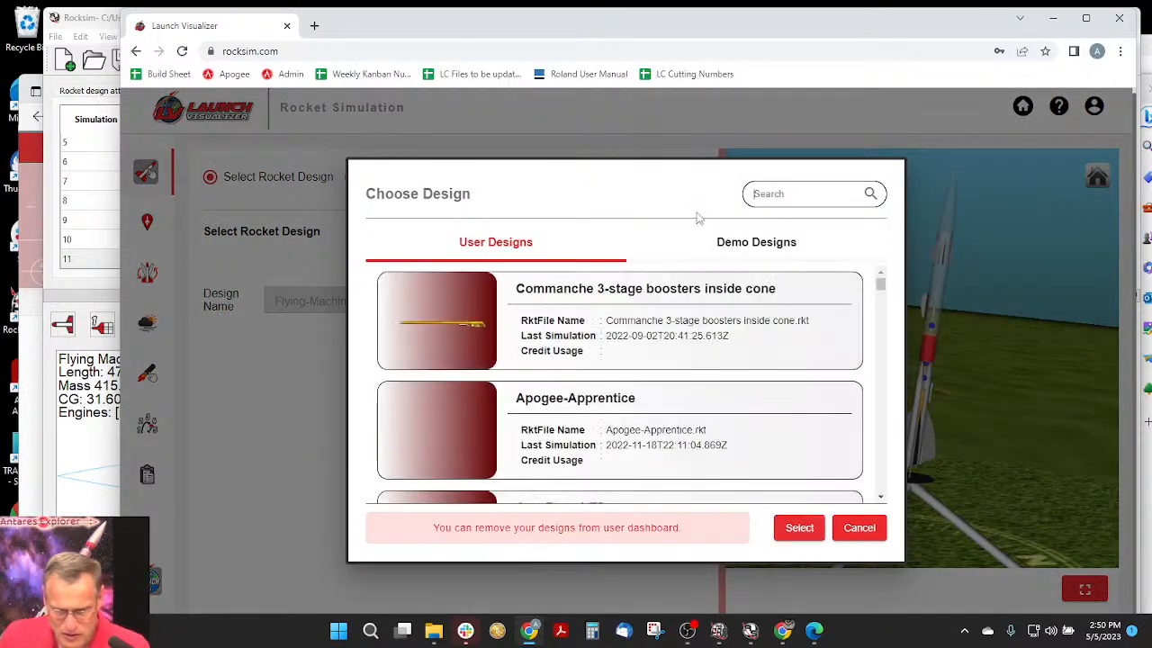
- Look through the saved user designs for another rocket to simulate
scroll(729, 331, "down", 1)
scroll(729, 331, "down", 6)
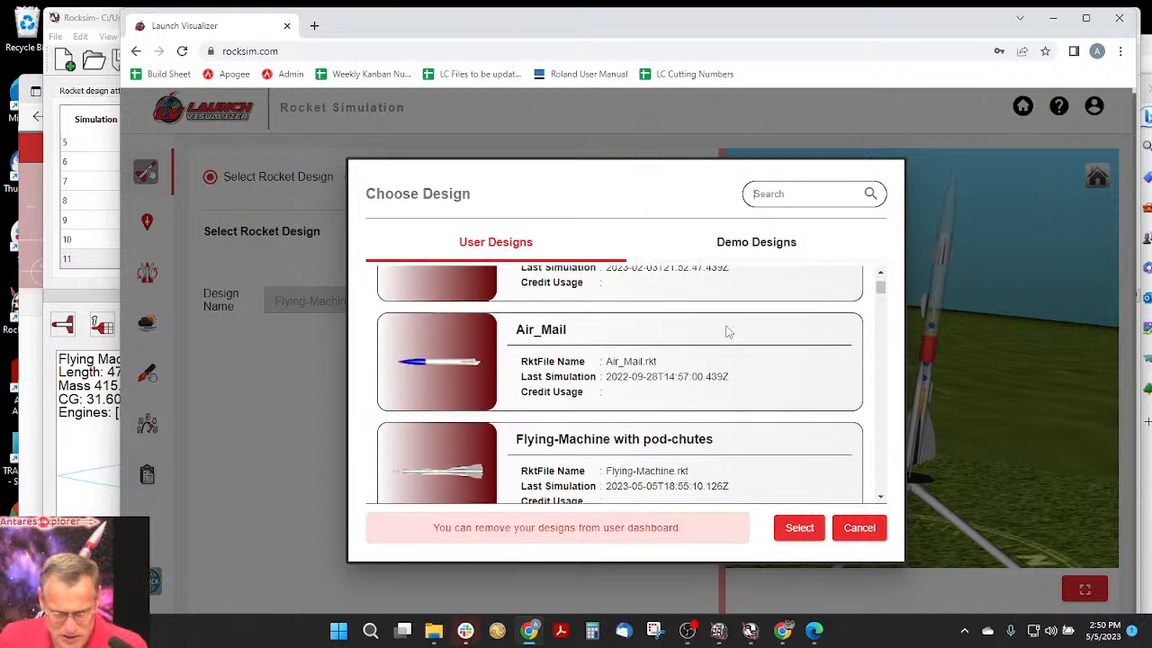
scroll(727, 339, "down", 6)
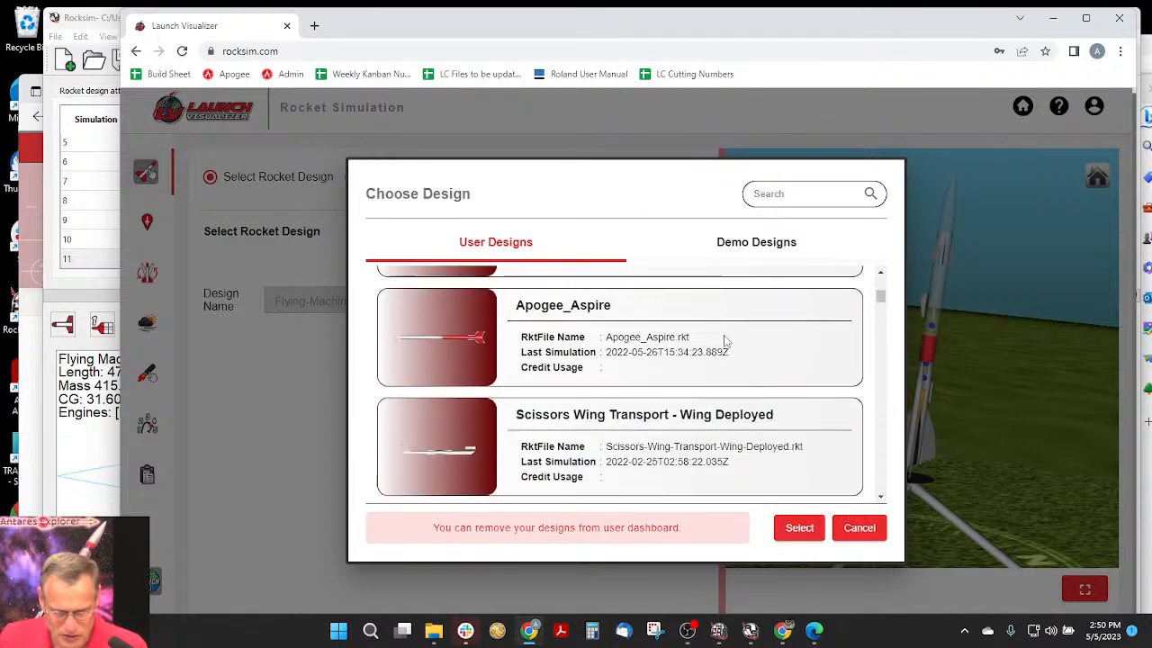
scroll(726, 342, "down", 6)
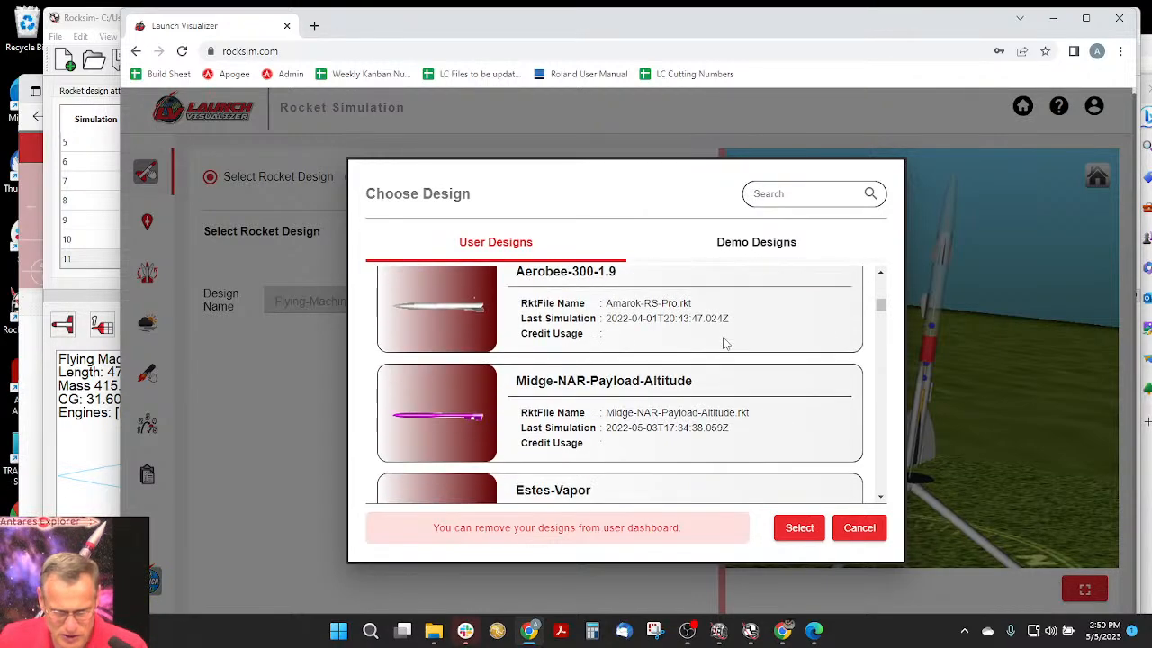
scroll(725, 346, "down", 1)
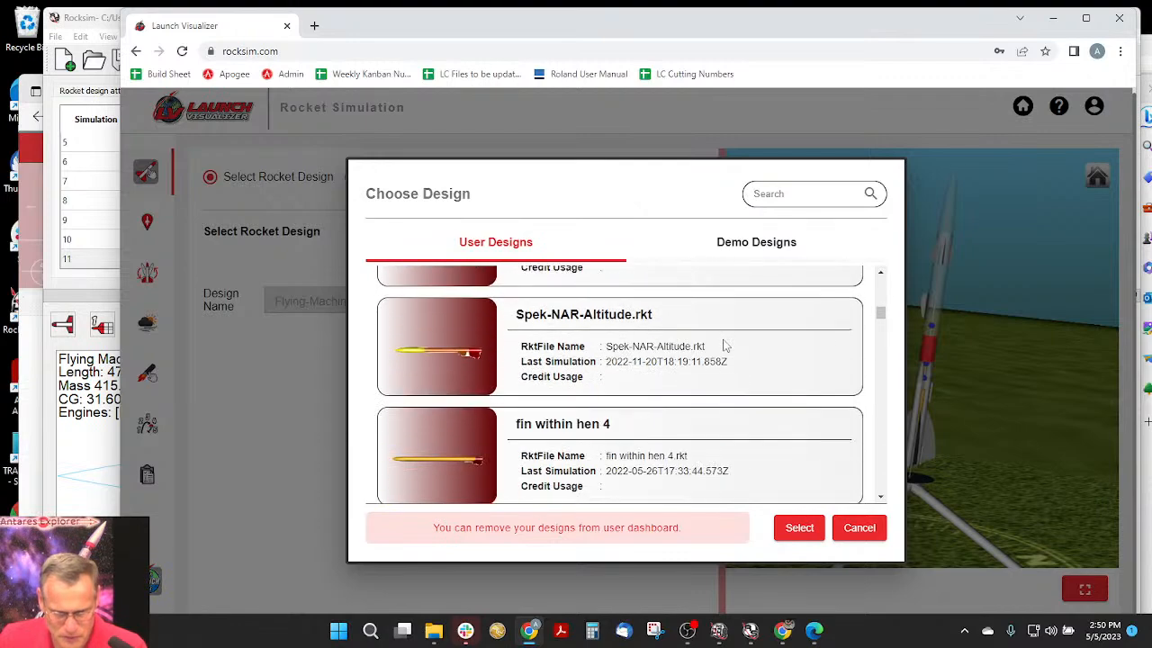
scroll(725, 345, "down", 4)
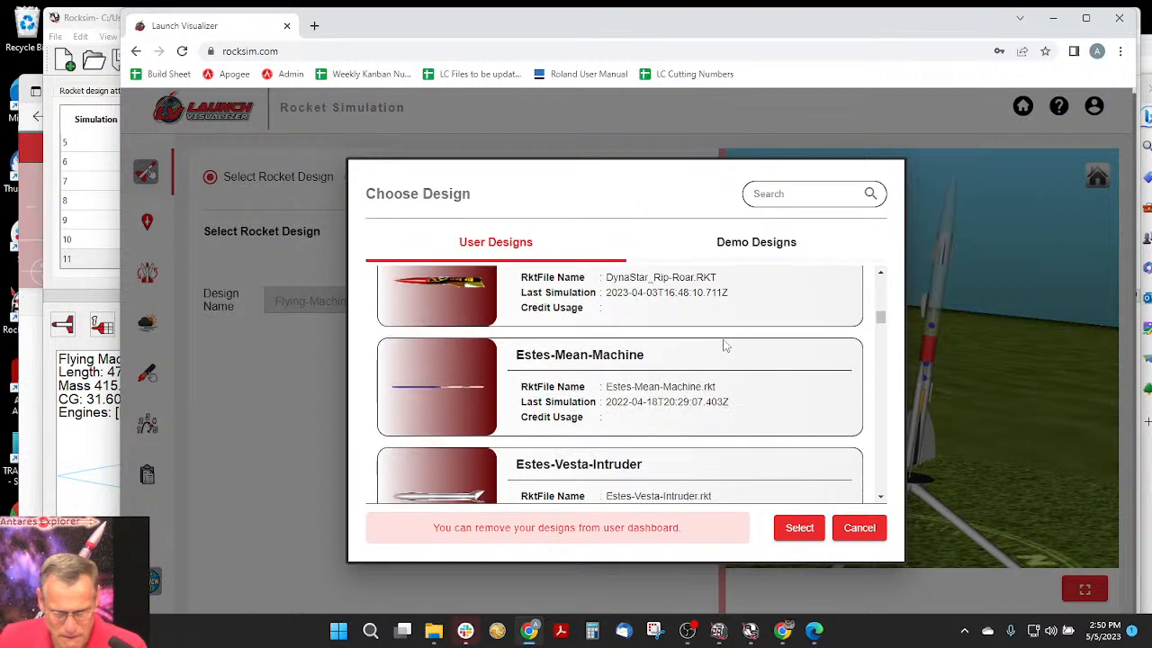
scroll(726, 346, "down", 5)
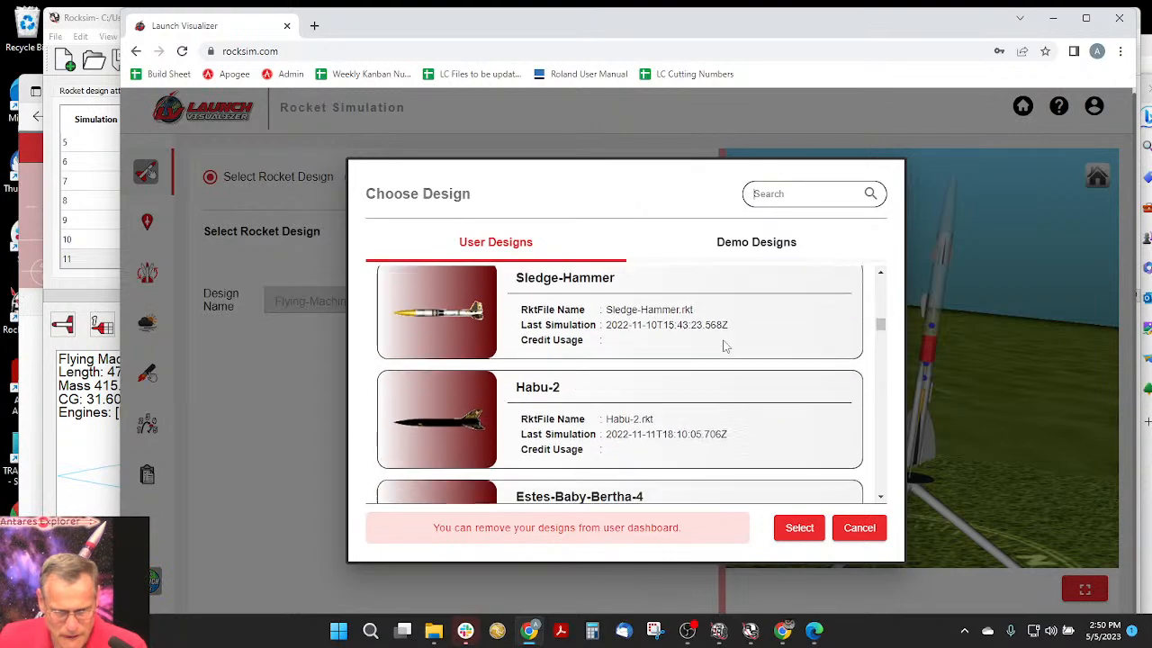
scroll(725, 347, "down", 4)
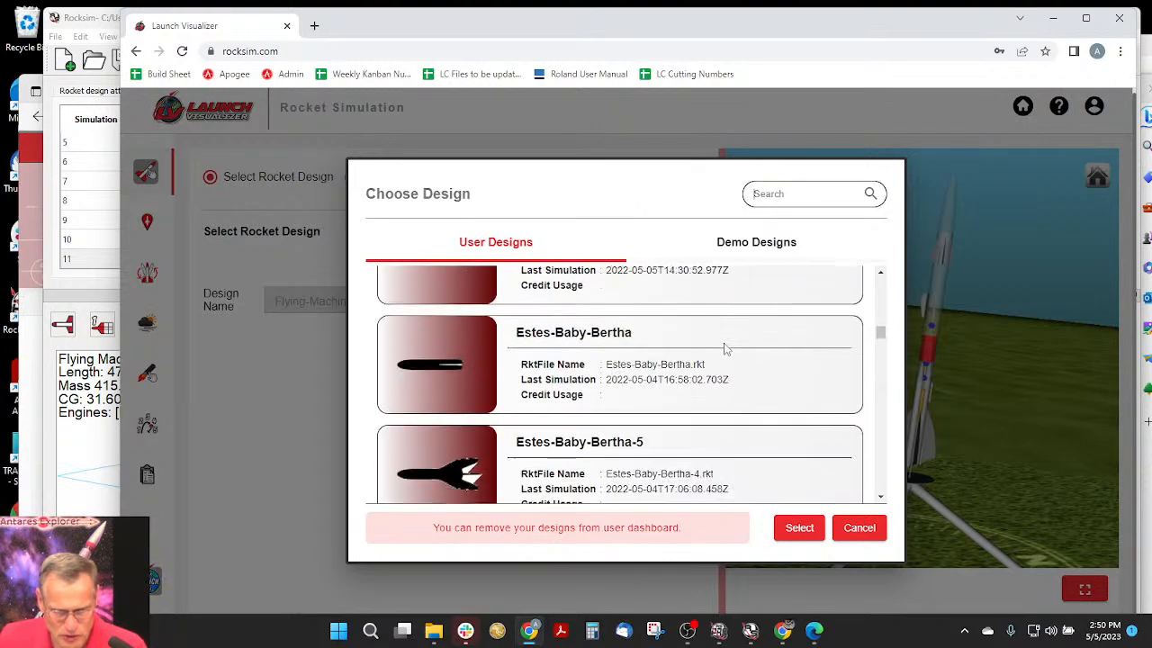
scroll(726, 349, "down", 4)
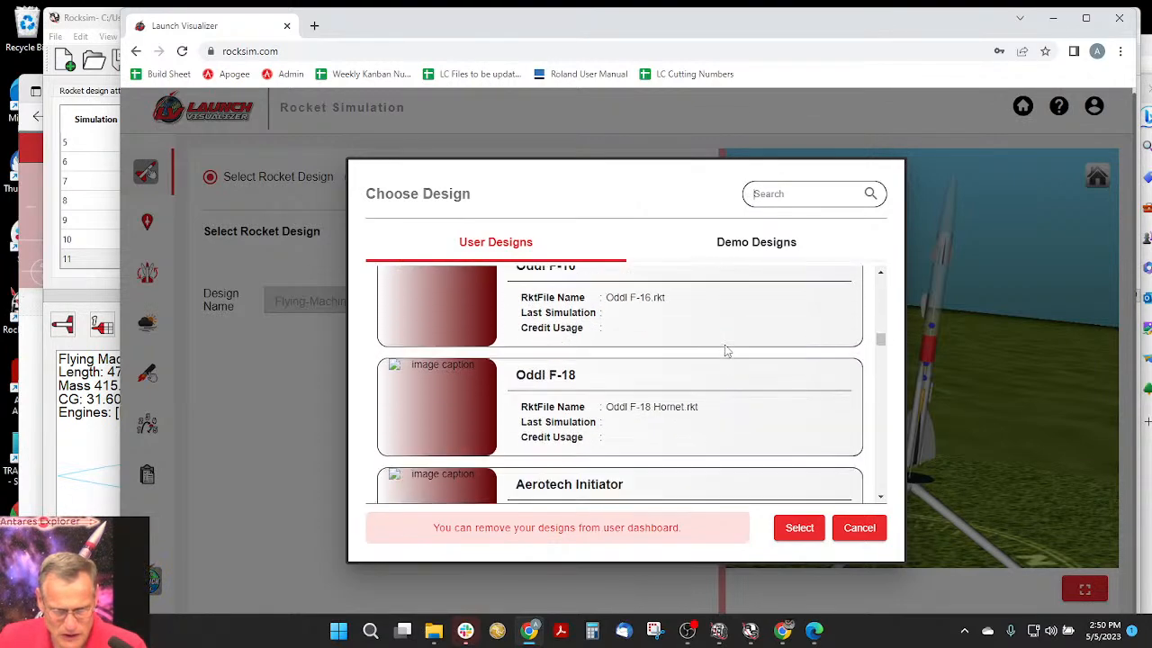
scroll(726, 351, "up", 1)
scroll(728, 350, "down", 3)
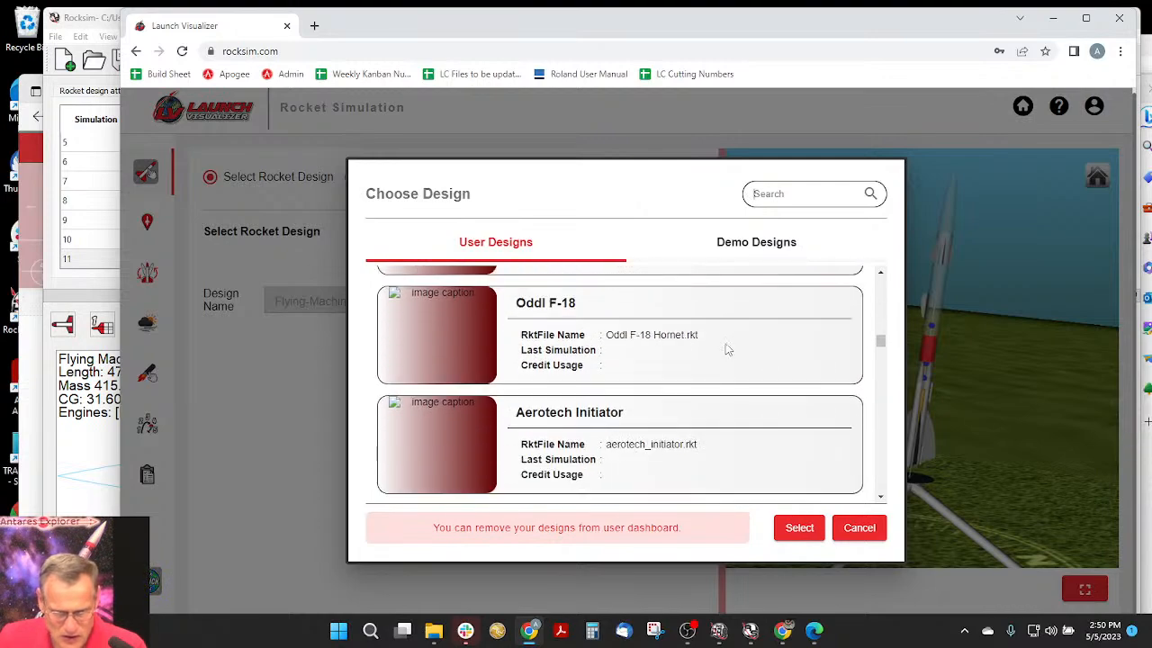
scroll(727, 350, "down", 5)
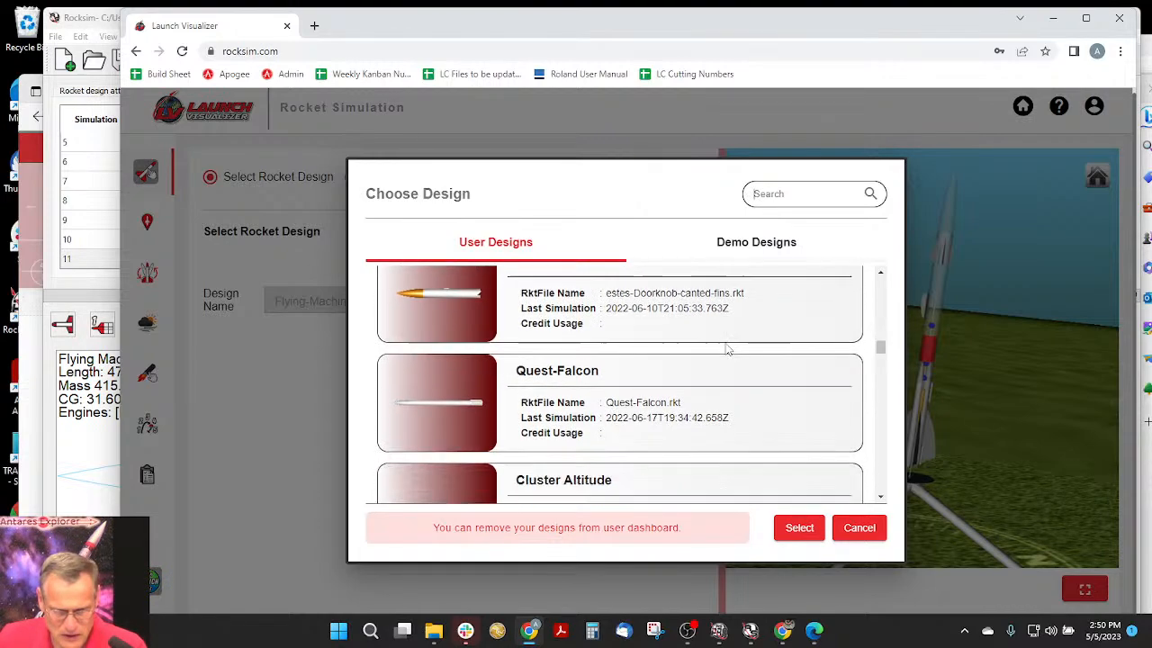
scroll(727, 349, "down", 4)
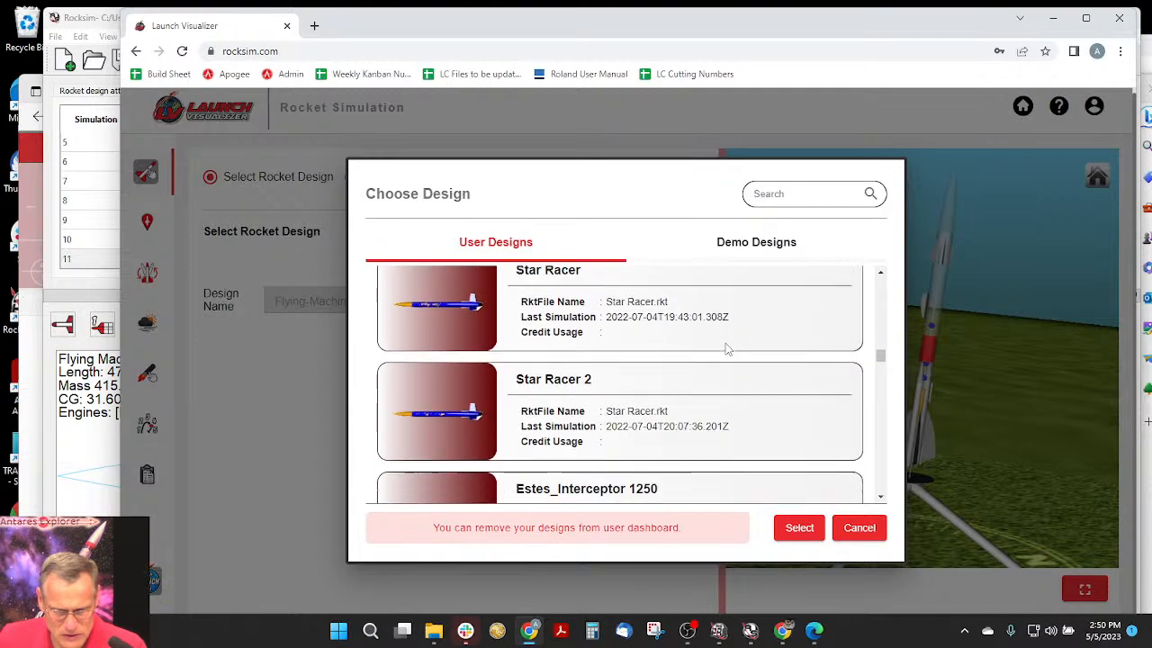
scroll(725, 343, "down", 5)
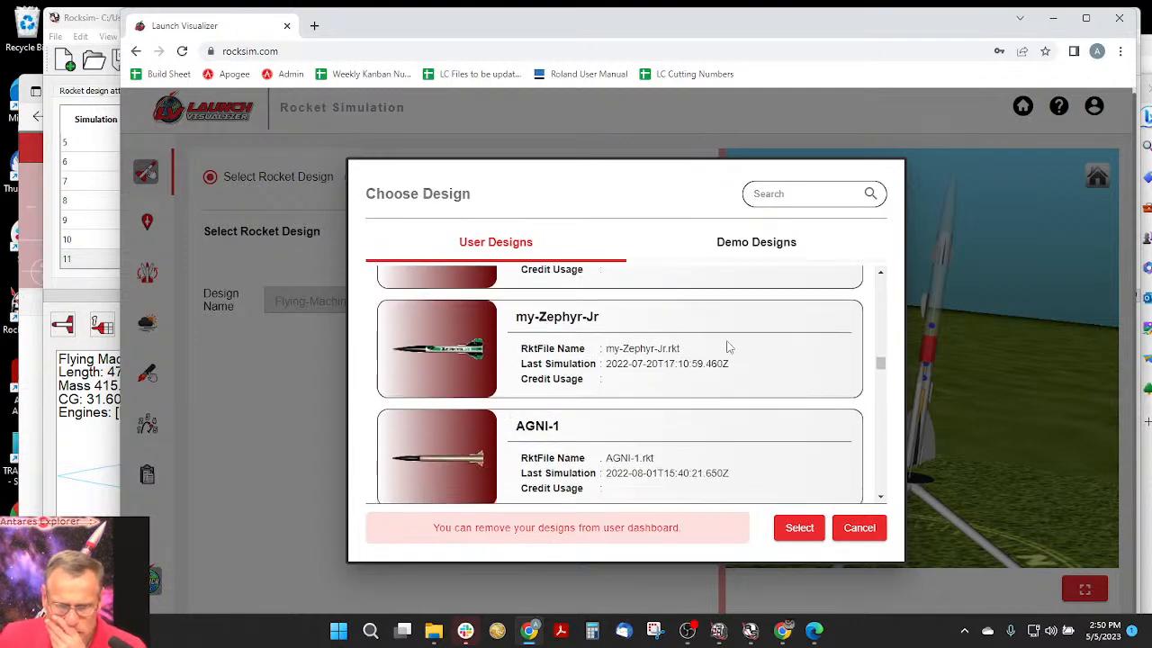
scroll(727, 349, "down", 5)
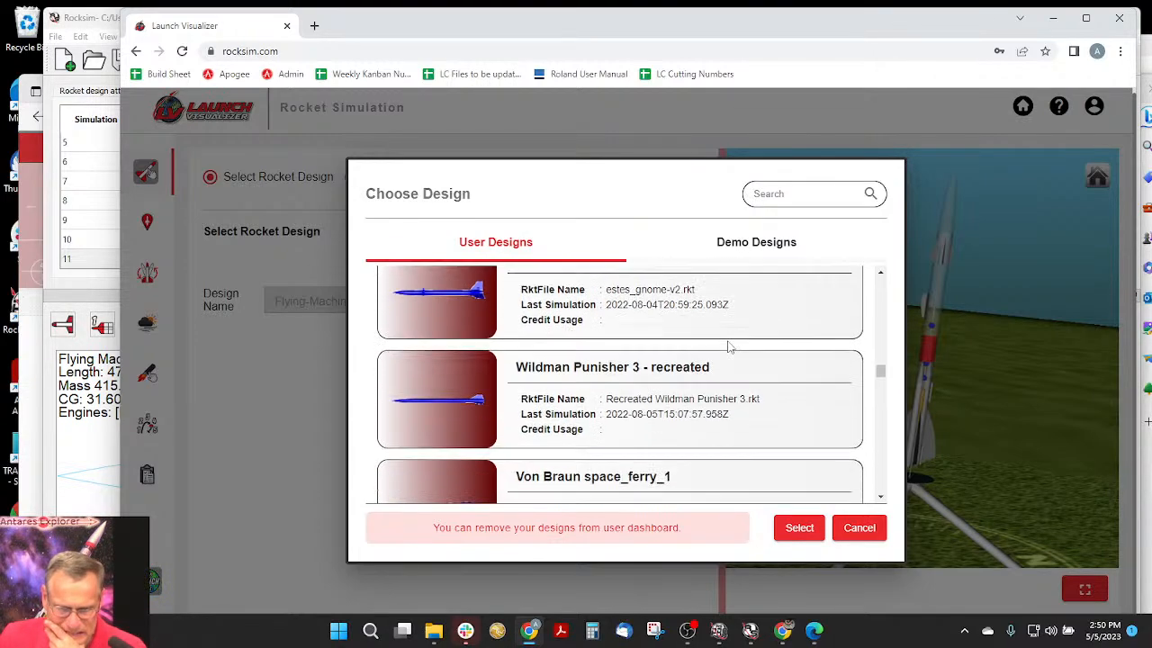
scroll(729, 348, "down", 8)
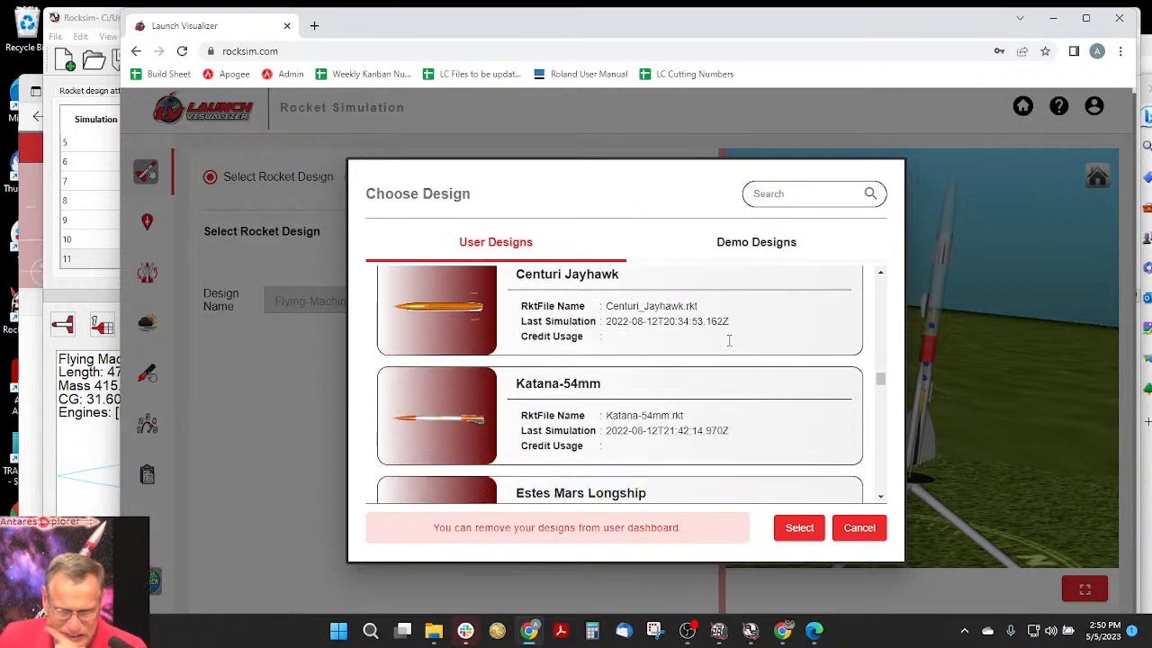
scroll(729, 342, "down", 6)
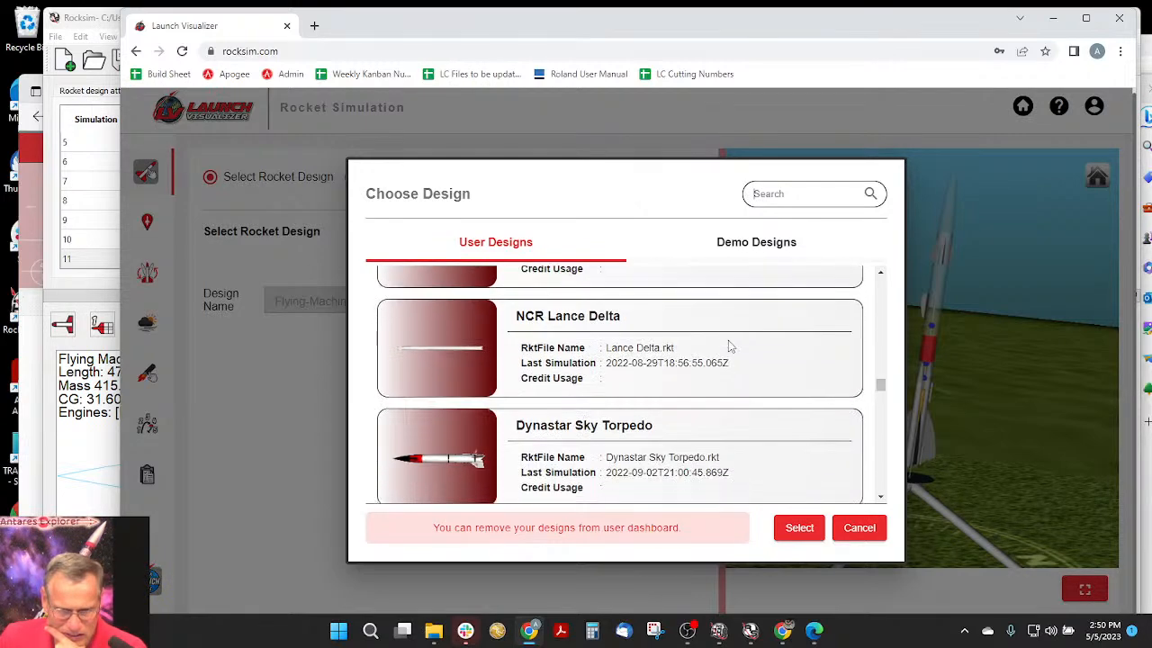
scroll(731, 344, "down", 6)
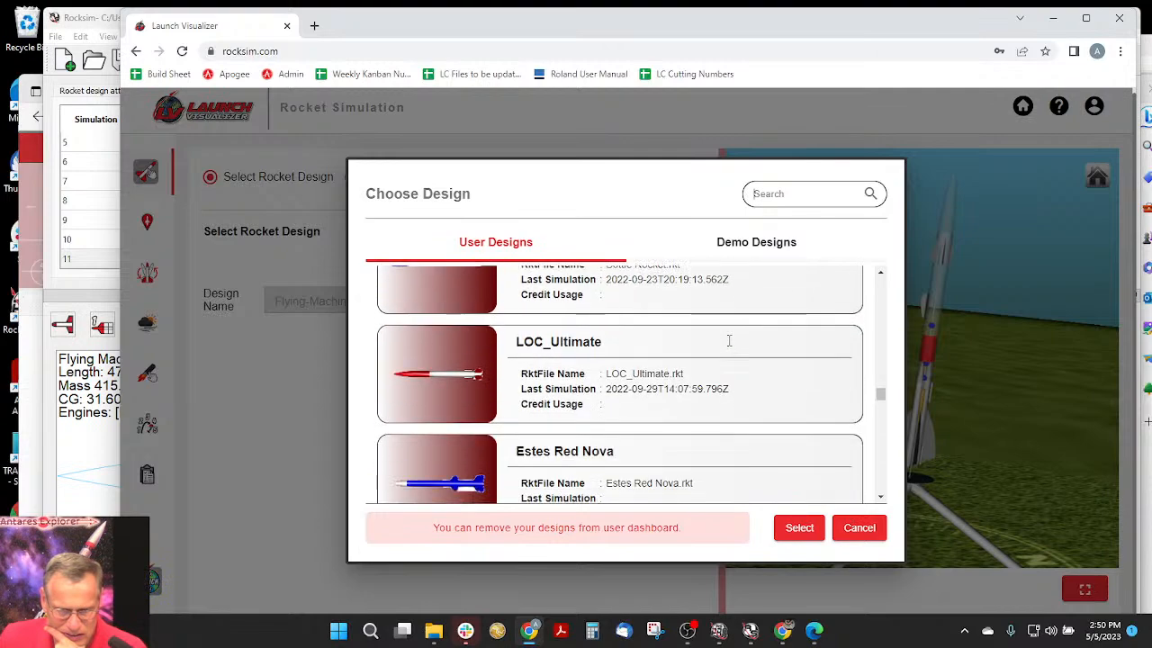
scroll(729, 342, "down", 6)
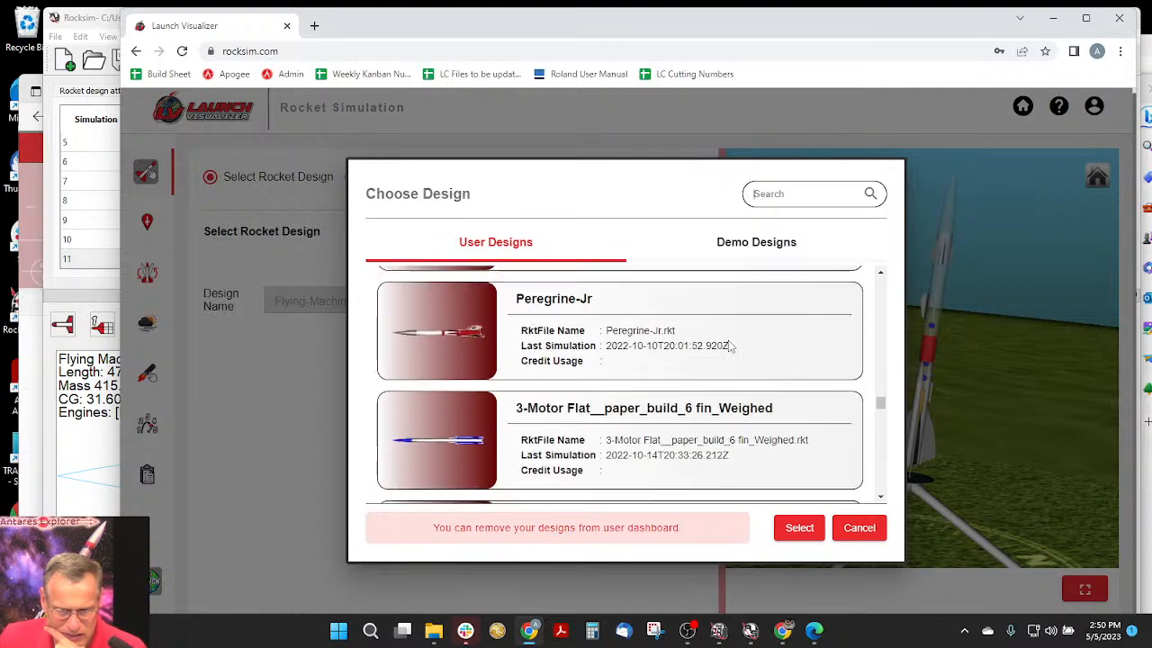
scroll(729, 345, "down", 7)
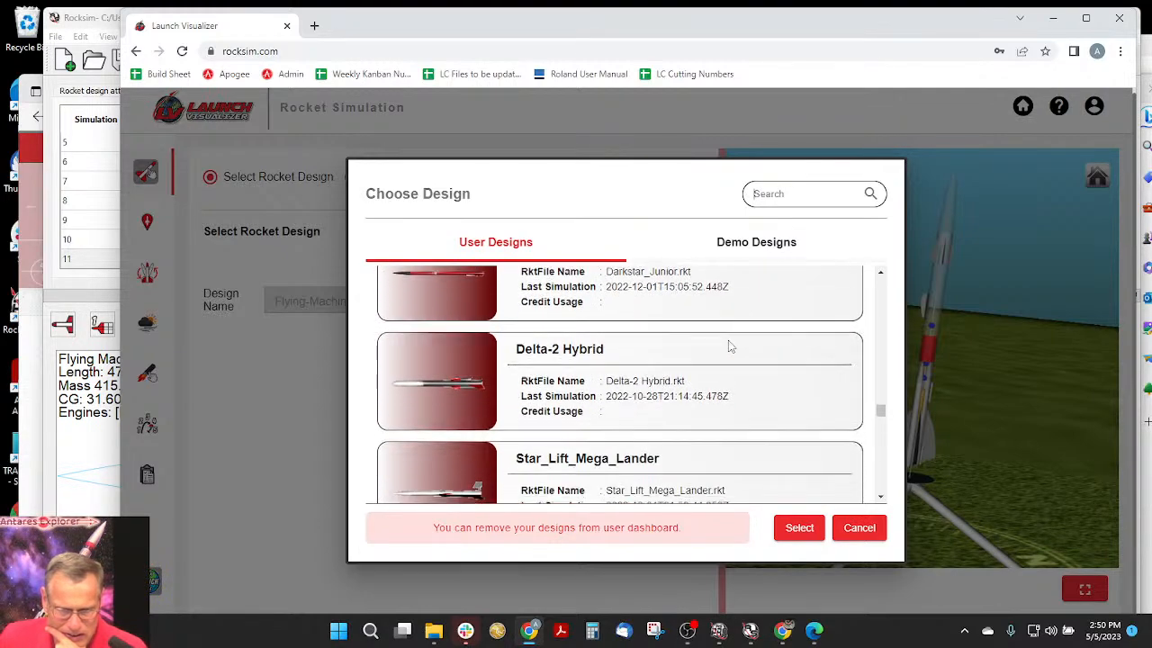
scroll(729, 345, "down", 2)
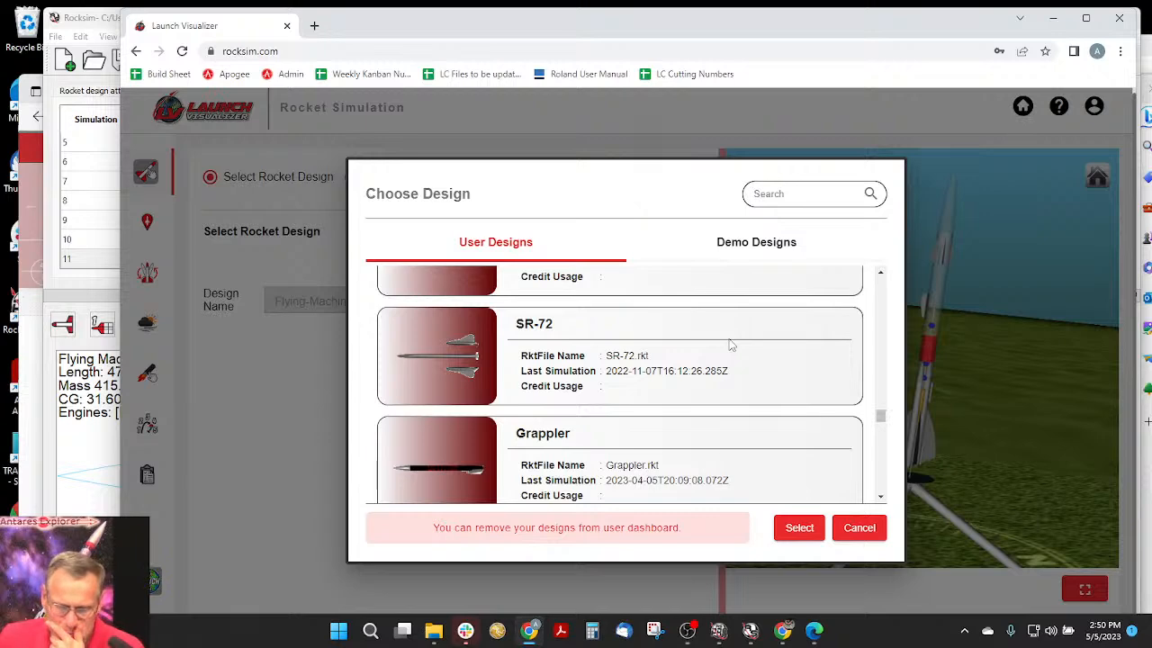
scroll(731, 345, "down", 1)
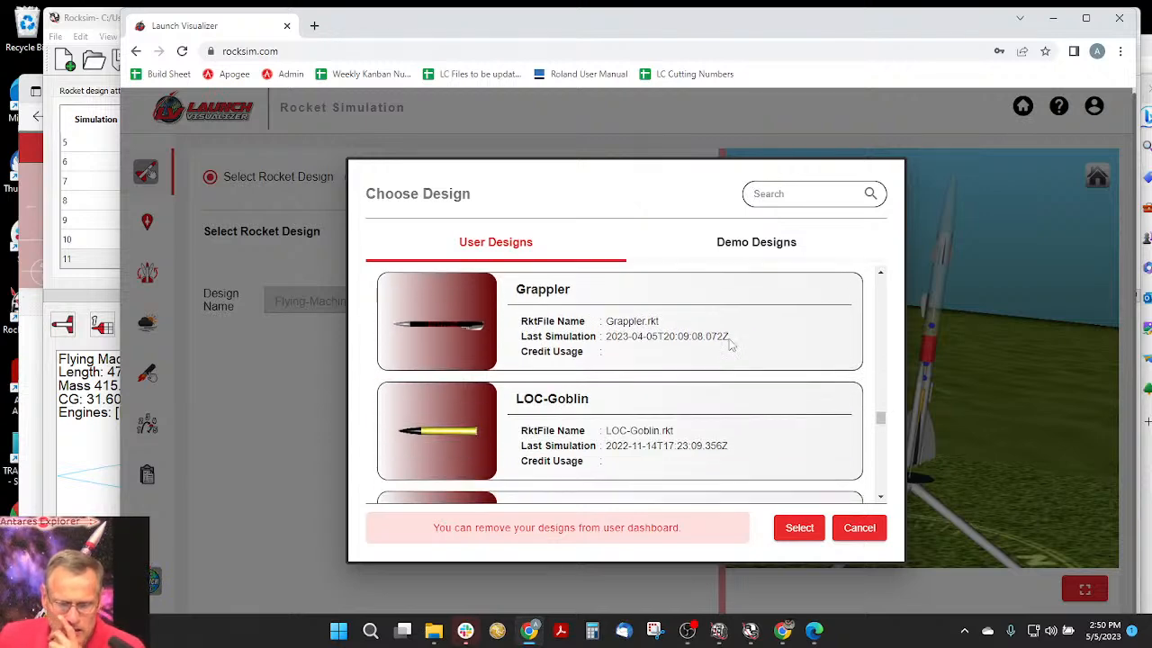
scroll(731, 340, "down", 5)
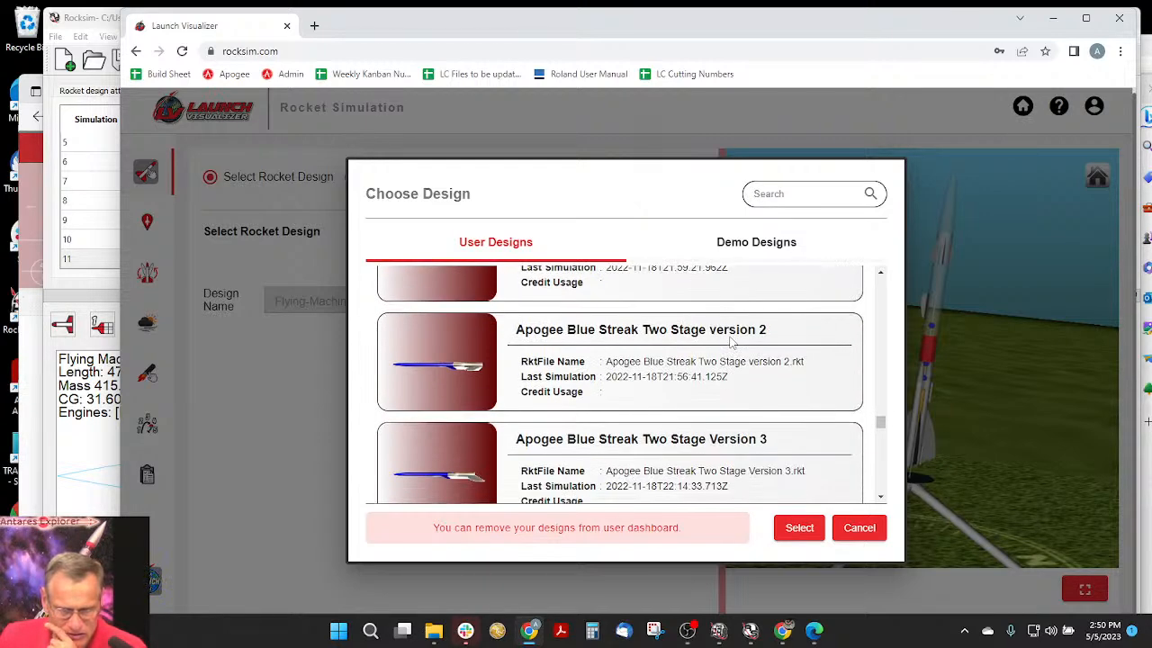
scroll(731, 336, "down", 5)
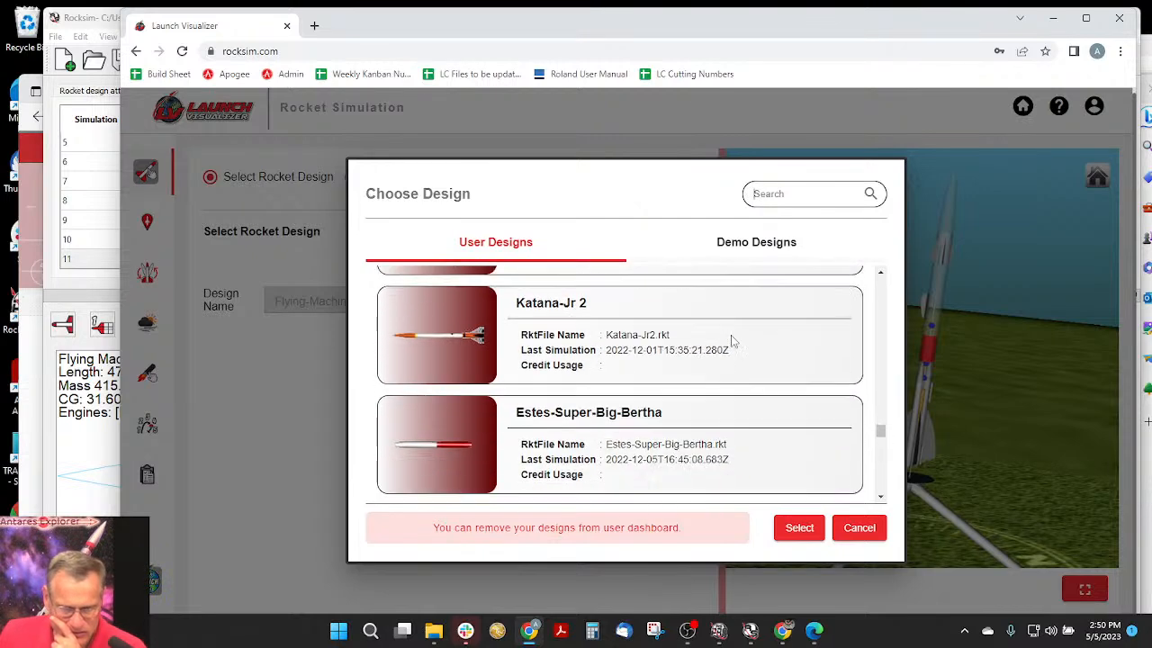
scroll(734, 339, "down", 1)
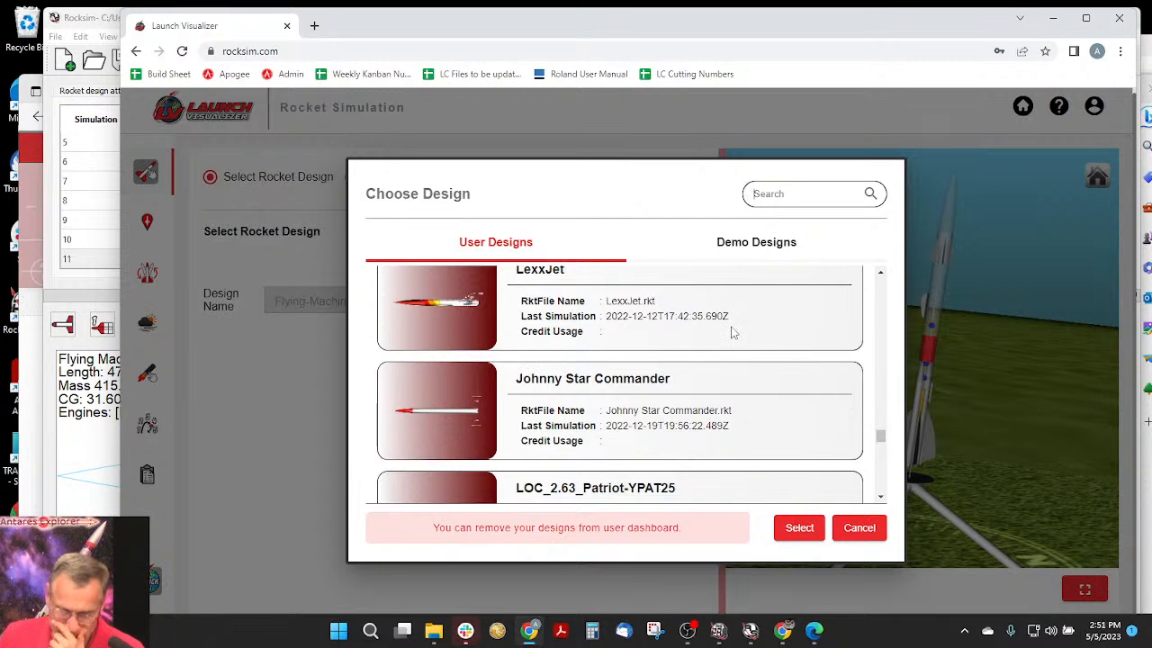
scroll(732, 331, "down", 5)
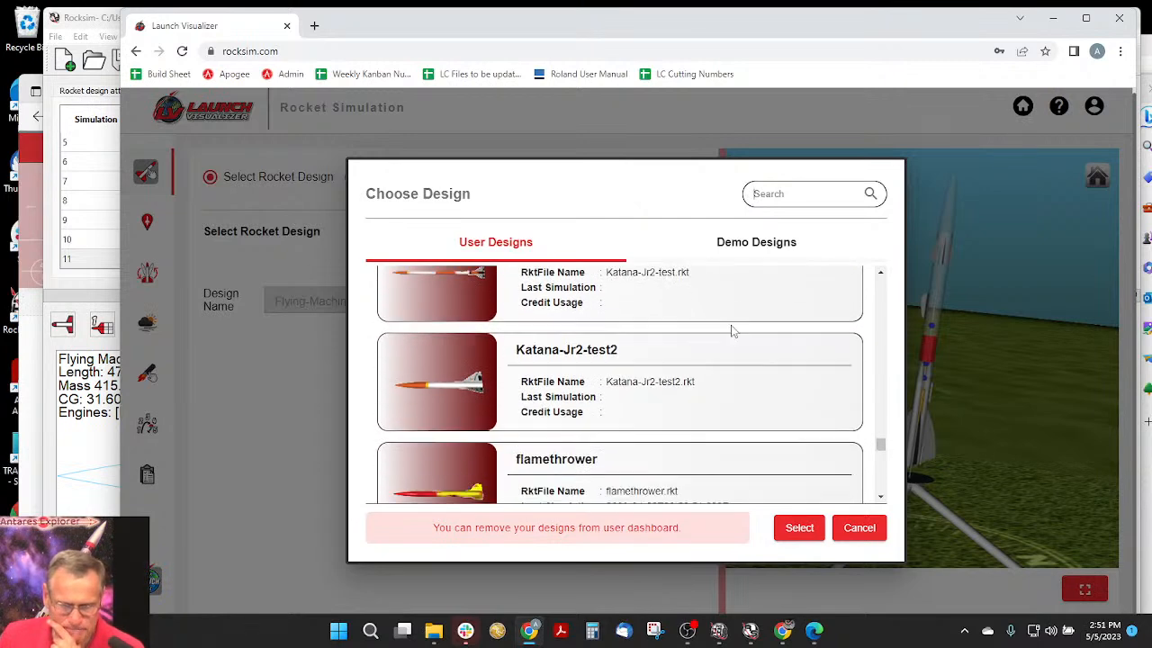
- Look through the remaining saved user designs to the end of the list, and leave the chooser without selecting one
scroll(733, 331, "down", 2)
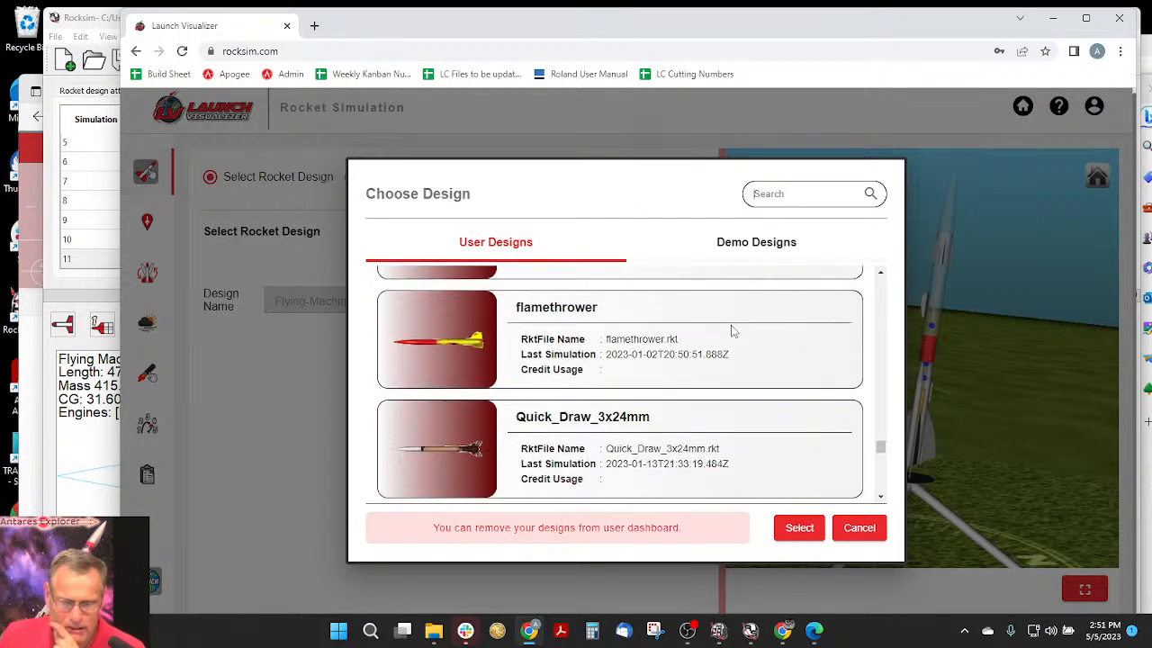
scroll(735, 325, "down", 1)
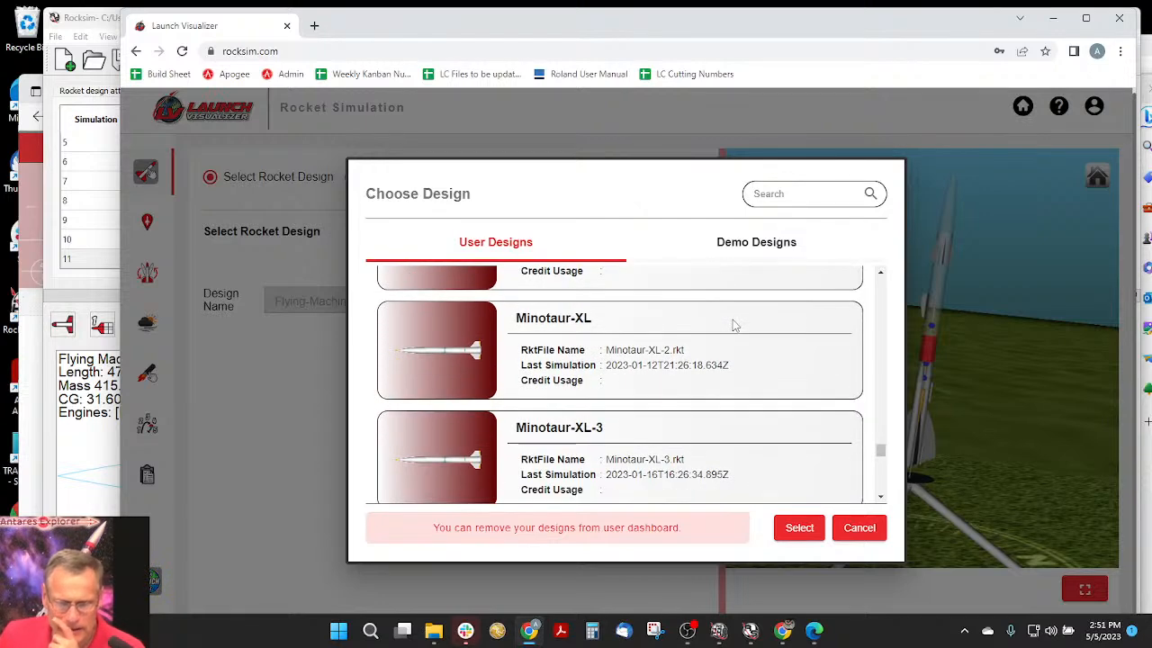
scroll(734, 325, "down", 5)
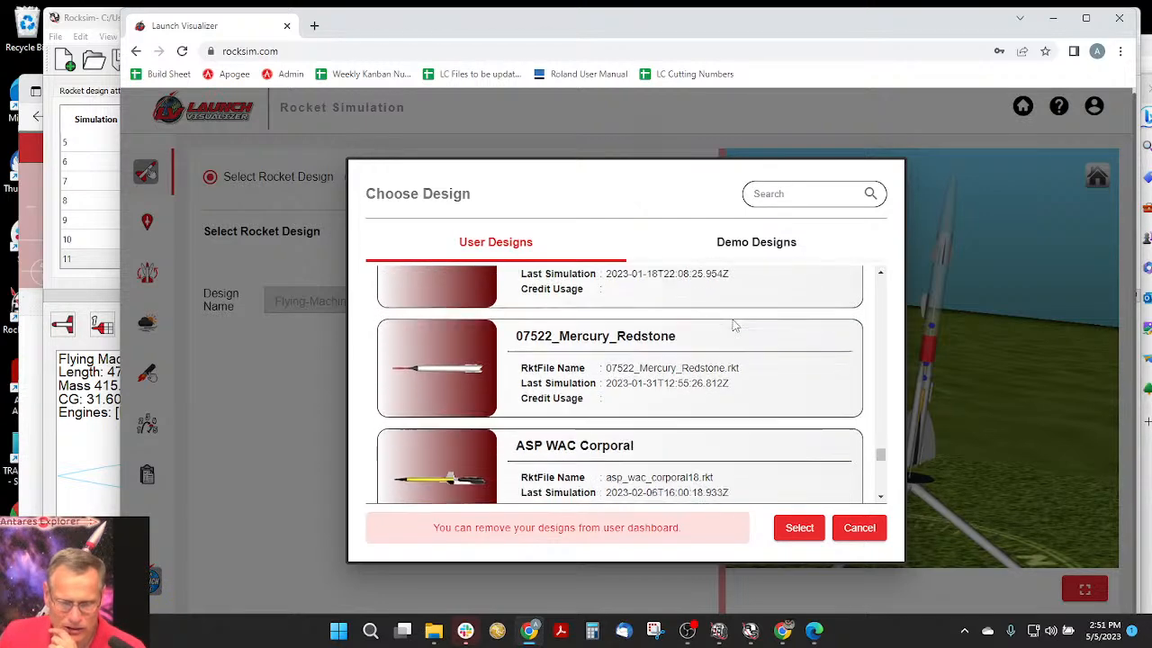
scroll(733, 325, "down", 3)
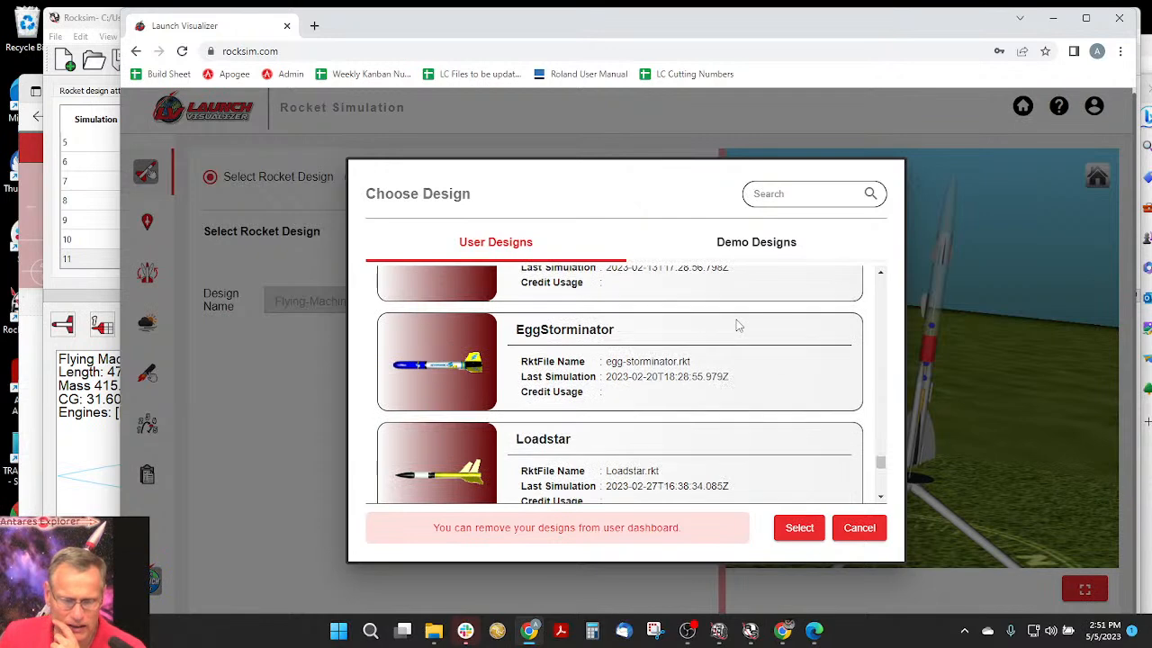
scroll(736, 324, "down", 5)
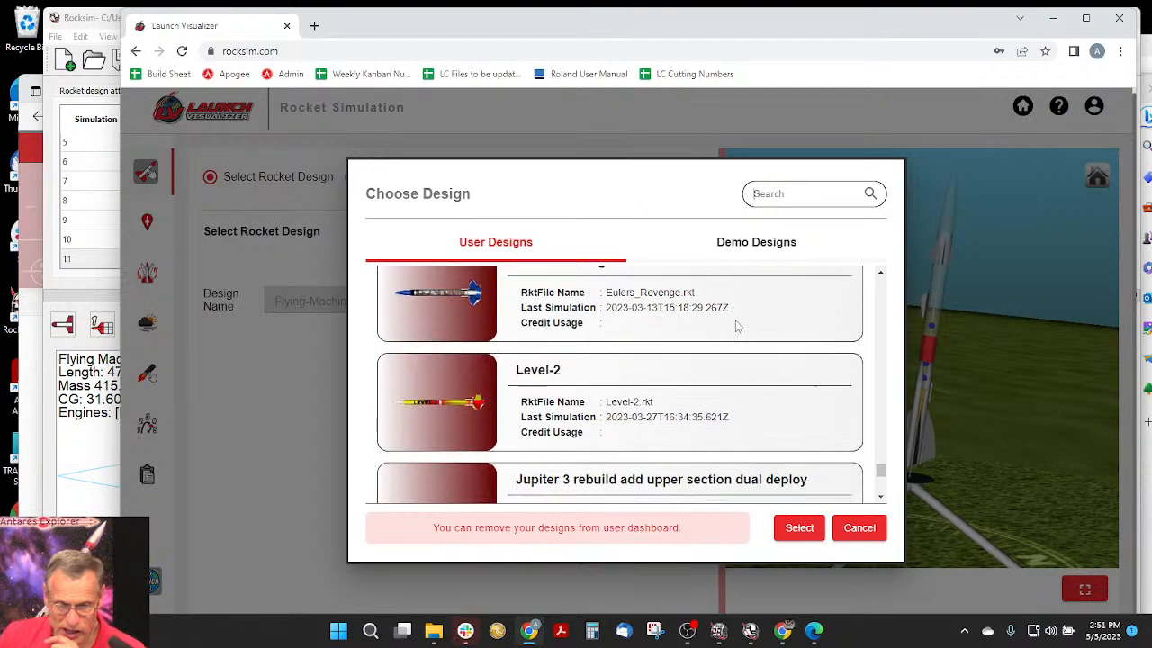
scroll(736, 325, "down", 4)
scroll(737, 330, "down", 5)
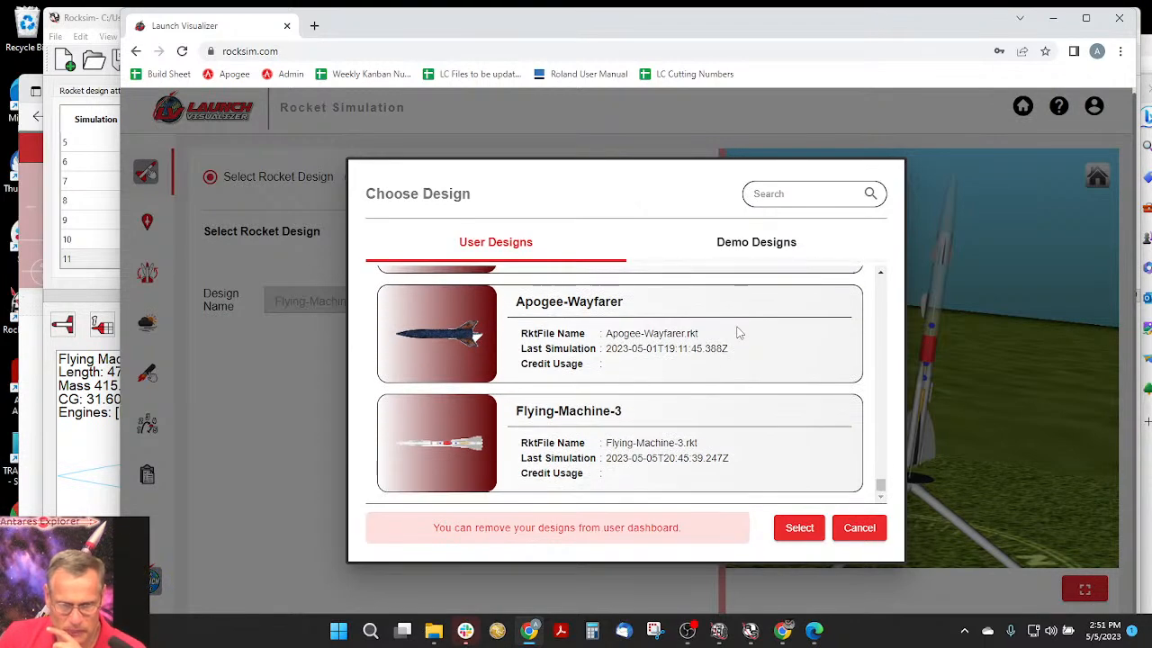
left_click(866, 533)
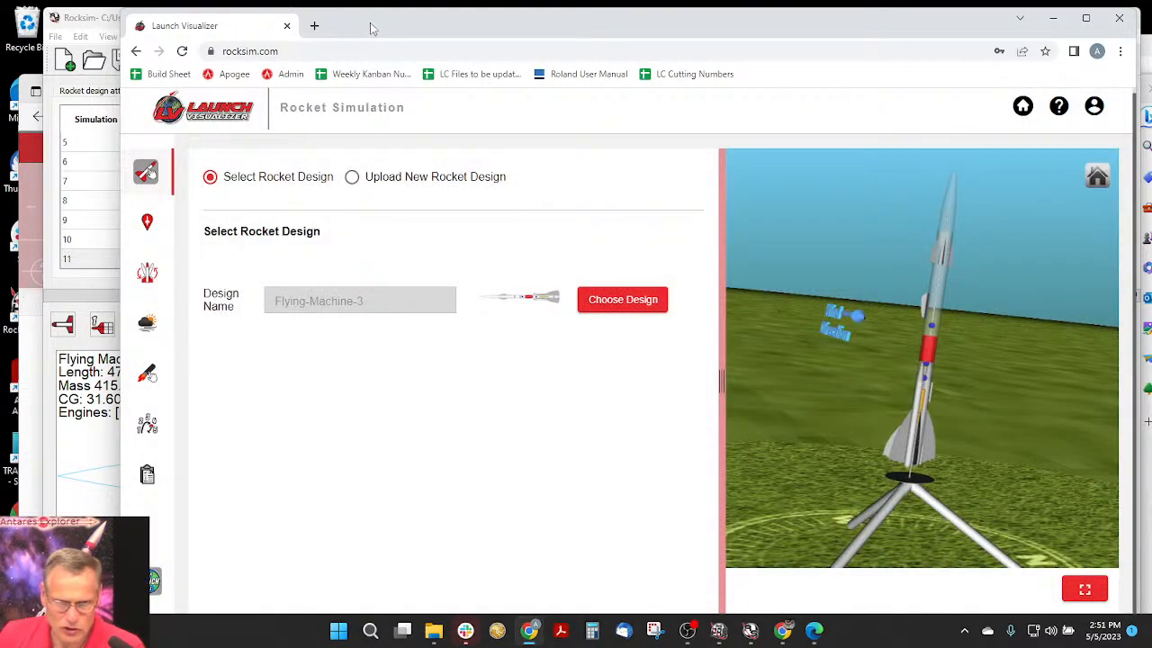
- Switch to the empty Rocksim Pro window, place it over the Rocksim window, and enlarge it down to the taskbar
left_click_drag(372, 29, 359, 73)
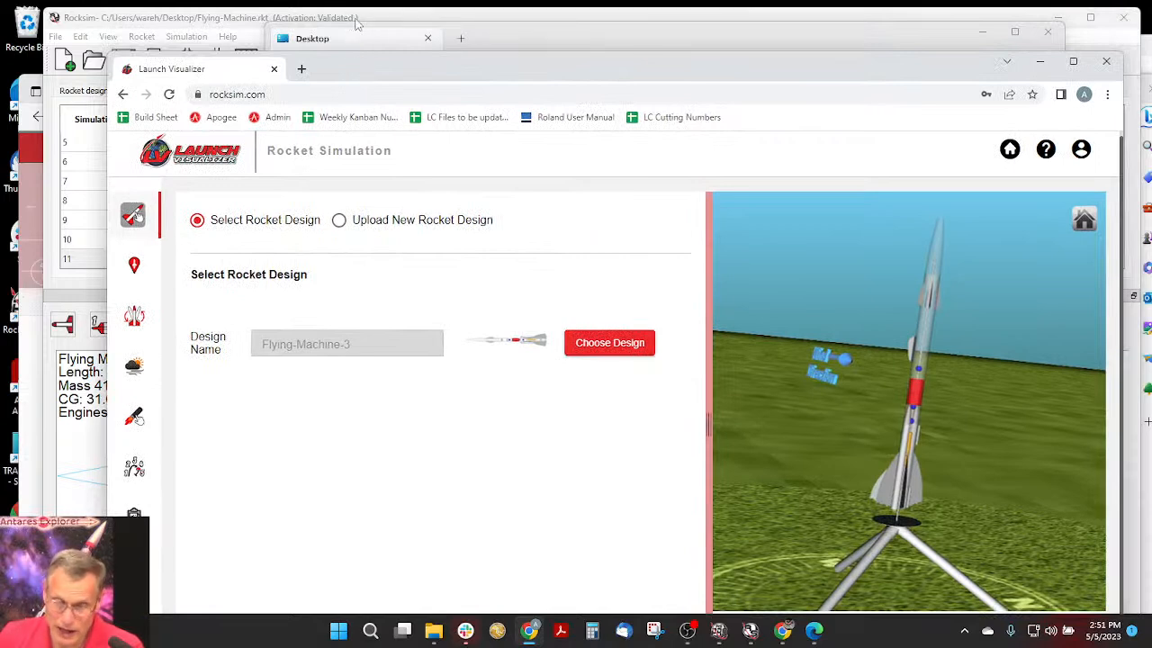
left_click(356, 24)
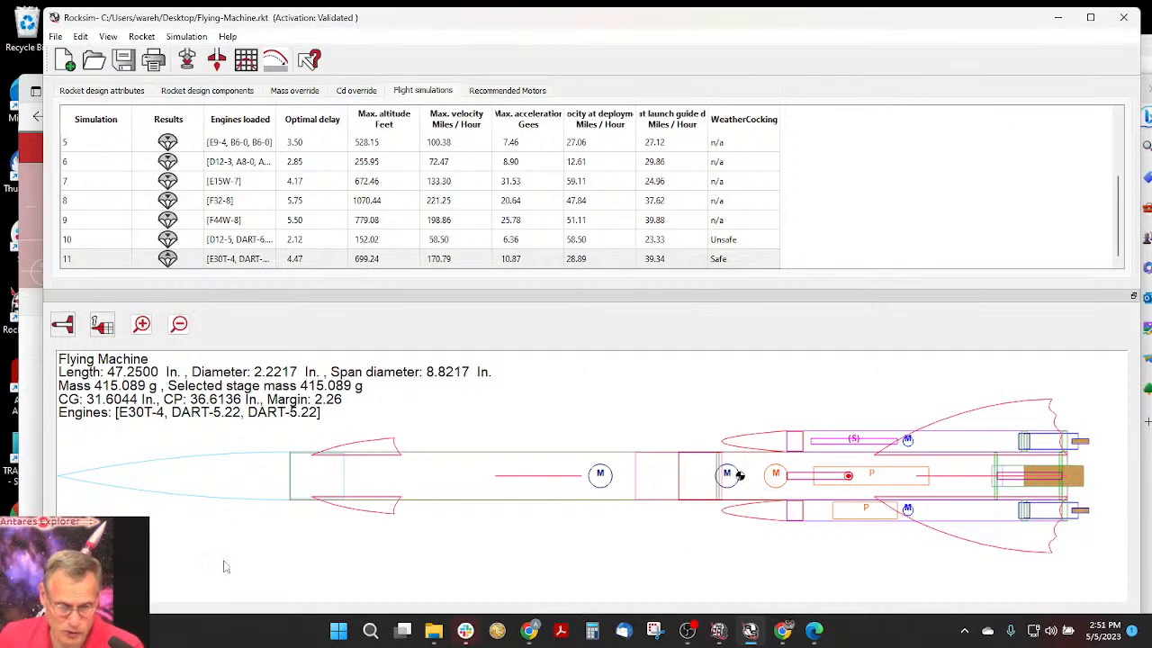
left_click(719, 633)
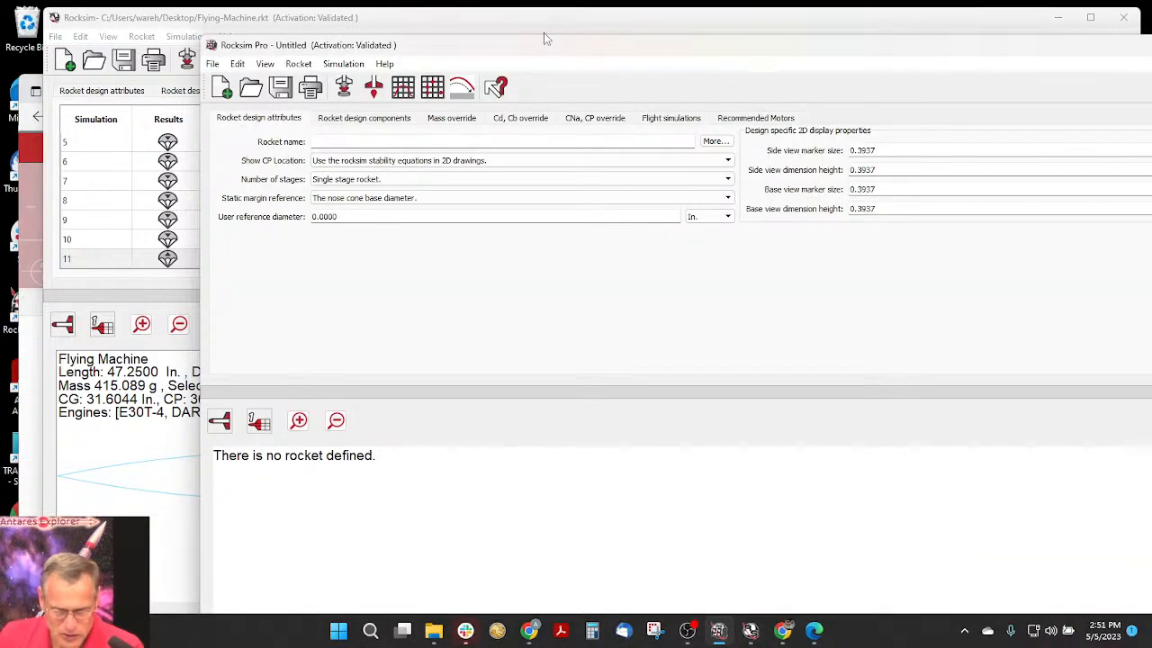
left_click_drag(531, 57, 393, 26)
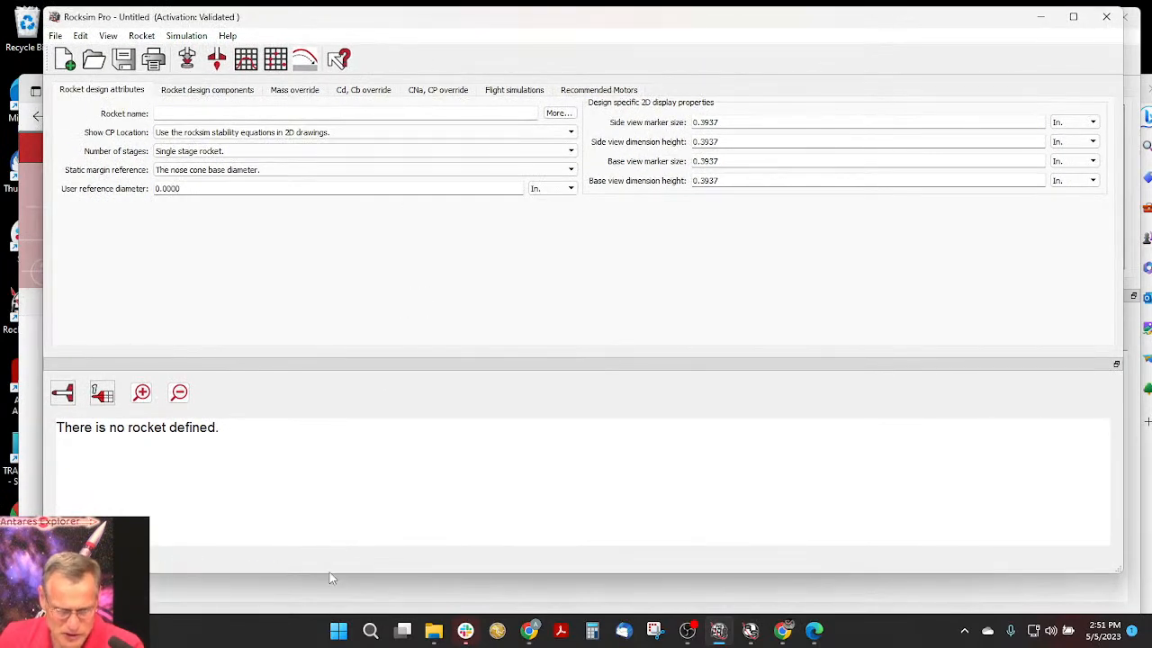
left_click_drag(333, 579, 339, 610)
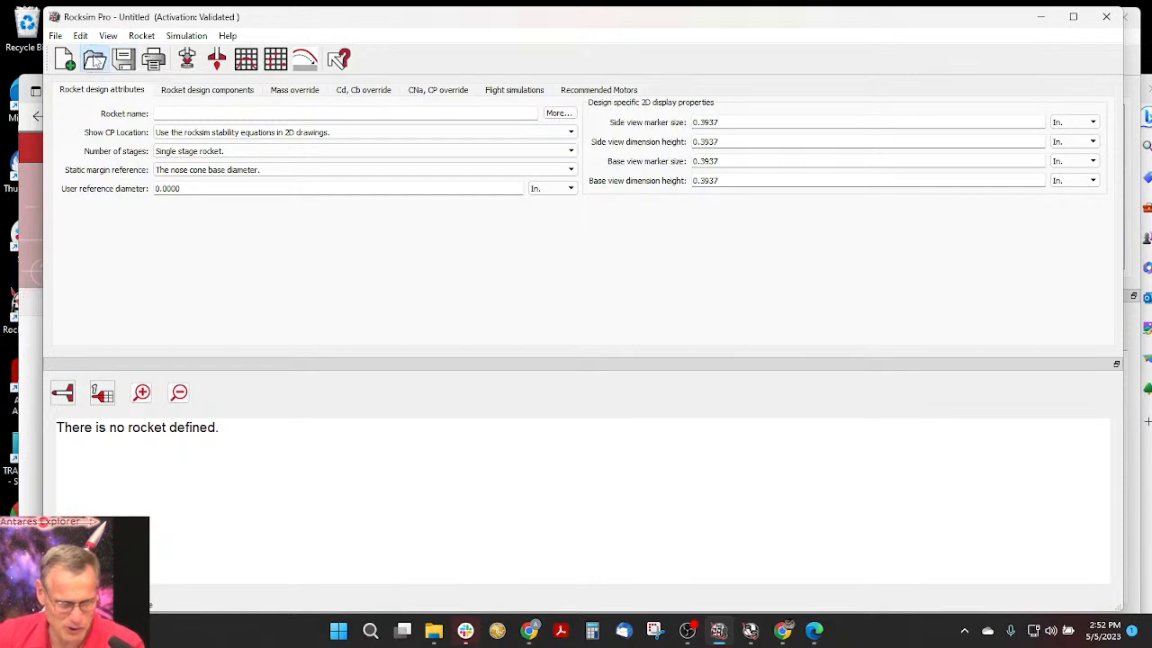
- Start opening a design file and browse to the Apogee Components folder in C:\Program Files (x86)\RockSim 10\Designs
left_click(94, 59)
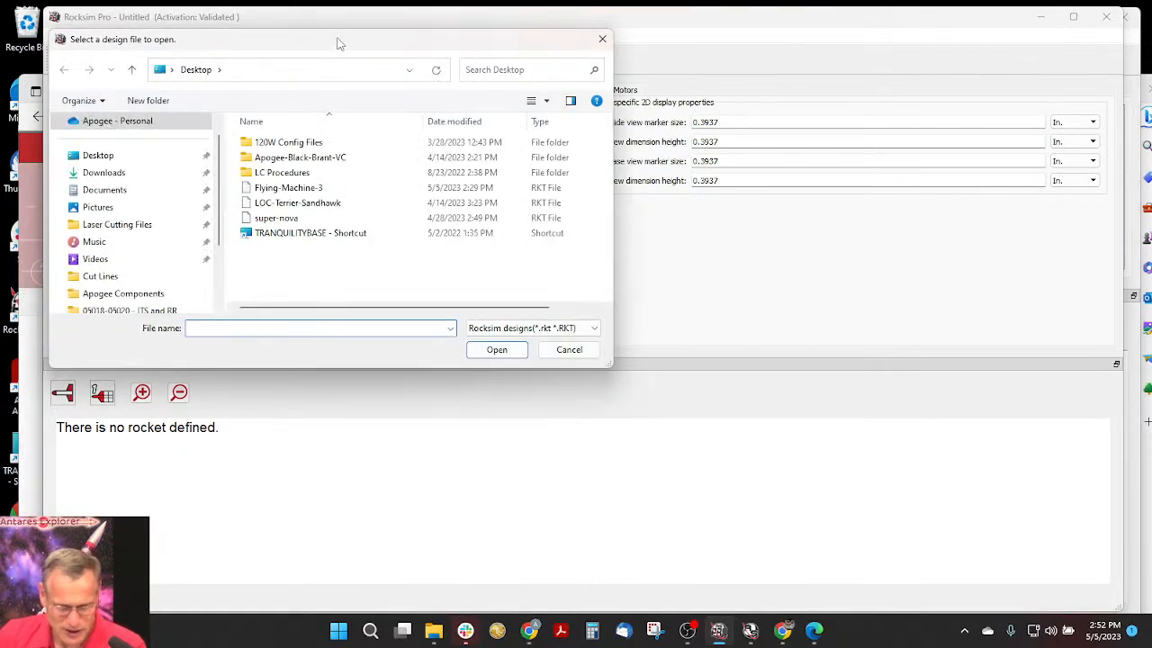
left_click_drag(340, 42, 406, 42)
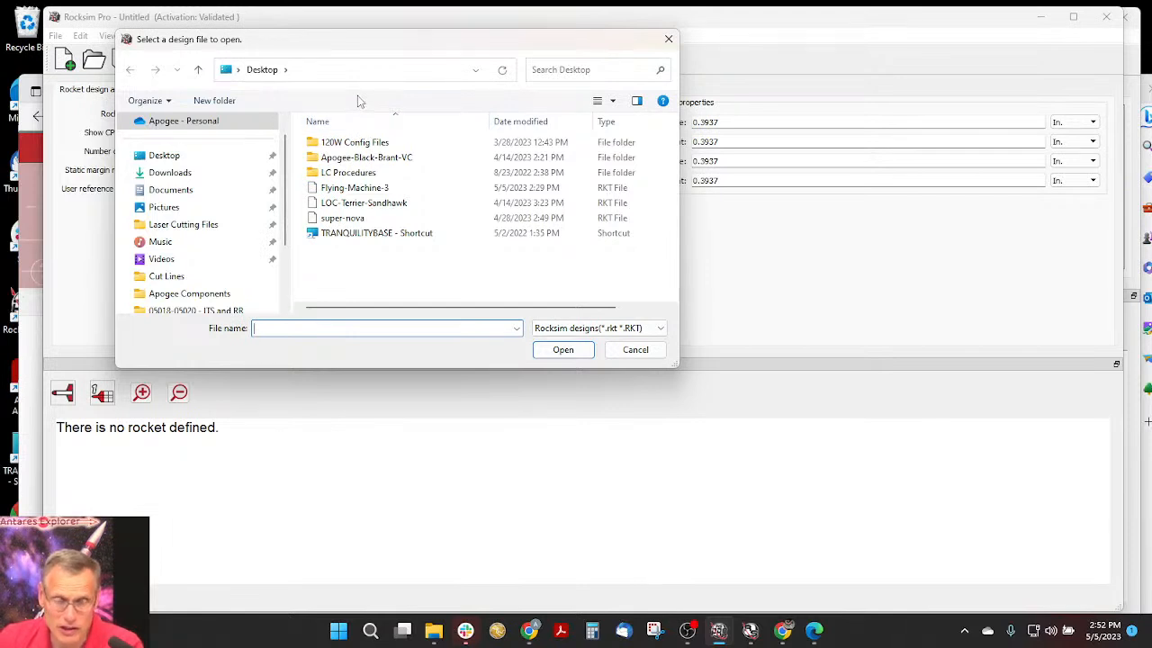
scroll(160, 247, "down", 2)
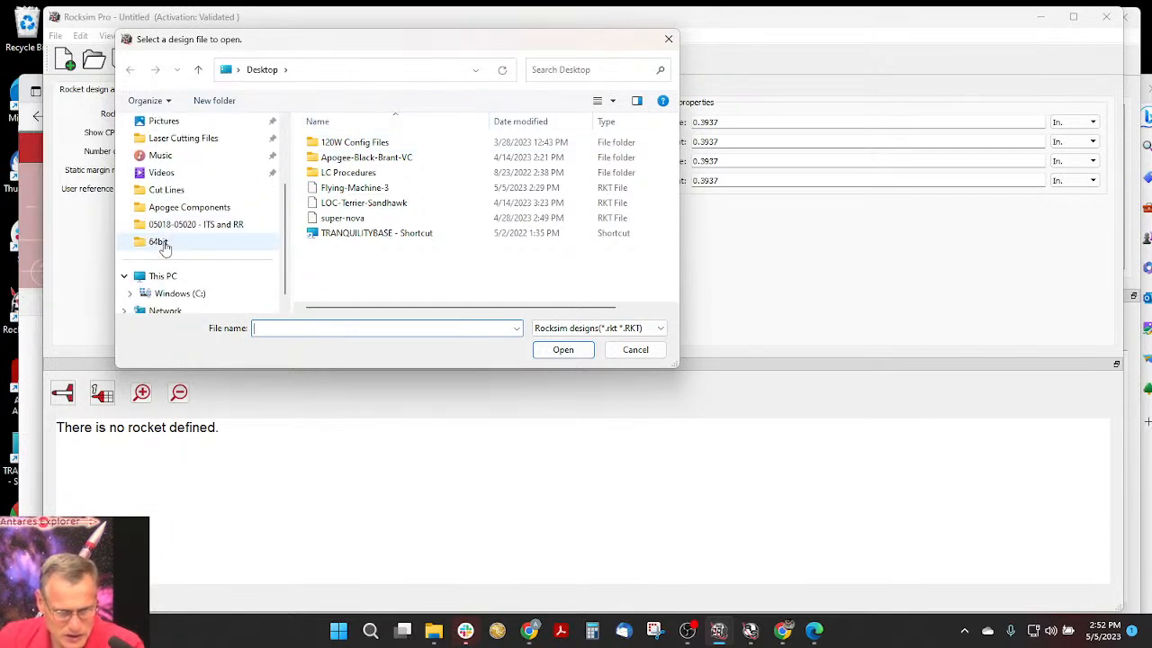
scroll(165, 248, "down", 1)
left_click(171, 277)
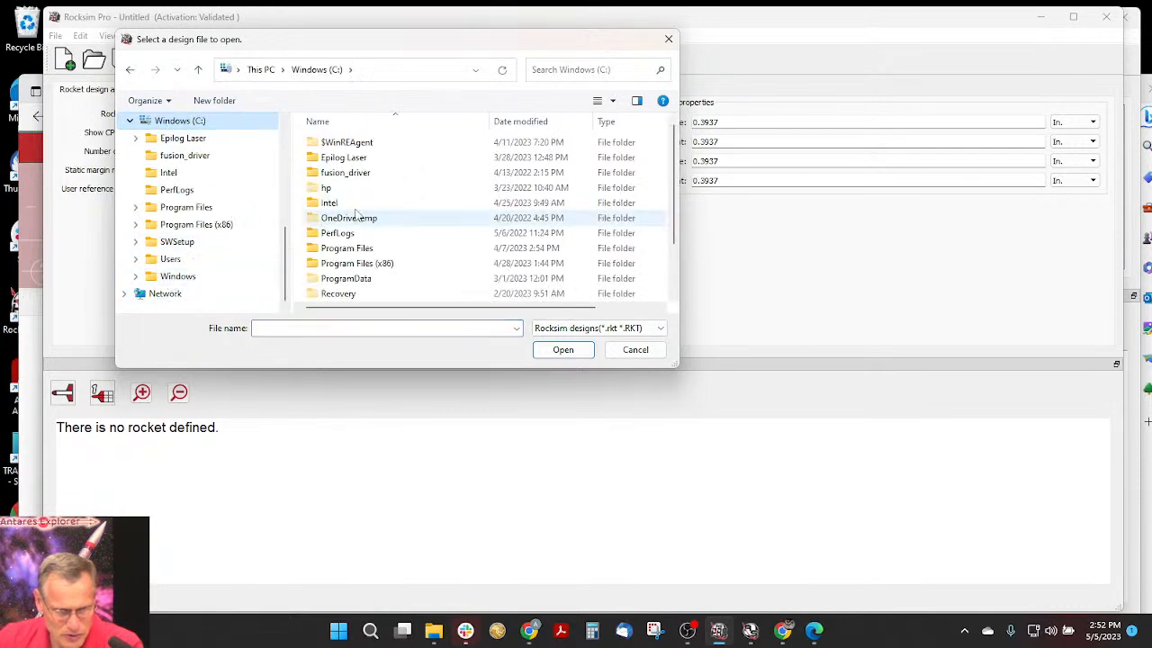
double_click(357, 263)
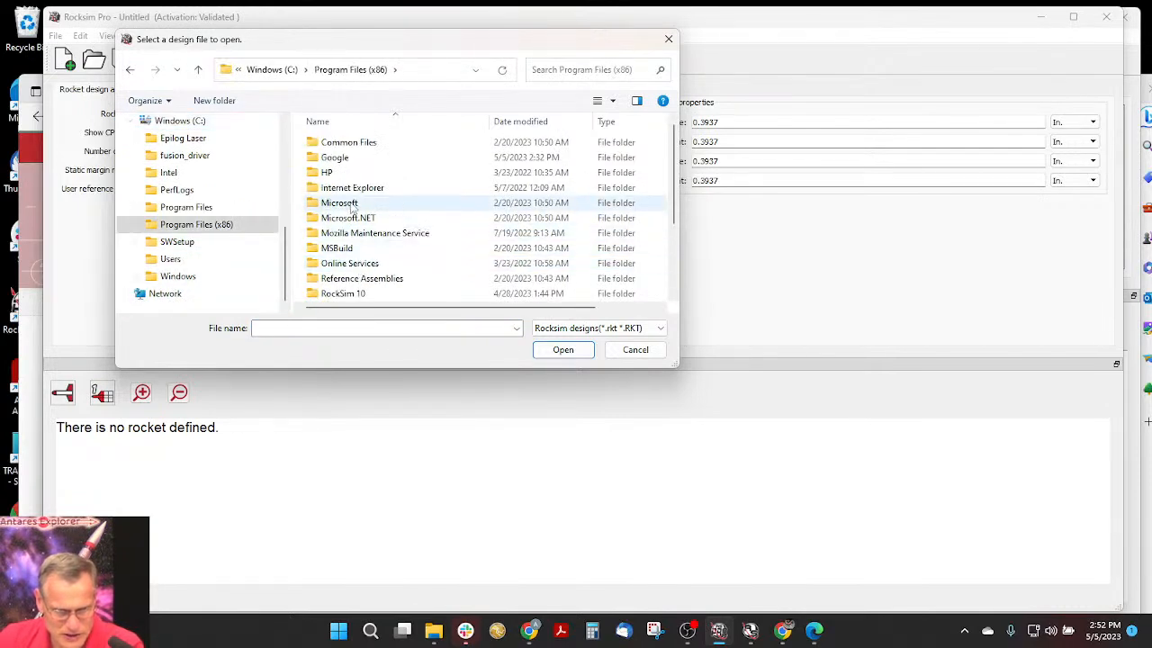
scroll(353, 206, "down", 2)
double_click(351, 218)
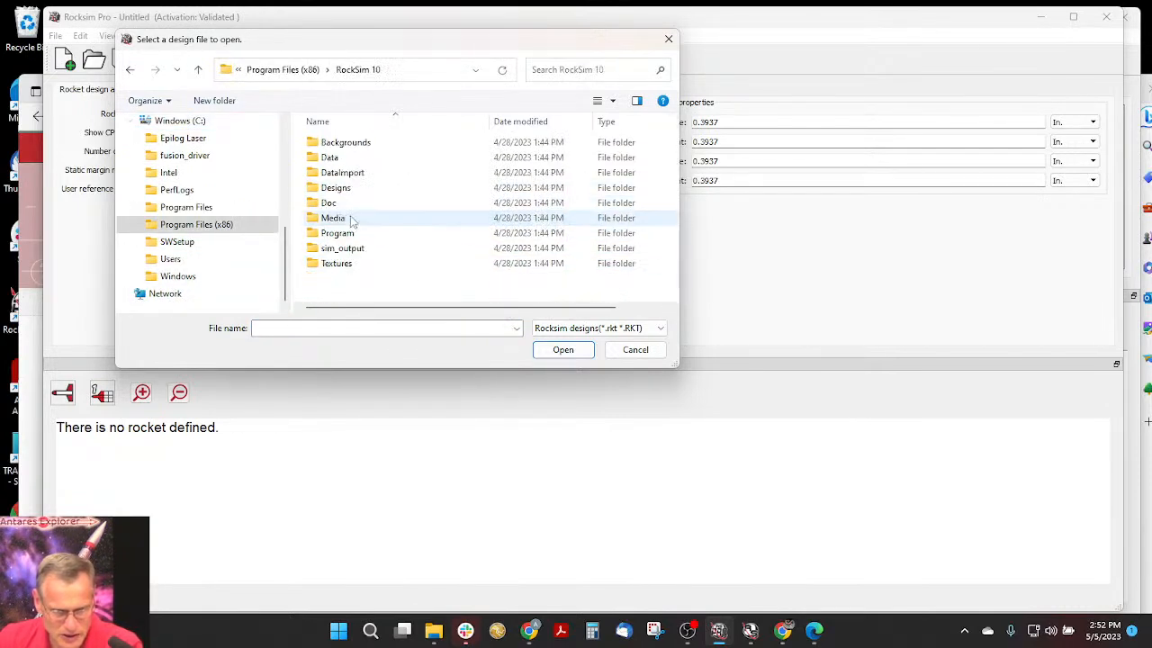
double_click(351, 188)
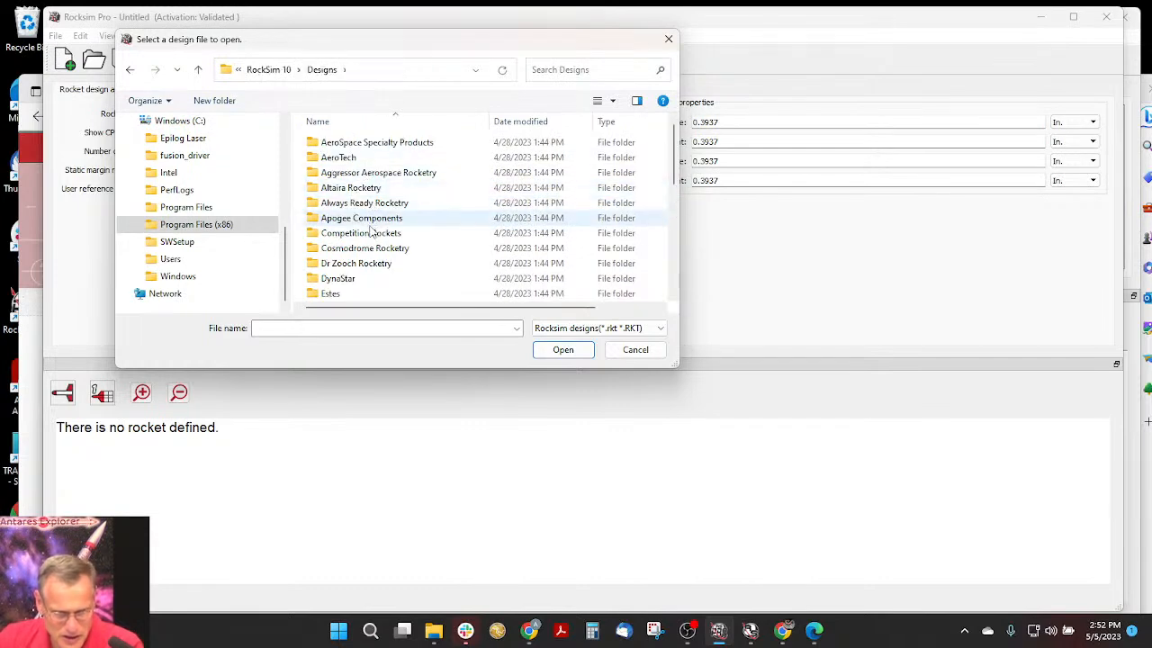
left_click(368, 221)
double_click(368, 222)
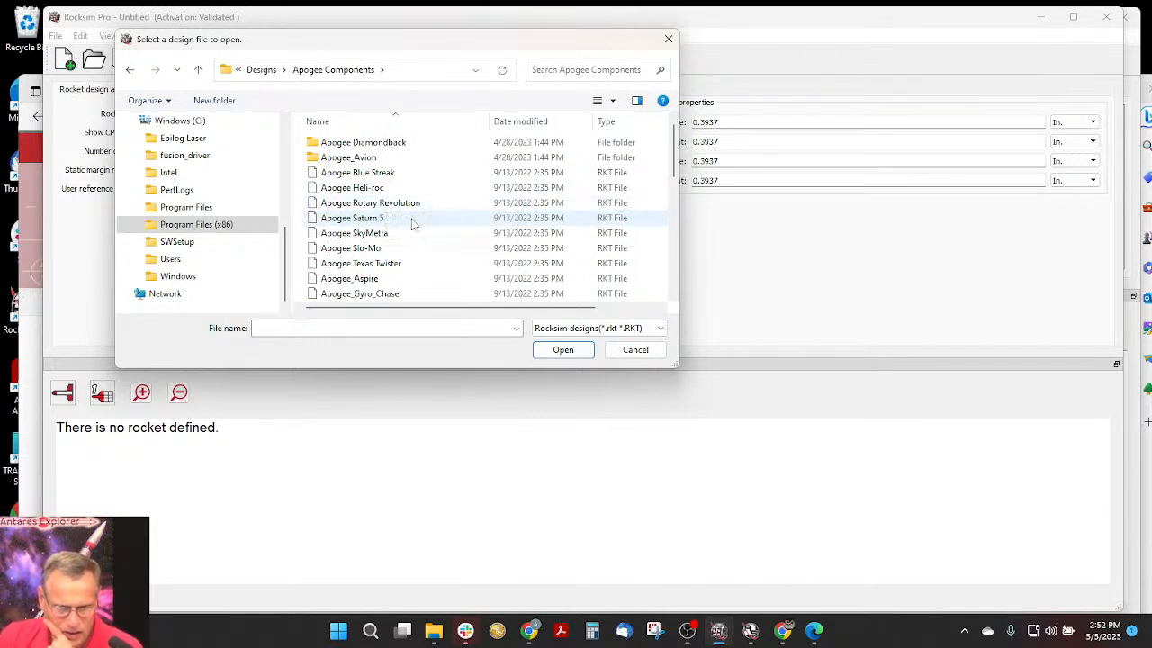
- Open the Mini-Condor-BG design from the Apogee Components folder
scroll(414, 225, "down", 7)
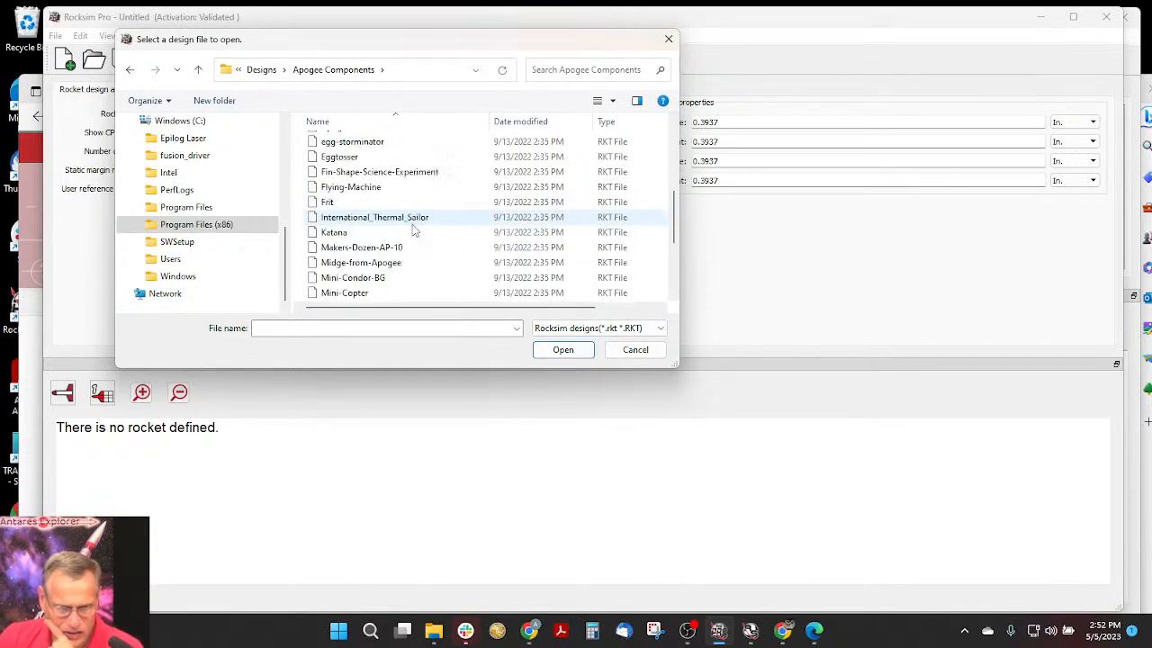
scroll(450, 205, "down", 2)
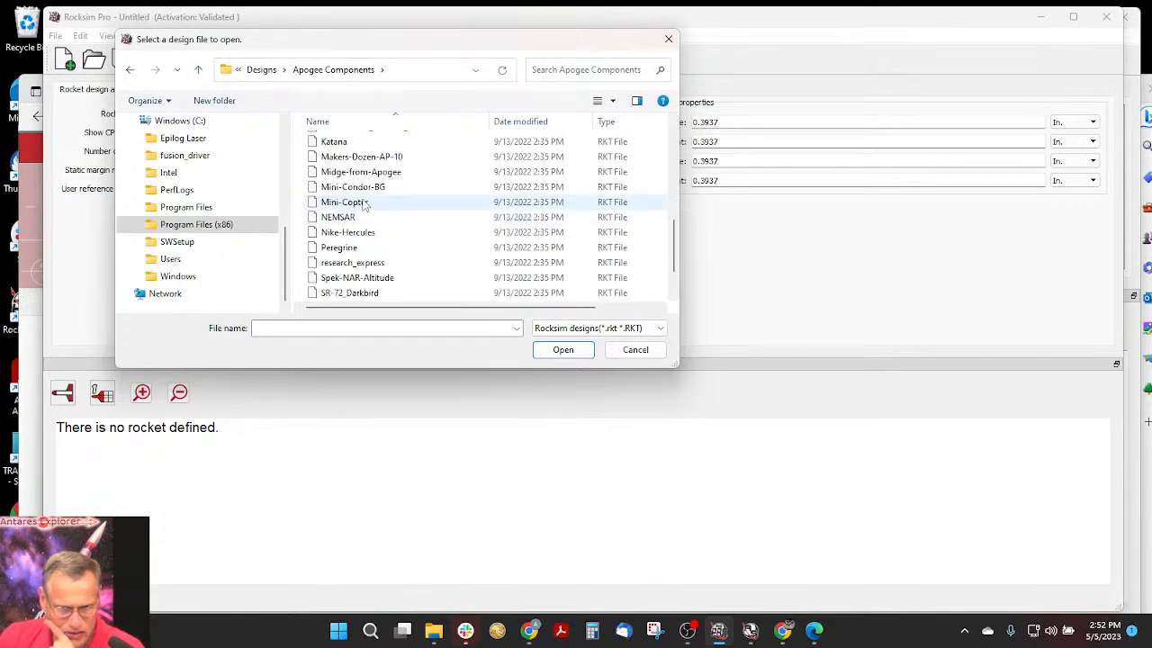
left_click(353, 187)
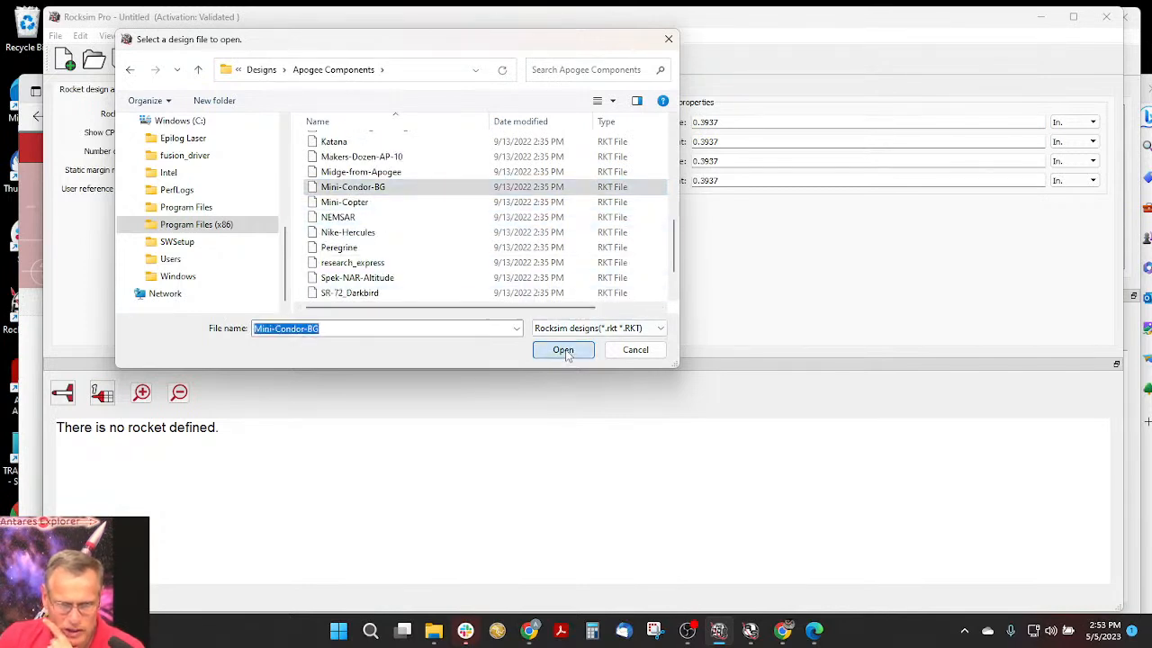
left_click(565, 350)
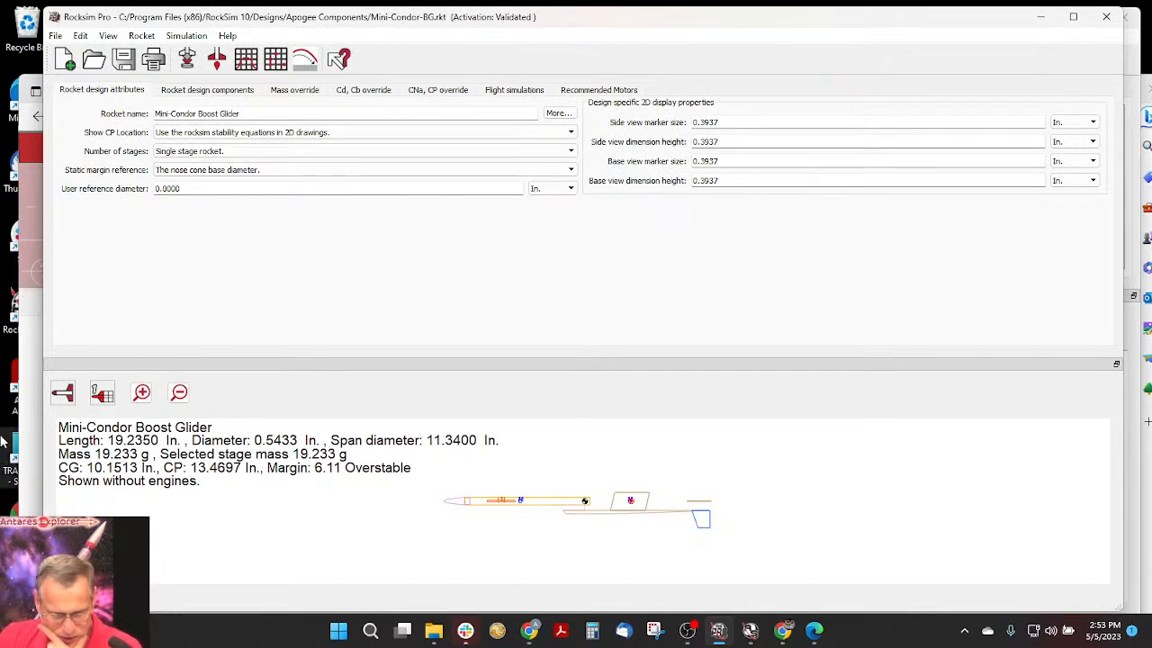
- Show the boost glider in 3D and examine it enlarged at an angle, with wing and tail in view
left_click(59, 396)
left_click(70, 489)
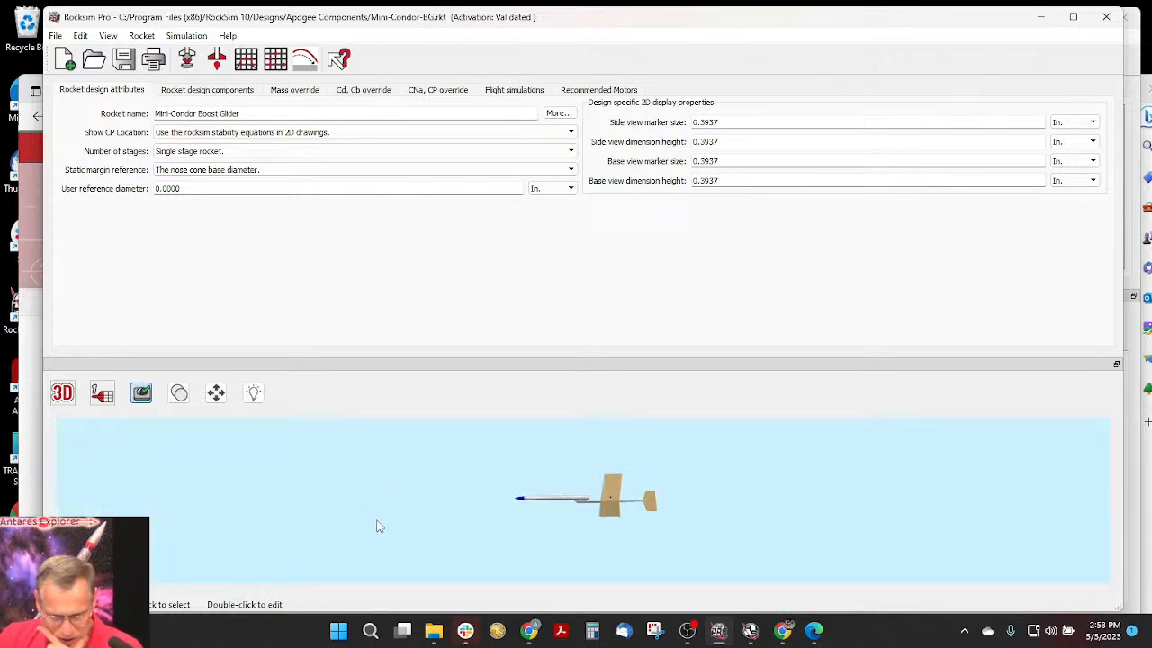
scroll(523, 454, "up", 5)
left_click_drag(606, 484, 658, 511)
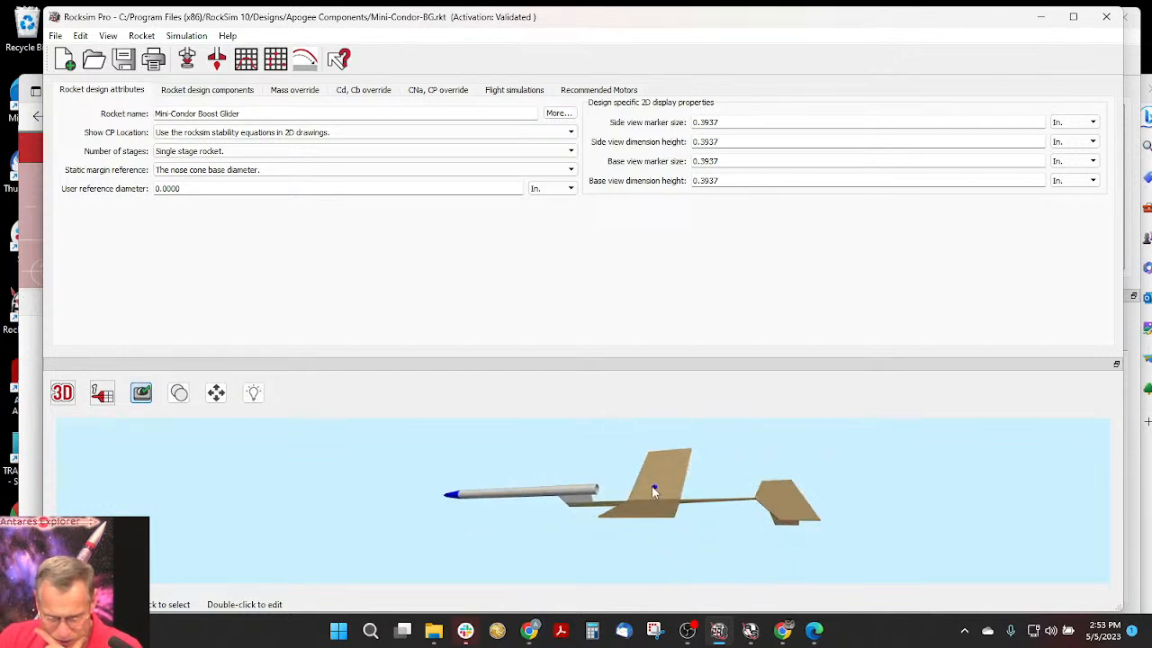
- Show the glider's component tree, highlight the Dihedral Support and the Pod Attachment Pylon in the 3D model, and clear the highlighting
left_click(200, 92)
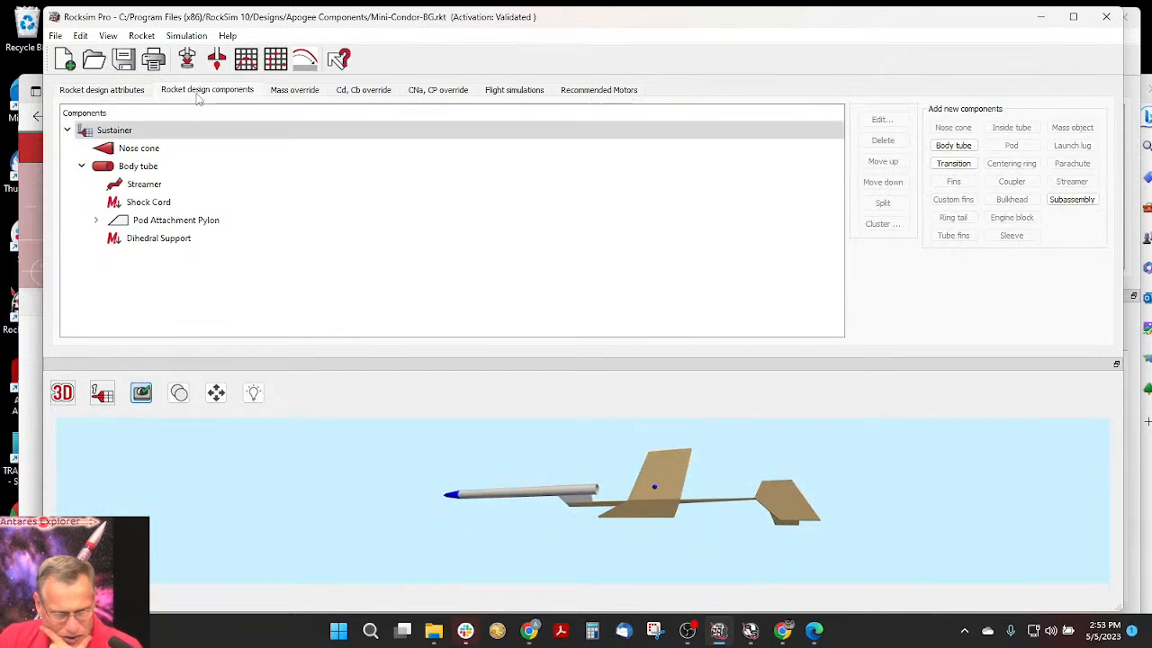
left_click(129, 240)
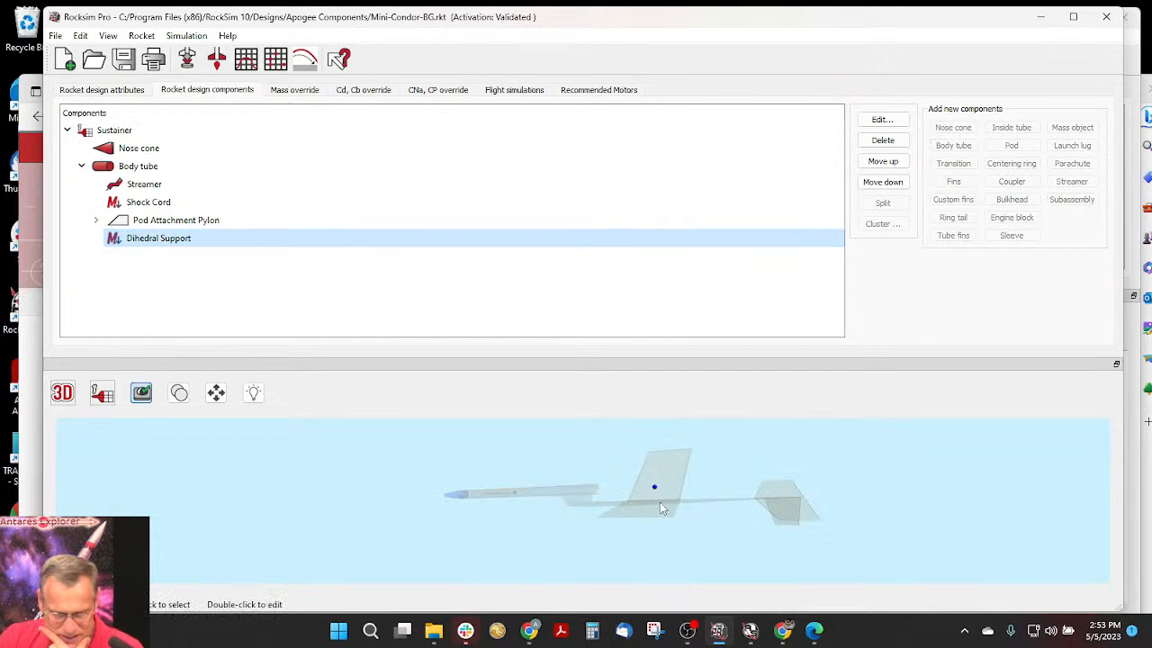
left_click(148, 220)
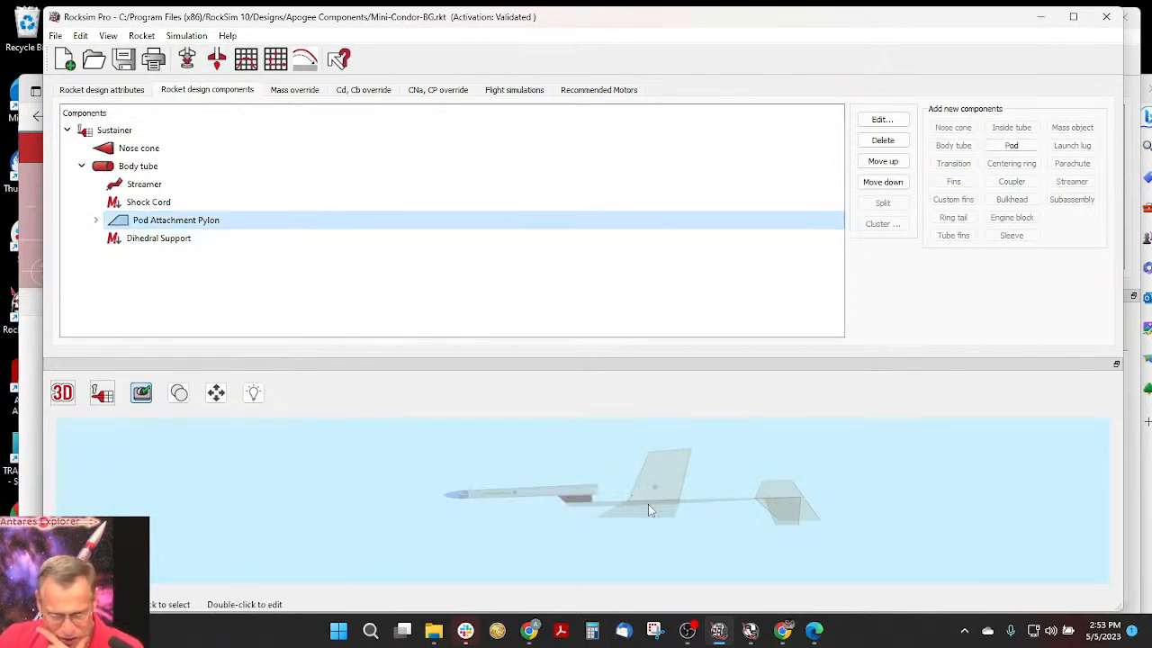
left_click(561, 463)
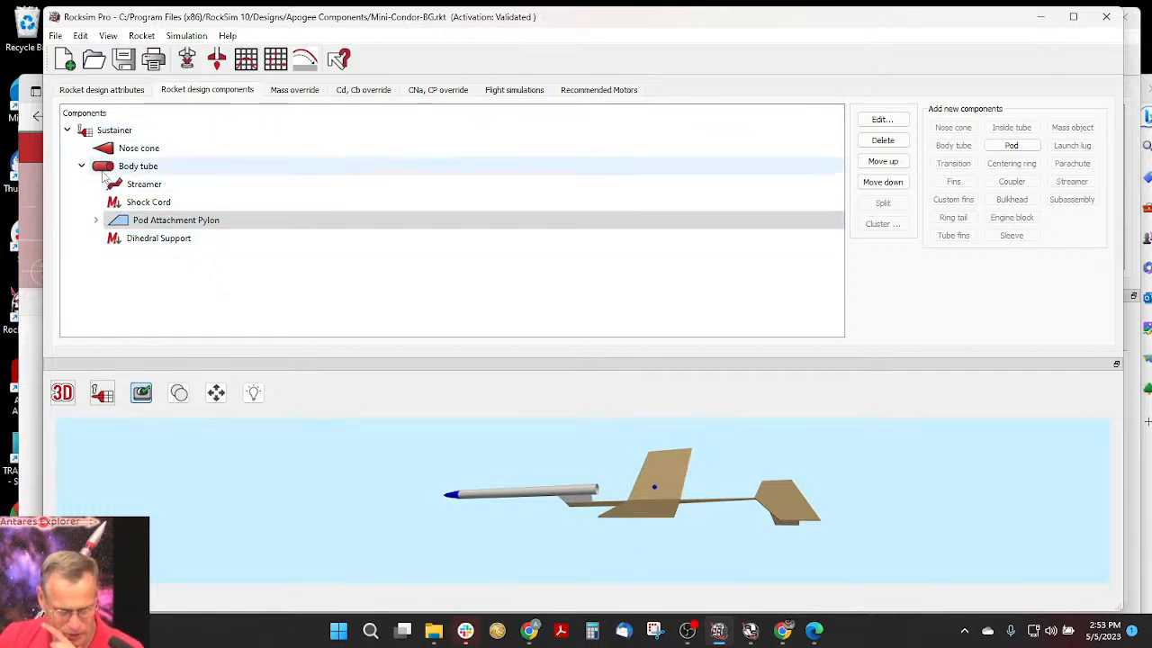
- Expand the Pod Attachment Pylon and its Glider Hook Pod in the component tree, and highlight the Glider Boom in the 3D model
left_click(96, 220)
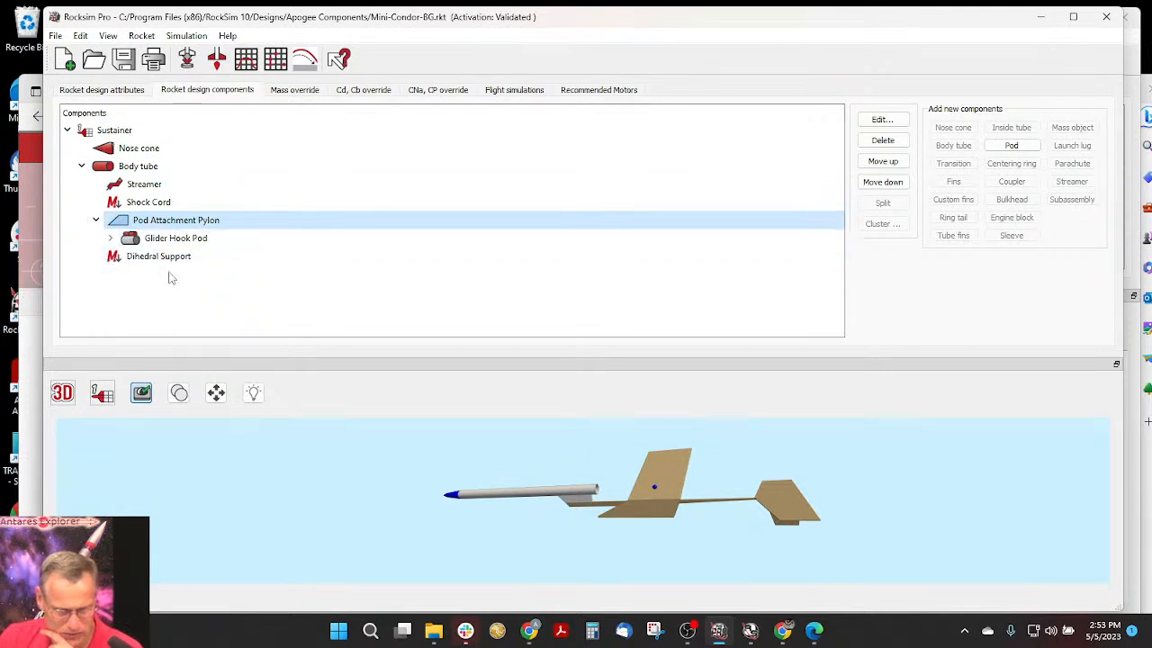
left_click(110, 237)
left_click(110, 237)
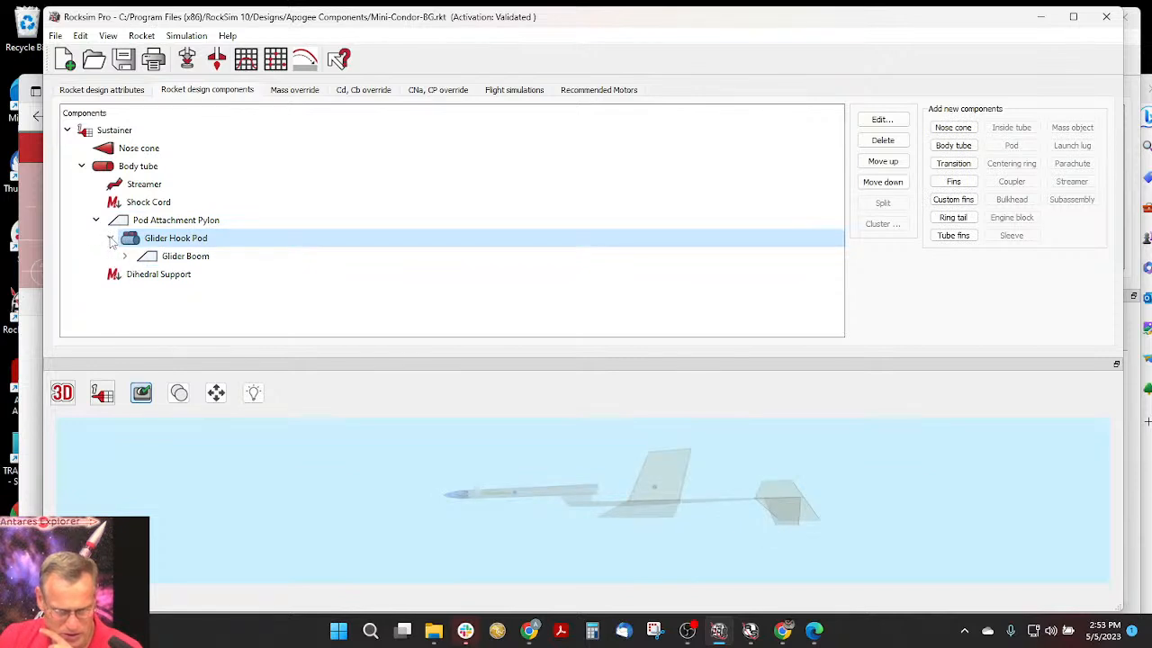
left_click(110, 239)
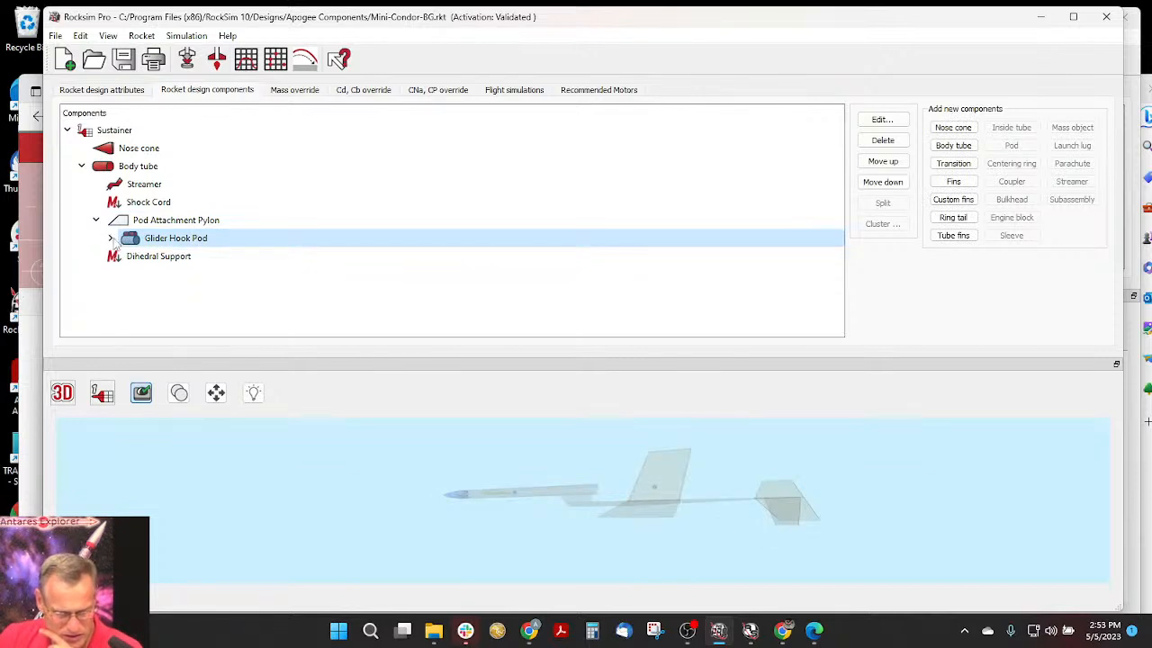
left_click(111, 239)
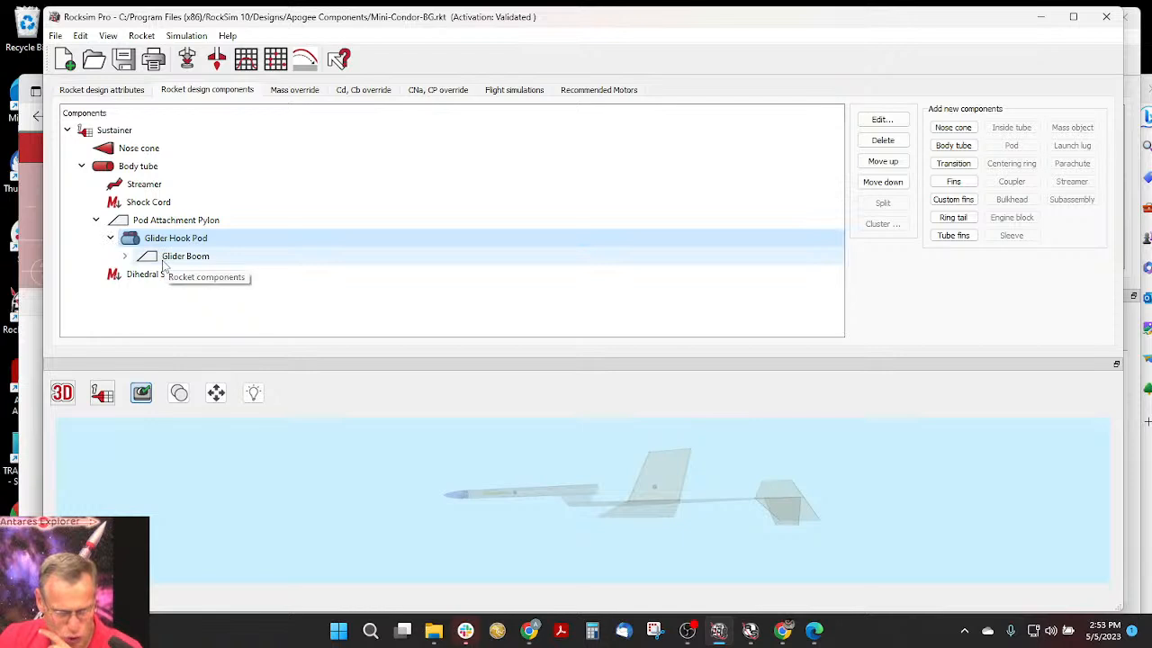
left_click(144, 258)
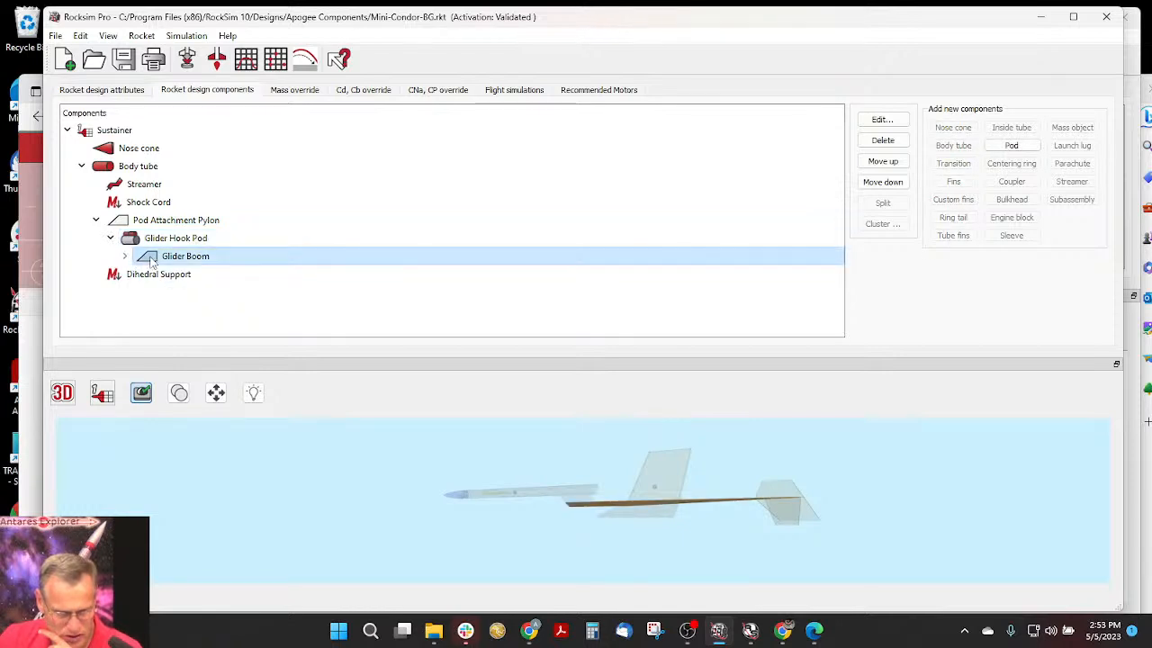
- Open the A3T-4 flight simulation's properties and inspect the enlarged base view of the rocket and the flight events
left_click(96, 221)
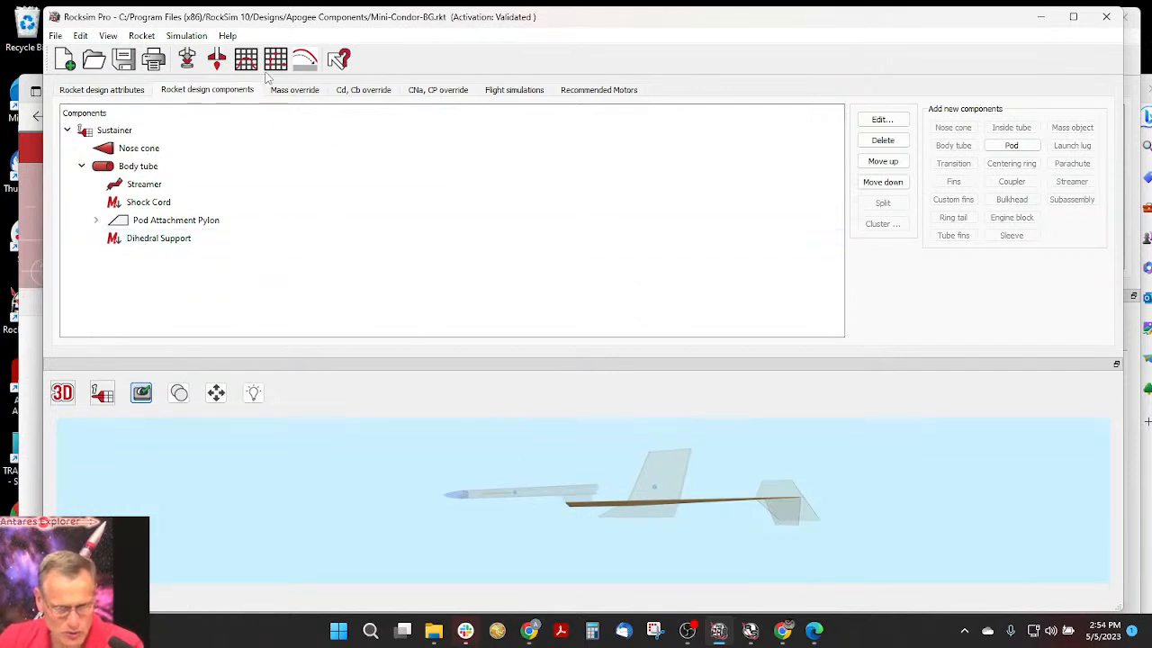
left_click(520, 93)
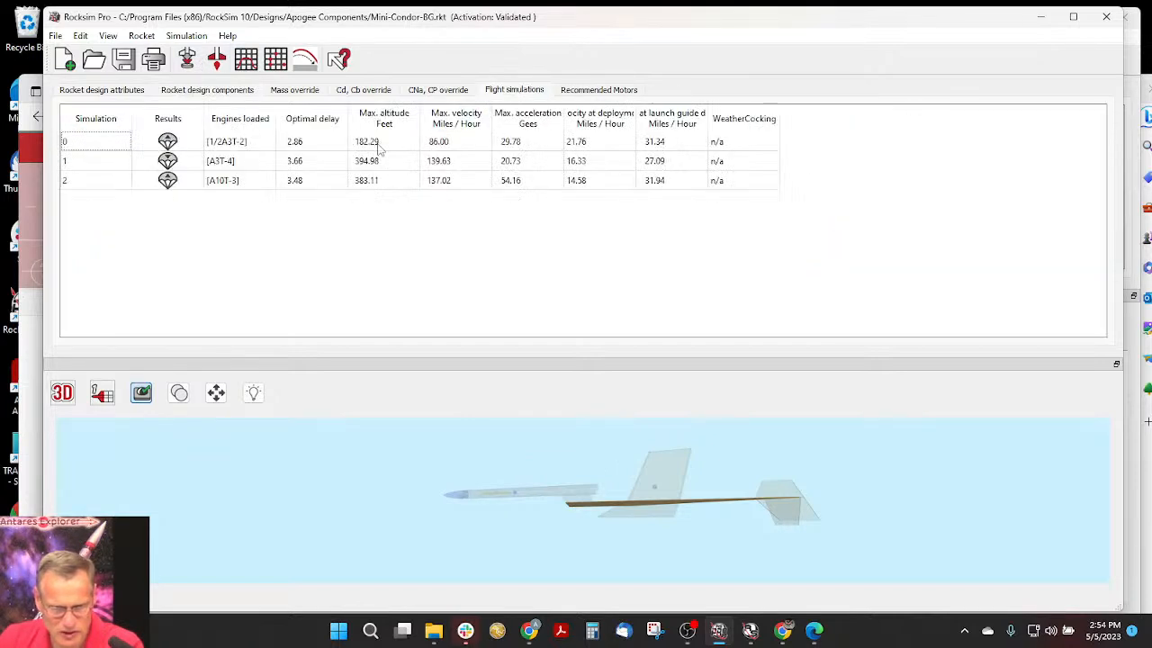
left_click(225, 169)
right_click(225, 168)
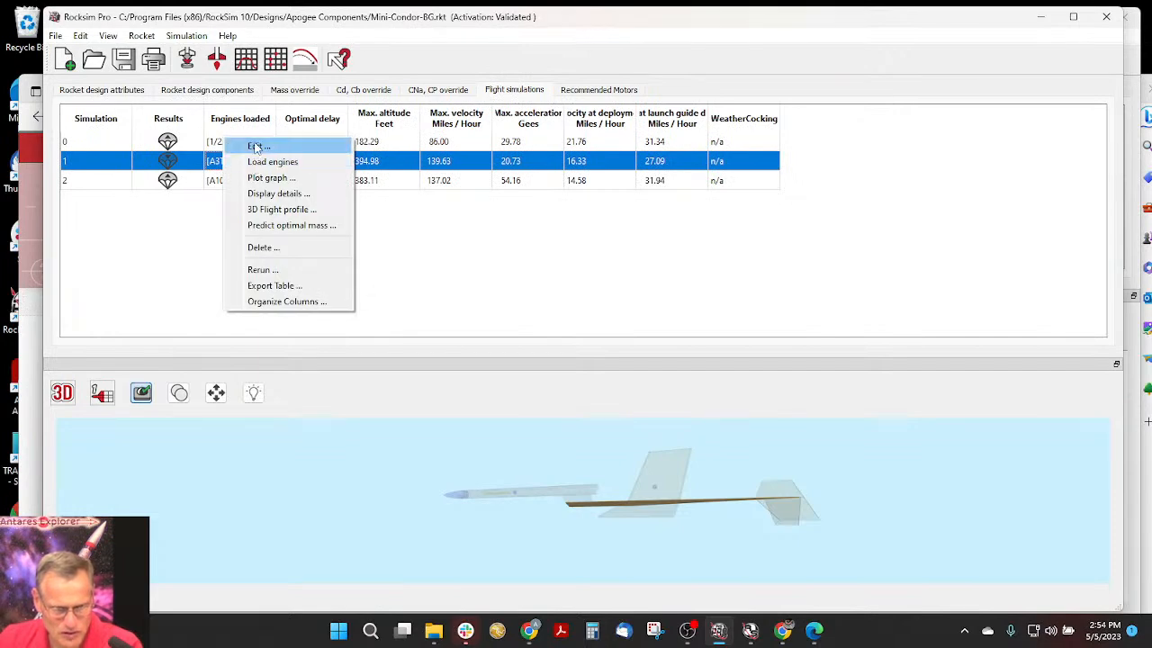
left_click(257, 146)
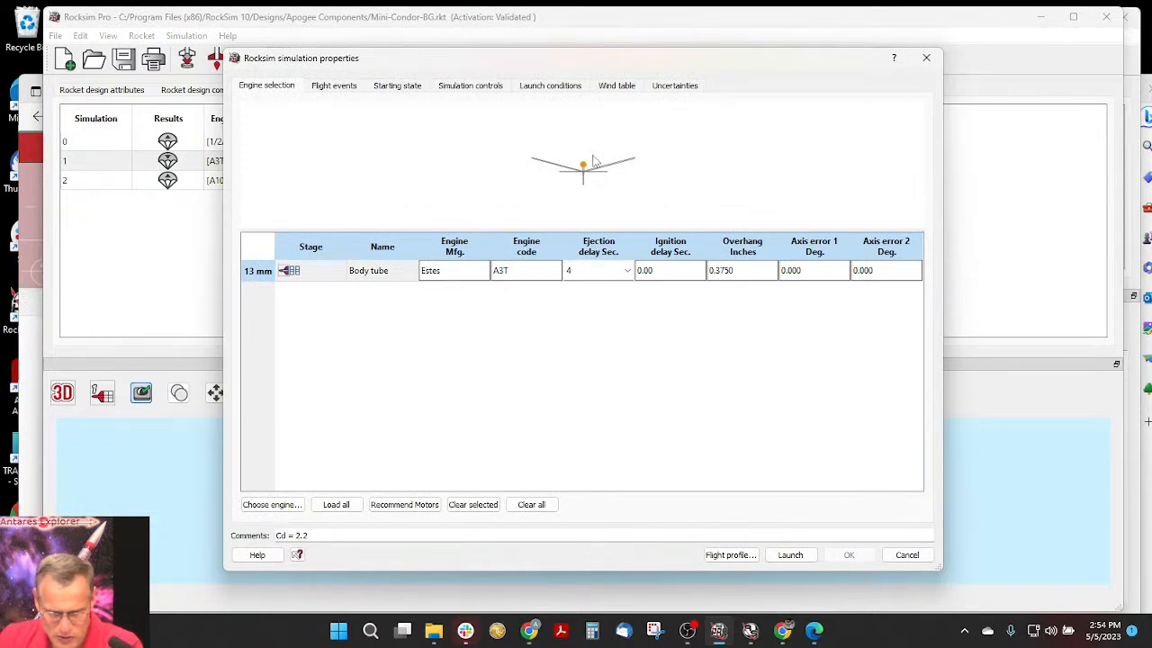
scroll(600, 181, "up", 3)
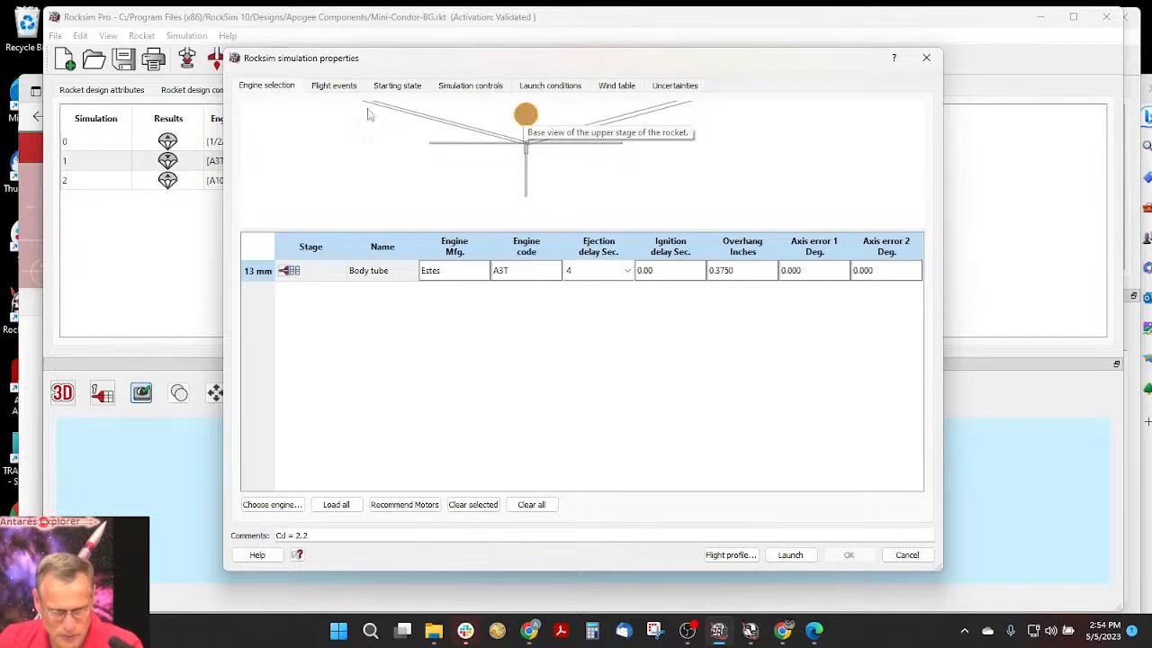
left_click(334, 85)
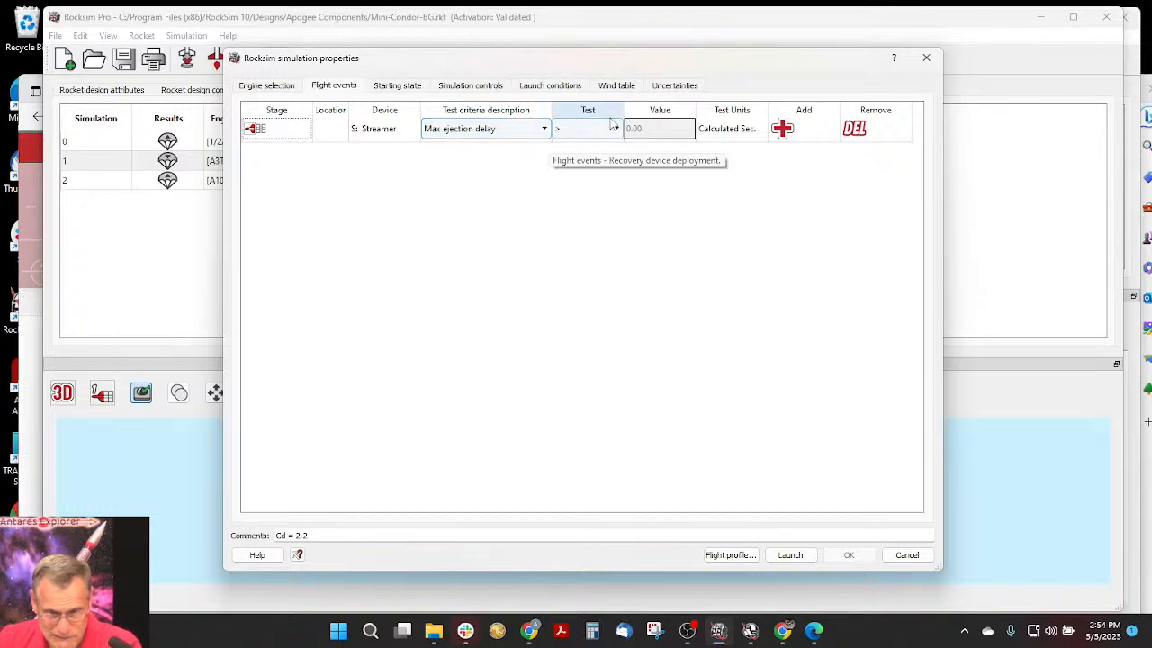
- Set the simulation's launch guide length to 36 in. in its starting state
left_click(414, 87)
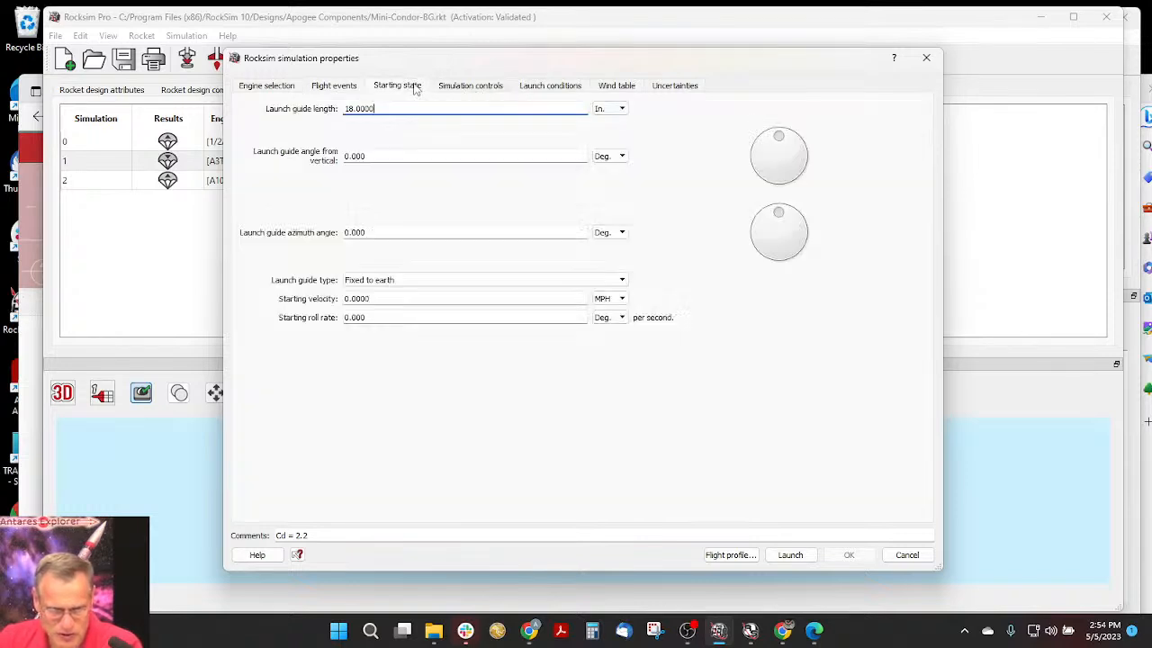
double_click(352, 108)
type("36")
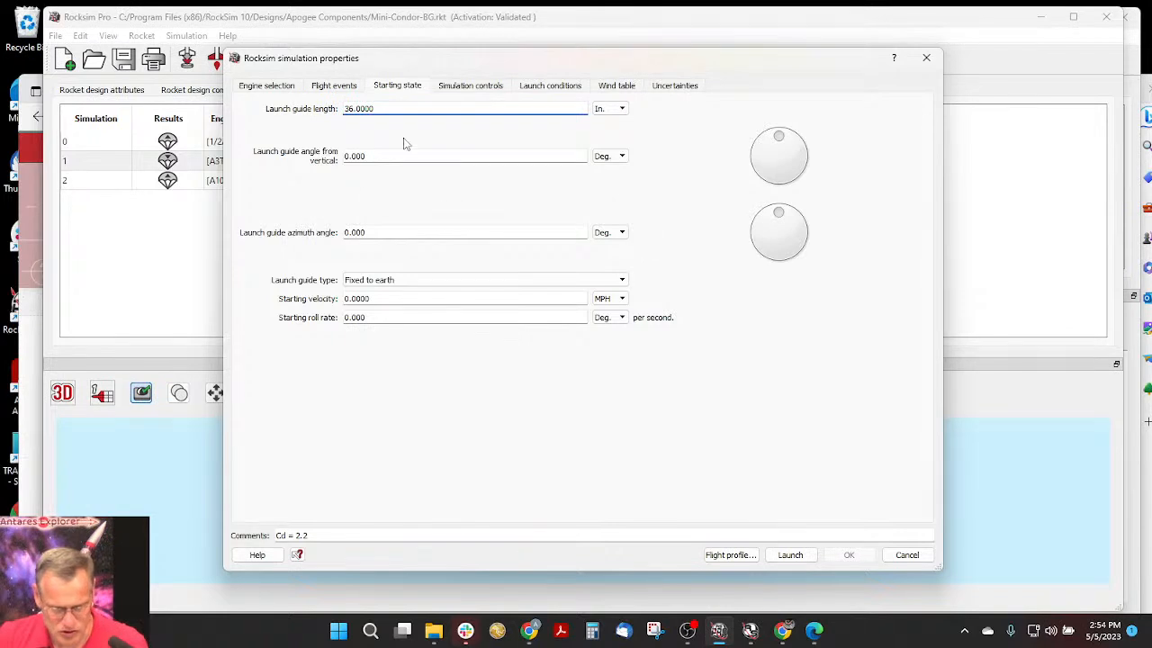
- Load Longmont Rocket Club from the launch site database as the simulation's launch site
left_click(562, 87)
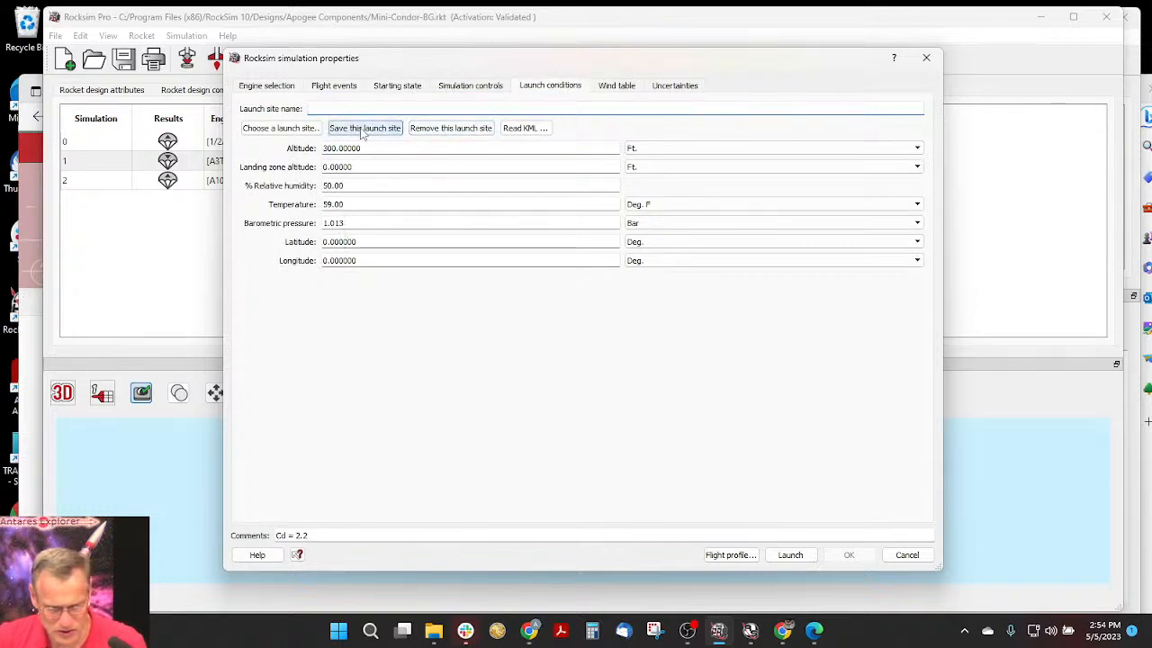
left_click(260, 131)
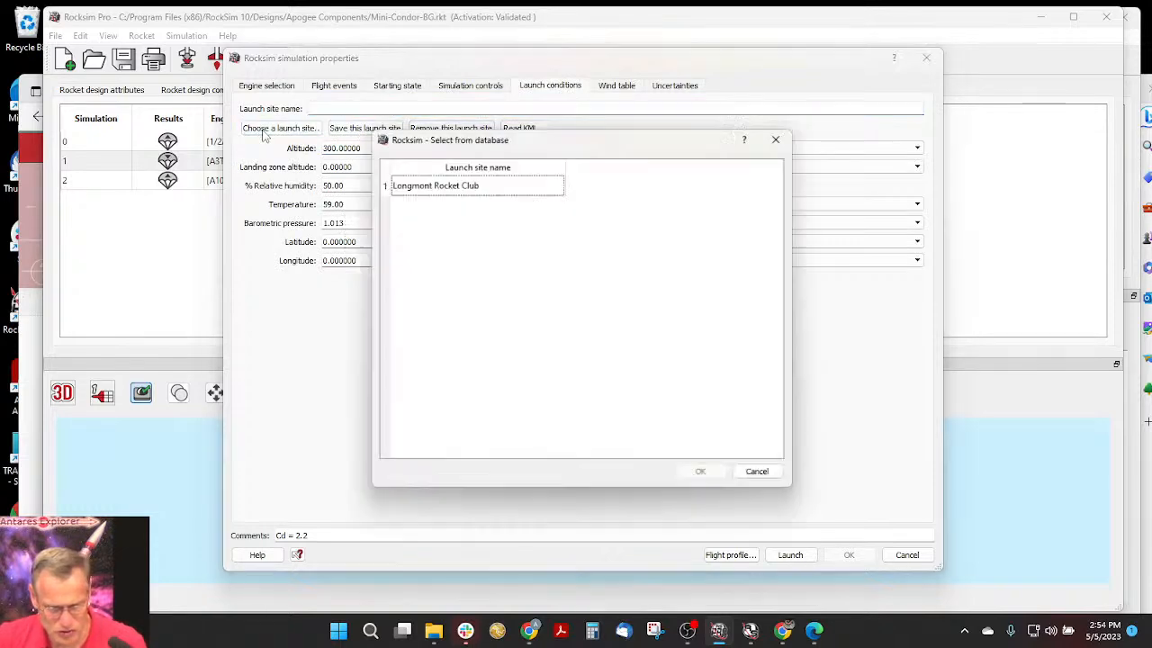
left_click(430, 184)
left_click(702, 476)
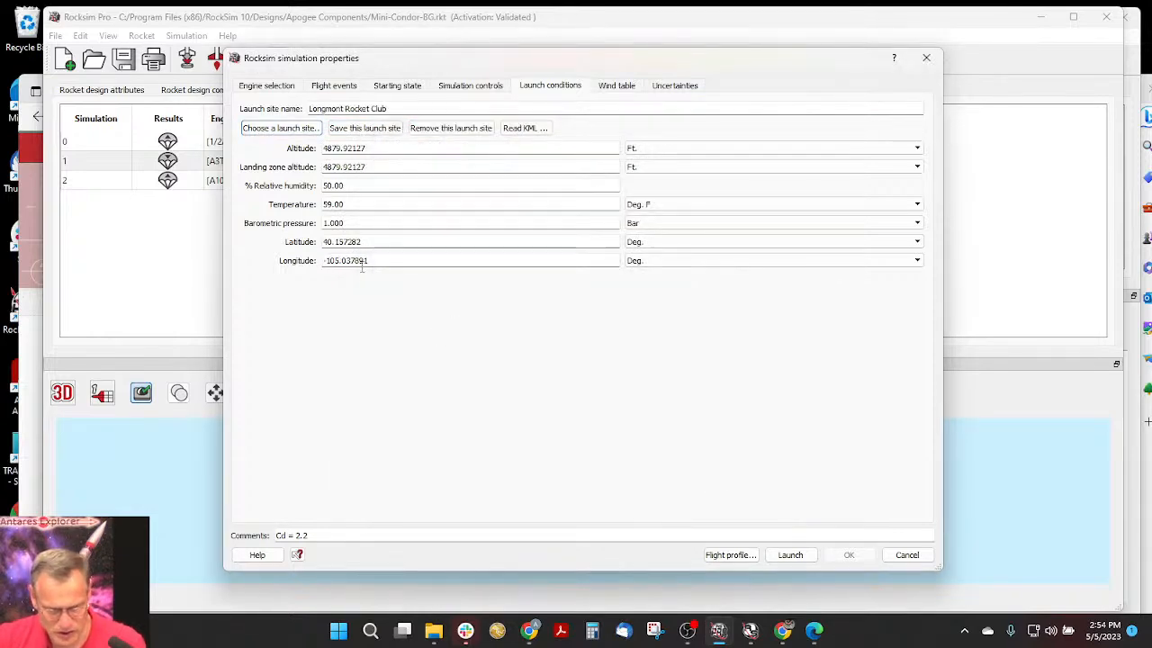
- Check the wind table, clear the simulation's comment, and run the simulation to show its 3D flight profile
left_click(618, 85)
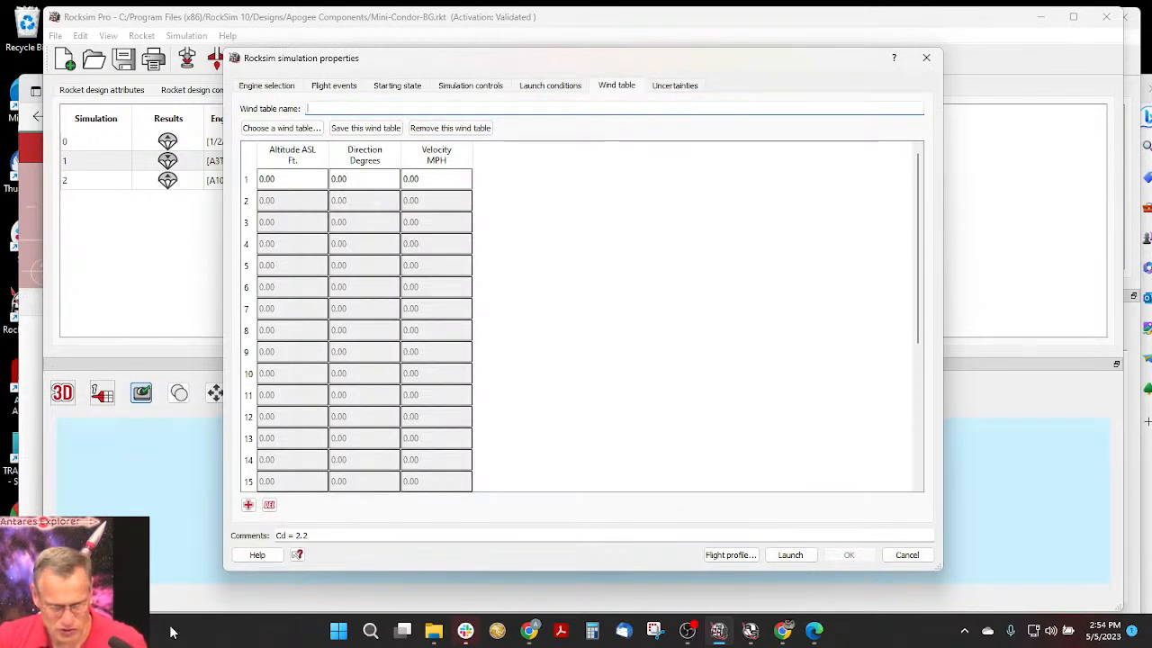
left_click(304, 536)
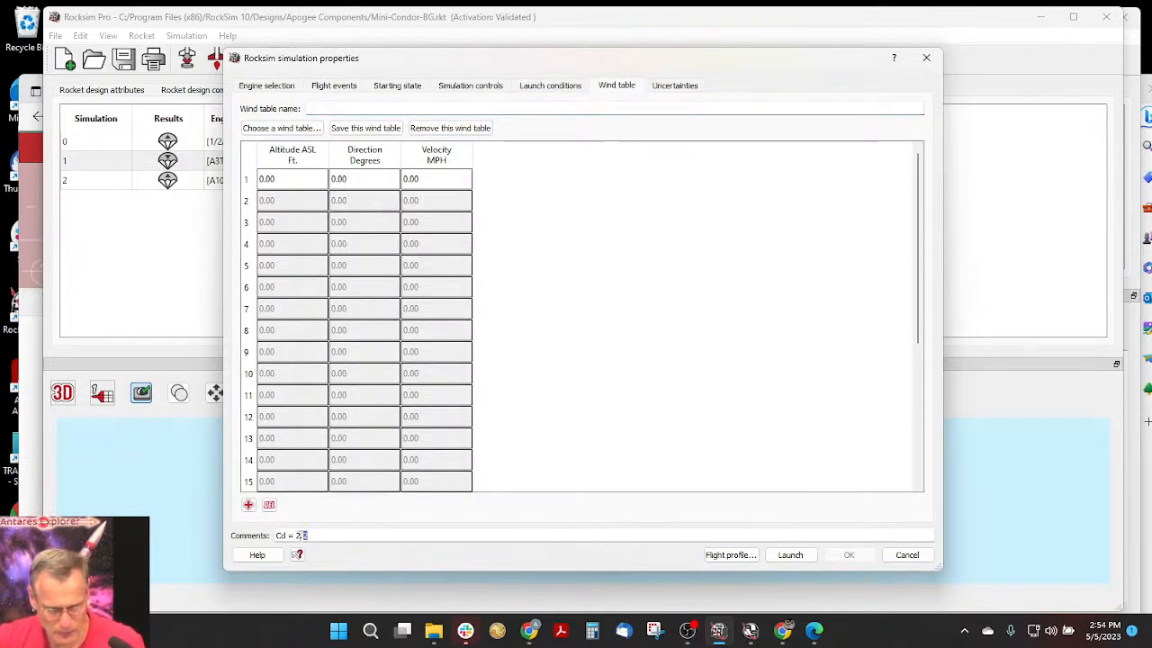
left_click_drag(304, 536, 248, 538)
key("BackSpace")
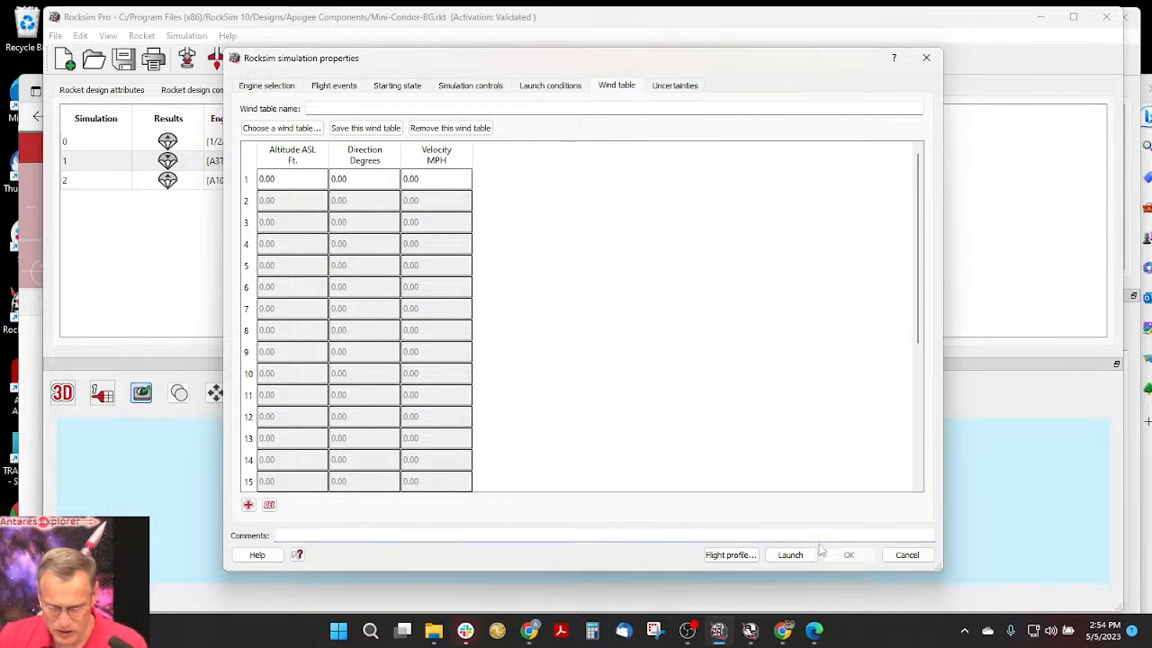
left_click(730, 557)
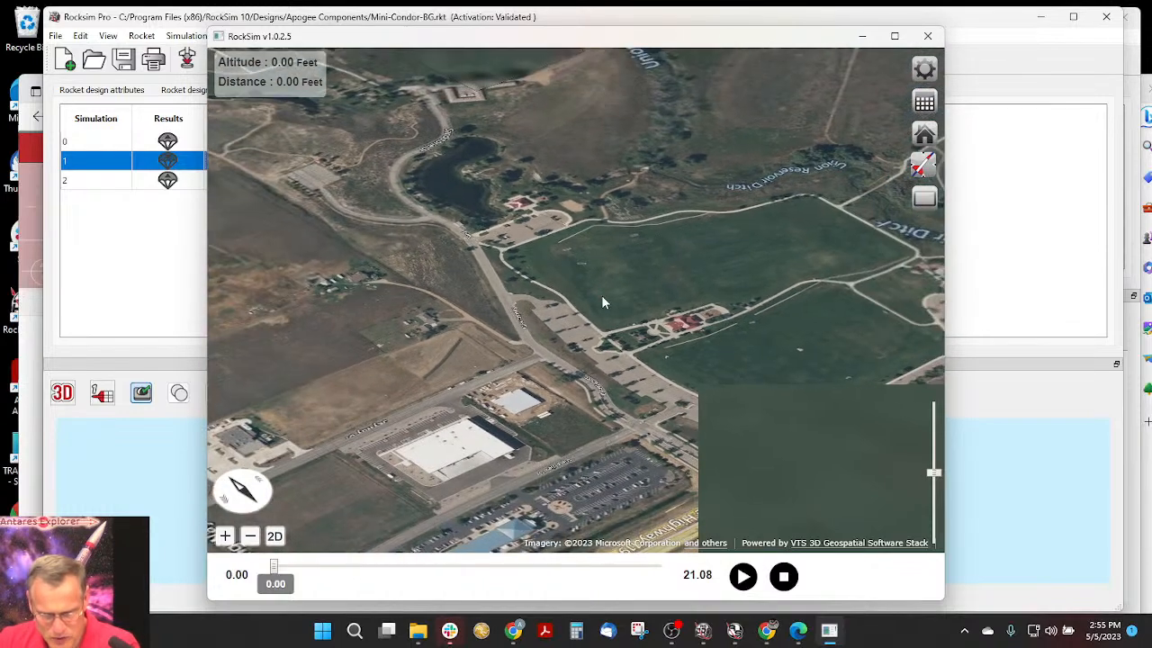
- Review the flight screen, multistage, force vector, and flame and smoke preferences, and play the flight through to its end
left_click(927, 72)
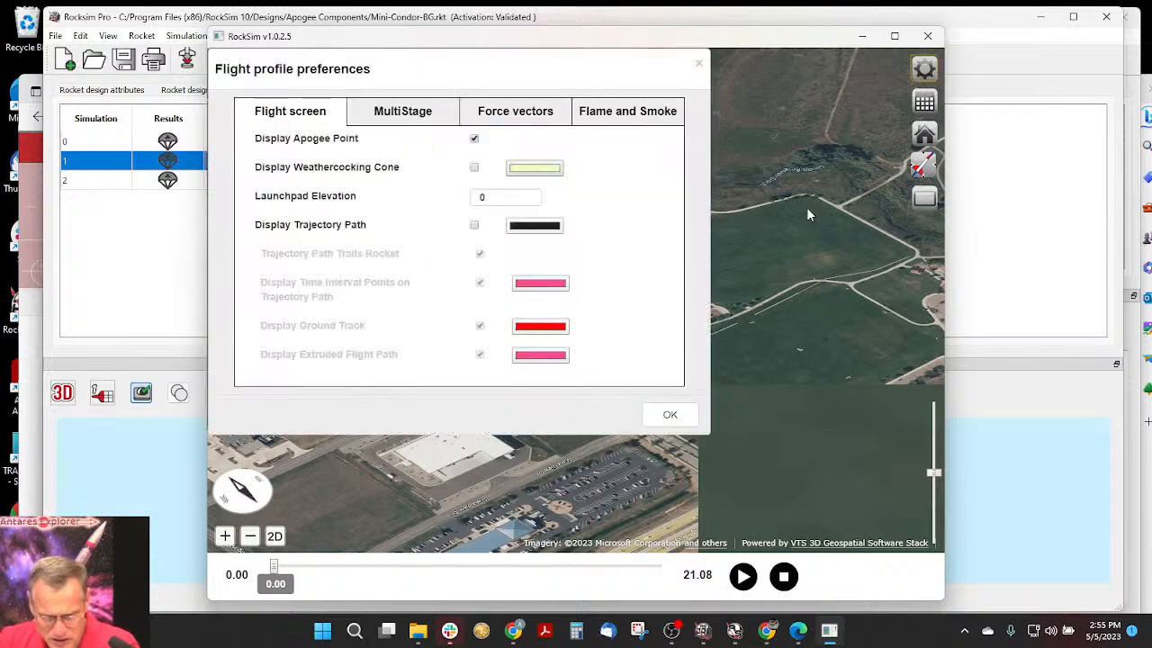
left_click(414, 110)
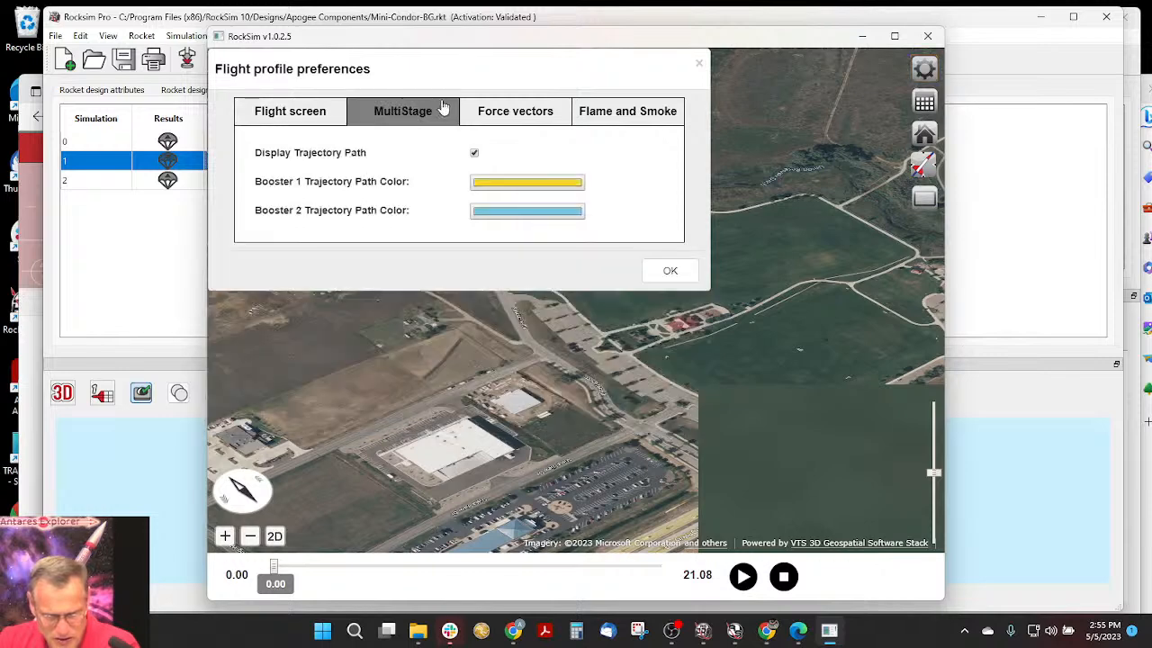
left_click(494, 106)
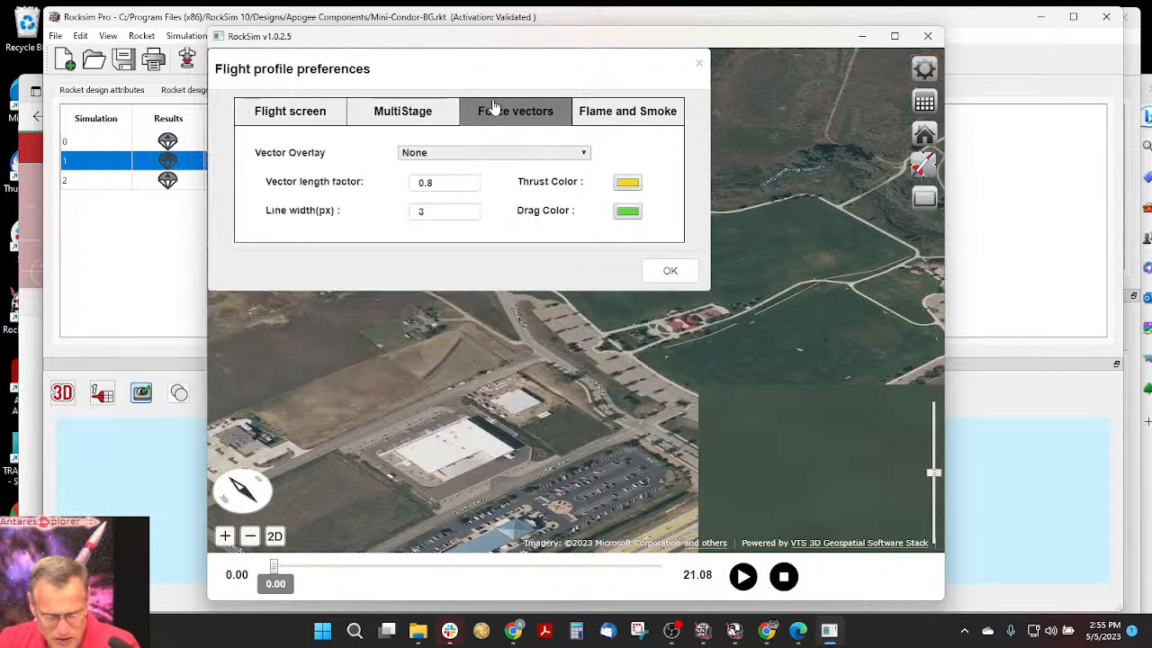
left_click(612, 112)
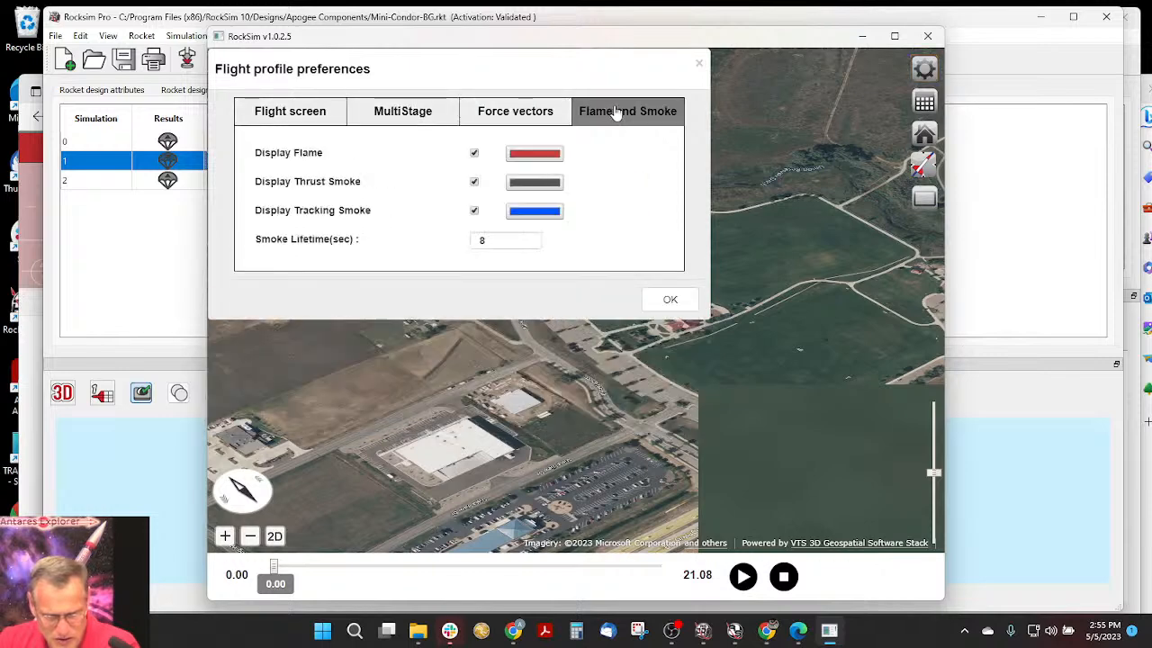
left_click(670, 301)
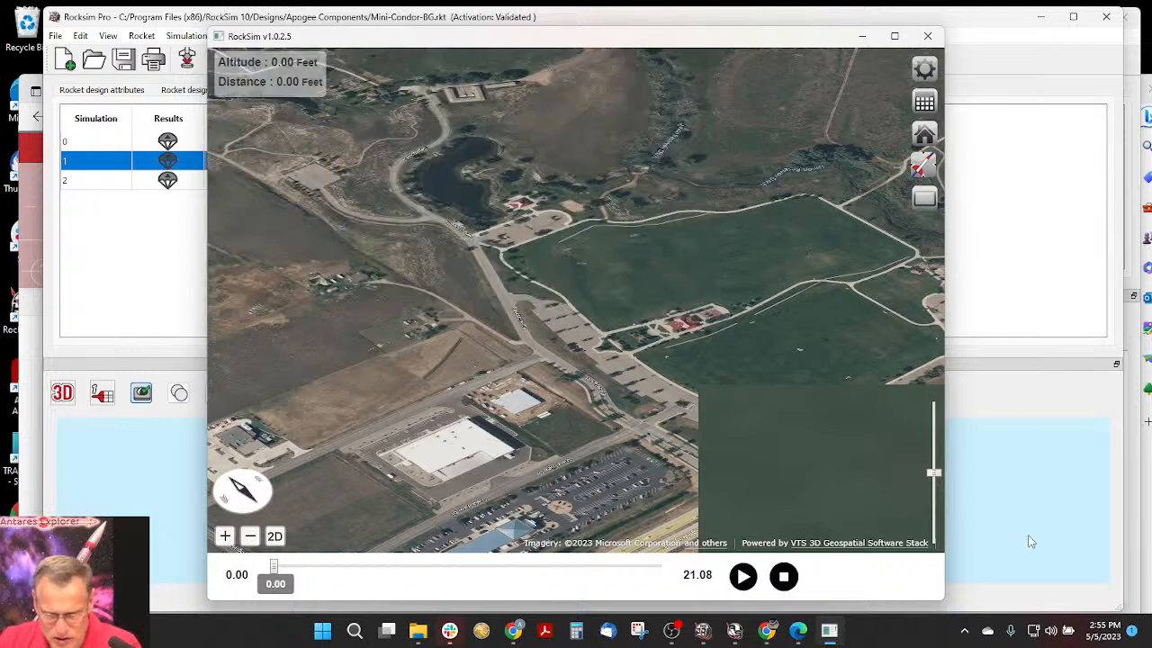
left_click(742, 576)
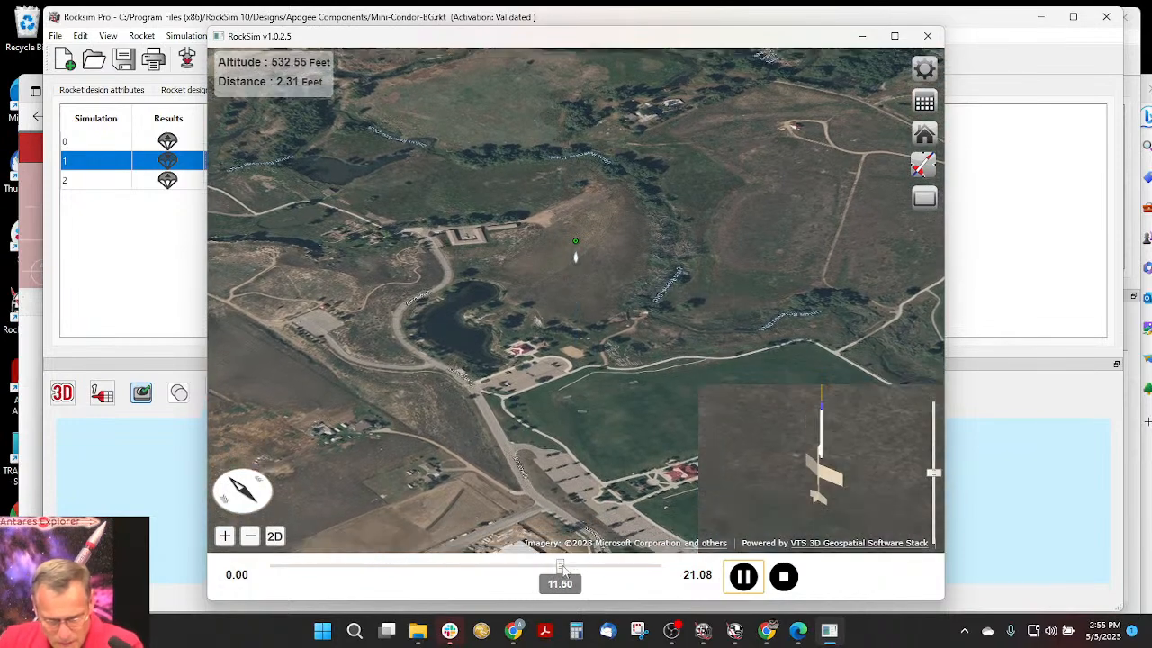
left_click_drag(565, 568, 661, 567)
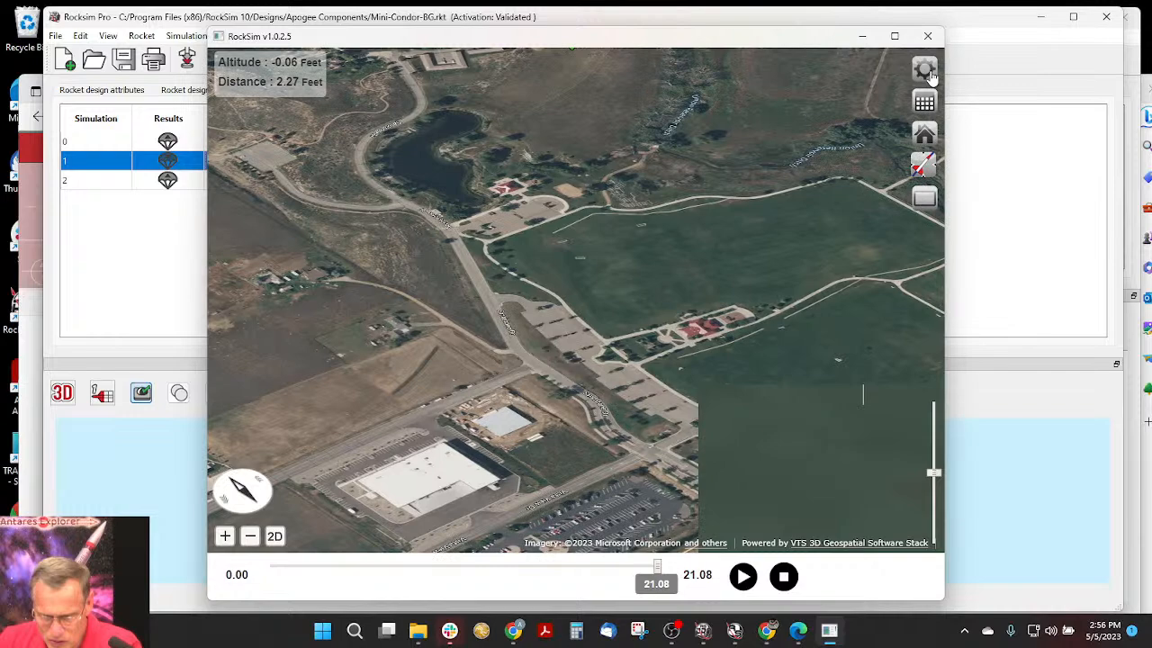
- Turn on the trajectory path display in the flight profile and set its color to green #00ff7f
left_click(929, 72)
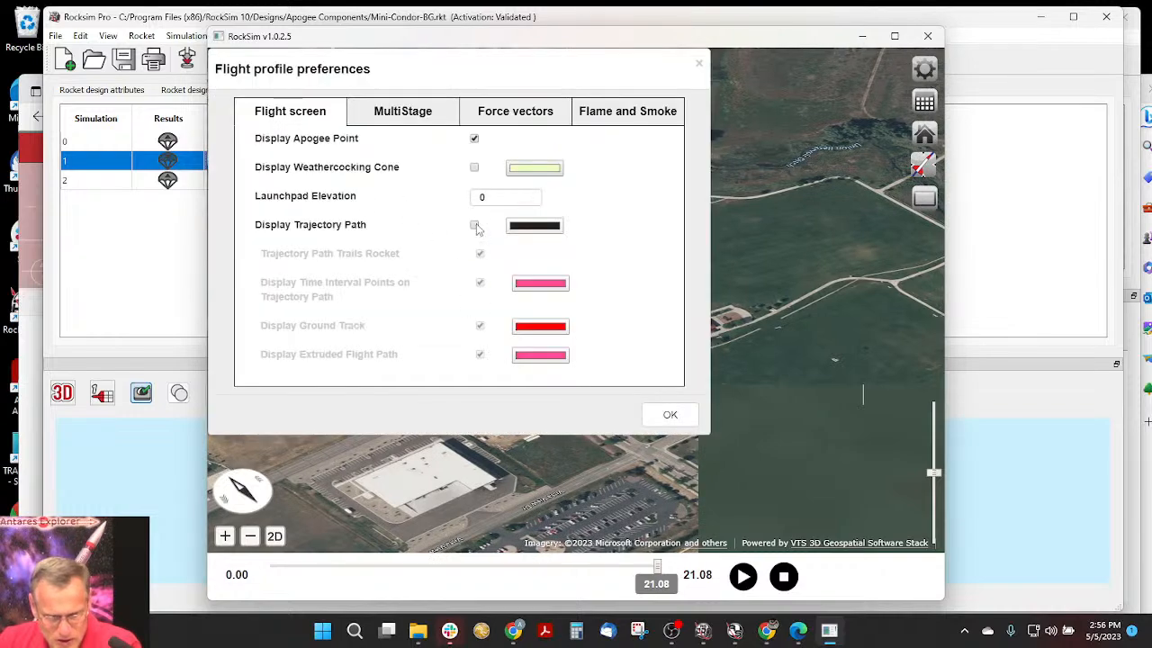
left_click(474, 225)
left_click(531, 230)
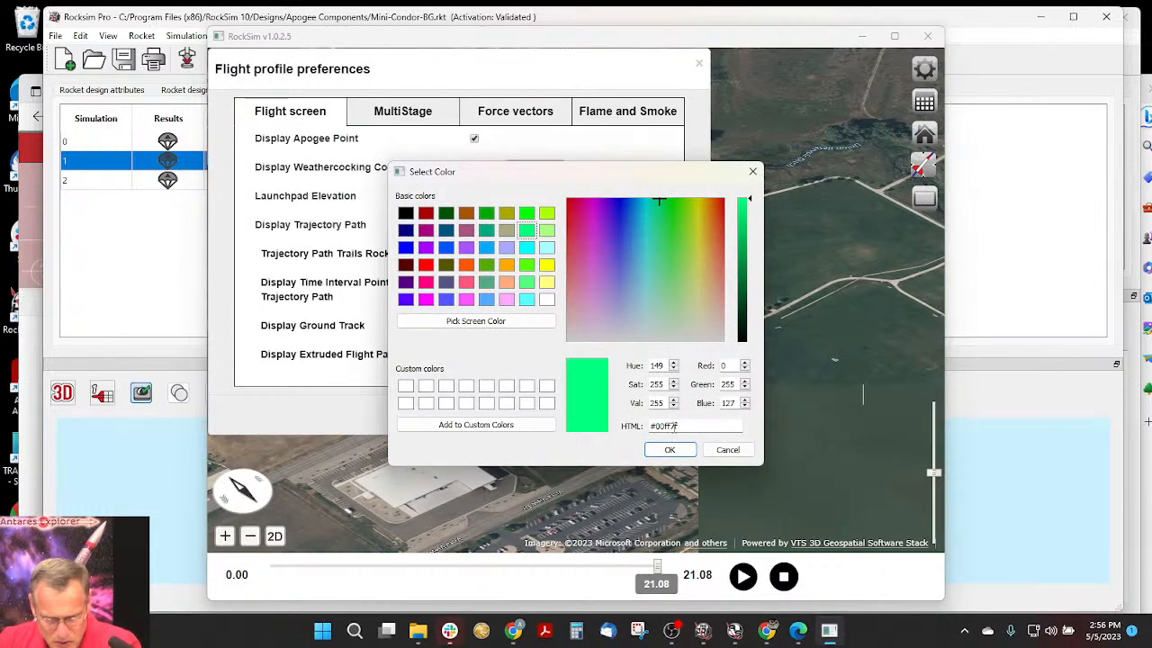
left_click(691, 450)
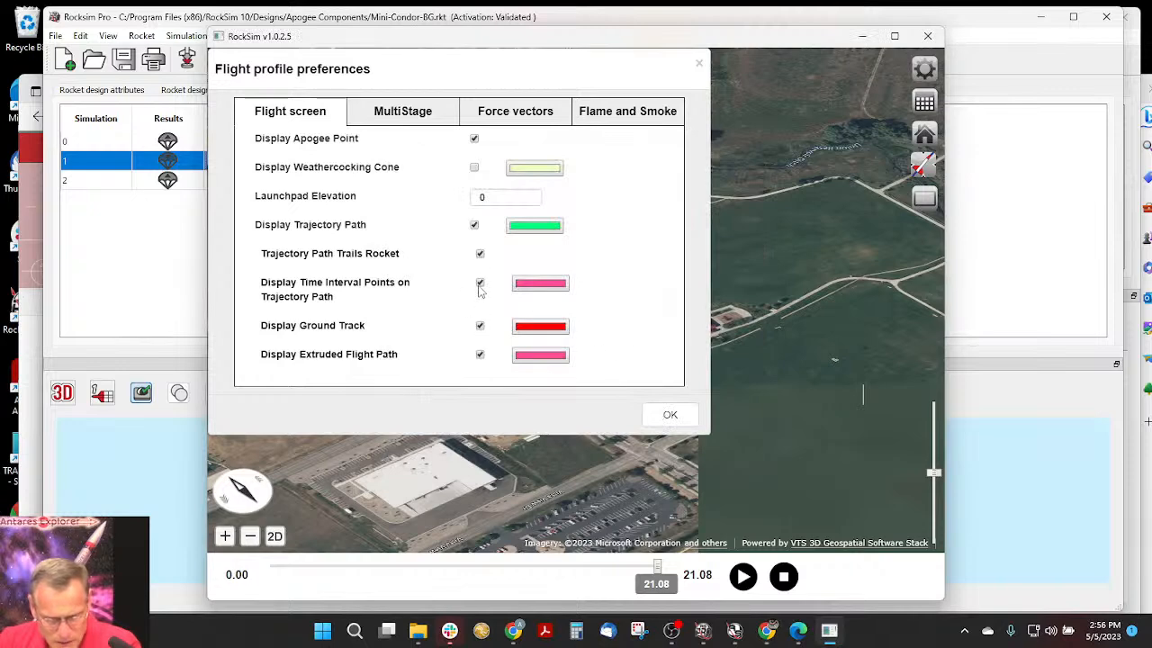
left_click(670, 414)
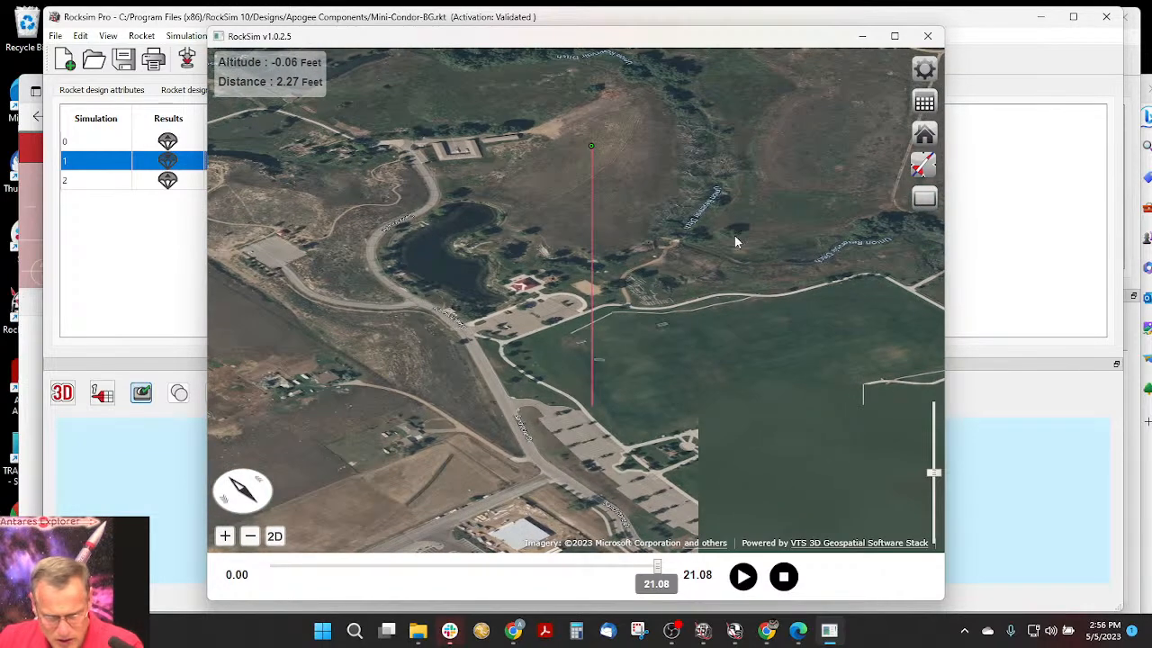
- Close the flight profile and expand the Pod Attachment Pylon and Glider Boom in the component tree to examine the wing and tail attachments
left_click(928, 37)
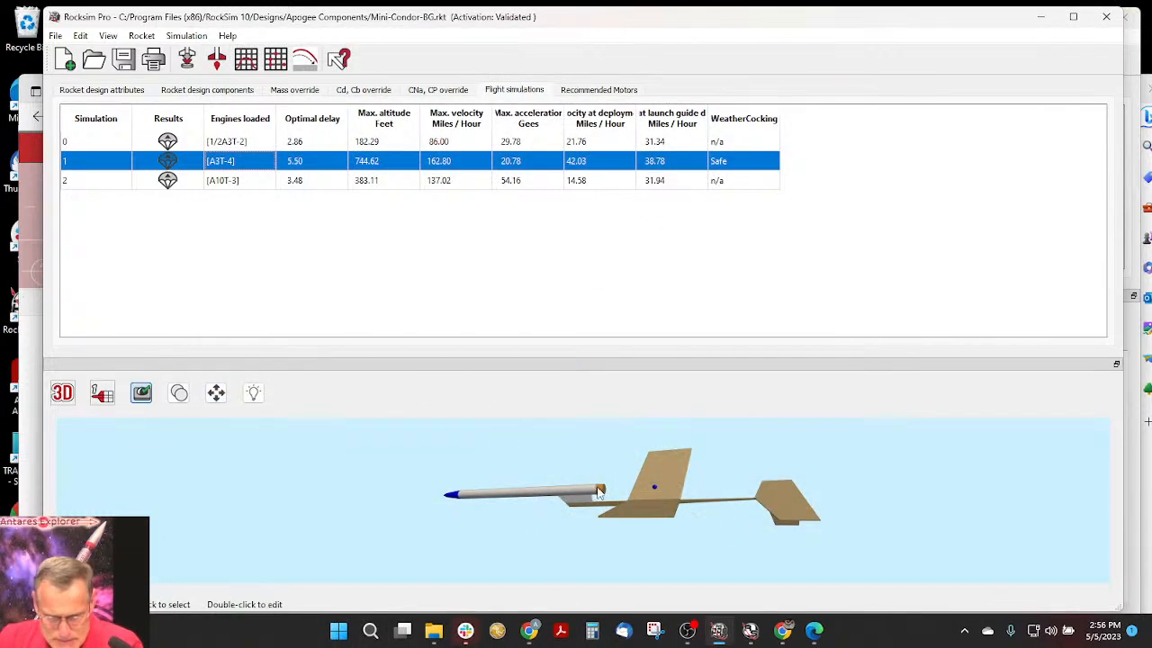
left_click(236, 91)
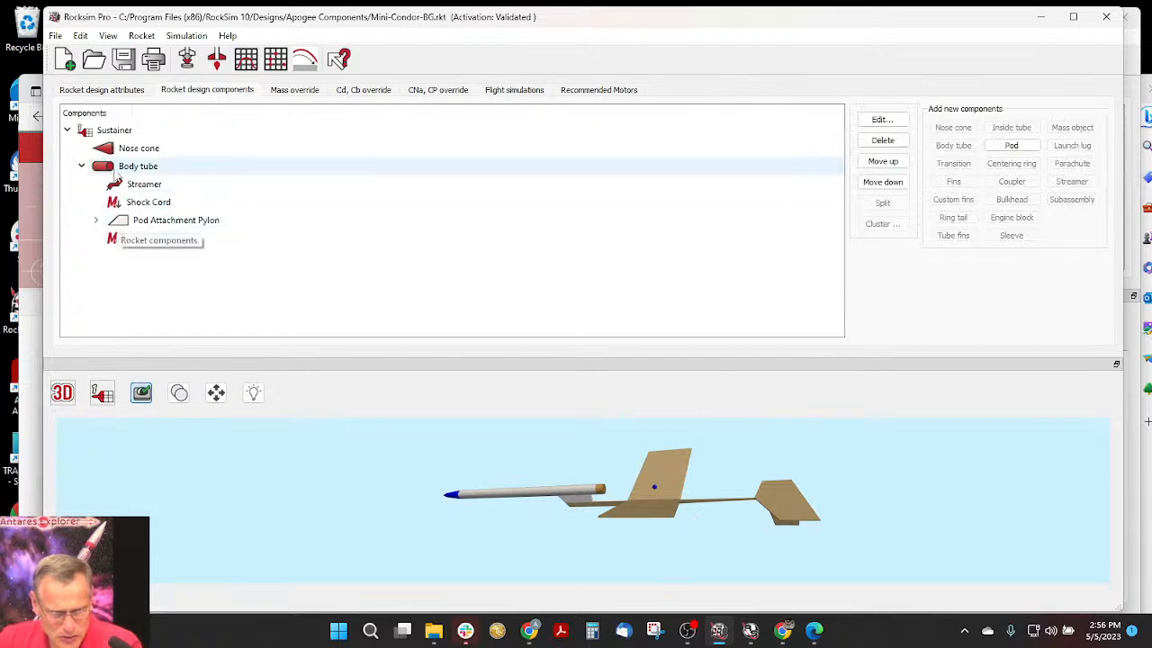
left_click(96, 223)
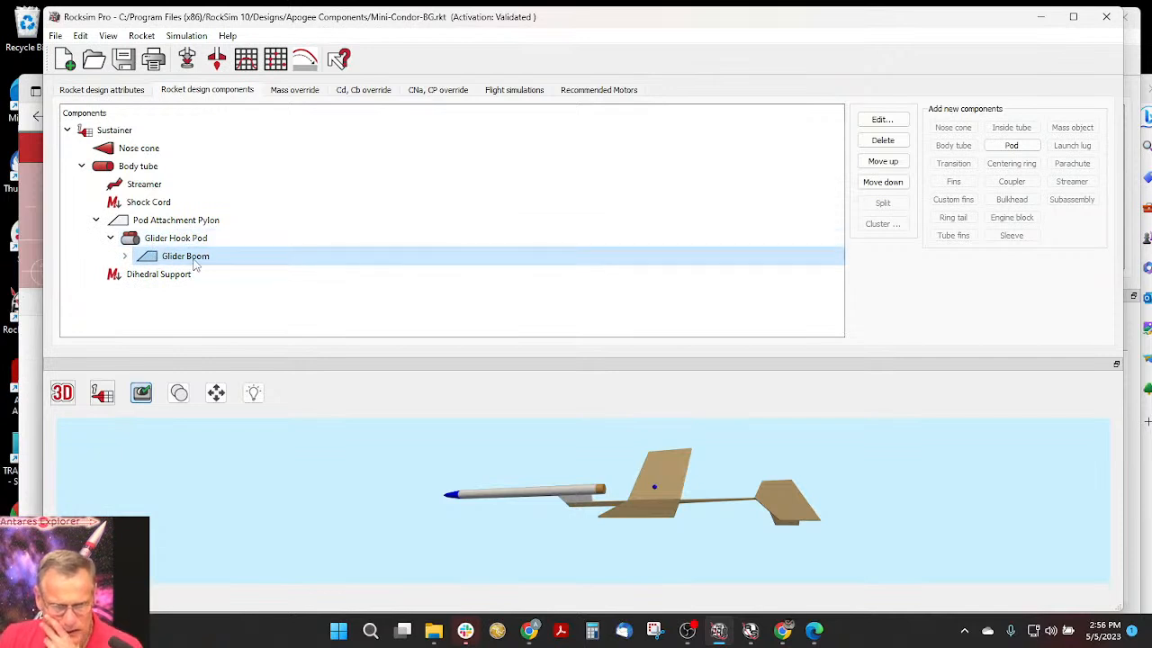
left_click(125, 257)
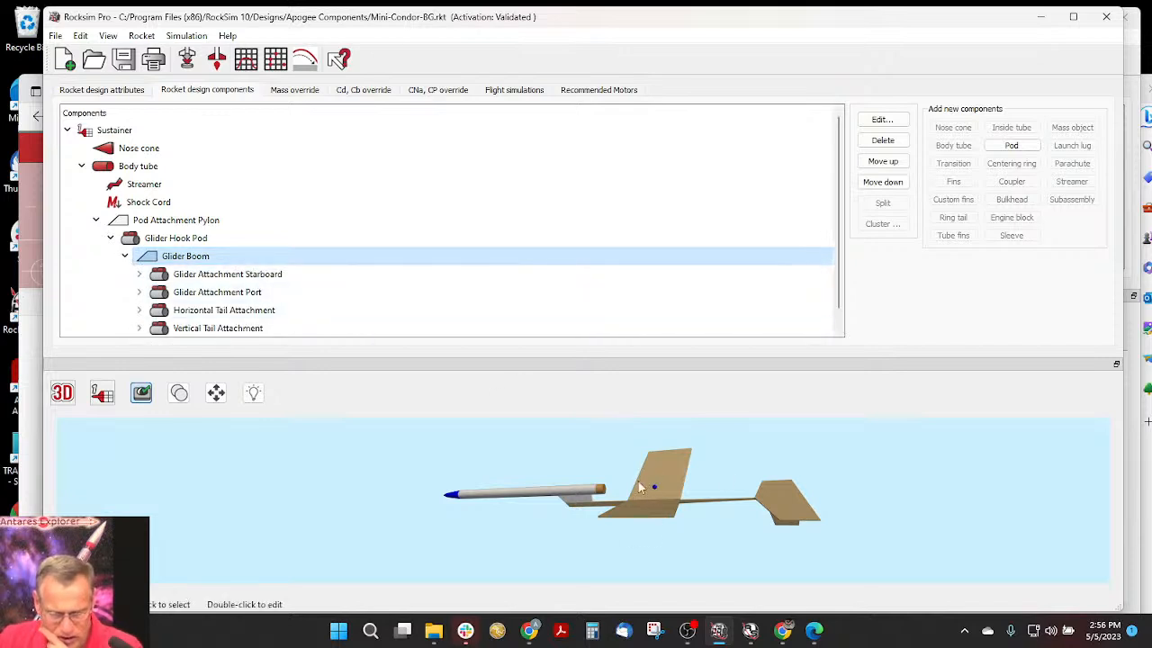
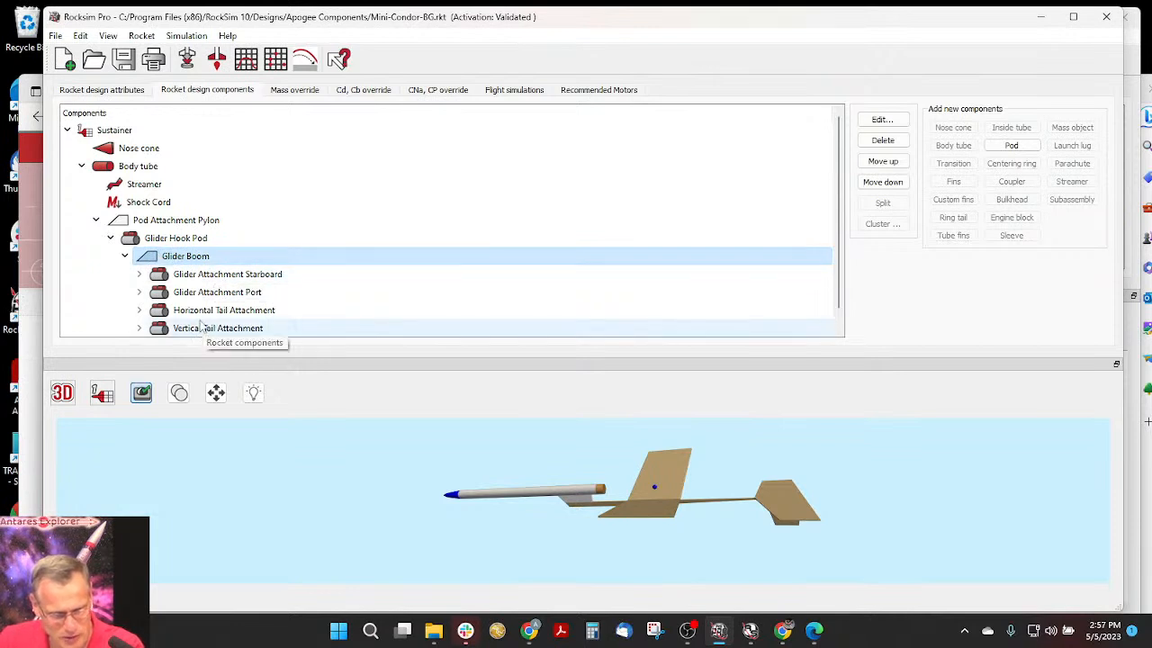
- Expand the wing and tail attachments under the Glider Boom to examine their fins, and collapse them again
scroll(144, 297, "down", 1)
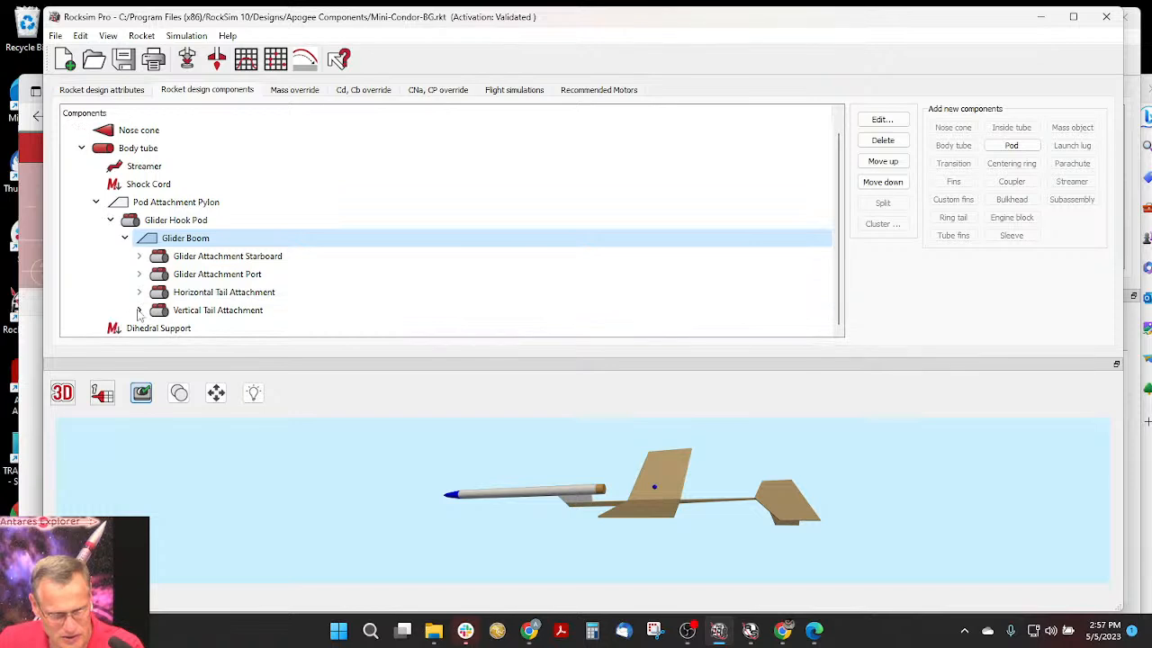
left_click(139, 292)
left_click(138, 273)
left_click(139, 255)
left_click(139, 256)
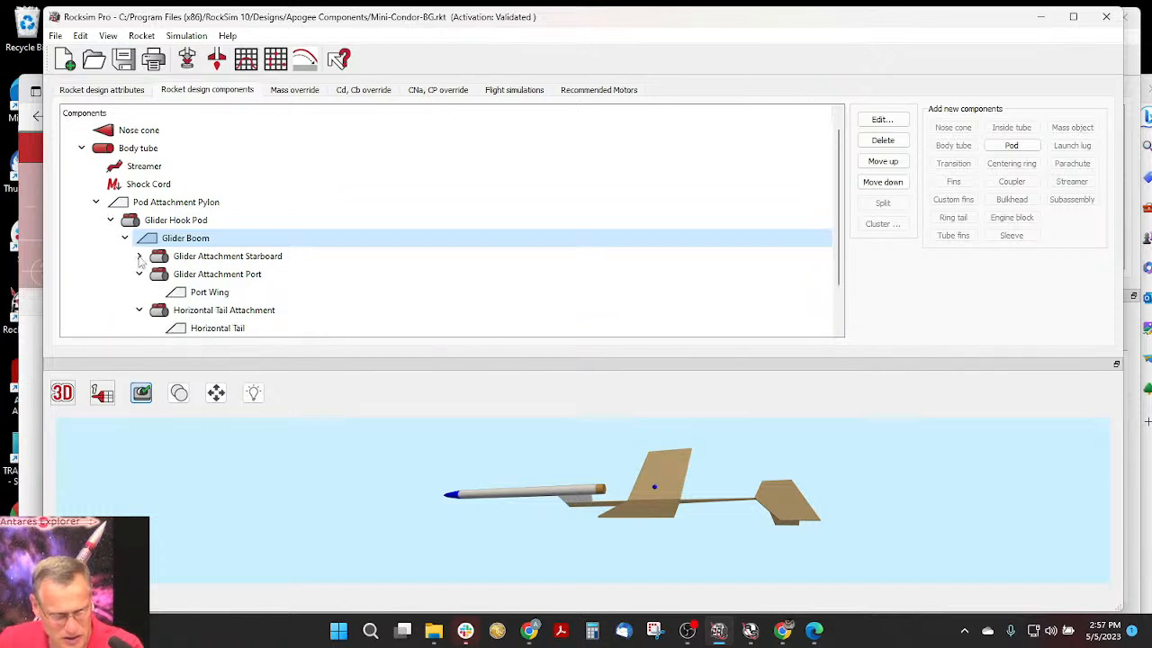
left_click(139, 273)
left_click(138, 292)
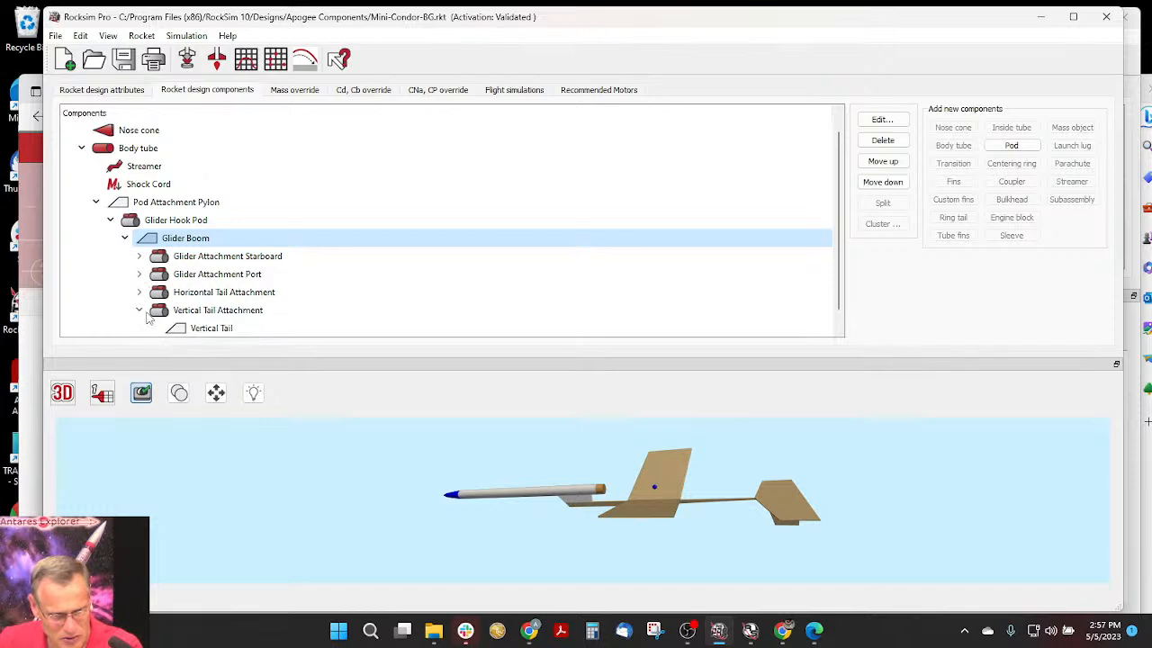
left_click(140, 311)
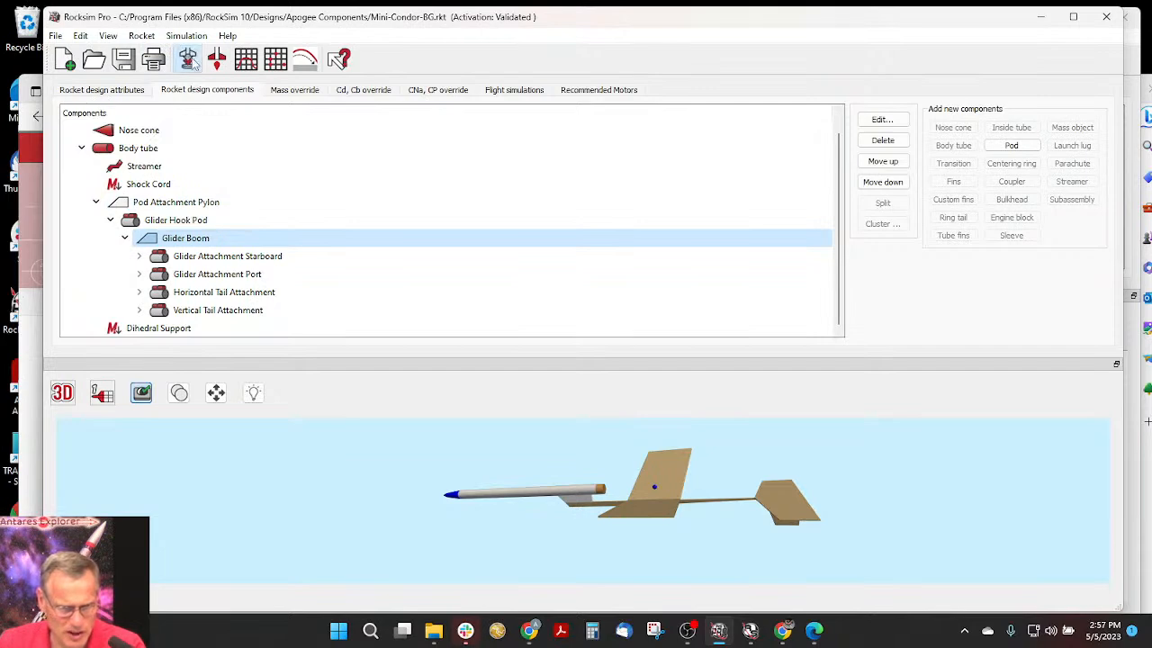
- In the simulation's wind table, set the wind velocity to 4 MPH at both the 0 and 40000 ft altitudes
left_click(189, 60)
left_click(616, 87)
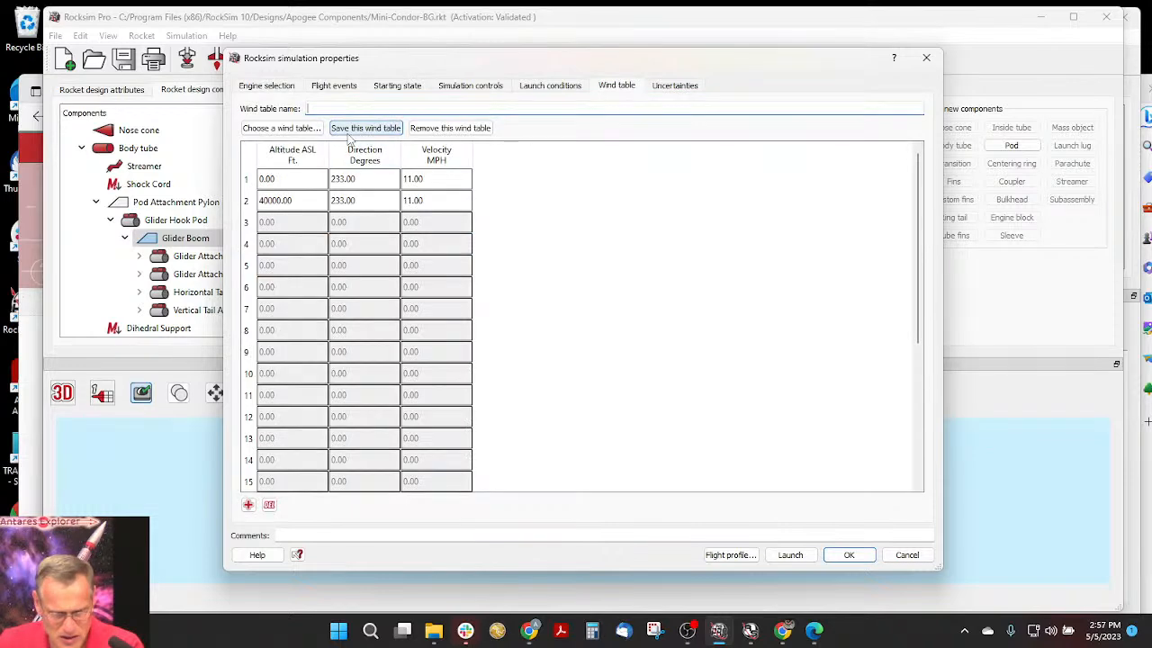
left_click(407, 179)
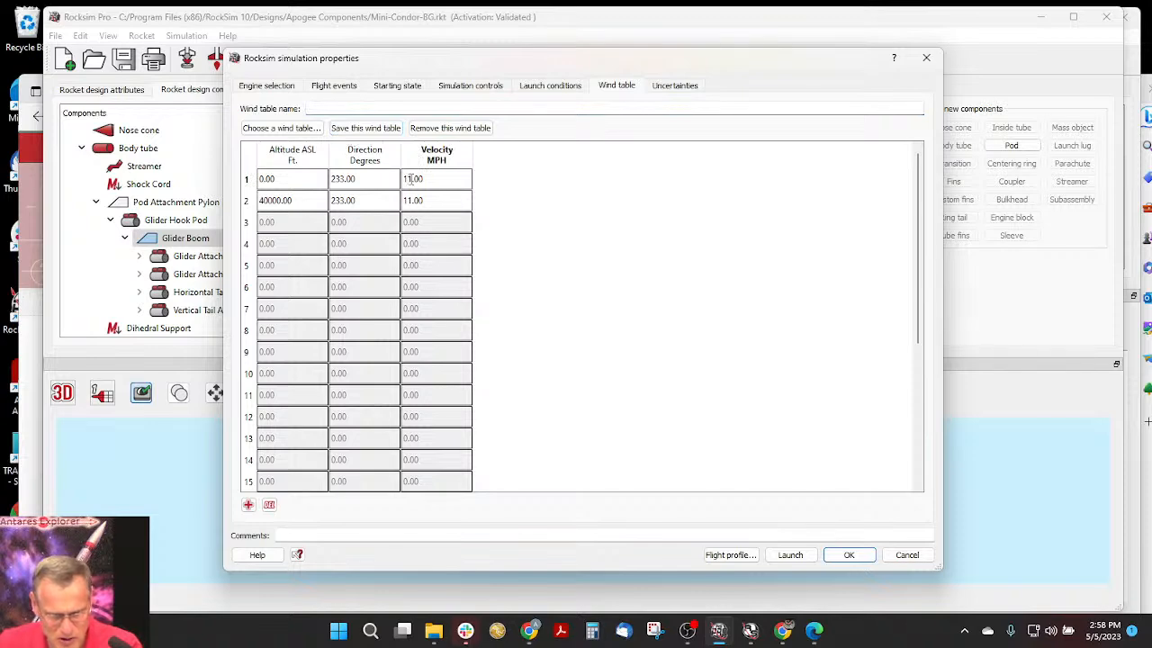
key("Delete")
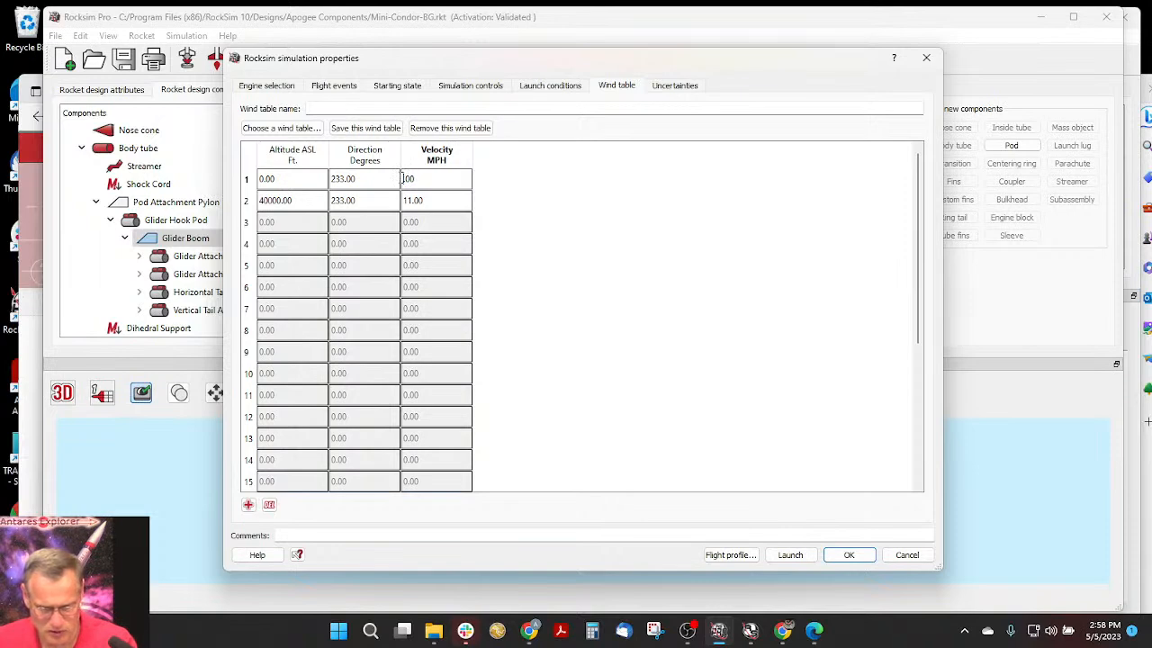
type("4")
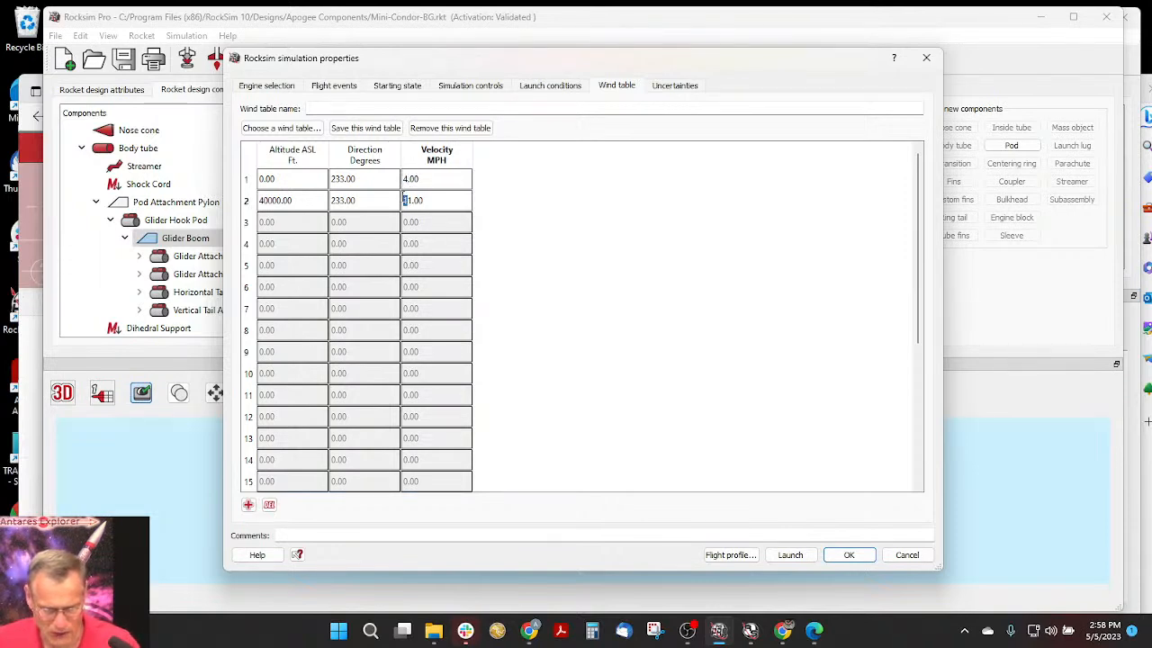
type("1")
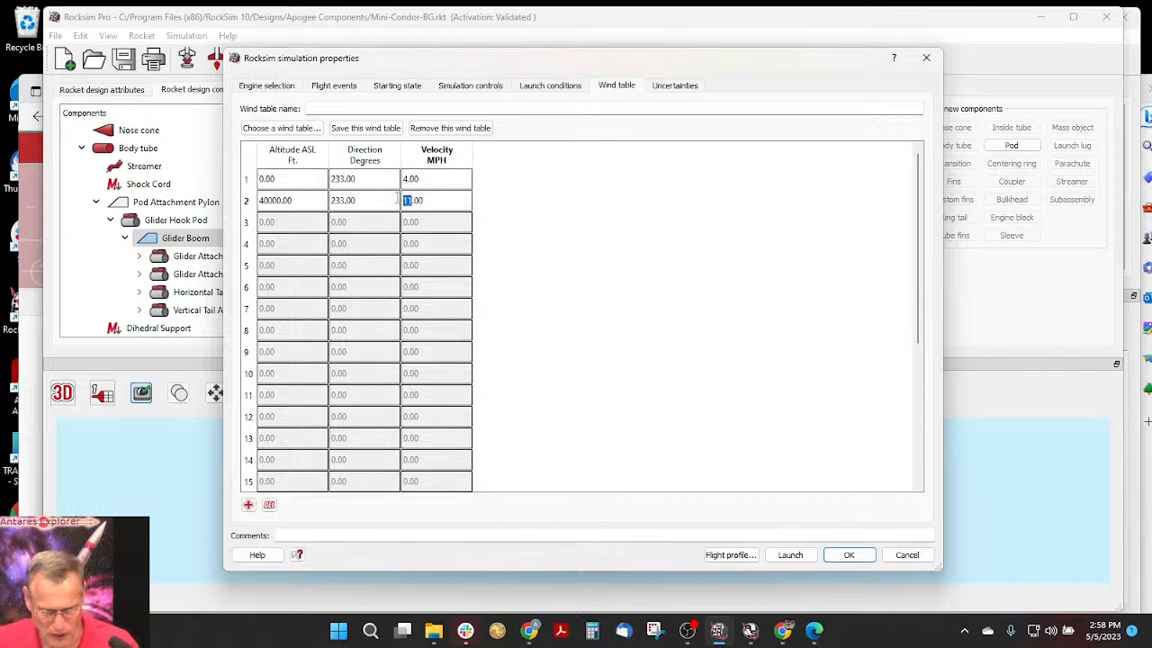
type("4")
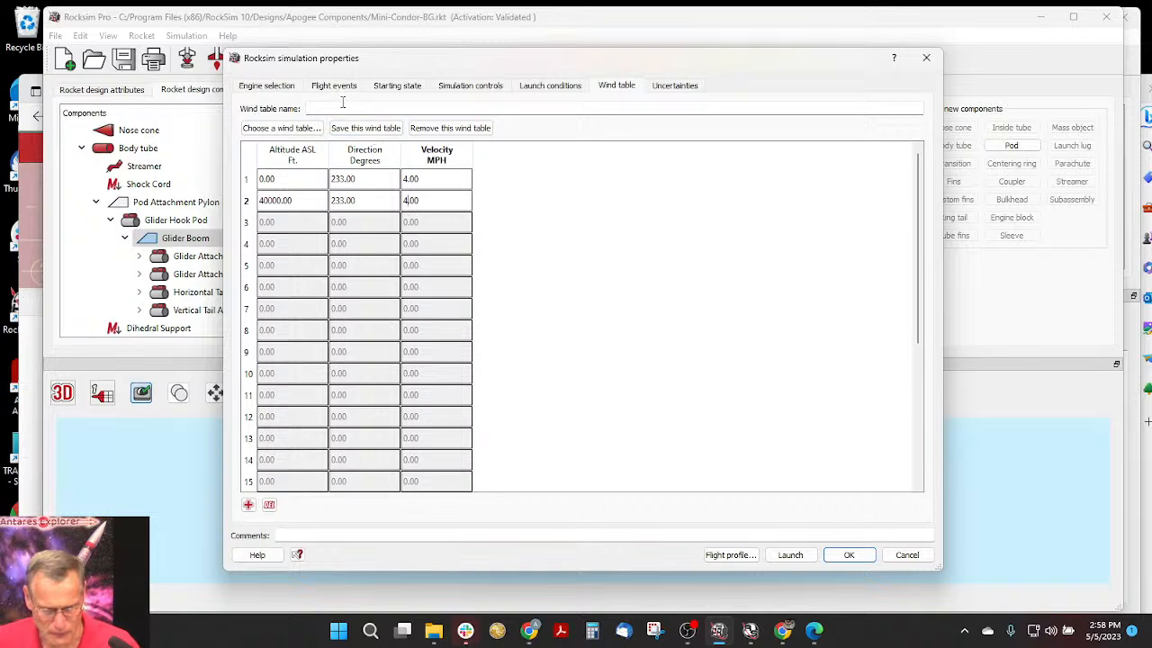
- Name the wind table "4mph wind" and save it
left_click(345, 108)
type("4mph wind")
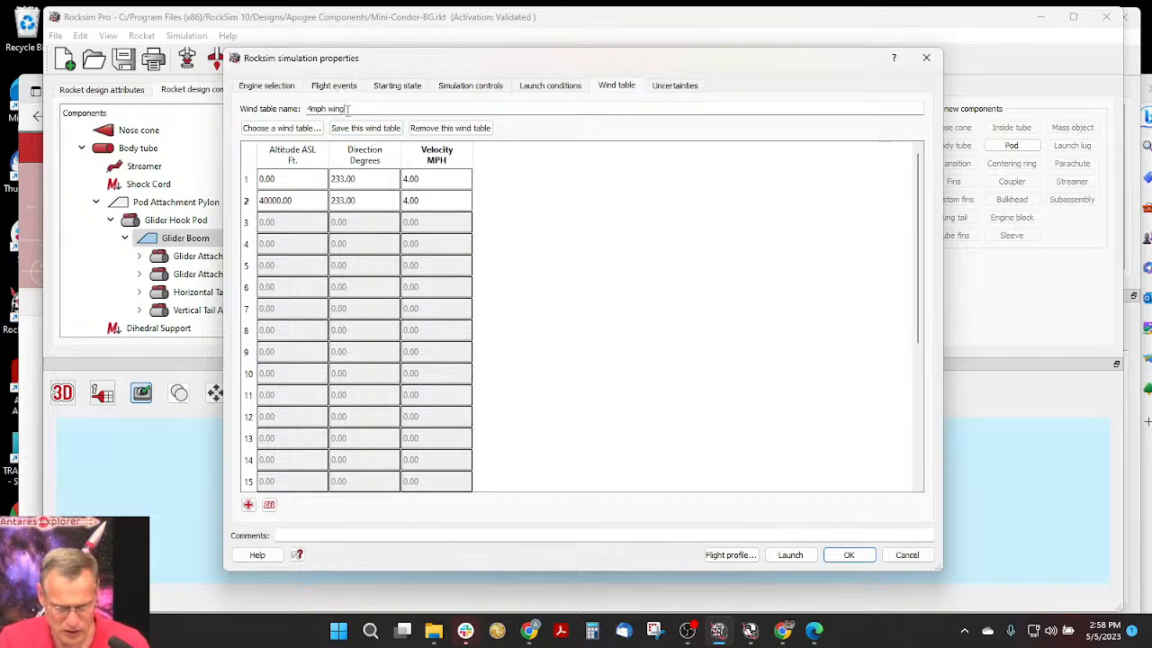
left_click(360, 127)
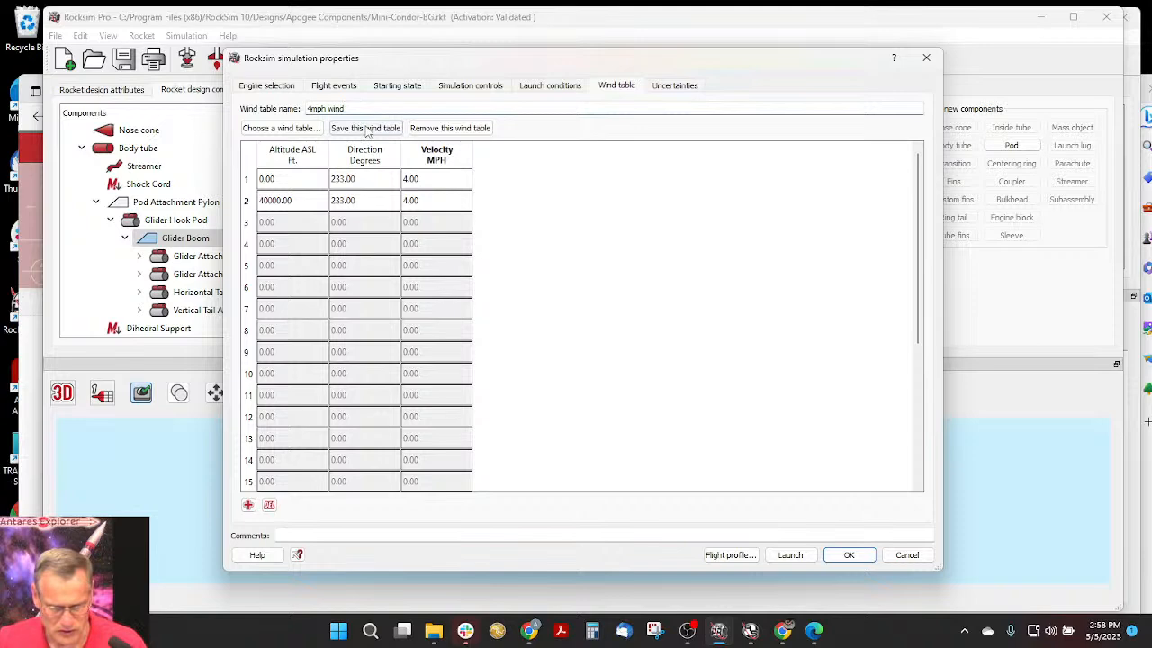
- Check the simulation's uncertainty settings and run the simulation to show its 3D flight profile
left_click(682, 84)
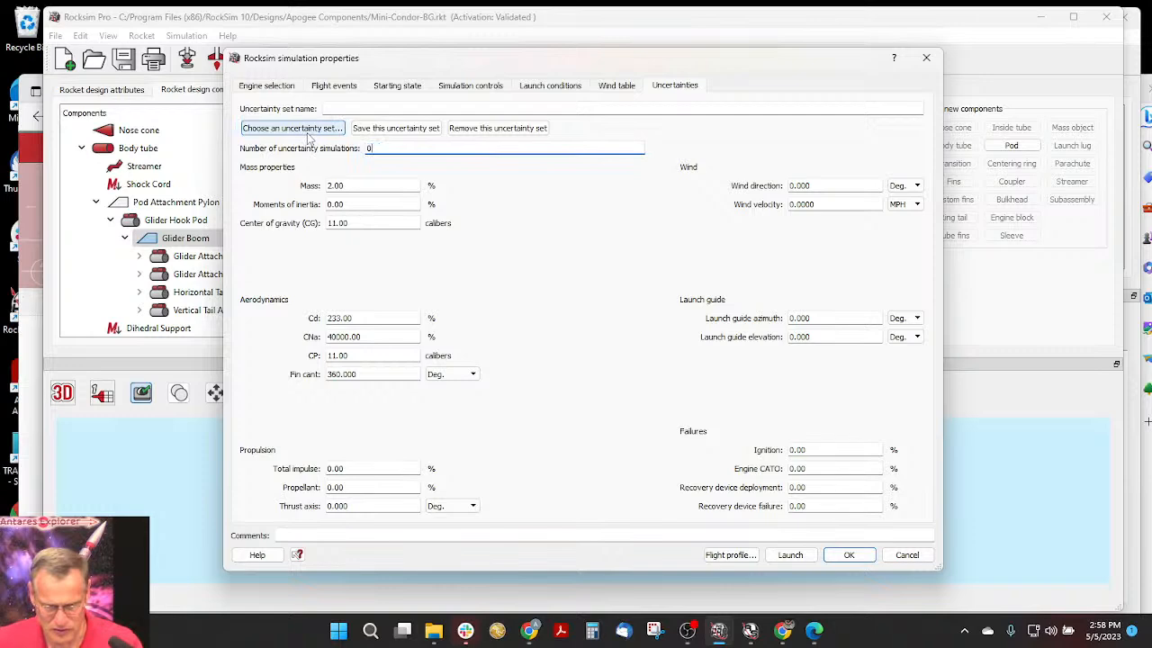
key("Tab")
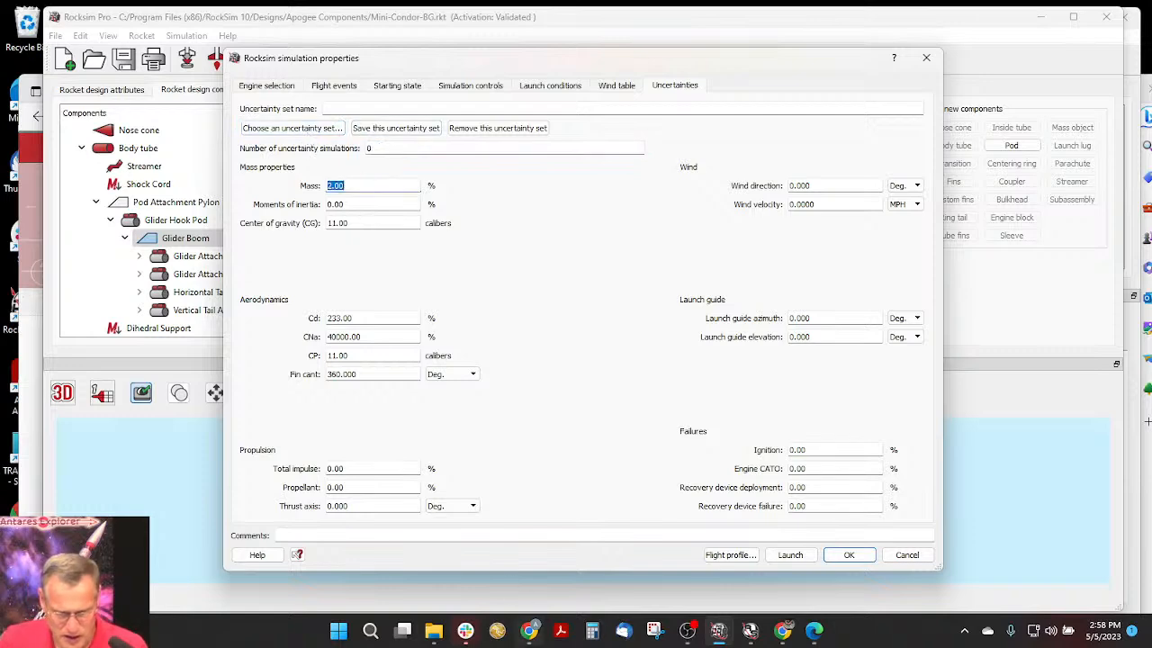
left_click(743, 555)
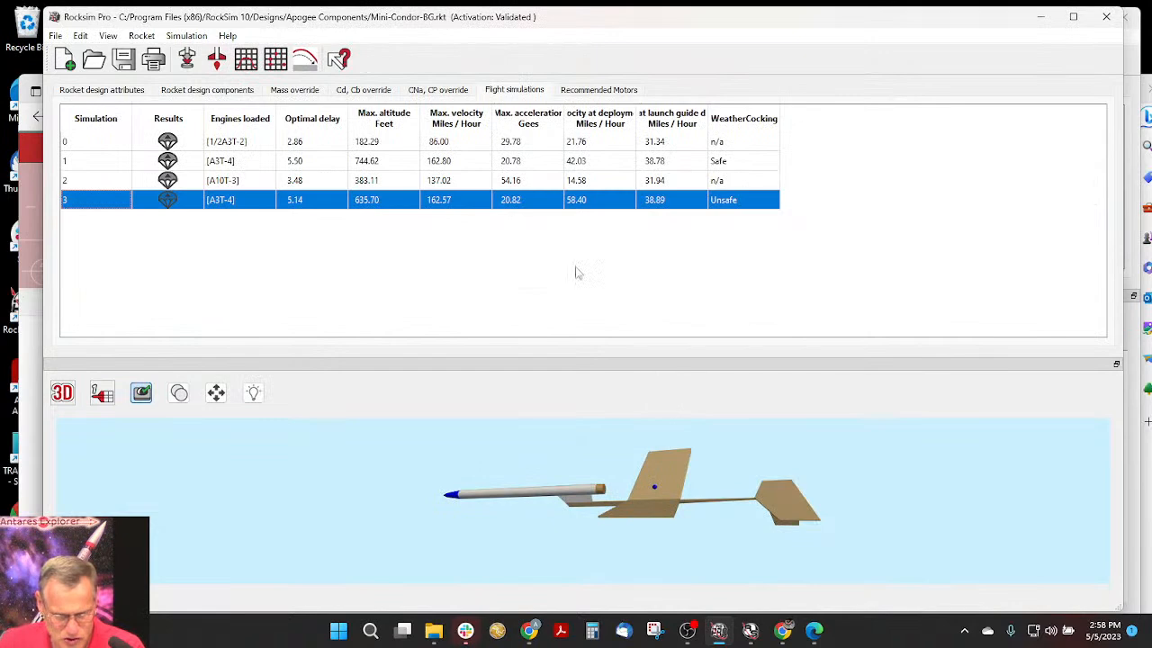
- Play the simulated flight, pausing it at about 11 seconds, and close the flight profile
left_click_drag(501, 51, 618, 72)
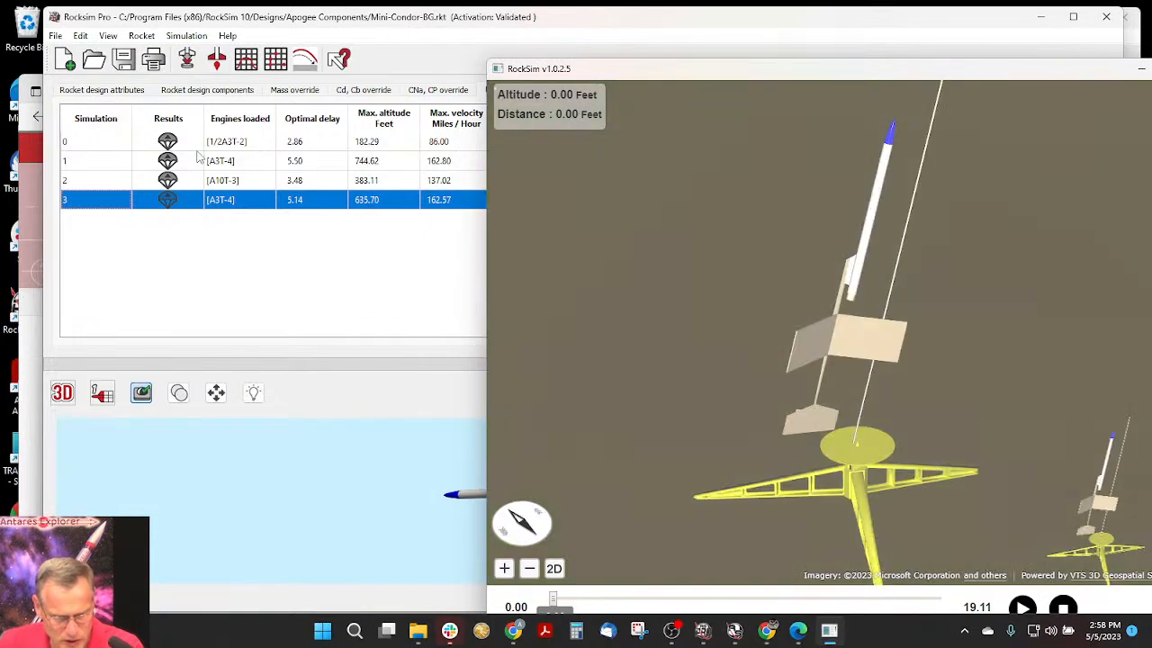
left_click_drag(592, 70, 231, 28)
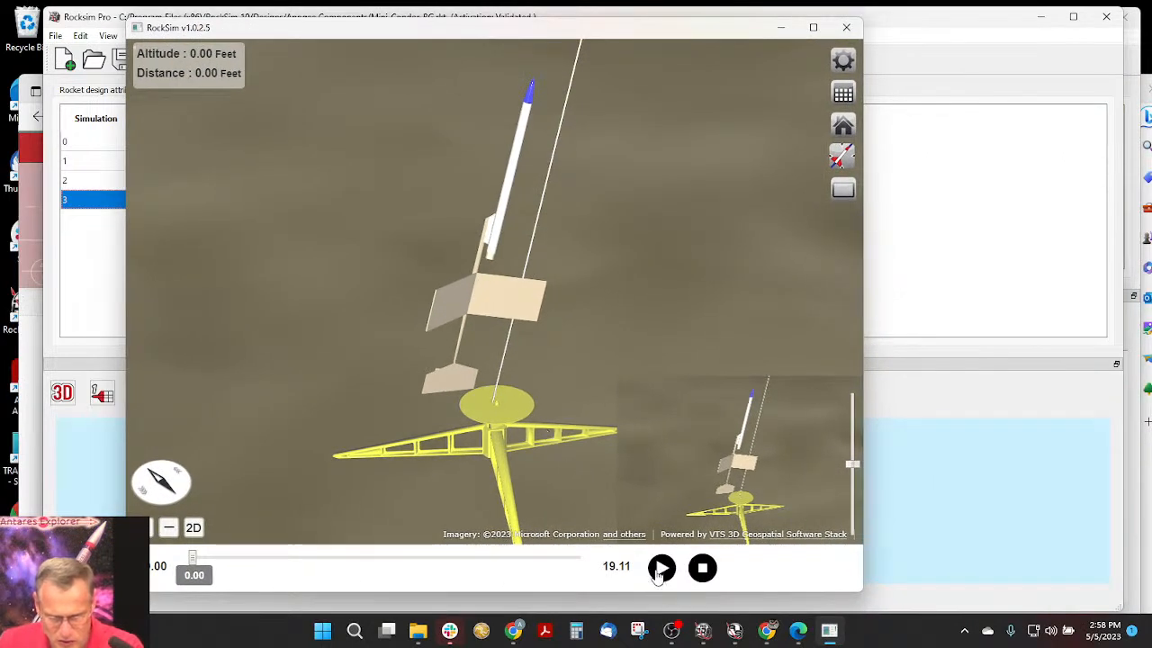
left_click(662, 569)
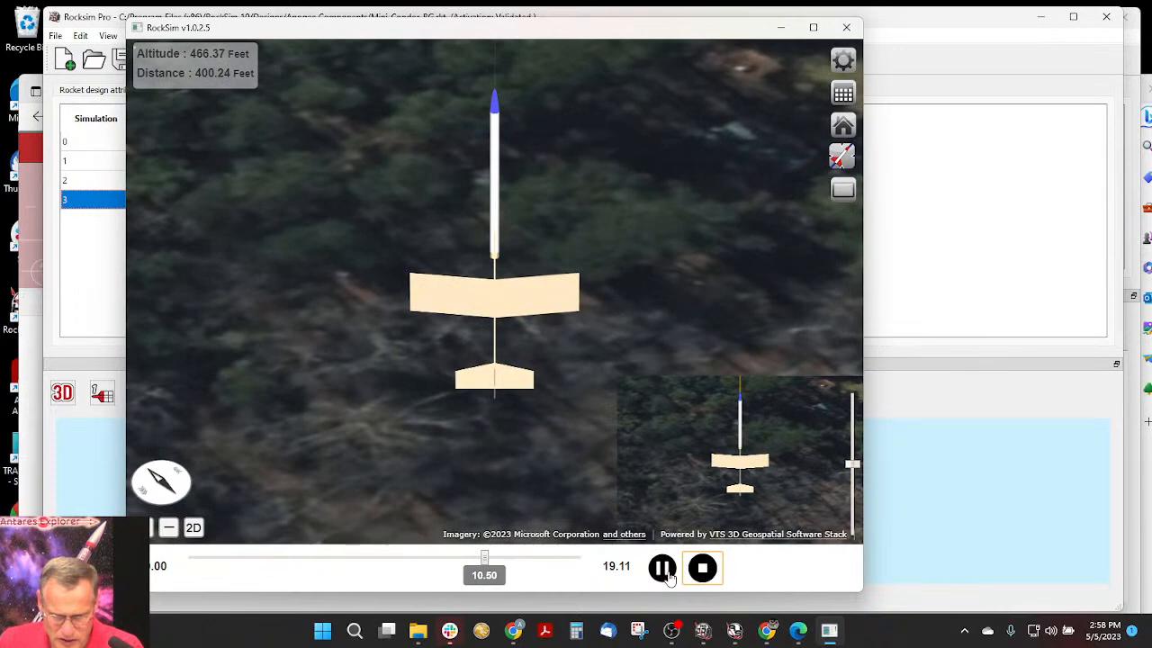
left_click(668, 575)
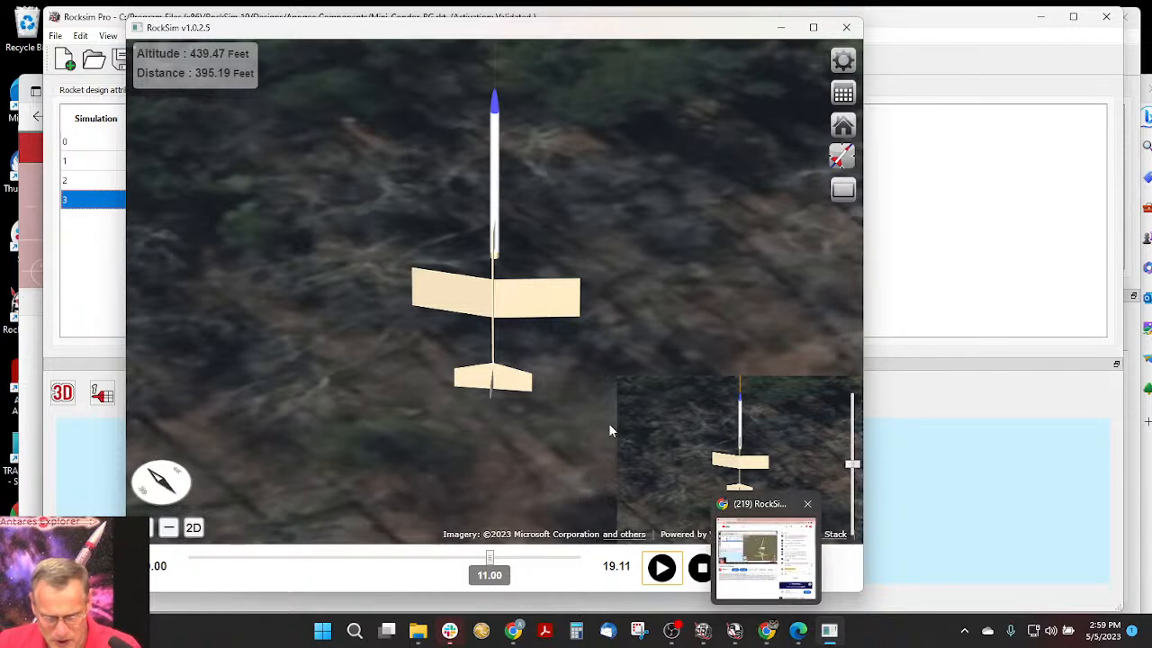
left_click(847, 28)
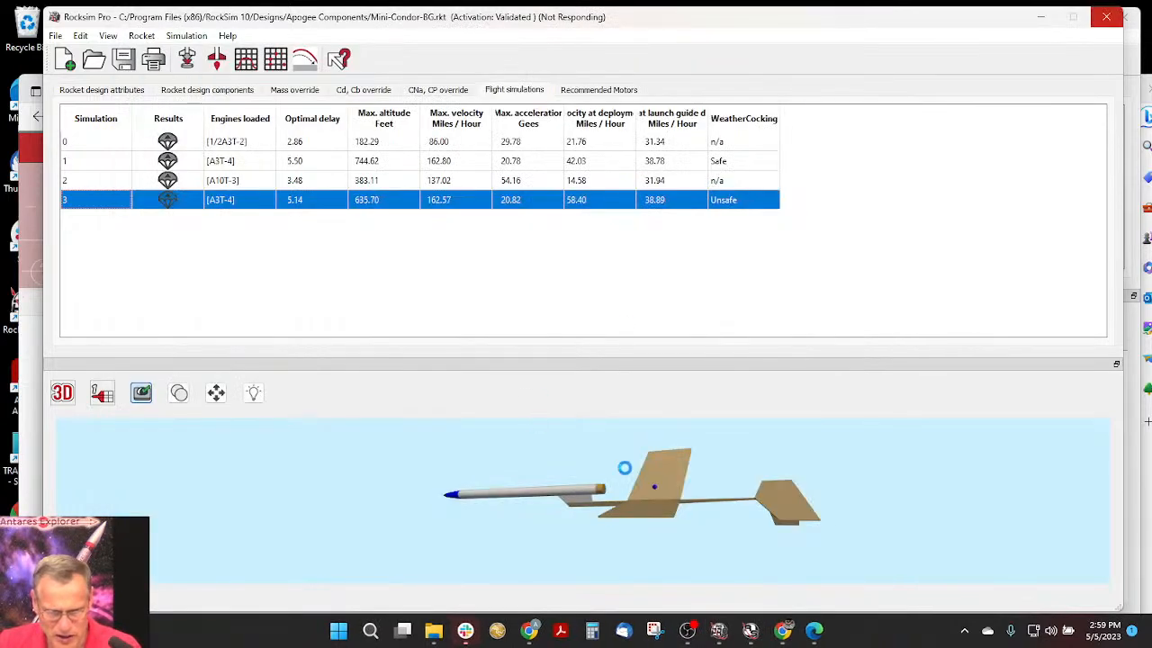
- Return to the design components and highlight the Glider Hook Pod and Pod Attachment Pylon to examine them in the 3D model
left_click_drag(619, 482, 616, 518)
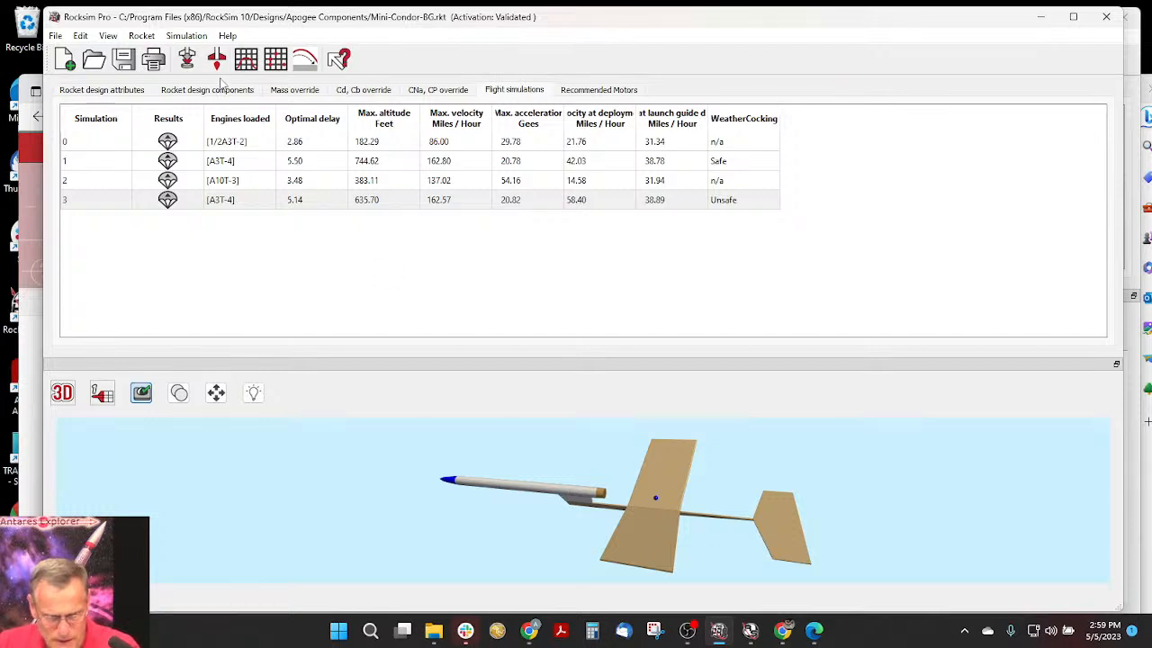
left_click(224, 93)
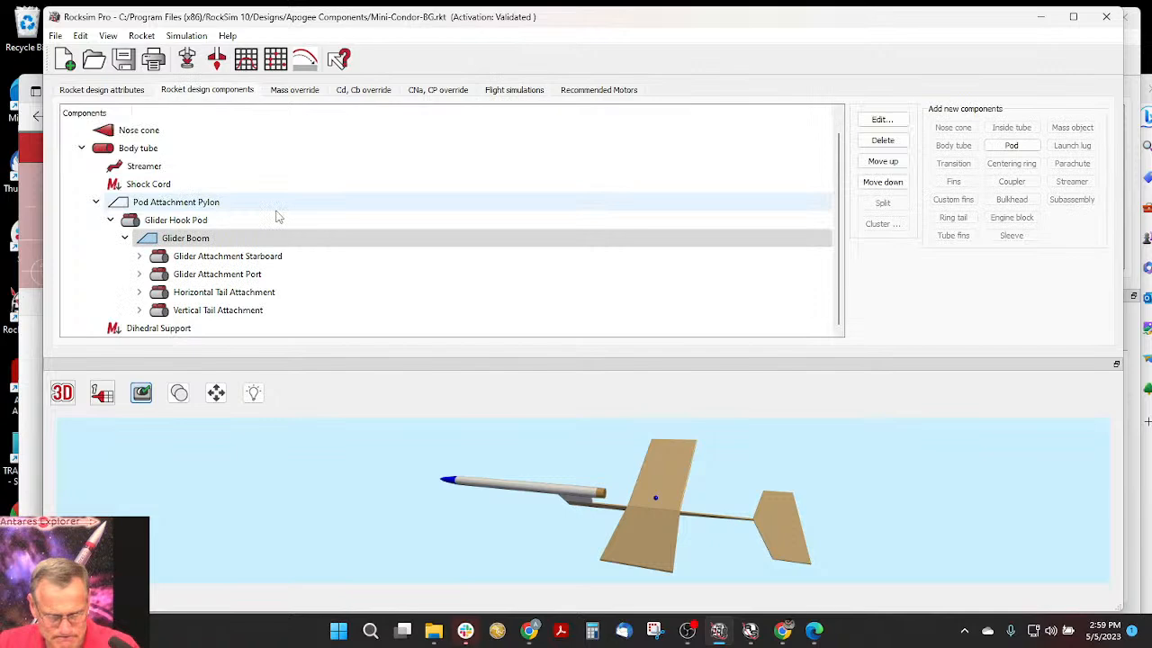
left_click(157, 223)
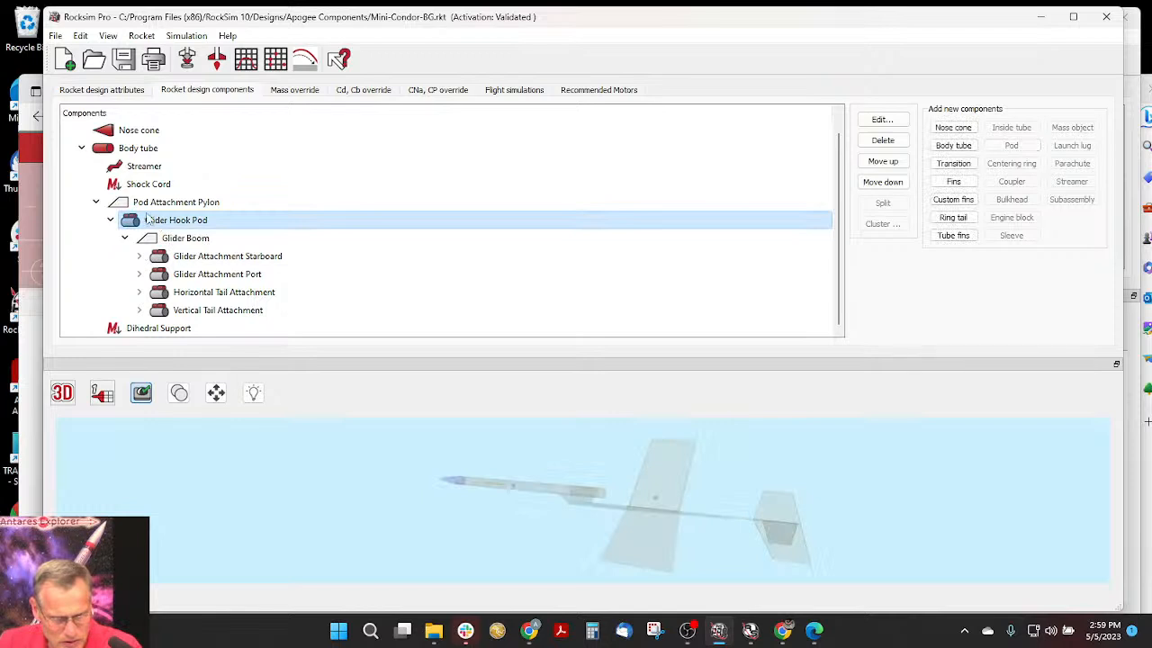
left_click(121, 204)
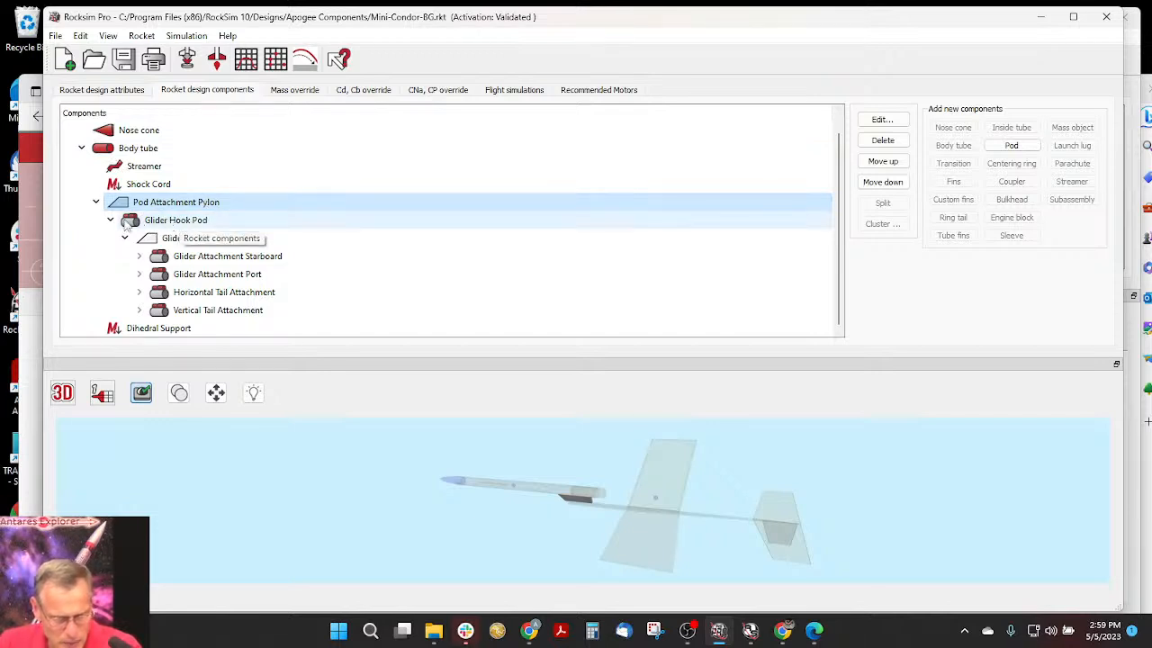
- Add a body tube to the Glider Hook Pod without choosing a part from the database
left_click(128, 225)
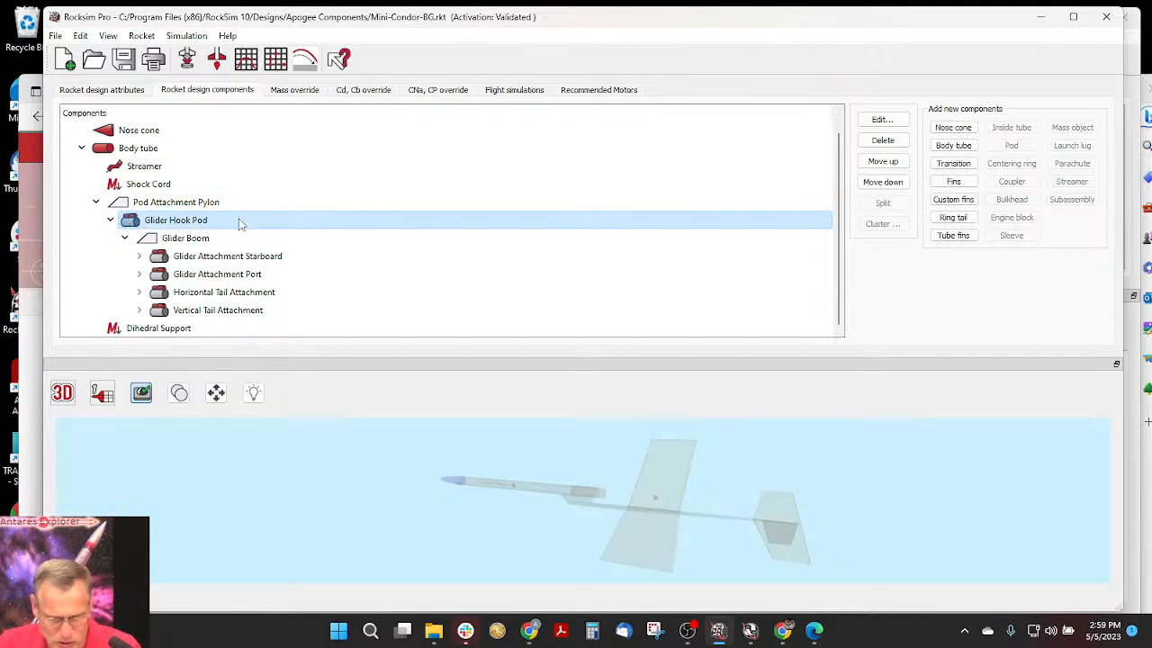
left_click(953, 146)
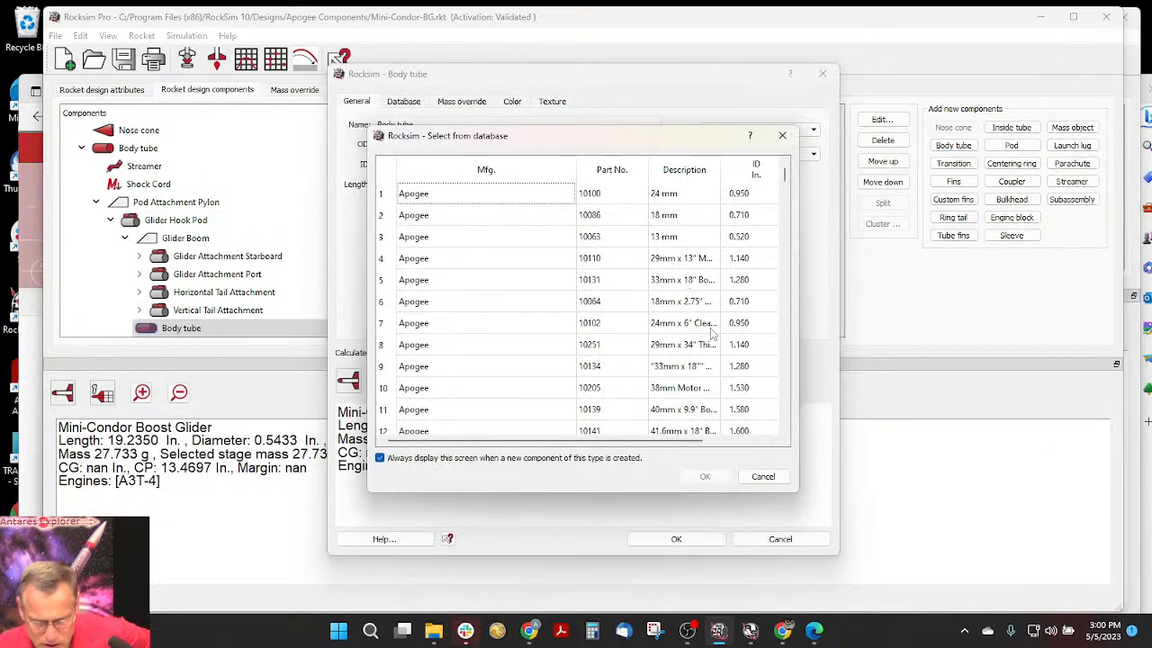
left_click_drag(785, 175, 786, 209)
left_click(764, 476)
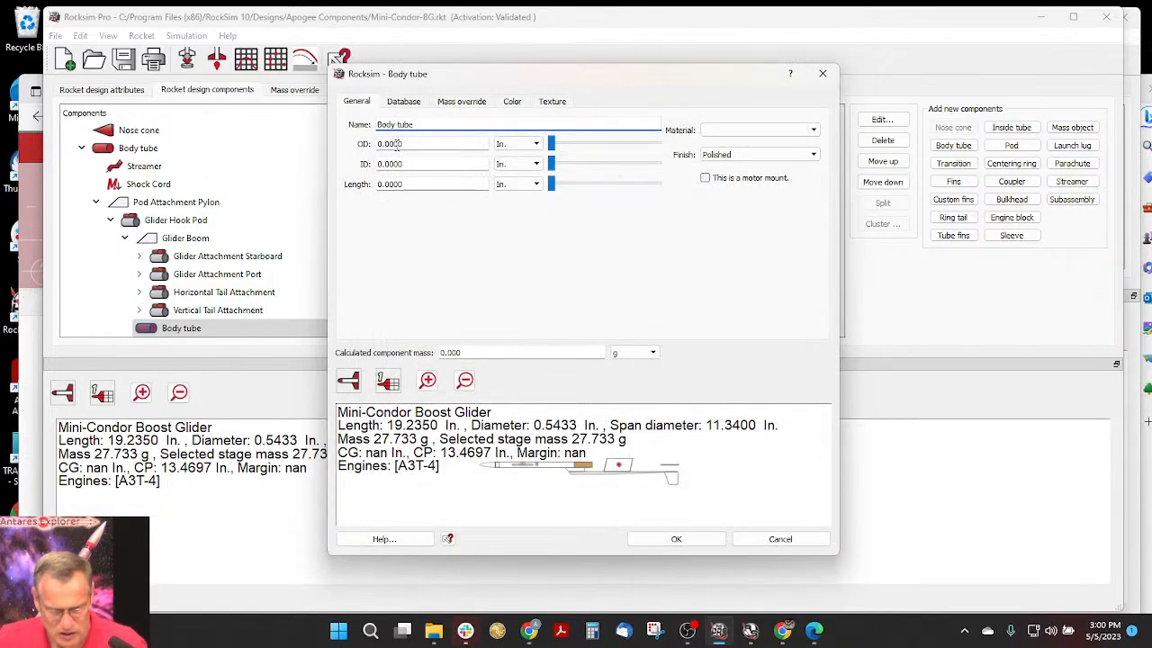
- Set the new body tube's outer diameter to .25 in, inner diameter to .20 in and length to .1 in
left_click_drag(416, 144, 372, 151)
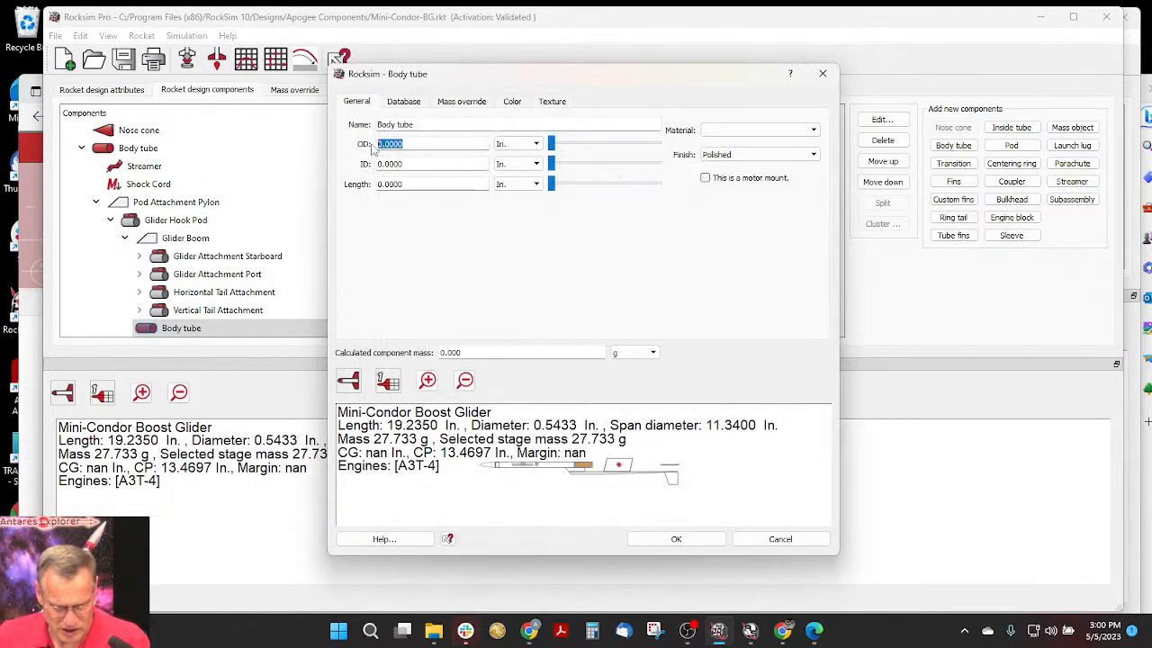
key("BackSpace")
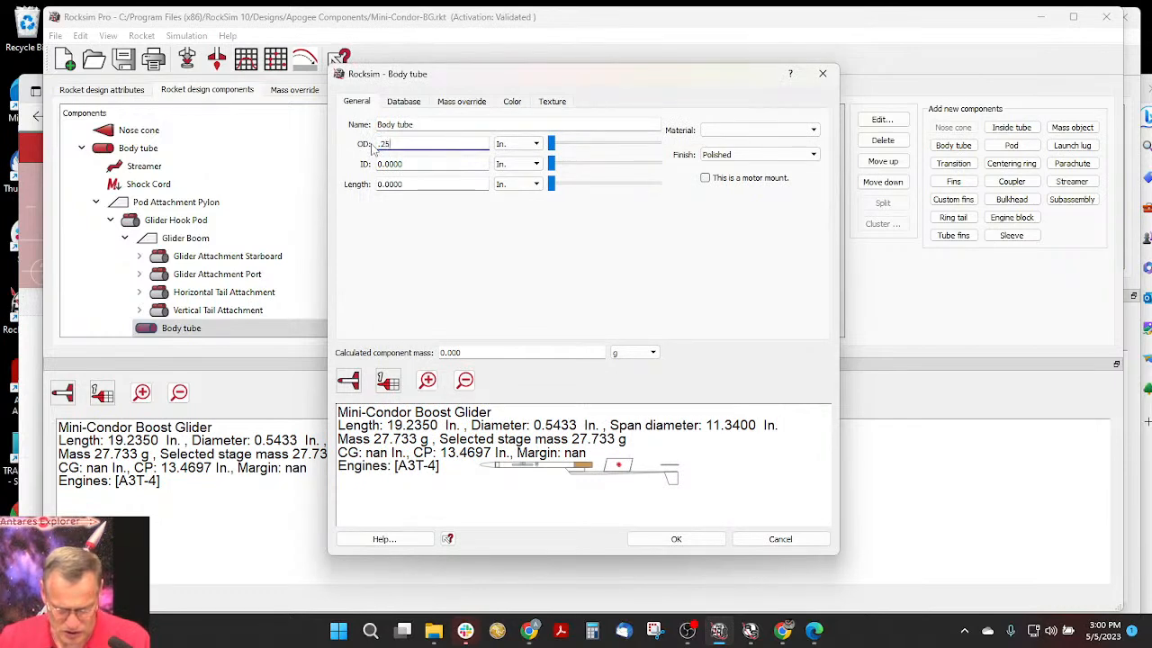
key("Tab")
type(".")
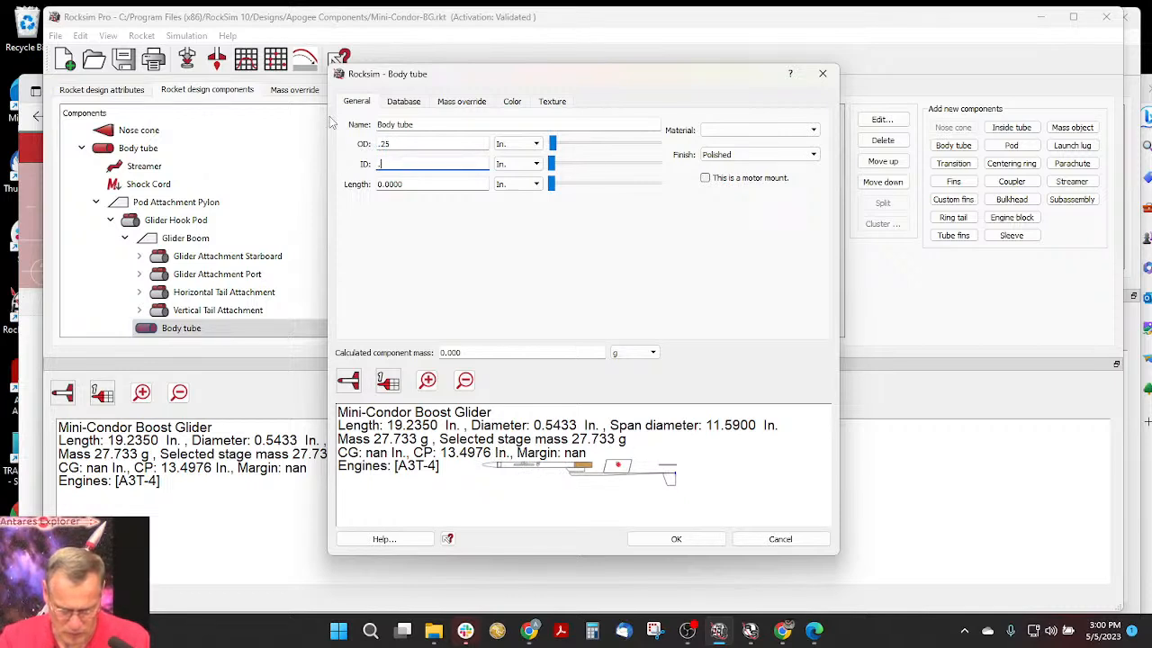
type("00")
key("Tab")
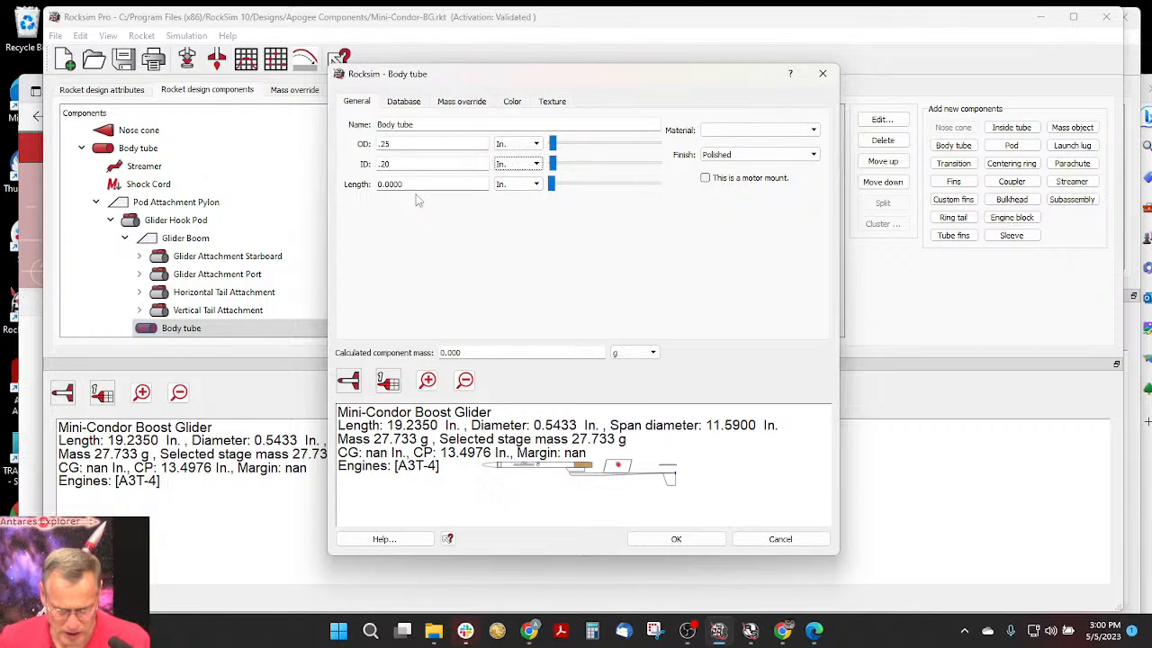
key("Tab")
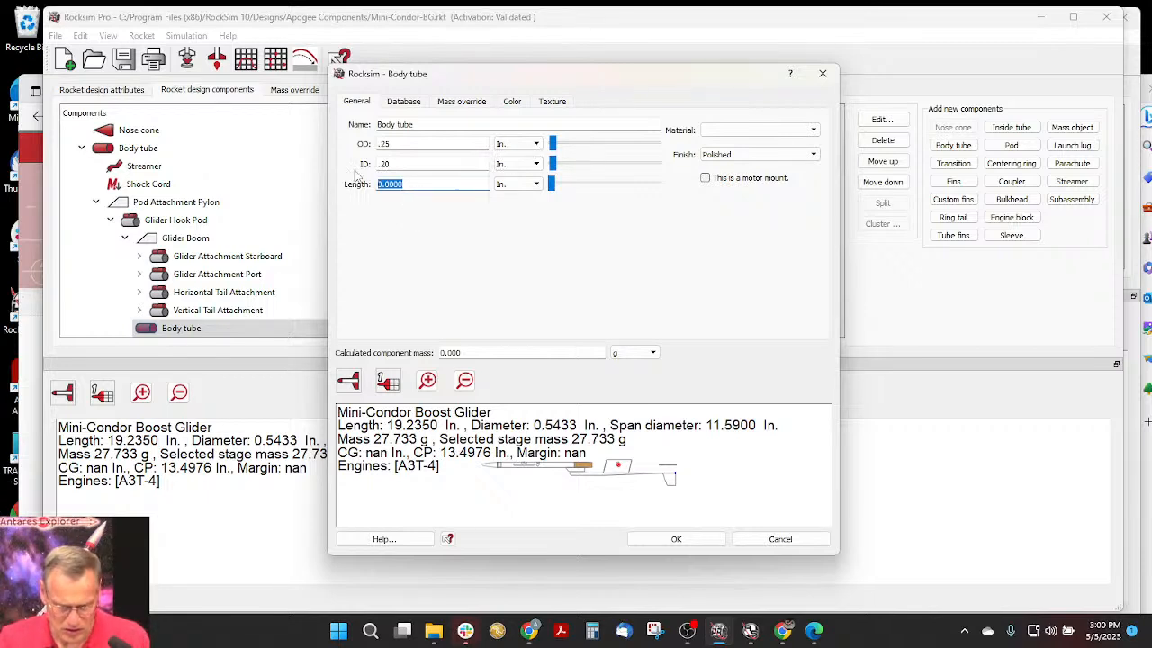
type(".1")
key("Tab")
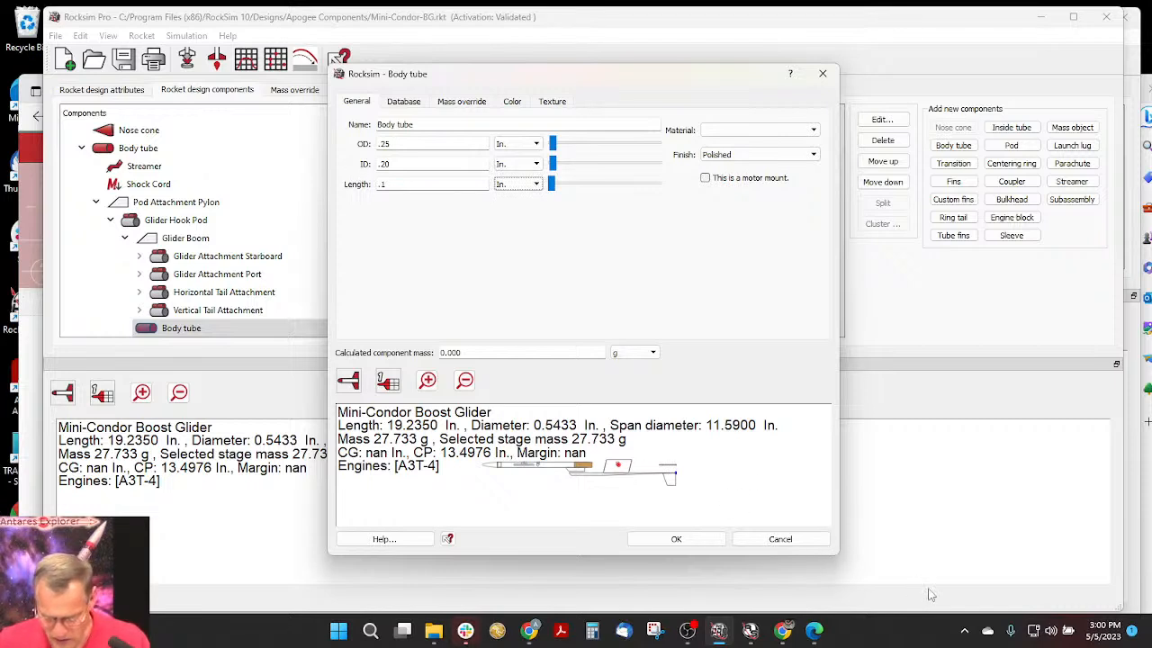
- Enlarge the body tube dialog in height and width to give its rocket preview more room
left_click_drag(833, 555, 835, 609)
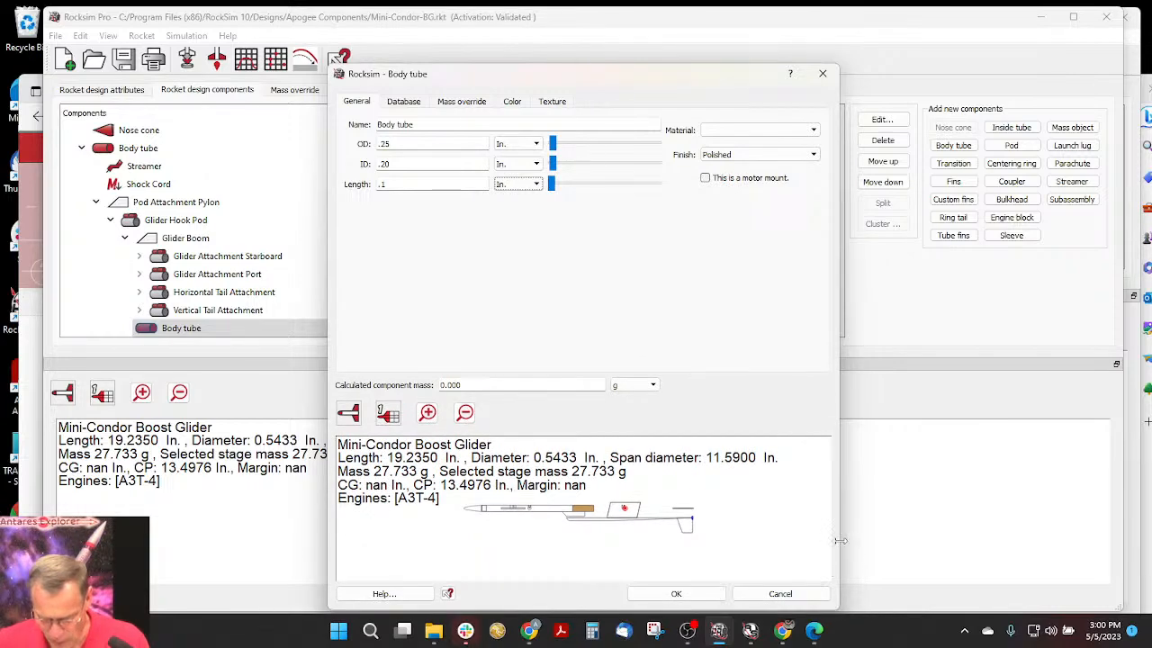
left_click_drag(839, 540, 1132, 540)
left_click_drag(329, 410, 186, 410)
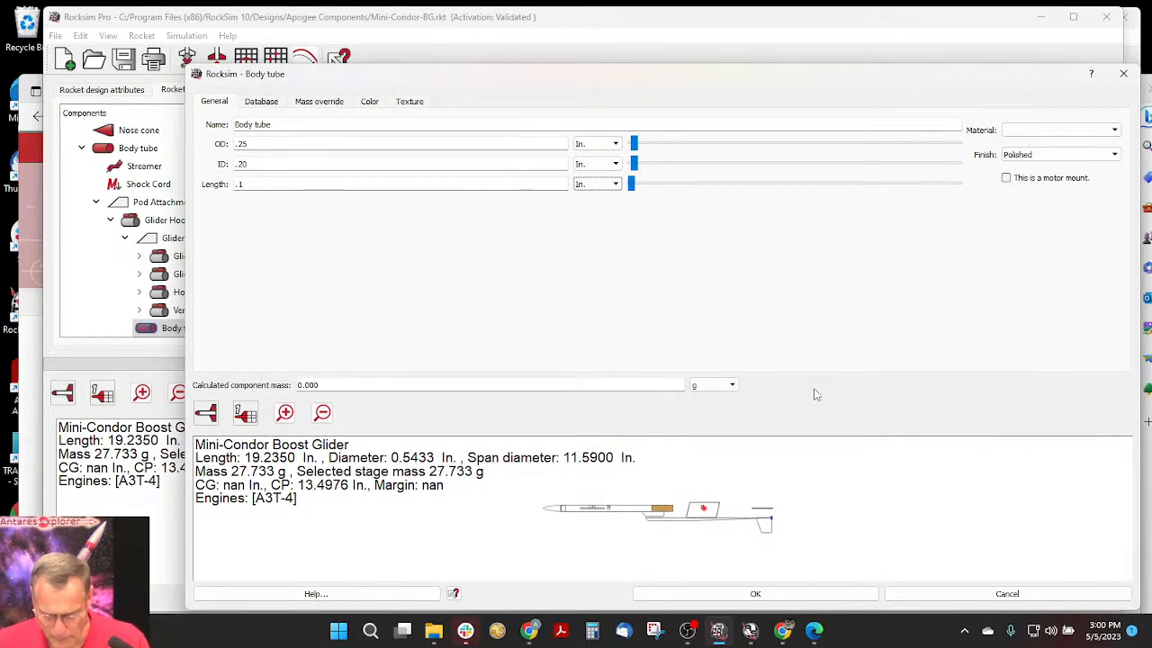
- Enlarge the preview area in the body tube dialog and switch it to the rocket's top view
left_click_drag(814, 393, 803, 246)
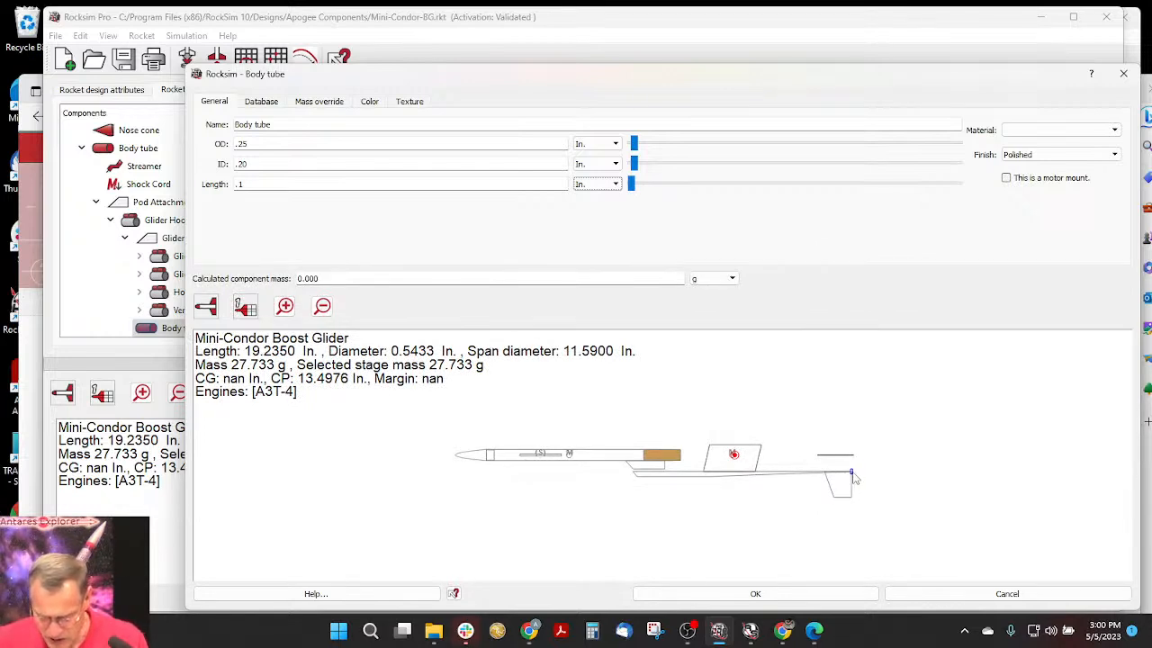
left_click(205, 307)
left_click(207, 358)
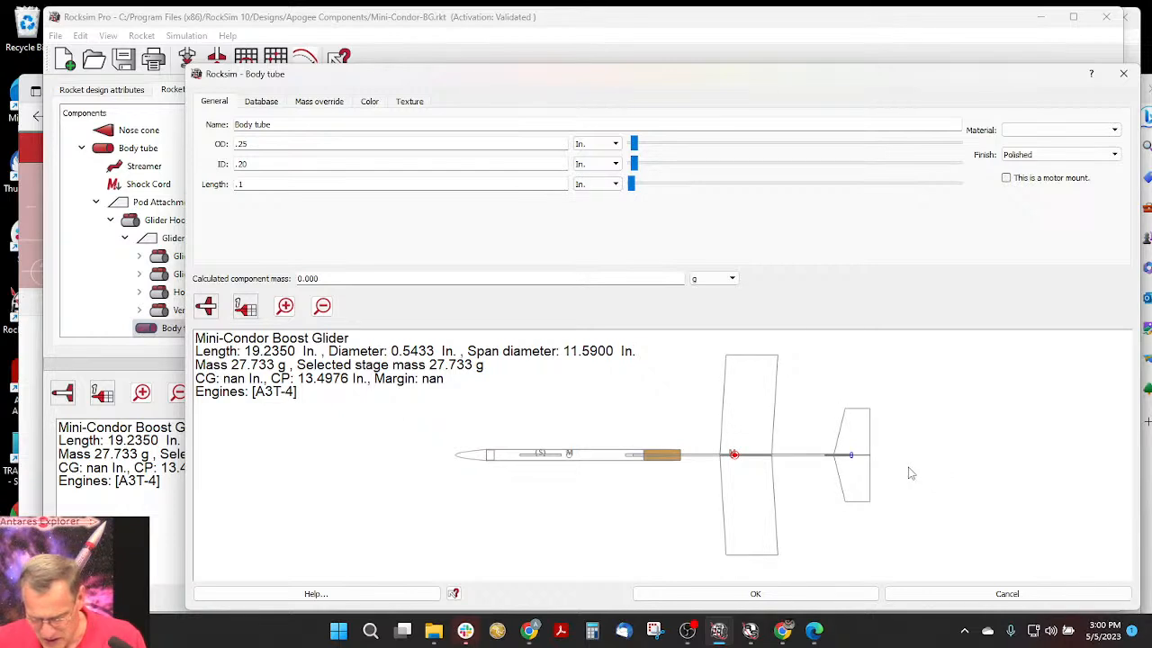
- Make the new body tube a motor mount and choose the Apogee DART engine with a Plugged ejection delay
left_click(1005, 179)
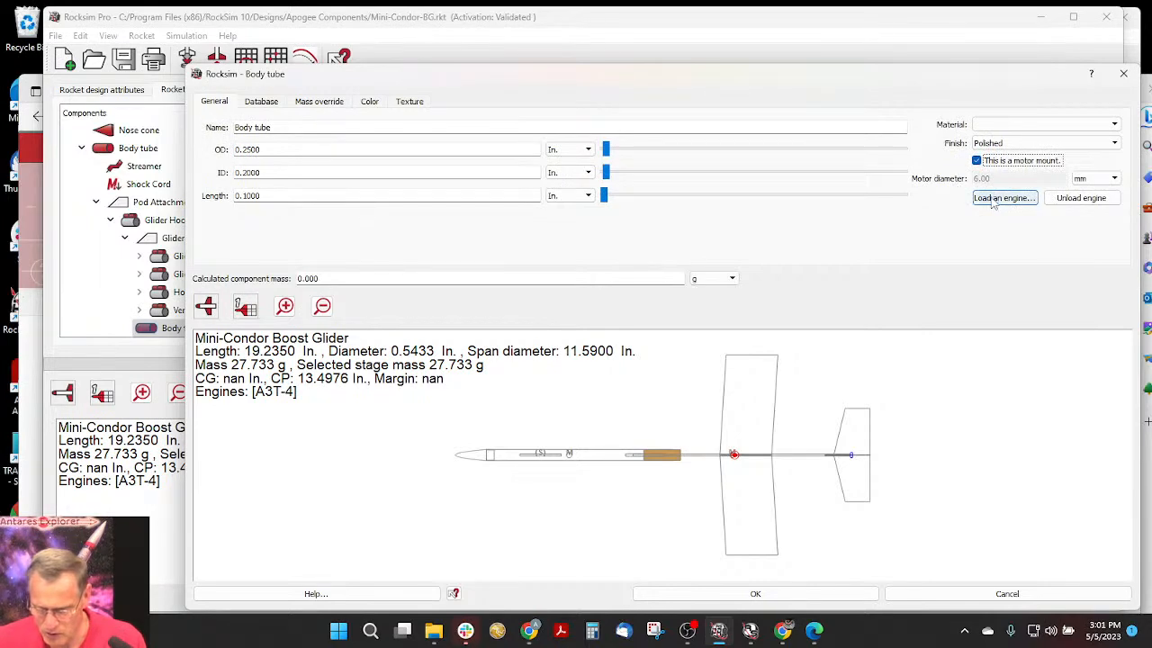
left_click(997, 198)
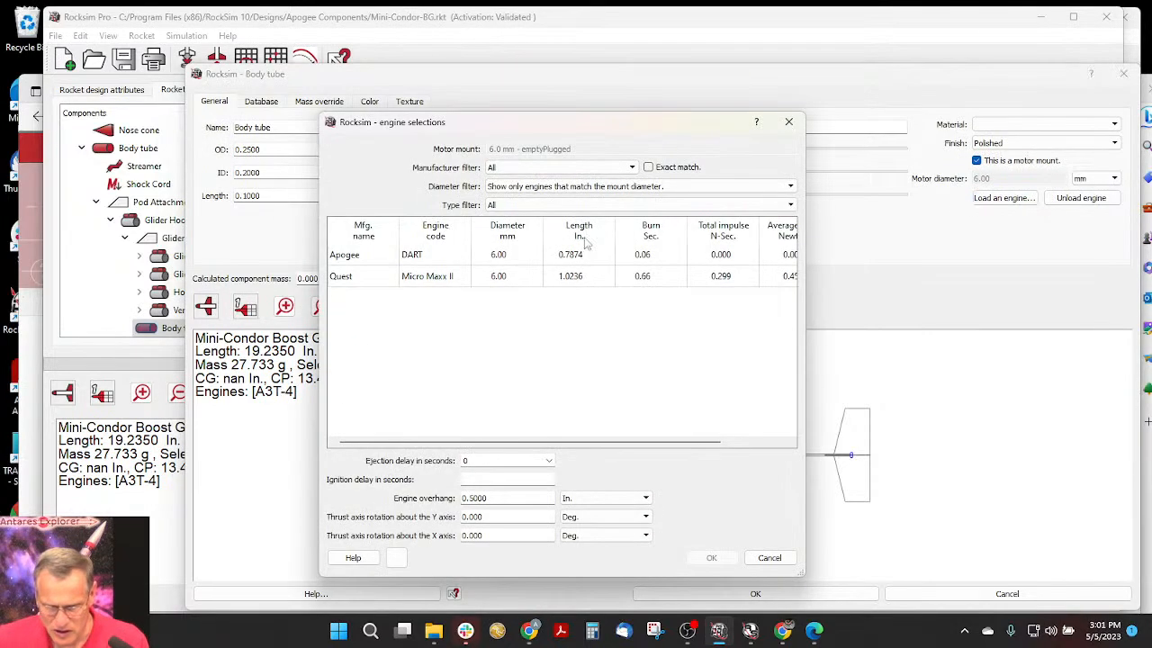
left_click(357, 257)
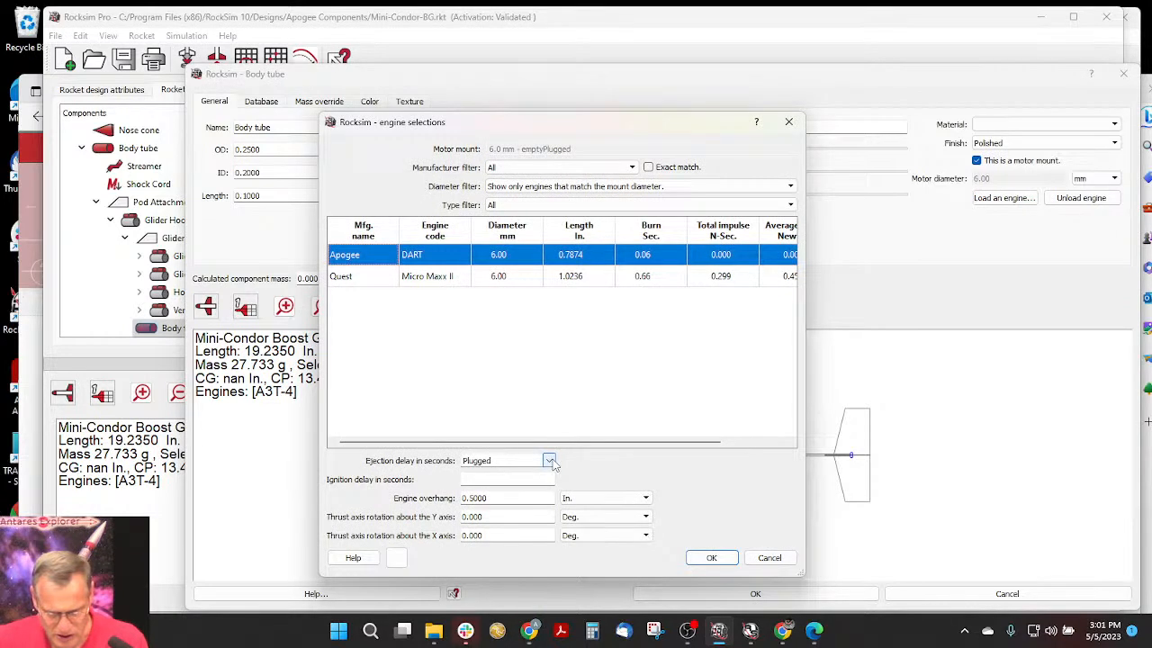
left_click(517, 460)
left_click_drag(517, 460, 443, 457)
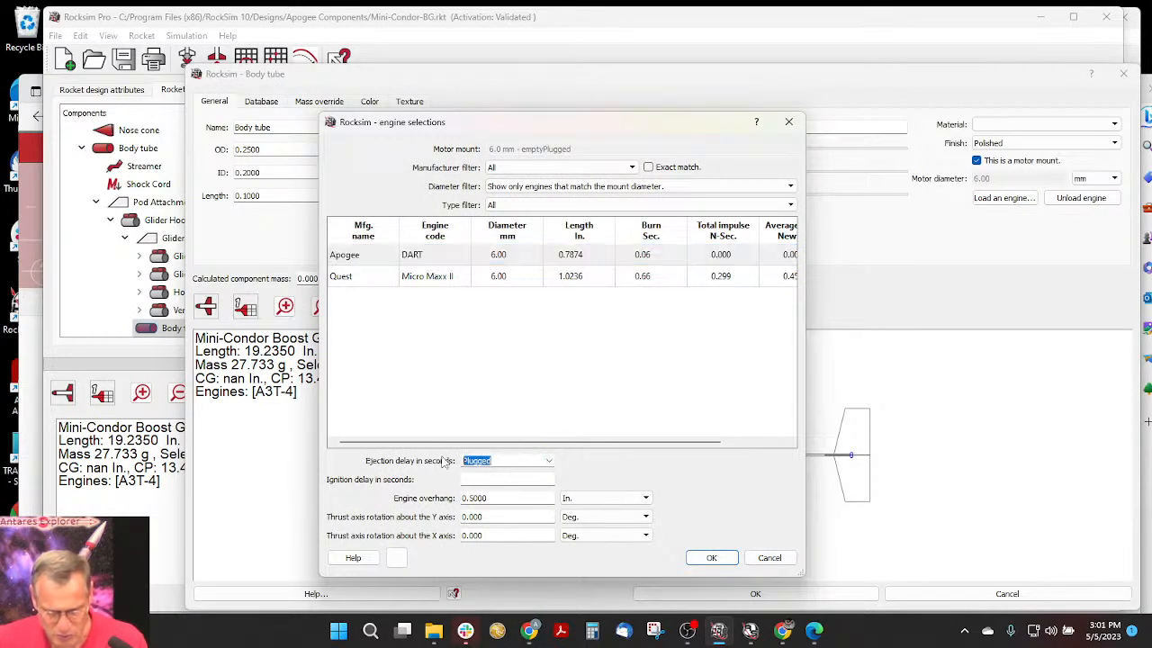
left_click_drag(417, 132, 557, 109)
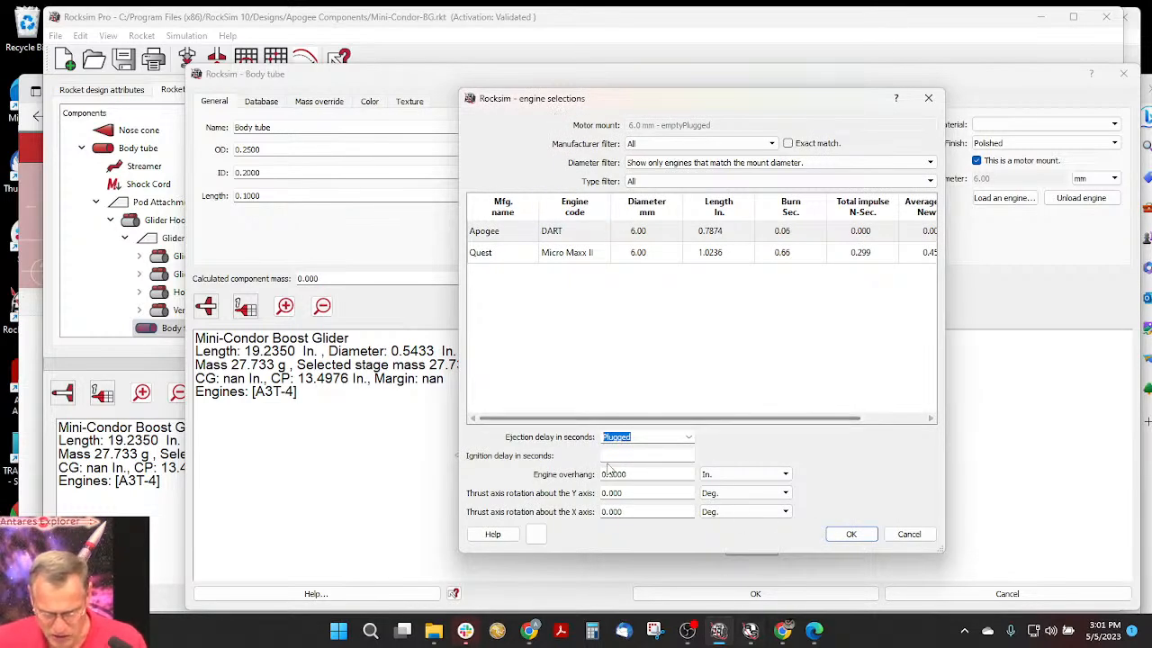
- Set the DART engine's overhang to 0 in and load it into the body tube
left_click_drag(641, 474, 608, 474)
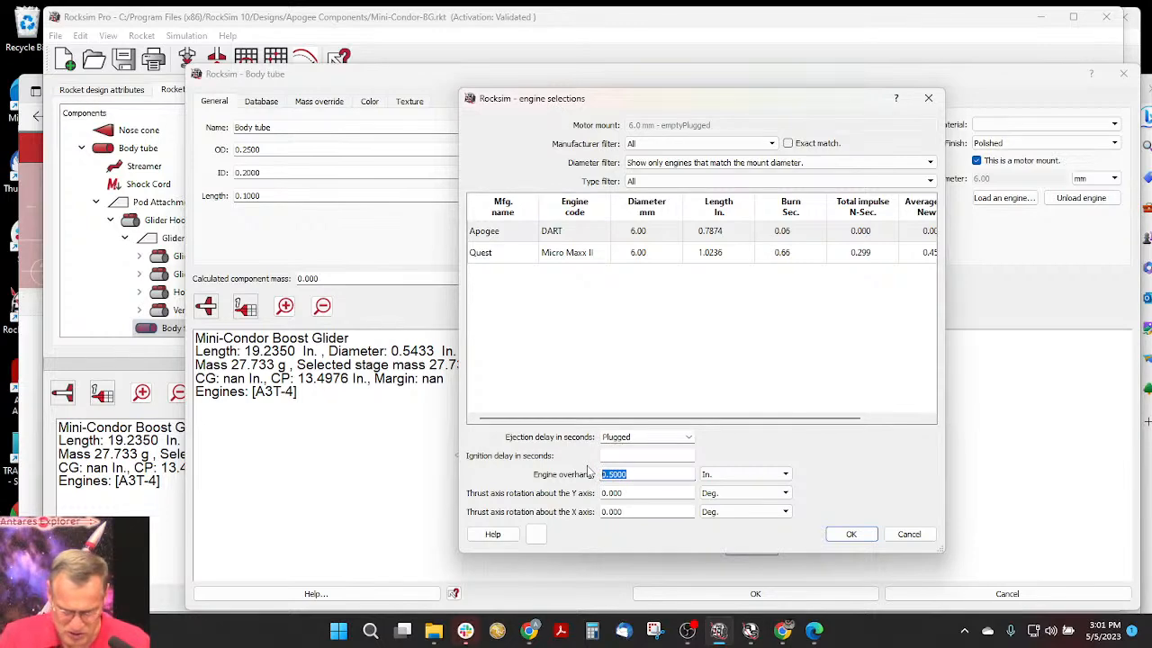
key("BackSpace")
key("Tab")
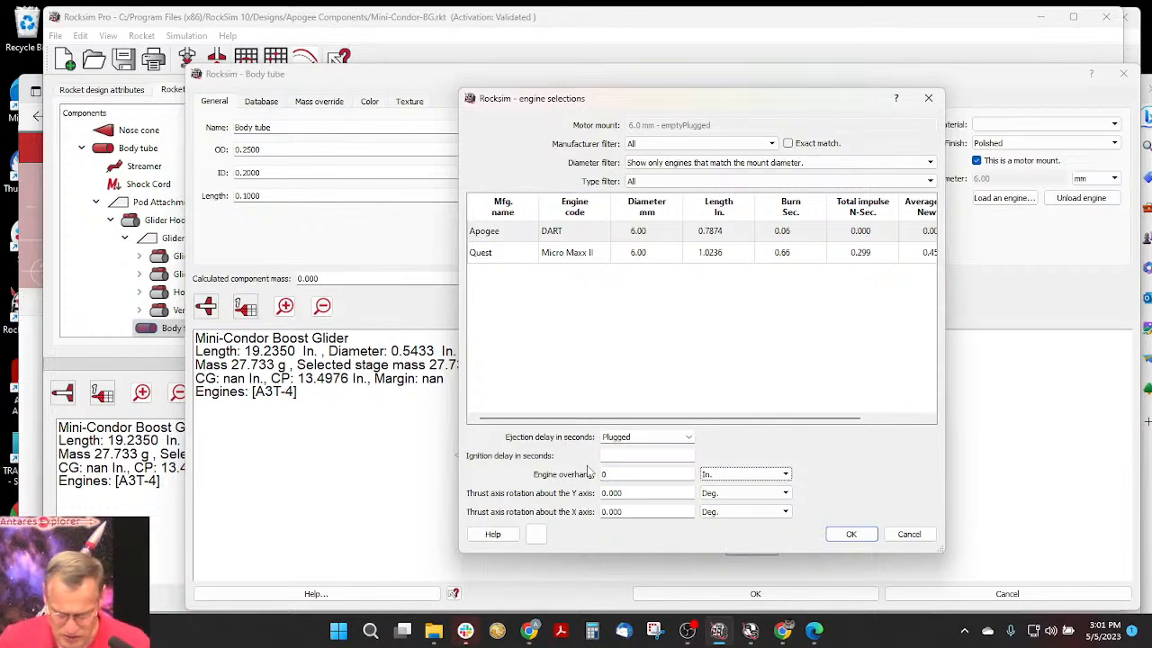
left_click(871, 536)
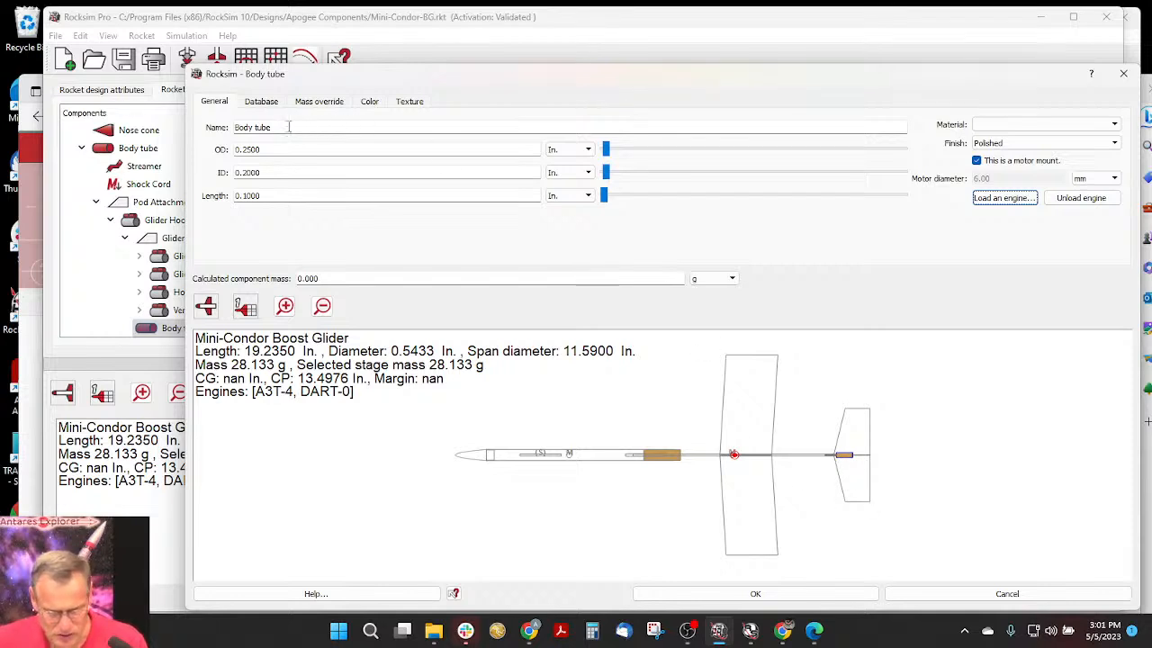
- Rename the body tube as fake tube and accept its settings
left_click_drag(288, 127, 213, 130)
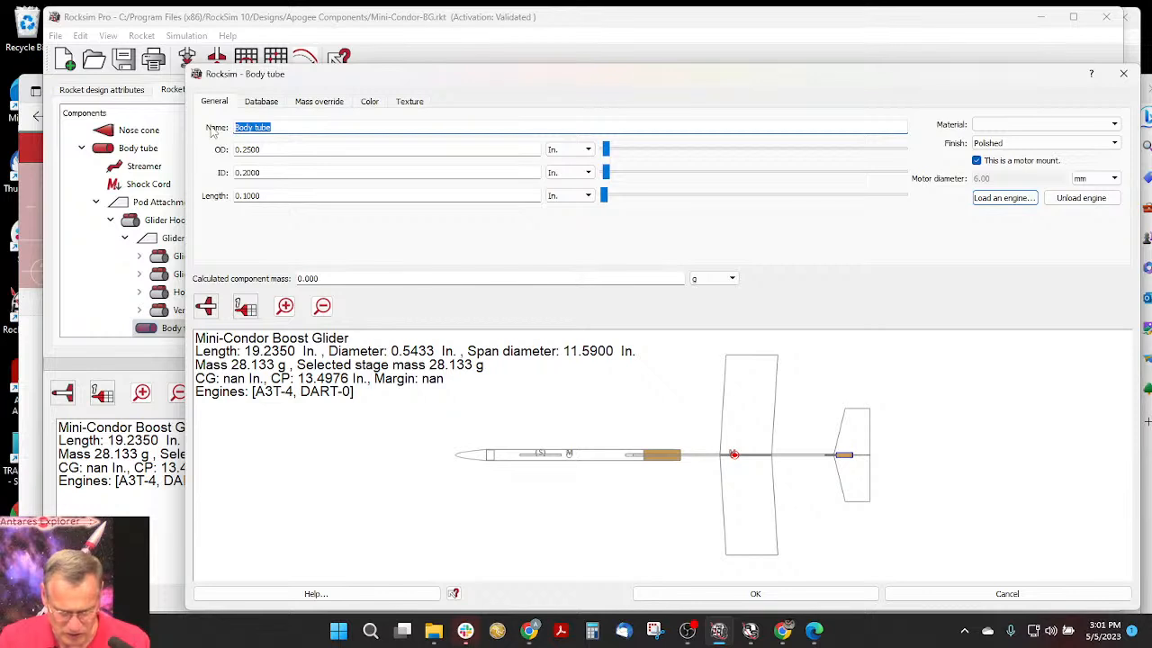
type("fo")
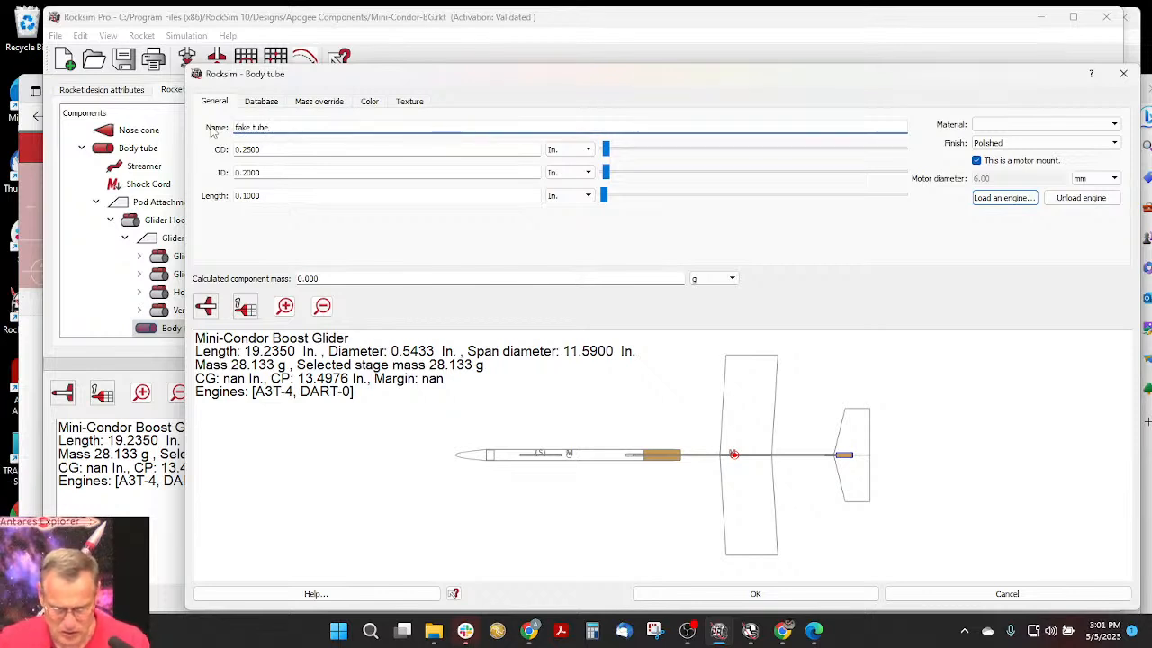
left_click(693, 594)
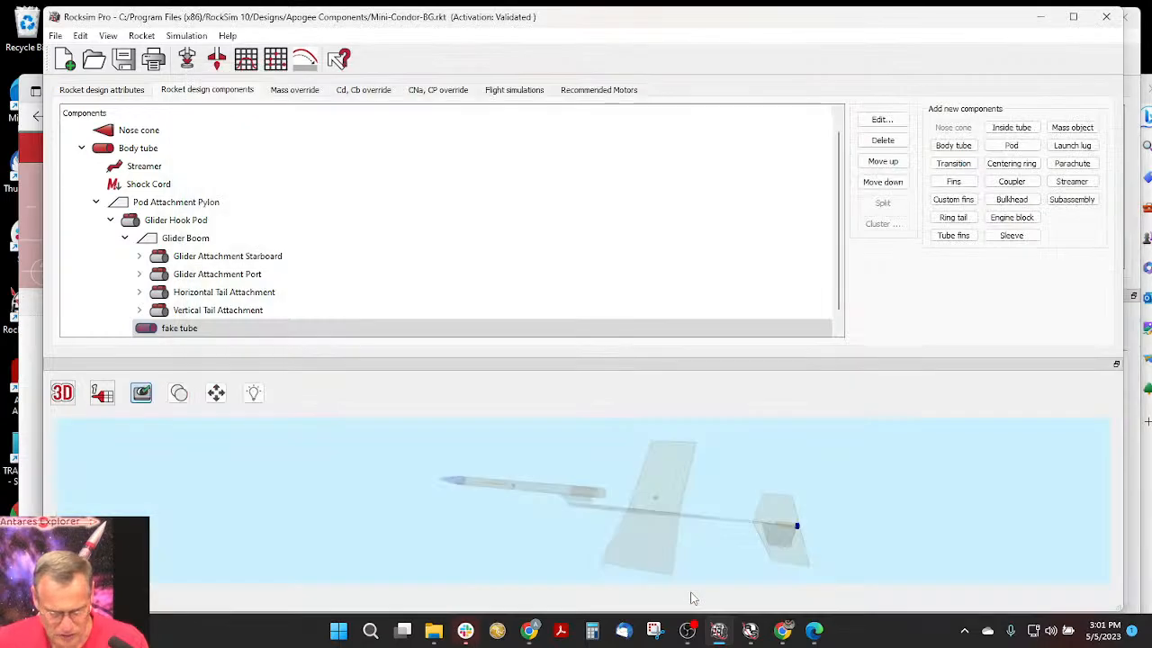
- Open the Glider Hook Pod's properties, toggle its ejected mark to compare the stability data, and leave the pod marked as ejected
left_click(133, 224)
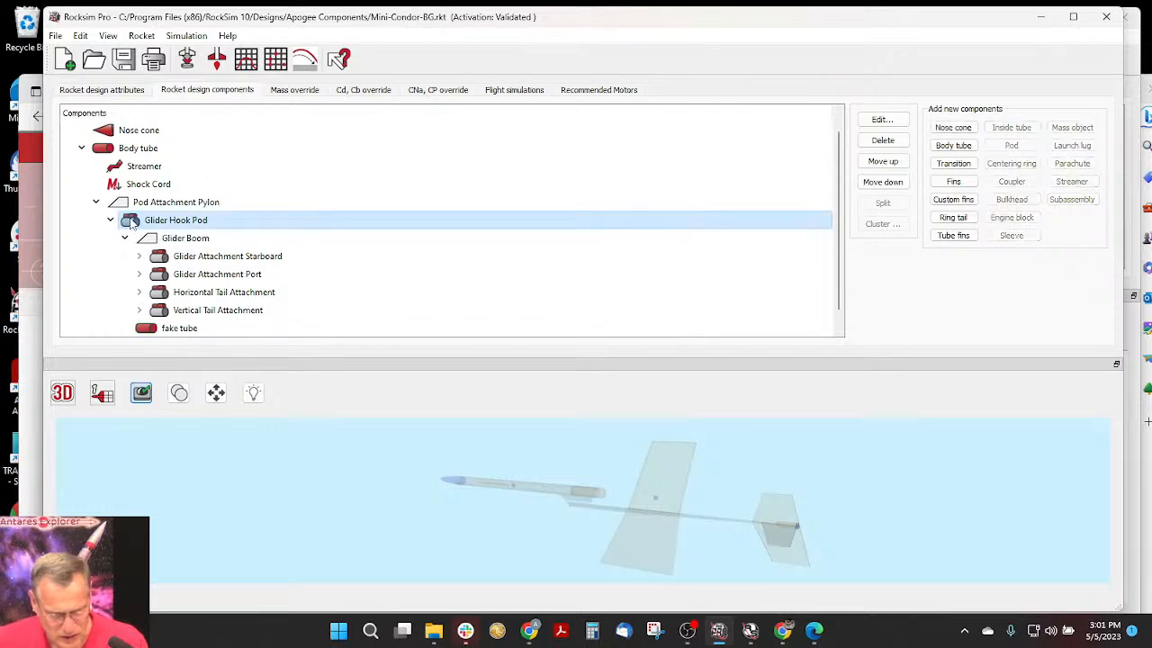
double_click(132, 224)
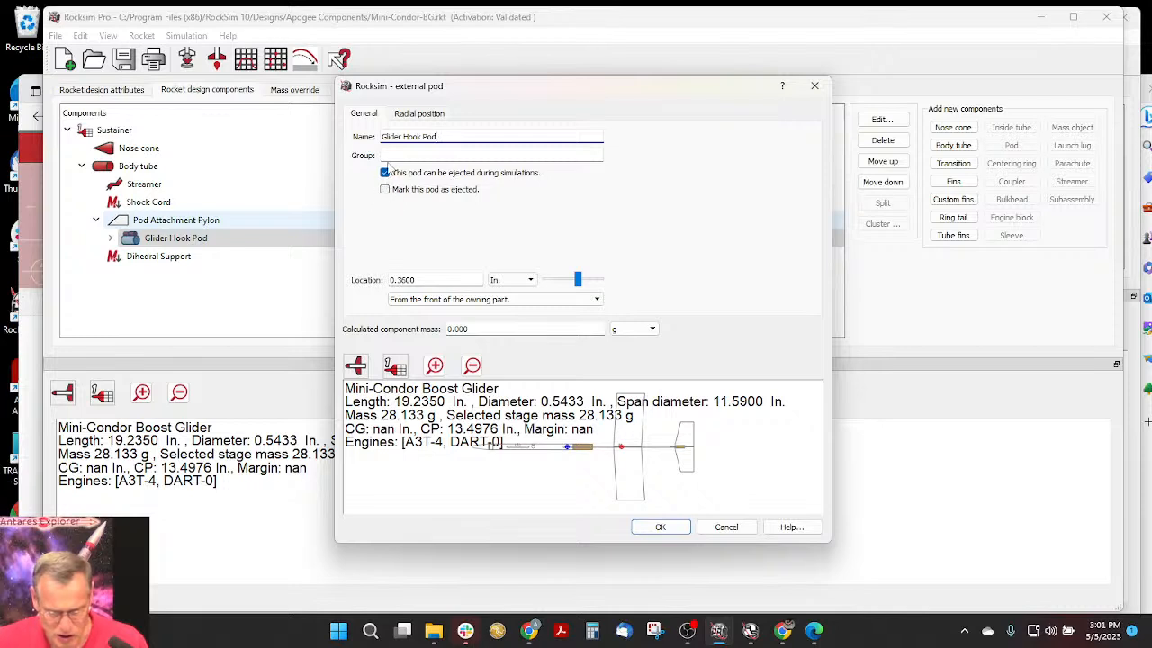
left_click(386, 191)
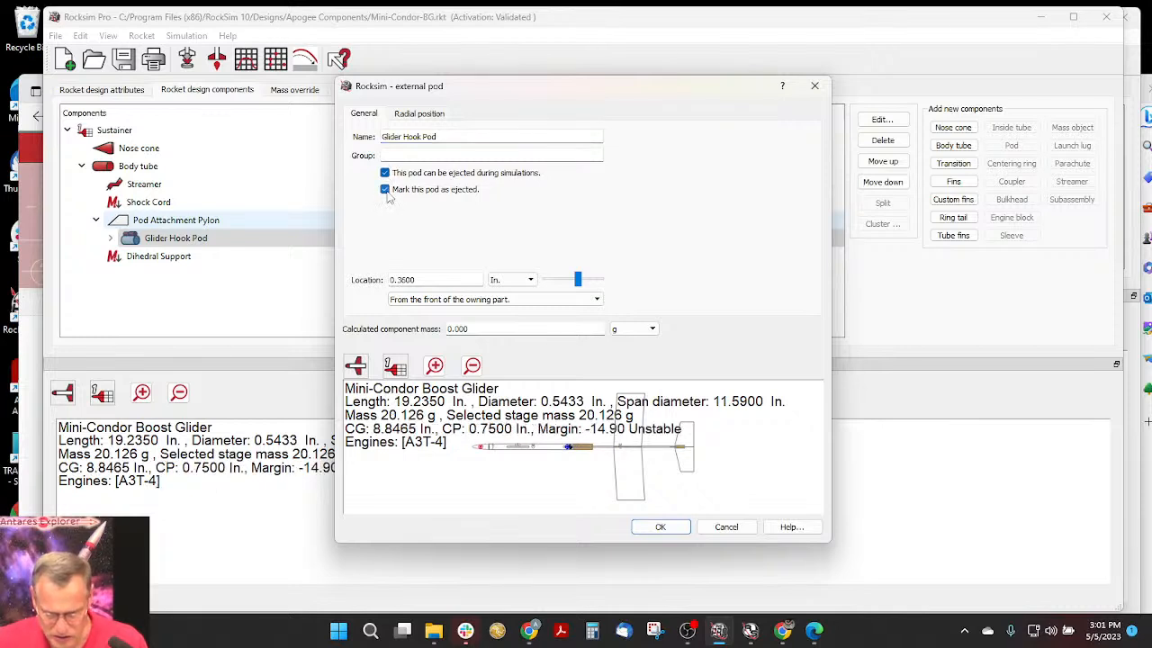
left_click(385, 190)
left_click(386, 190)
left_click(385, 190)
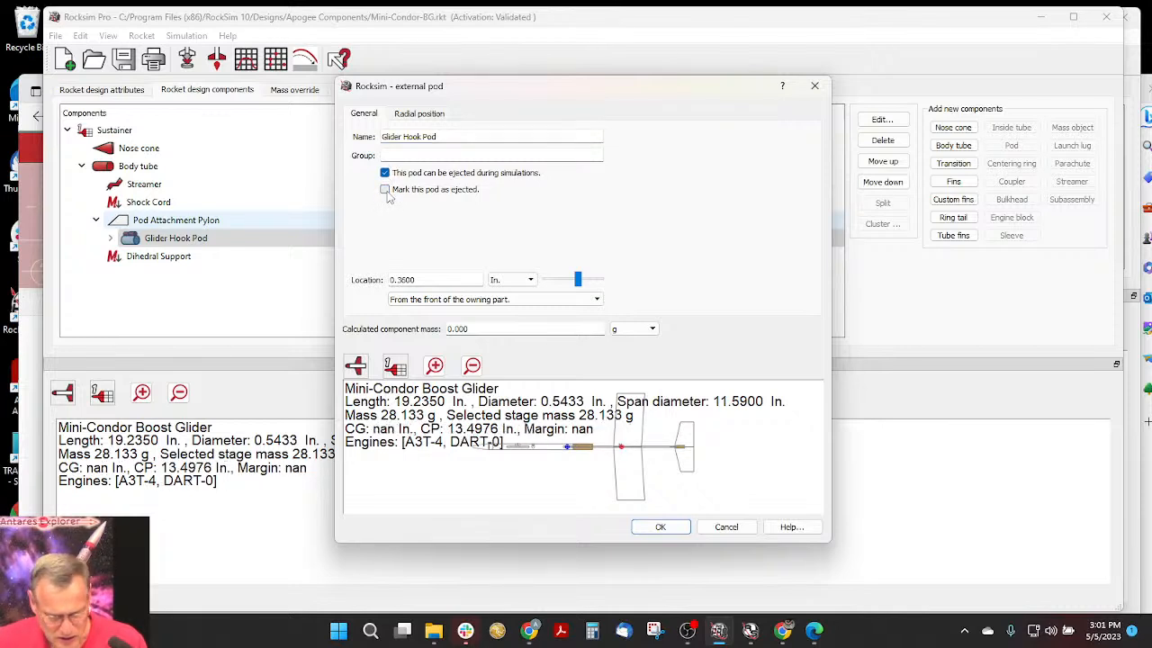
left_click(385, 189)
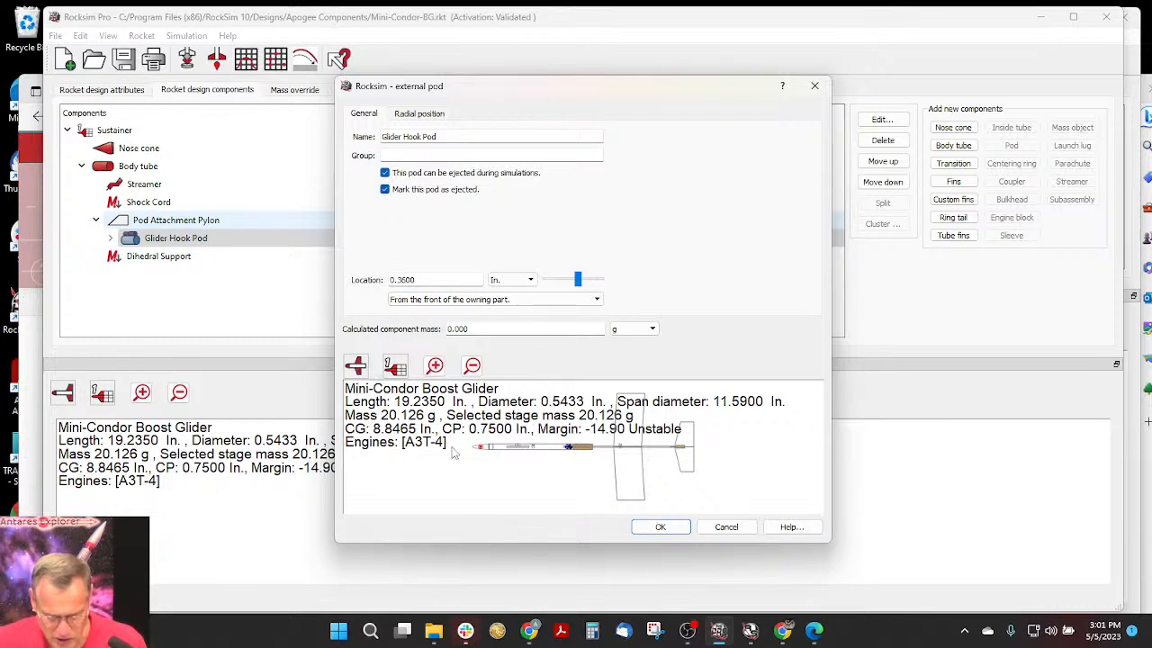
- Switch the pod preview to the side view, enlarge the external pod dialog to examine it, and accept the pod settings
mouse_move(358, 369)
left_click(359, 389)
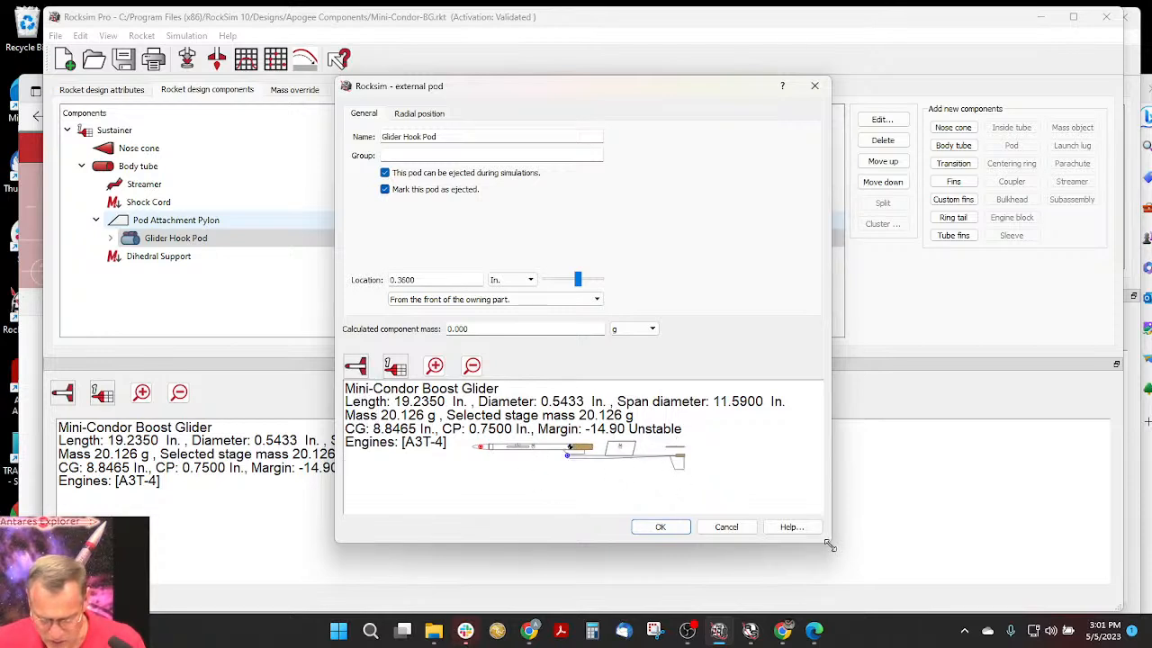
left_click_drag(830, 546, 967, 615)
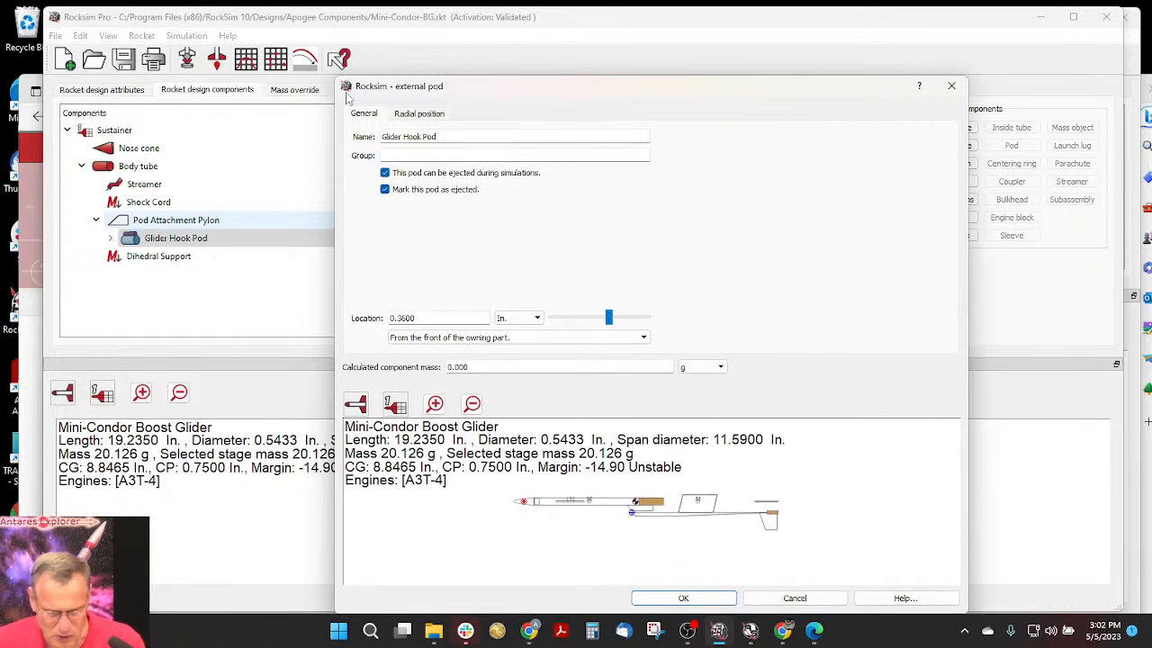
left_click_drag(336, 76, 204, 7)
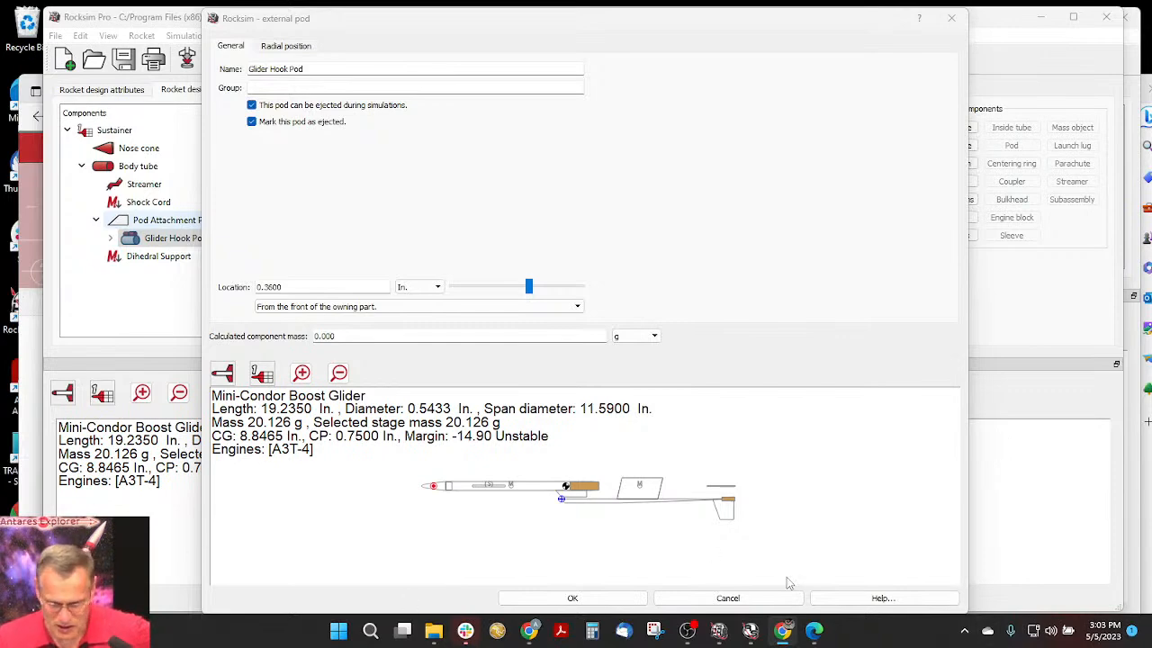
left_click(573, 598)
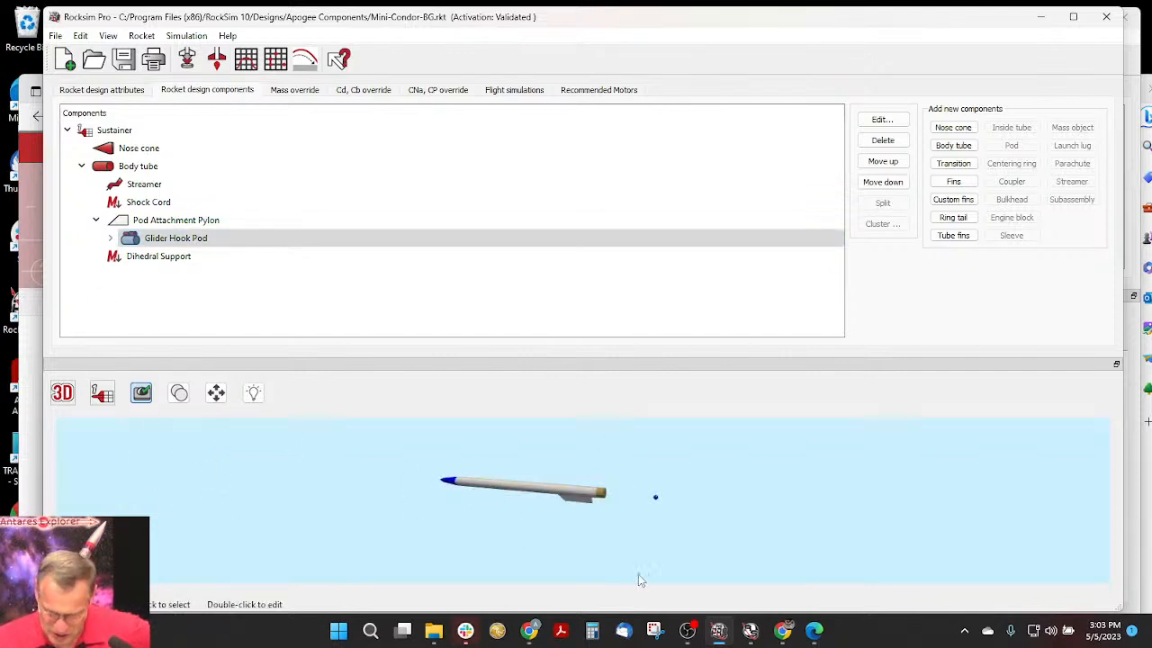
- Reopen the Glider Hook Pod, toggle its ejected mark to compare the 3D model with and without the glider, and leave it unmarked
left_click(131, 237)
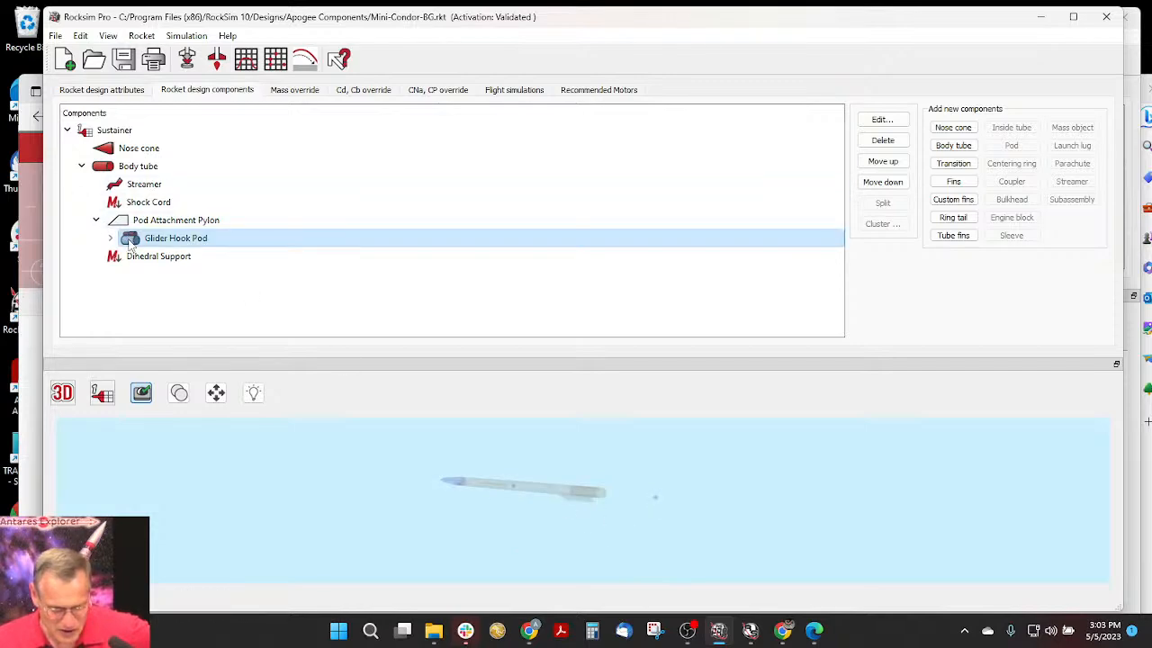
double_click(131, 239)
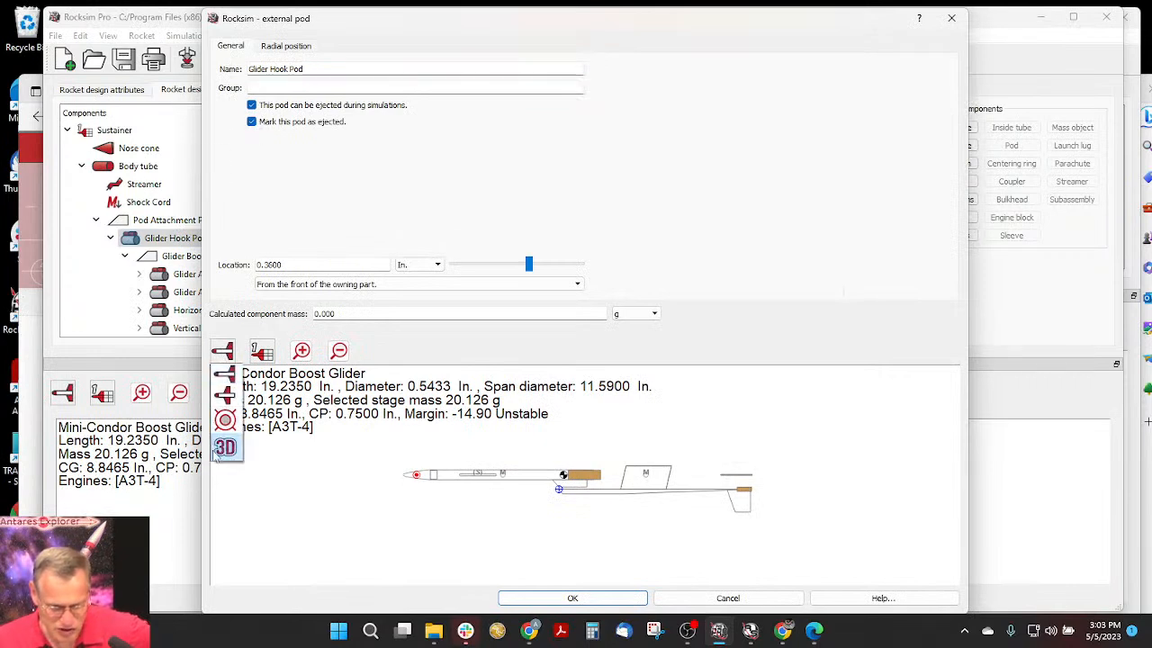
left_click(252, 123)
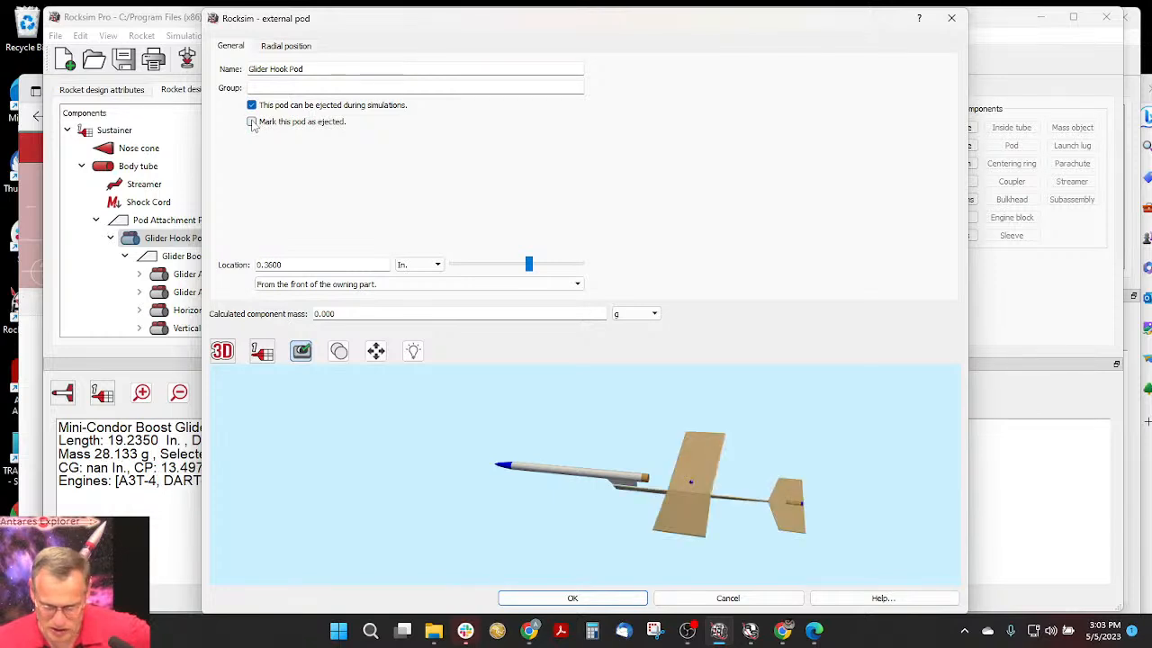
left_click(252, 122)
left_click(252, 122)
left_click(252, 122)
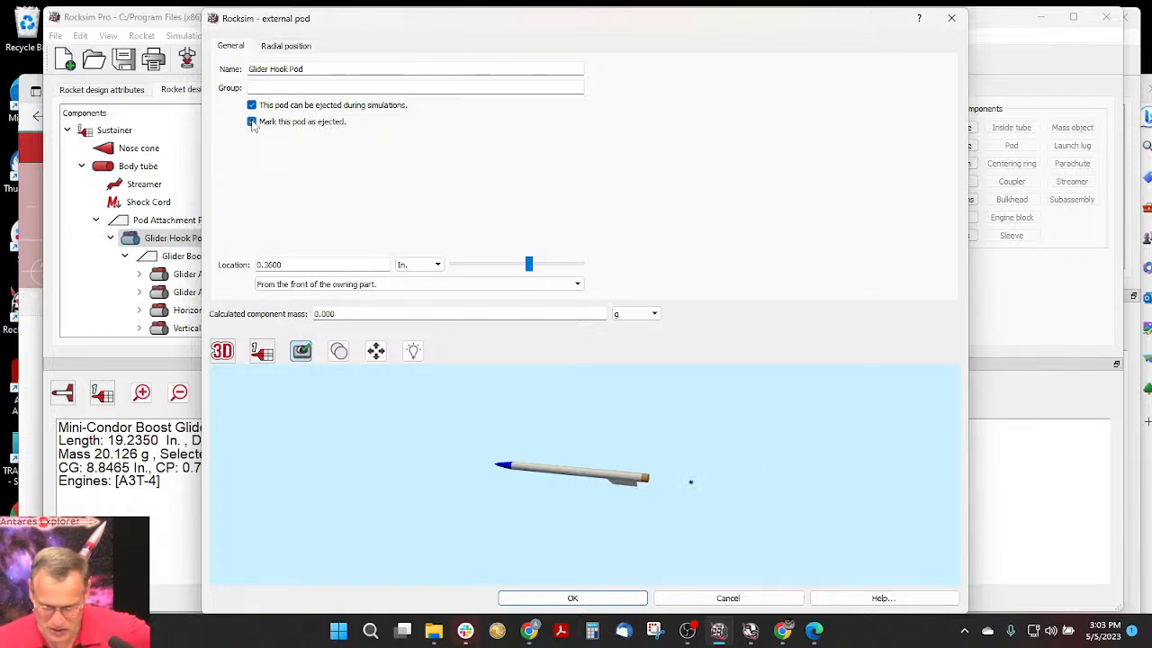
left_click(252, 123)
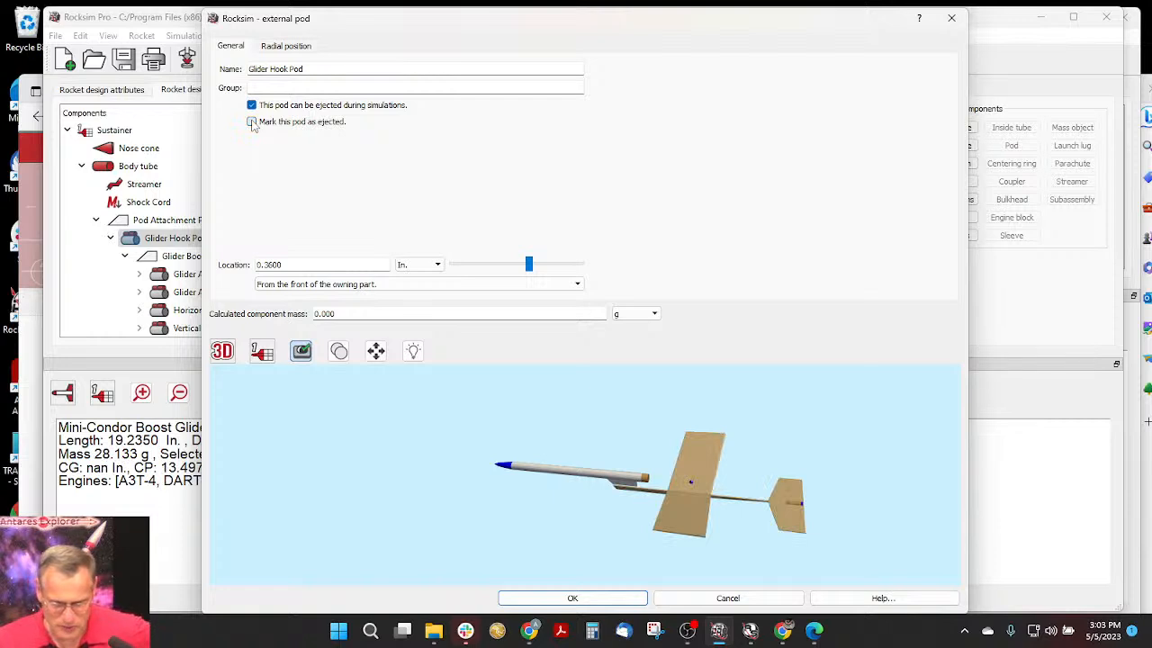
left_click(252, 122)
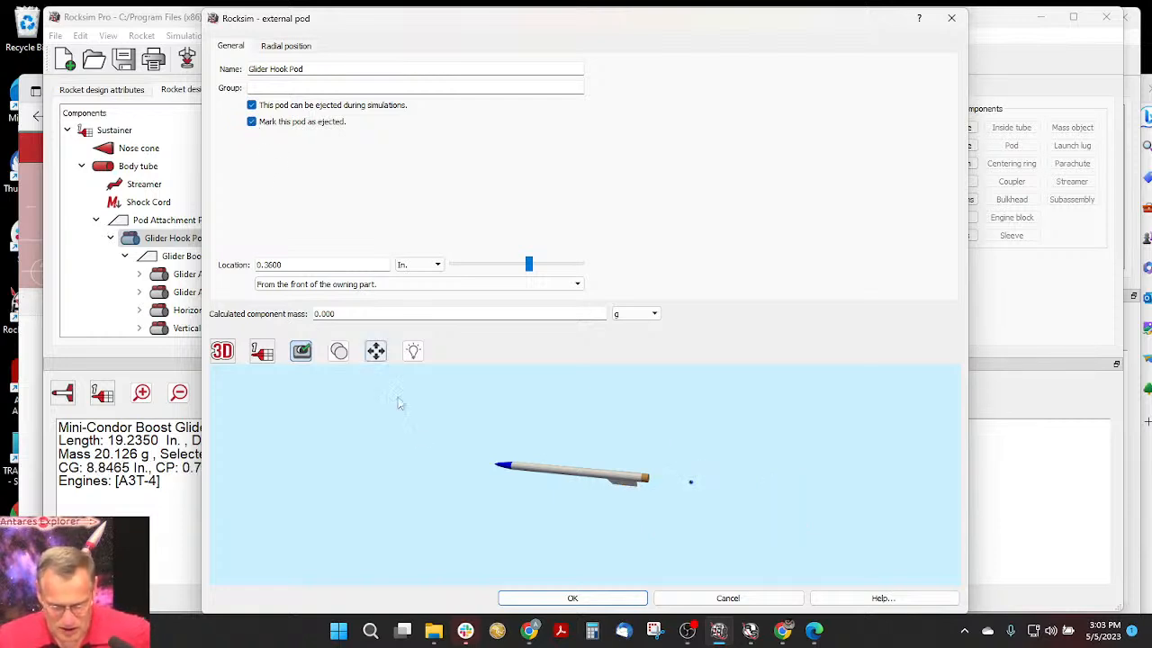
left_click(252, 122)
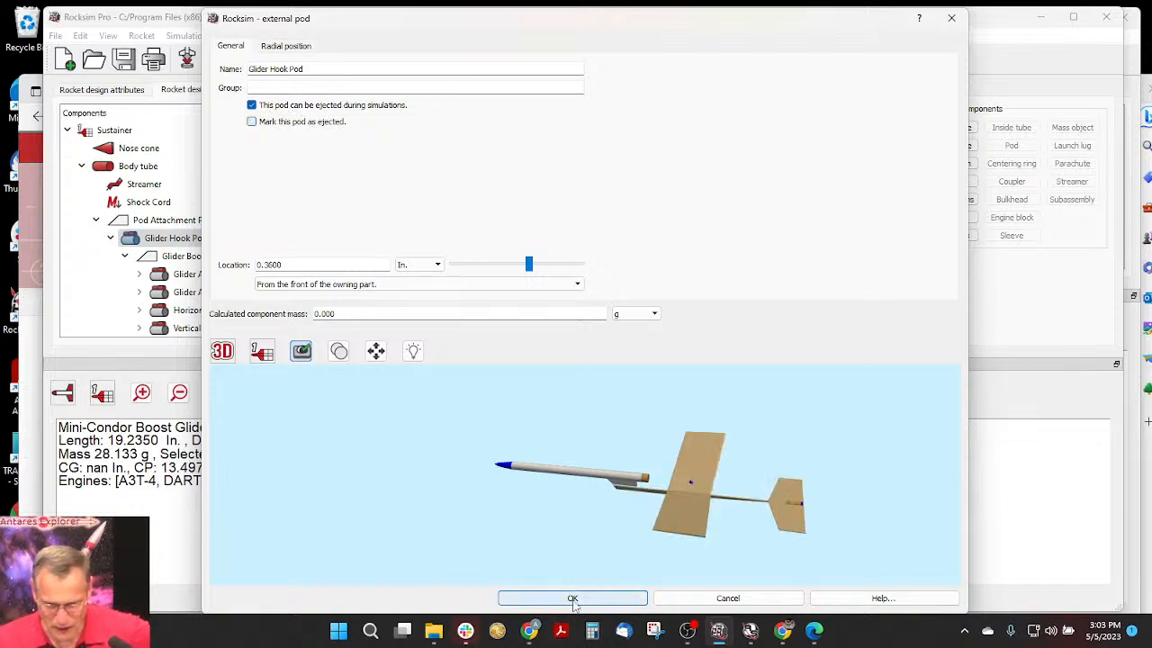
left_click(571, 599)
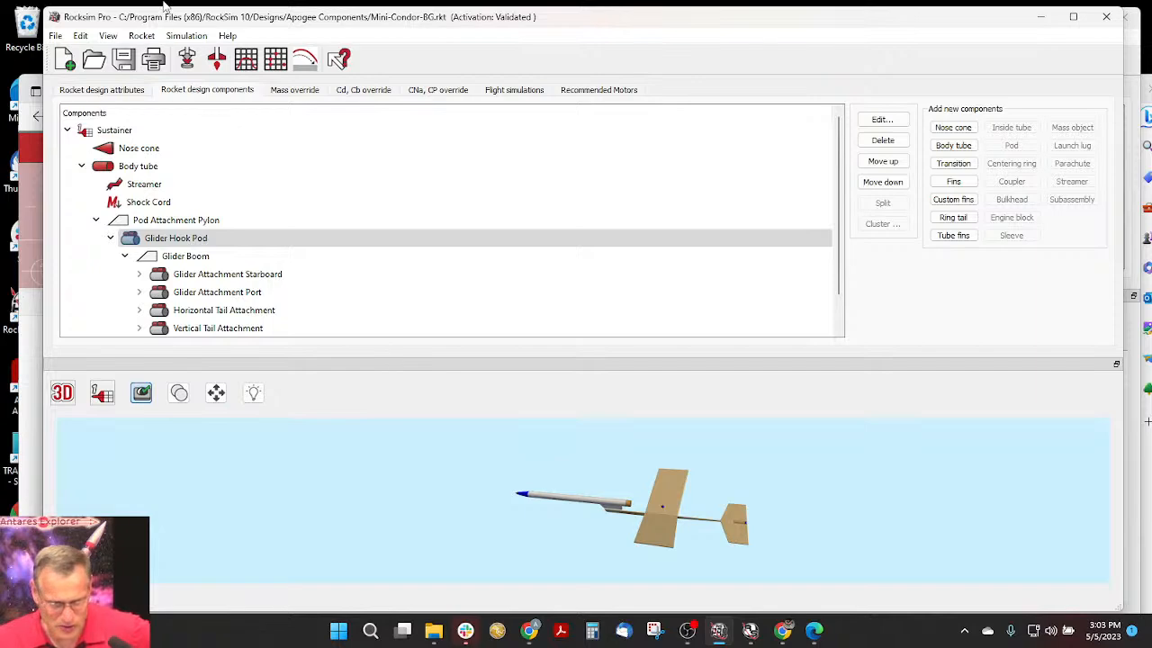
- Prepare a simulation with the Estes A3T engine and a 4-second ejection delay in the 13 mm body tube
left_click(188, 59)
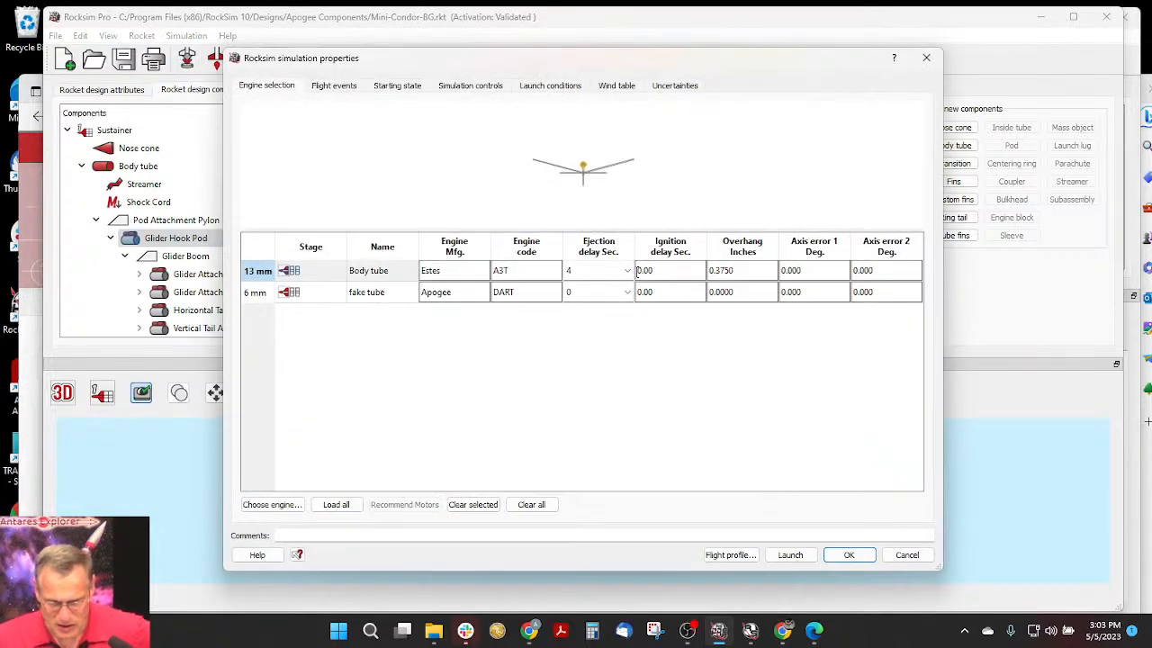
double_click(369, 272)
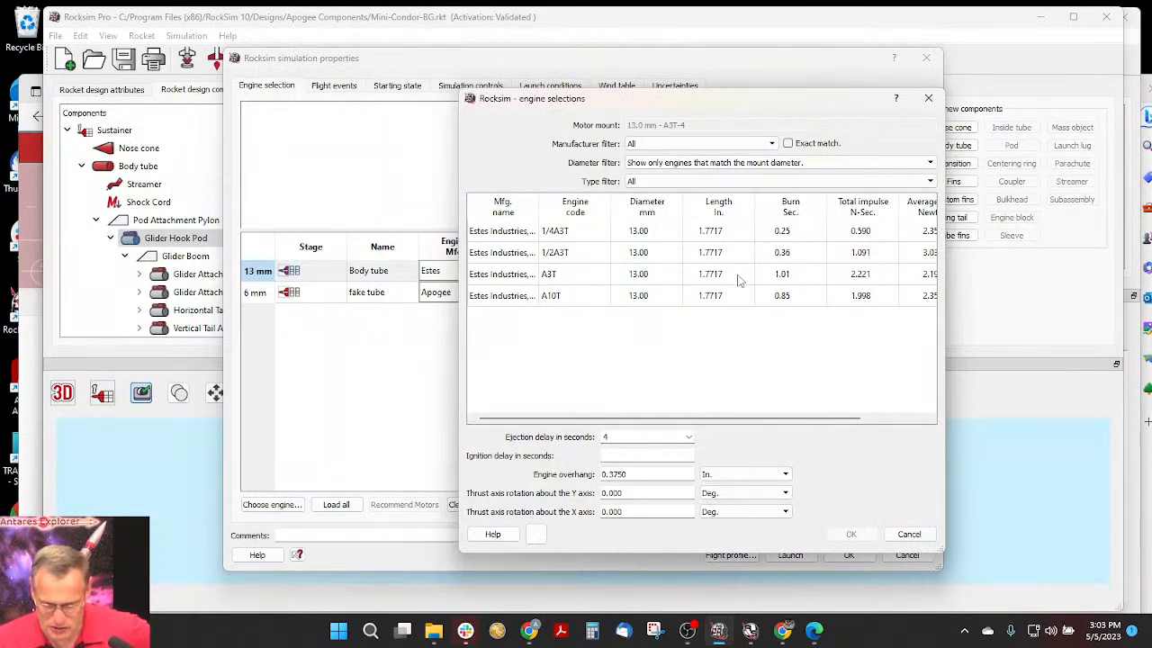
left_click(808, 281)
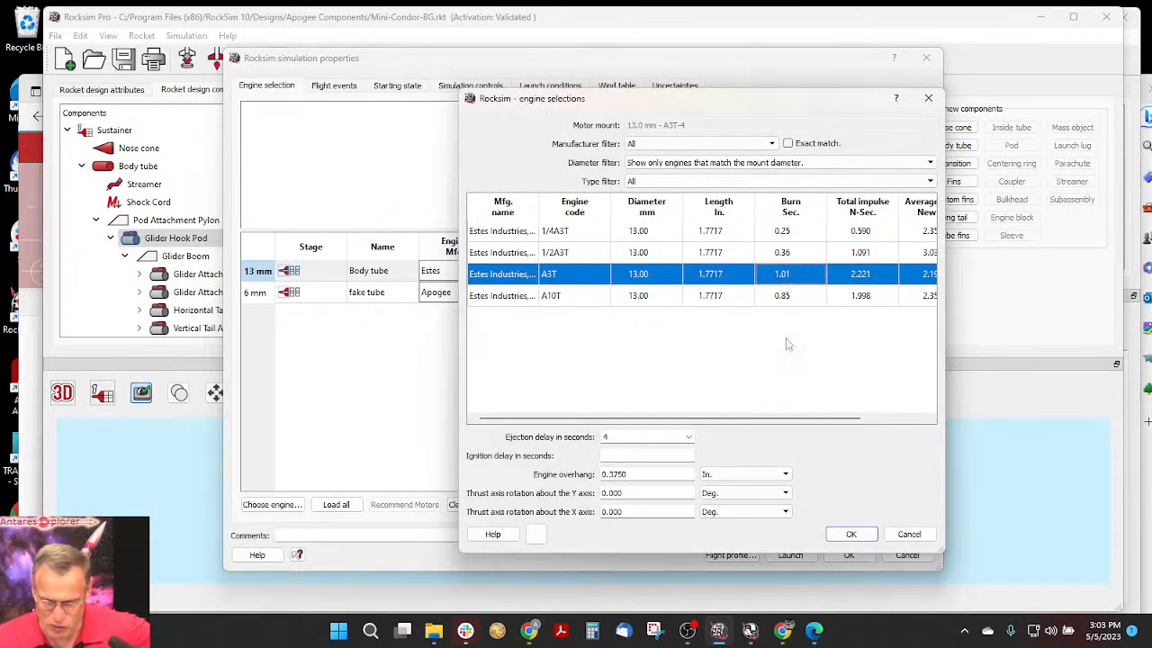
left_click(864, 537)
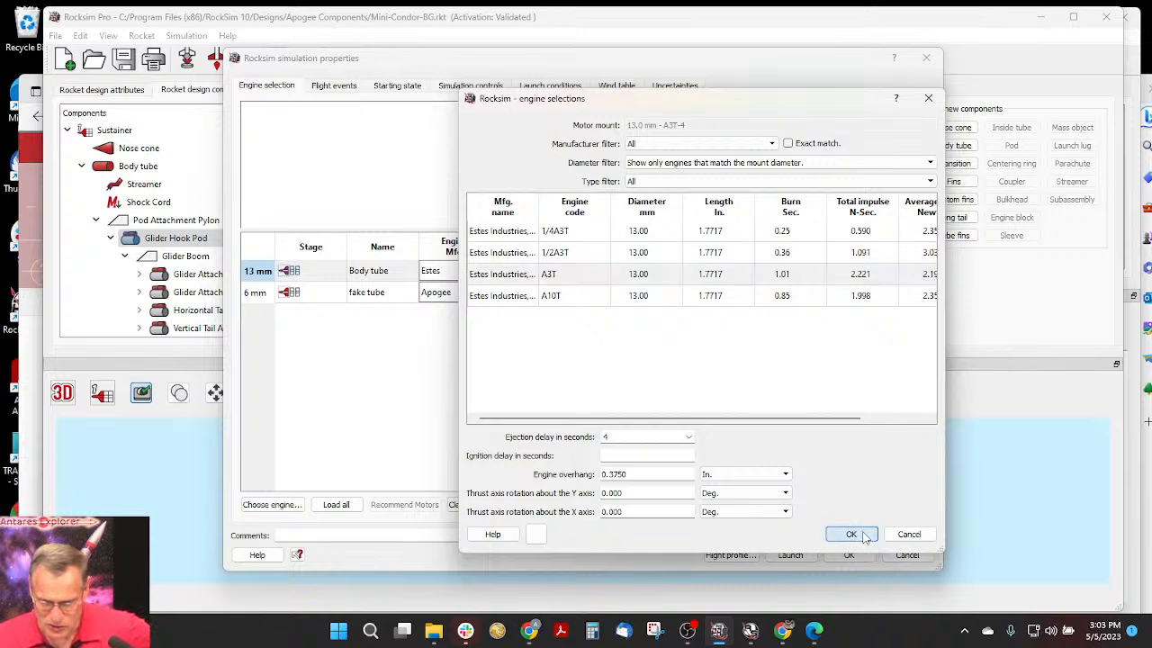
left_click(515, 299)
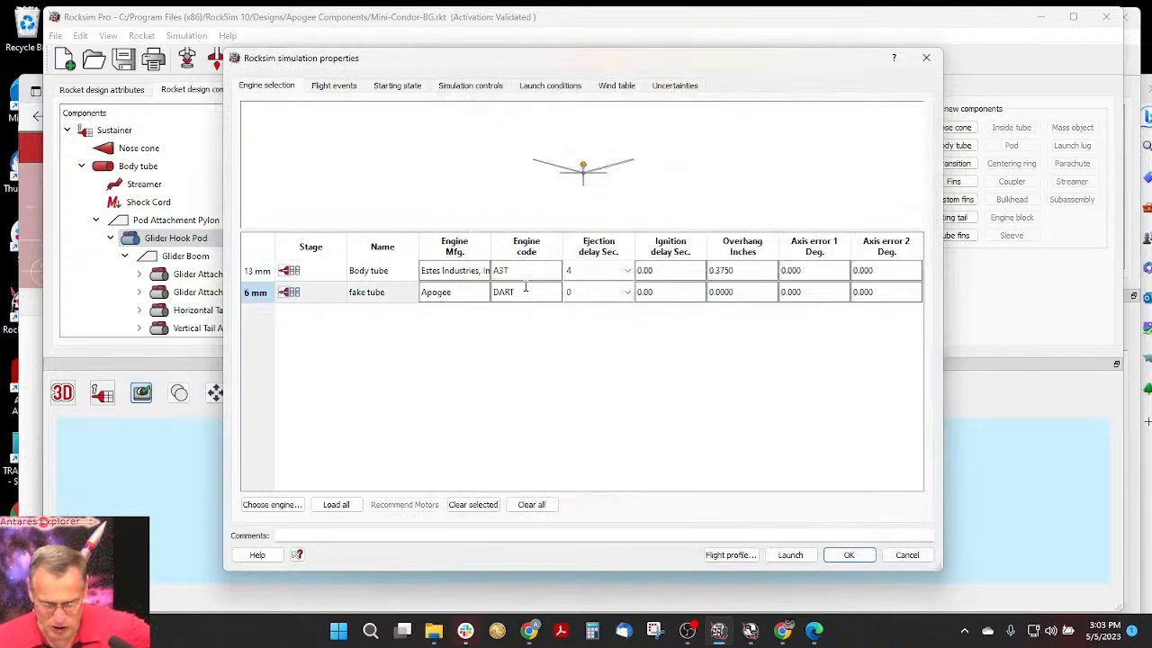
- Try to set the ejection delay of the DART engine in the 6 mm fake tube to 1.01 seconds
double_click(525, 292)
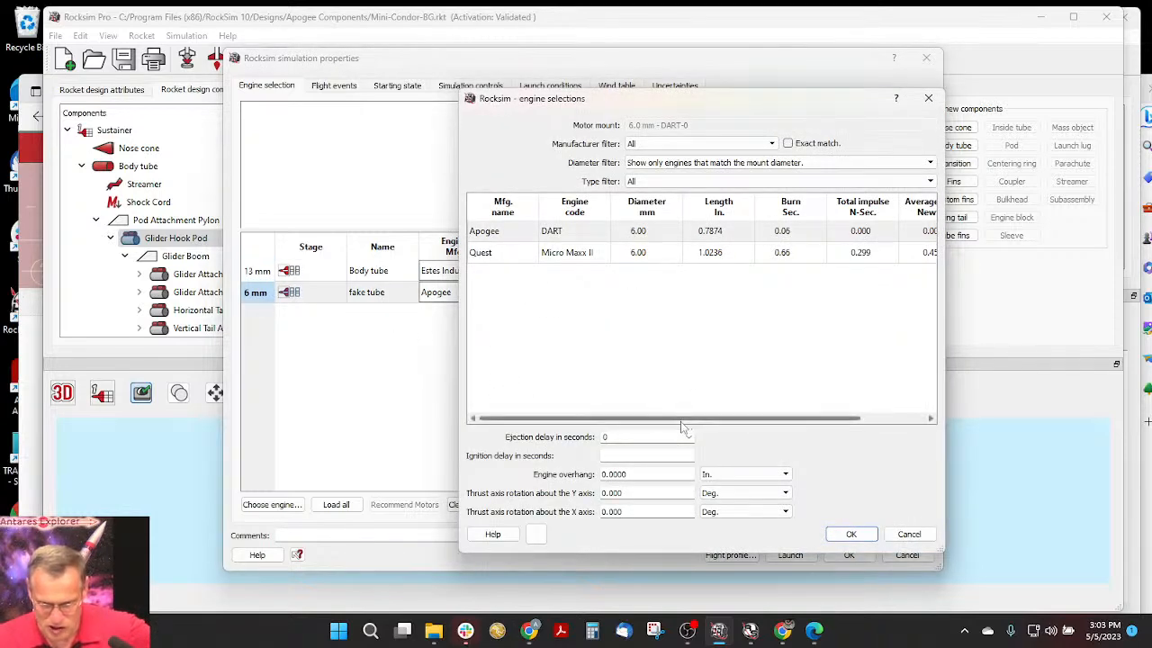
left_click_drag(682, 421, 801, 419)
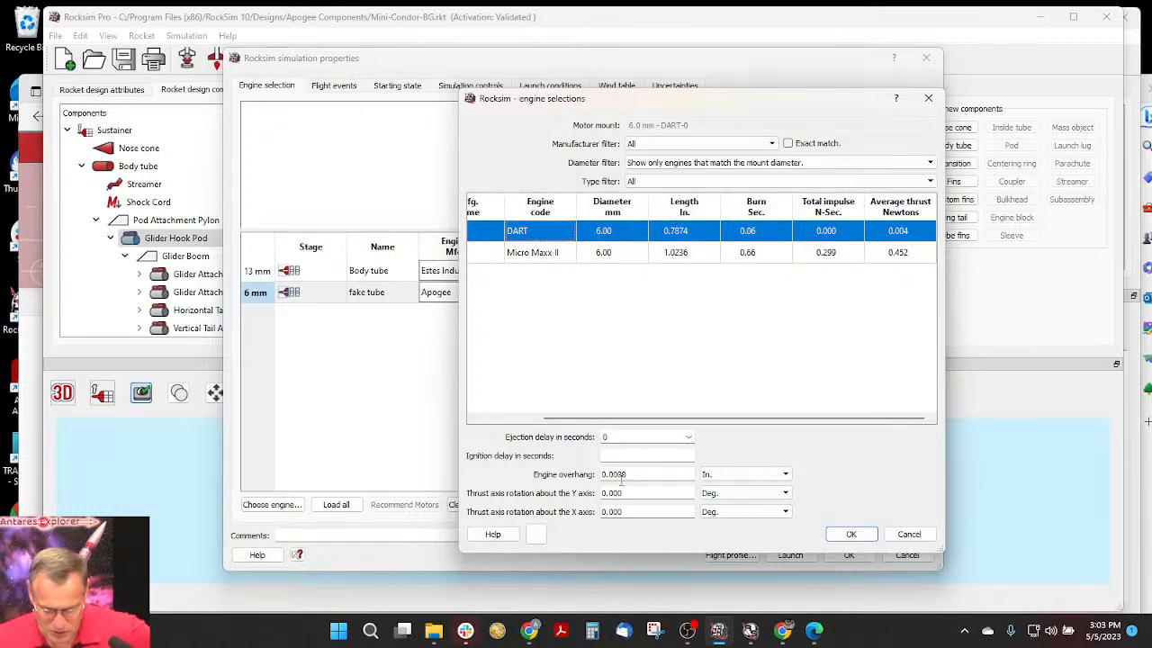
left_click(616, 437)
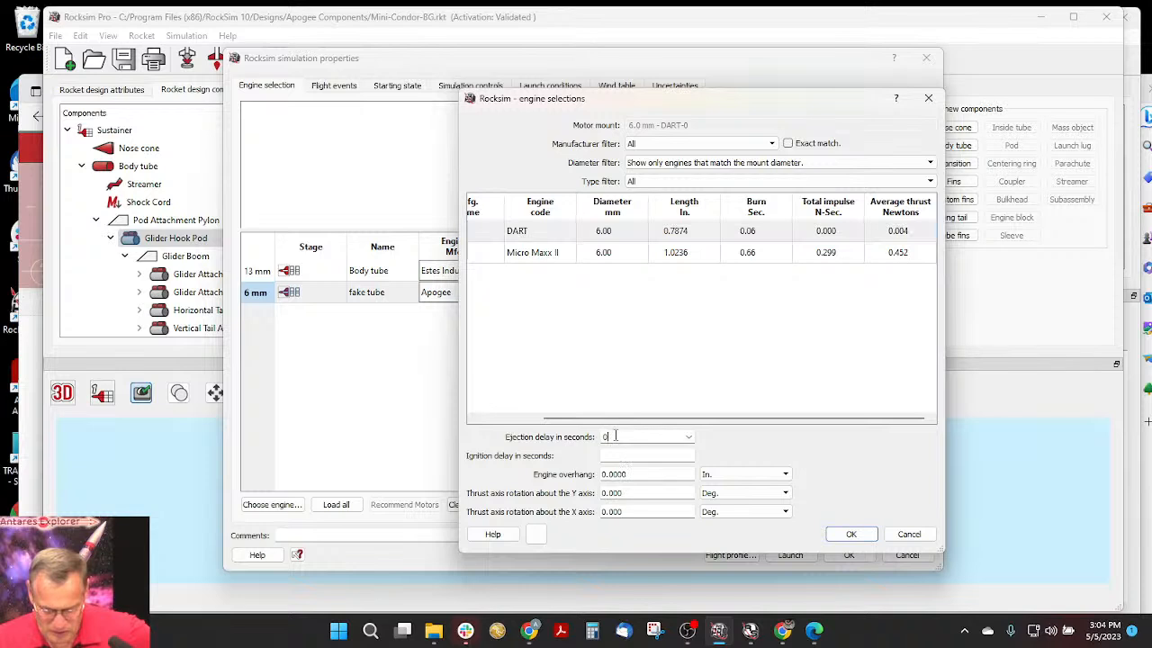
left_click_drag(616, 437, 592, 437)
type("10")
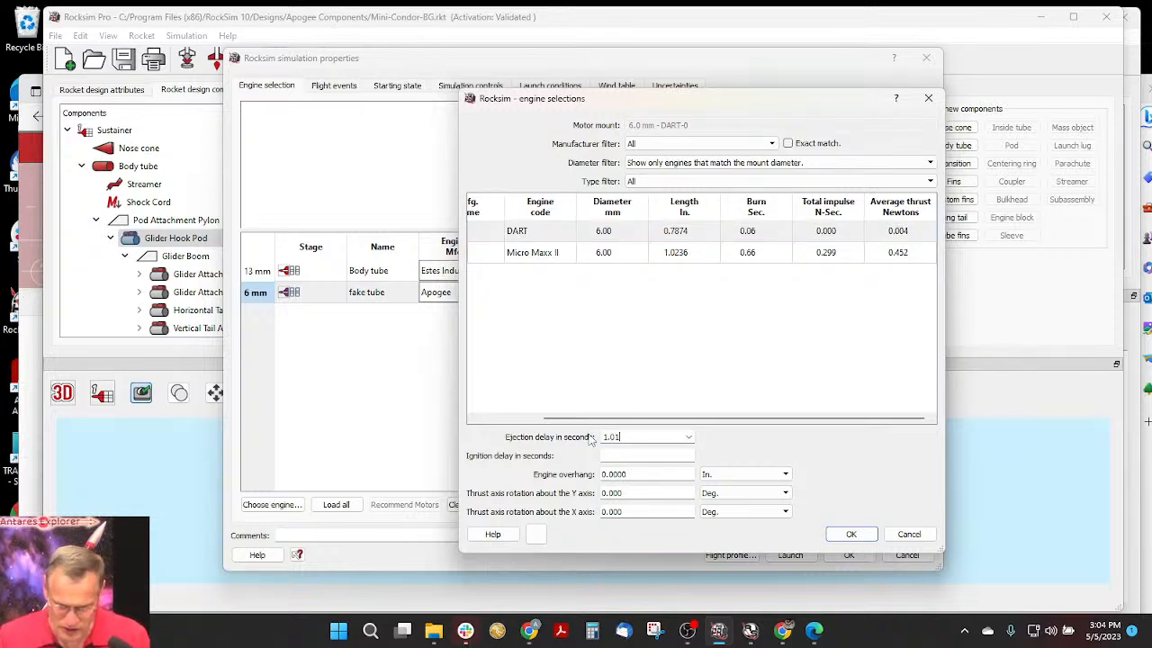
key("Tab")
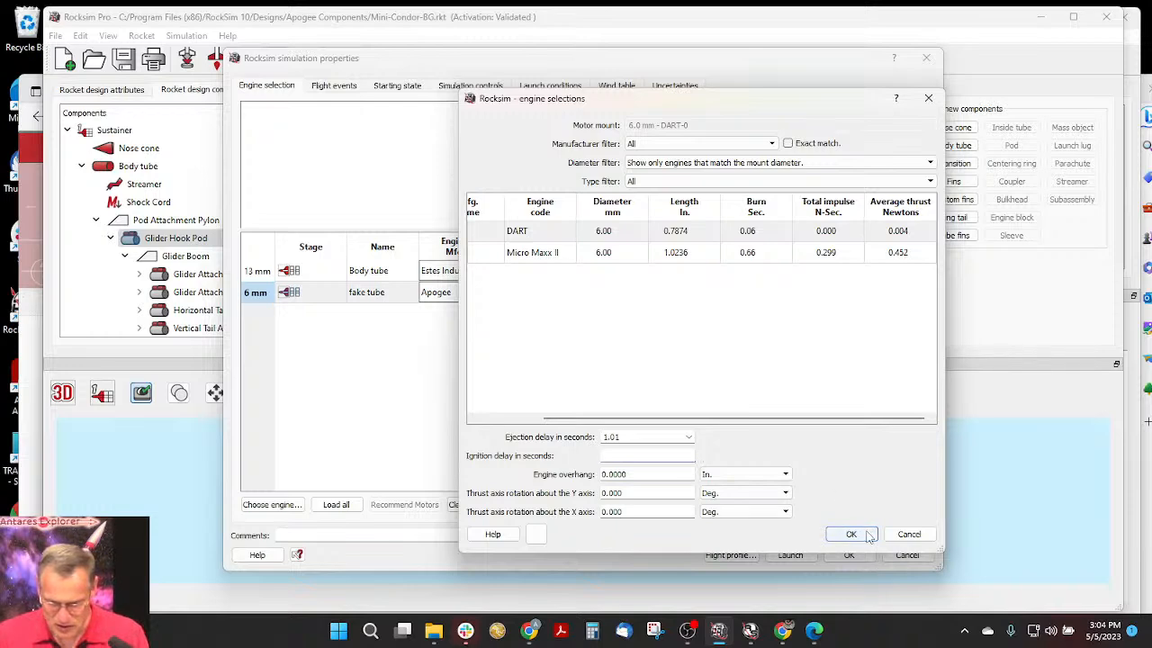
left_click(851, 535)
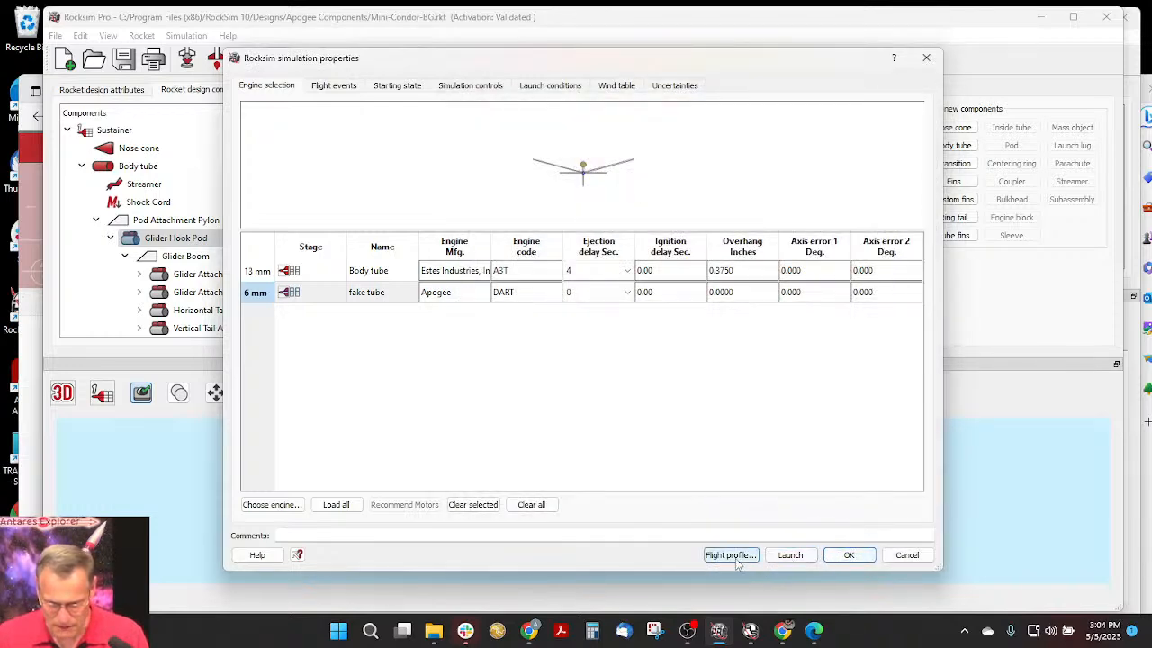
- Run the simulation with the A3T and DART engines despite the missing material on the fake tube, and play its flight profile
left_click(767, 557)
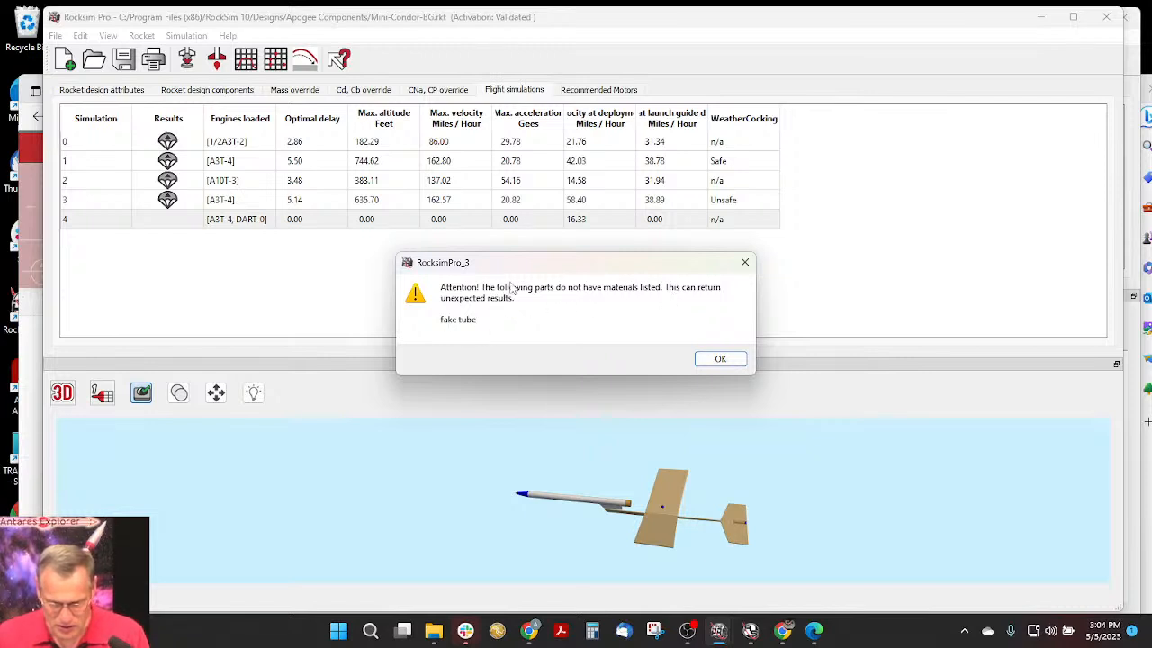
left_click(721, 359)
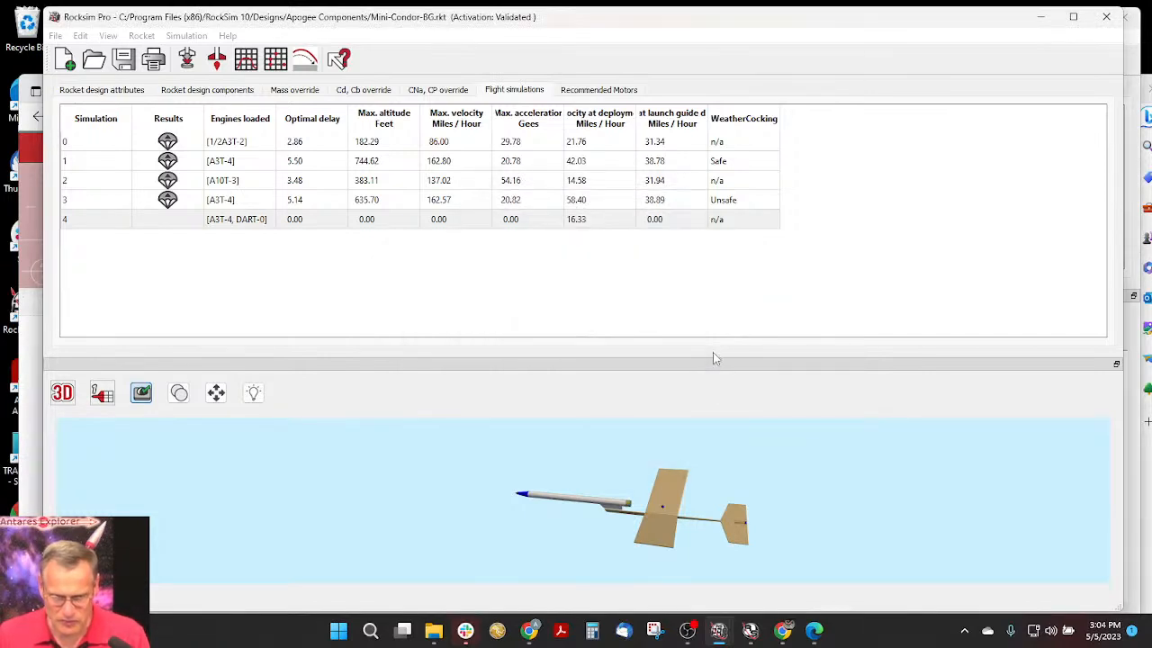
double_click(263, 218)
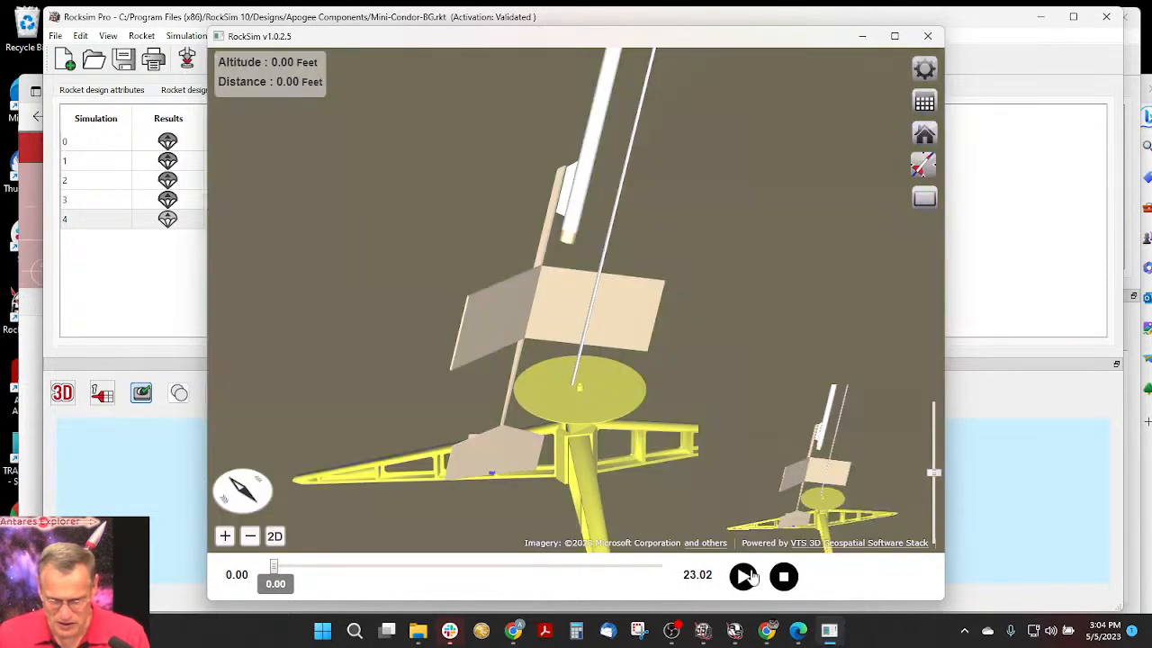
left_click(743, 577)
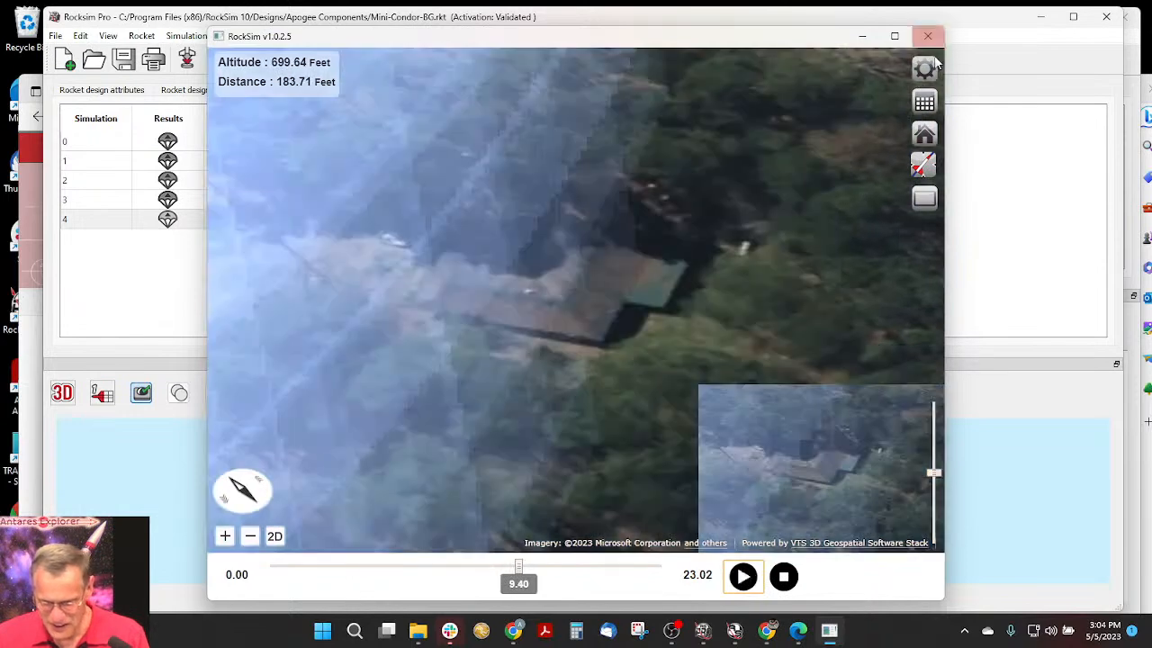
- Turn off the thrust smoke and tracking smoke in the flight profile preferences, keeping the flame displayed
left_click(925, 69)
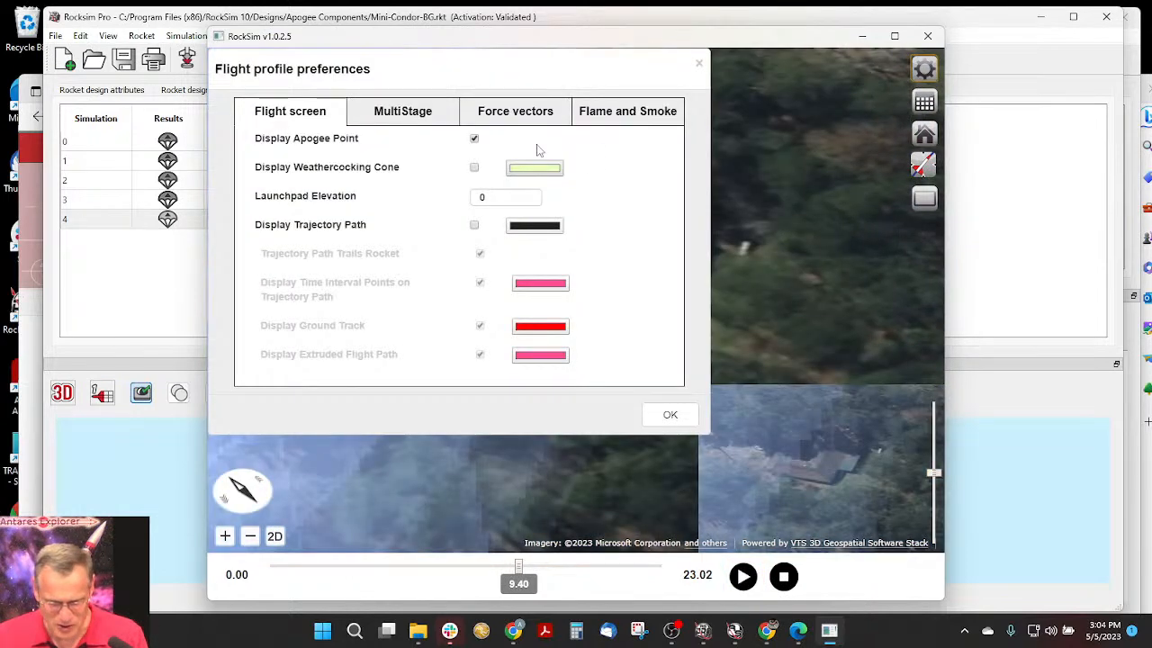
left_click(618, 117)
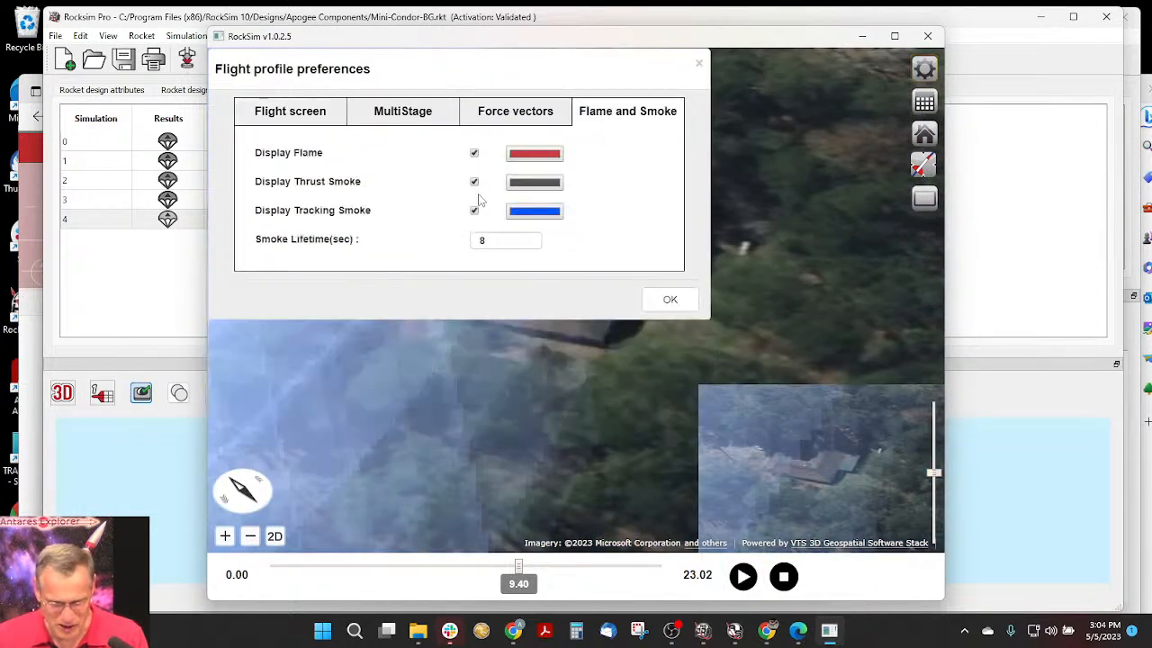
left_click(474, 211)
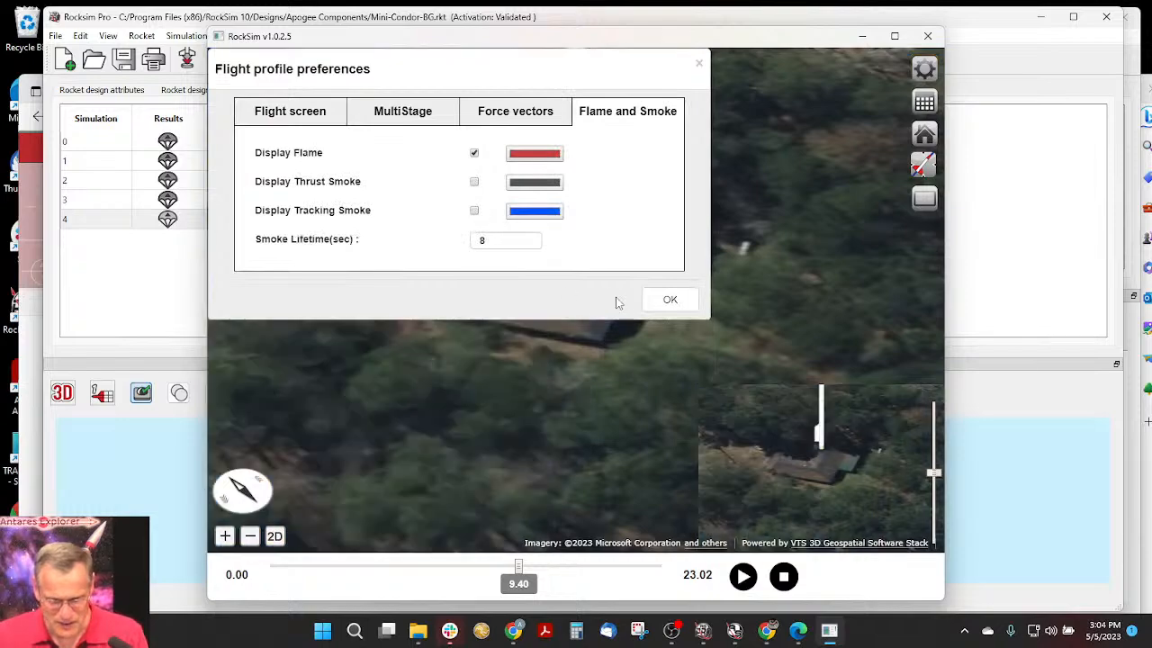
left_click(669, 302)
scroll(565, 283, "up", 5)
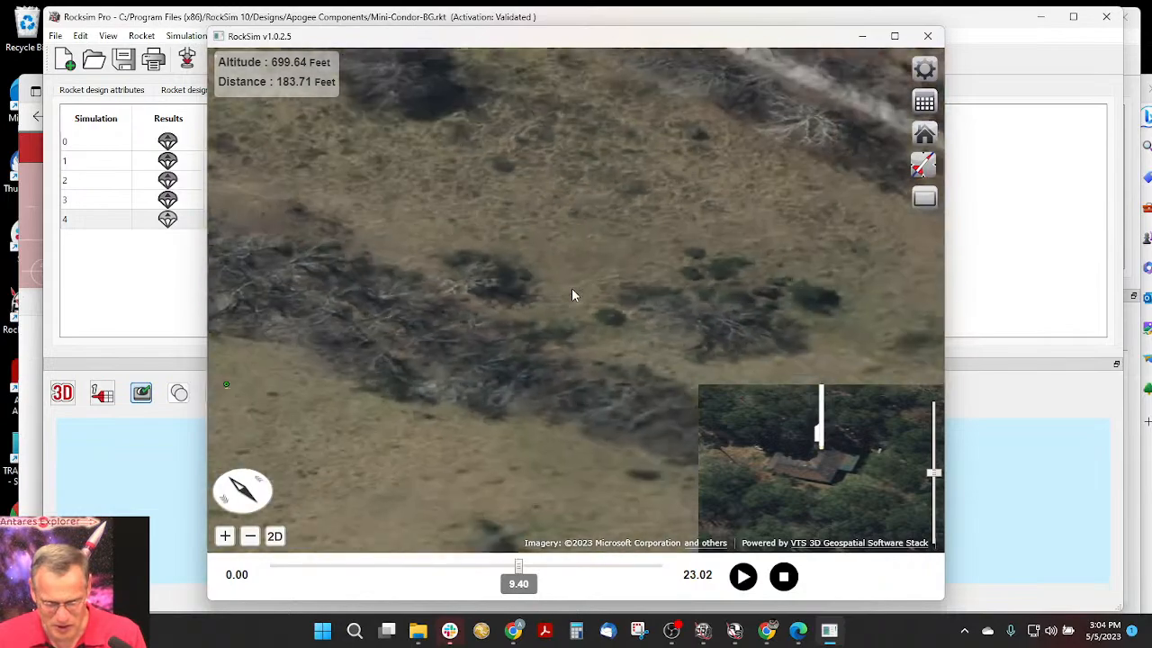
scroll(574, 289, "down", 6)
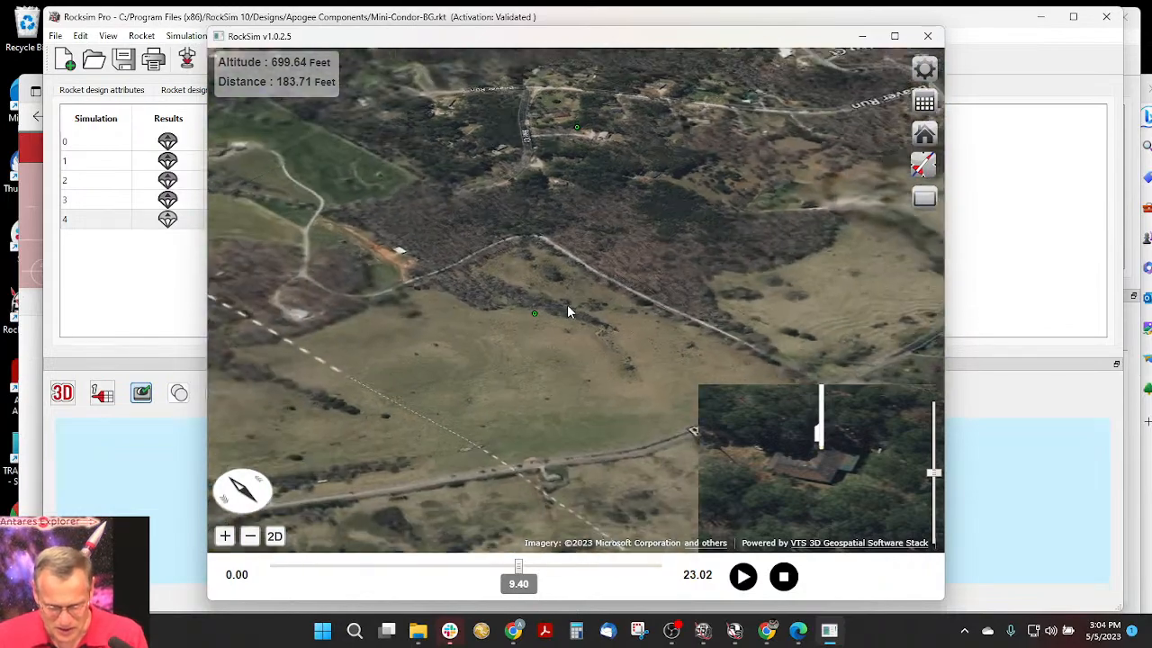
scroll(559, 364, "down", 5)
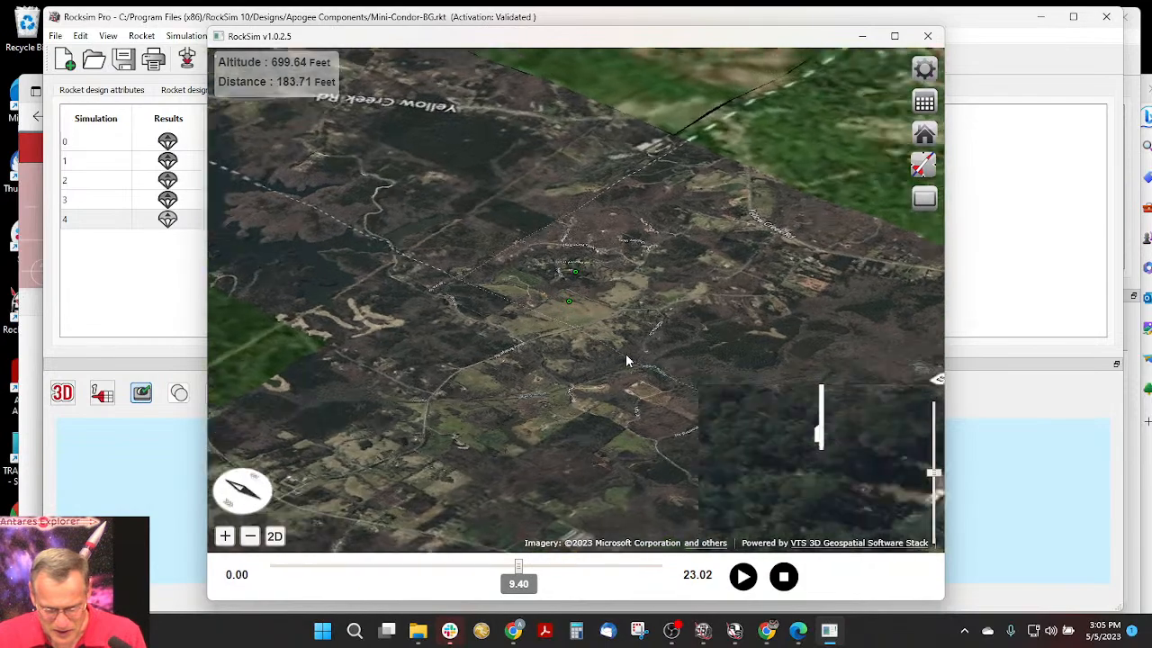
left_click_drag(627, 361, 645, 340)
scroll(551, 307, "up", 1)
scroll(552, 307, "up", 5)
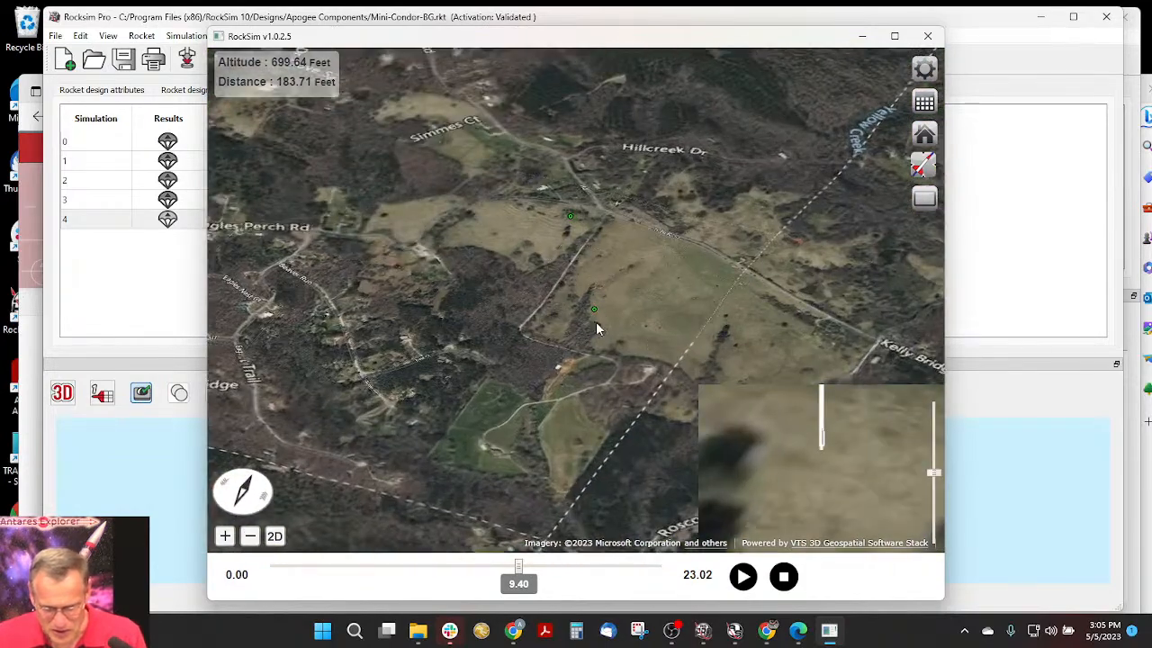
- Display the trajectory path in bright green and turn off its time interval points in the flight profile preferences
left_click(924, 69)
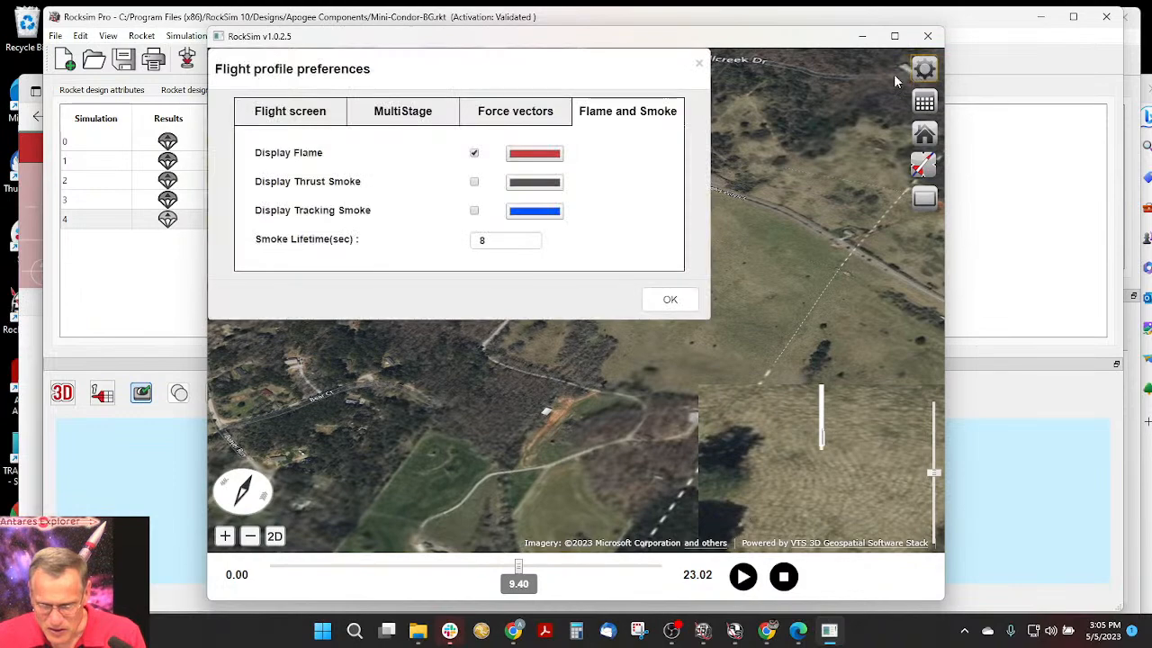
left_click(320, 126)
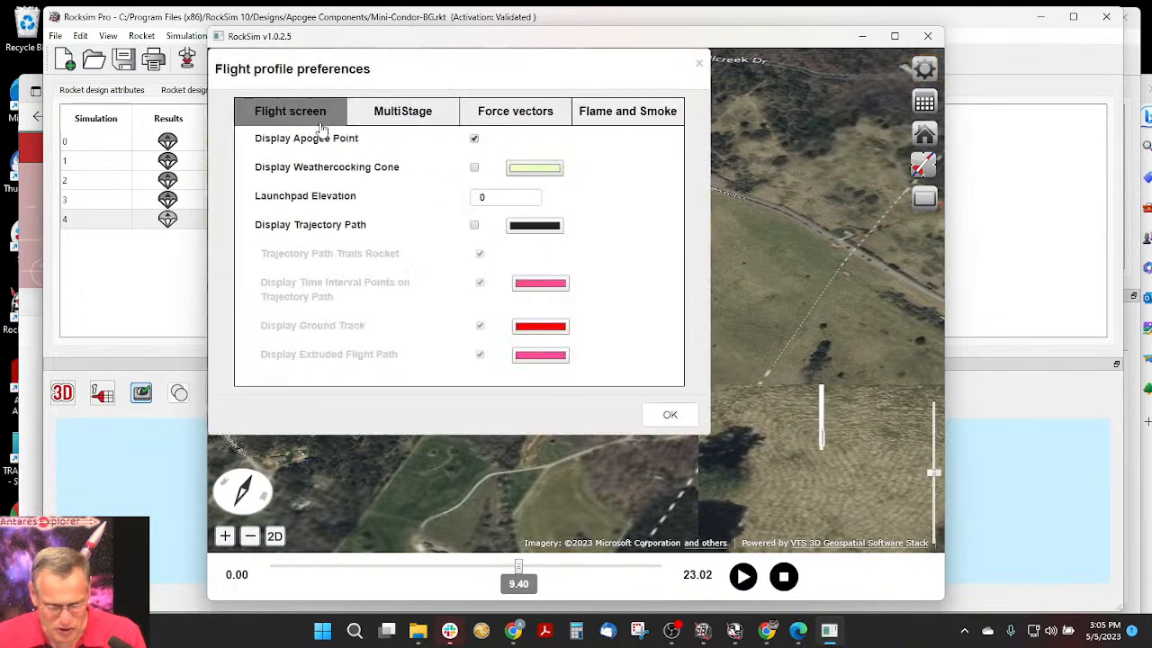
left_click(474, 225)
left_click(533, 226)
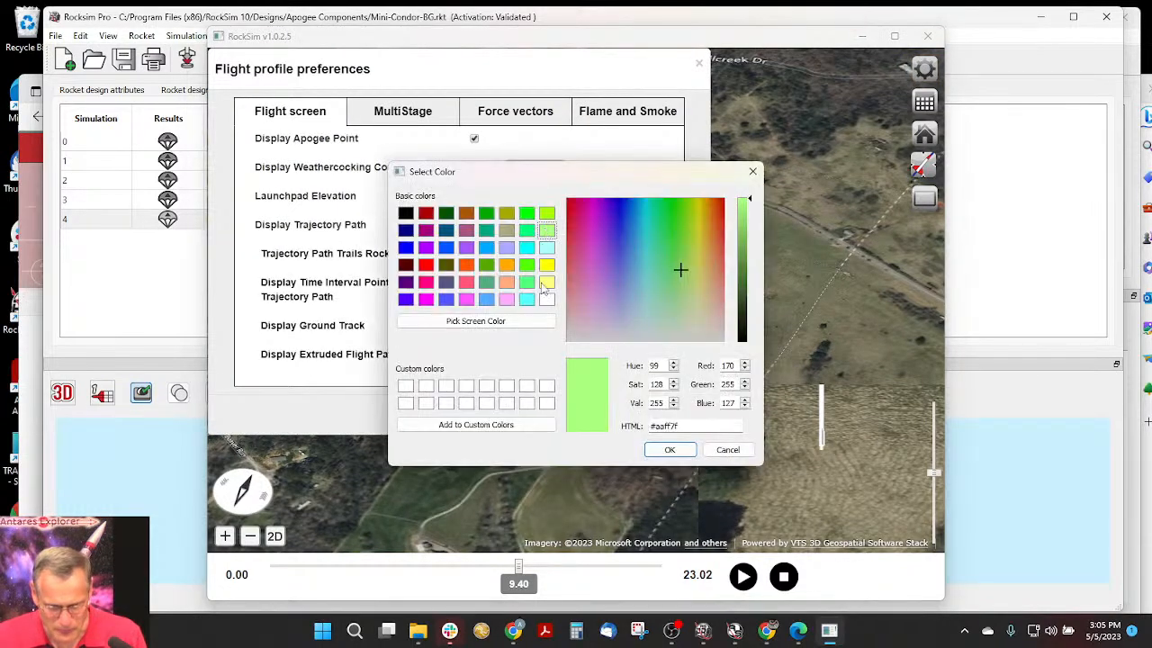
left_click(527, 265)
left_click(670, 449)
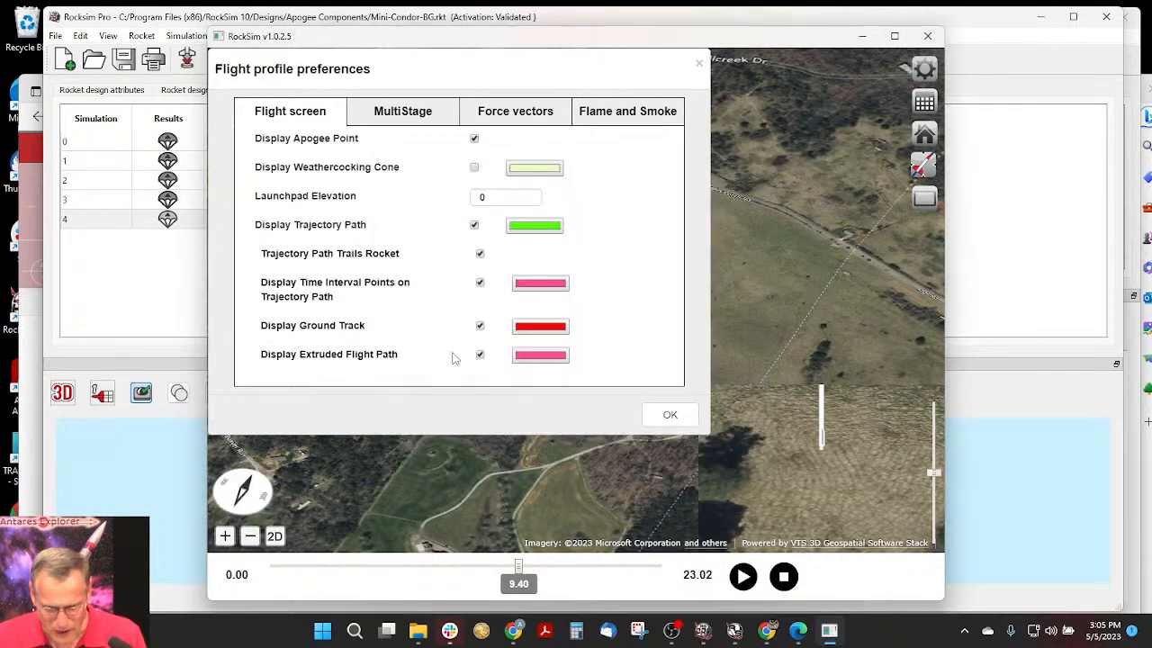
left_click(480, 283)
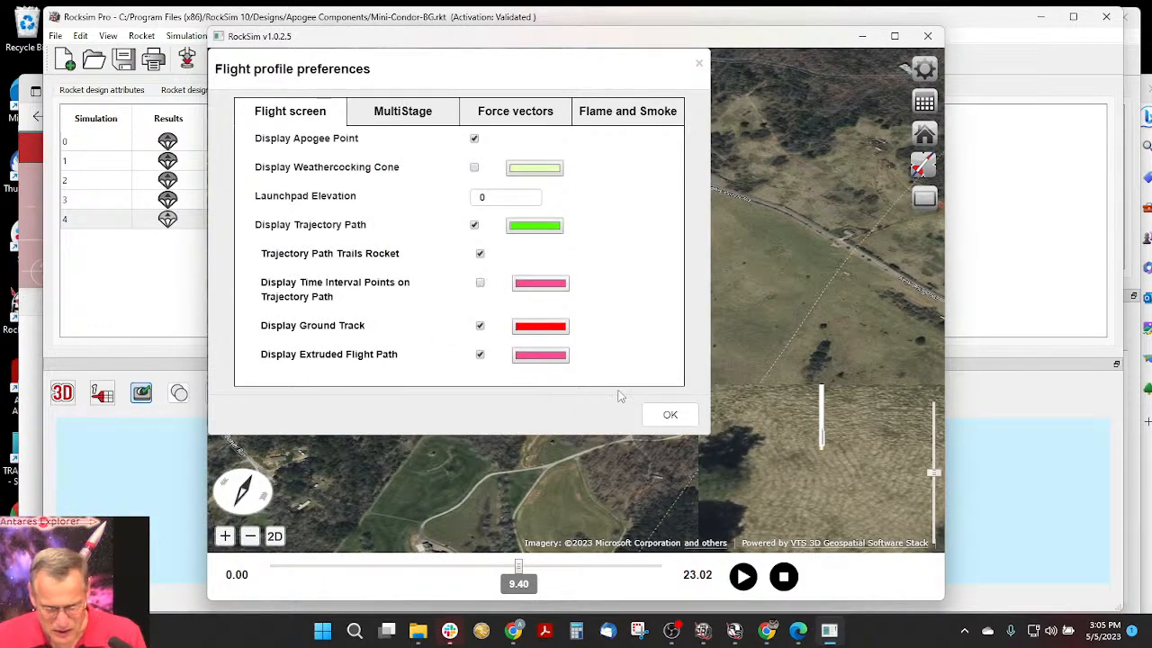
left_click(669, 416)
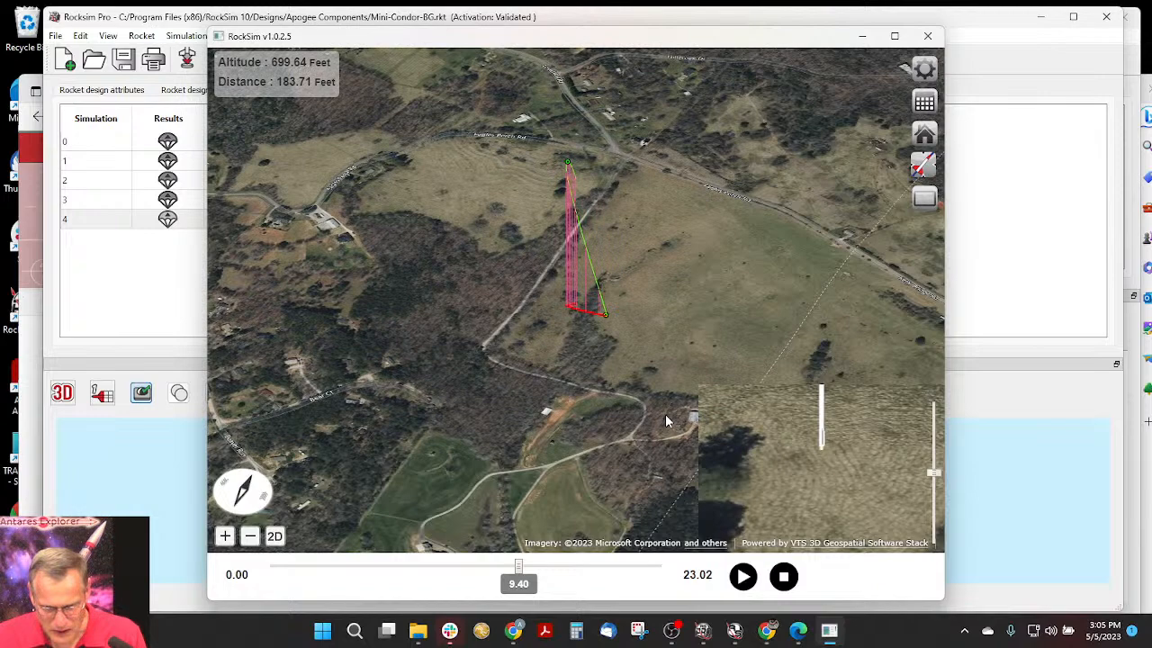
- Examine the trajectory path and ground track around the launch point, both close up and from a distance
scroll(594, 317, "up", 6)
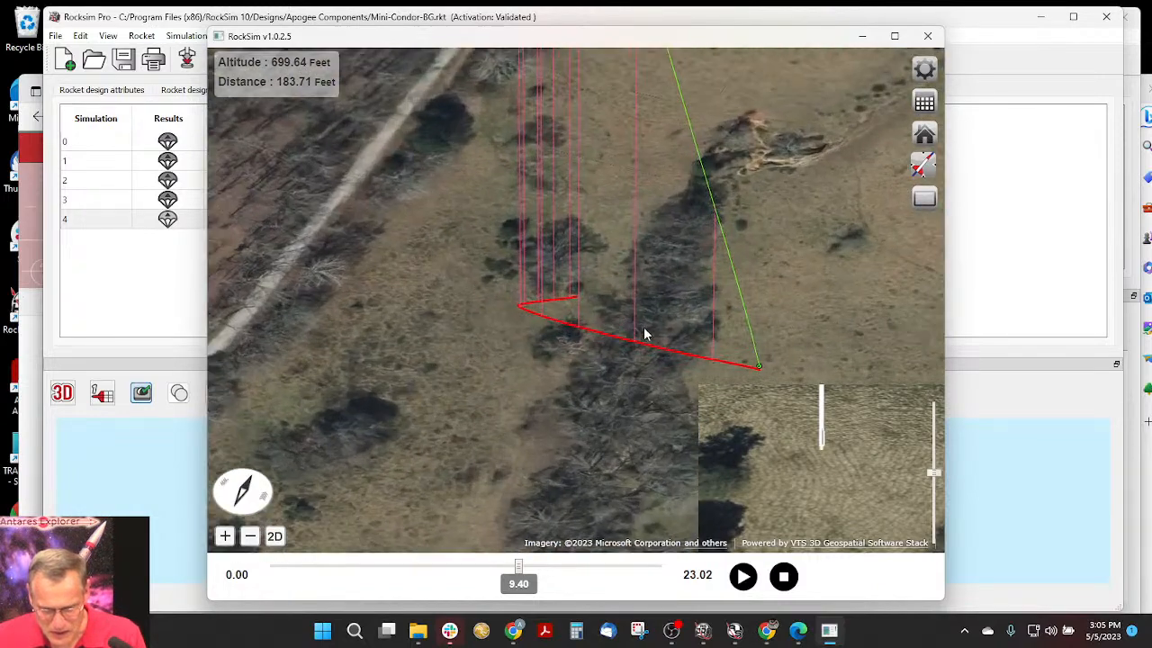
scroll(653, 329, "up", 3)
left_click_drag(716, 349, 651, 335)
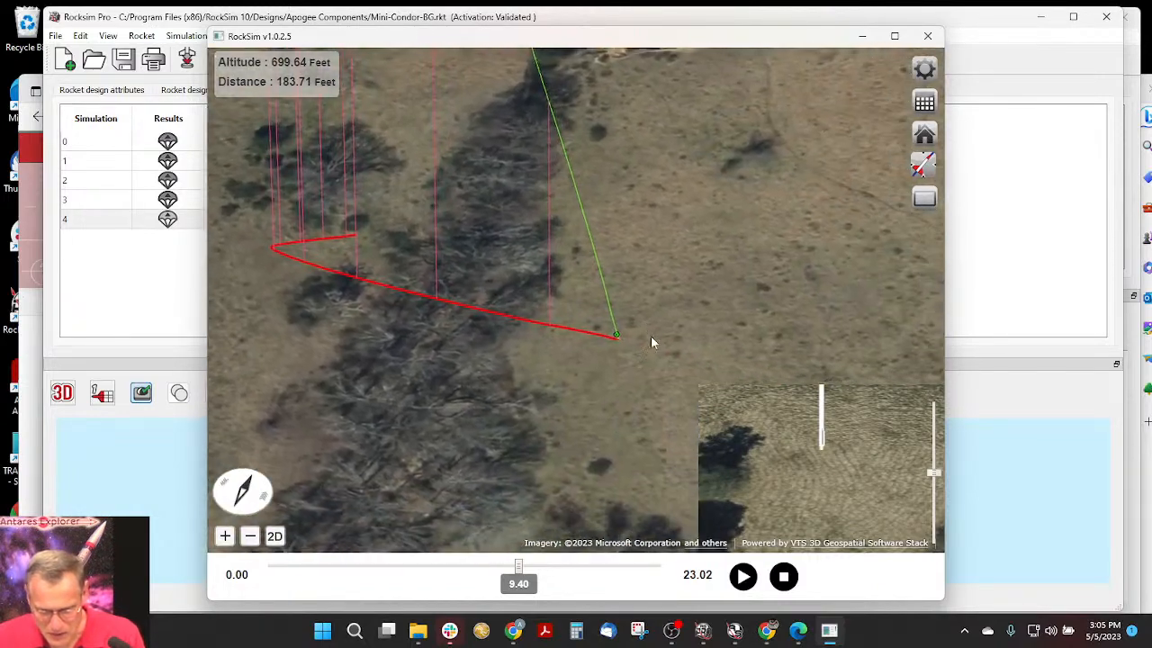
scroll(627, 342, "down", 8)
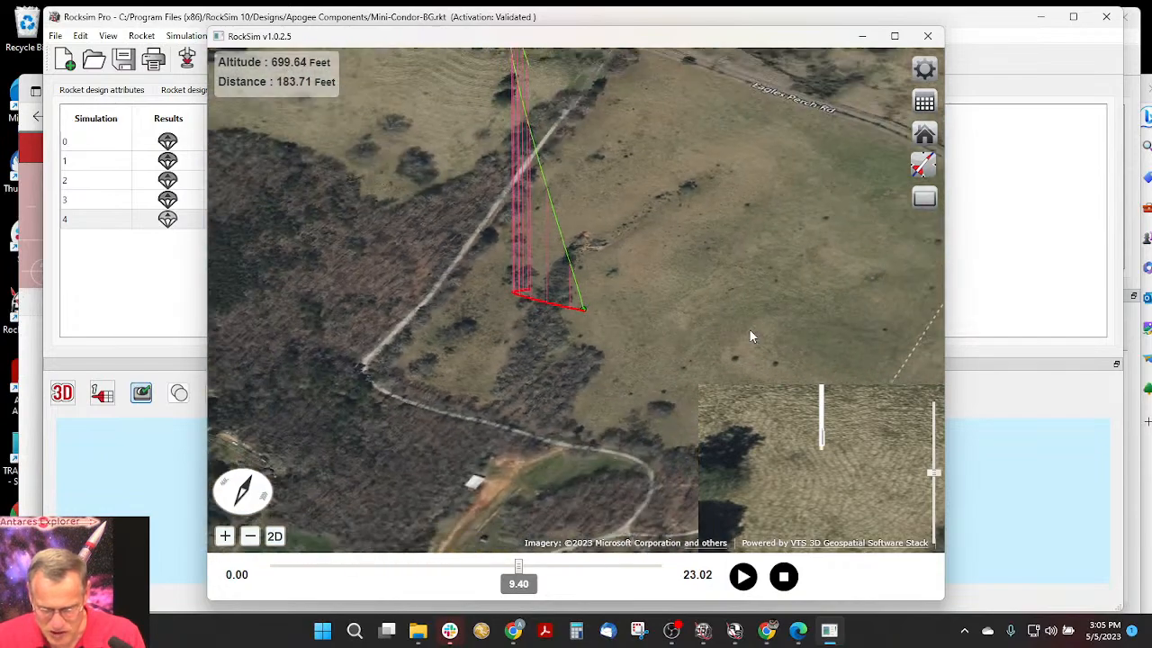
scroll(732, 321, "down", 6)
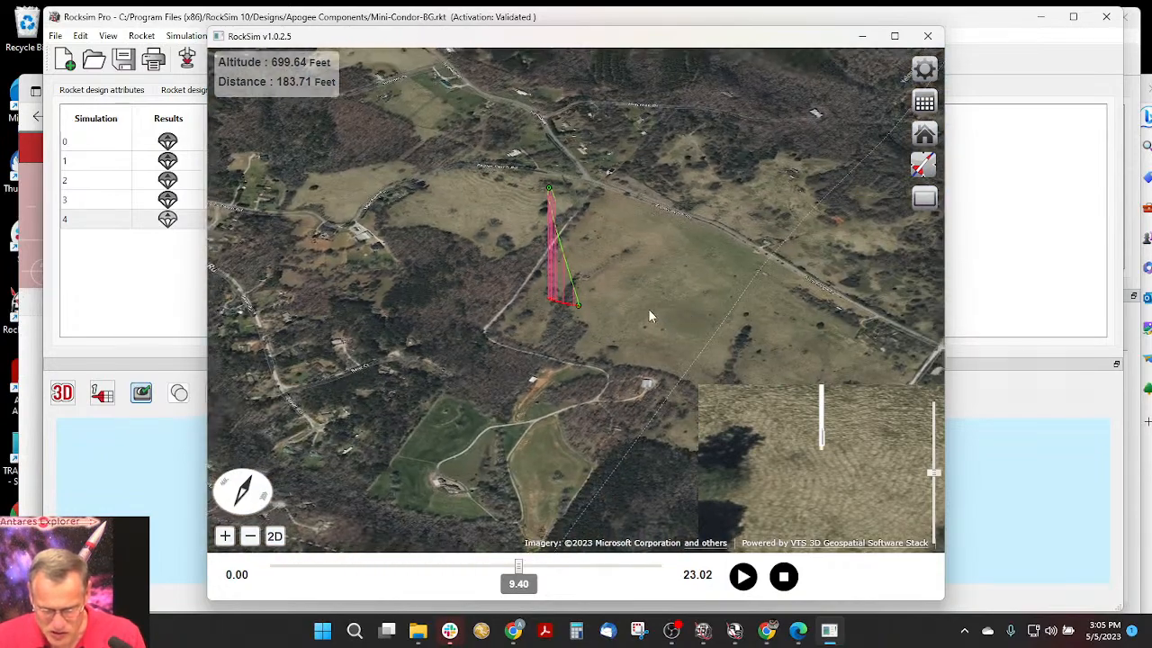
scroll(591, 309, "up", 5)
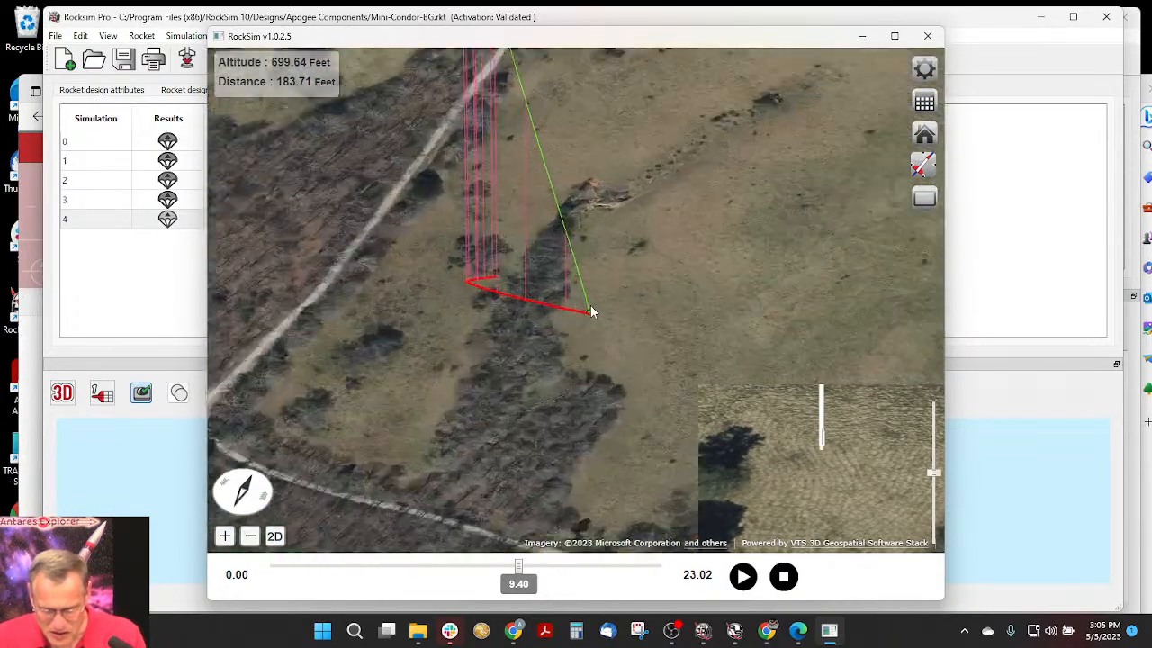
scroll(590, 311, "up", 4)
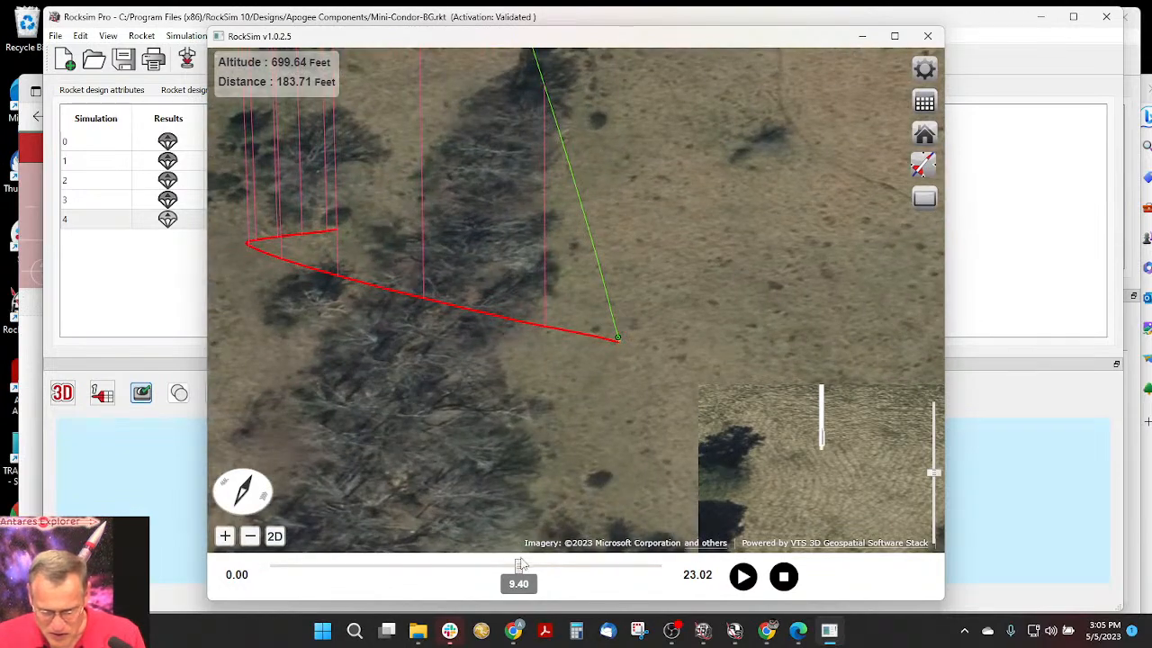
- Inspect the flight at 0.50 and 1.61 seconds from the launch pad view, then stop the playback and close the flight profile
left_click_drag(521, 564, 297, 569)
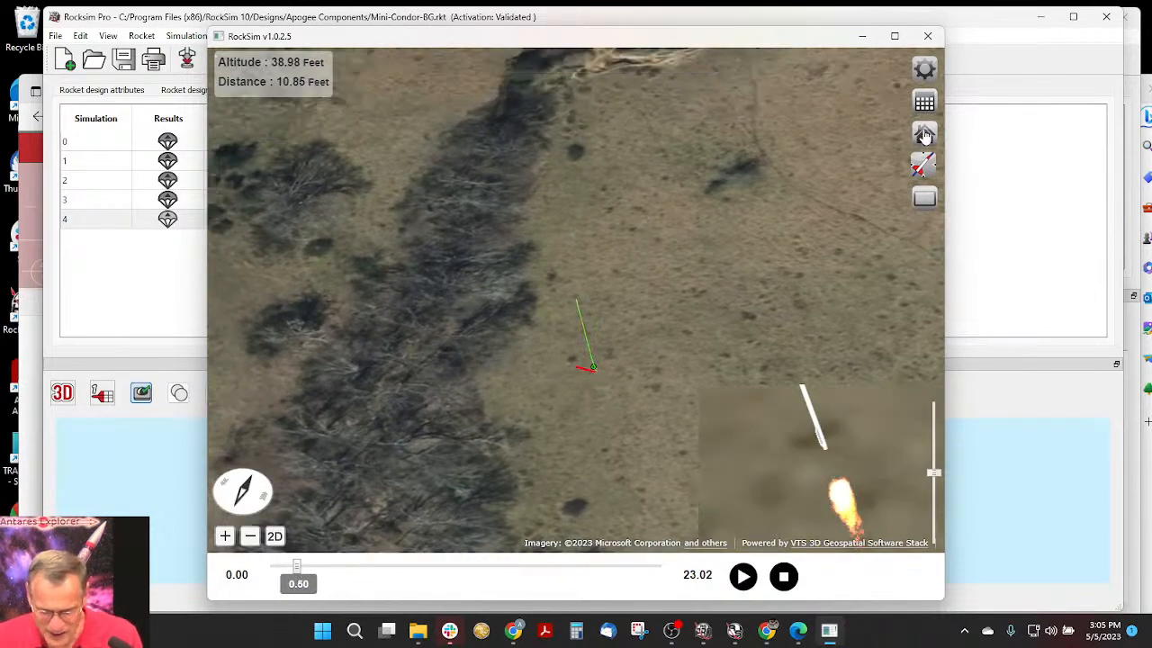
left_click(924, 133)
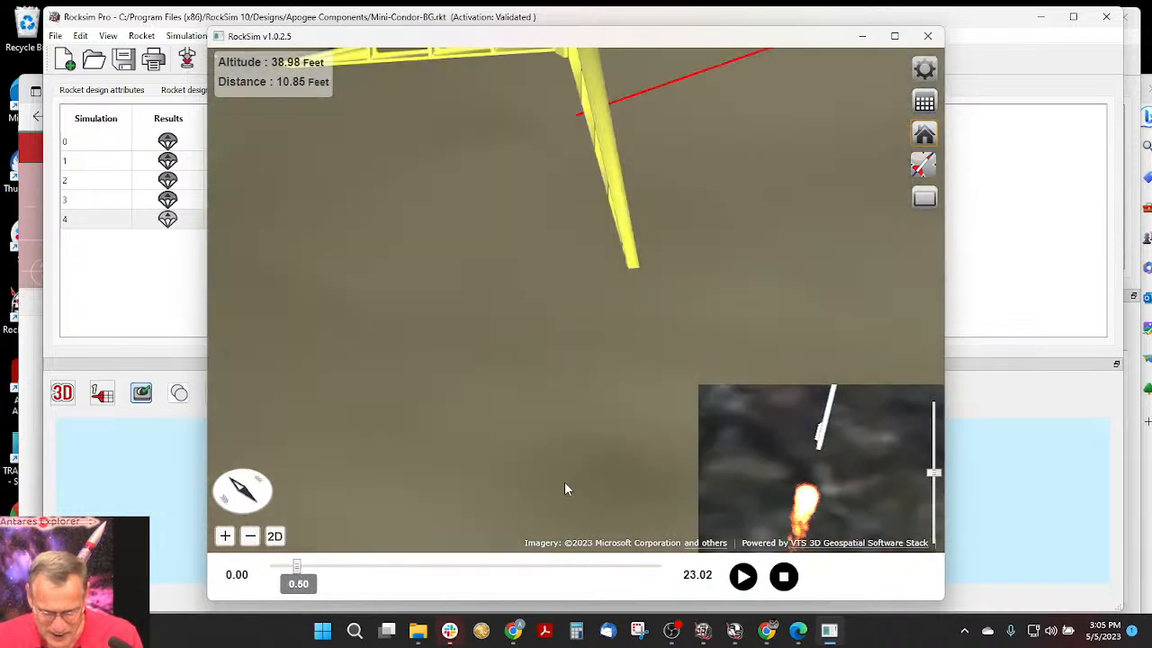
left_click(250, 537)
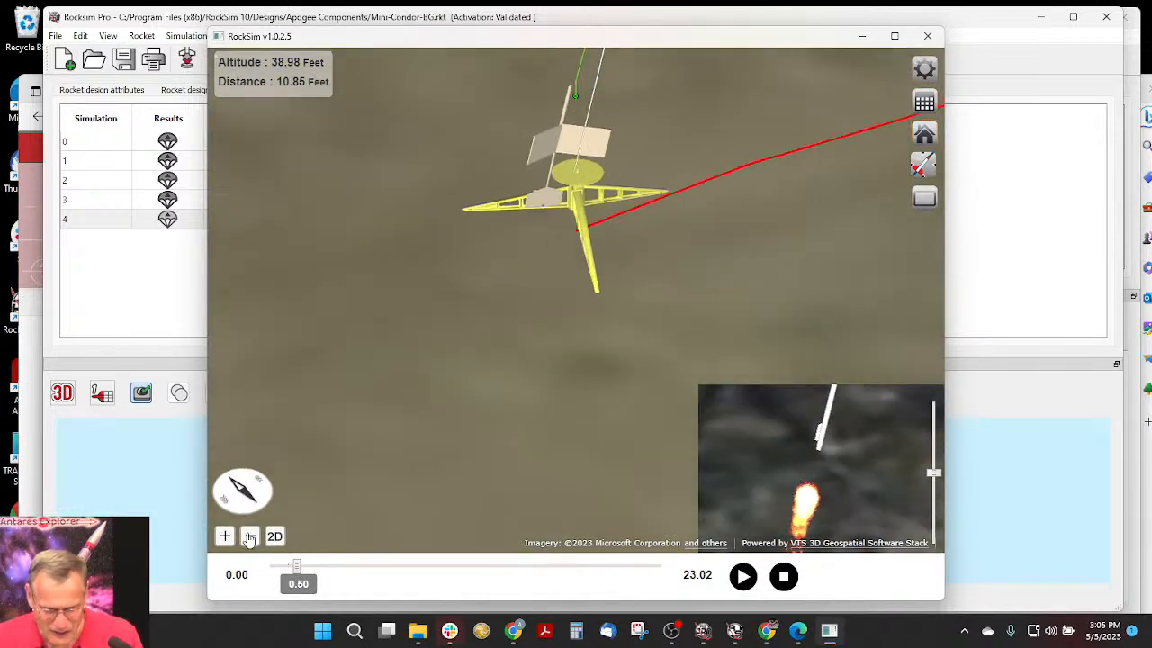
left_click(250, 536)
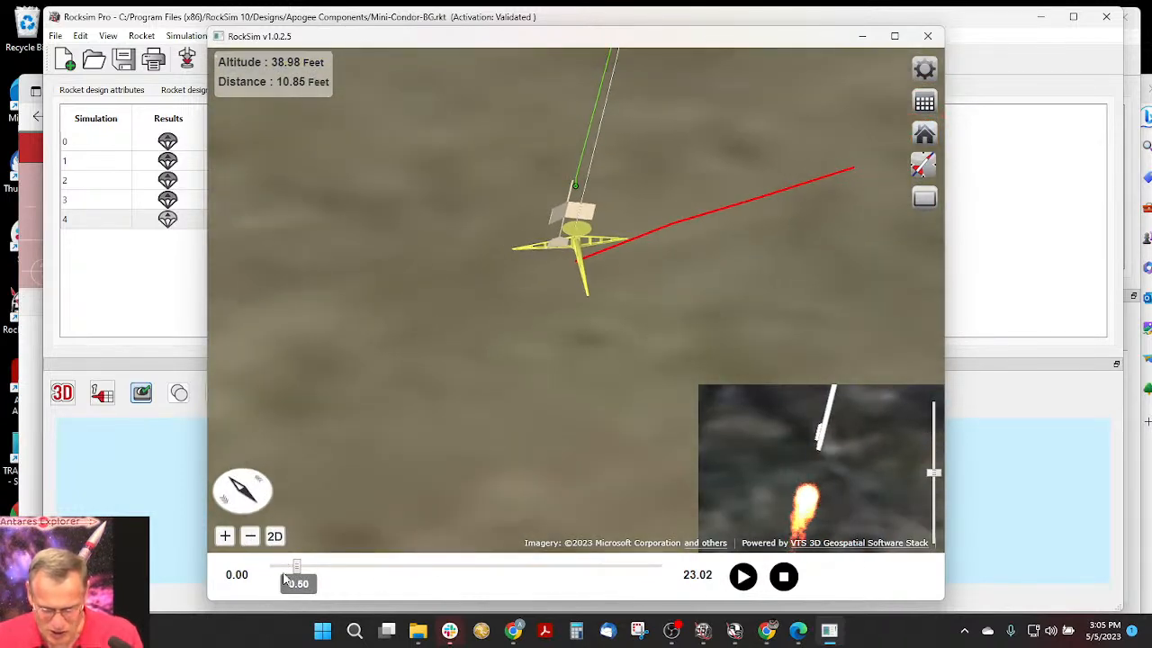
left_click_drag(295, 569, 335, 572)
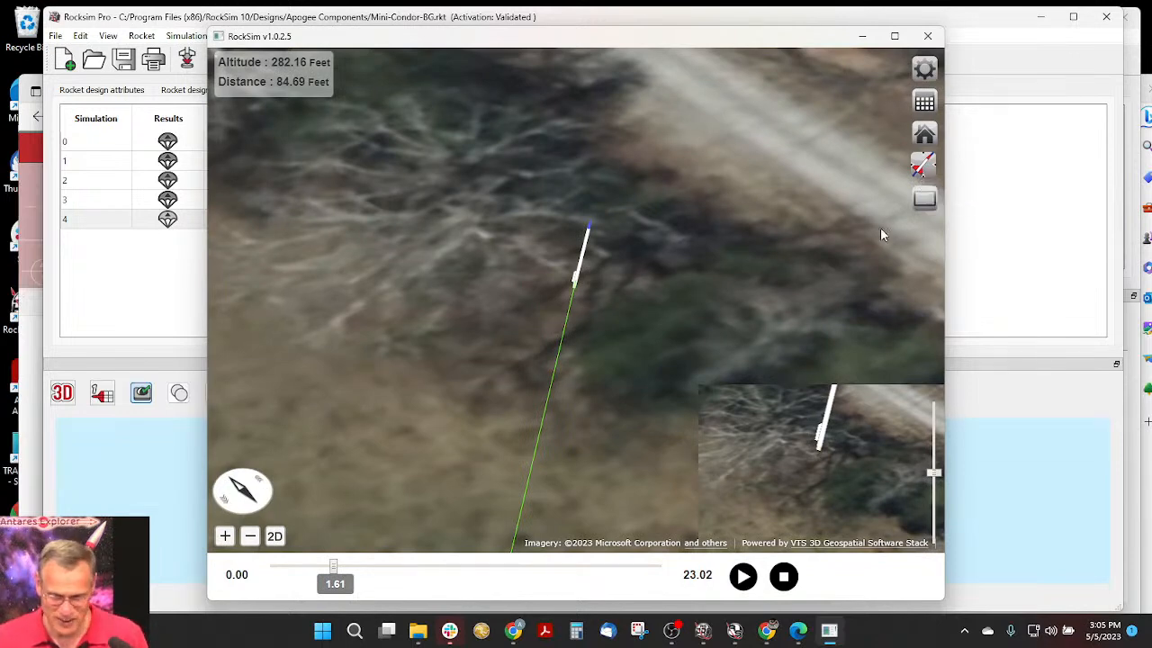
left_click(784, 576)
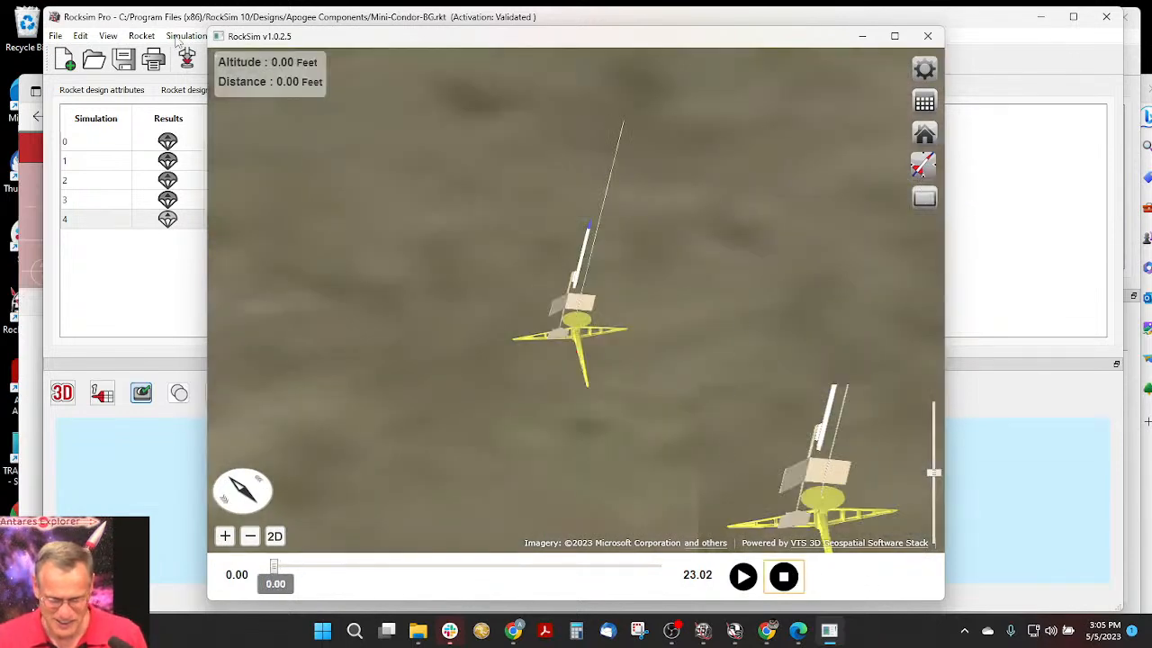
left_click(928, 37)
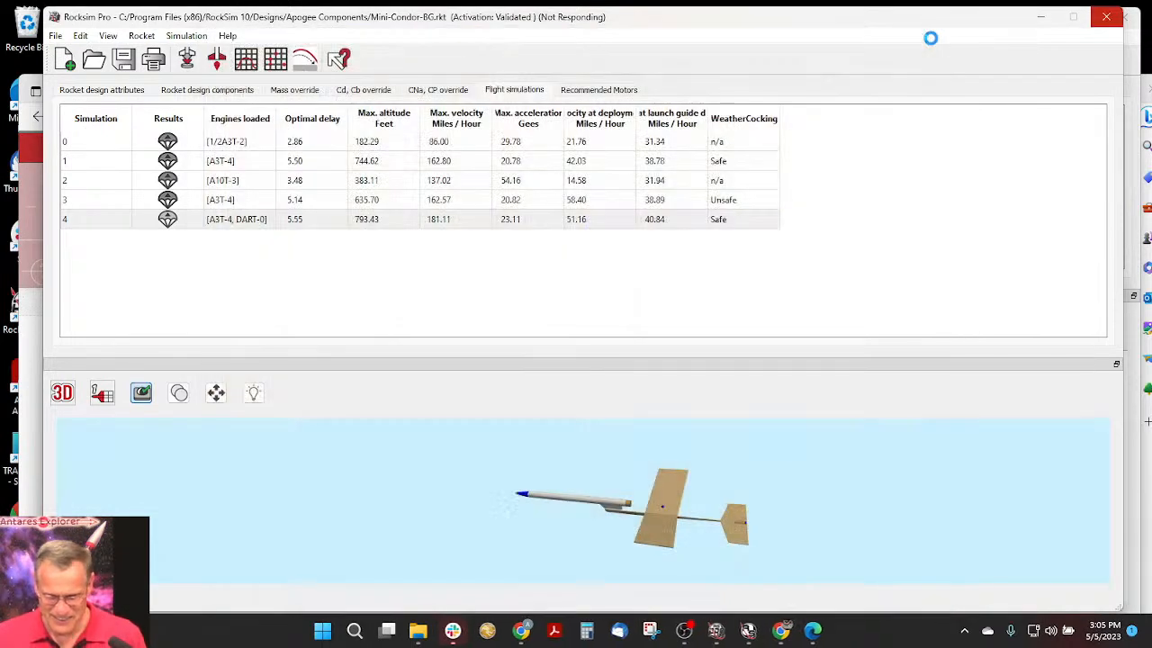